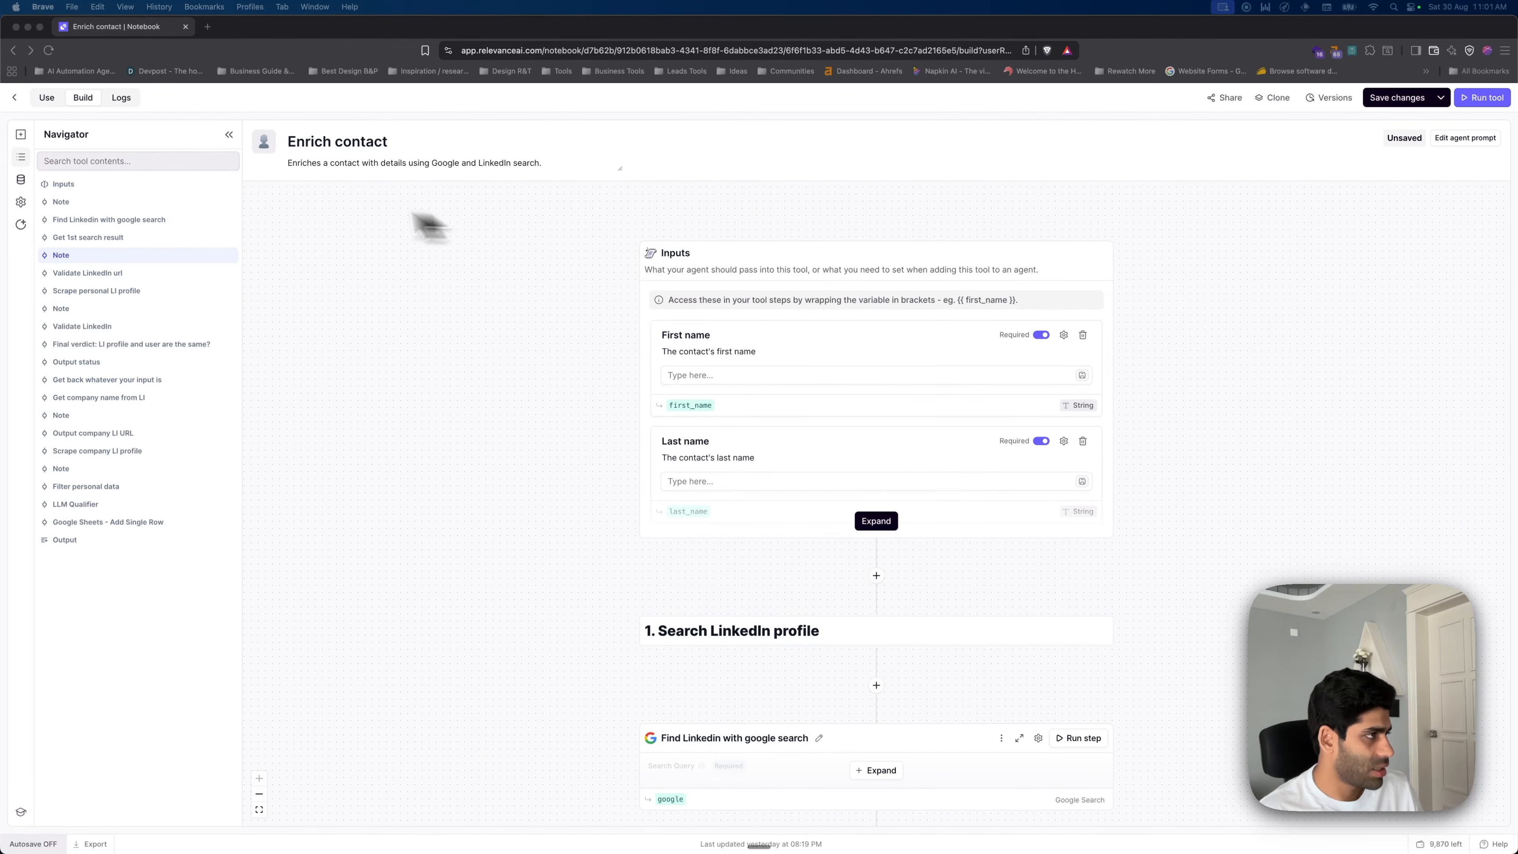
# - Enter a test contact's name in the Use form and run the Enrich contact tool
pyautogui.click(338, 145)
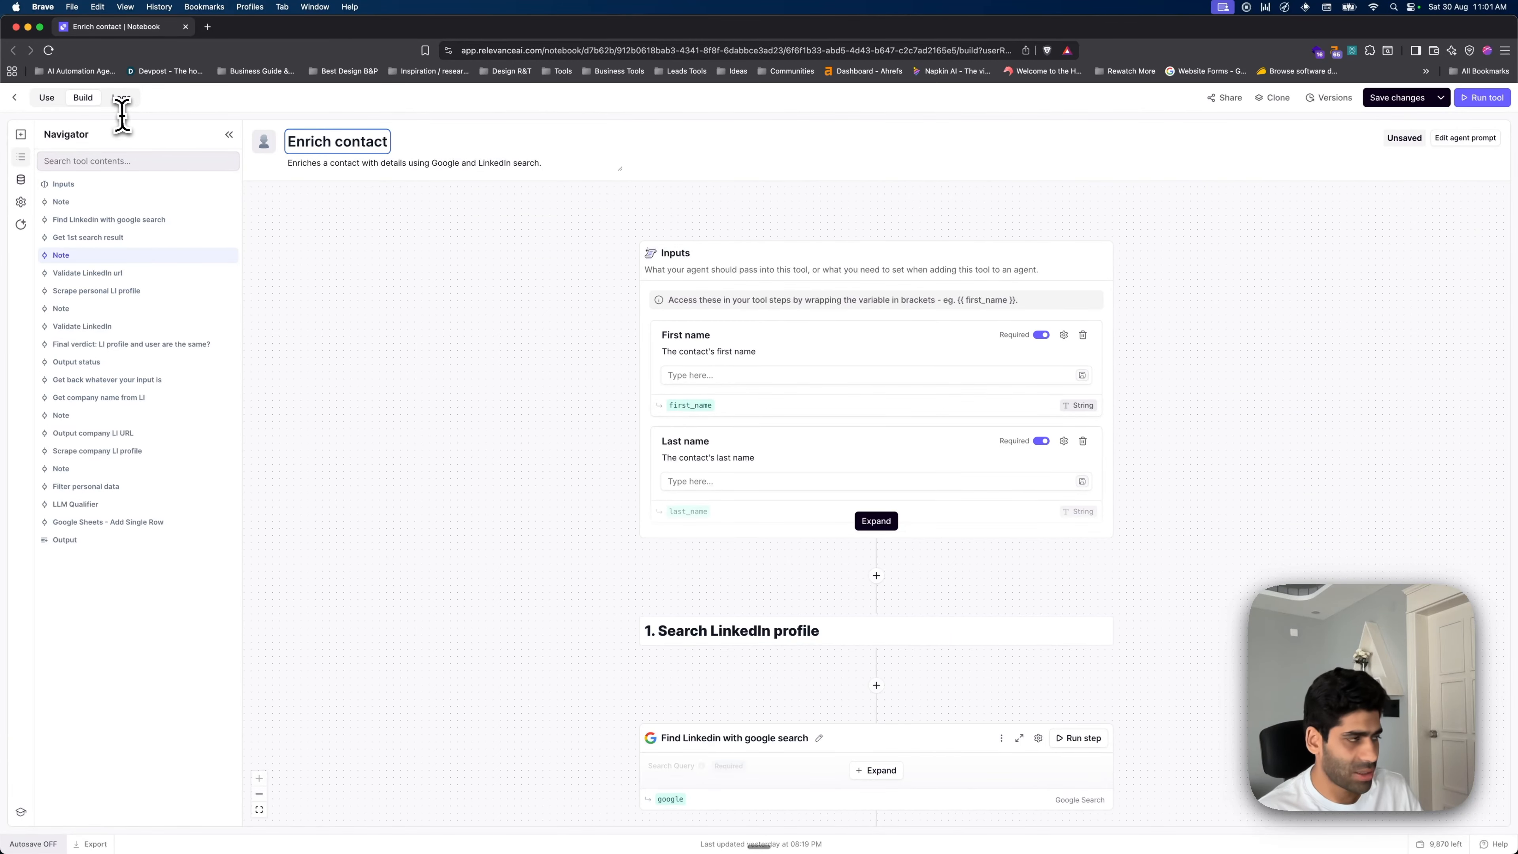
pyautogui.click(48, 98)
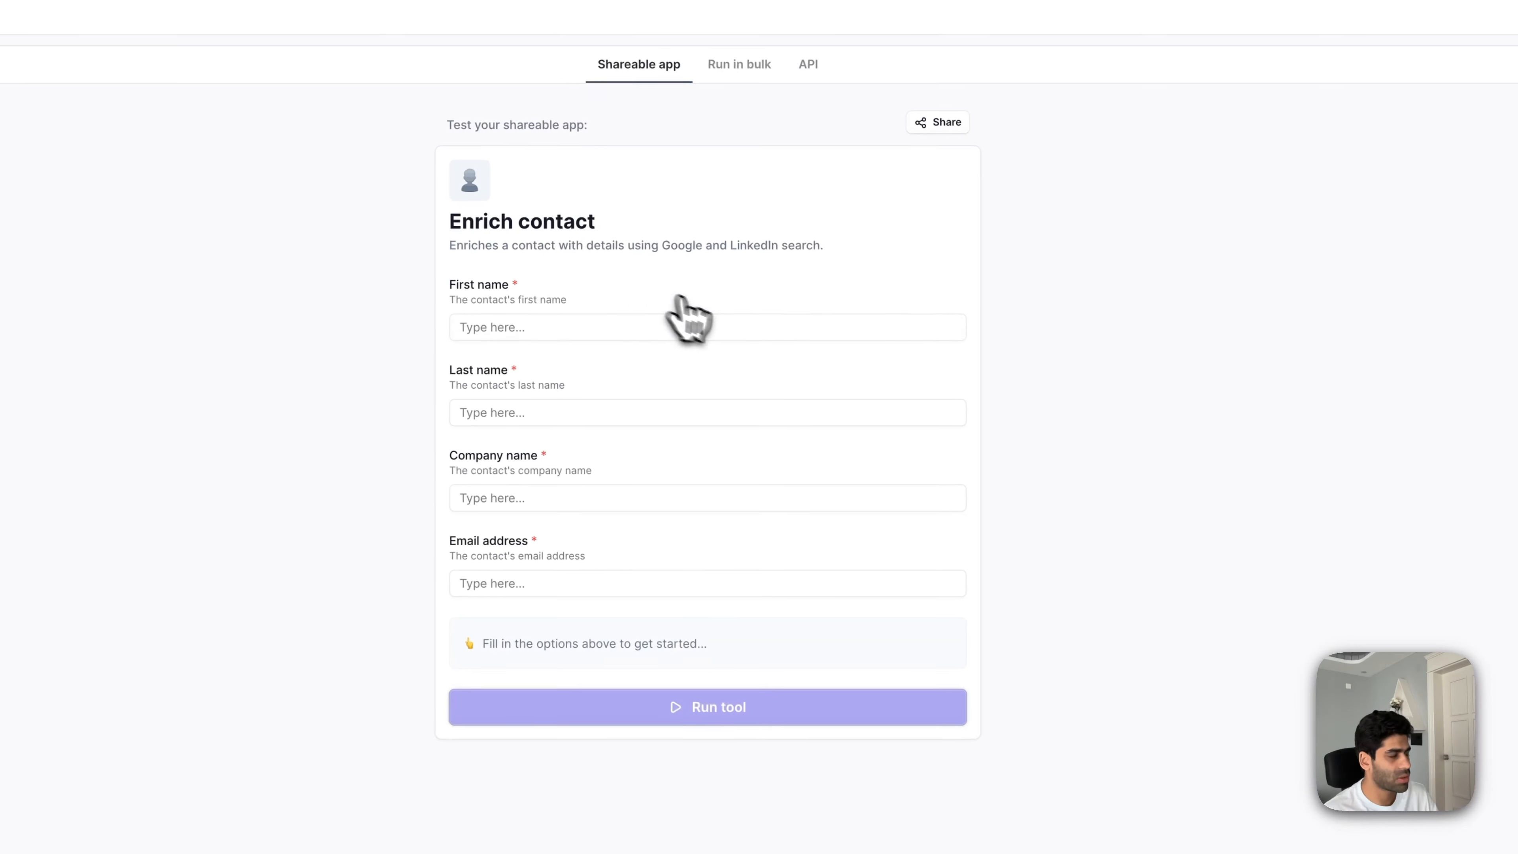
pyautogui.click(688, 333)
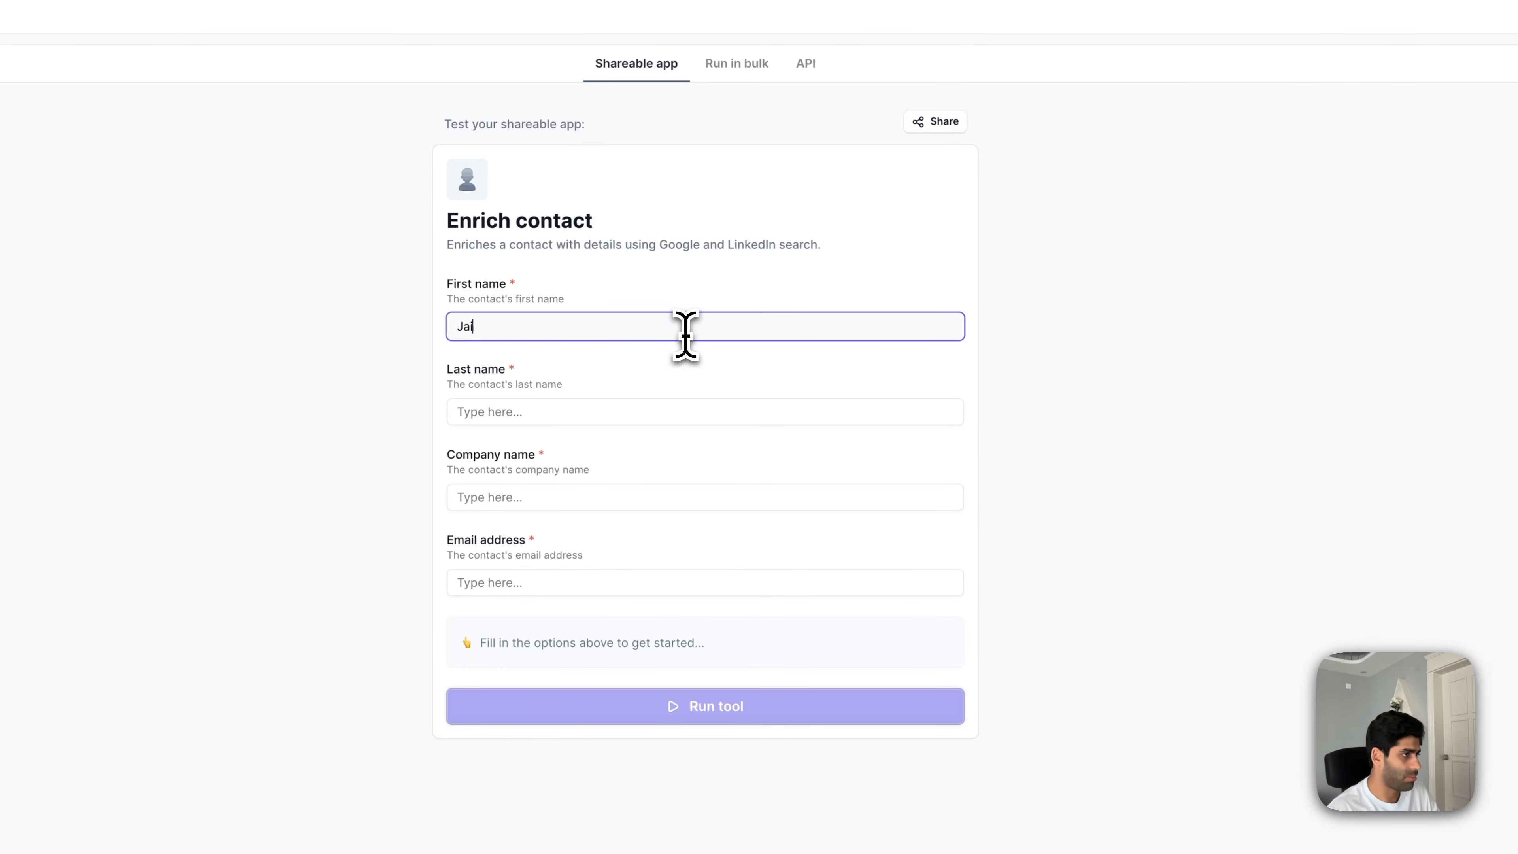
pyautogui.click(705, 409)
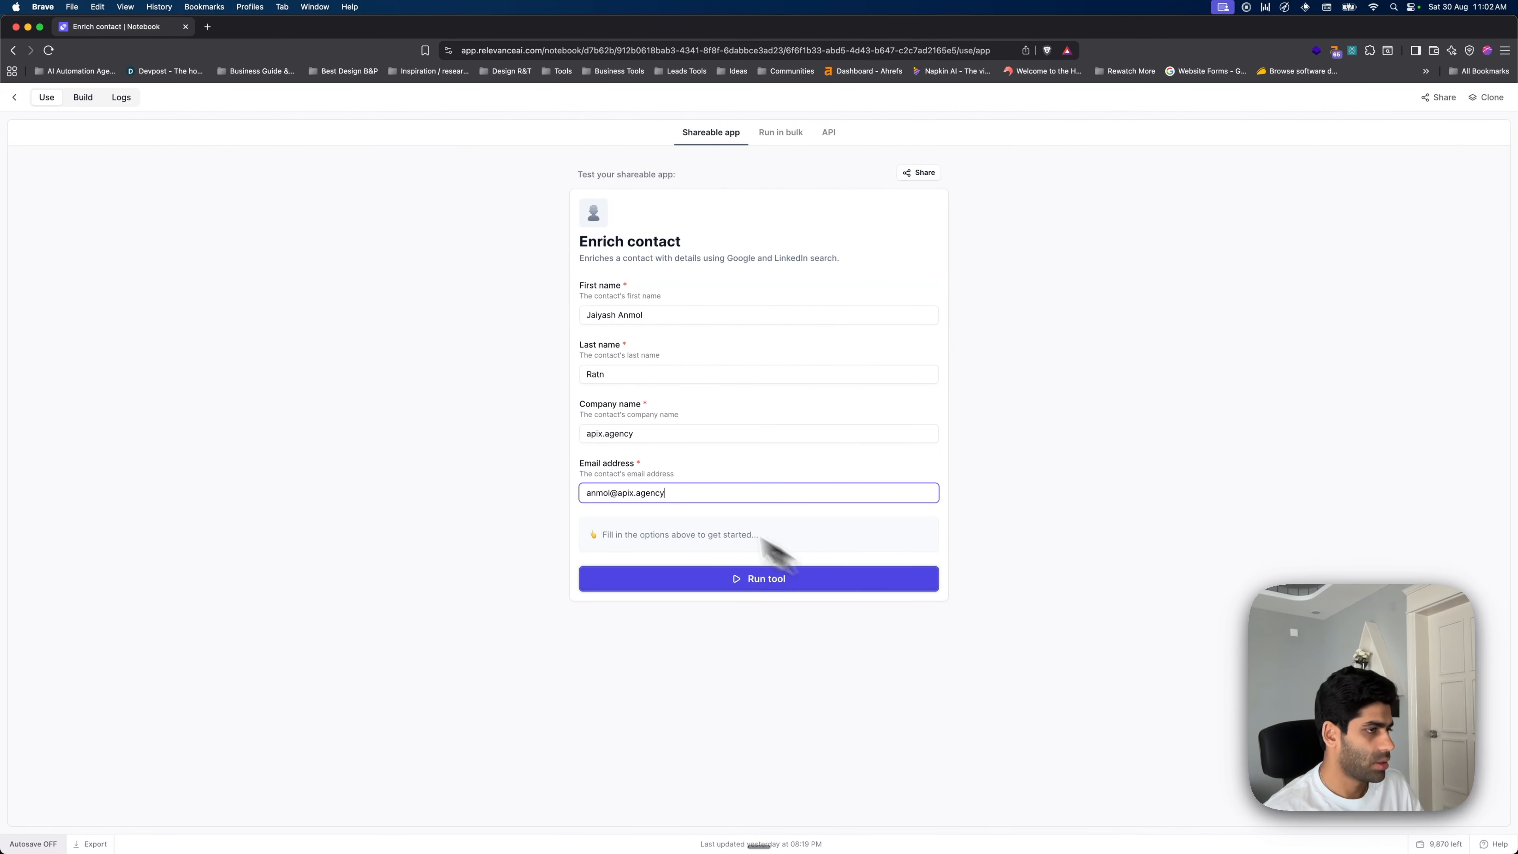
pyautogui.click(737, 579)
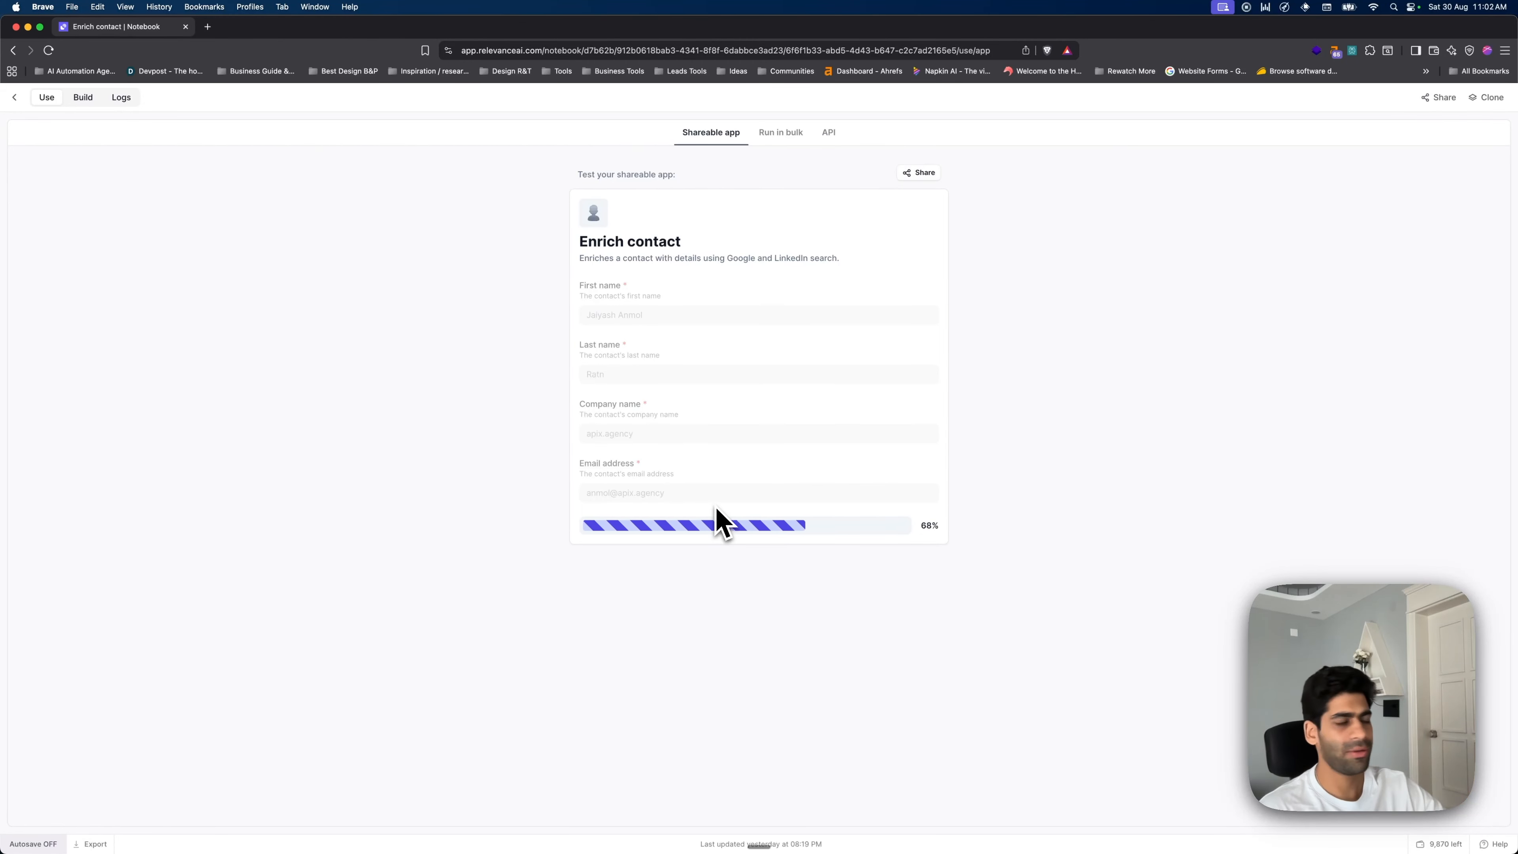
# - Review the outputs: company and personal LinkedIn URLs, the more-details verdict and industry
pyautogui.click(704, 577)
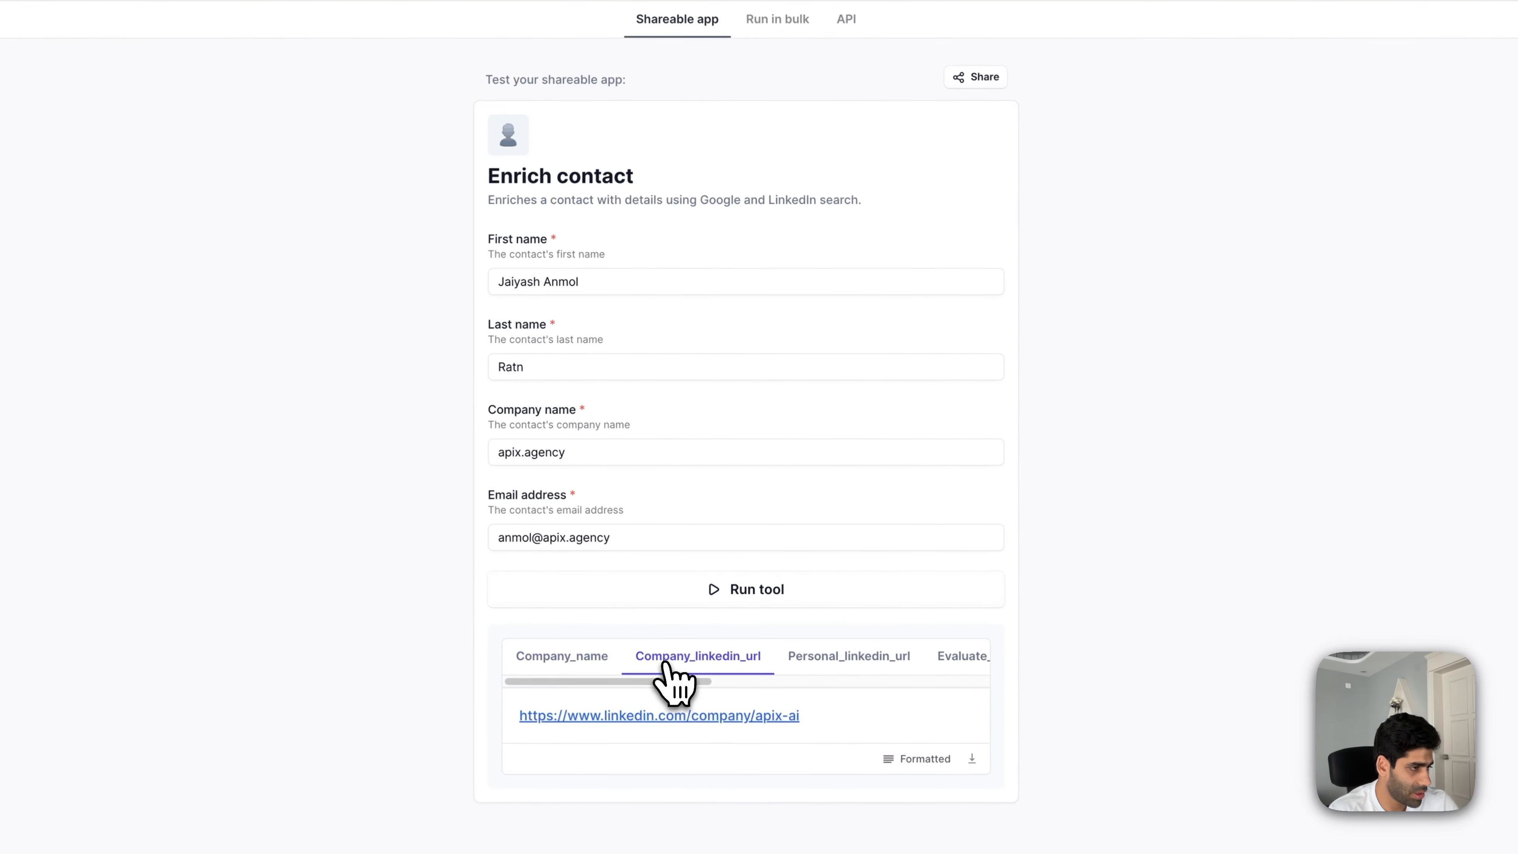
pyautogui.click(839, 613)
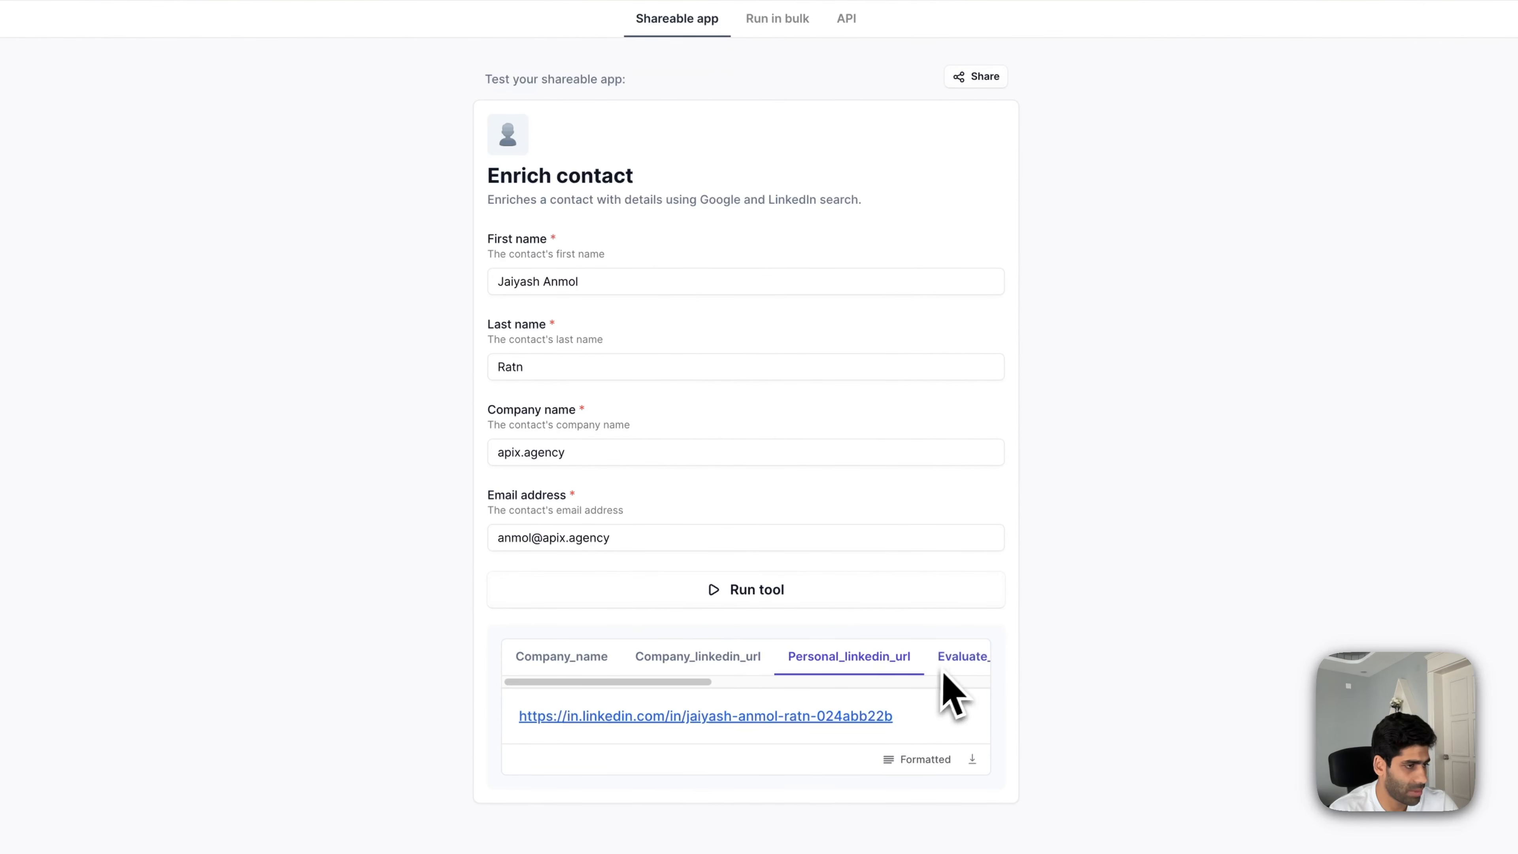
pyautogui.moveTo(657, 688); pyautogui.dragTo(800, 682)
pyautogui.click(776, 661)
pyautogui.click(946, 665)
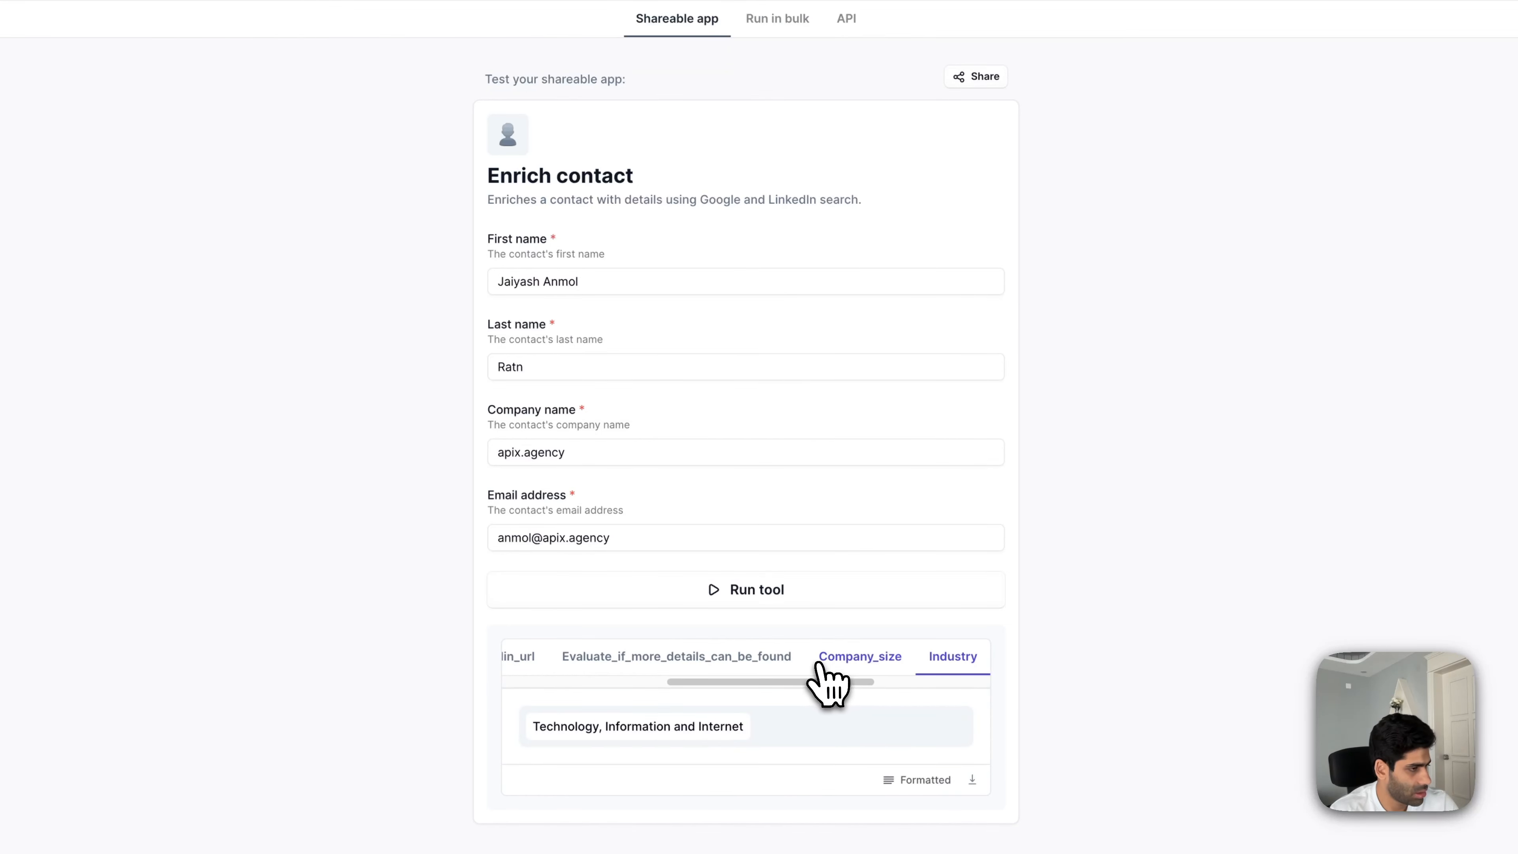
pyautogui.click(717, 661)
pyautogui.moveTo(743, 685); pyautogui.dragTo(567, 698)
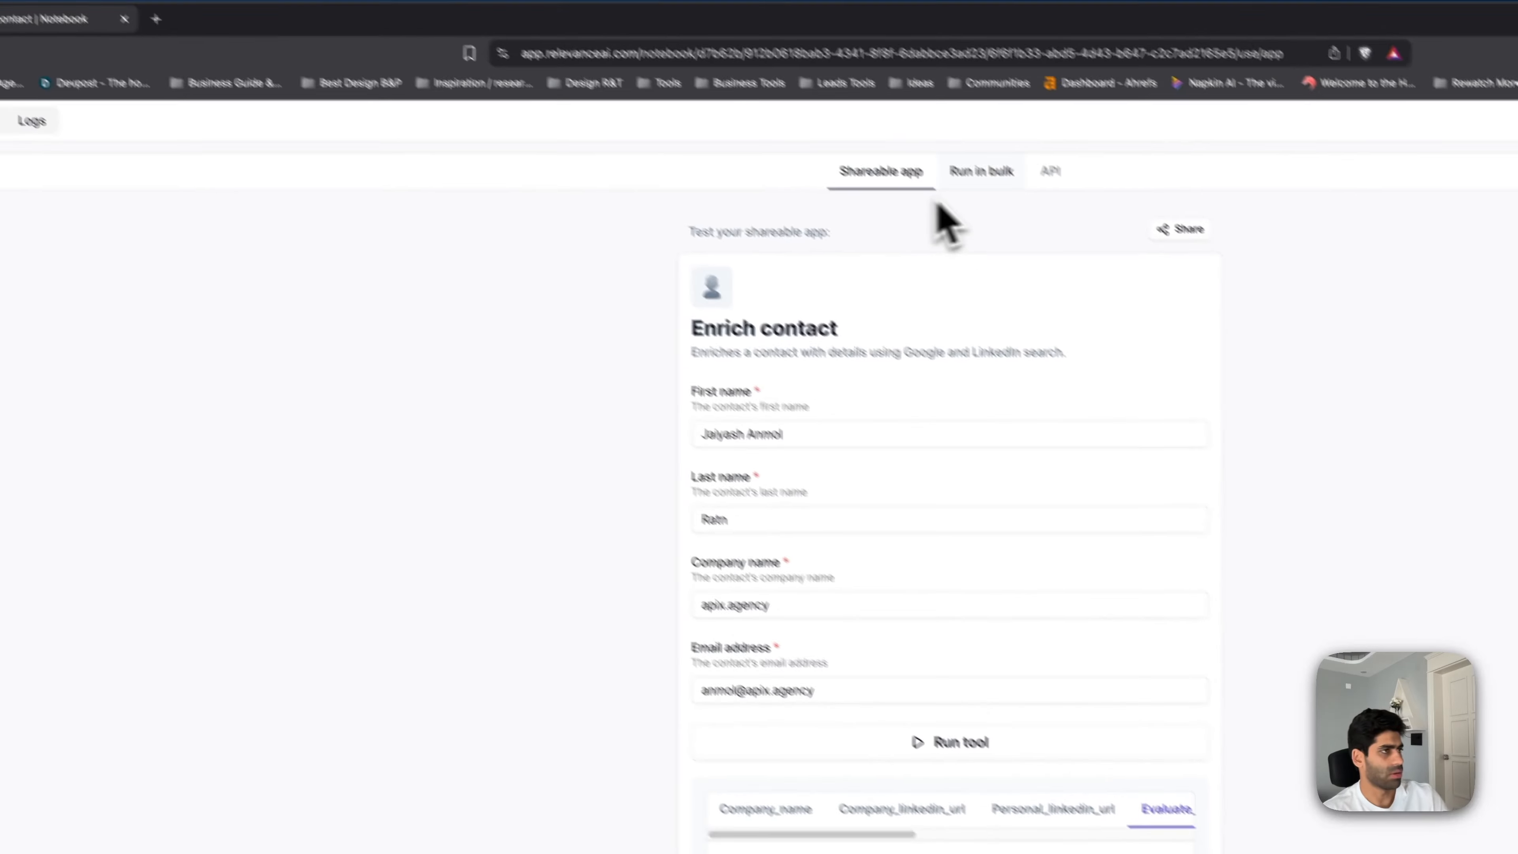
pyautogui.click(8, 140)
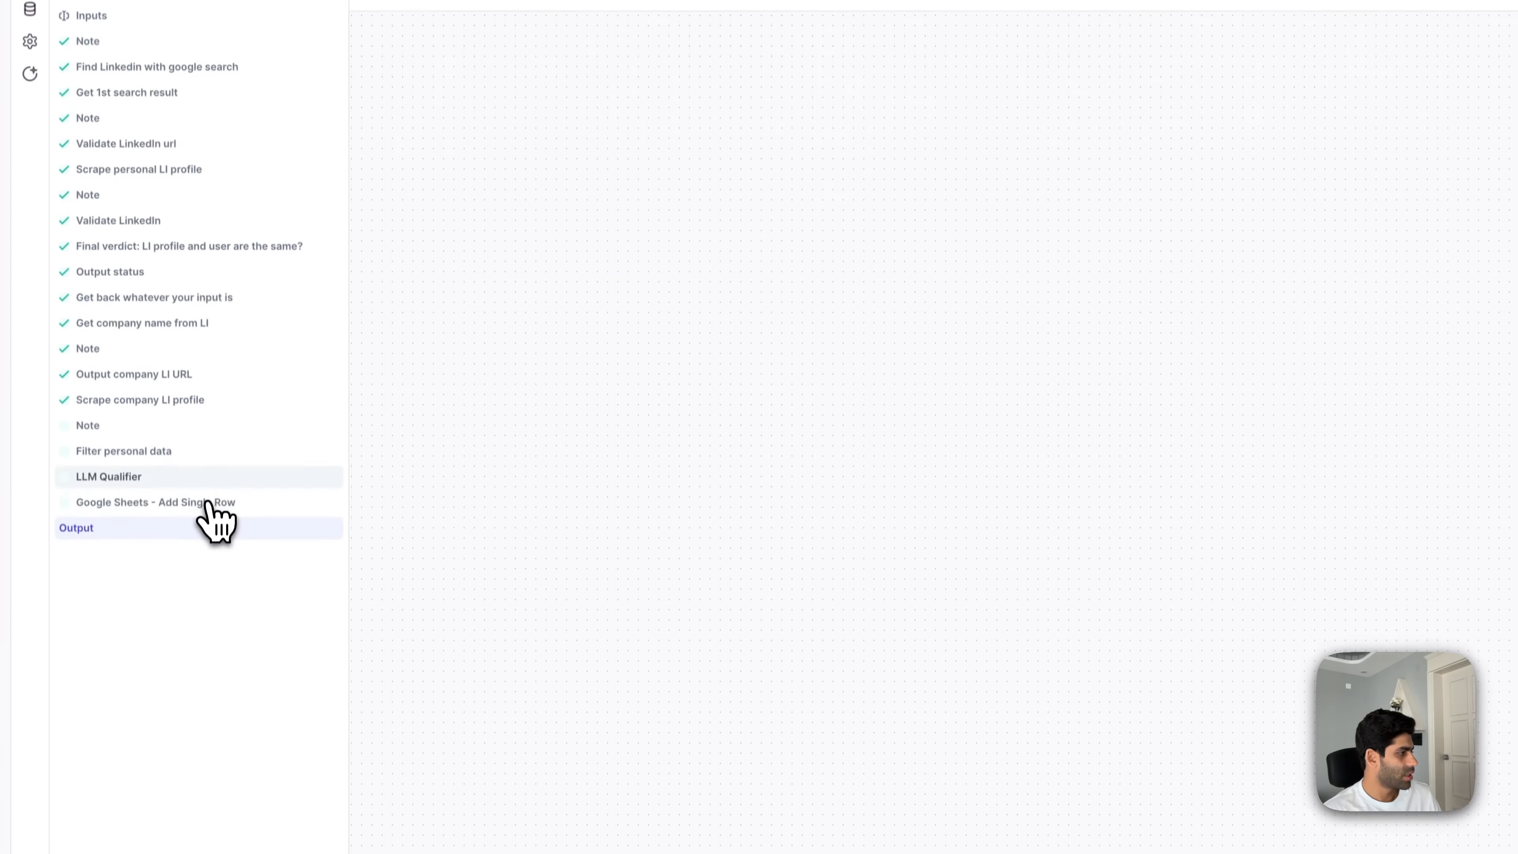
# - Show the Google Sheets Add Single Row step's result, then open a new browser tab
pyautogui.click(207, 502)
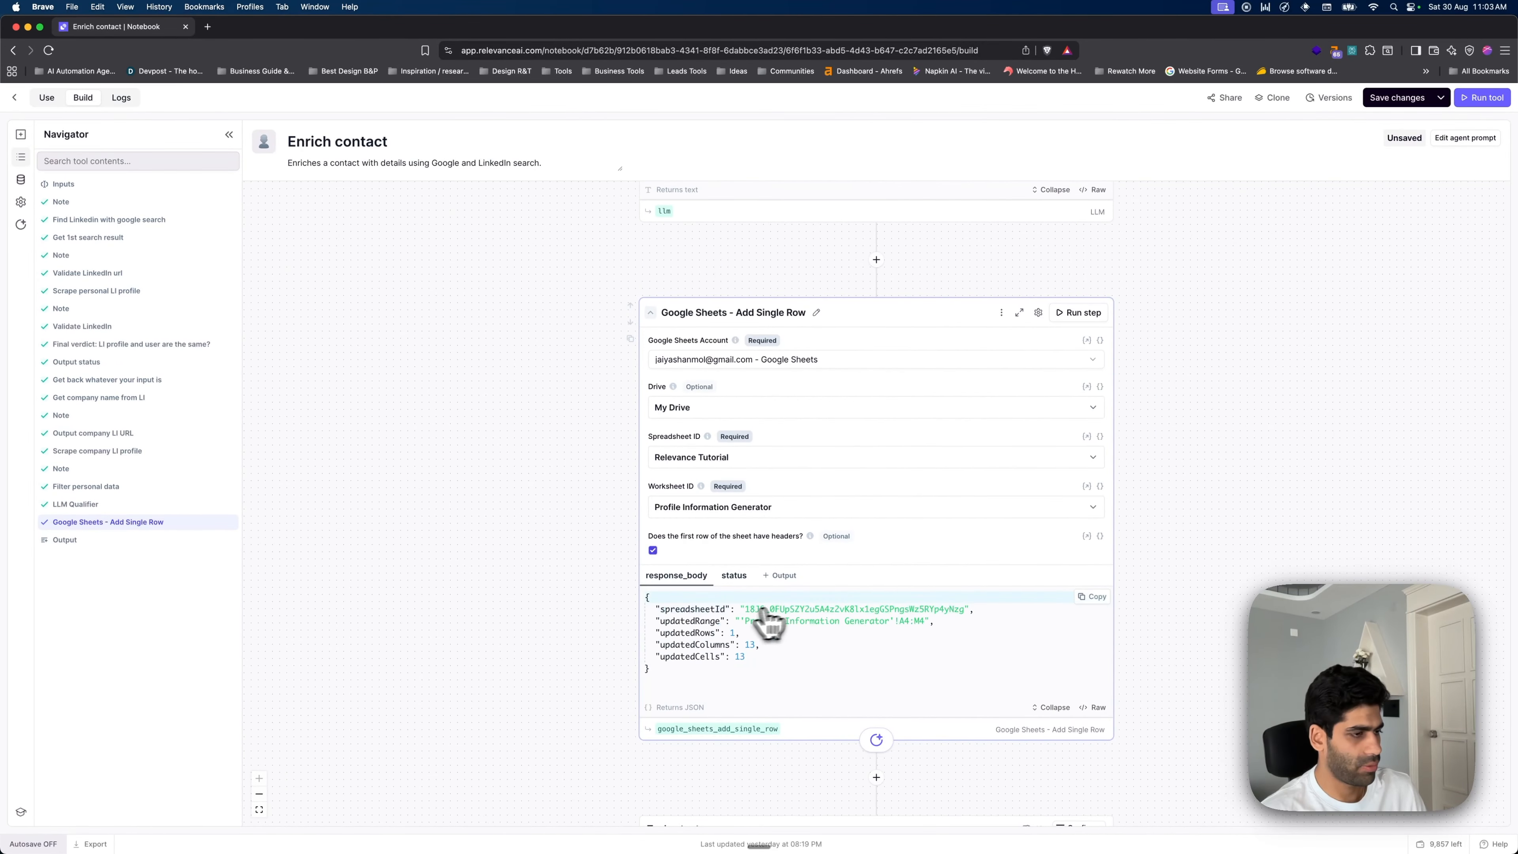
pyautogui.press('super+t')
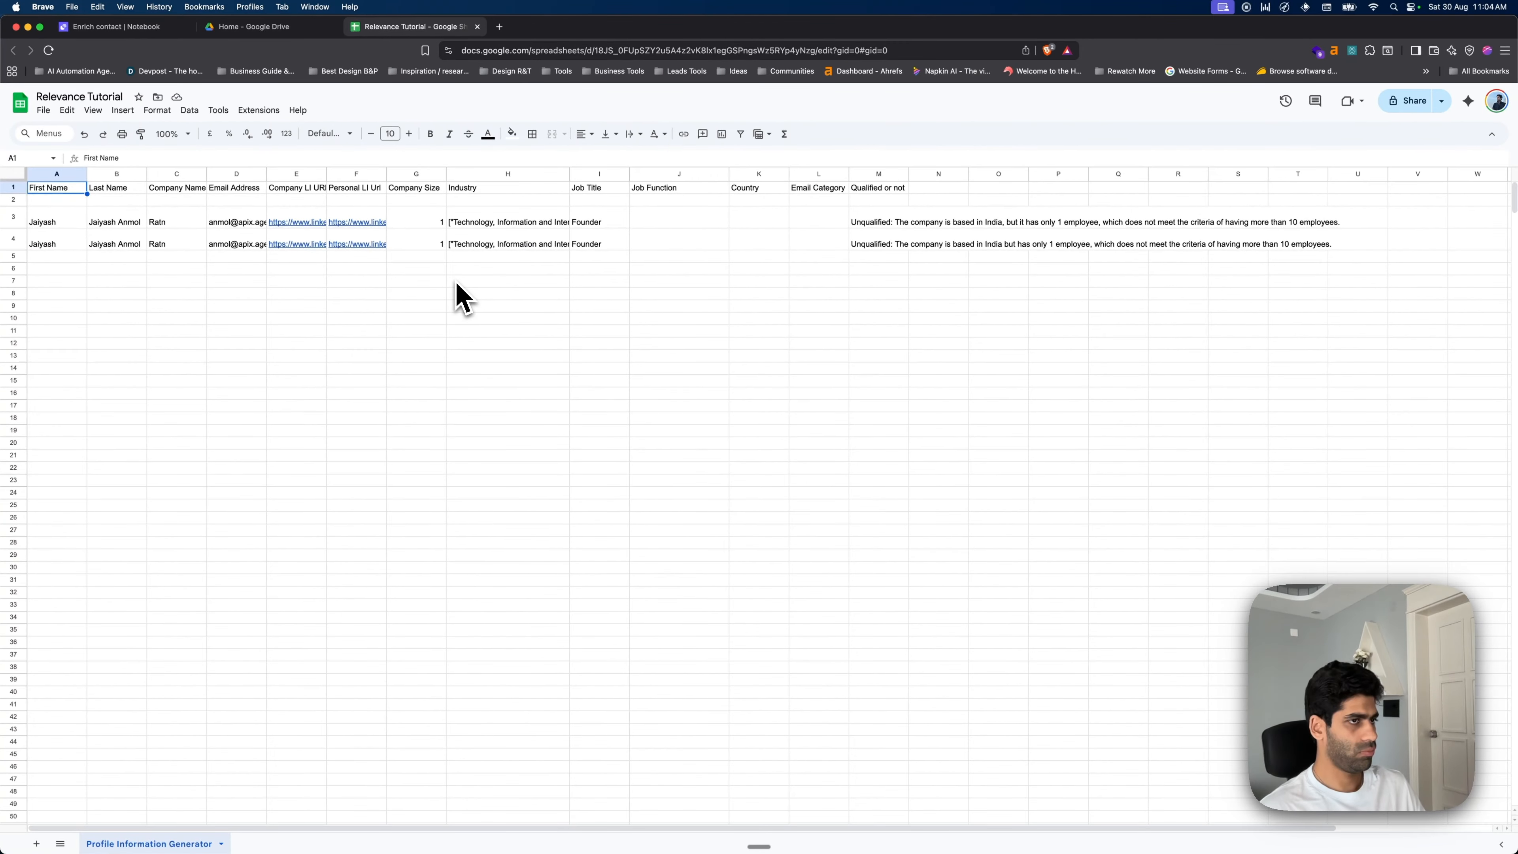
# - Inspect row 4's contact details: names, company, company size, industry and job title
pyautogui.click(56, 244)
pyautogui.click(119, 243)
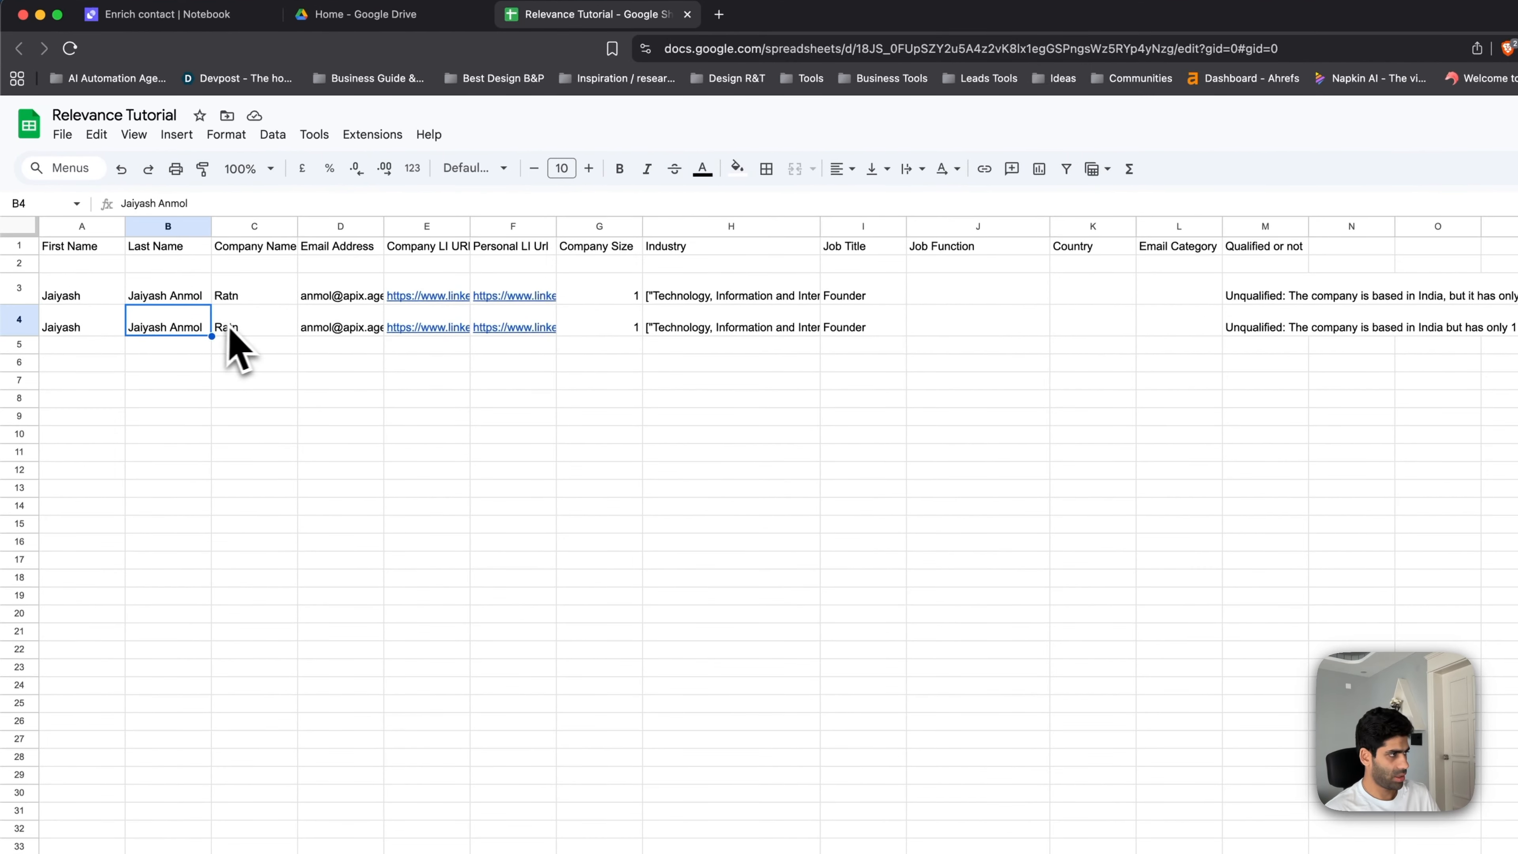
pyautogui.click(234, 328)
pyautogui.click(627, 328)
pyautogui.click(784, 332)
pyautogui.click(849, 327)
# - Clear the duplicate contact entry in row 3 and close the spreadsheet tab
pyautogui.click(19, 288)
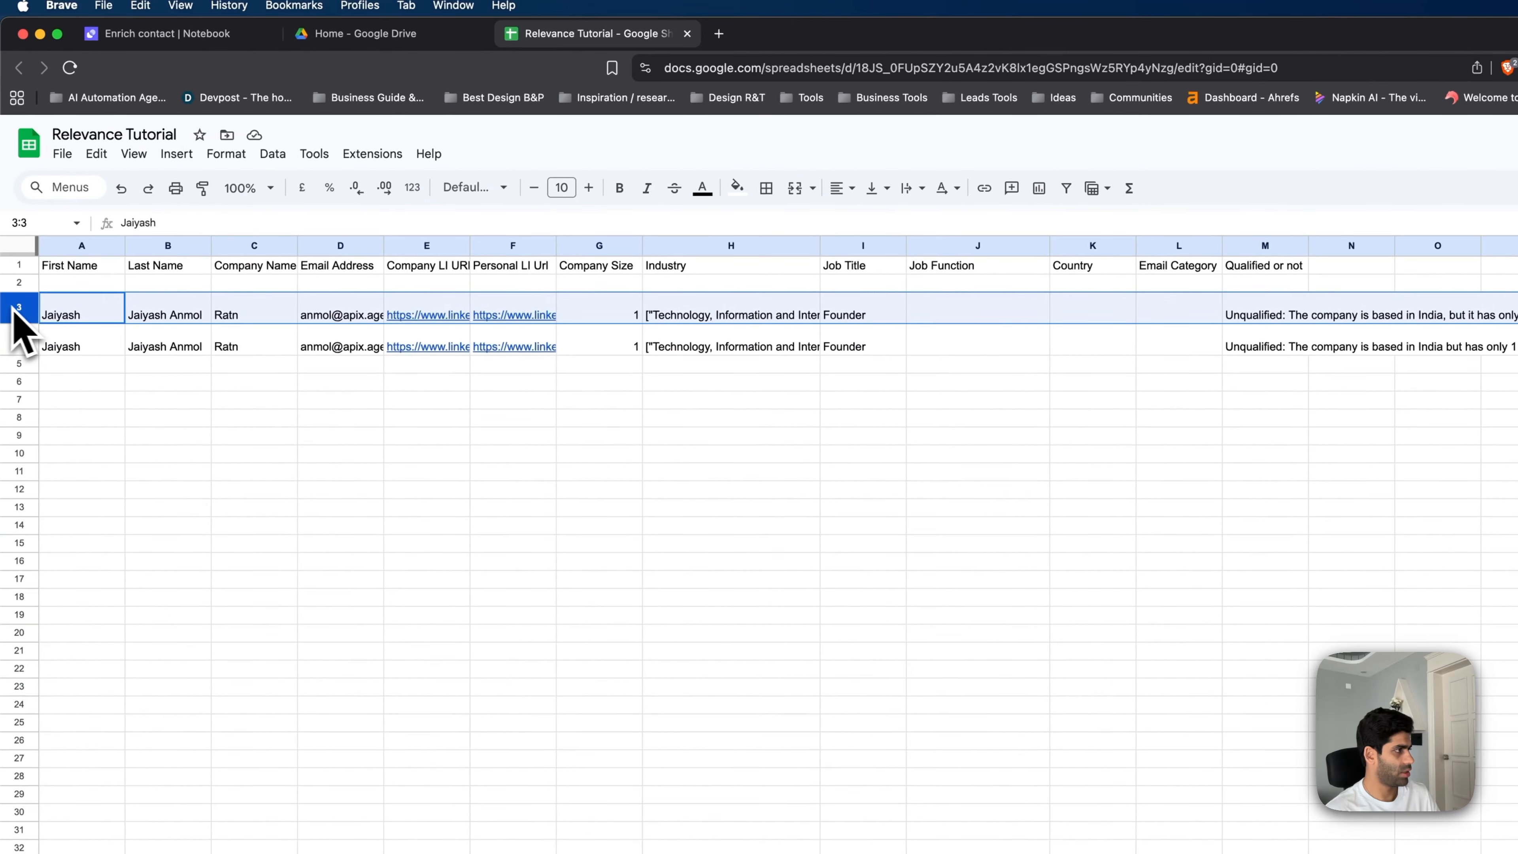
pyautogui.press('Delete')
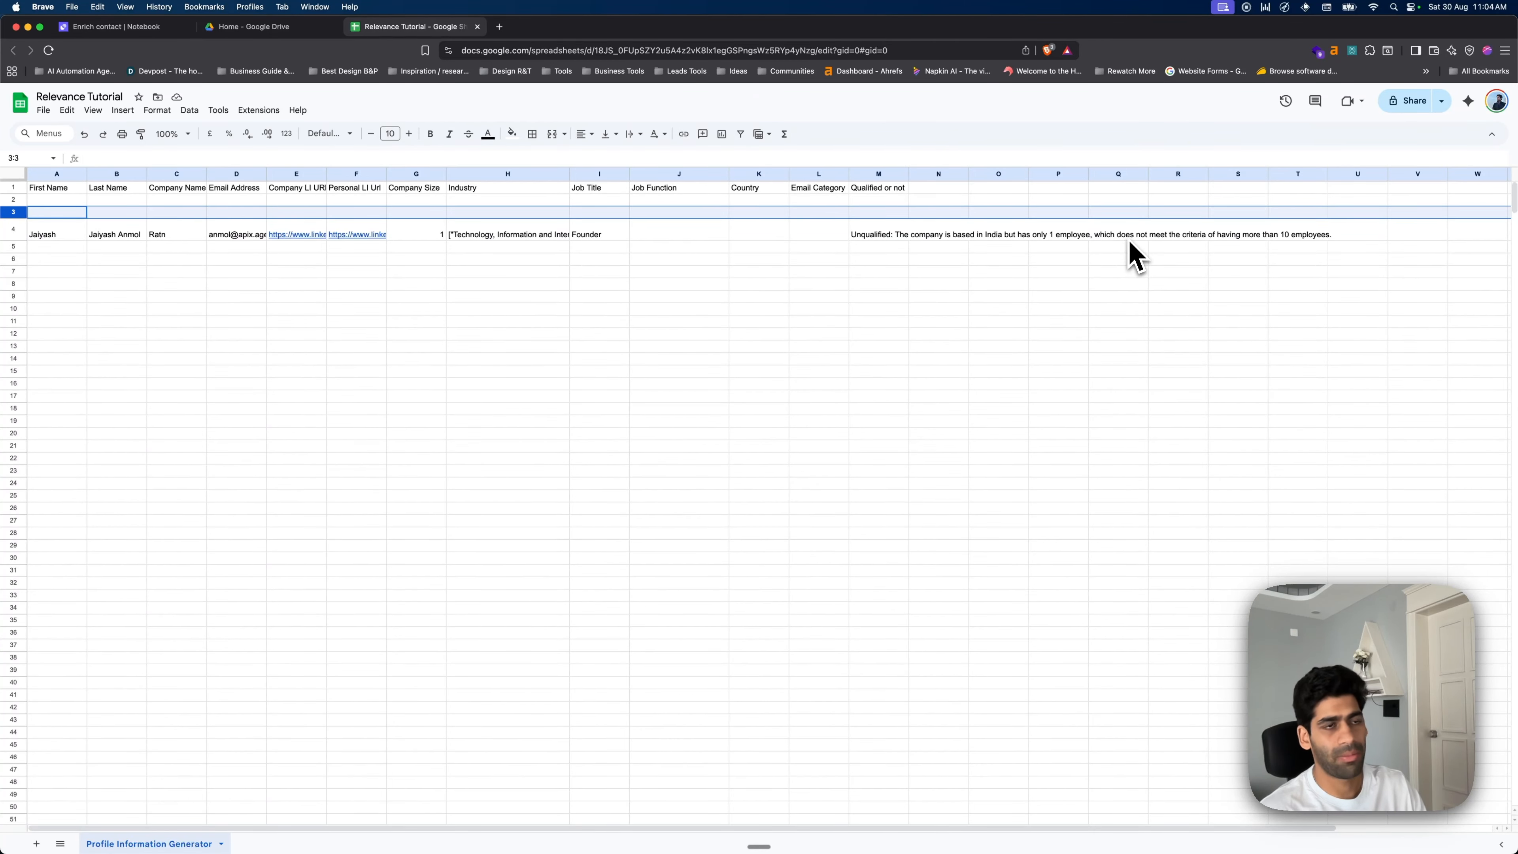
pyautogui.click(477, 27)
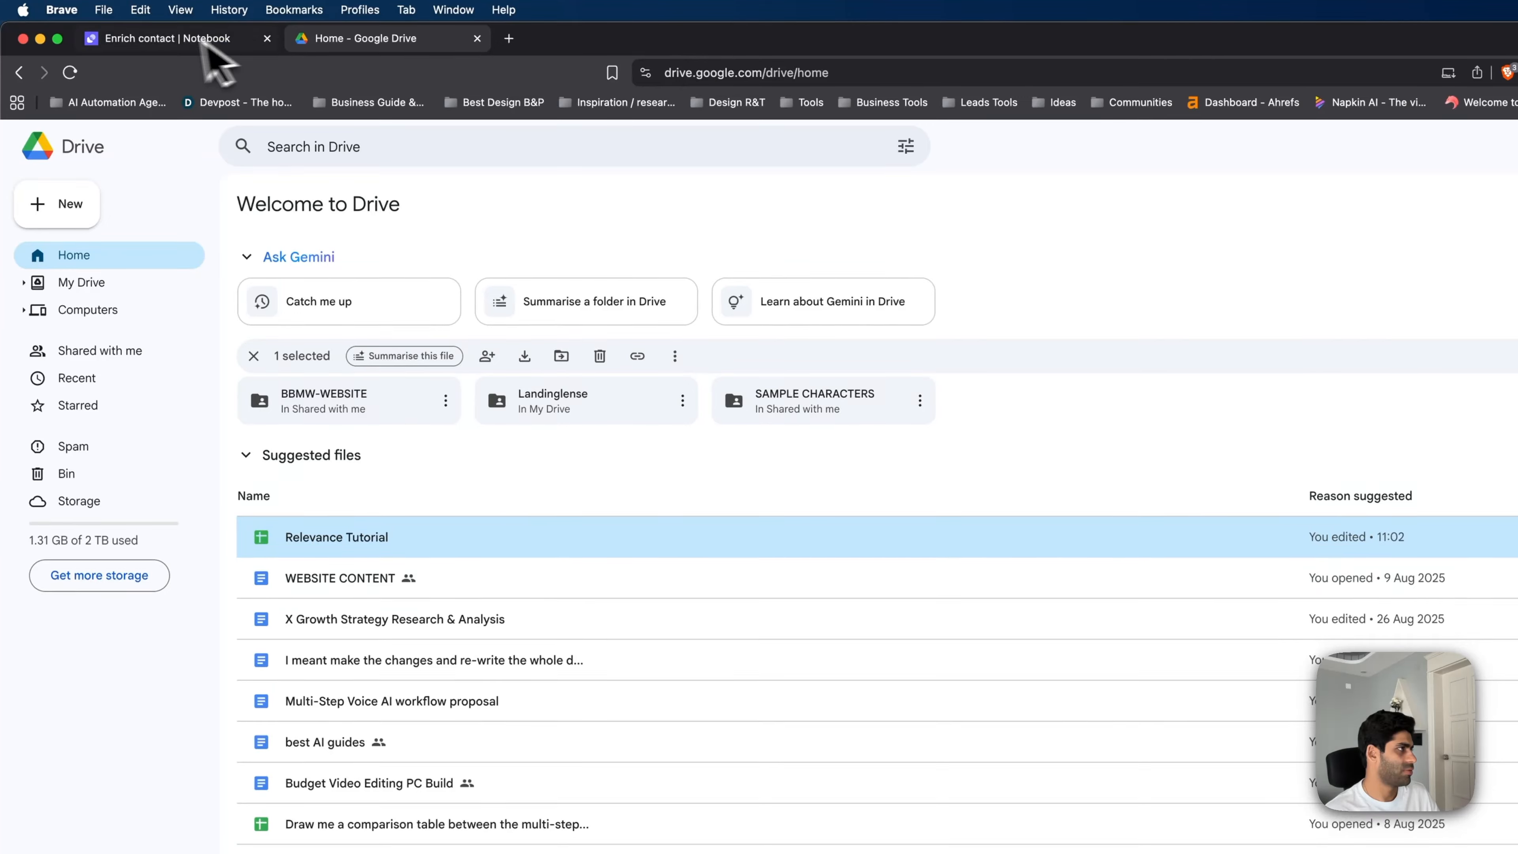
# - Switch back to the 'Enrich contact | Notebook' browser tab
pyautogui.click(203, 43)
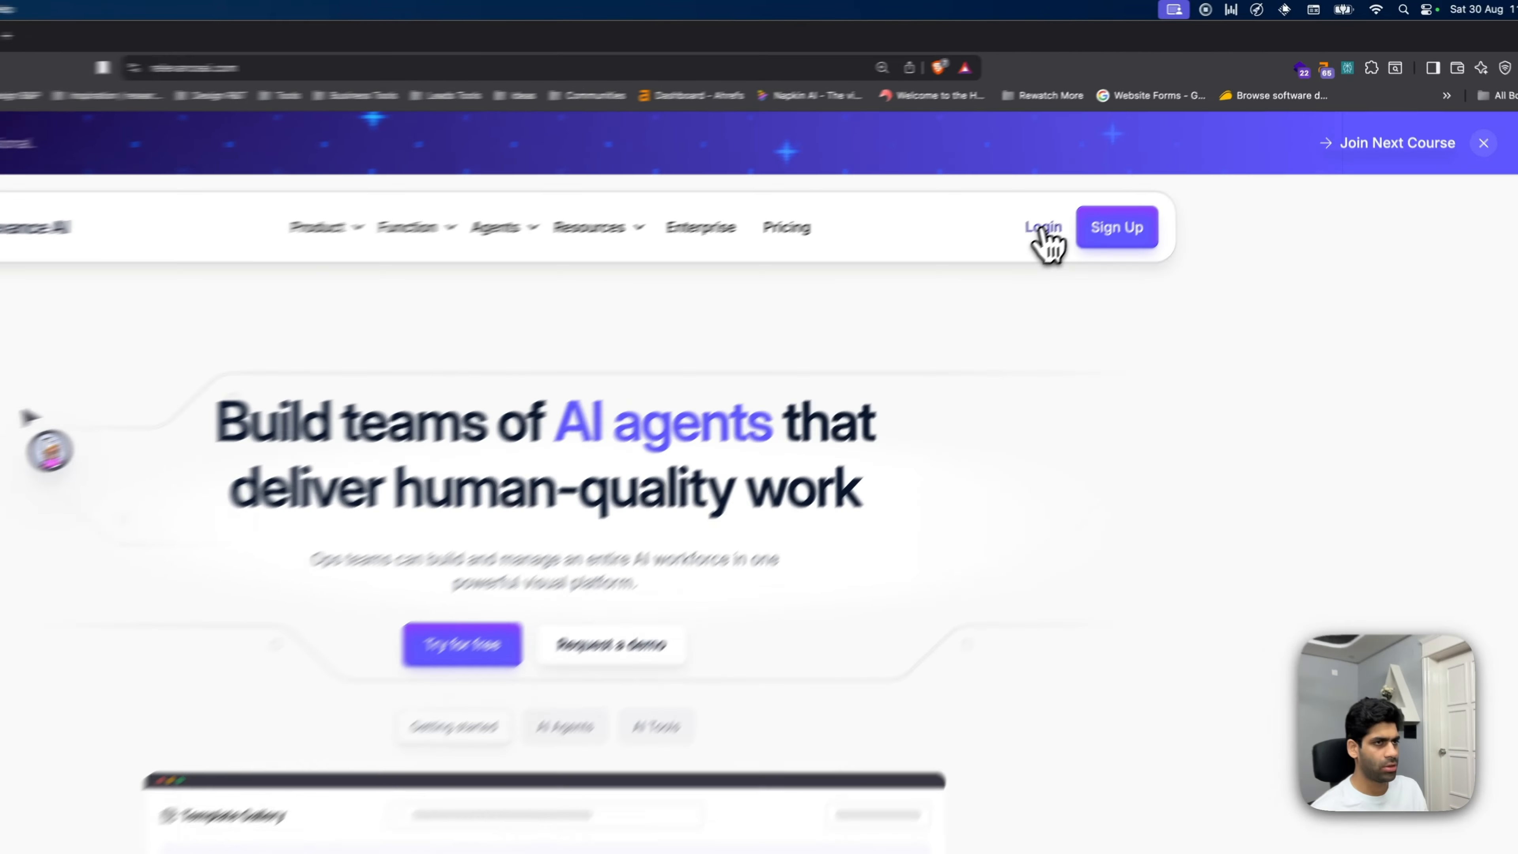
# - Log into Relevance AI and create a new Default tool from the Tools page
pyautogui.click(1125, 169)
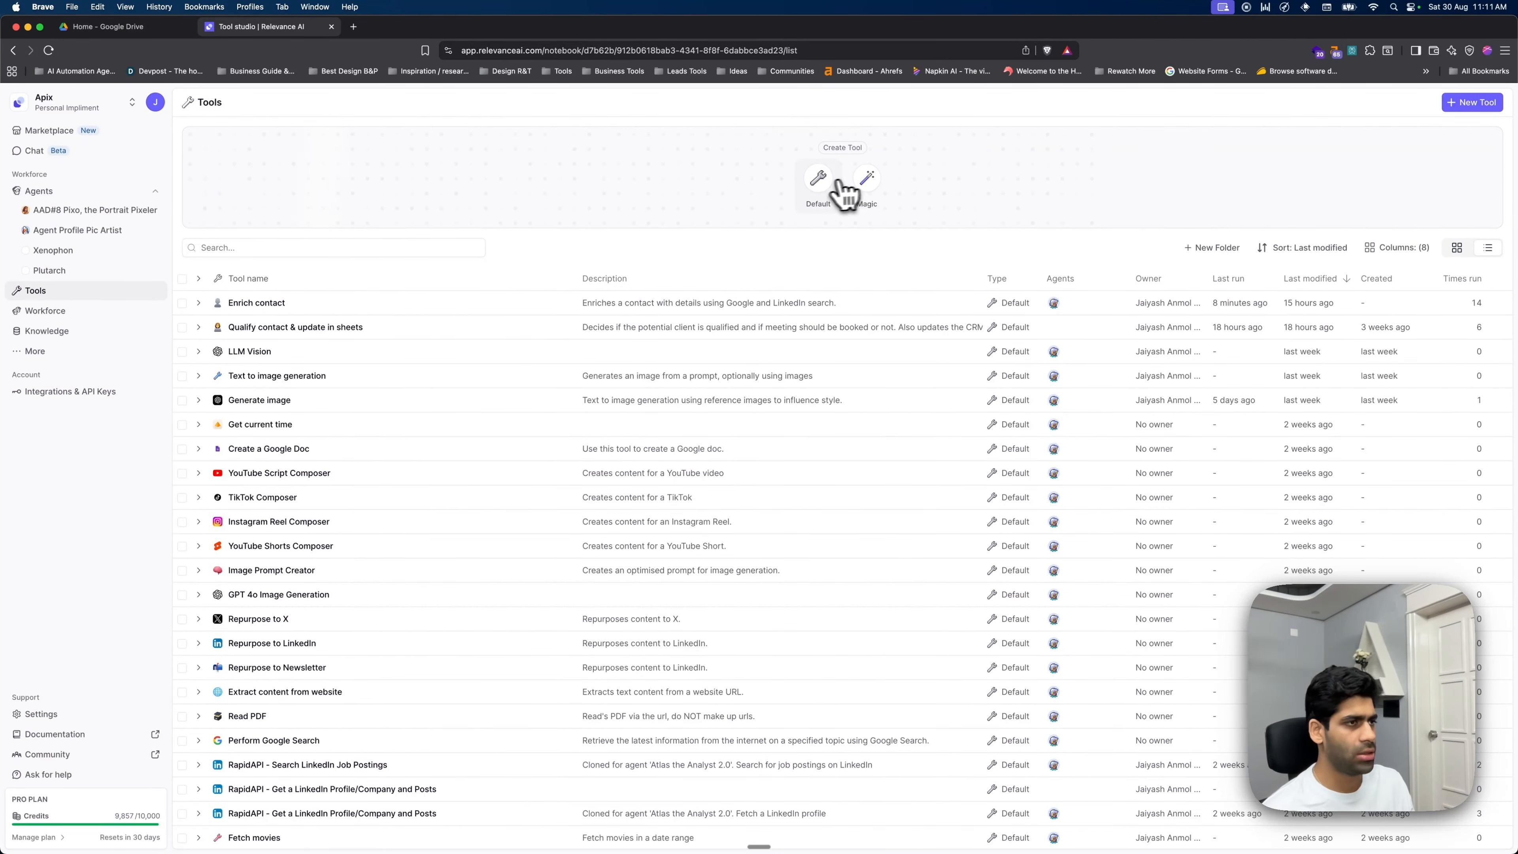
pyautogui.click(819, 178)
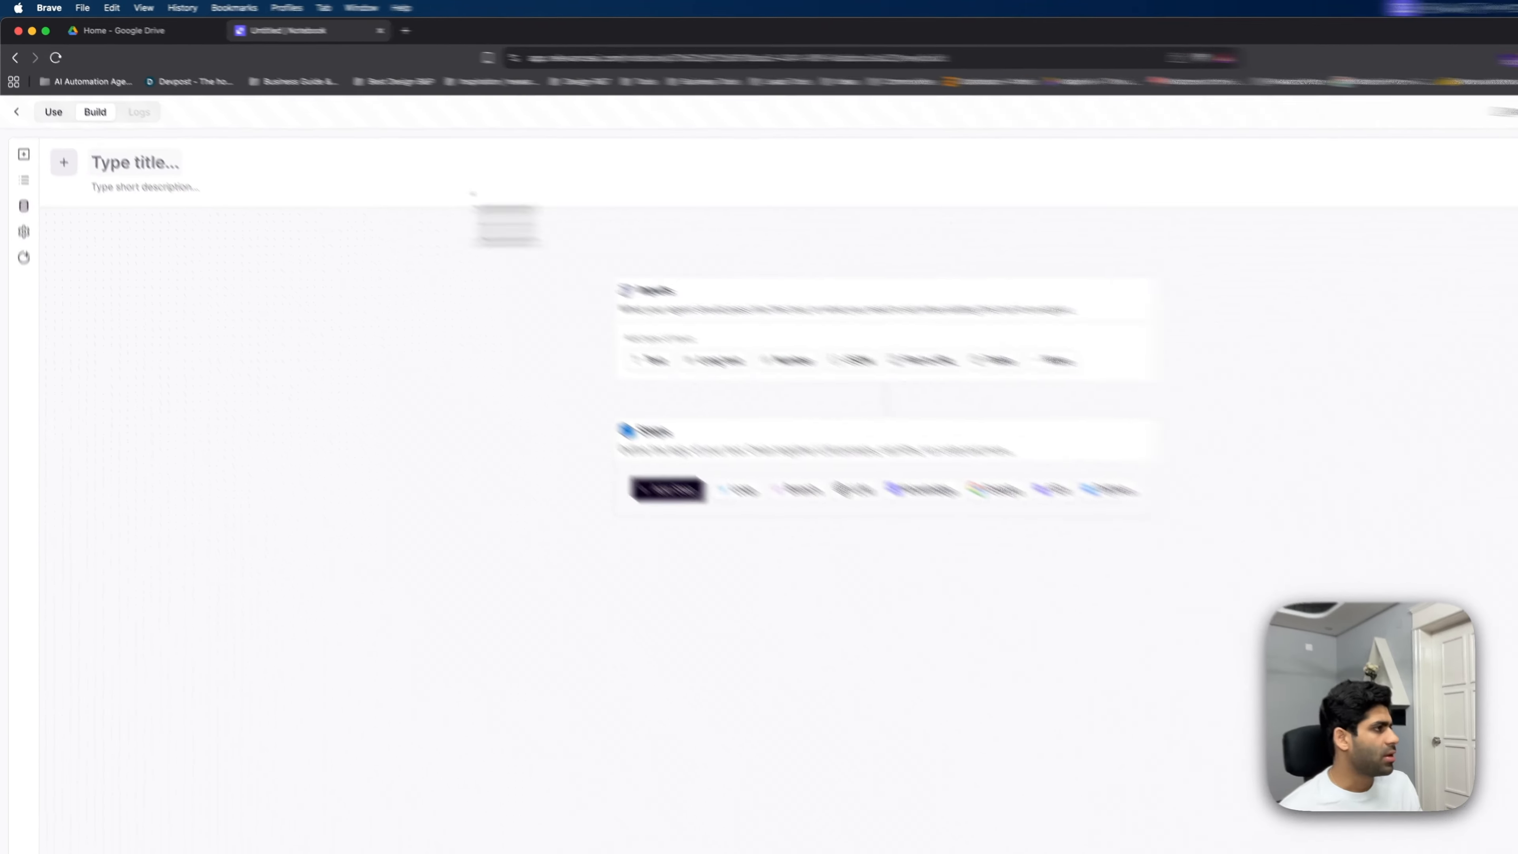
# - Title the tool 'Enrich Contact' and describe it as enriching contacts from company and personal LinkedIn profiles
pyautogui.click(156, 162)
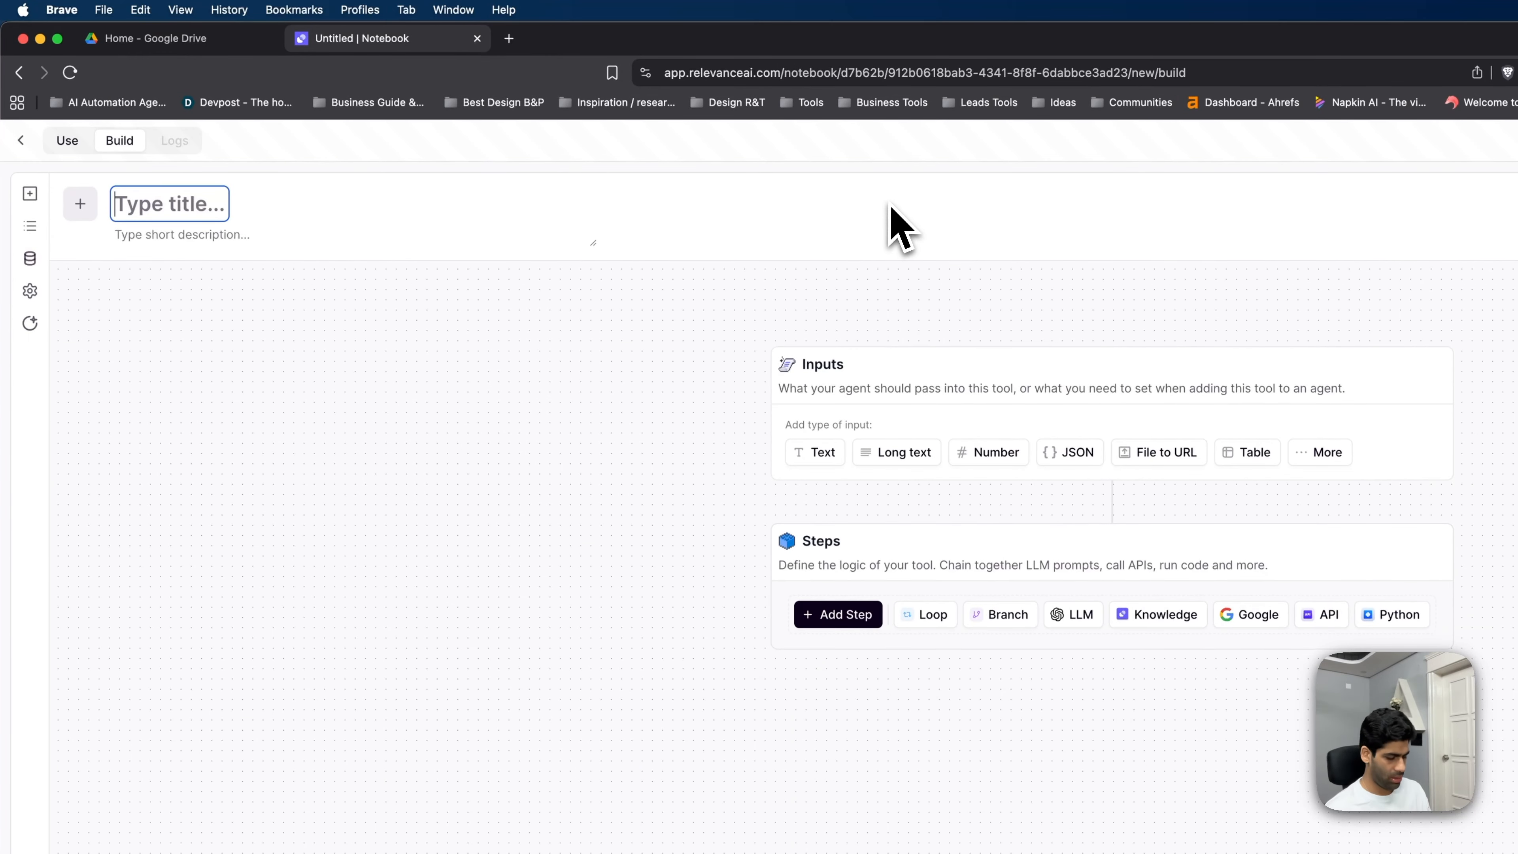
pyautogui.write('En')
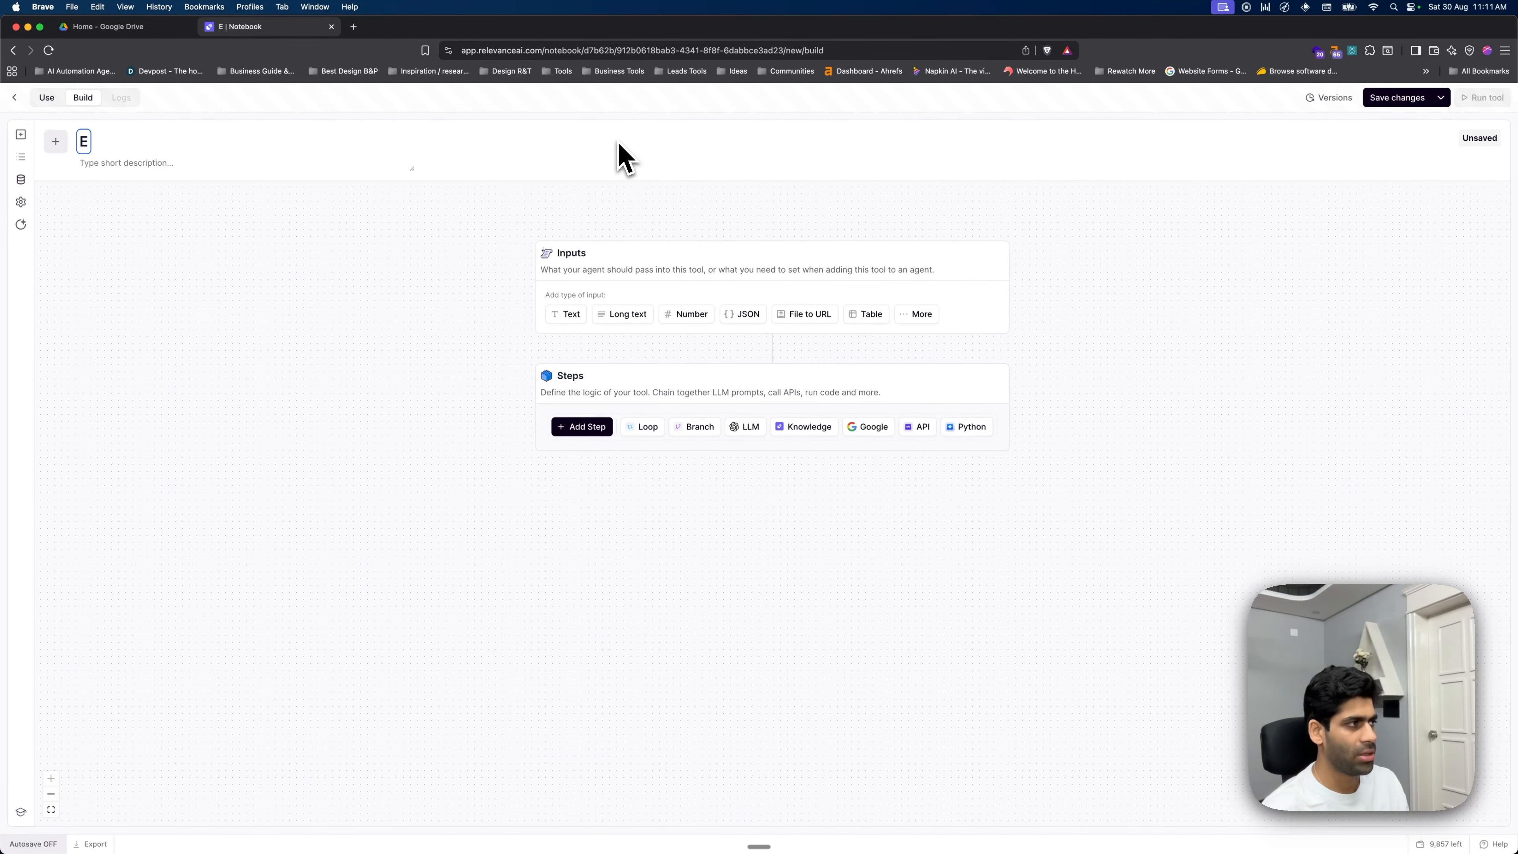
pyautogui.write('nrich Contact')
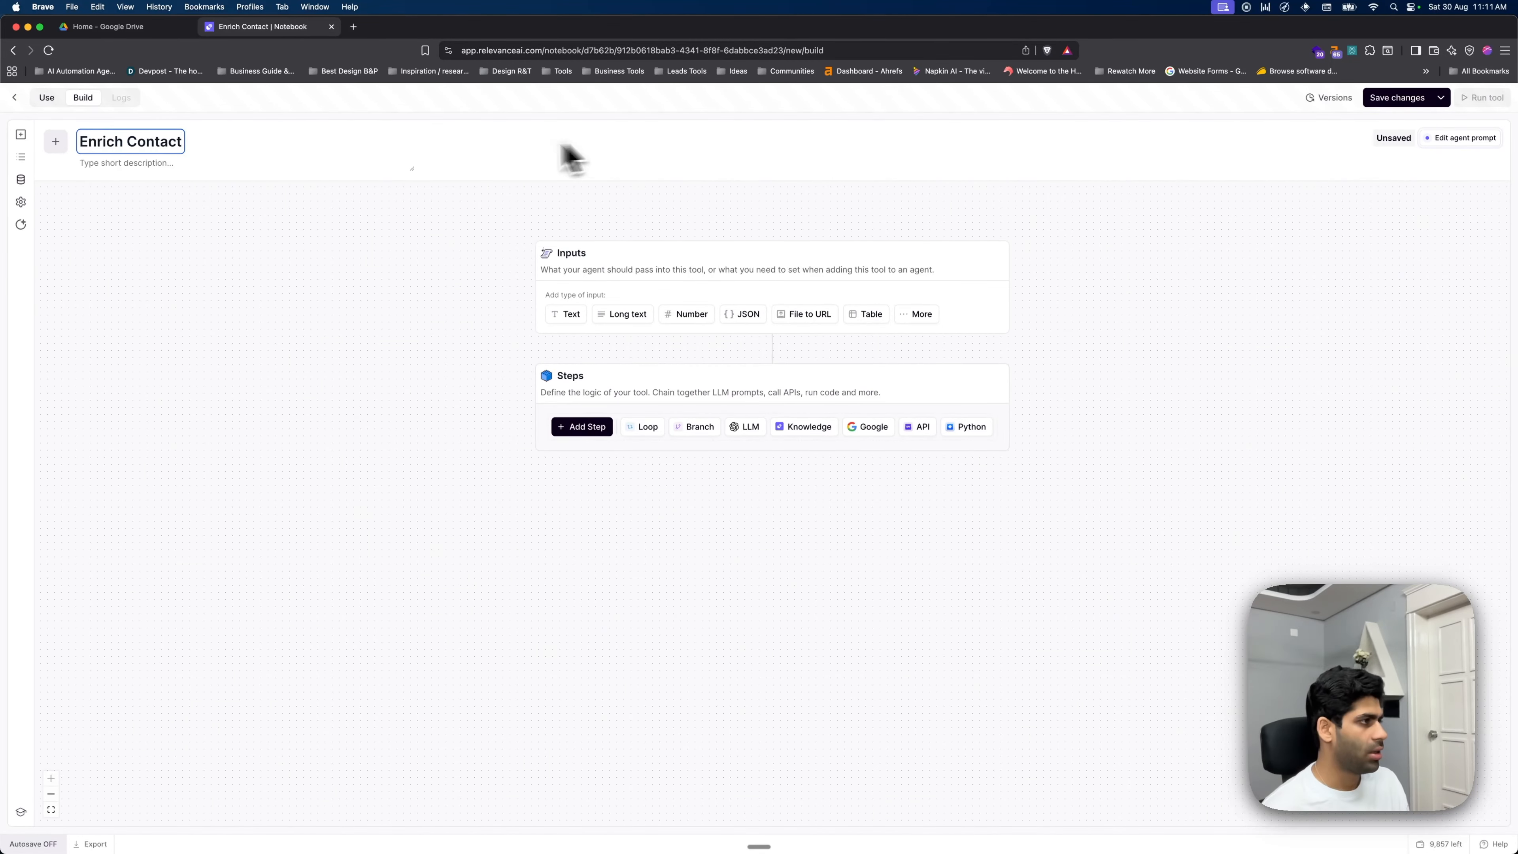
pyautogui.click(156, 207)
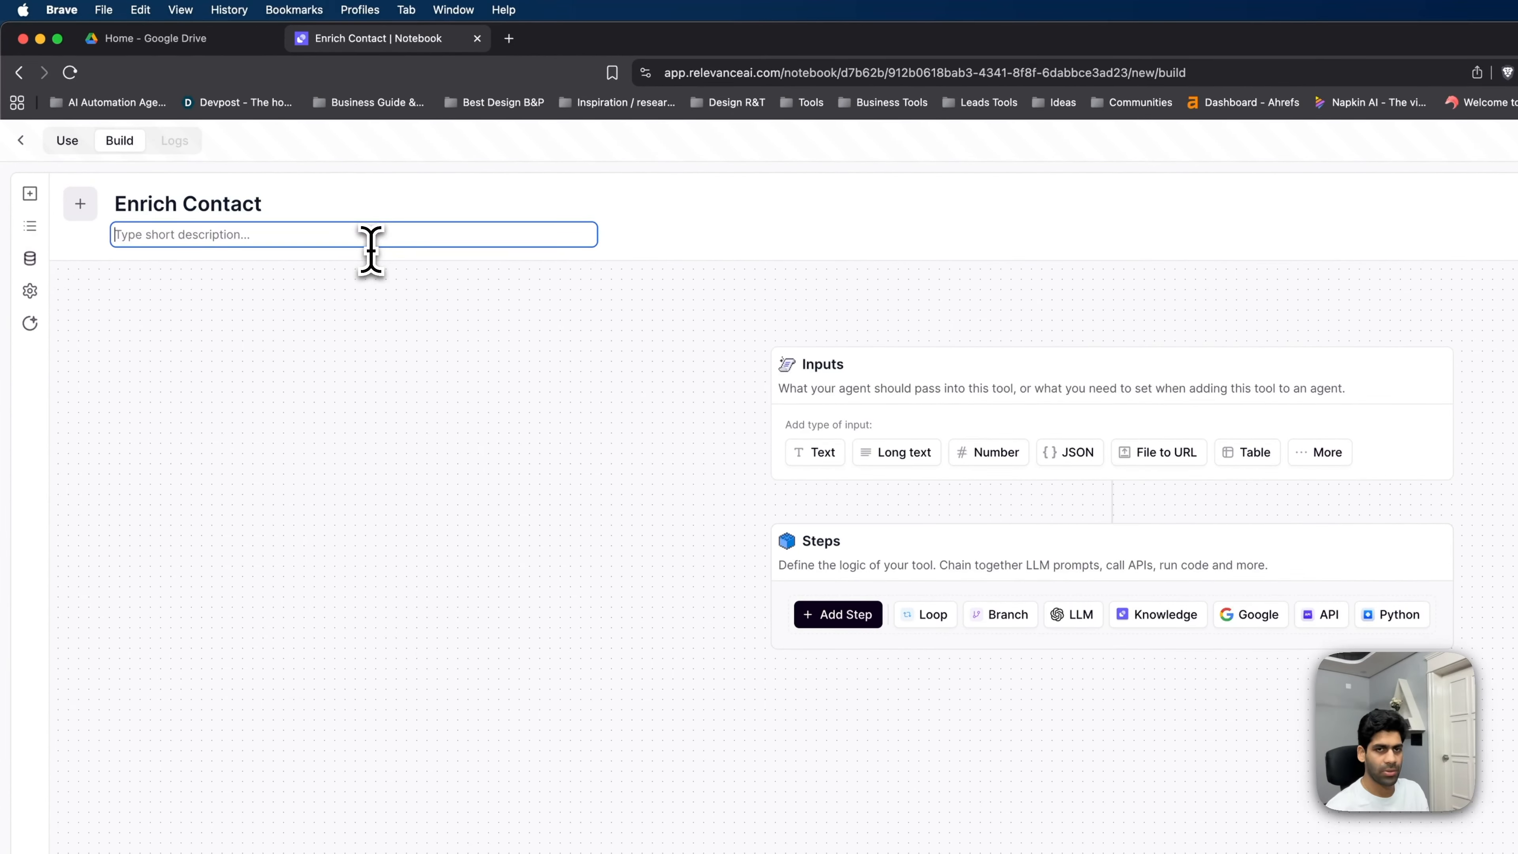
pyautogui.write('Enriches contact based on their company profile and personal LinkedIn profile')
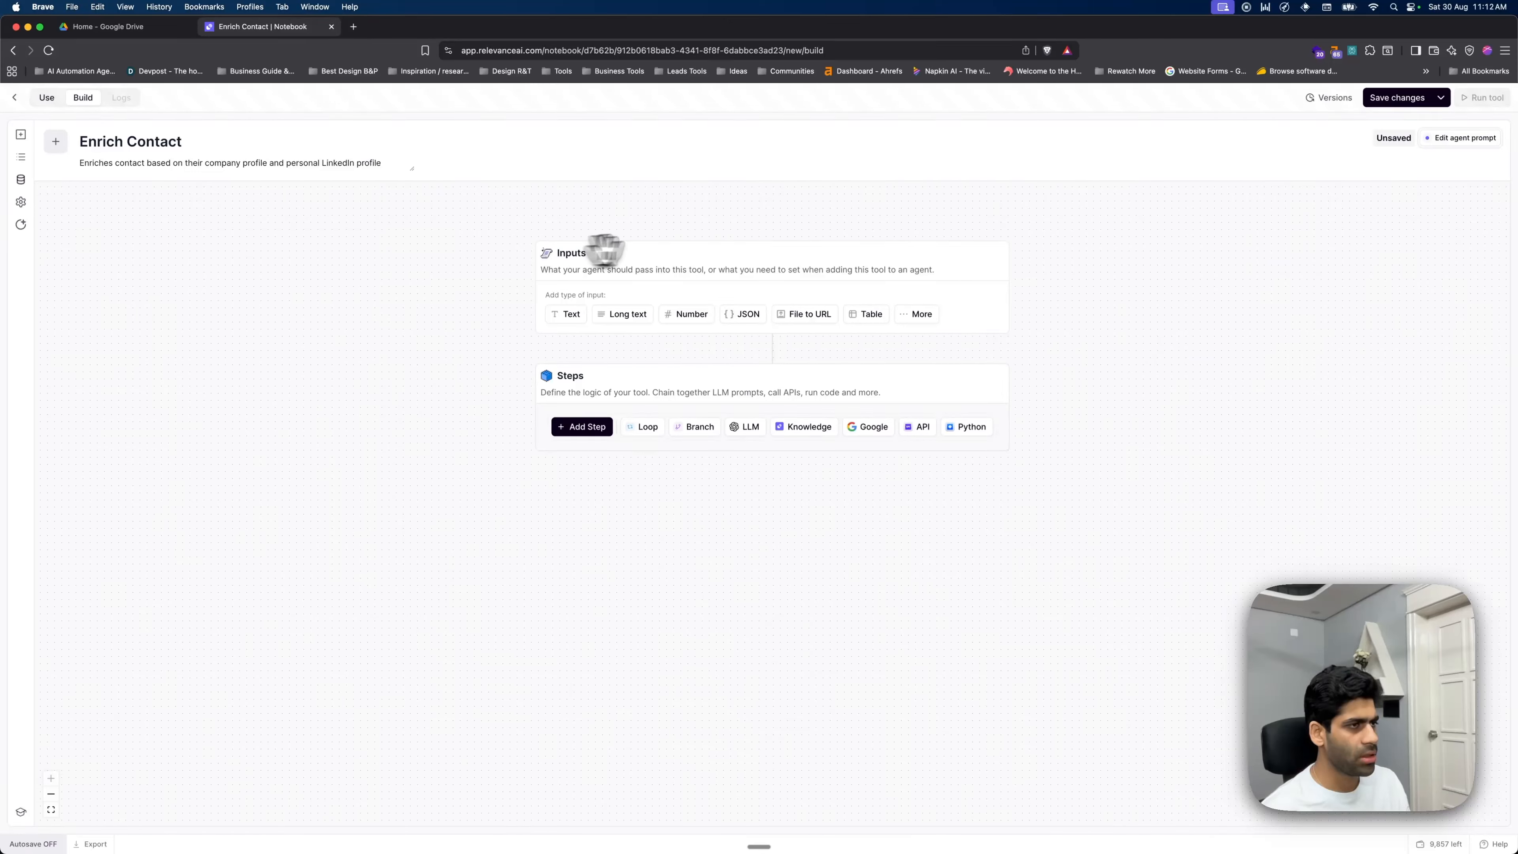
# - Add a First Name text input described as the prospect's first name
pyautogui.click(574, 317)
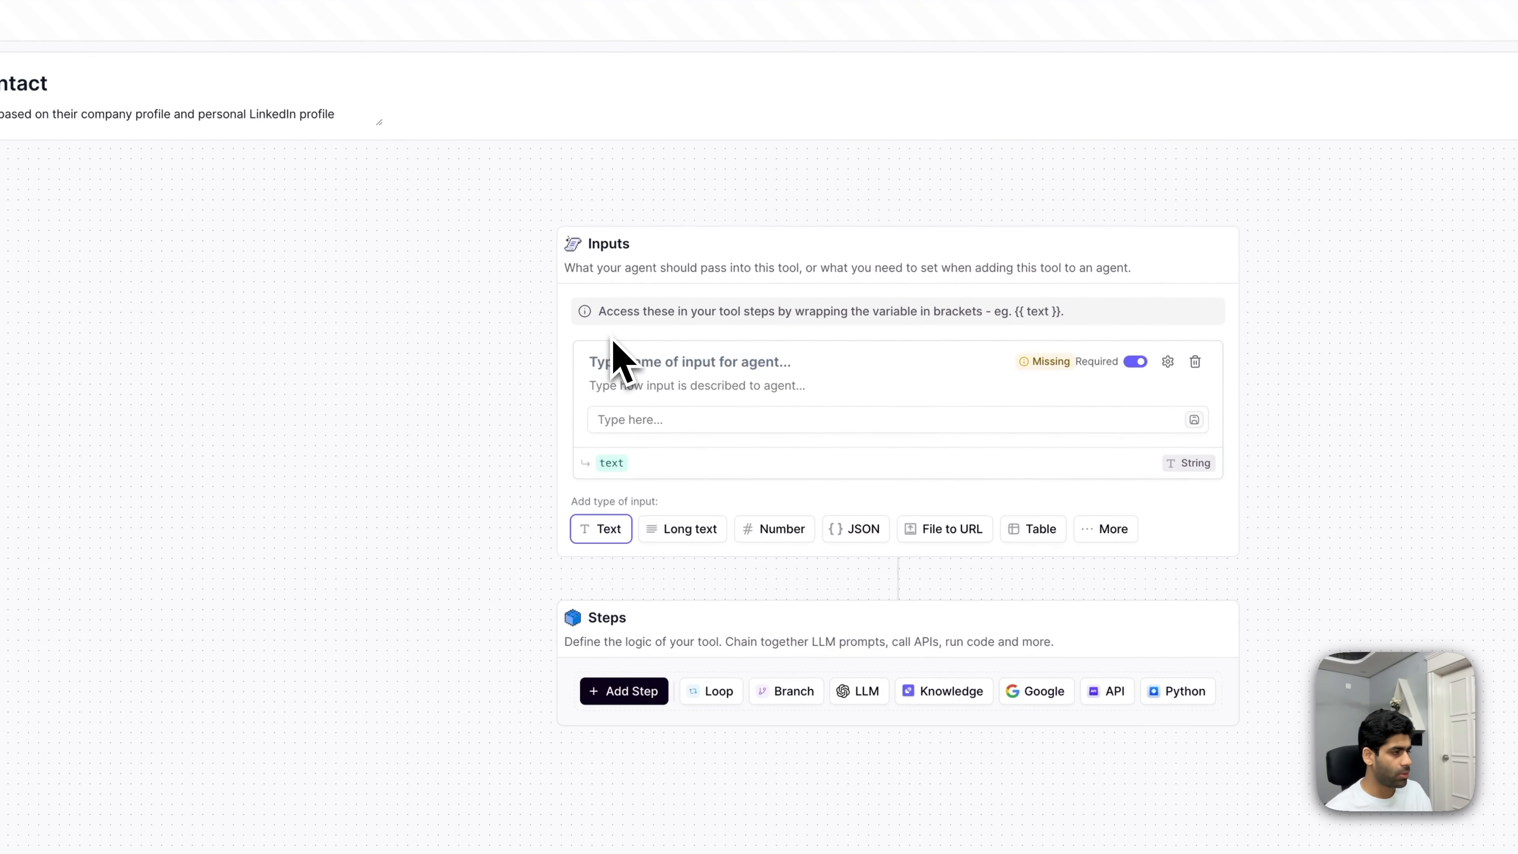
pyautogui.click(752, 419)
pyautogui.click(716, 362)
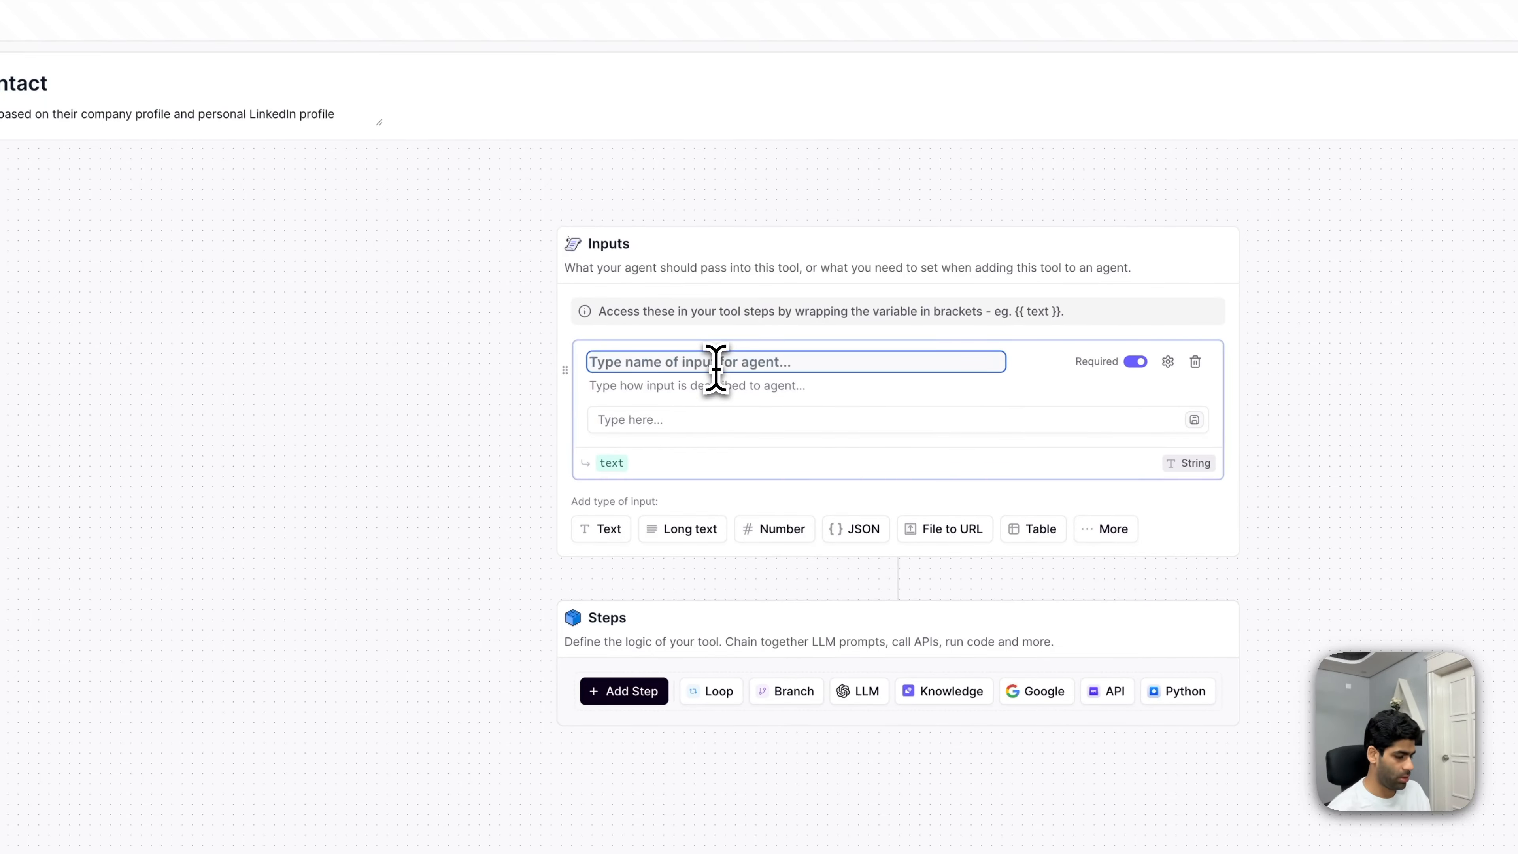
pyautogui.write('First Name')
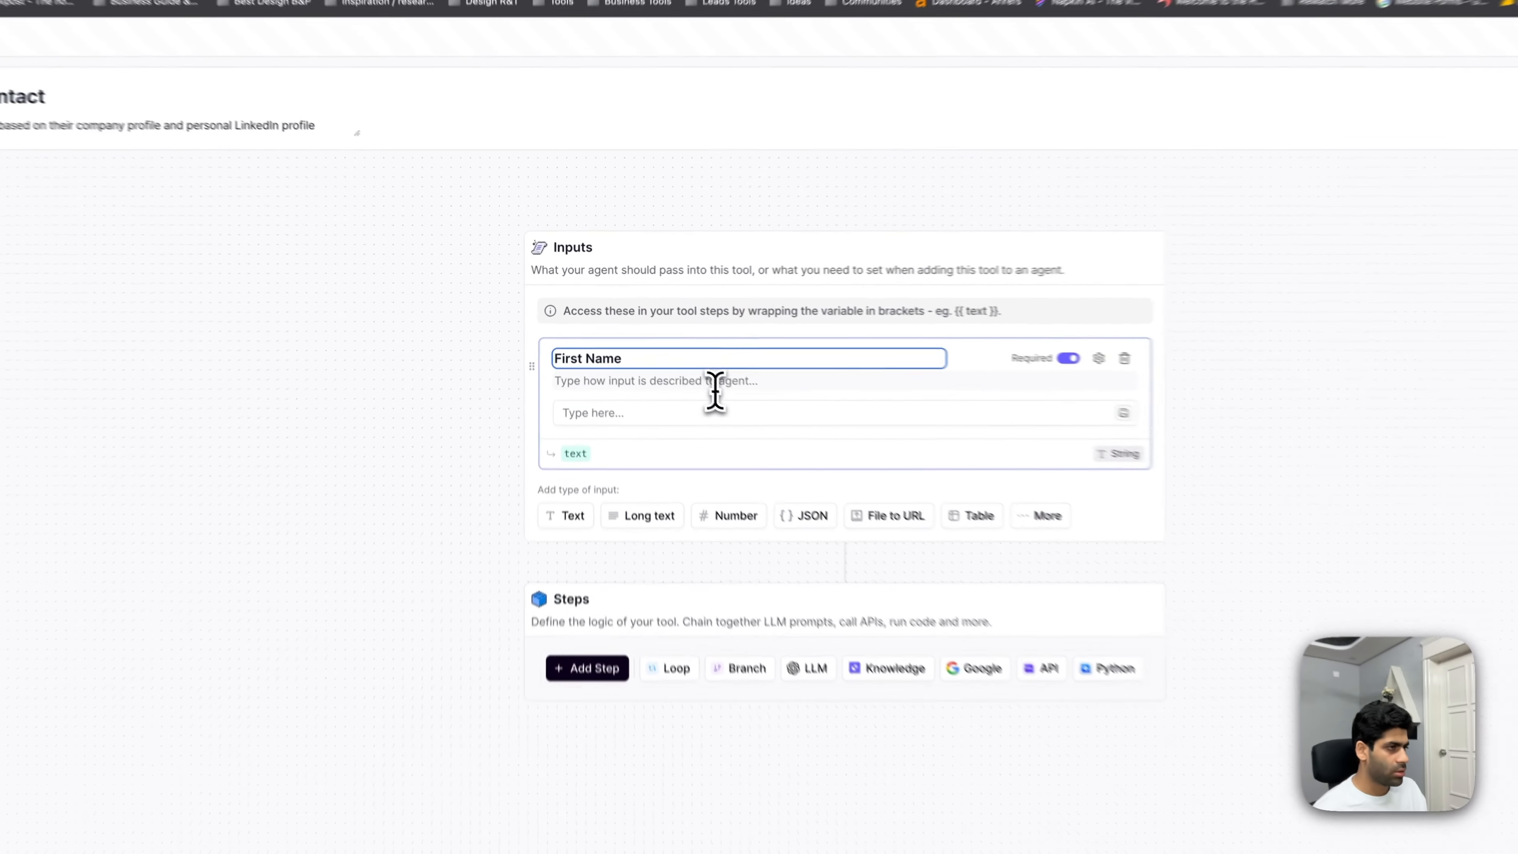
pyautogui.click(716, 387)
pyautogui.write('Fist')
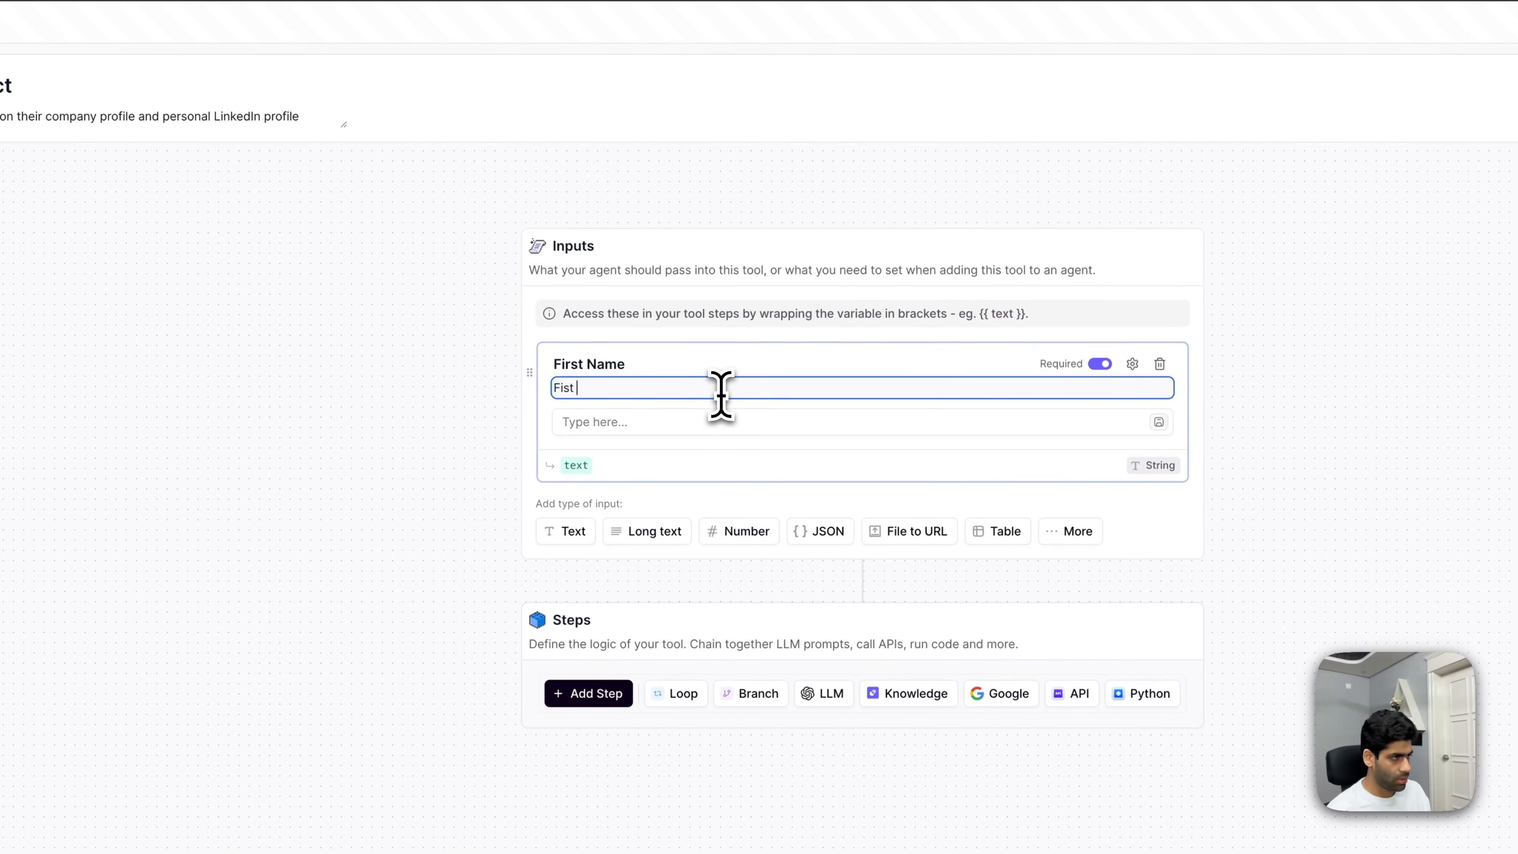
pyautogui.press('BackSpace')
pyautogui.press('BackSpace')
pyautogui.press('BackSpace')
pyautogui.write('rst name of the prospect')
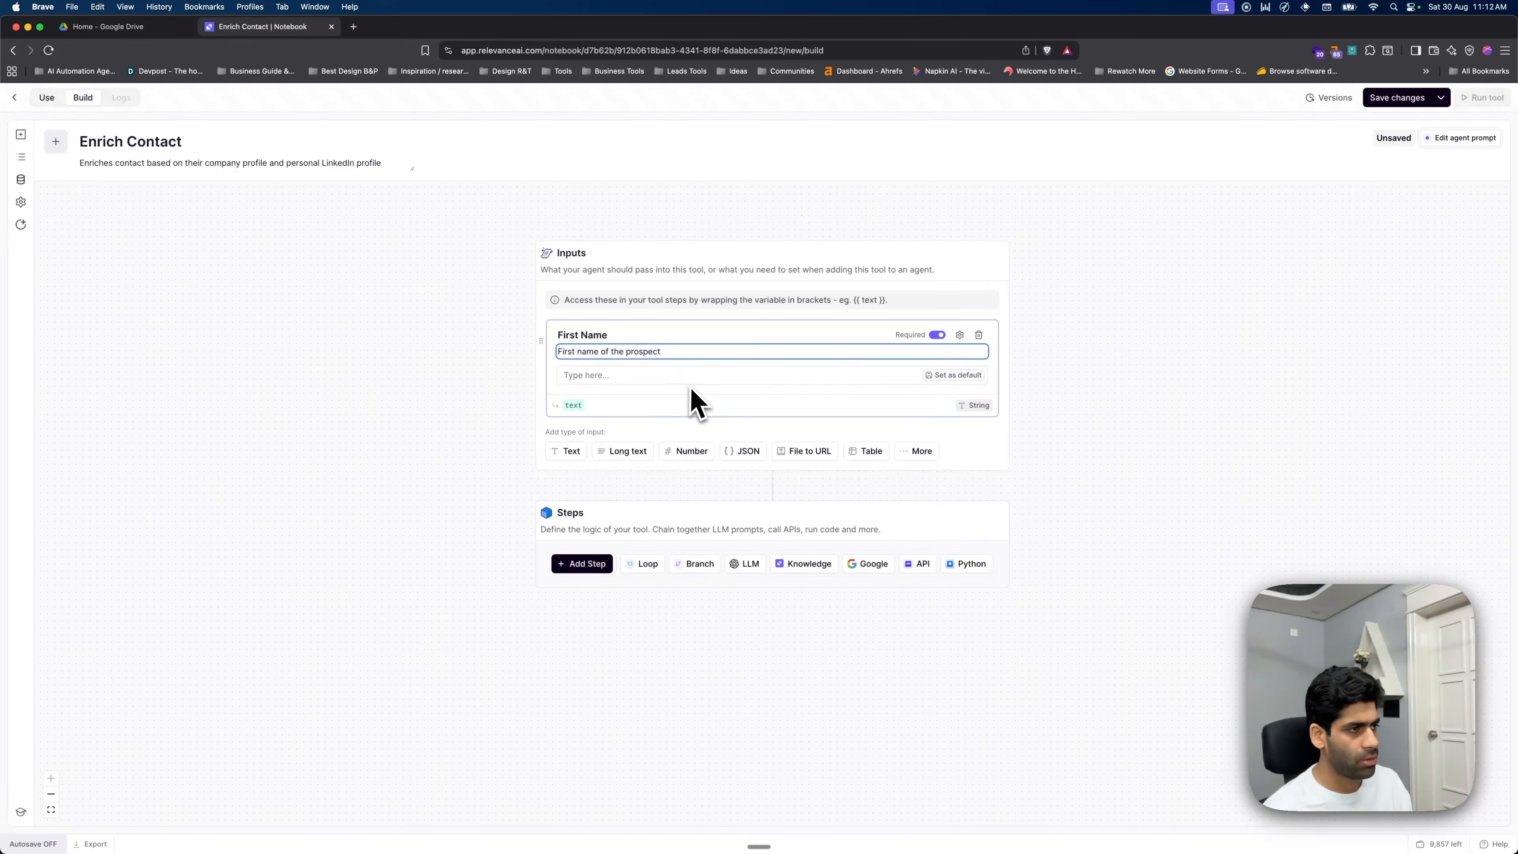
pyautogui.click(577, 406)
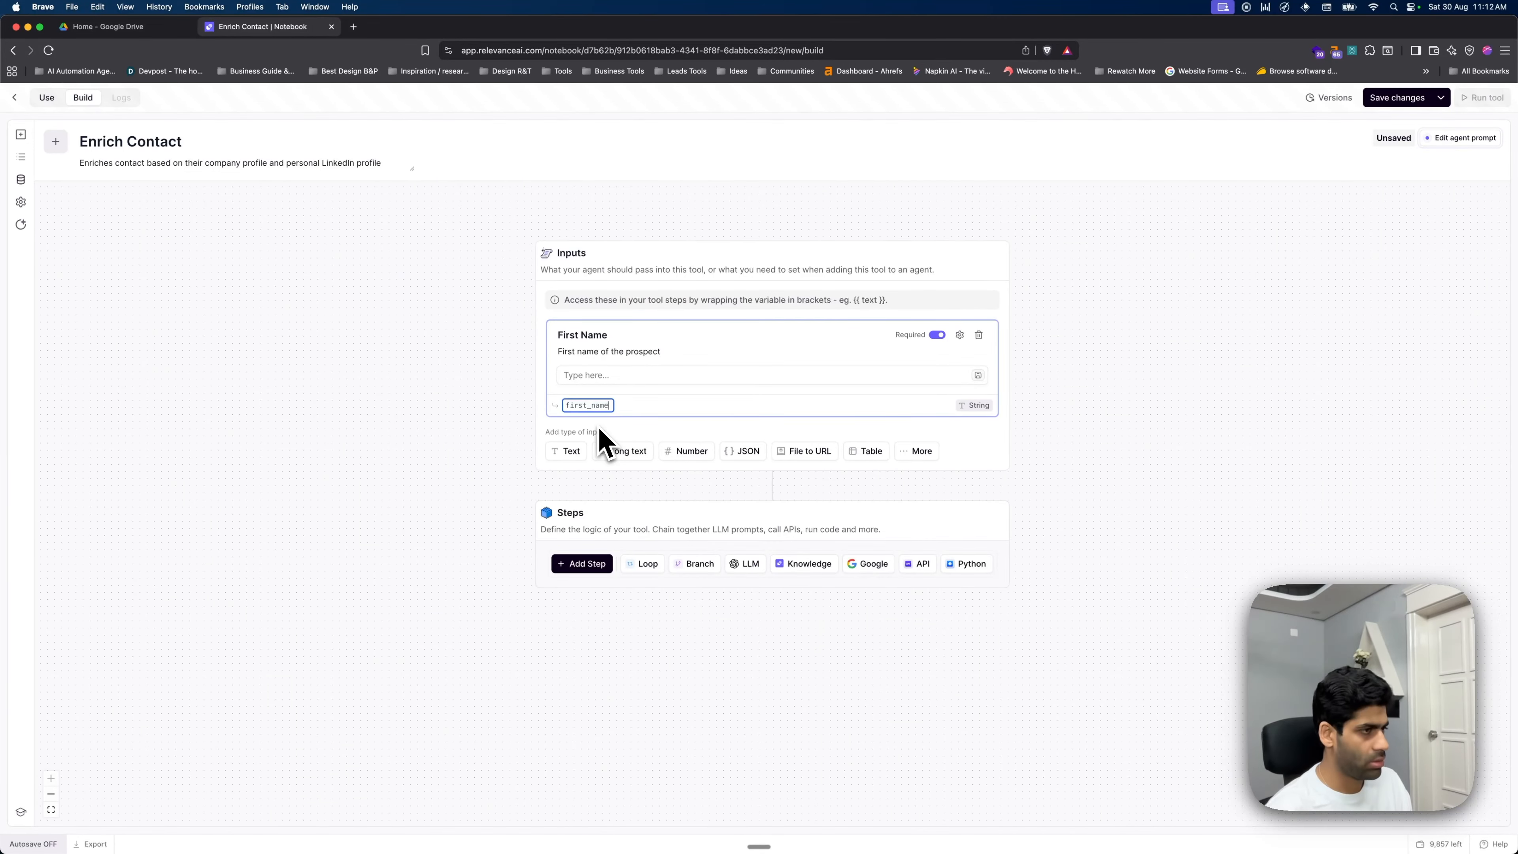
# - Add a Last Name text input described 'Last name of the prospect'
pyautogui.click(575, 452)
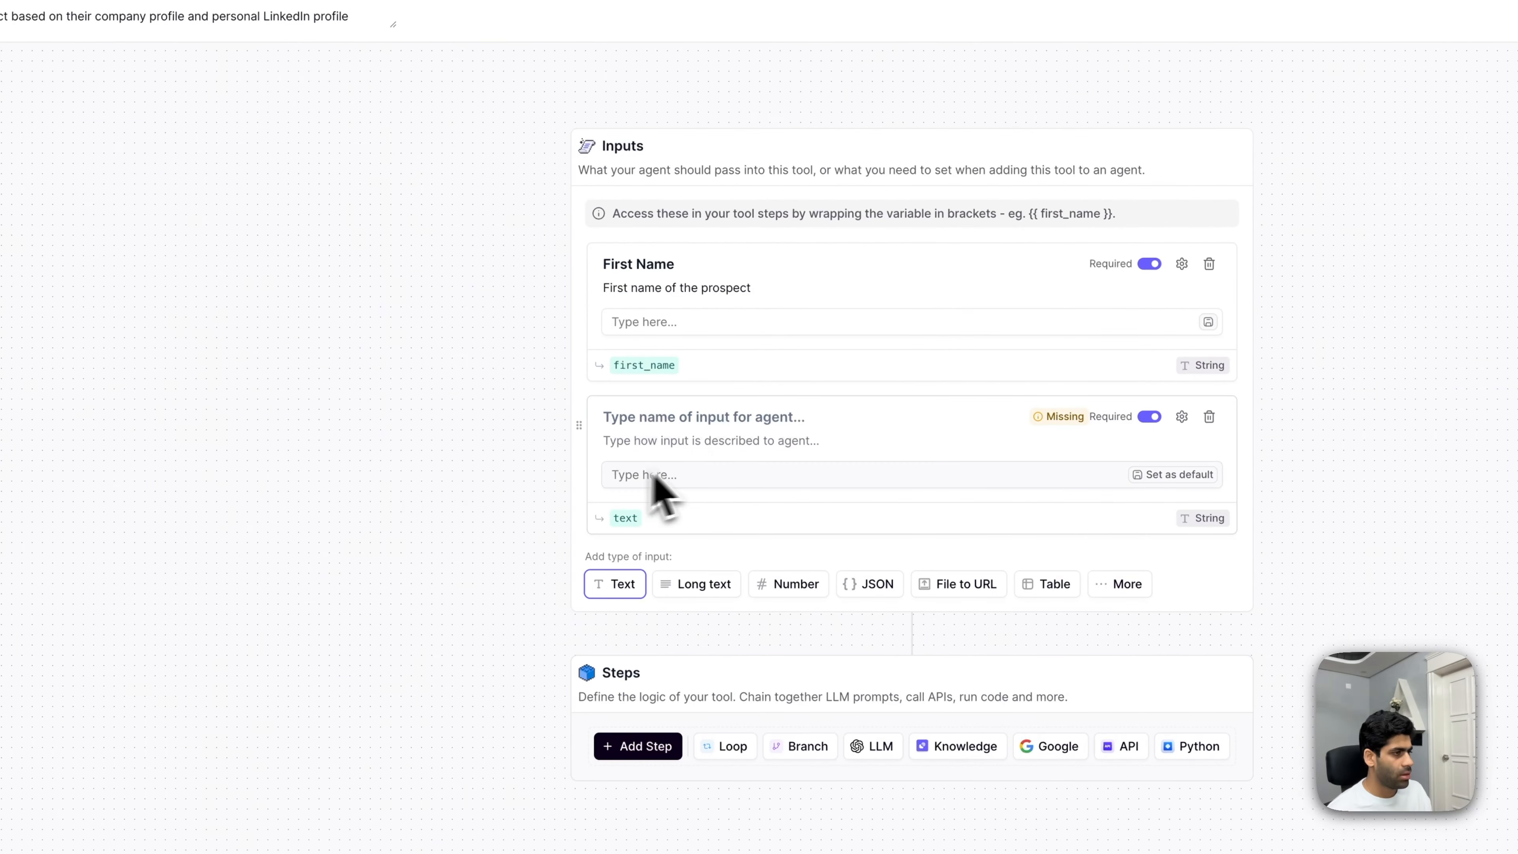
pyautogui.click(640, 441)
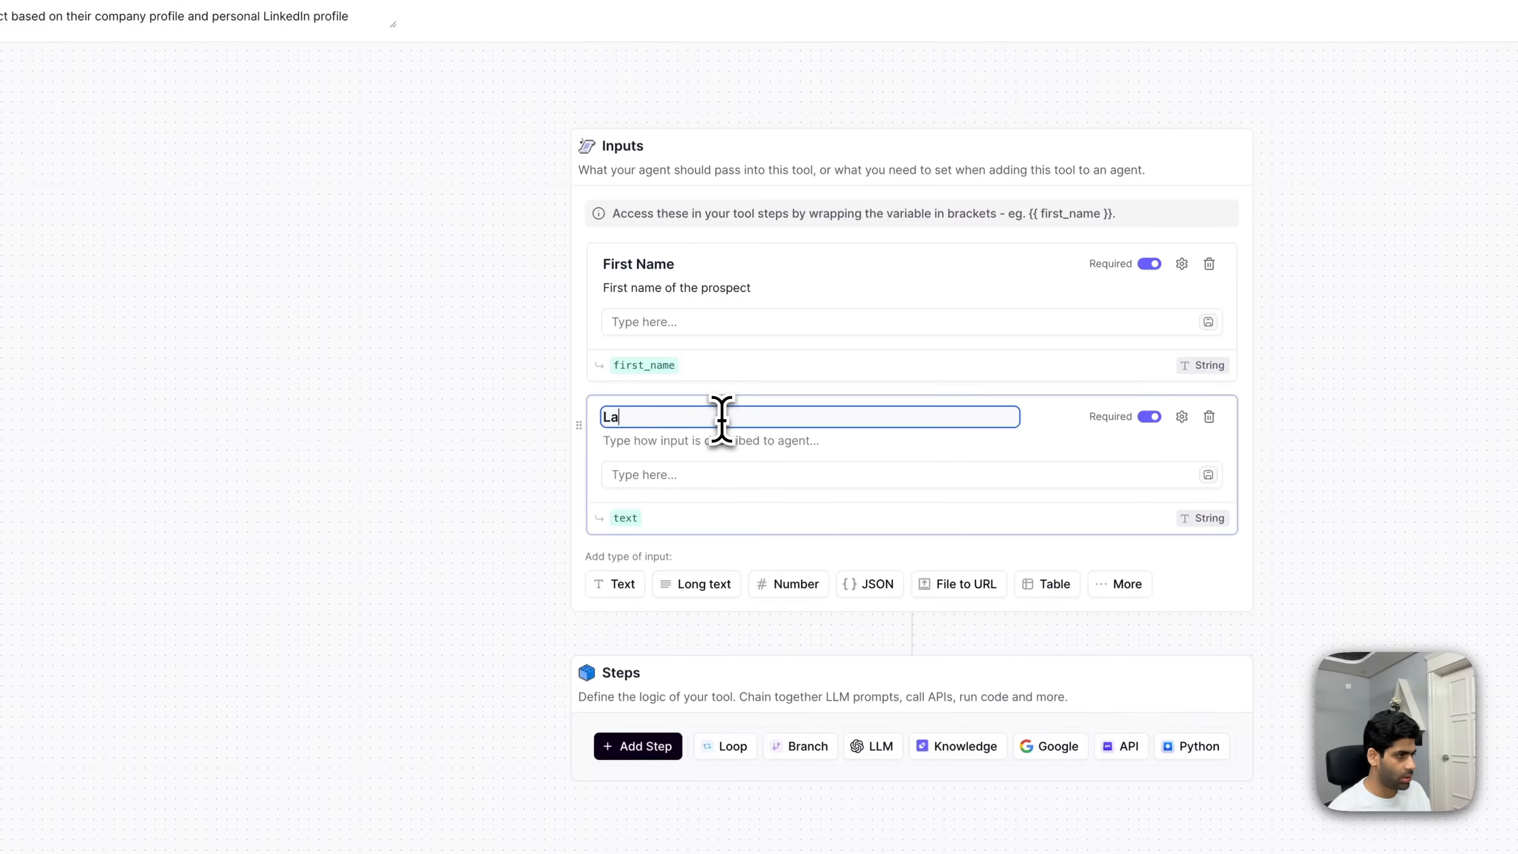
pyautogui.press('Tab')
pyautogui.write('Last name of the prospect')
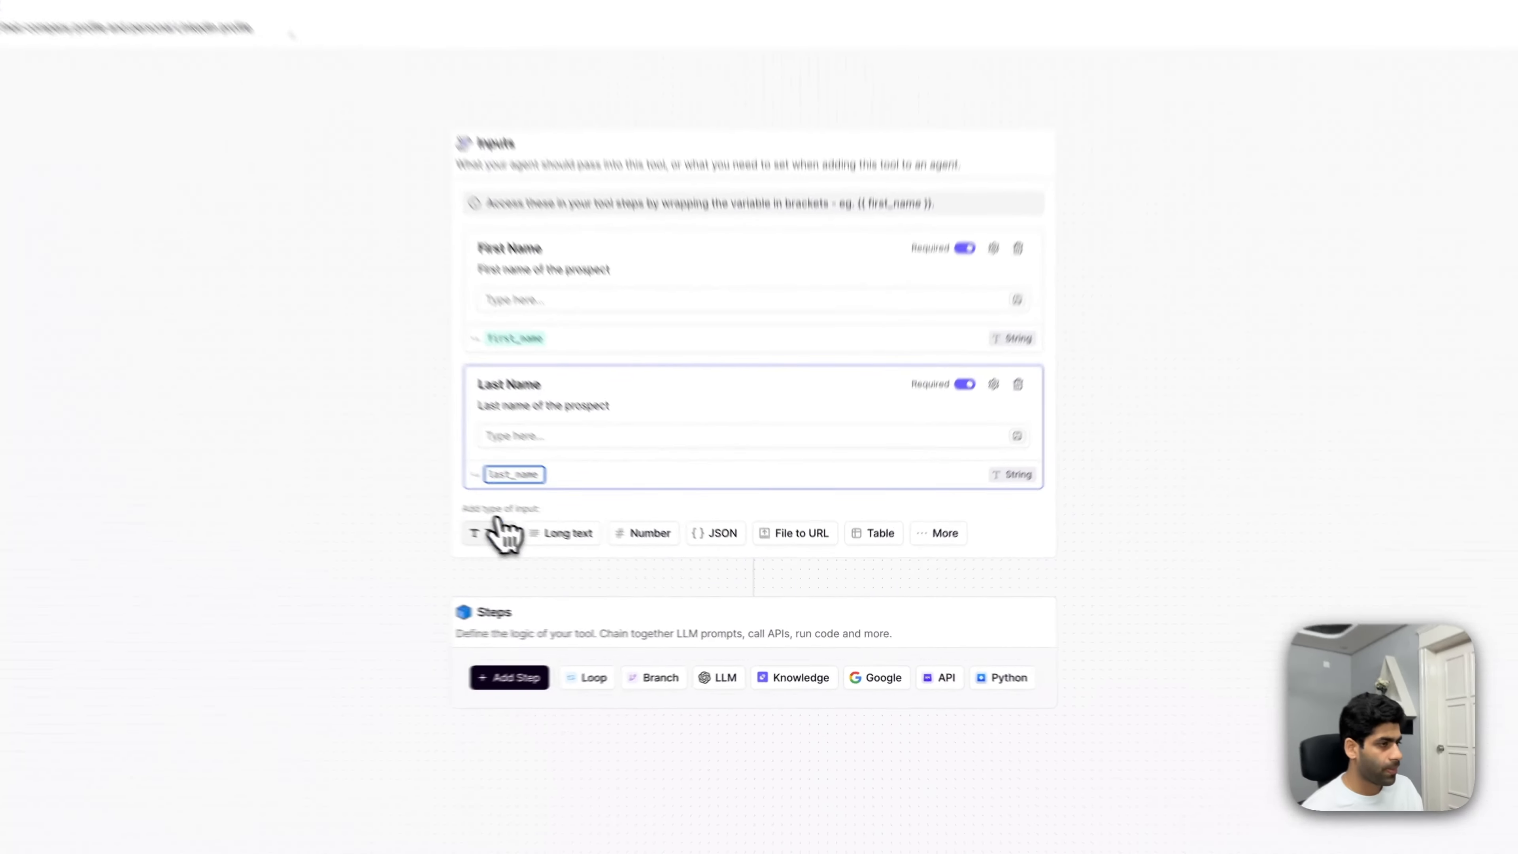
# - Add a Company Name text input described 'Name of the prospect's company'
pyautogui.click(614, 583)
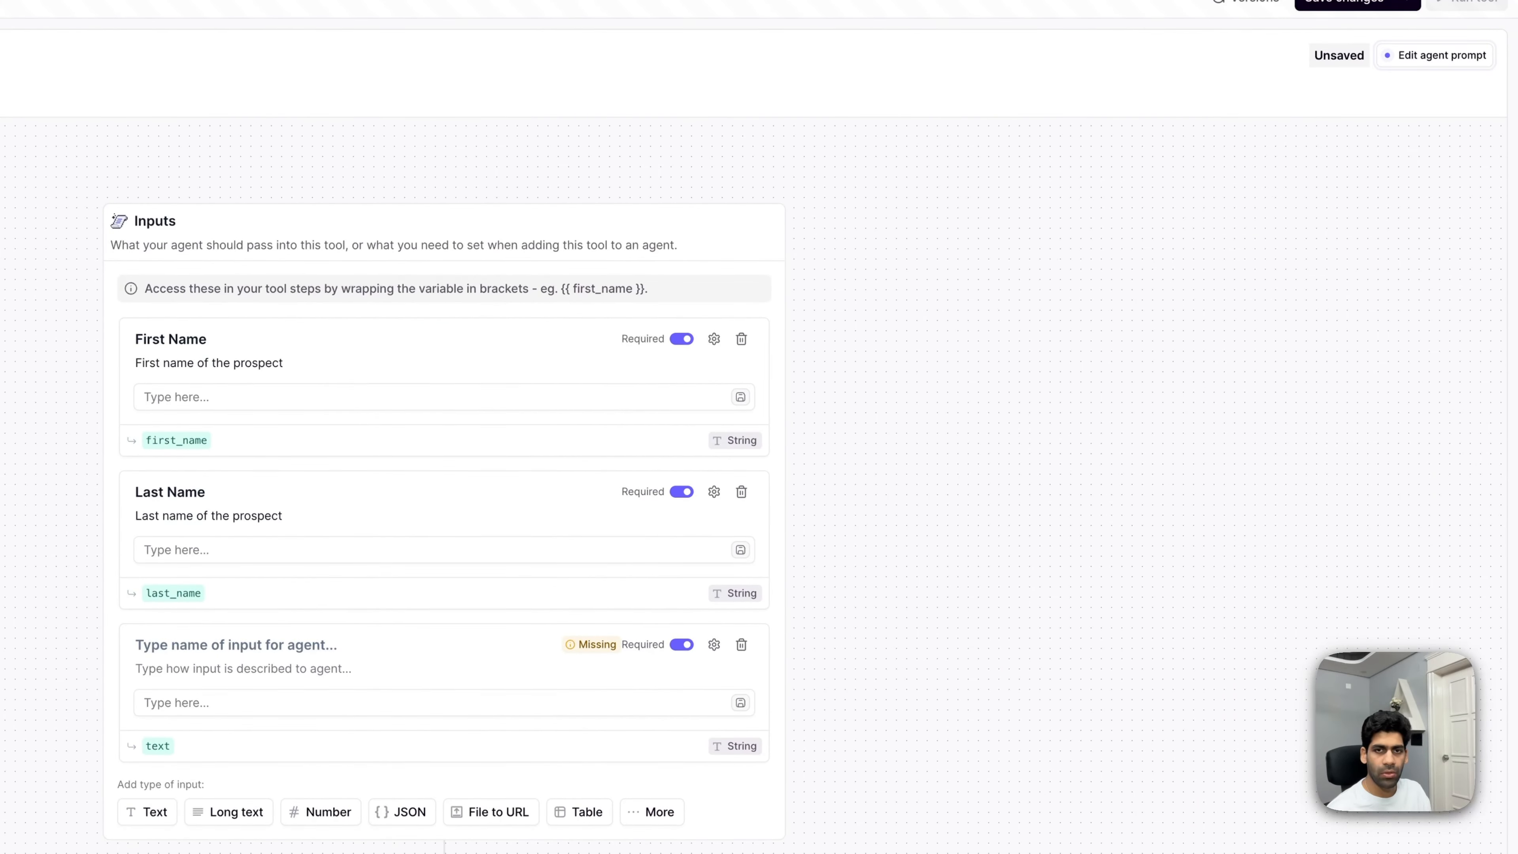
pyautogui.click(229, 644)
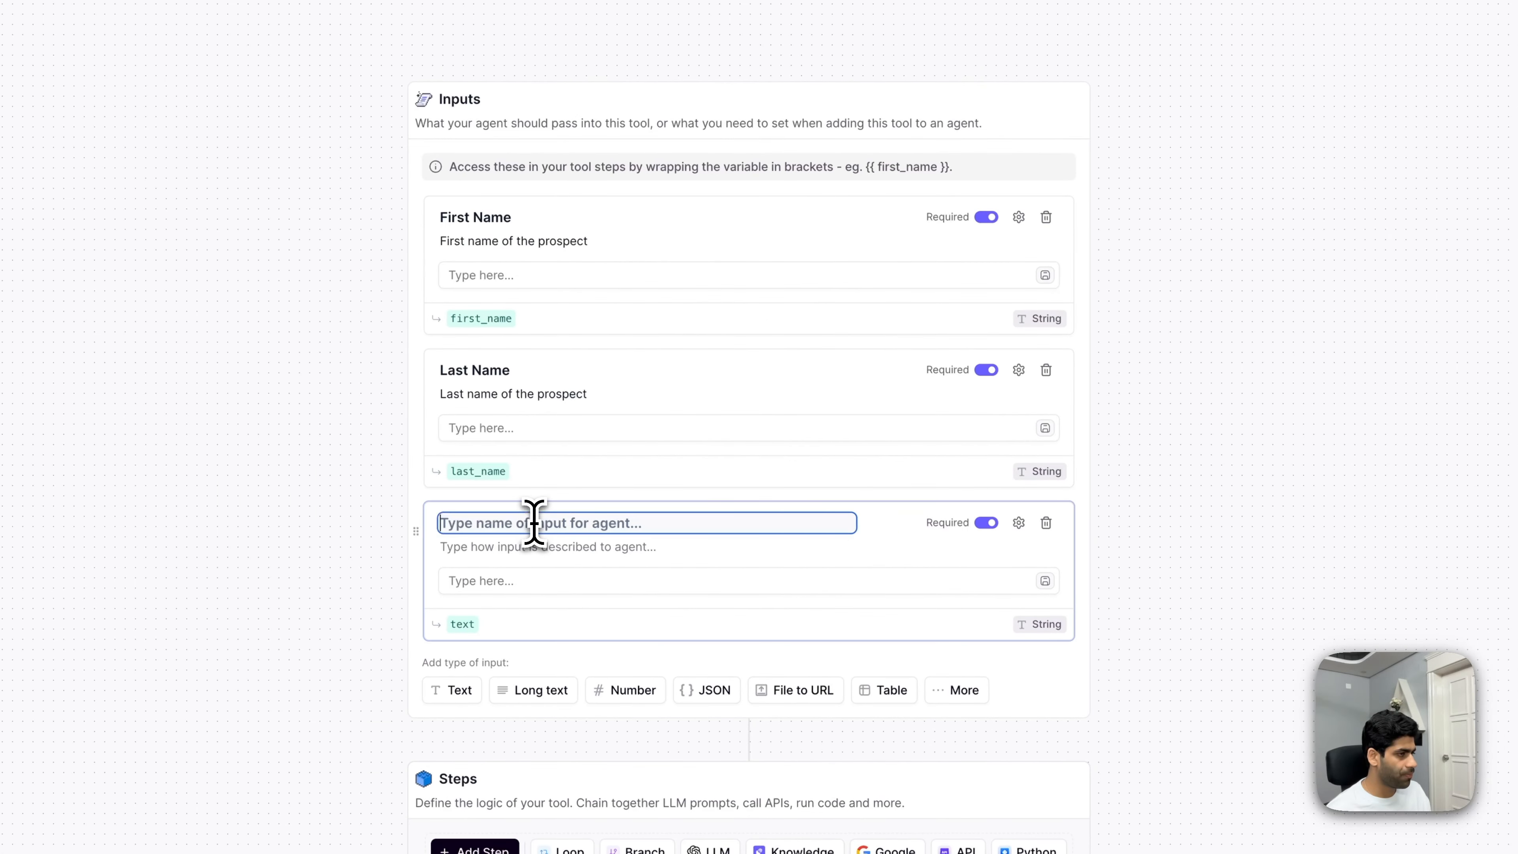
pyautogui.click(537, 544)
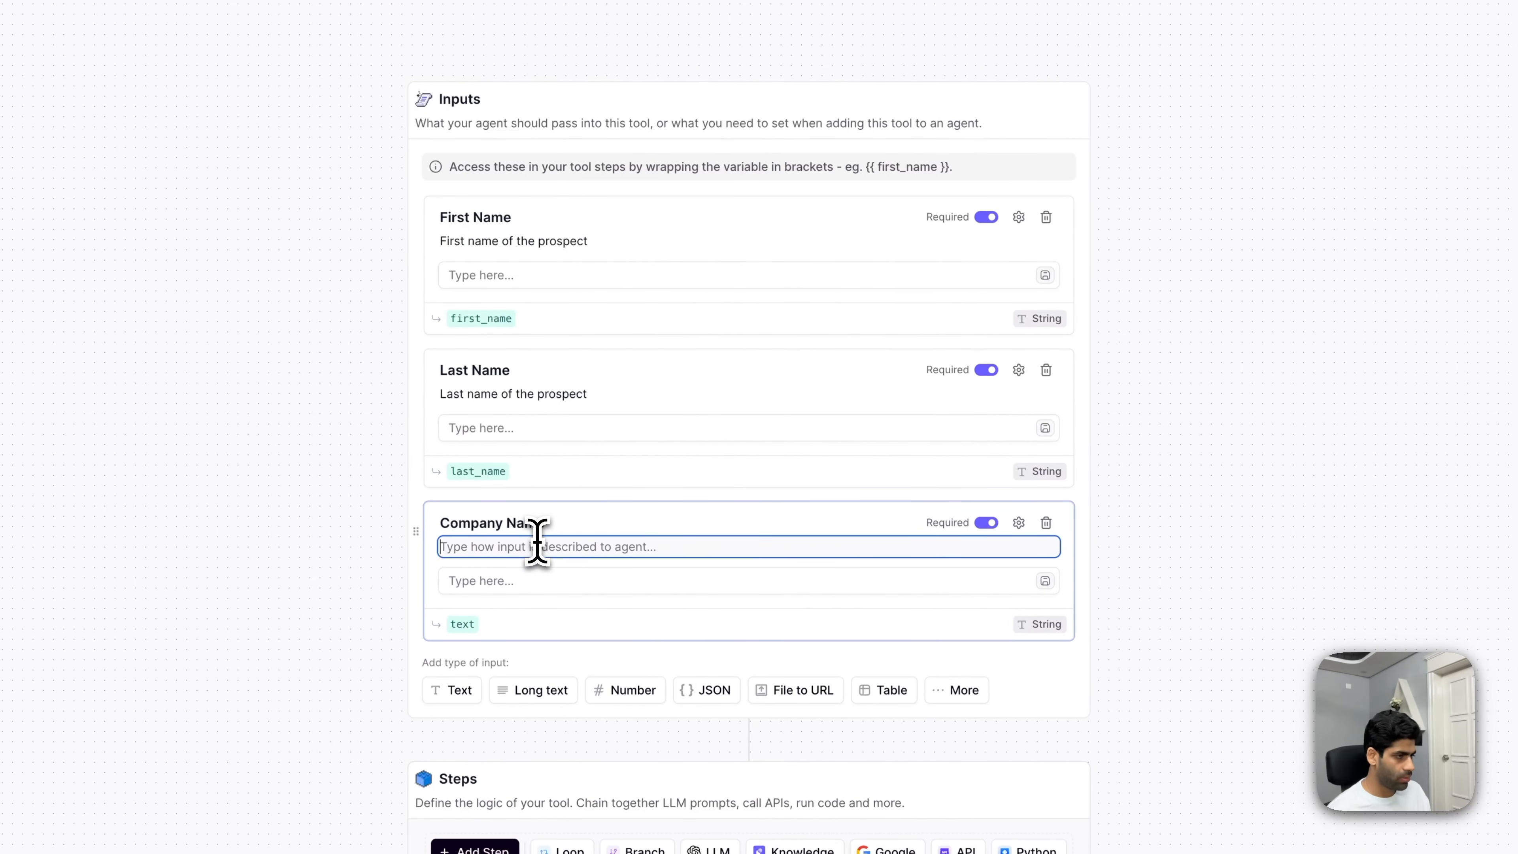
pyautogui.write('Name')
pyautogui.write("of the prospect's company")
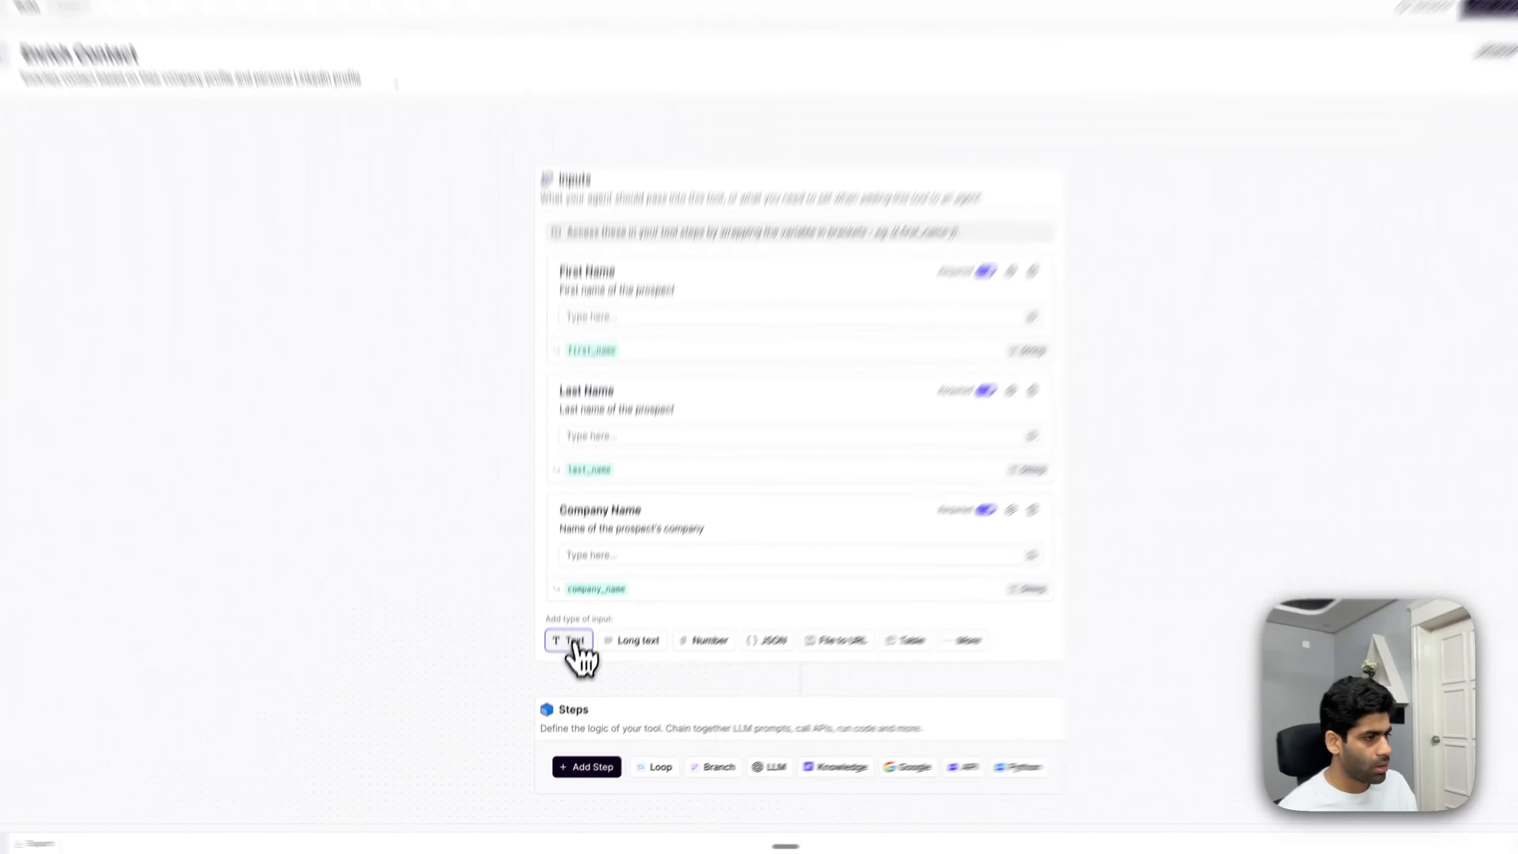
# - Add an Email input described 'Email address of the prospect' with variable email_address
pyautogui.click(451, 689)
pyautogui.click(703, 564)
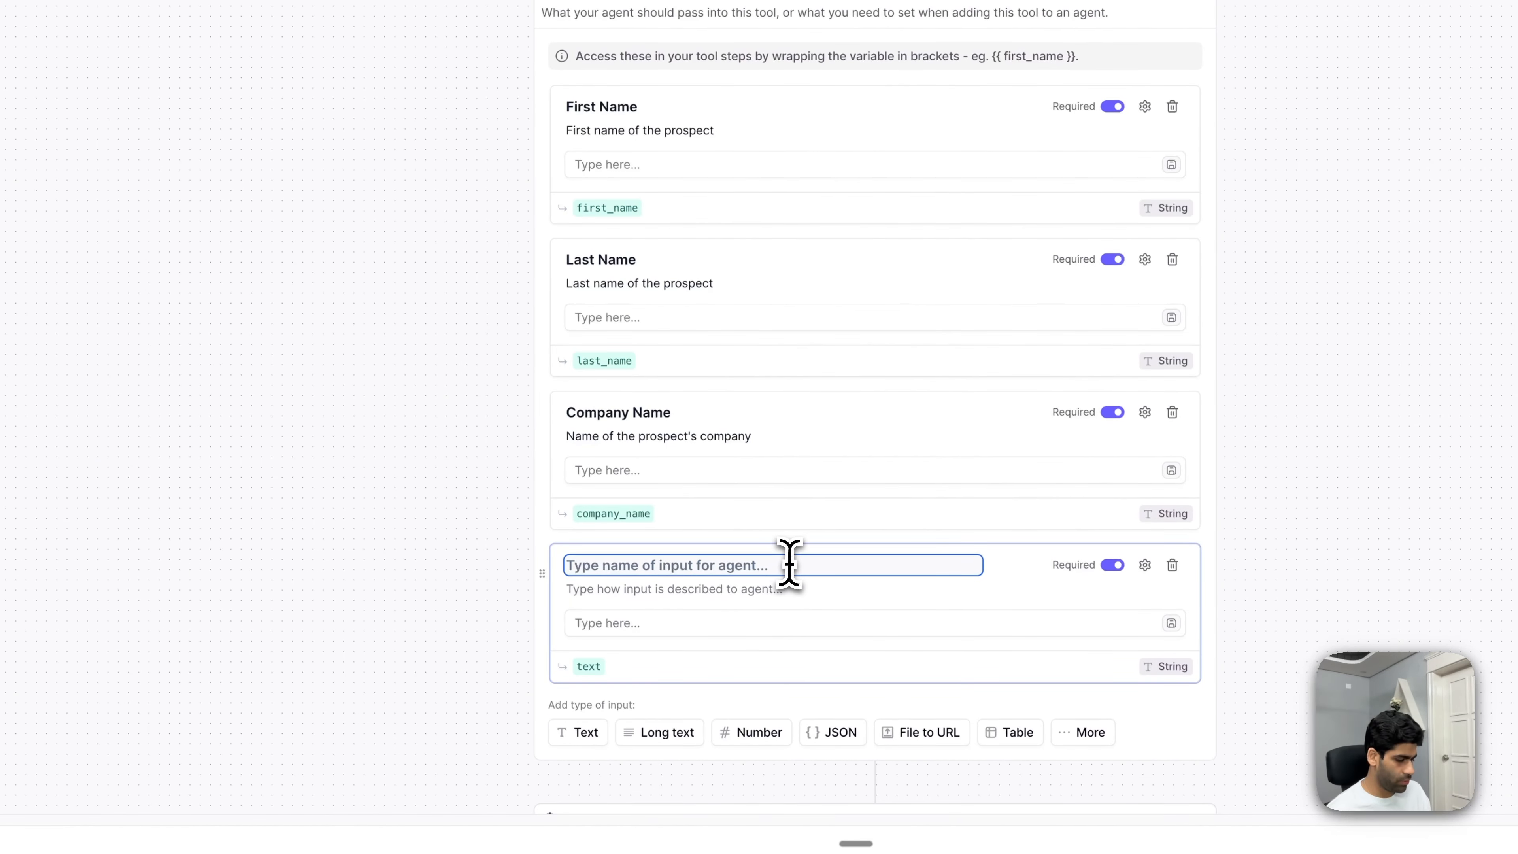
pyautogui.write('Email')
pyautogui.click(812, 589)
pyautogui.write('Email address of the pros')
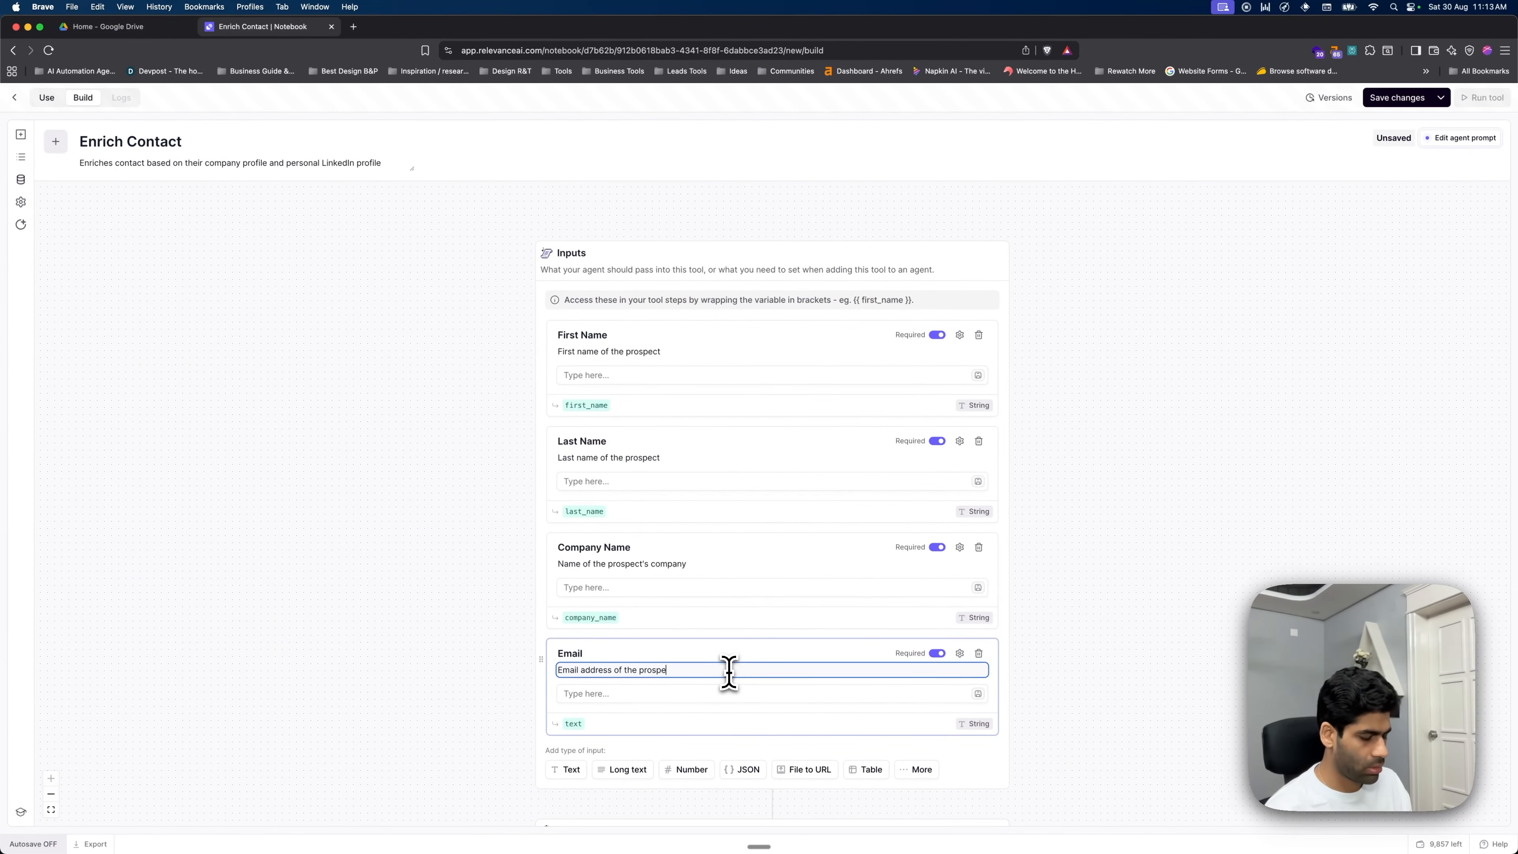
pyautogui.click(585, 723)
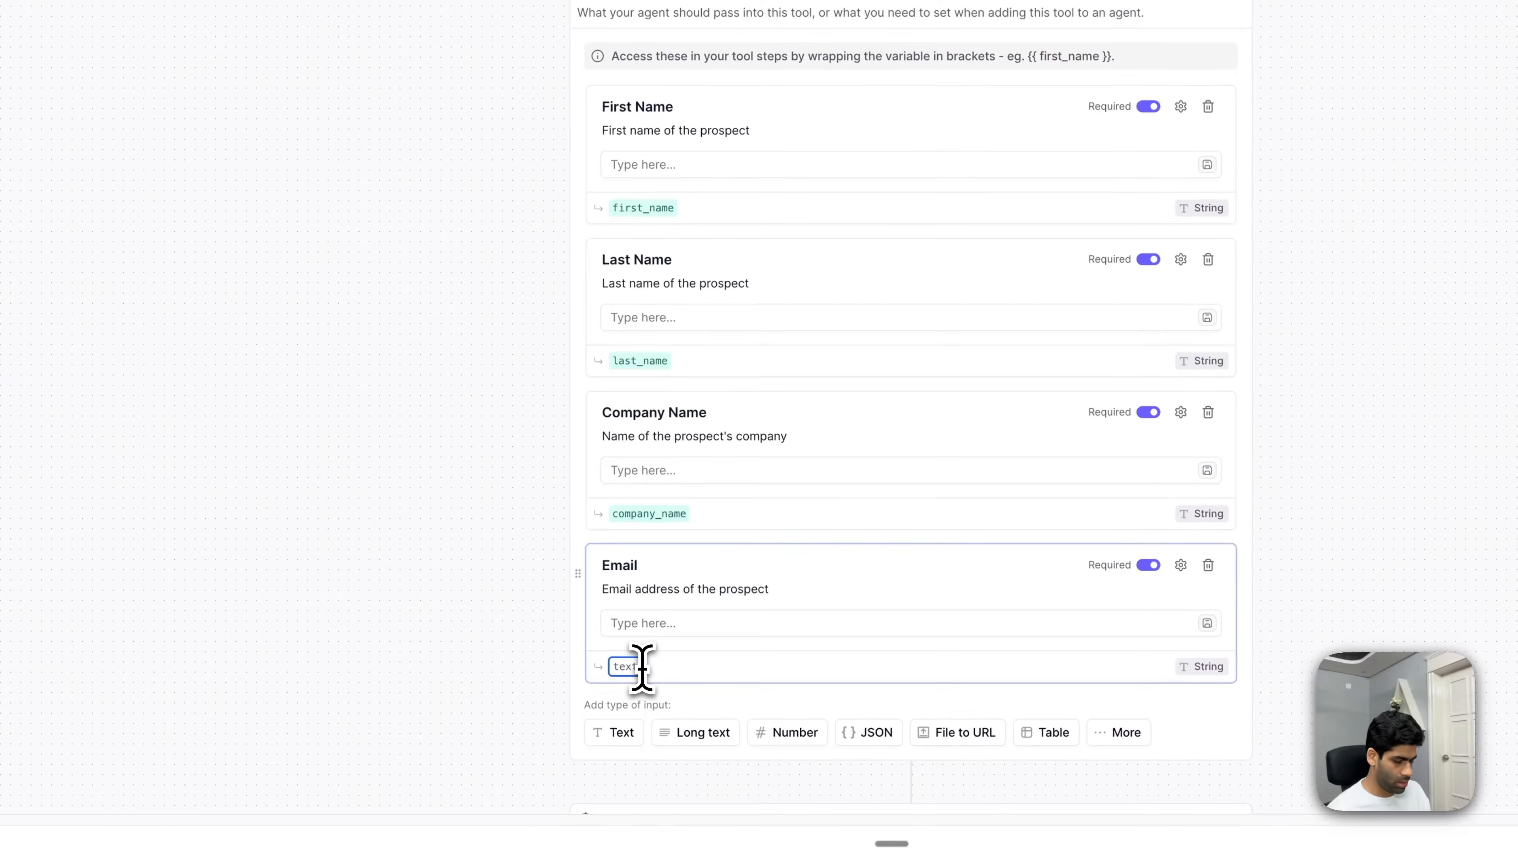
pyautogui.write('email')
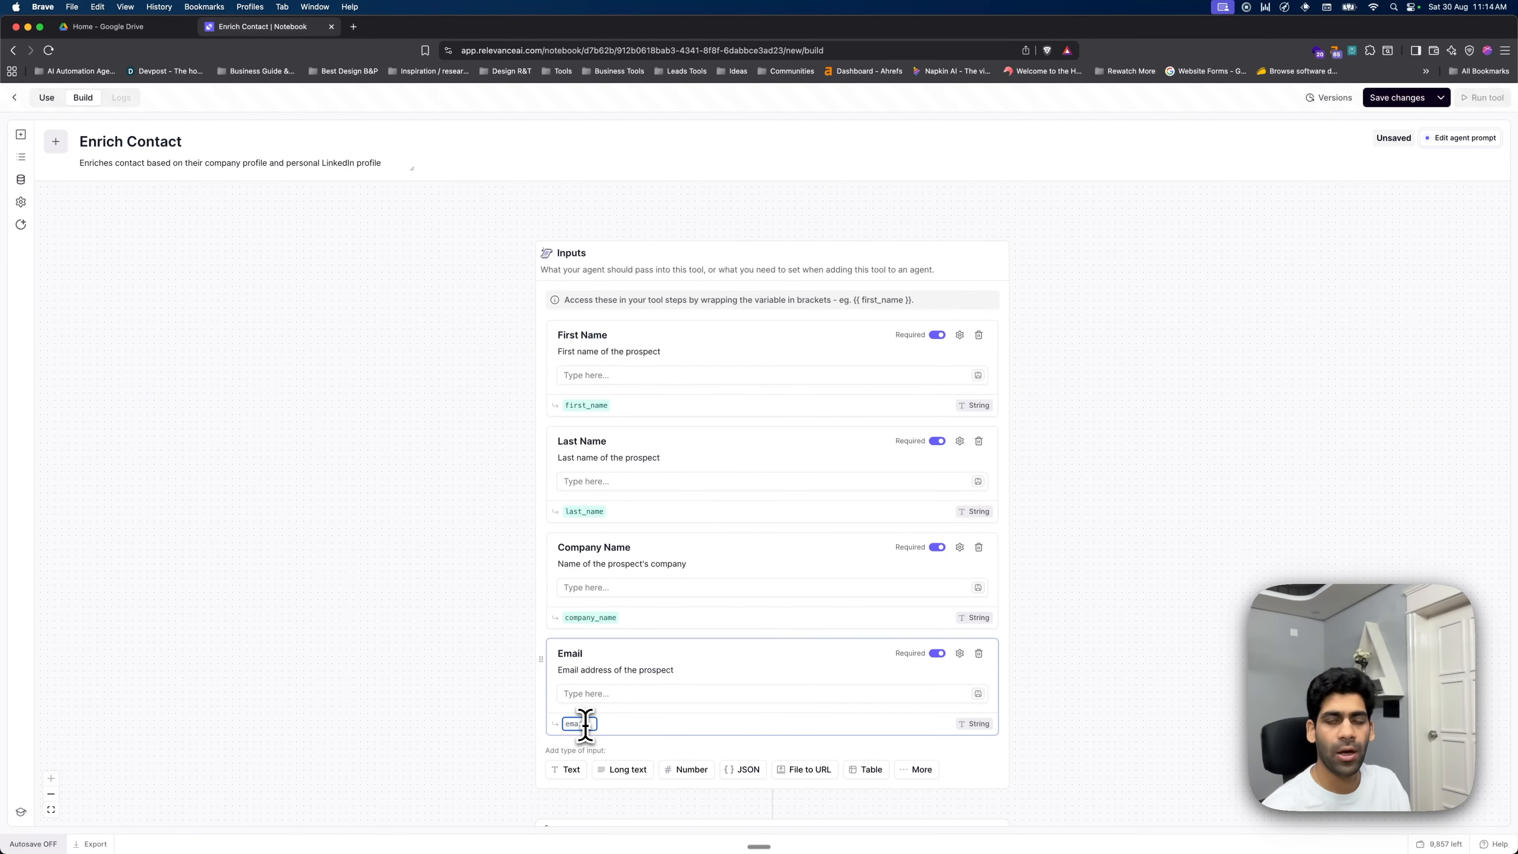
pyautogui.write('_')
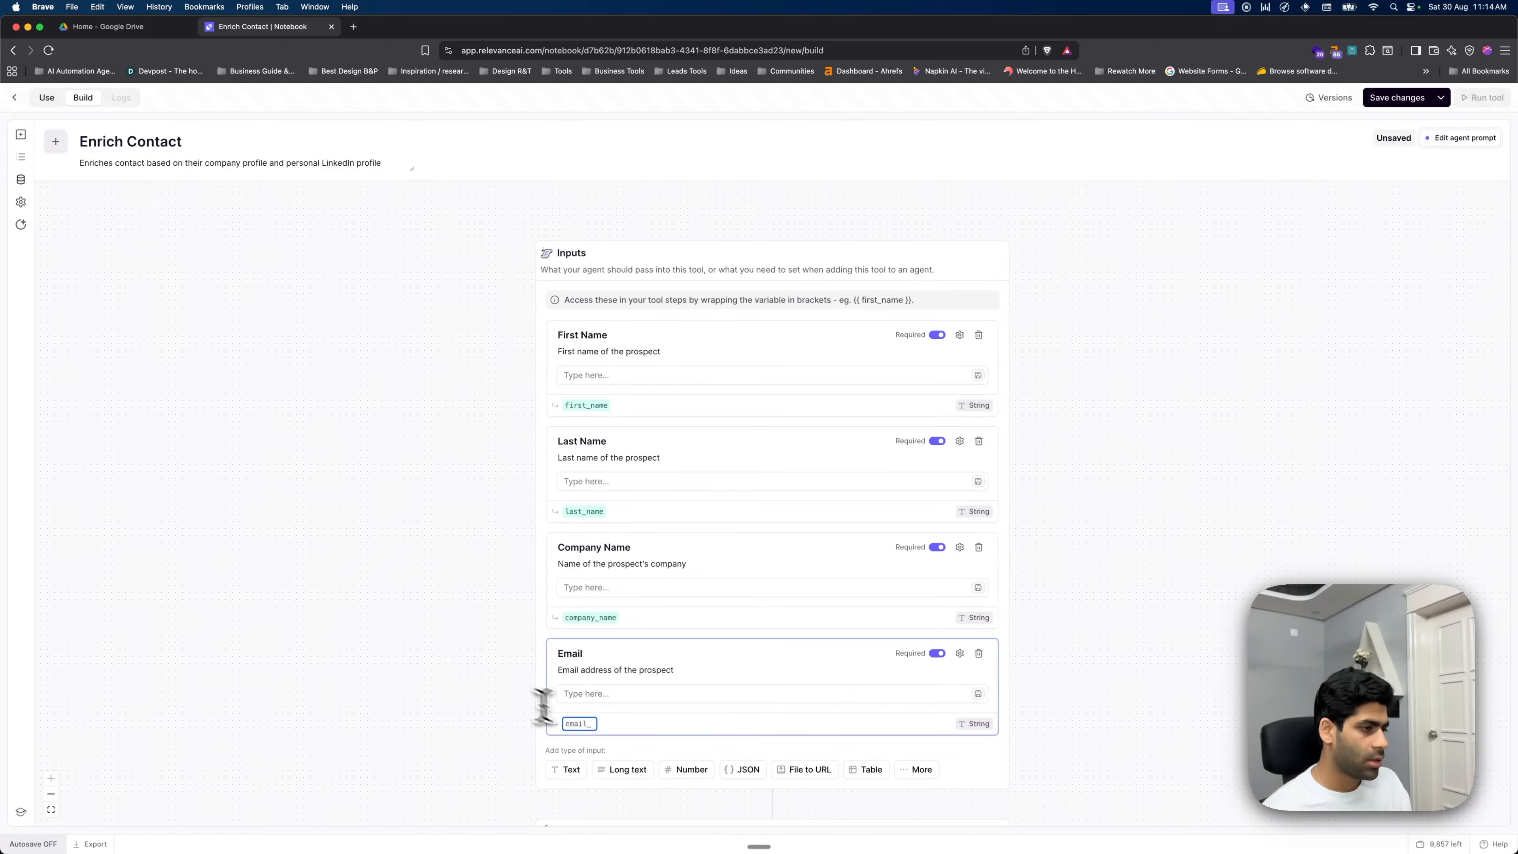
pyautogui.scroll(-3, 640, 620)
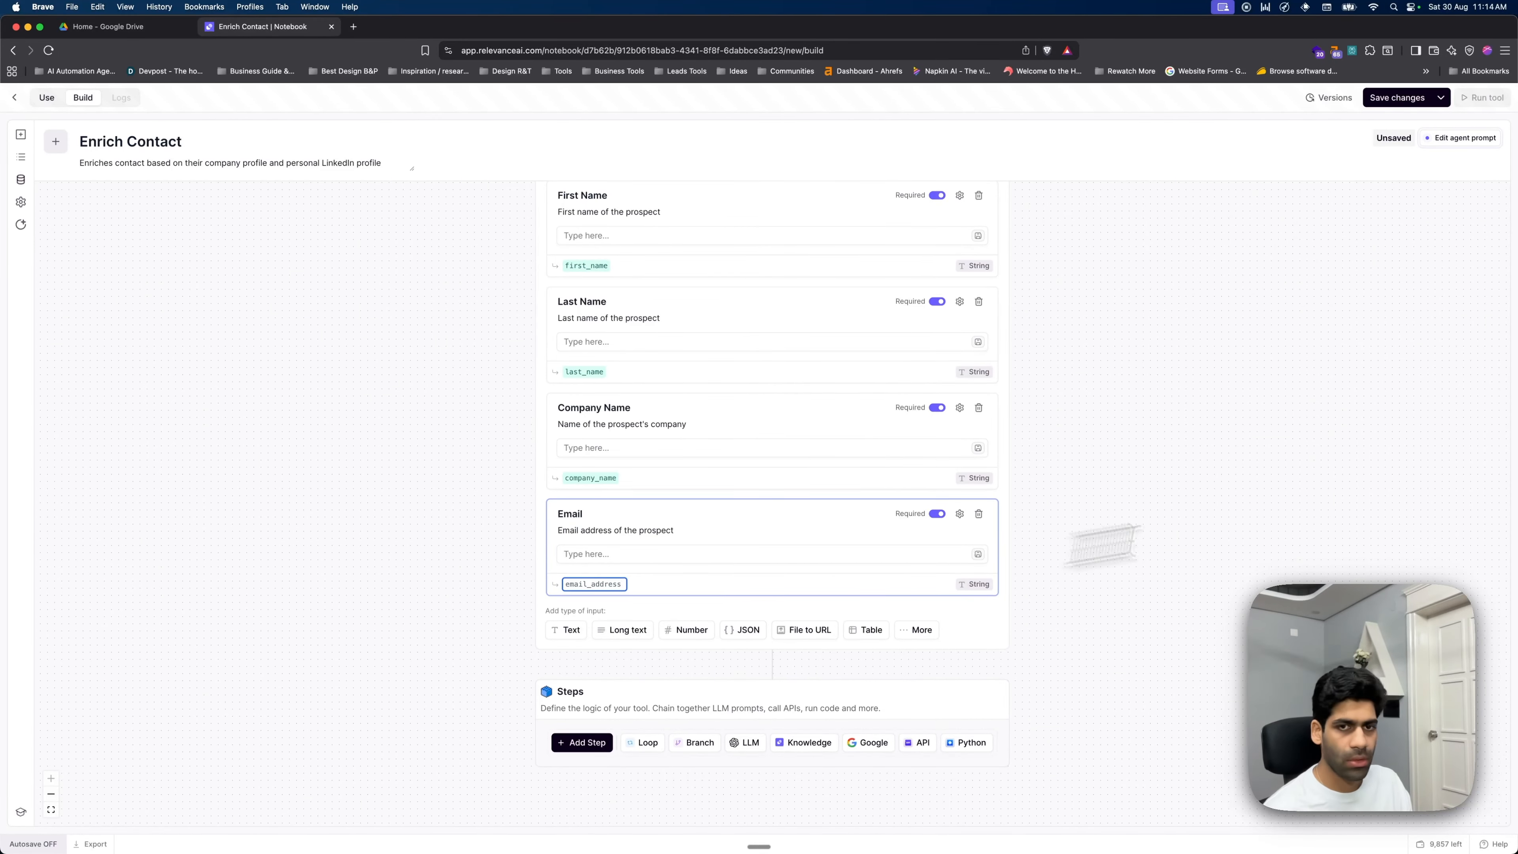
pyautogui.click(1115, 582)
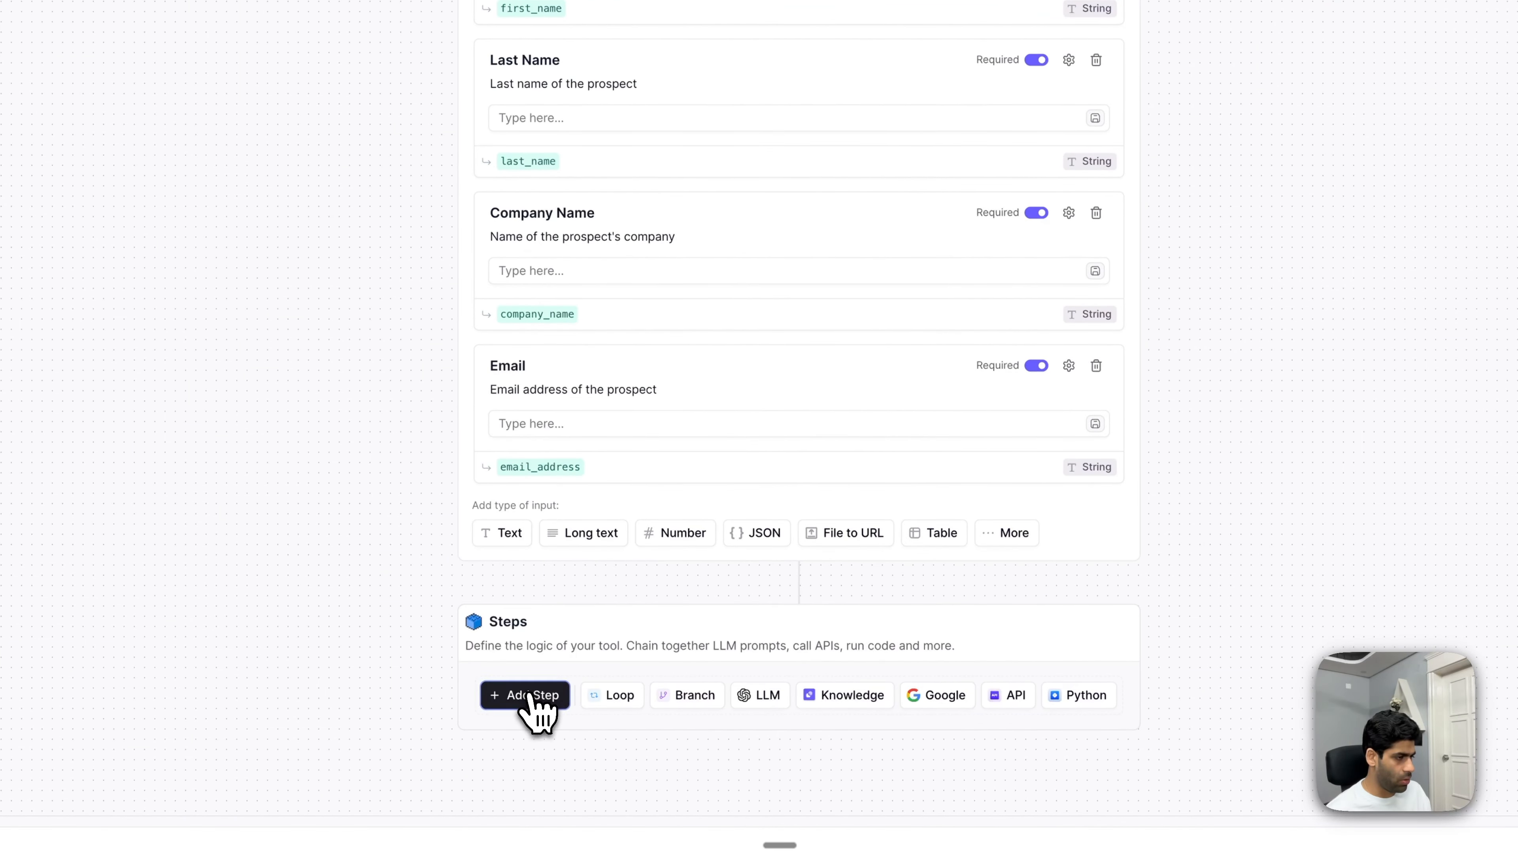
# - Add a Note step containing a SEARCH LINKEDIN markdown heading
pyautogui.click(525, 696)
pyautogui.write('Note')
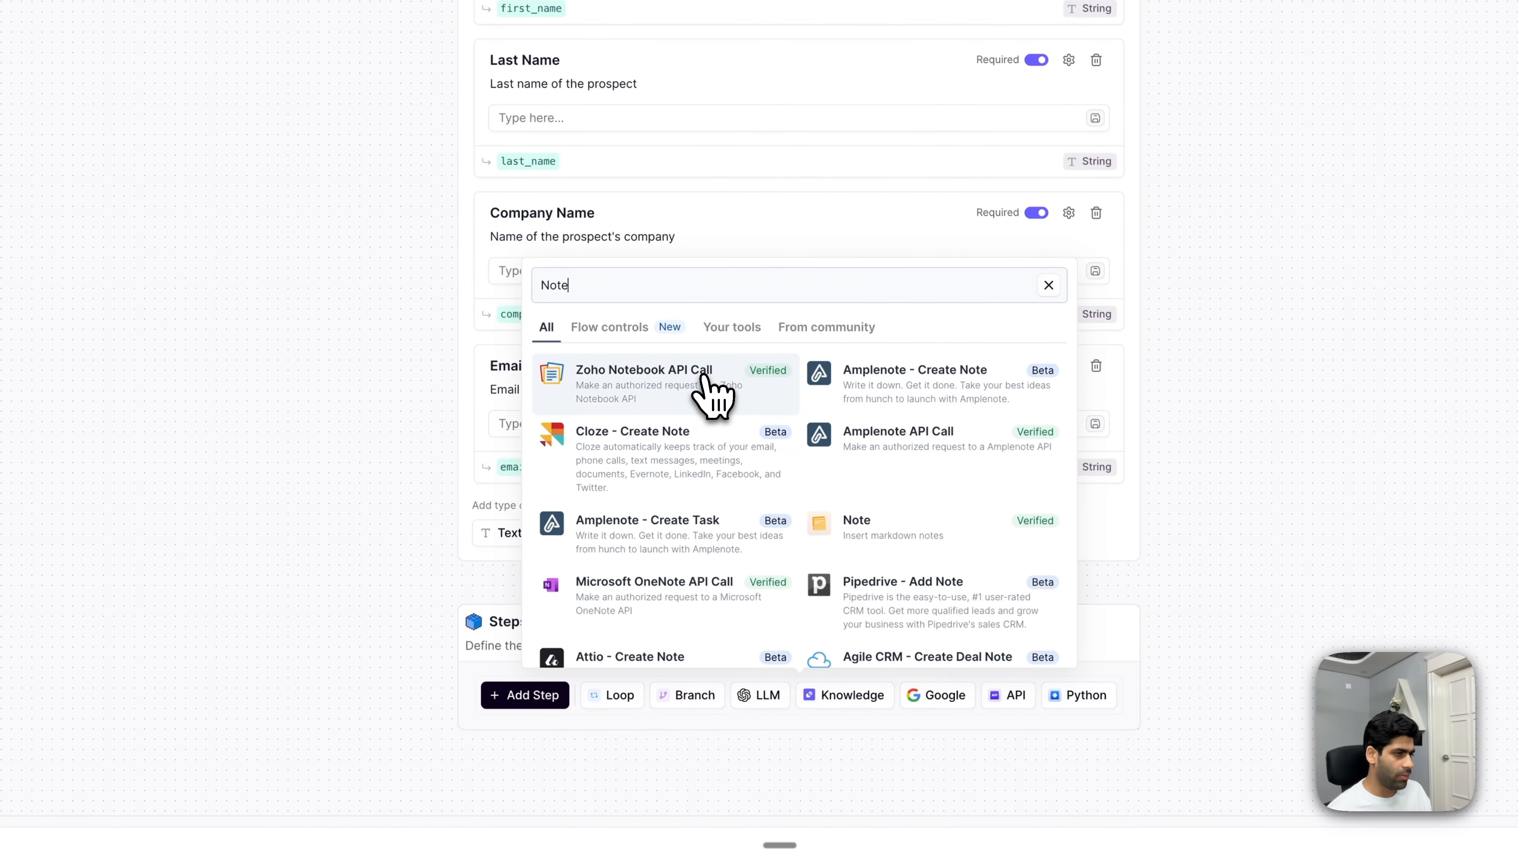
pyautogui.click(881, 519)
pyautogui.scroll(-5, 920, 526)
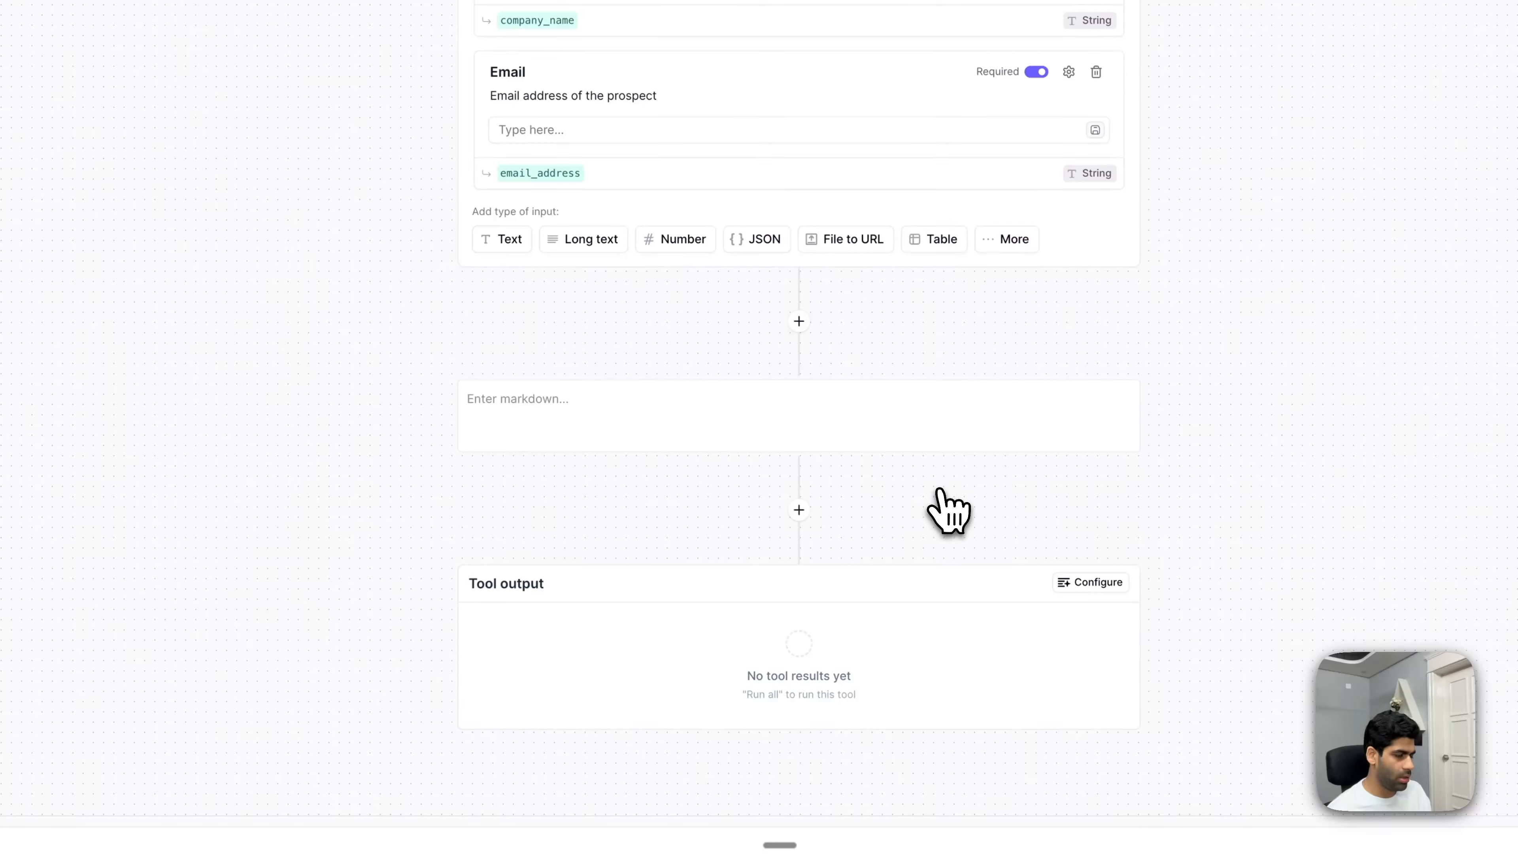
pyautogui.click(587, 412)
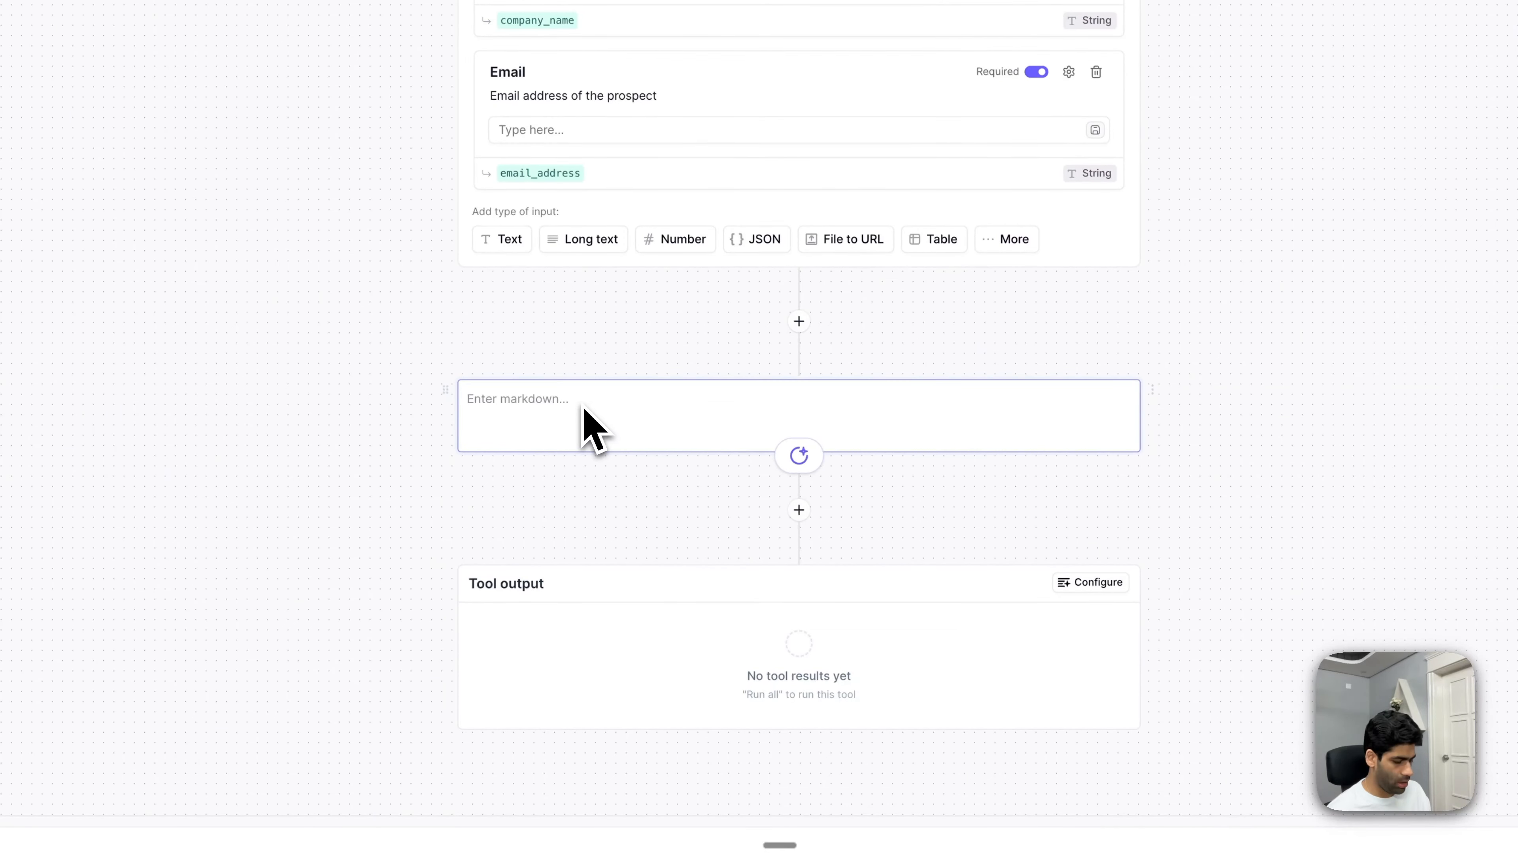
pyautogui.write('#')
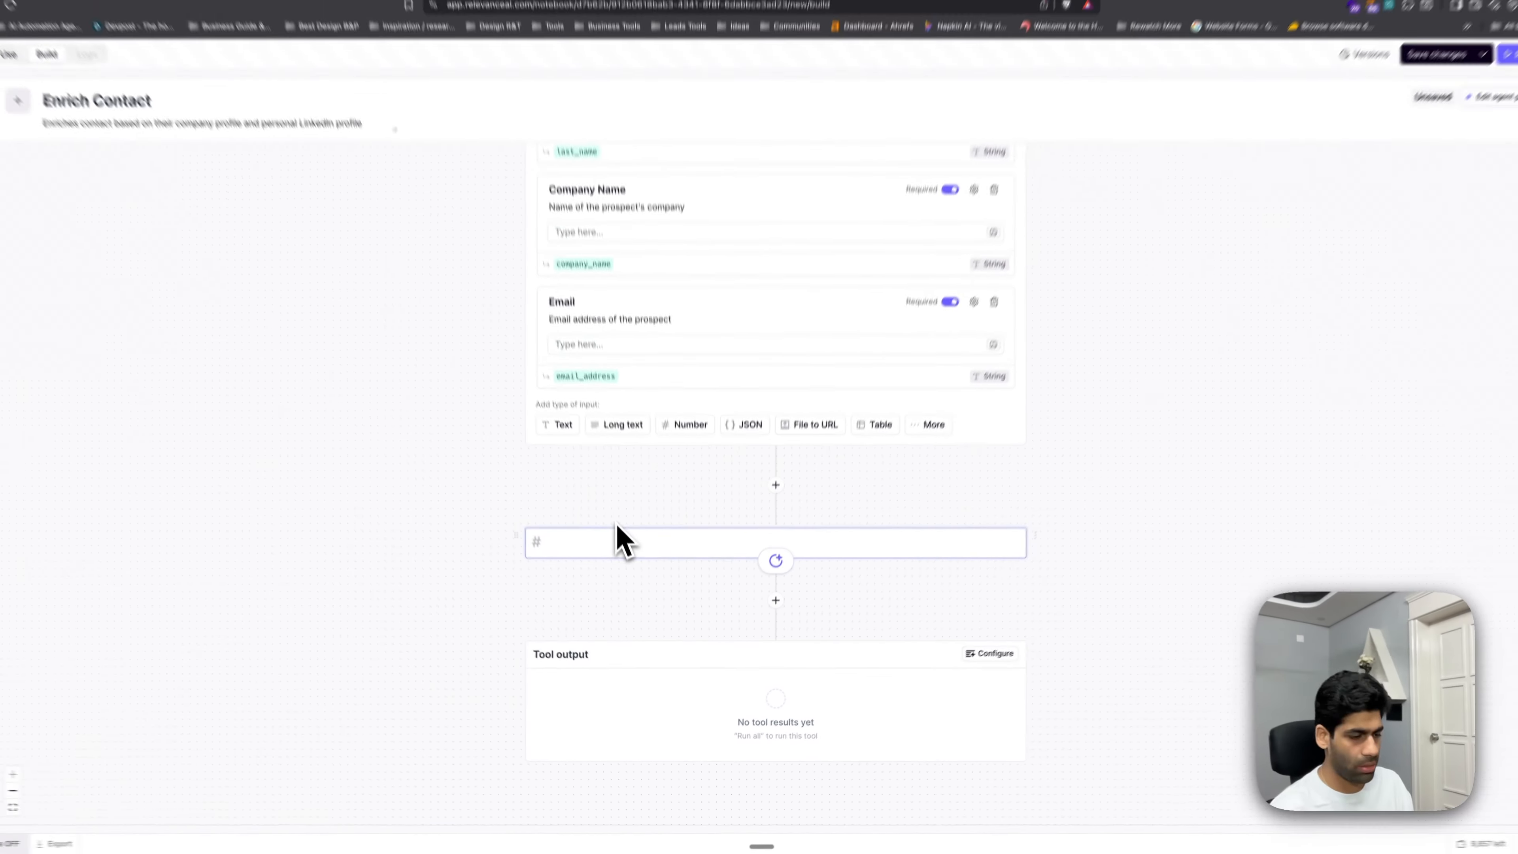
pyautogui.write(' SEa')
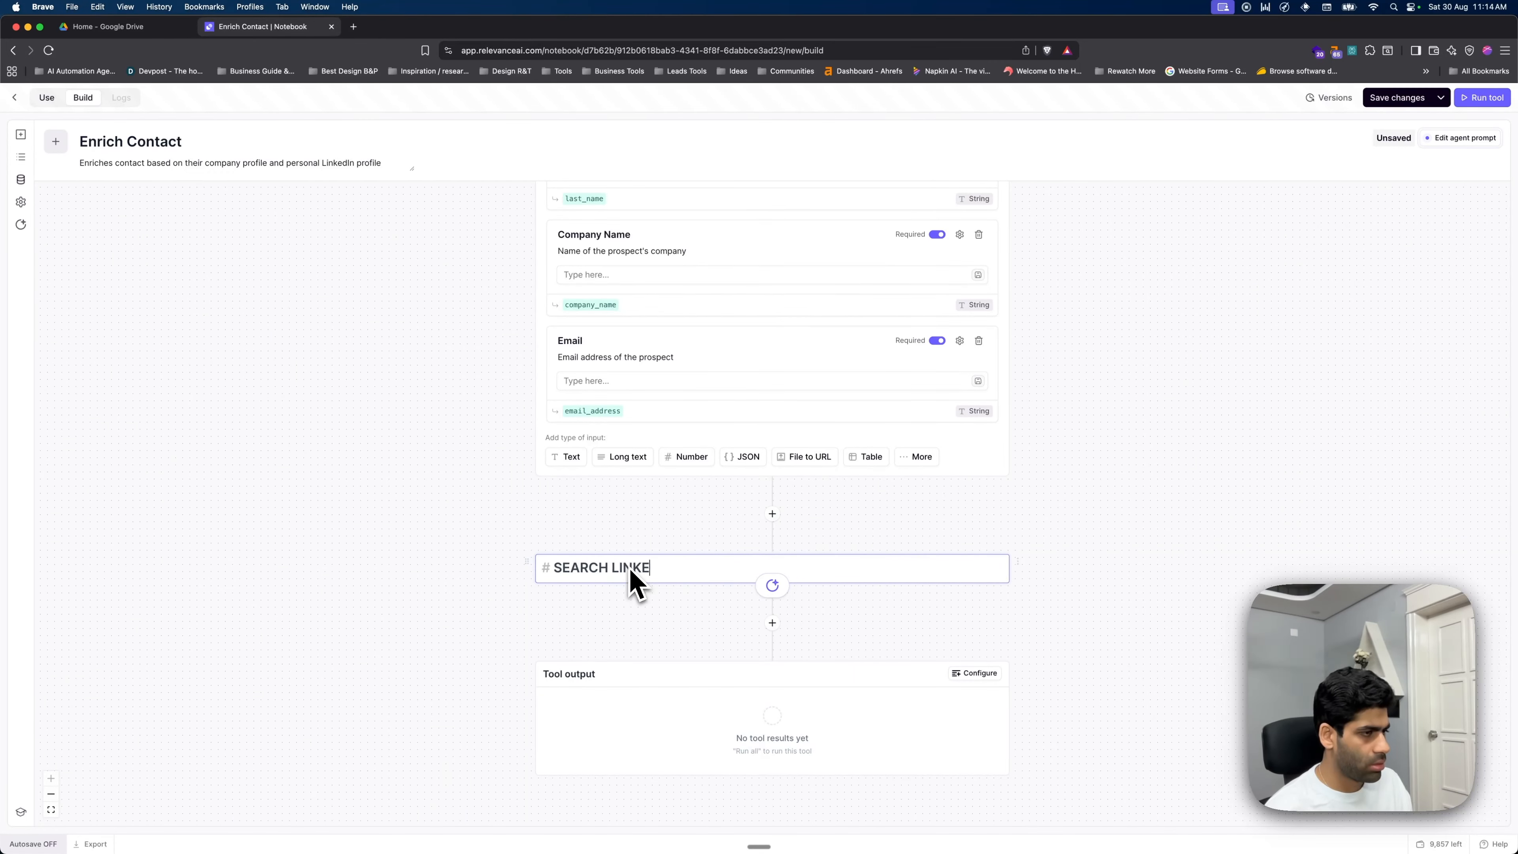
pyautogui.click(649, 610)
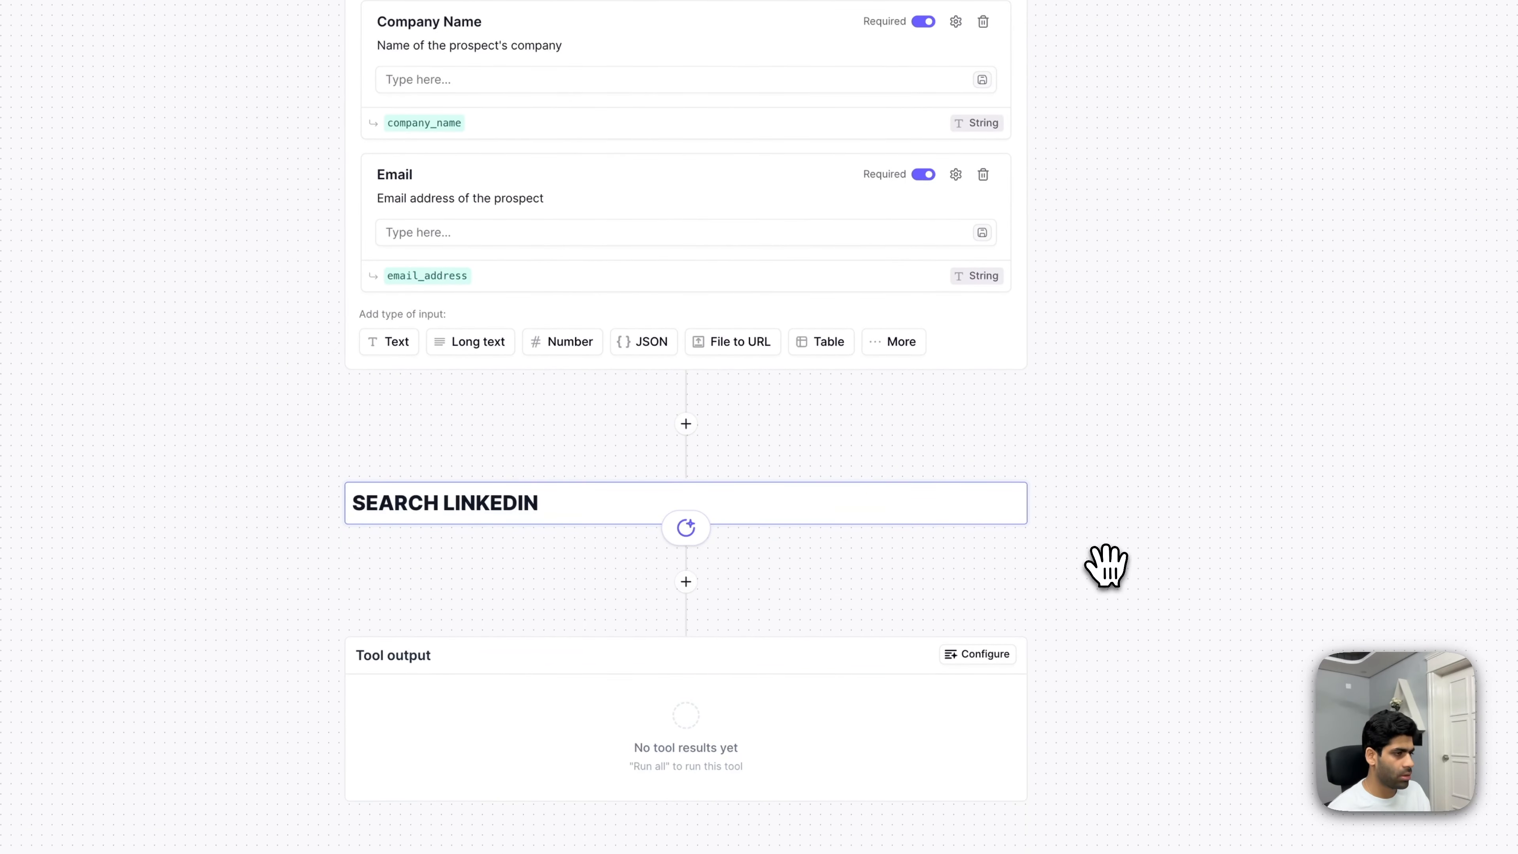
# - Number the heading so it reads '1. SEARCH LINKEDIN', then add a step below it
pyautogui.scroll(-1, 1114, 527)
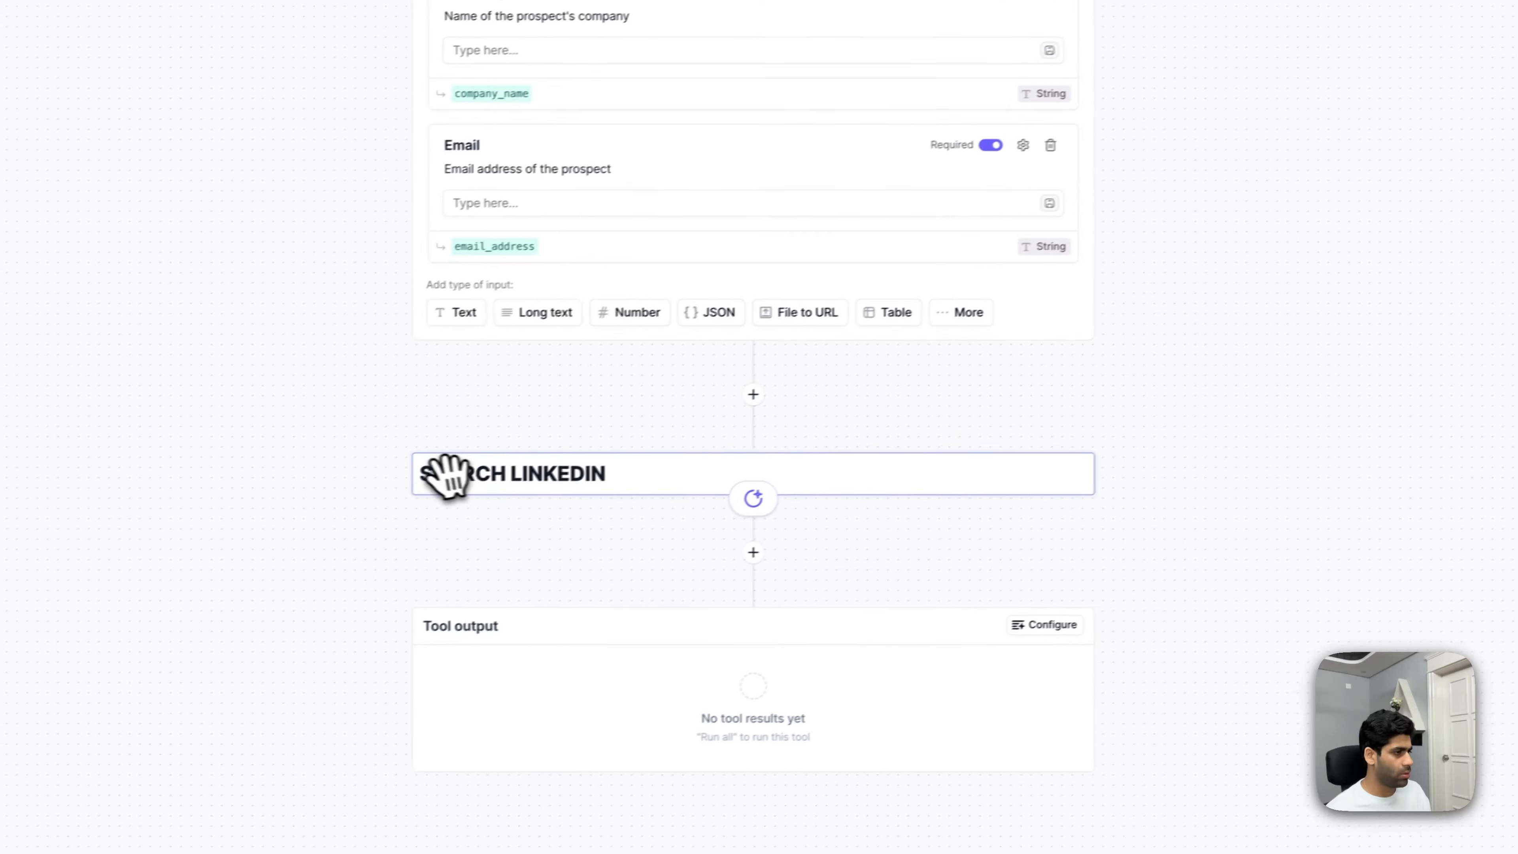
pyautogui.click(369, 496)
pyautogui.click(463, 473)
pyautogui.write('1.')
pyautogui.click(569, 512)
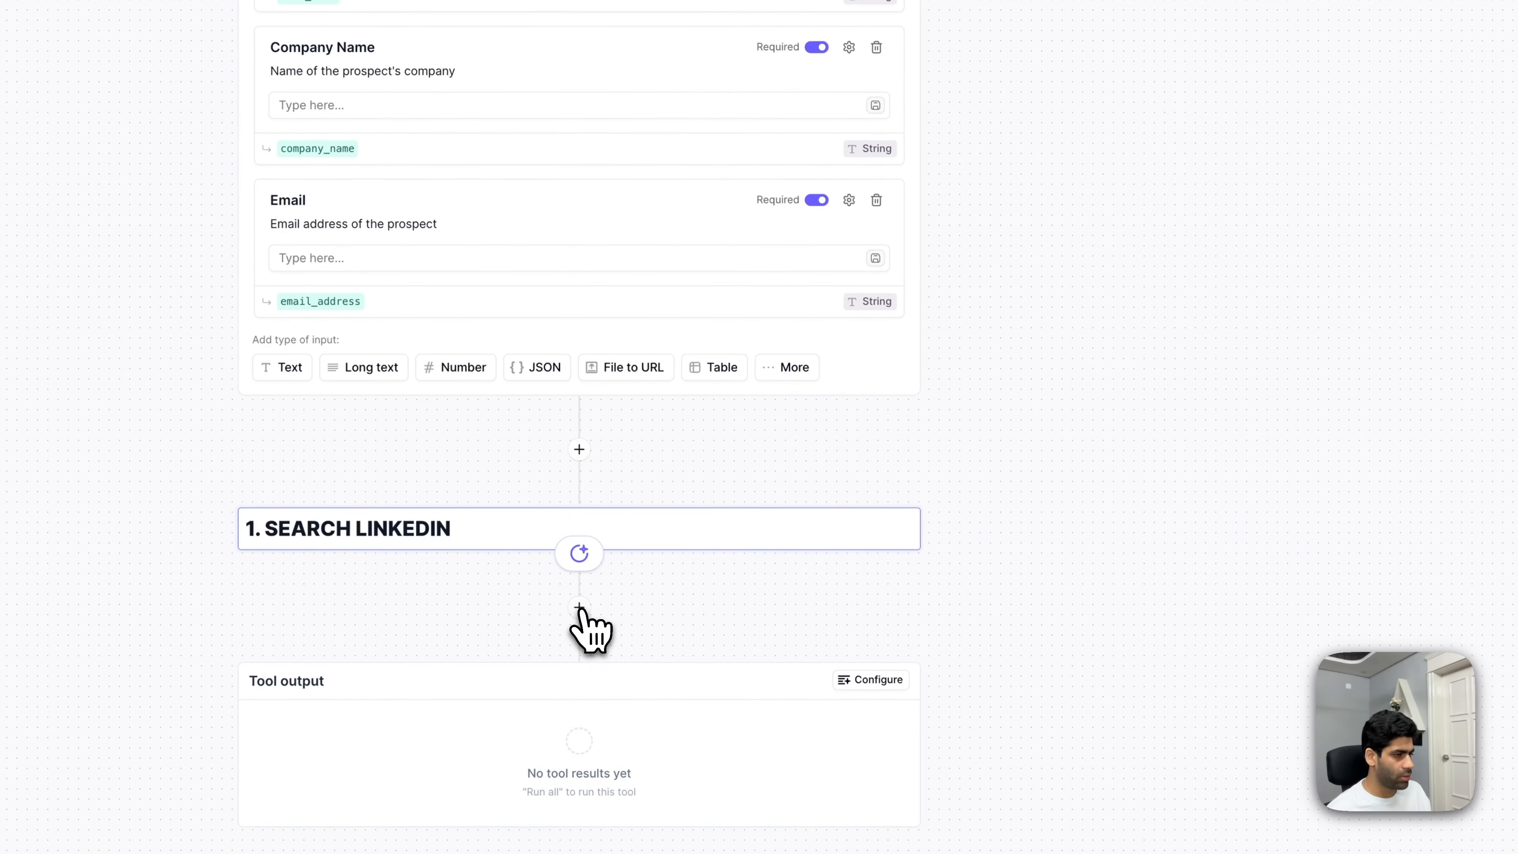
pyautogui.click(578, 609)
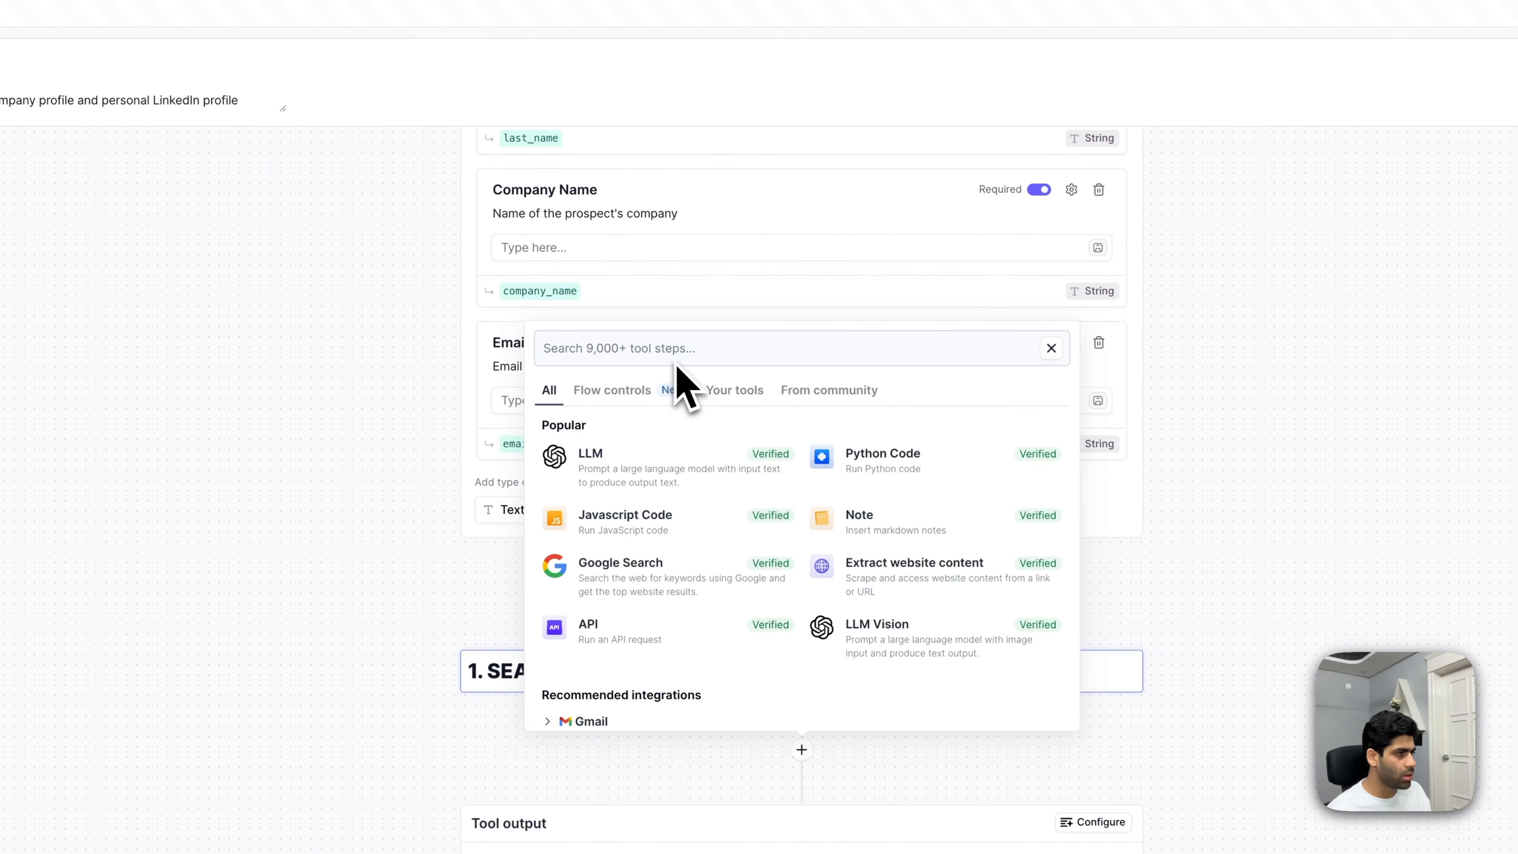
# - Add a Google Search step and start its query with the {{first_name}} variable
pyautogui.write('google')
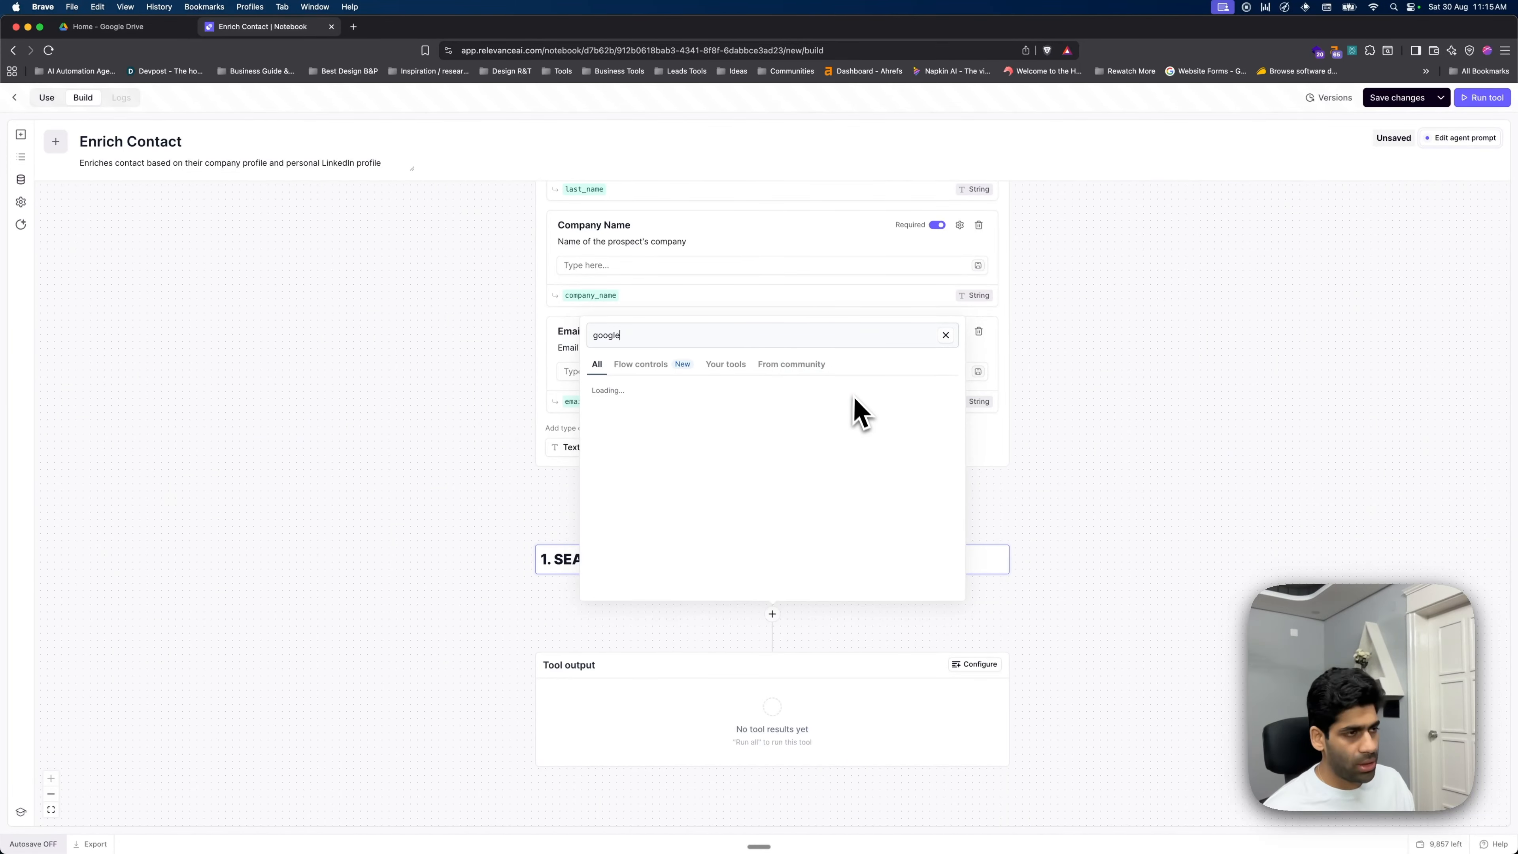
pyautogui.click(866, 451)
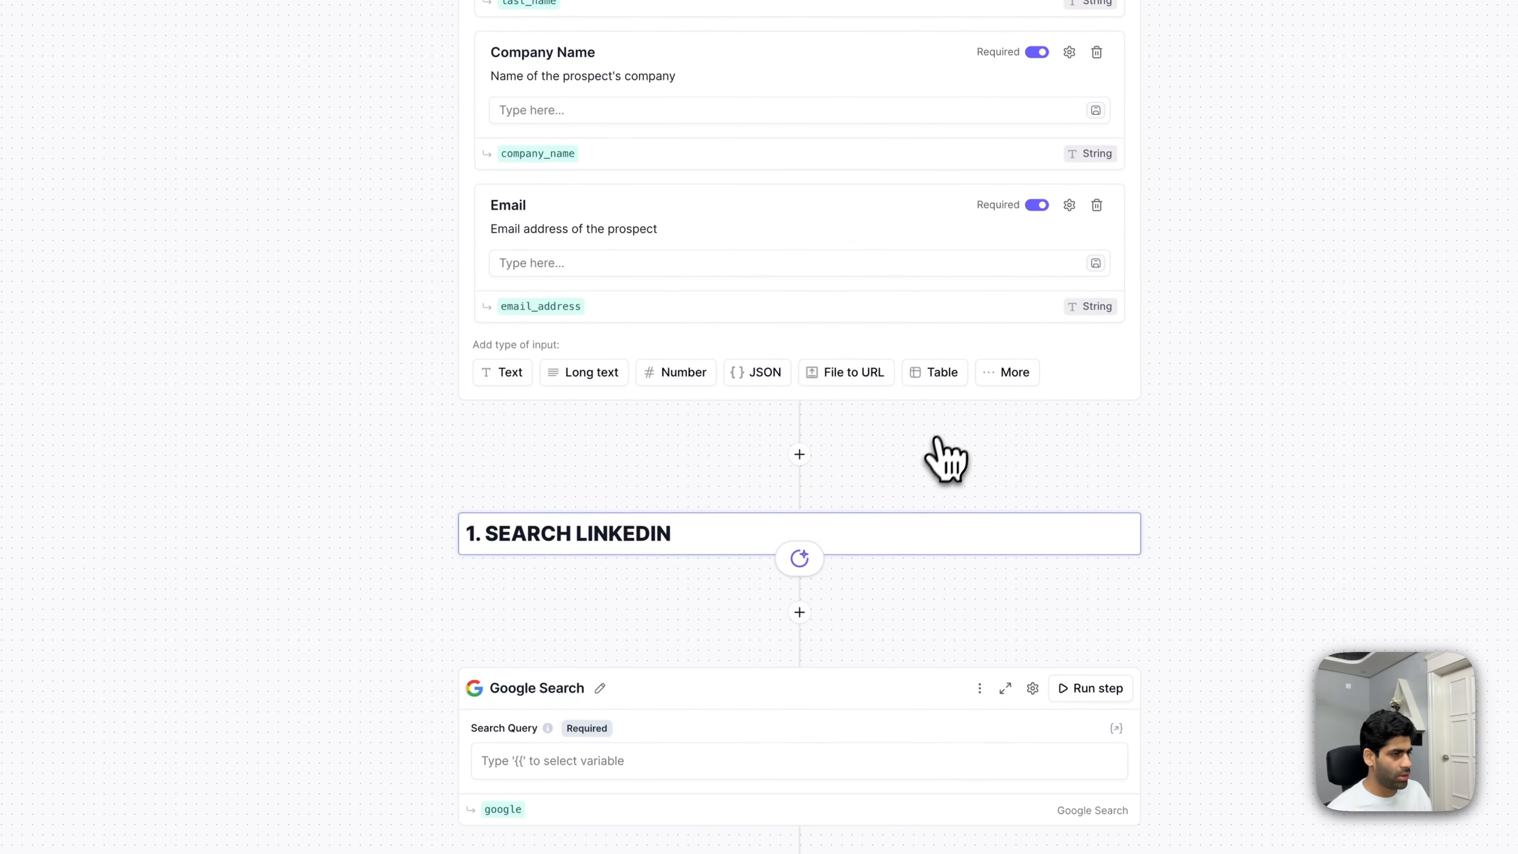
pyautogui.scroll(-2, 897, 538)
pyautogui.click(579, 622)
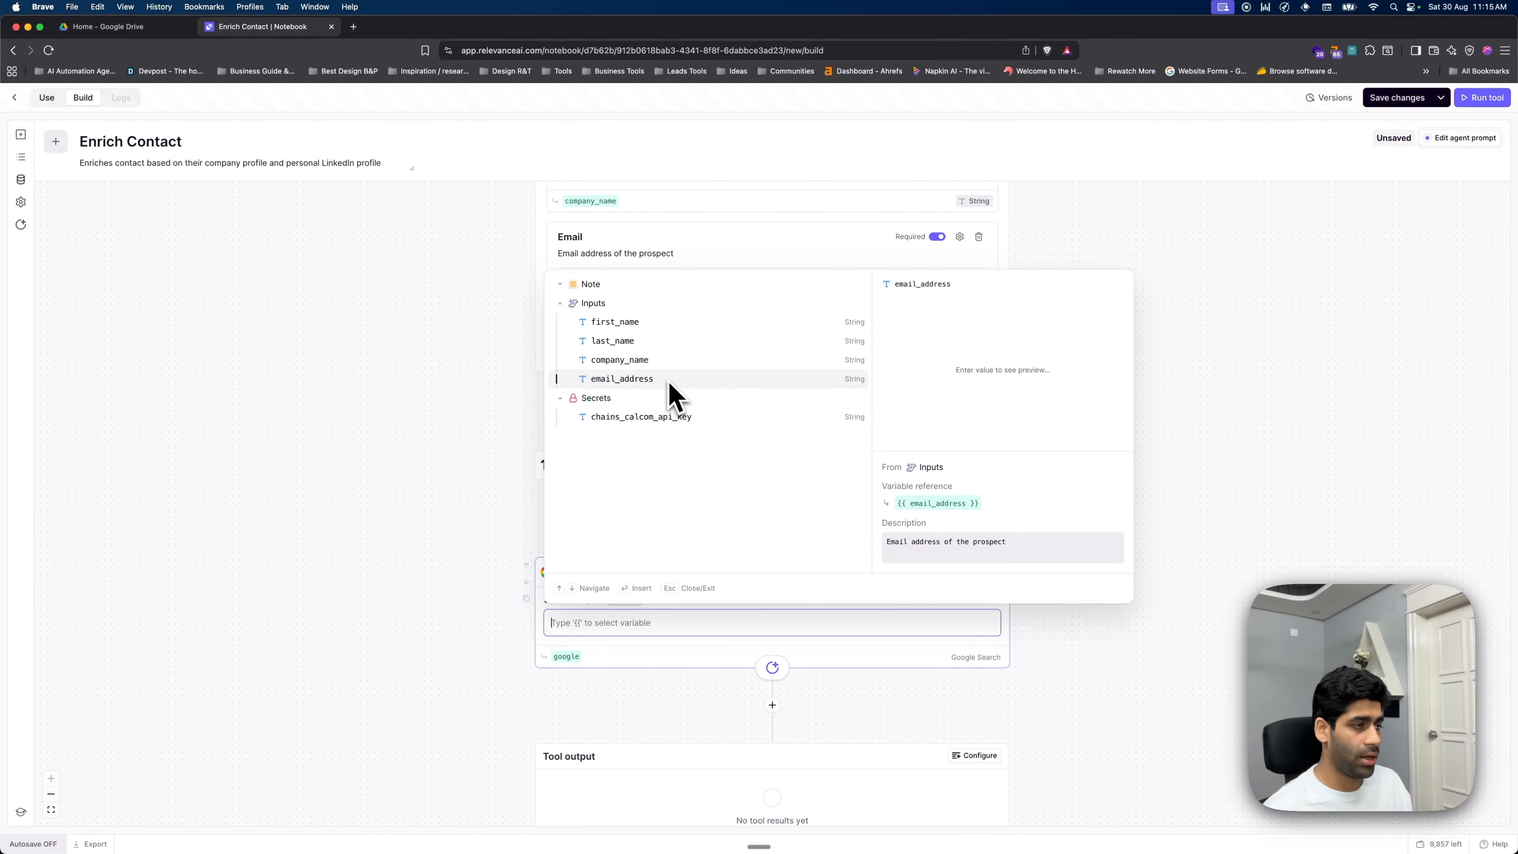
pyautogui.click(671, 626)
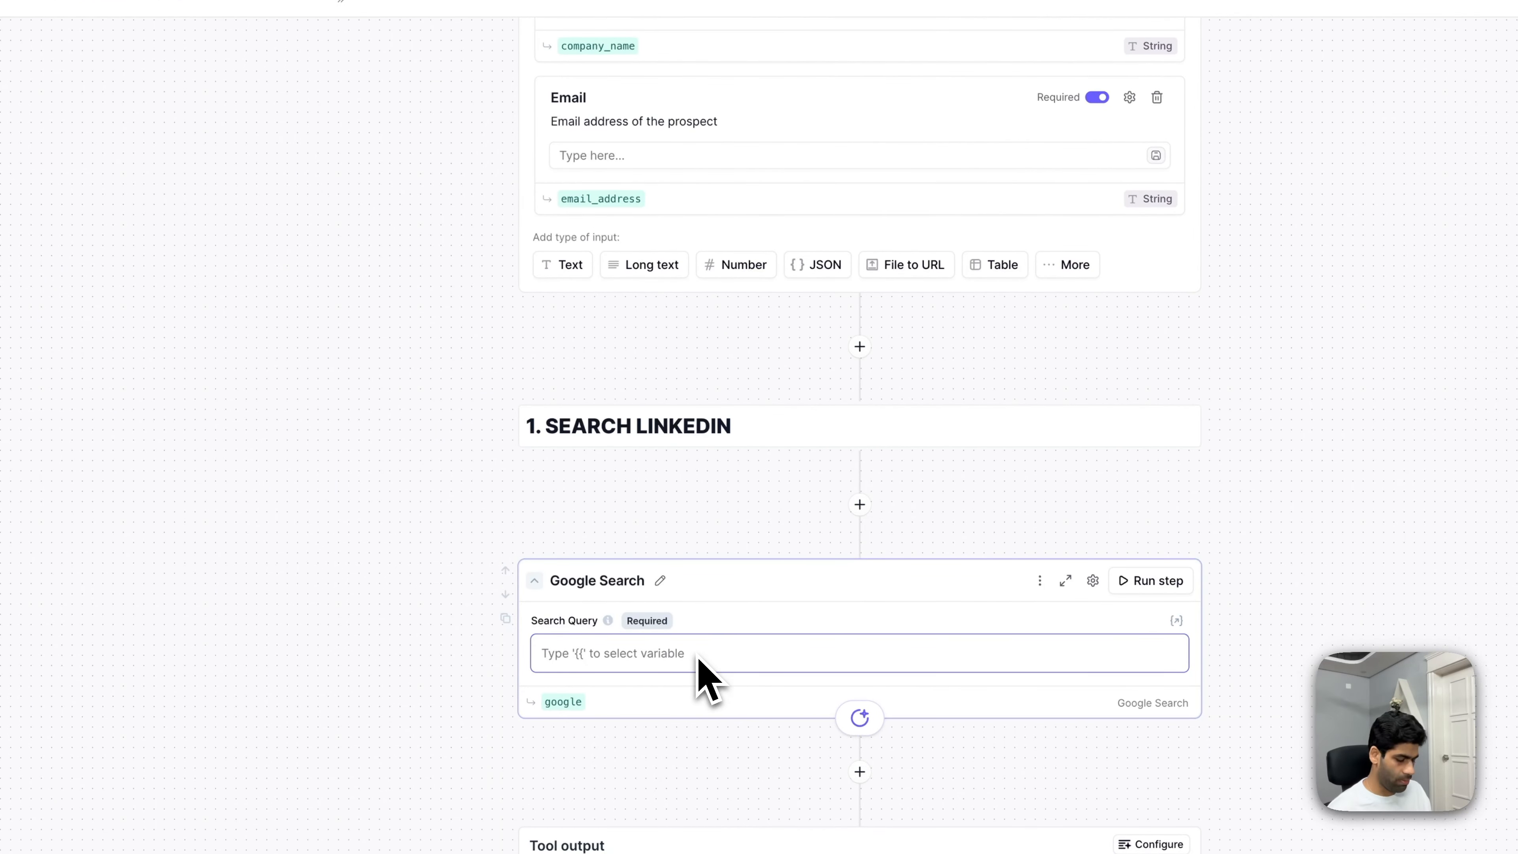
pyautogui.write('{{')
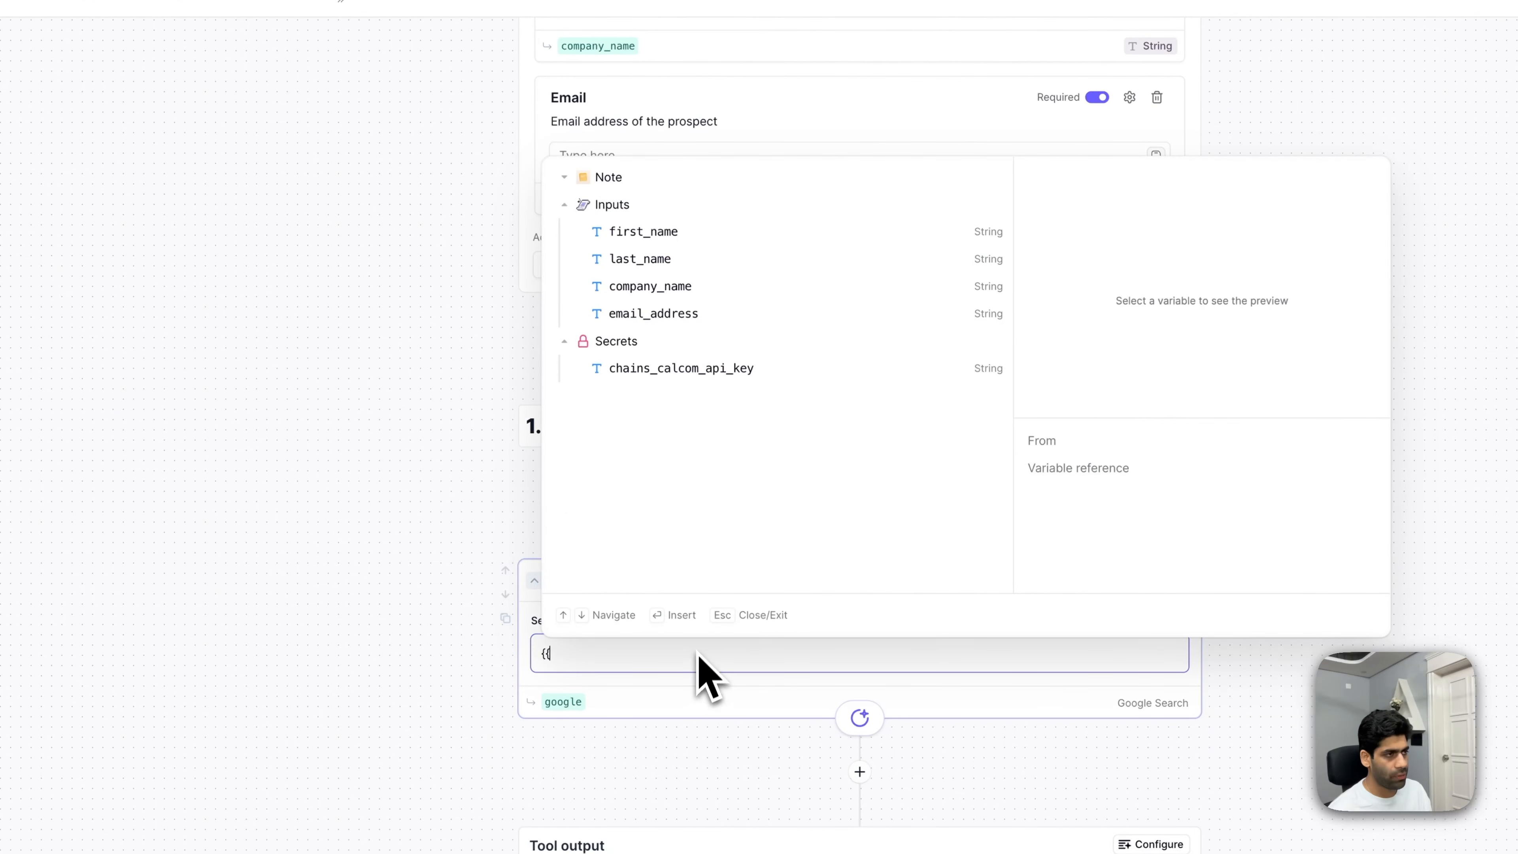
pyautogui.click(715, 239)
pyautogui.click(710, 654)
# - Append {{last_name}}, {{company_name}} and the word LinkedIn to the search query
pyautogui.write('{{')
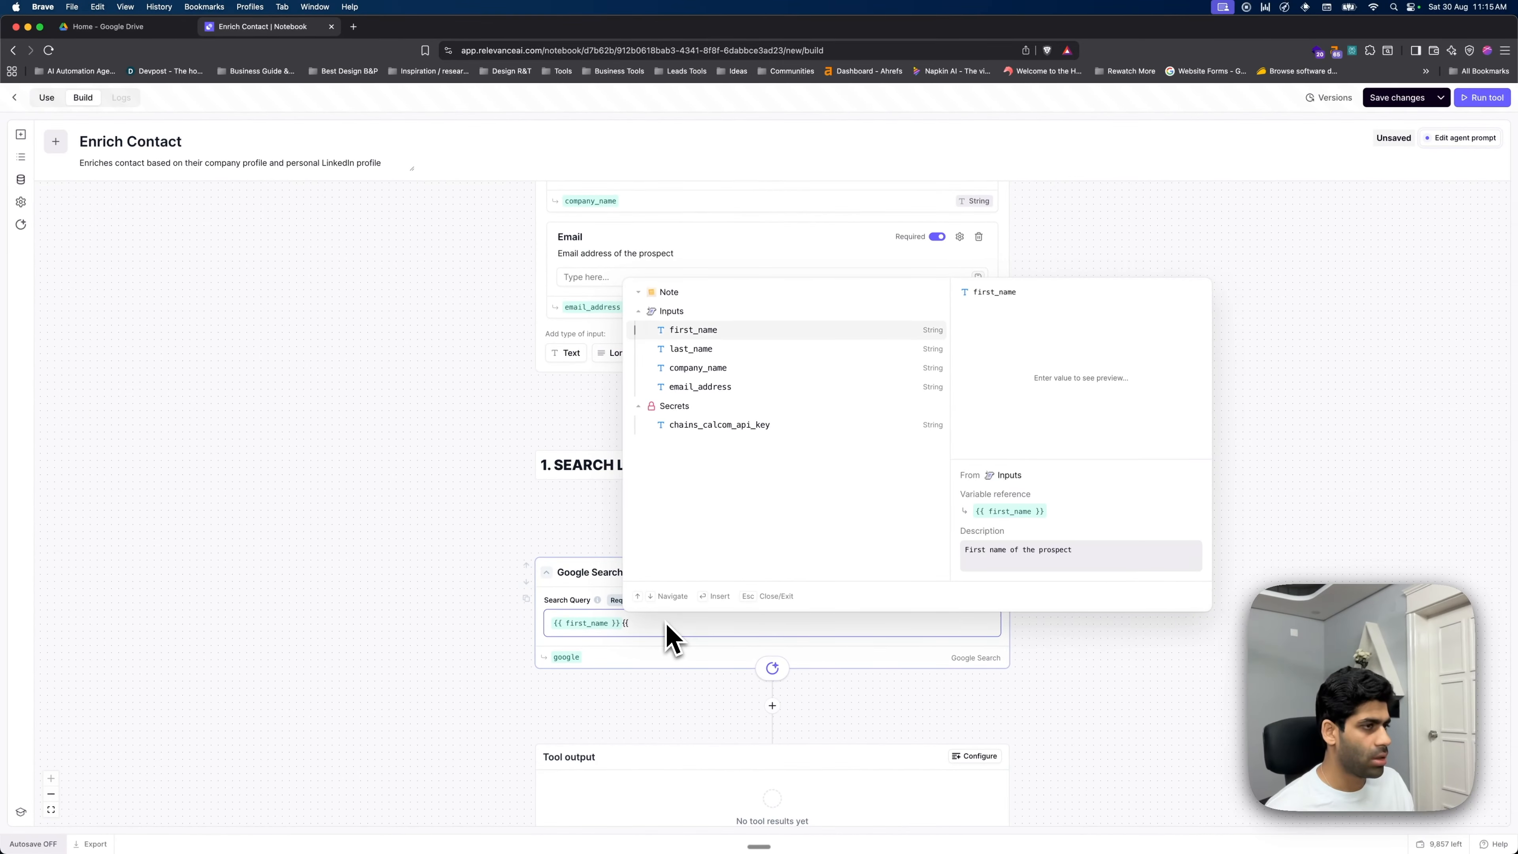
pyautogui.press('Down')
pyautogui.press('Return')
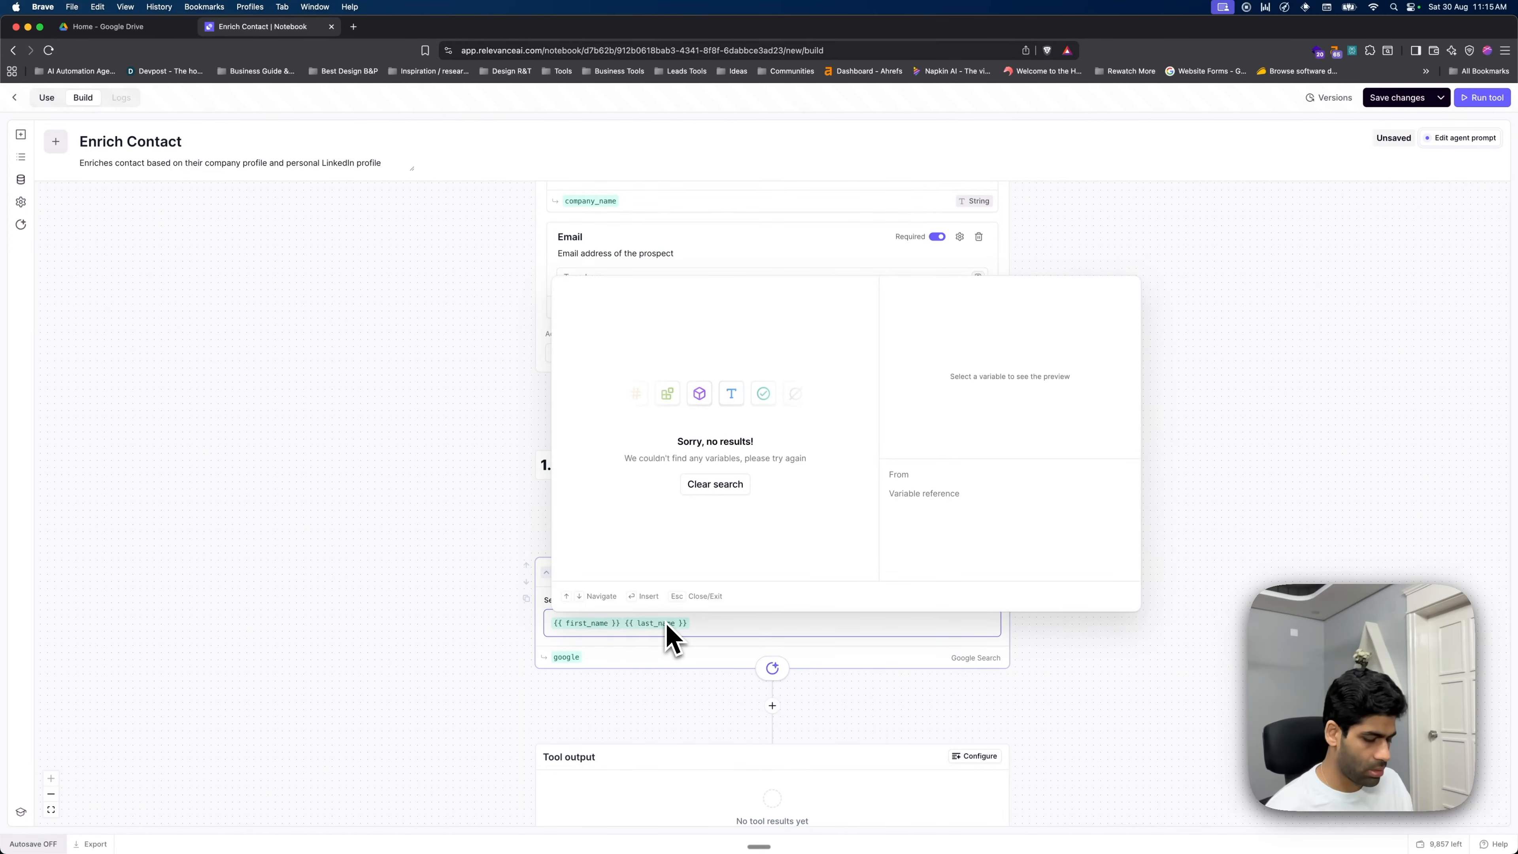
pyautogui.write('{{')
pyautogui.press('Down')
pyautogui.press('Down')
pyautogui.press('Return')
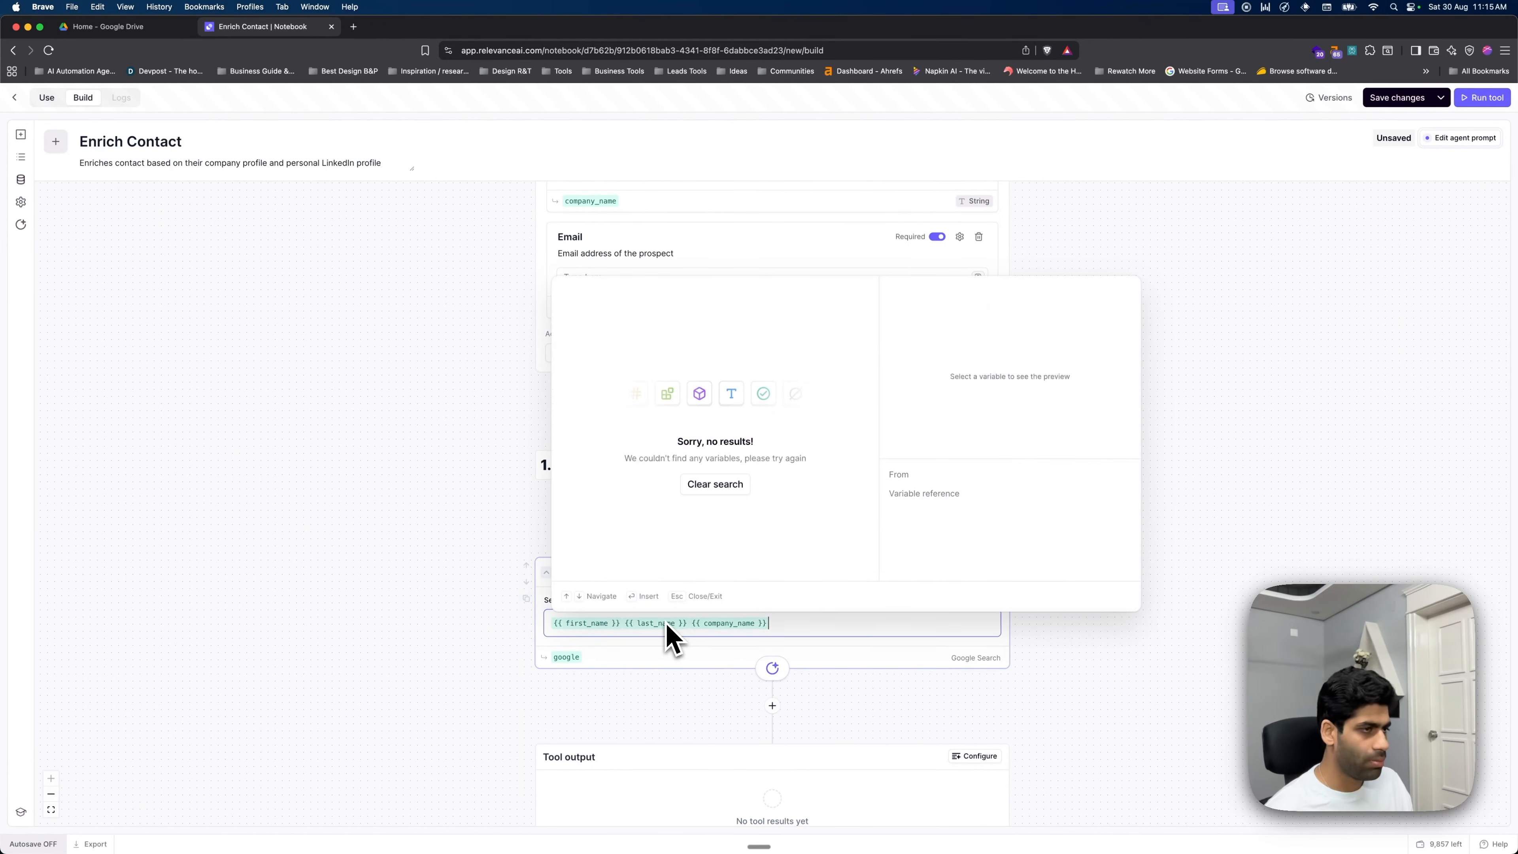
pyautogui.write('LinkedIn')
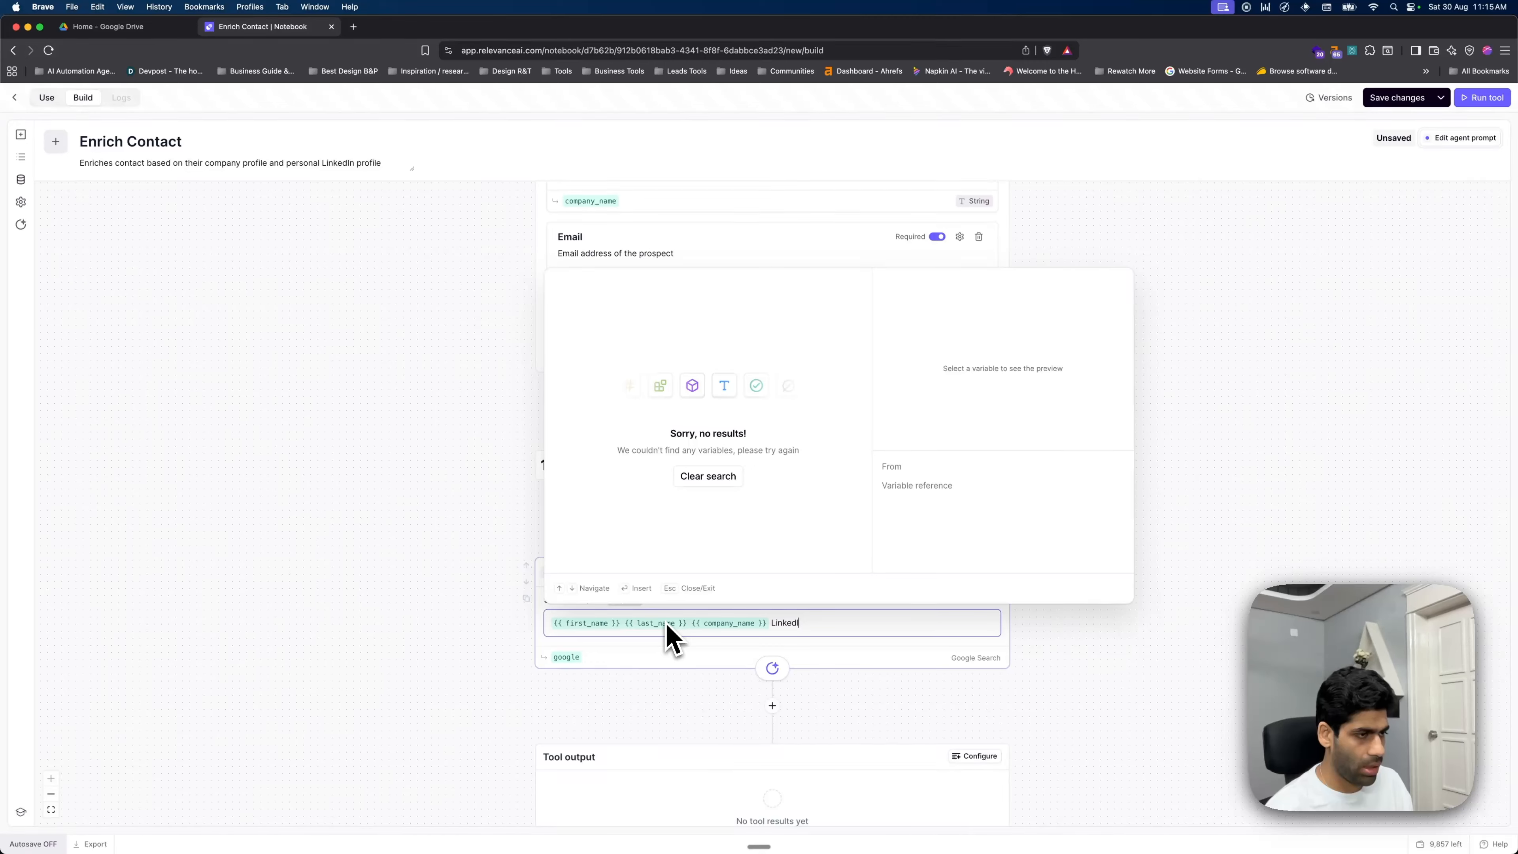
pyautogui.click(1147, 623)
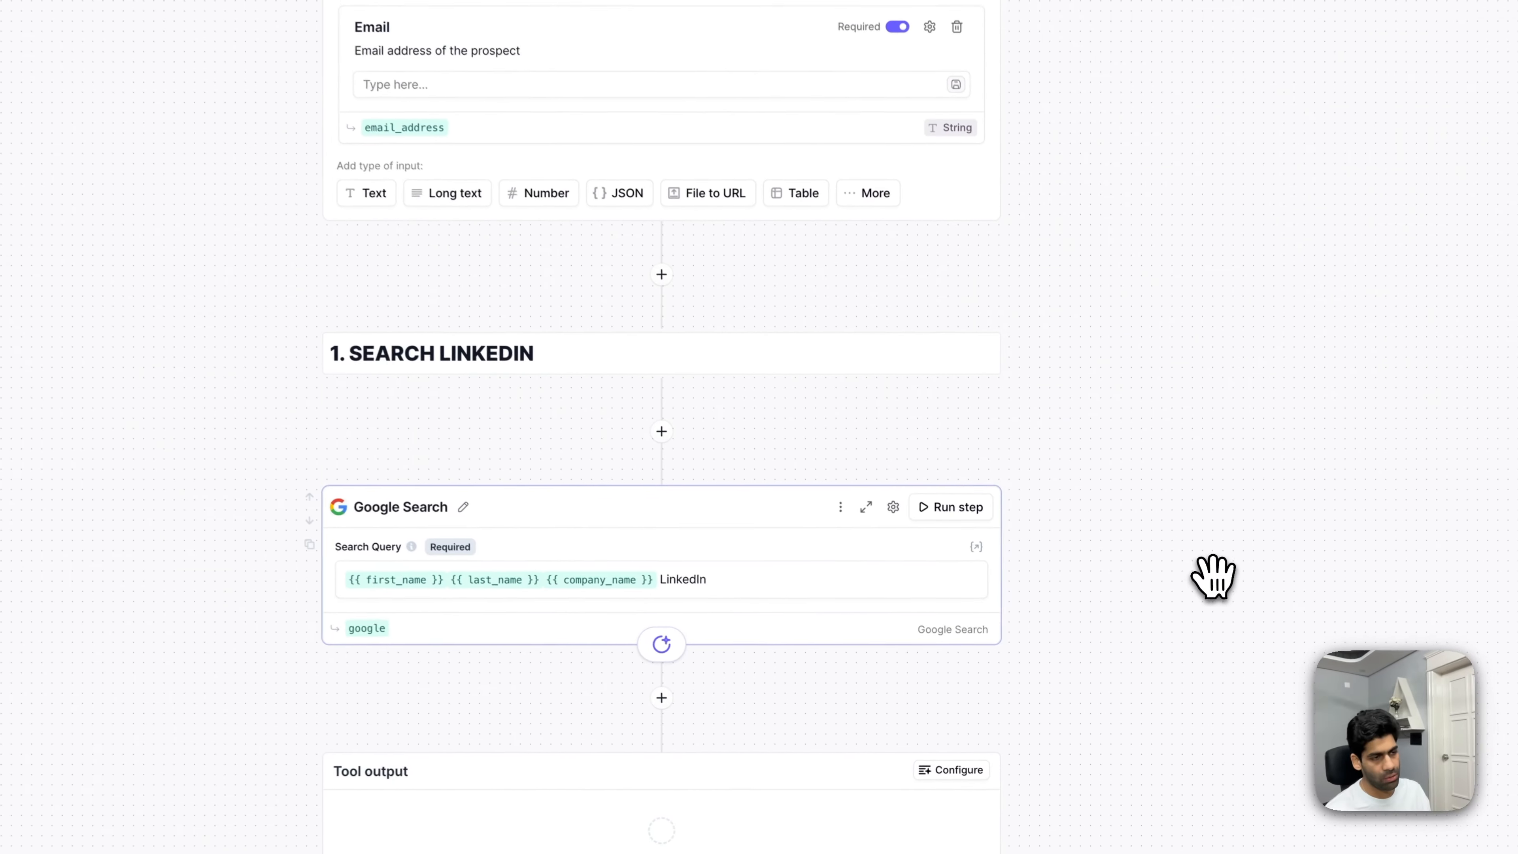
pyautogui.scroll(-2, 598, 546)
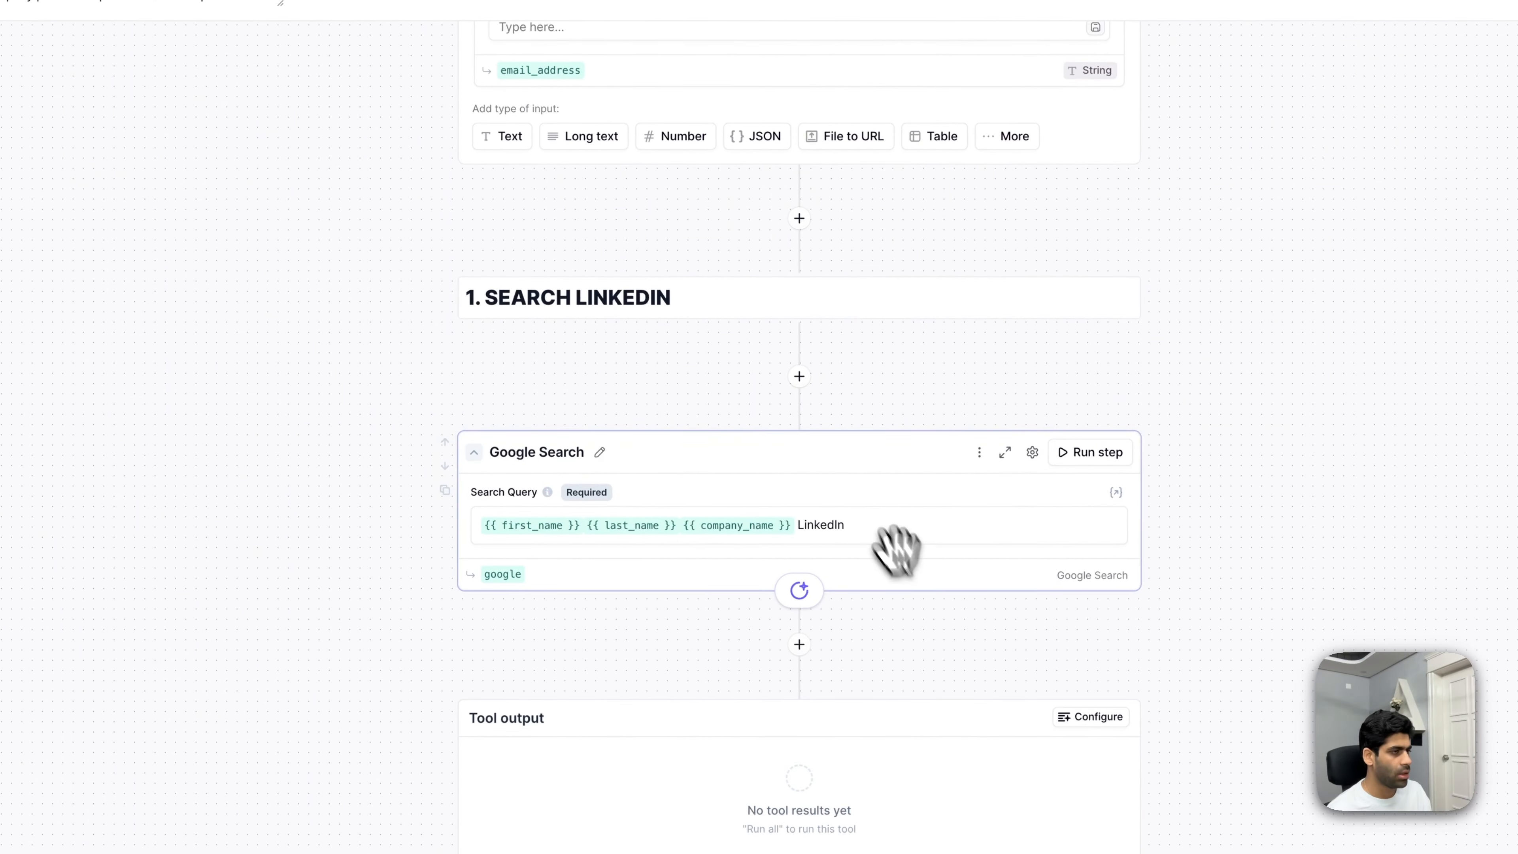
pyautogui.scroll(10, 800, 325)
pyautogui.click(627, 234)
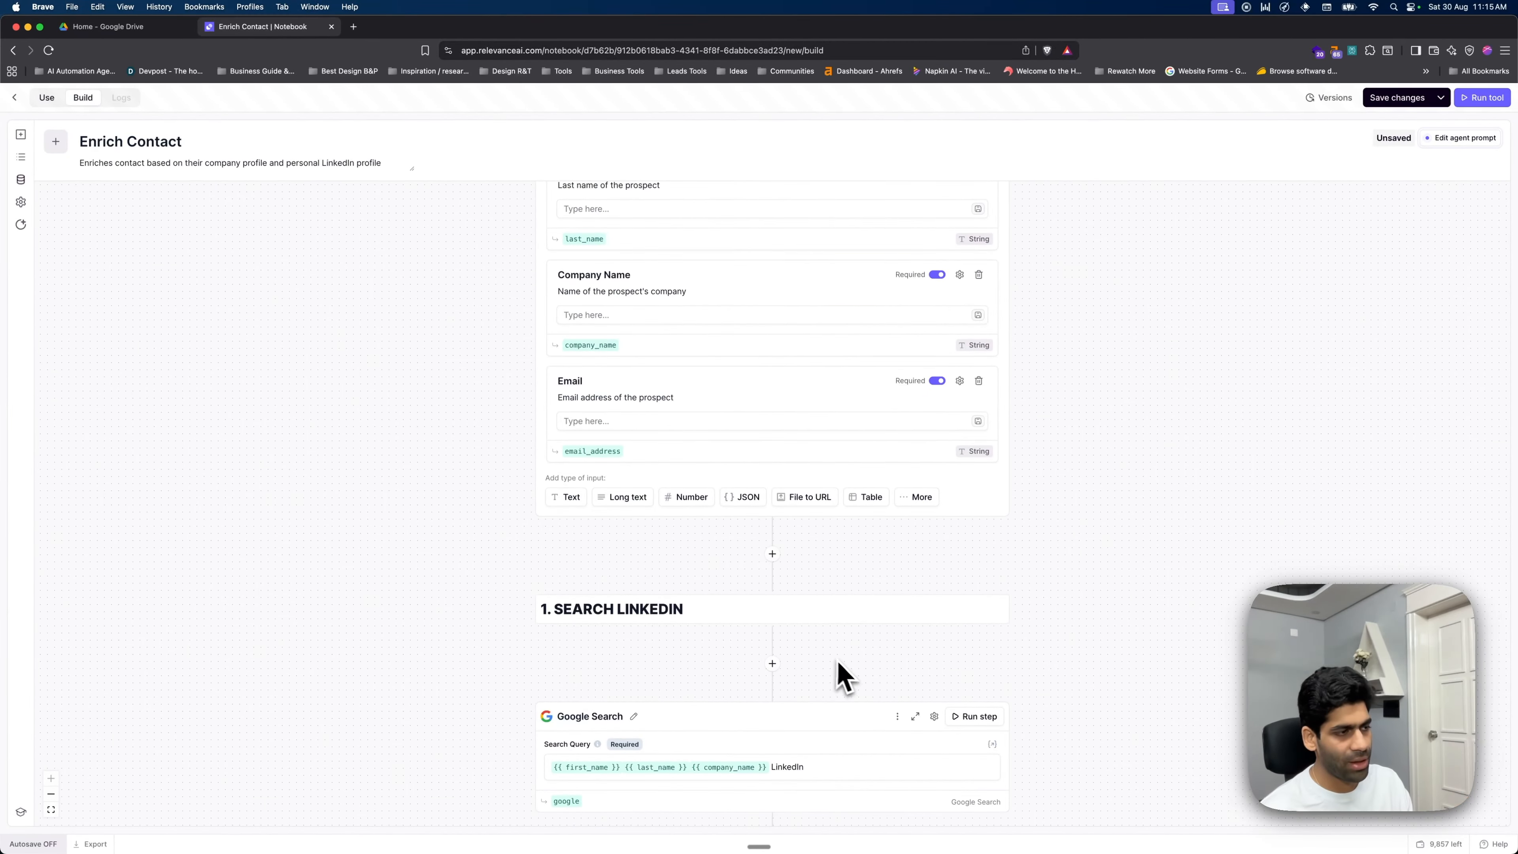
pyautogui.scroll(-2, 795, 665)
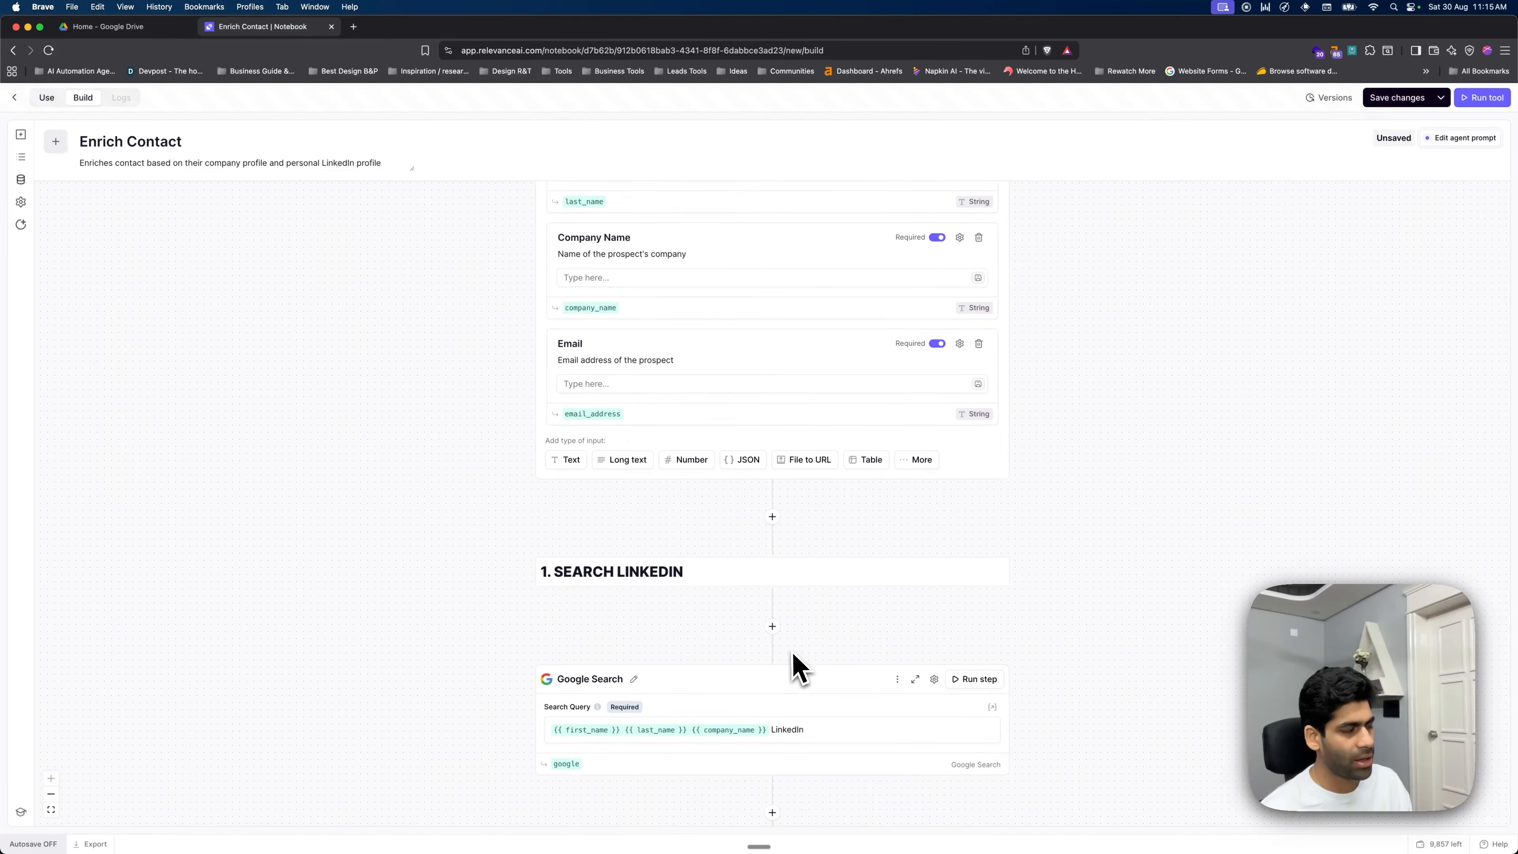
# - Enter the test prospect's last name, run the Google Search step and scroll through the LinkedIn results
pyautogui.scroll(5, 796, 658)
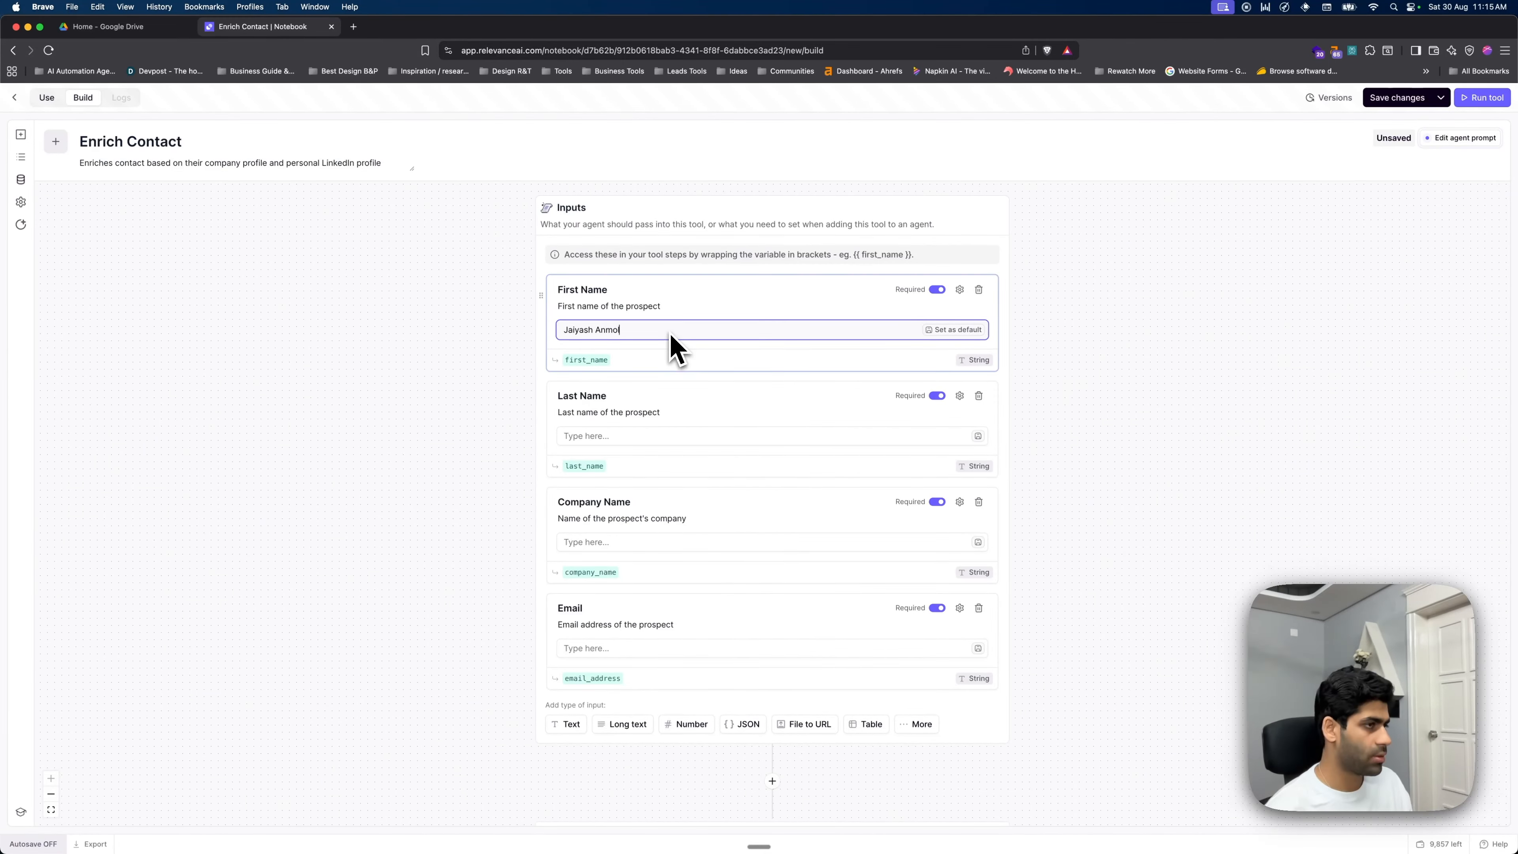
pyautogui.click(682, 436)
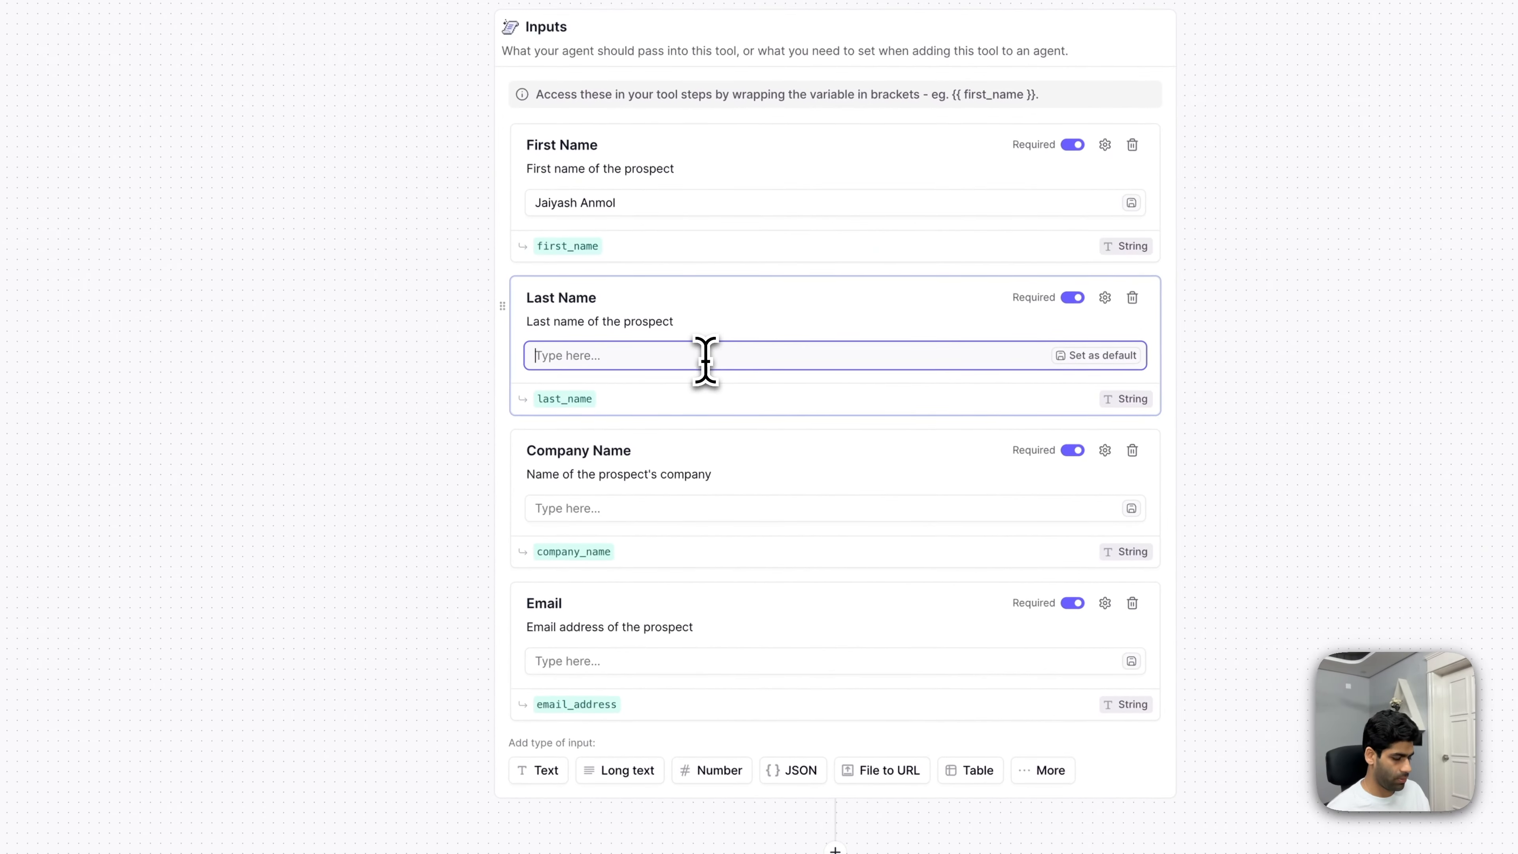
pyautogui.write('Rat')
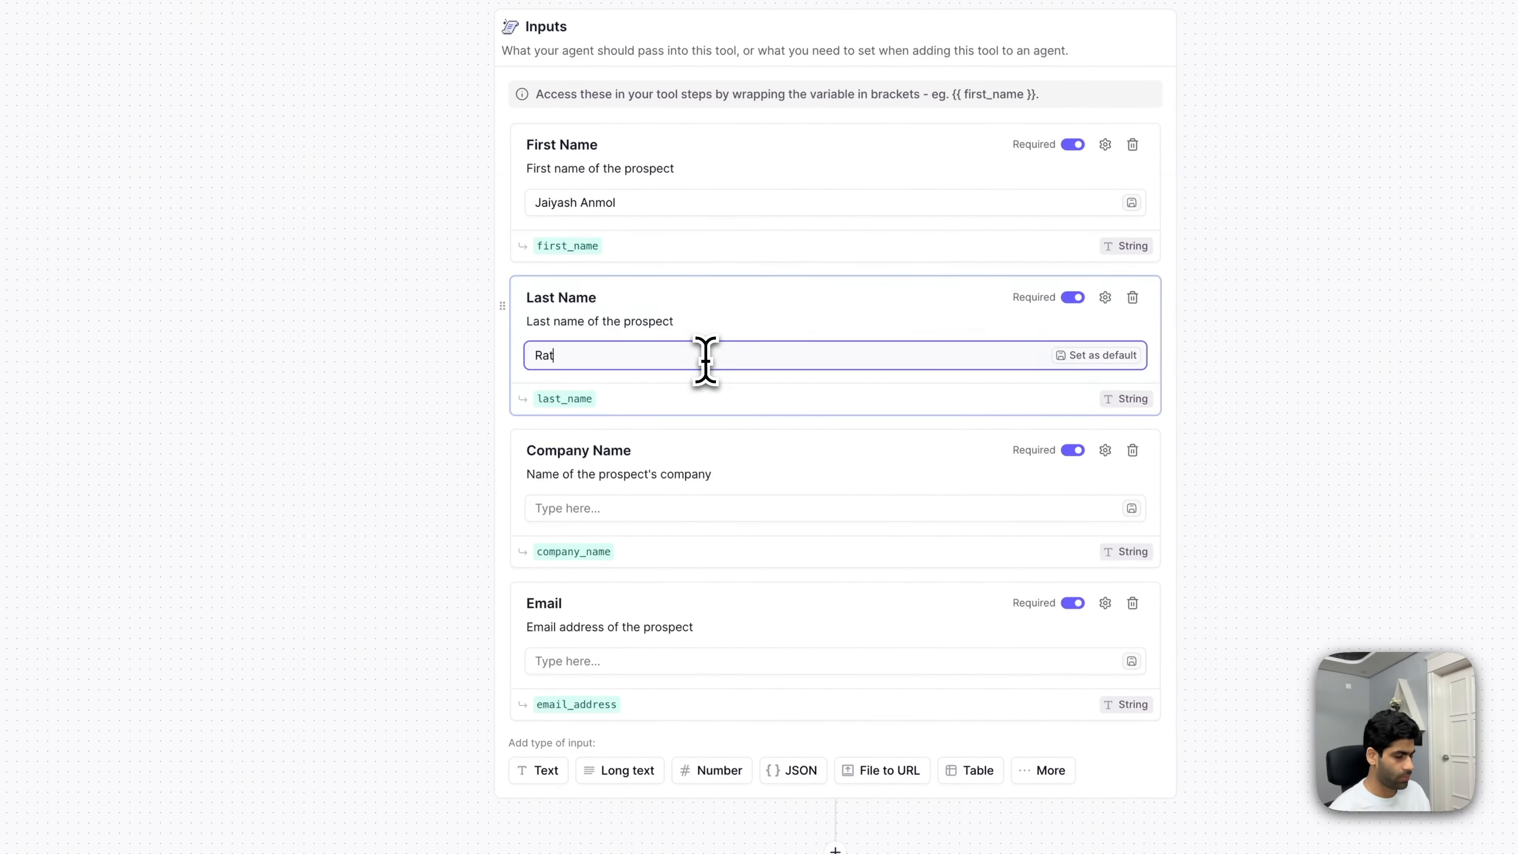
pyautogui.write('n')
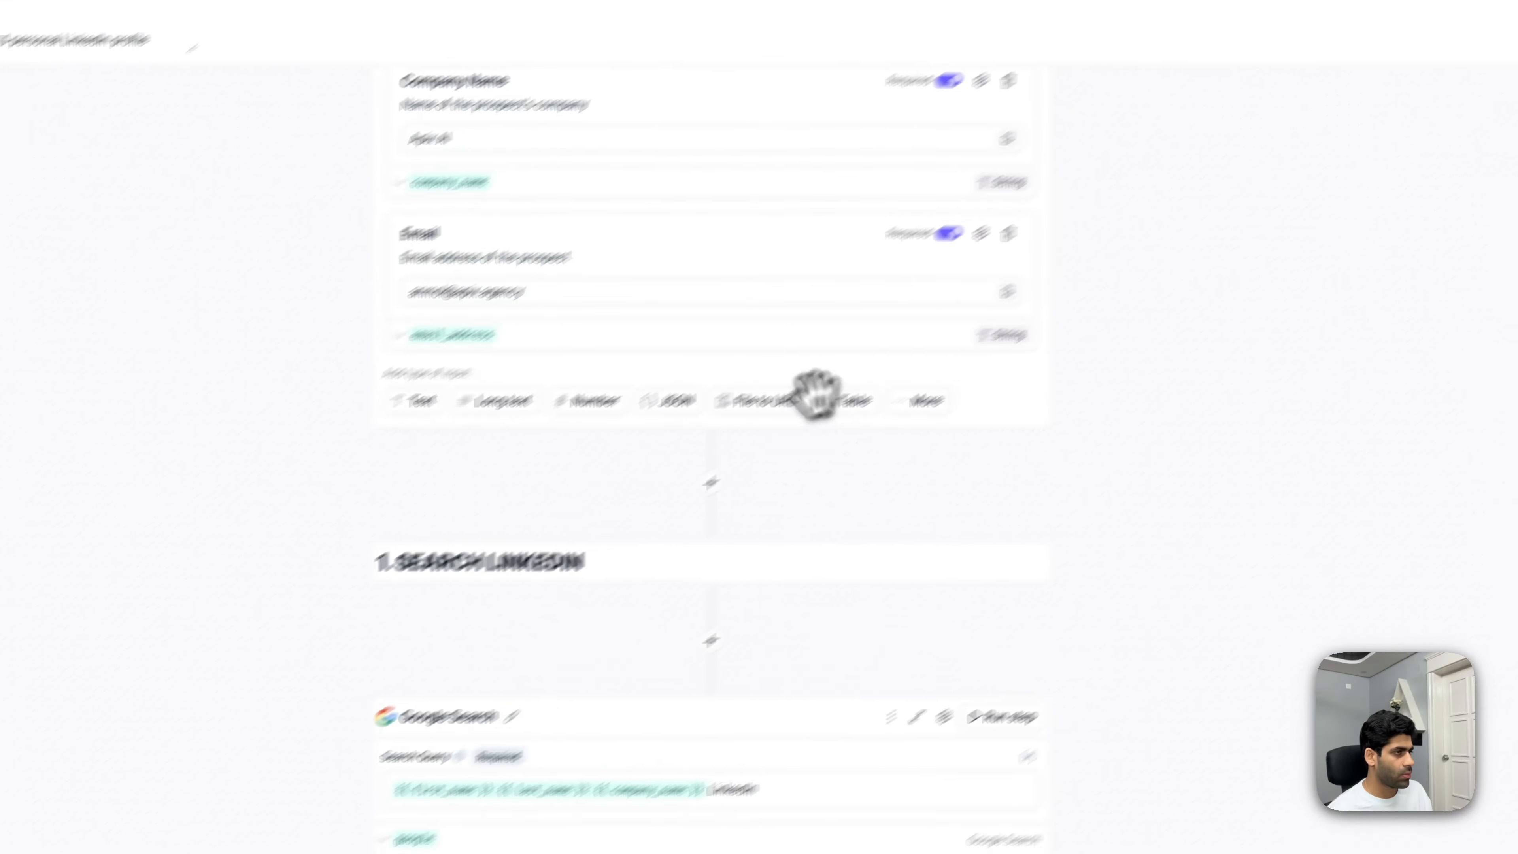
pyautogui.scroll(8, 800, 427)
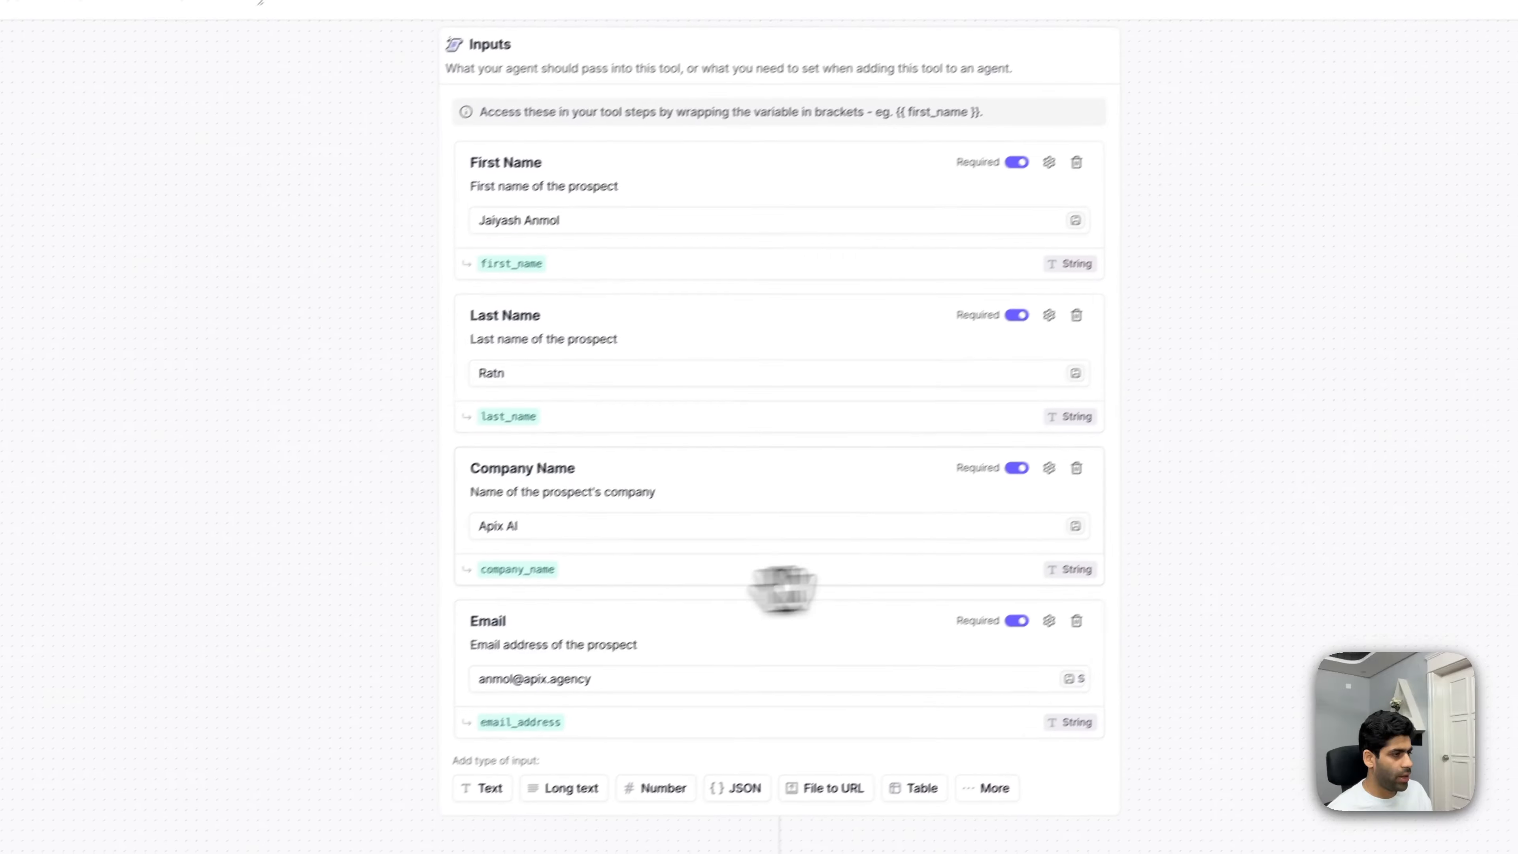
pyautogui.scroll(-10, 783, 589)
pyautogui.click(1027, 545)
pyautogui.scroll(-5, 779, 583)
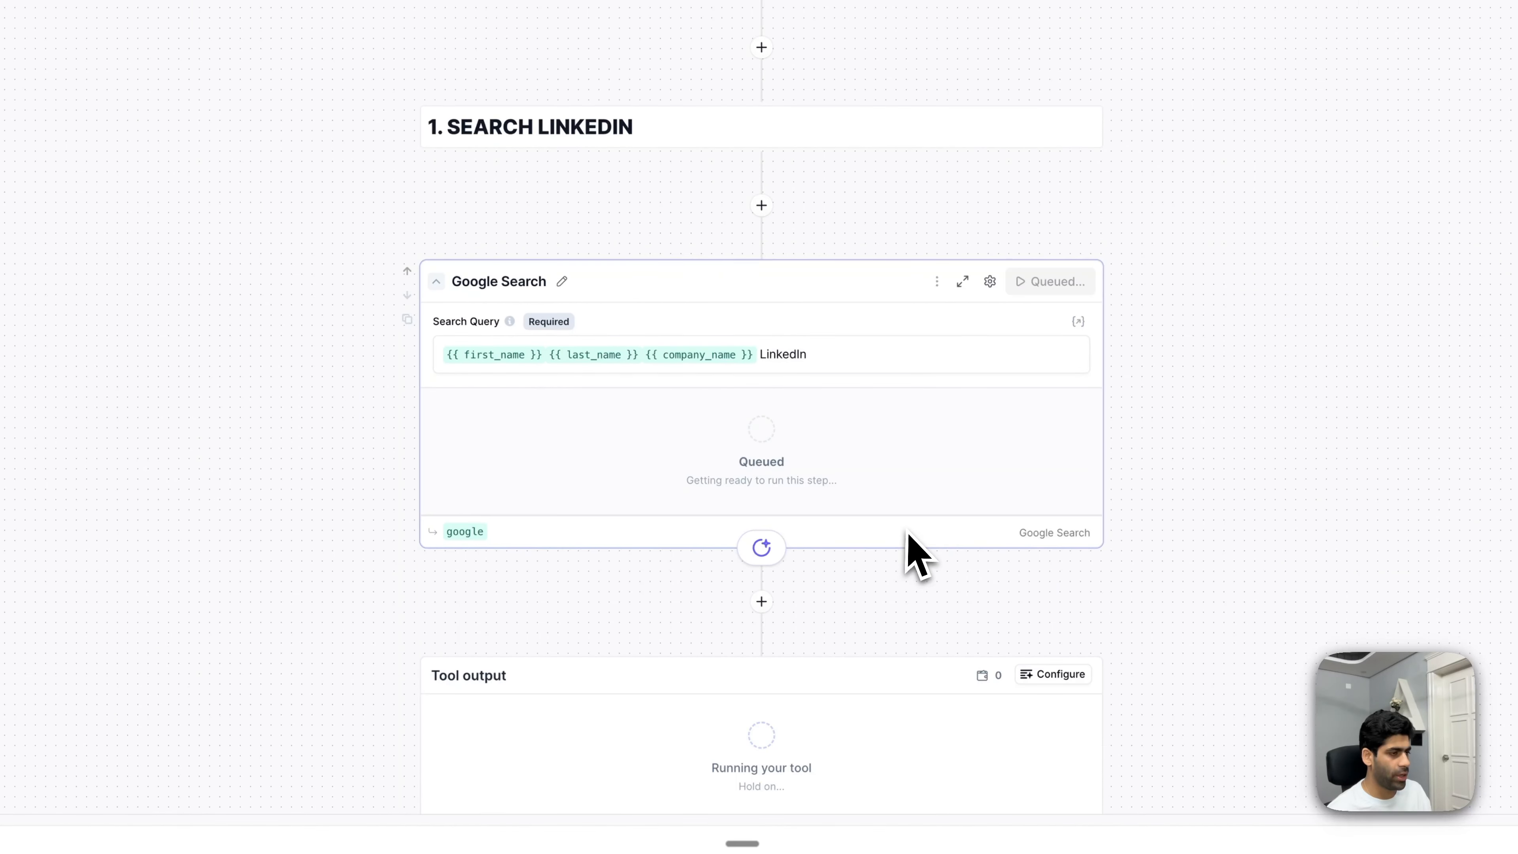
pyautogui.scroll(-1, 907, 533)
pyautogui.scroll(-2, 880, 564)
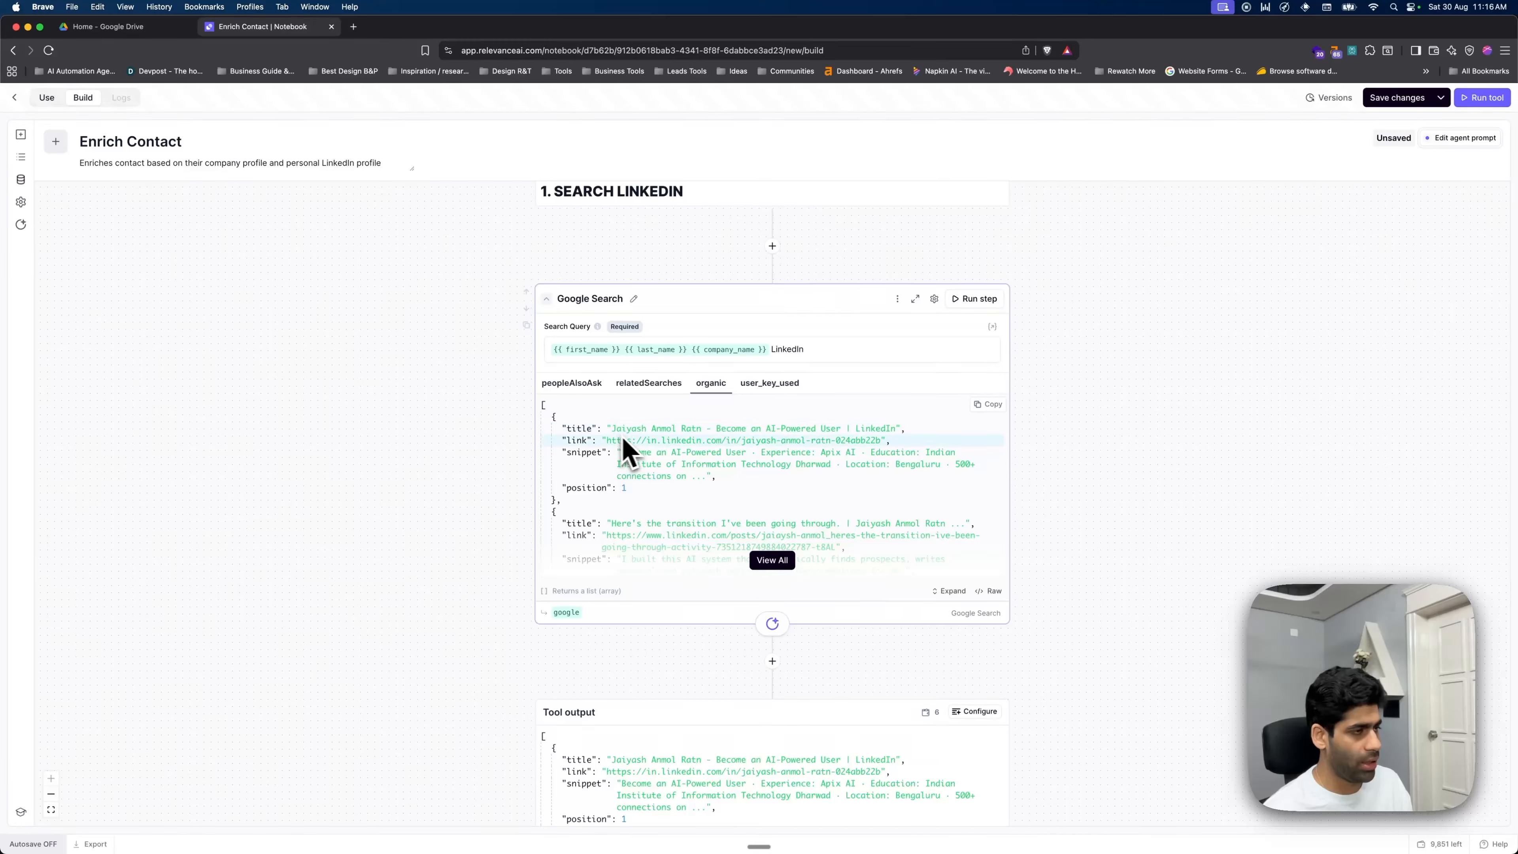
pyautogui.scroll(-3, 820, 583)
pyautogui.scroll(3, 776, 597)
# - Add a JavaScript Code step below Google Search and name it '1st result'
pyautogui.click(773, 646)
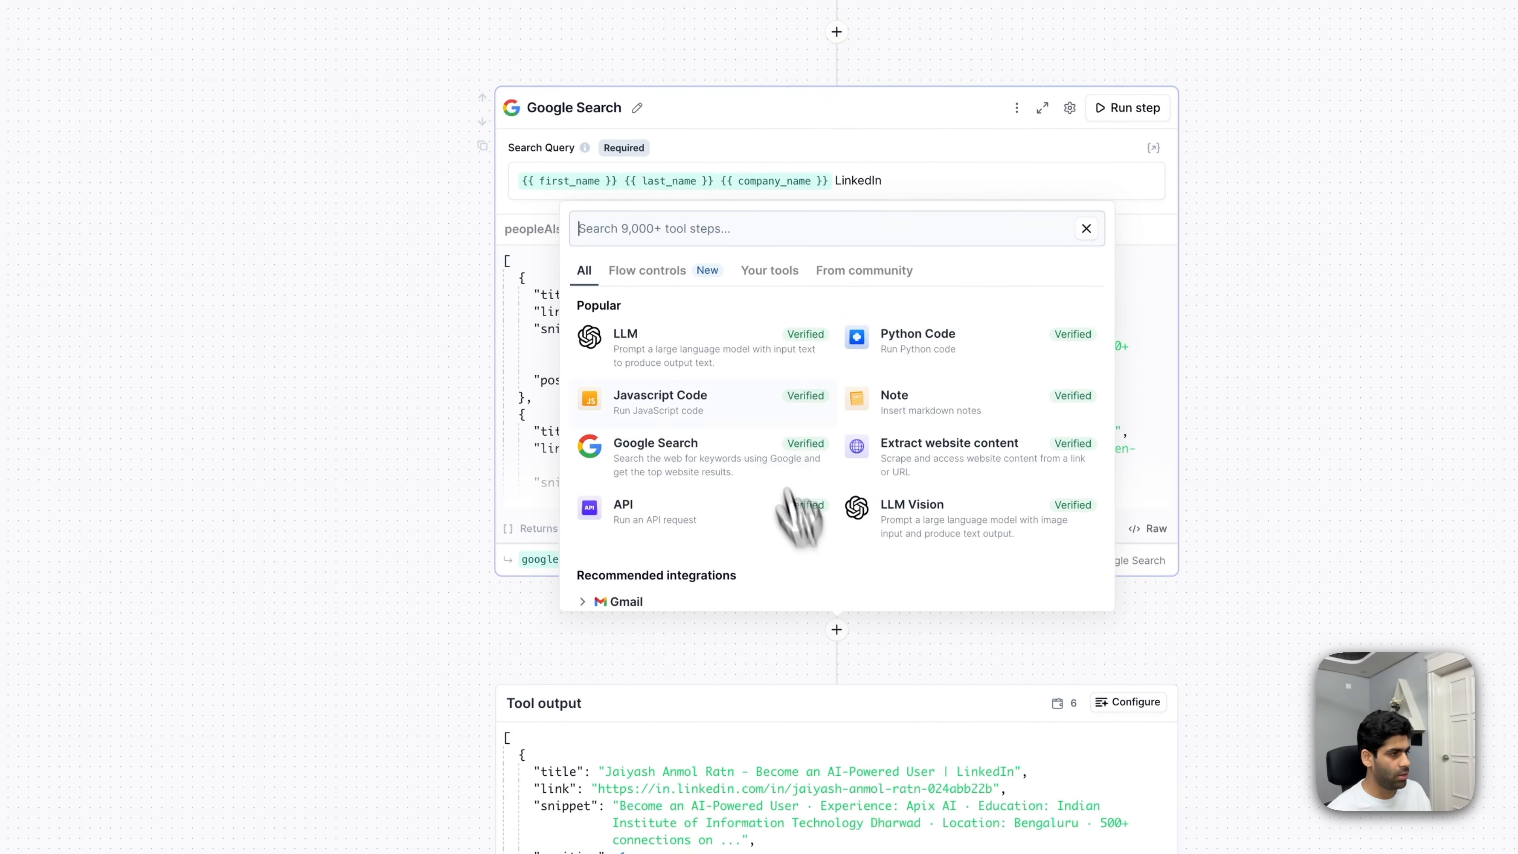
pyautogui.click(727, 409)
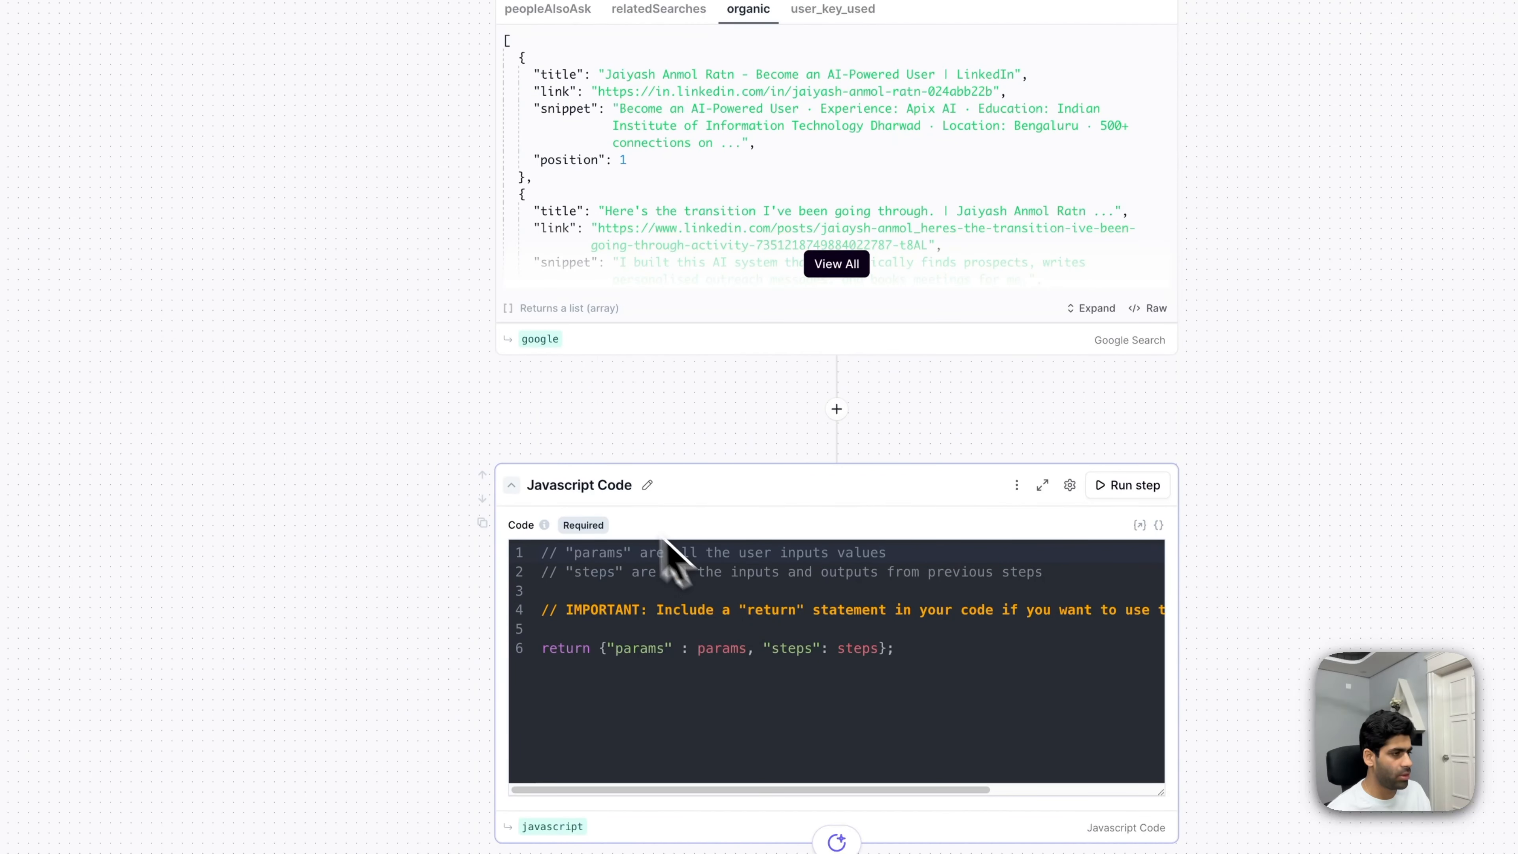
pyautogui.click(647, 484)
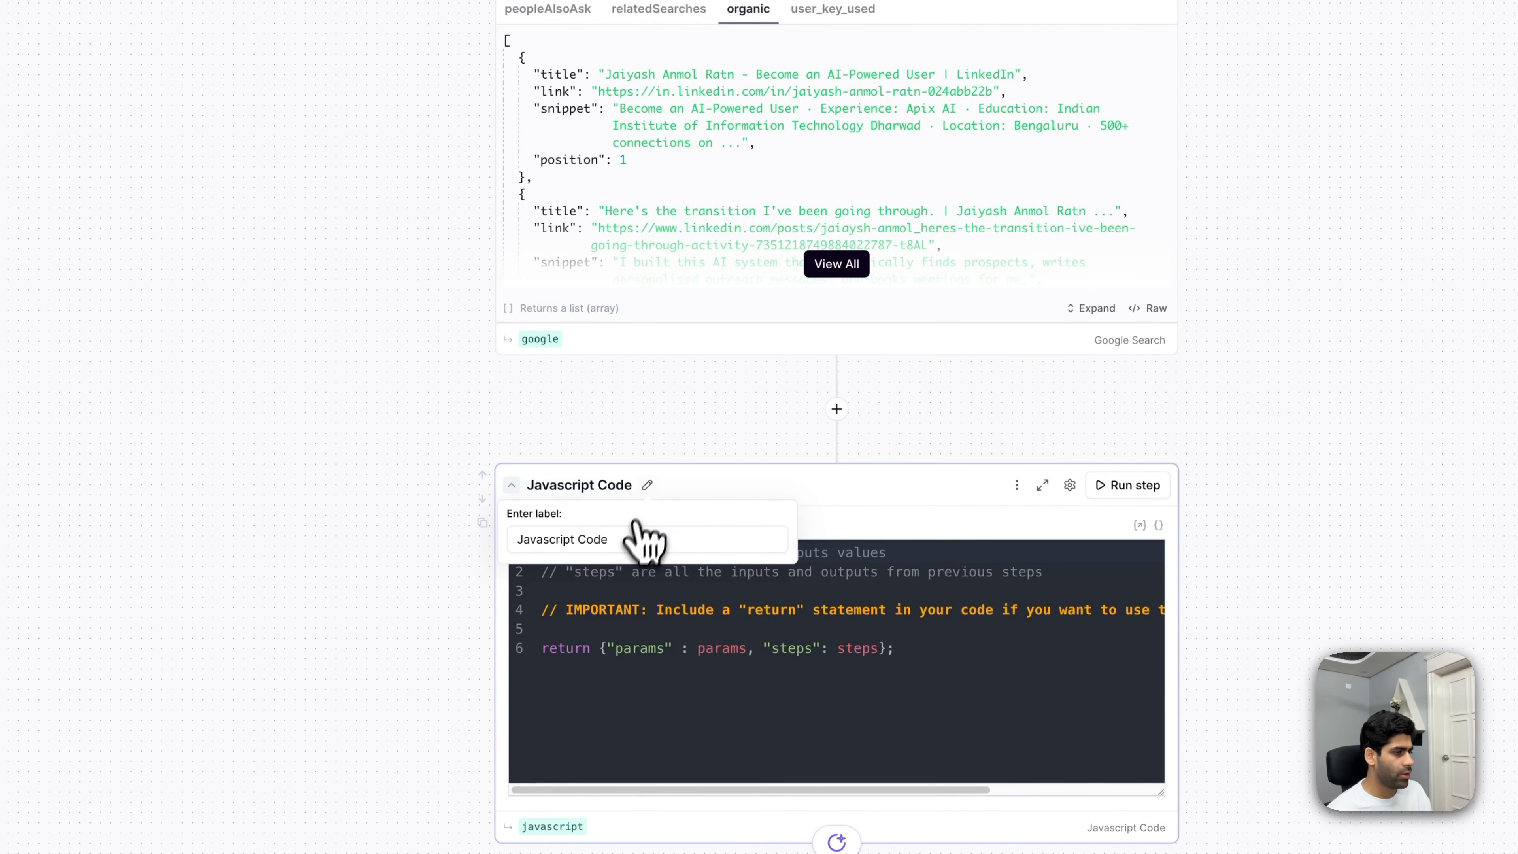
pyautogui.hotkey('ctrl', 'a')
pyautogui.write('1st')
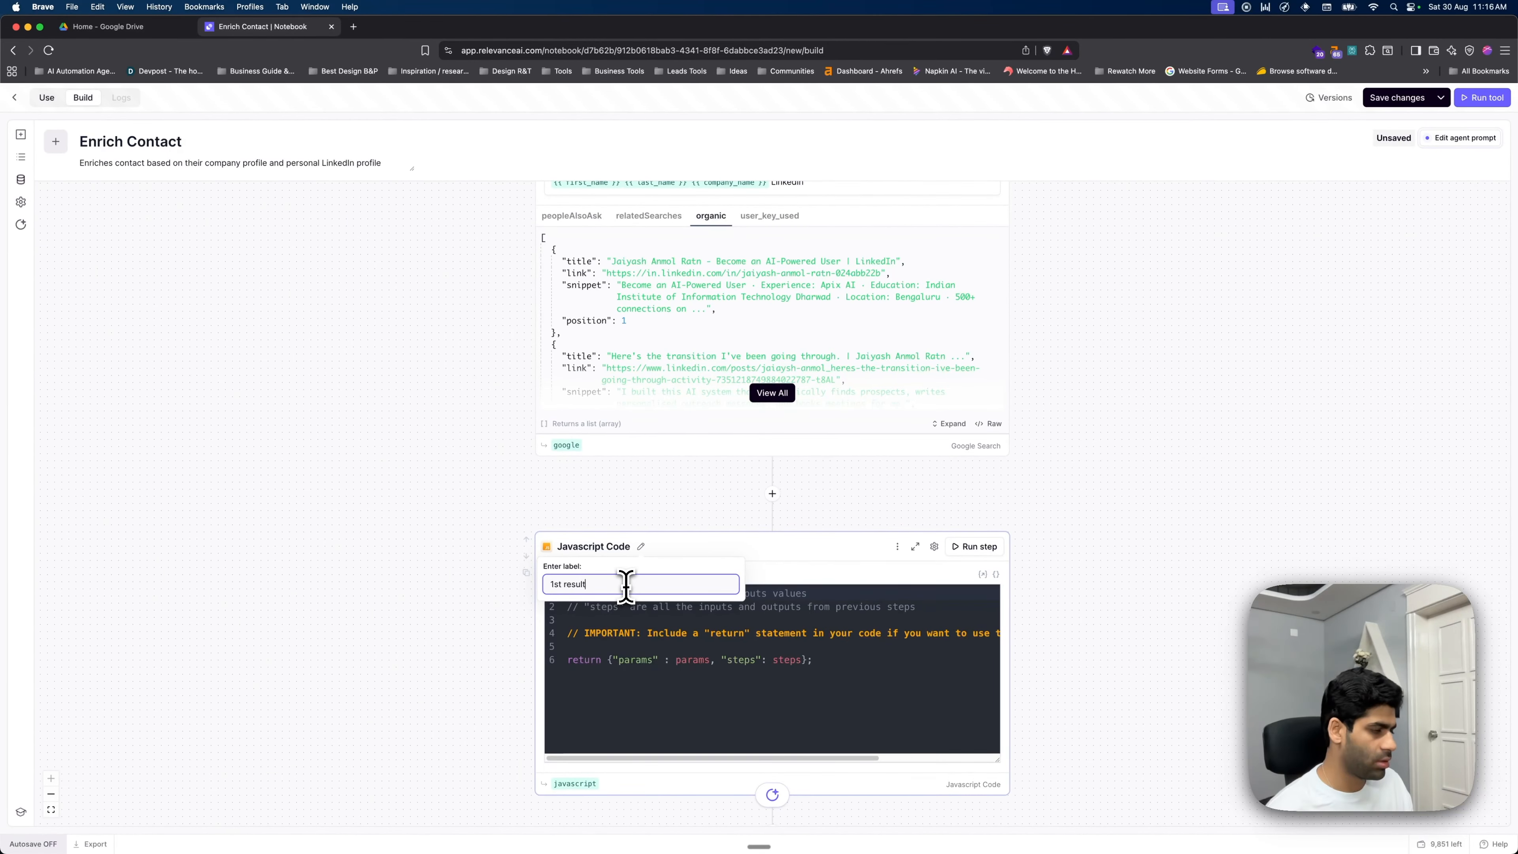
pyautogui.press('Return')
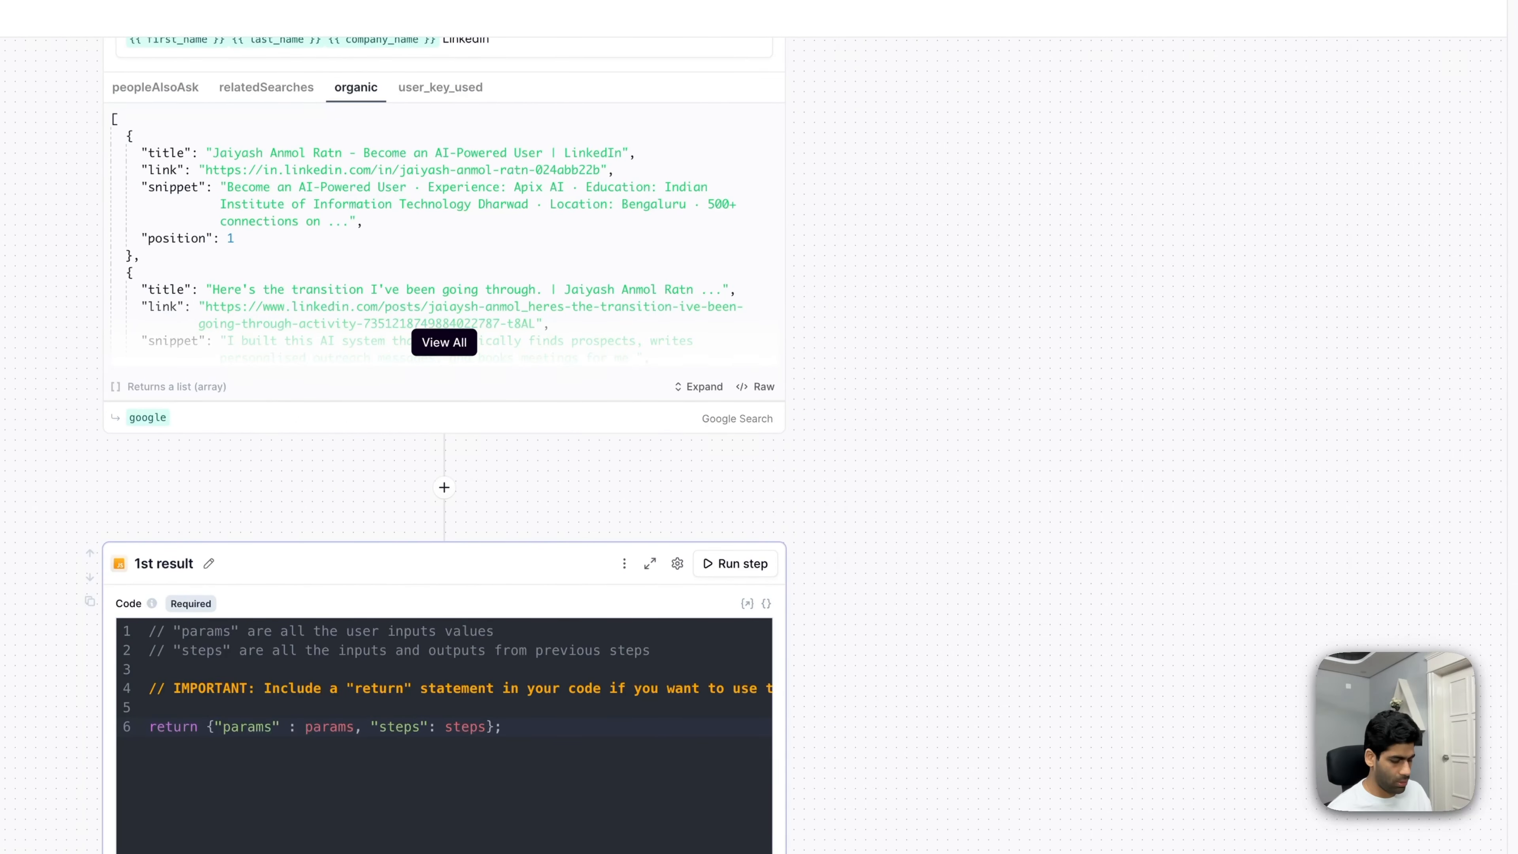
# - Replace the step's code with return JSON.stringify(google.organic[0])
pyautogui.hotkey('ctrl', 'a')
pyautogui.write('return JSON.stringify(google.organic[0])')
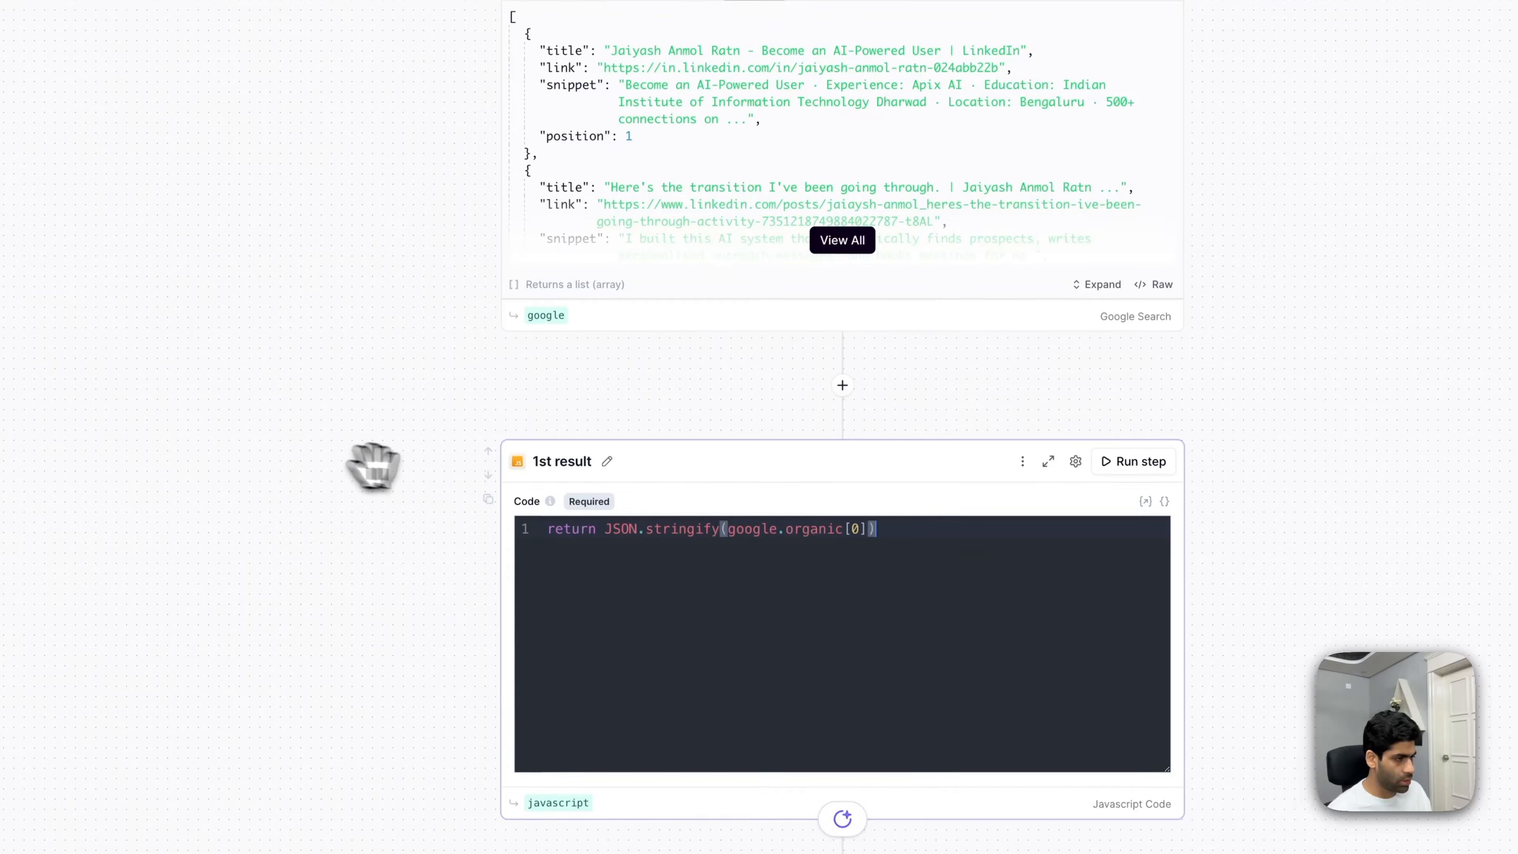
pyautogui.click(612, 530)
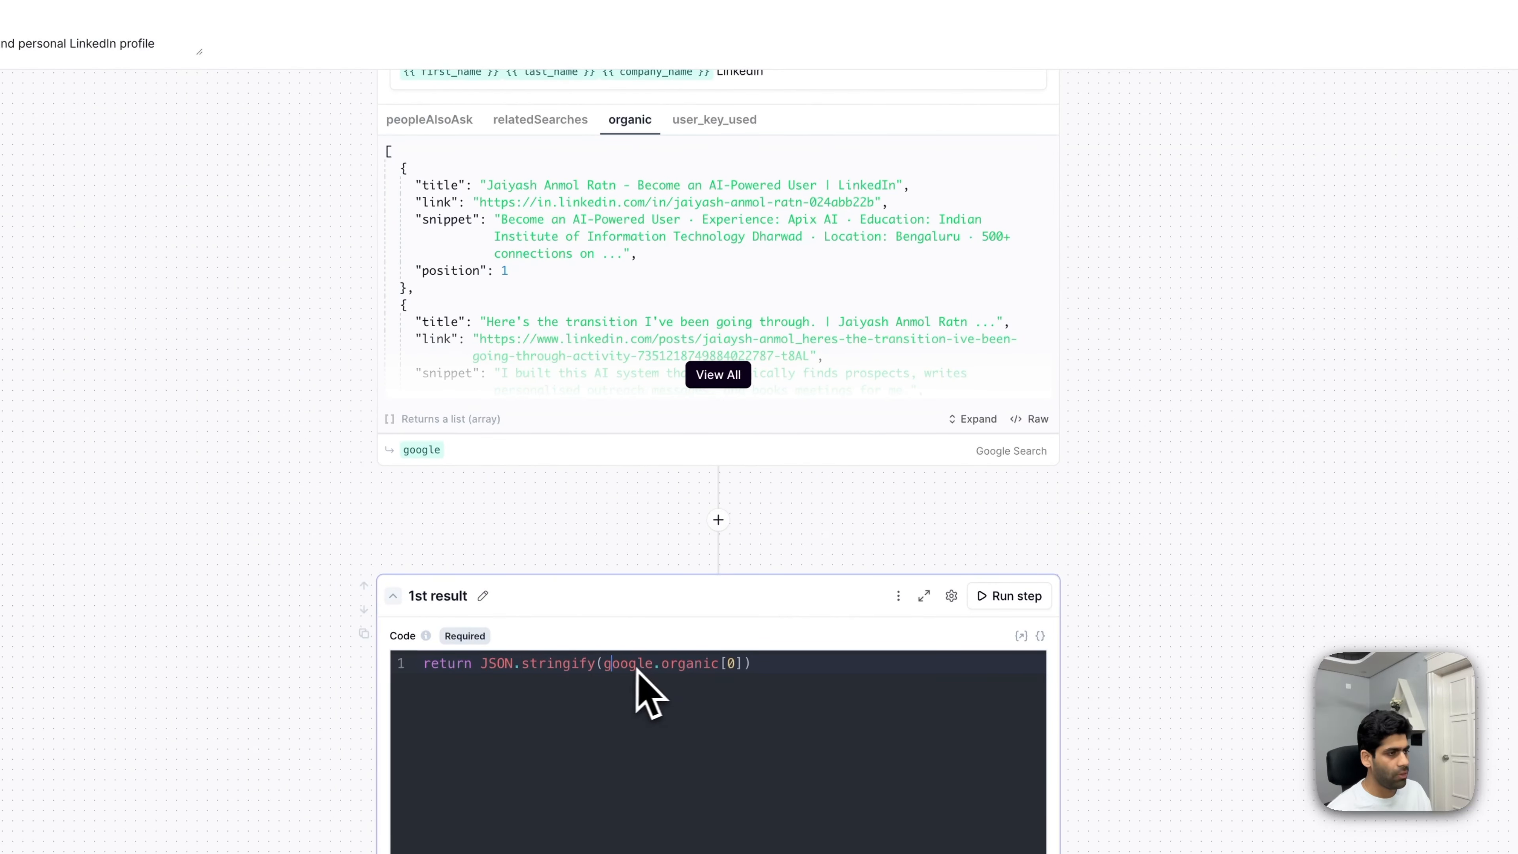
pyautogui.click(731, 663)
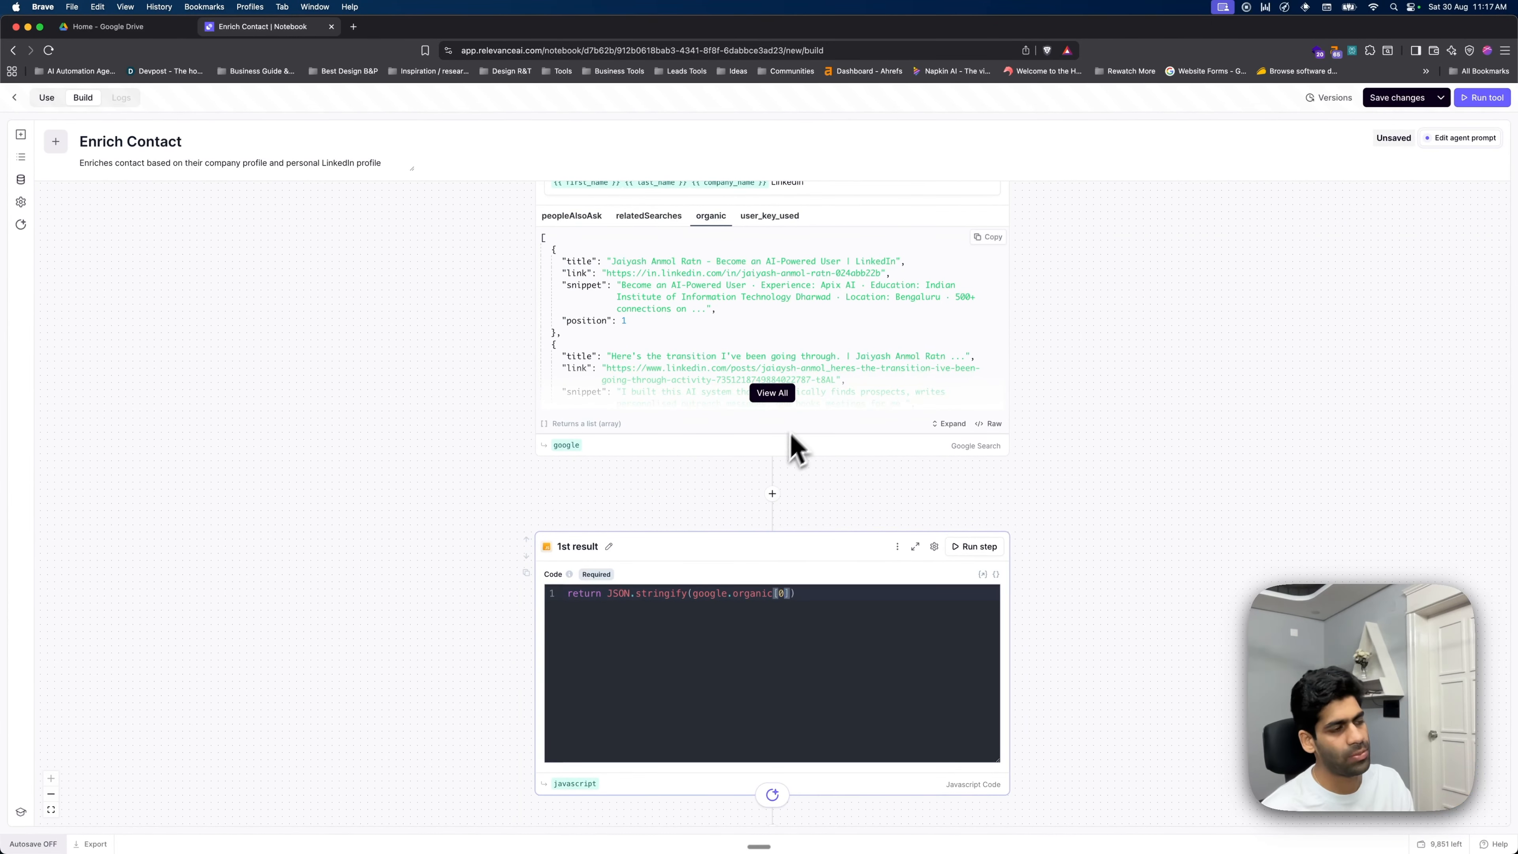
pyautogui.scroll(-5, 791, 433)
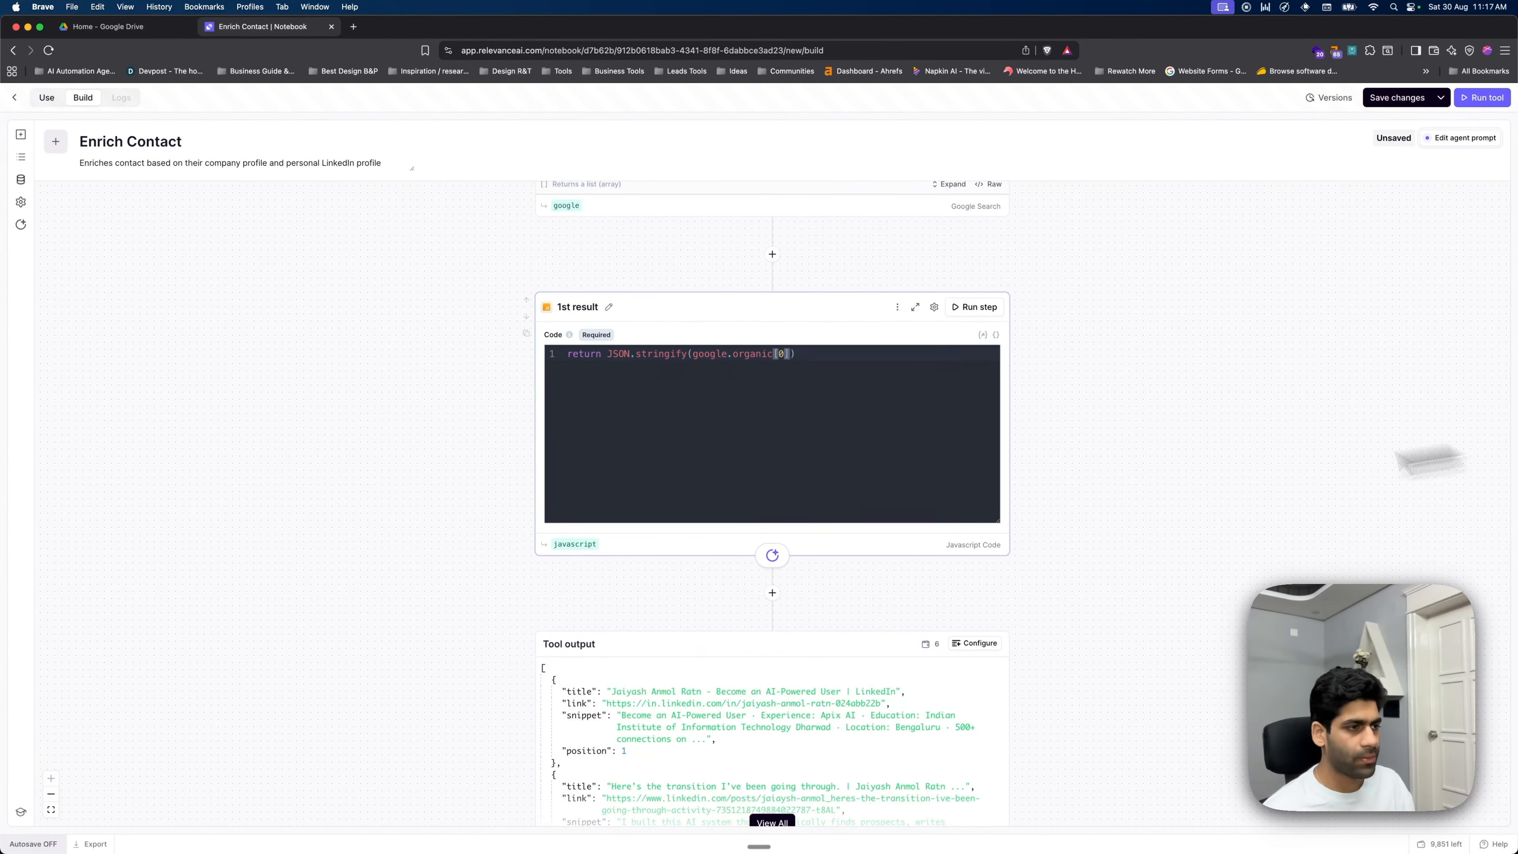
pyautogui.scroll(-2, 905, 590)
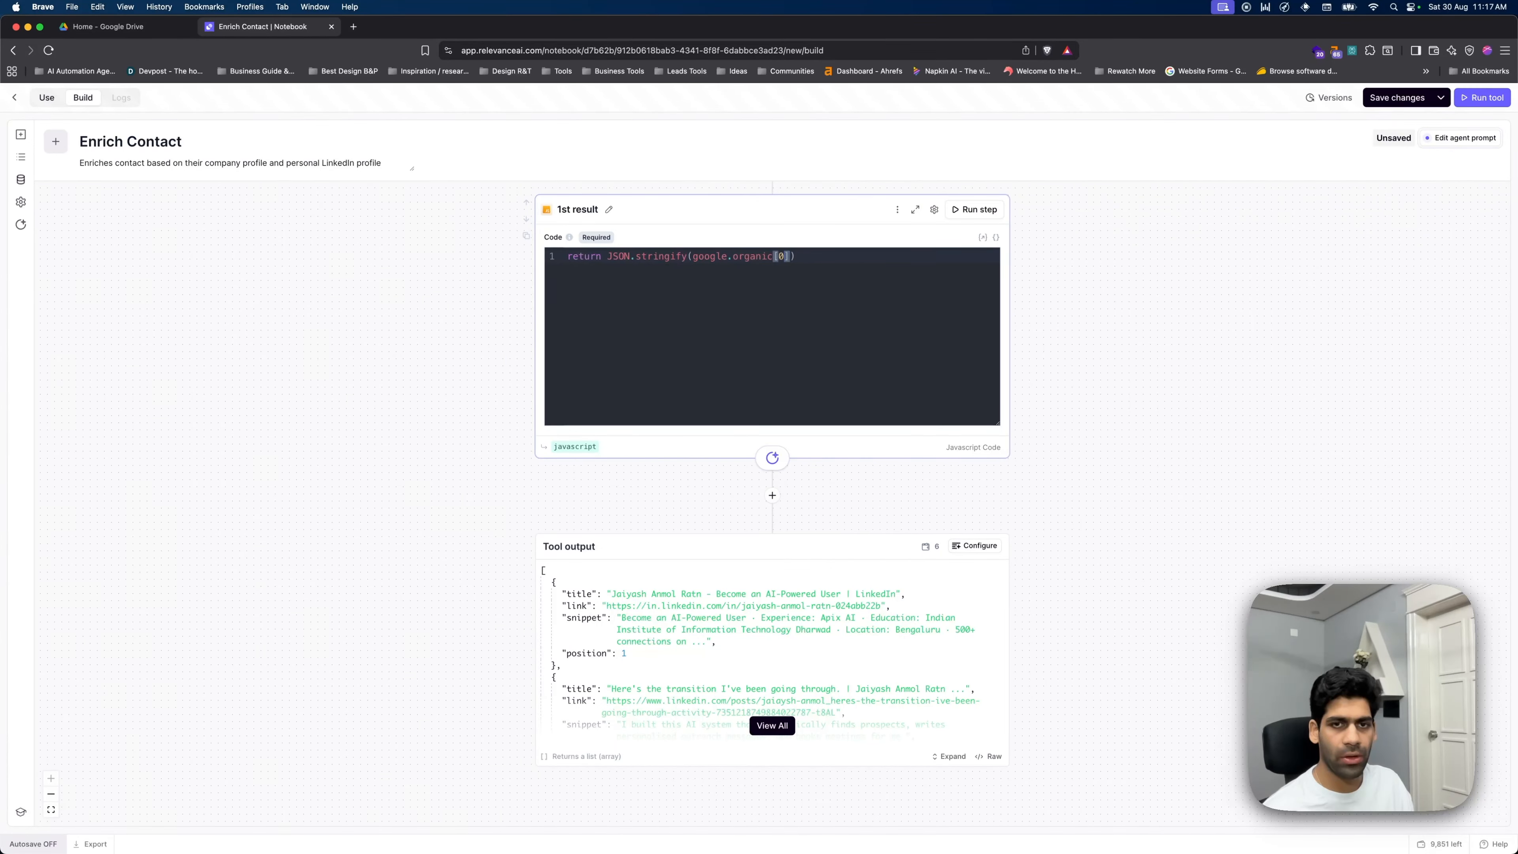
# - Add an LLM step below '1st result' and confirm an OpenAI API key is saved in Settings
pyautogui.click(772, 495)
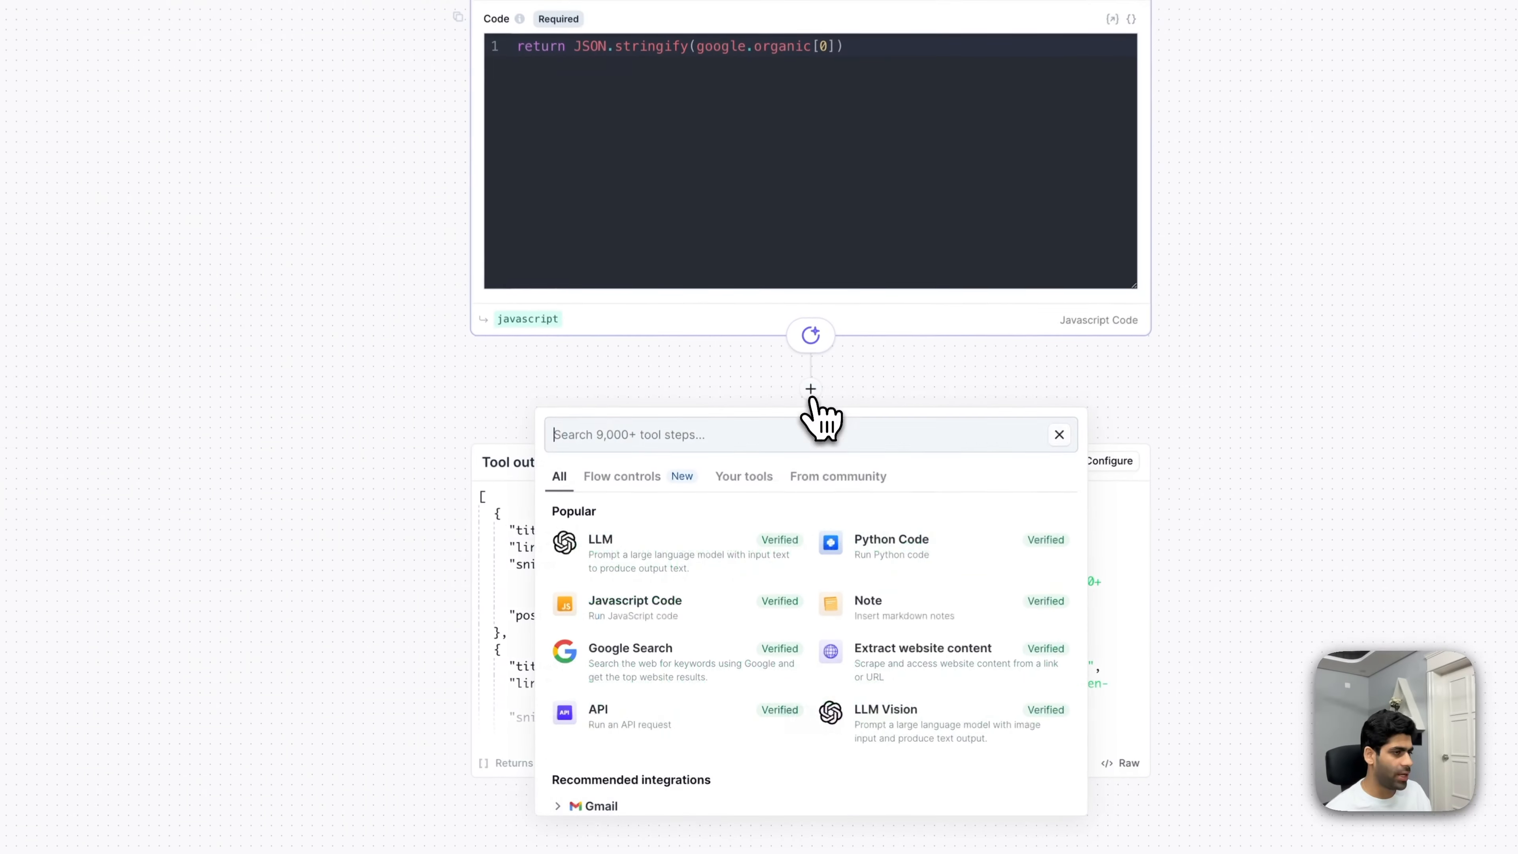
pyautogui.click(681, 568)
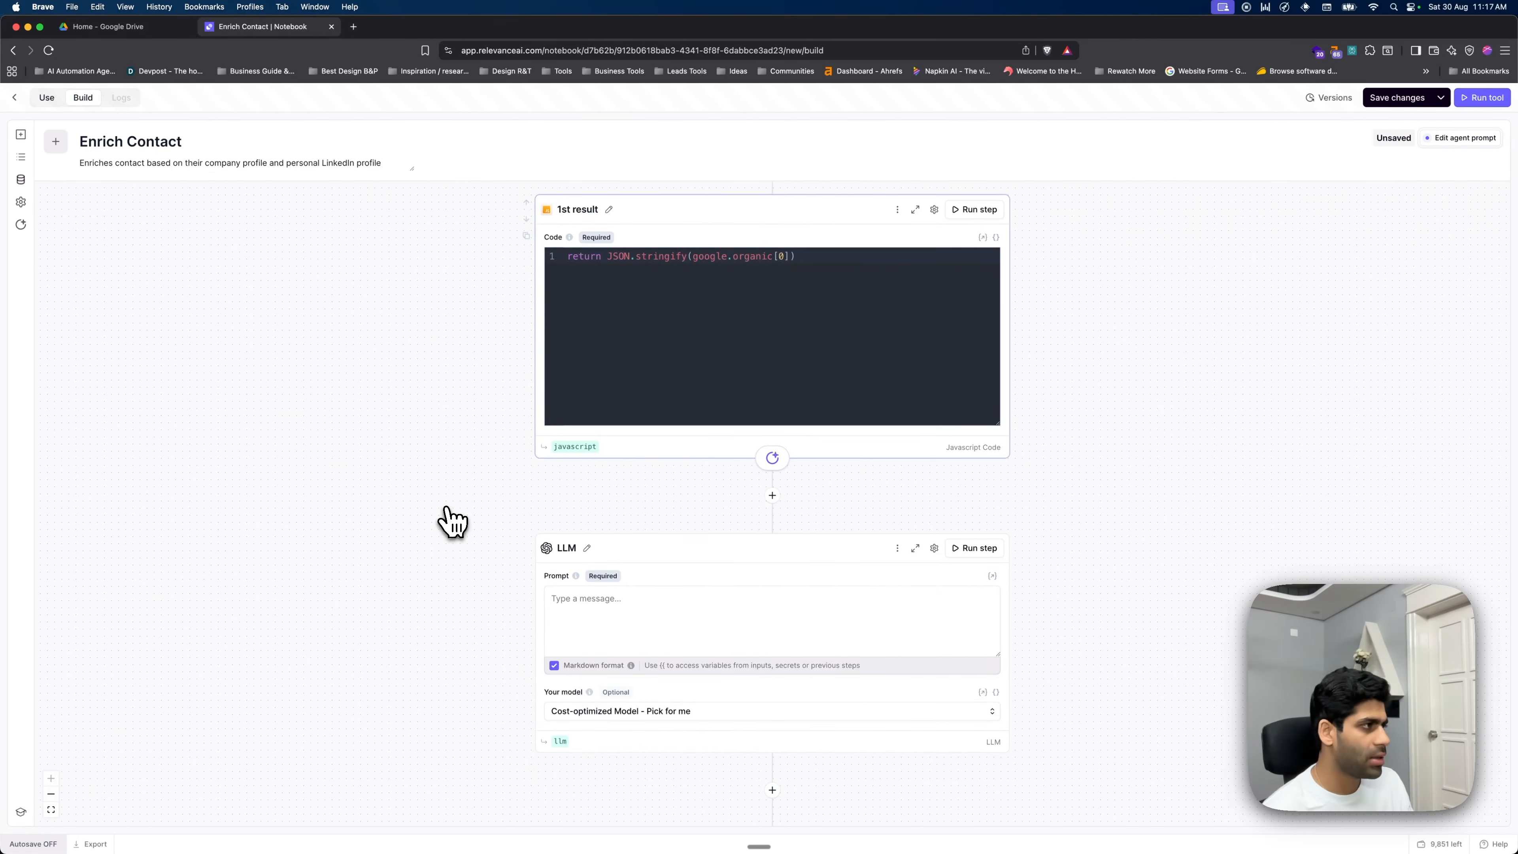
pyautogui.click(21, 202)
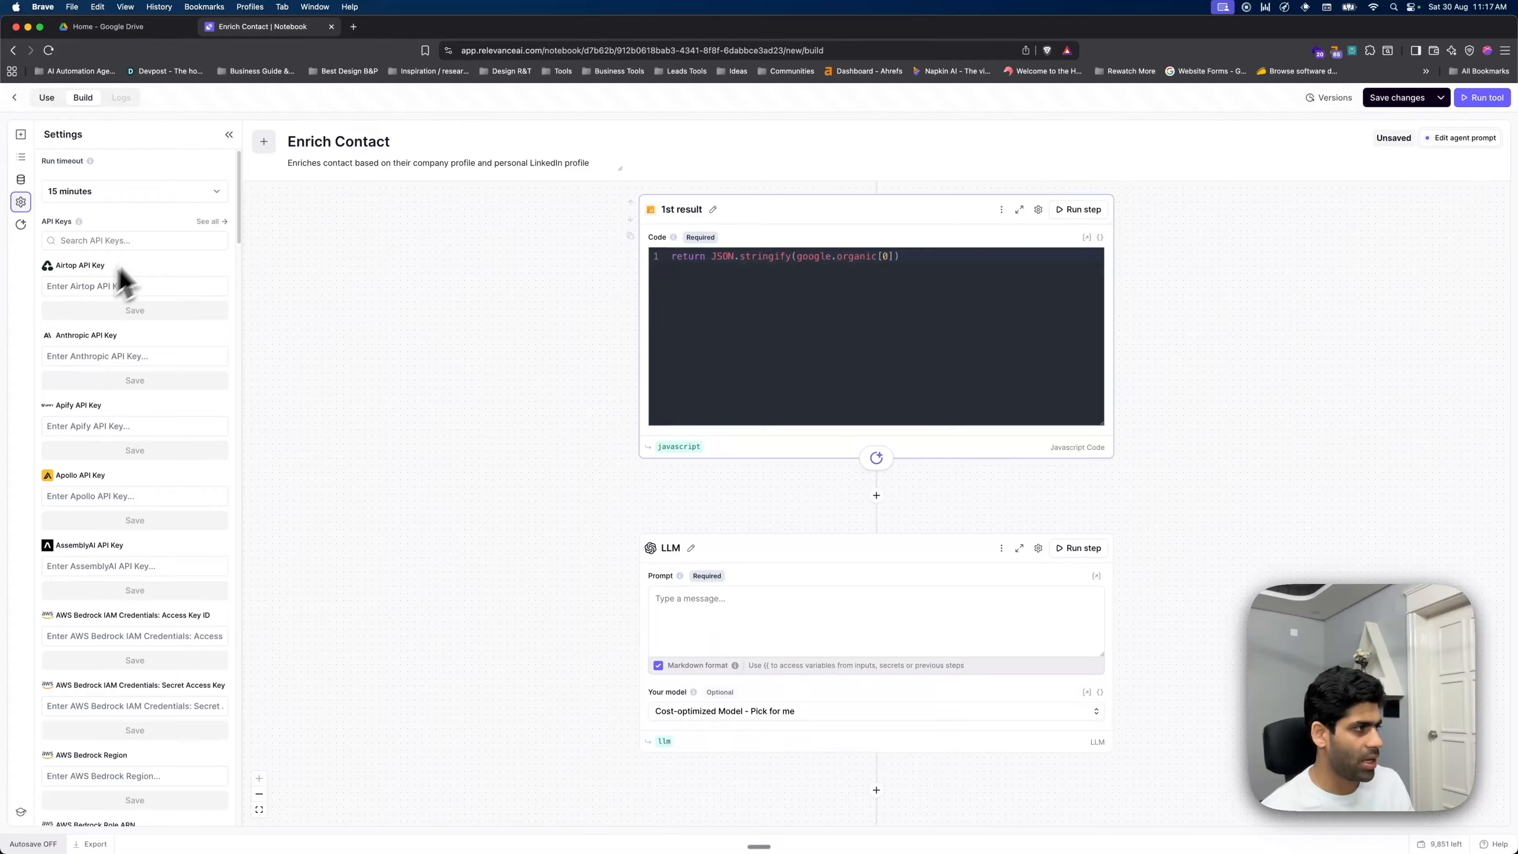
pyautogui.click(163, 240)
pyautogui.write('open')
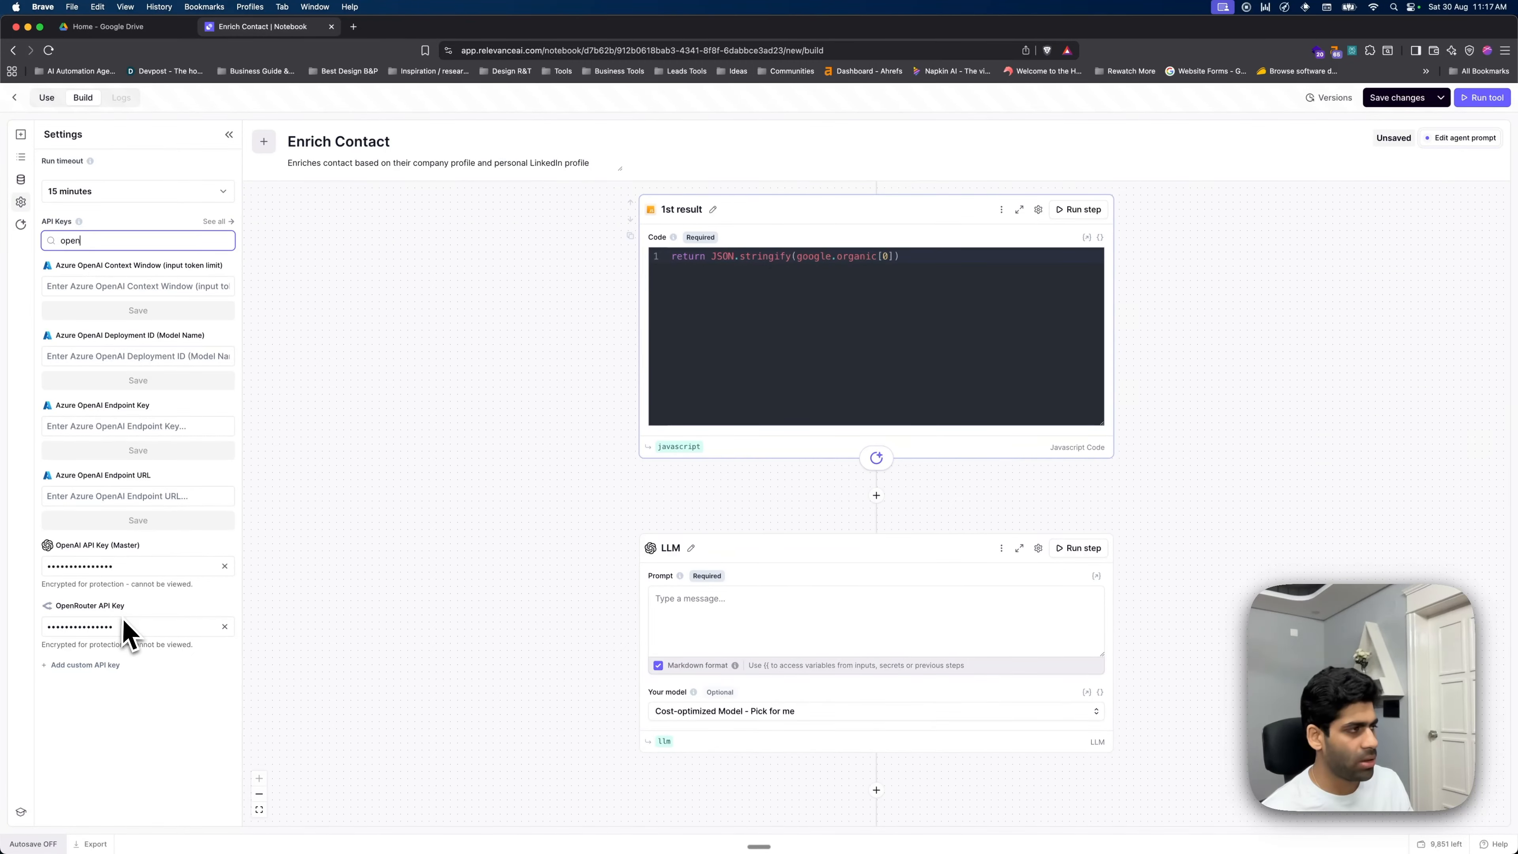
pyautogui.click(229, 135)
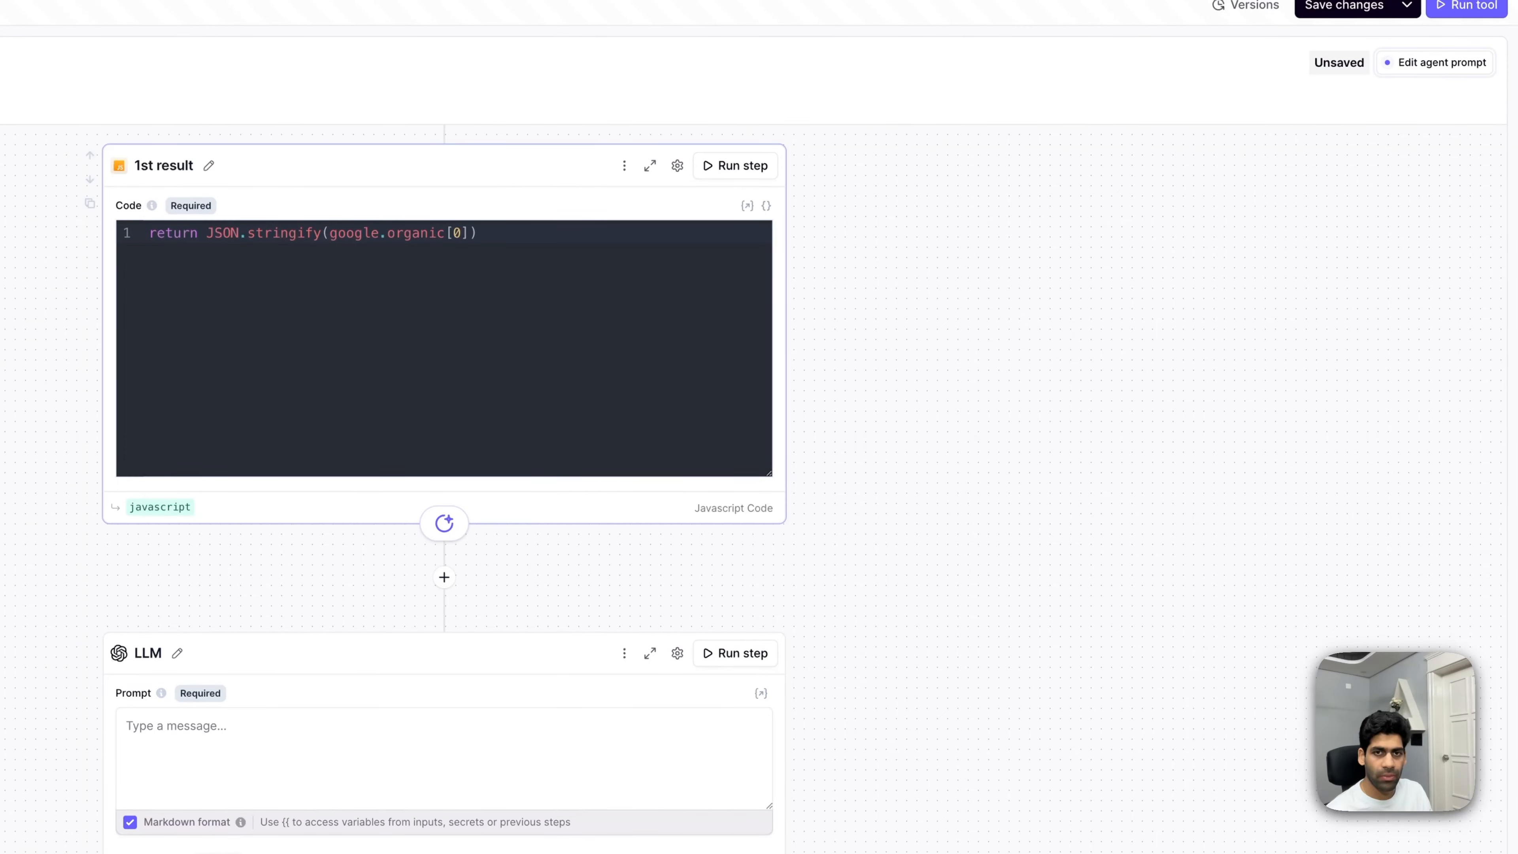
# - Paste the LinkedIn URL detection prompt into the LLM step, starting a {{goo variable reference
pyautogui.click(238, 735)
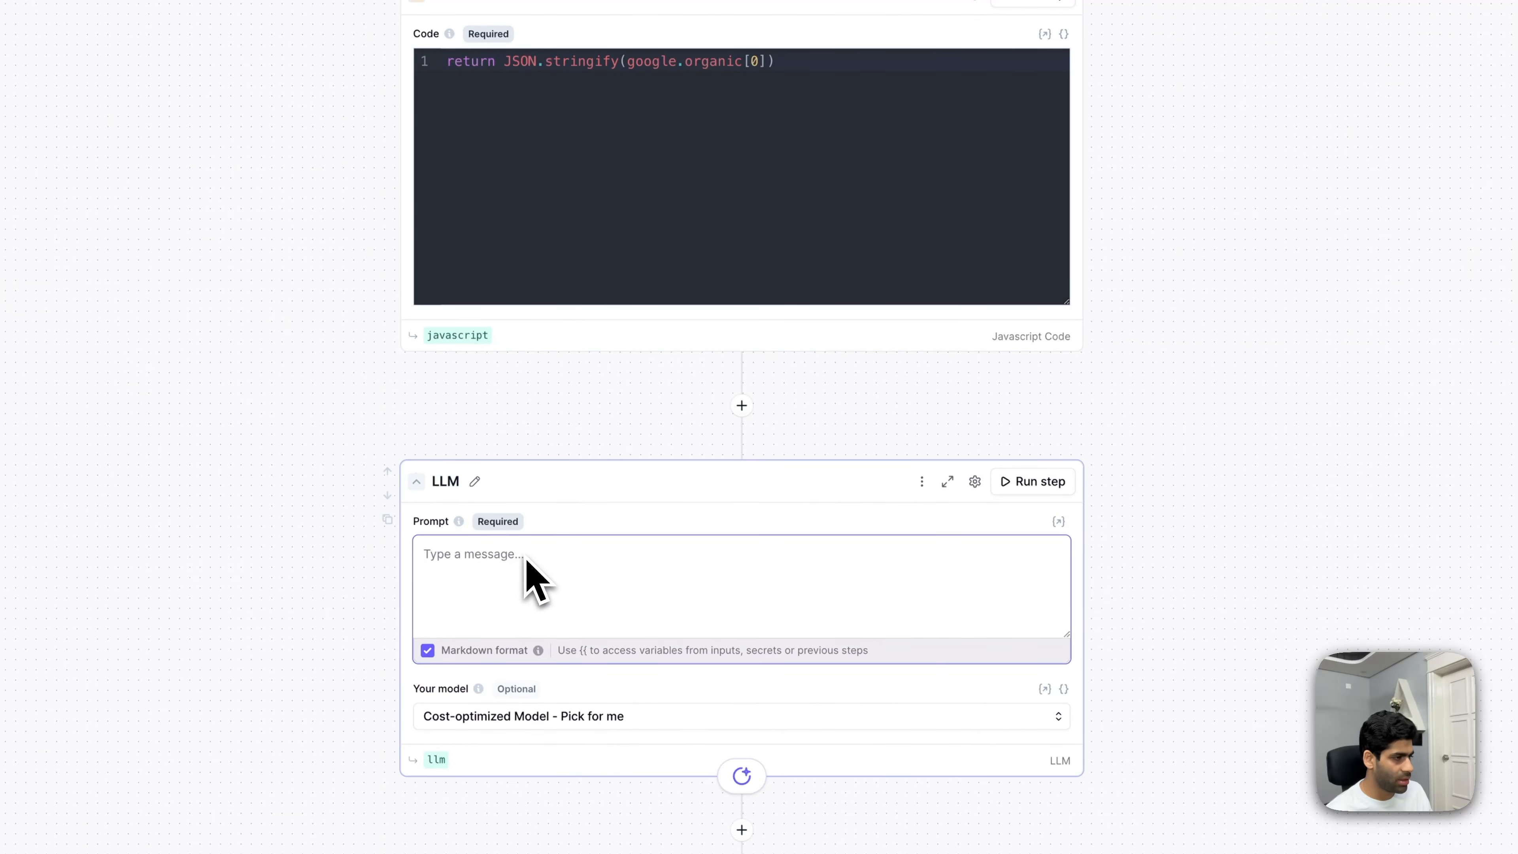
pyautogui.write('As an AI with advanced web analysis capabilities, your task is to examine a simulated Google search result with extreme precision for the presence of a valid LinkedIn URL.  You\'ll need to sift through the diverse set of results to identify whether a legitimate LinkedIn URL is present. If you find one, your output should be the LinkedIn URL itself.  However, if you find no LinkedIn URL in these results, you should clearly articulate that by stating, "no LinkedIn URL found."  Be conscious of various URL formats and the possible ways LinkedIn addresses can be presented. For example, linkedin.com/in/username is the typical format, but keep an eye out for country-specific domains and potentially shortened URLs on some platforms.  Here\'s the Google search result to process: {{ google_result.transformed }}  Remember your task: Determine whether there is a valid LinkedIn URL within this result. Output the LinkedIn URL if it\'s present, or state "no LinkedIn URL found" if it\'s not.')
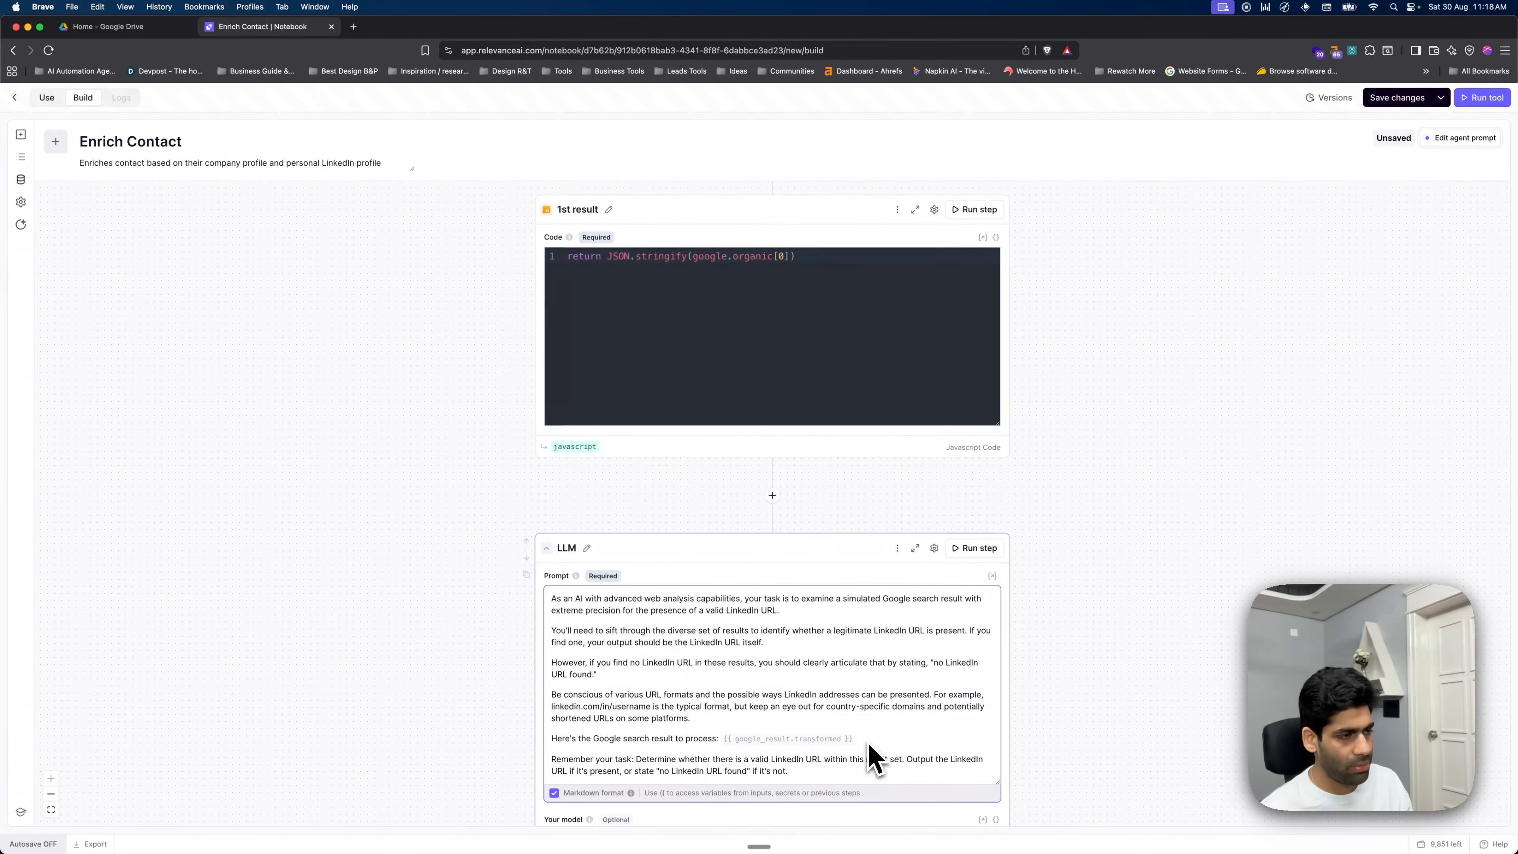
pyautogui.scroll(-3, 873, 701)
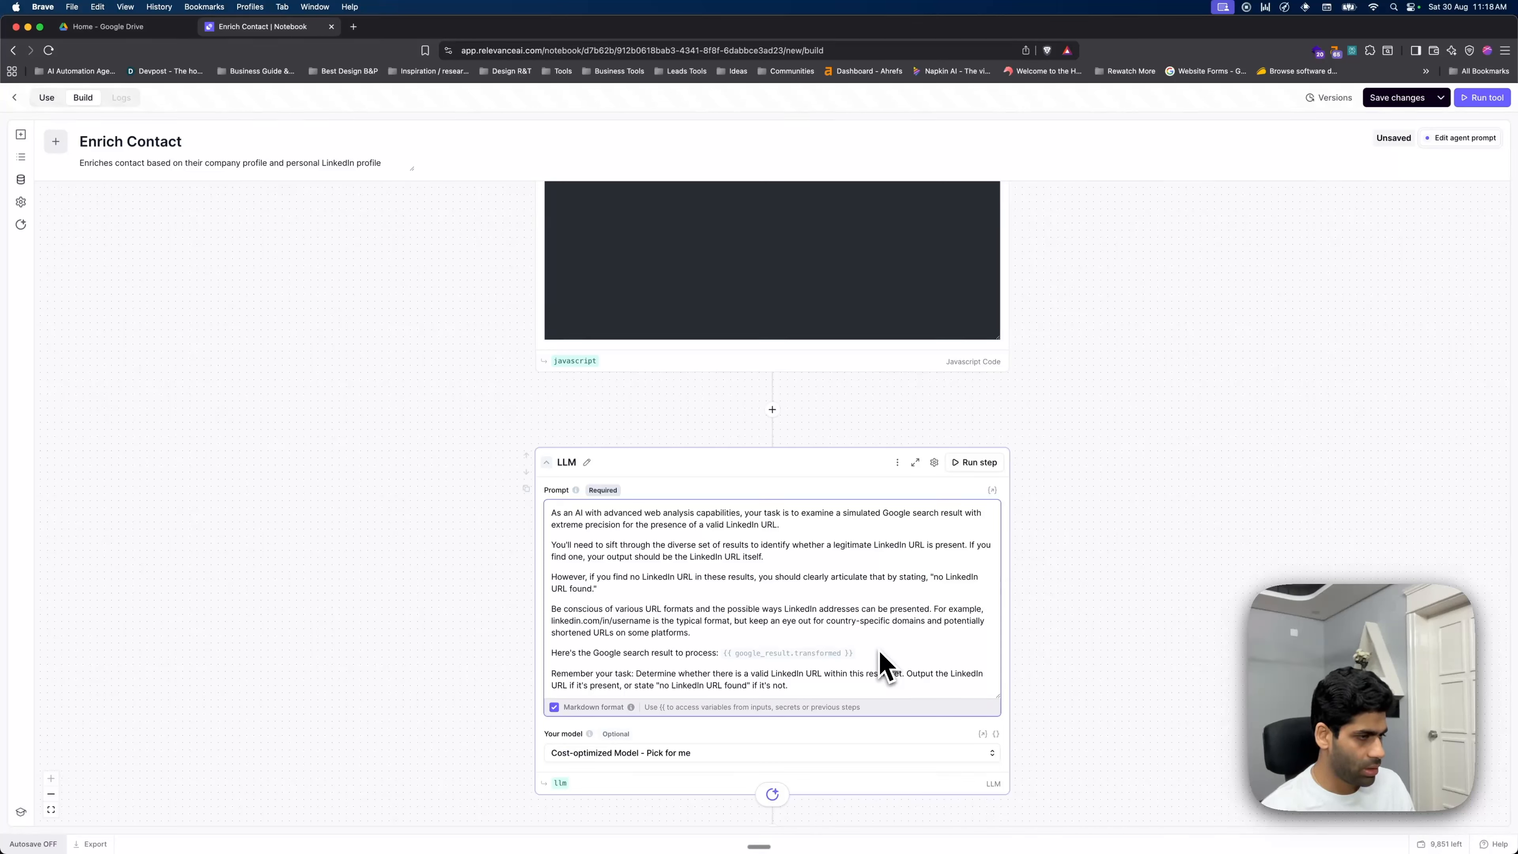
pyautogui.press('BackSpace')
pyautogui.write('{{goo')
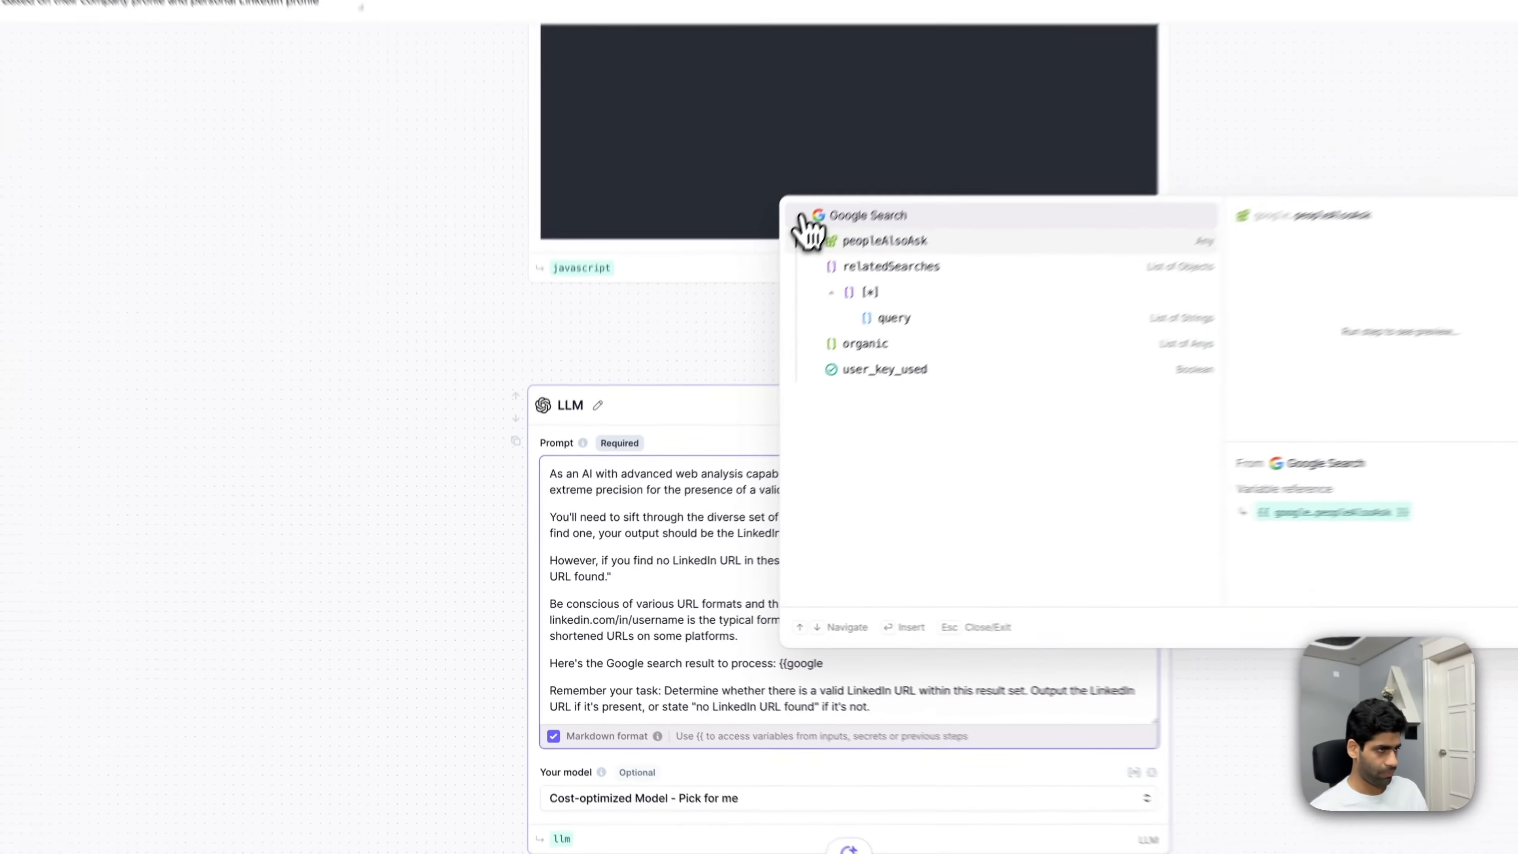
pyautogui.click(736, 322)
pyautogui.press('Escape')
pyautogui.scroll(10, 786, 272)
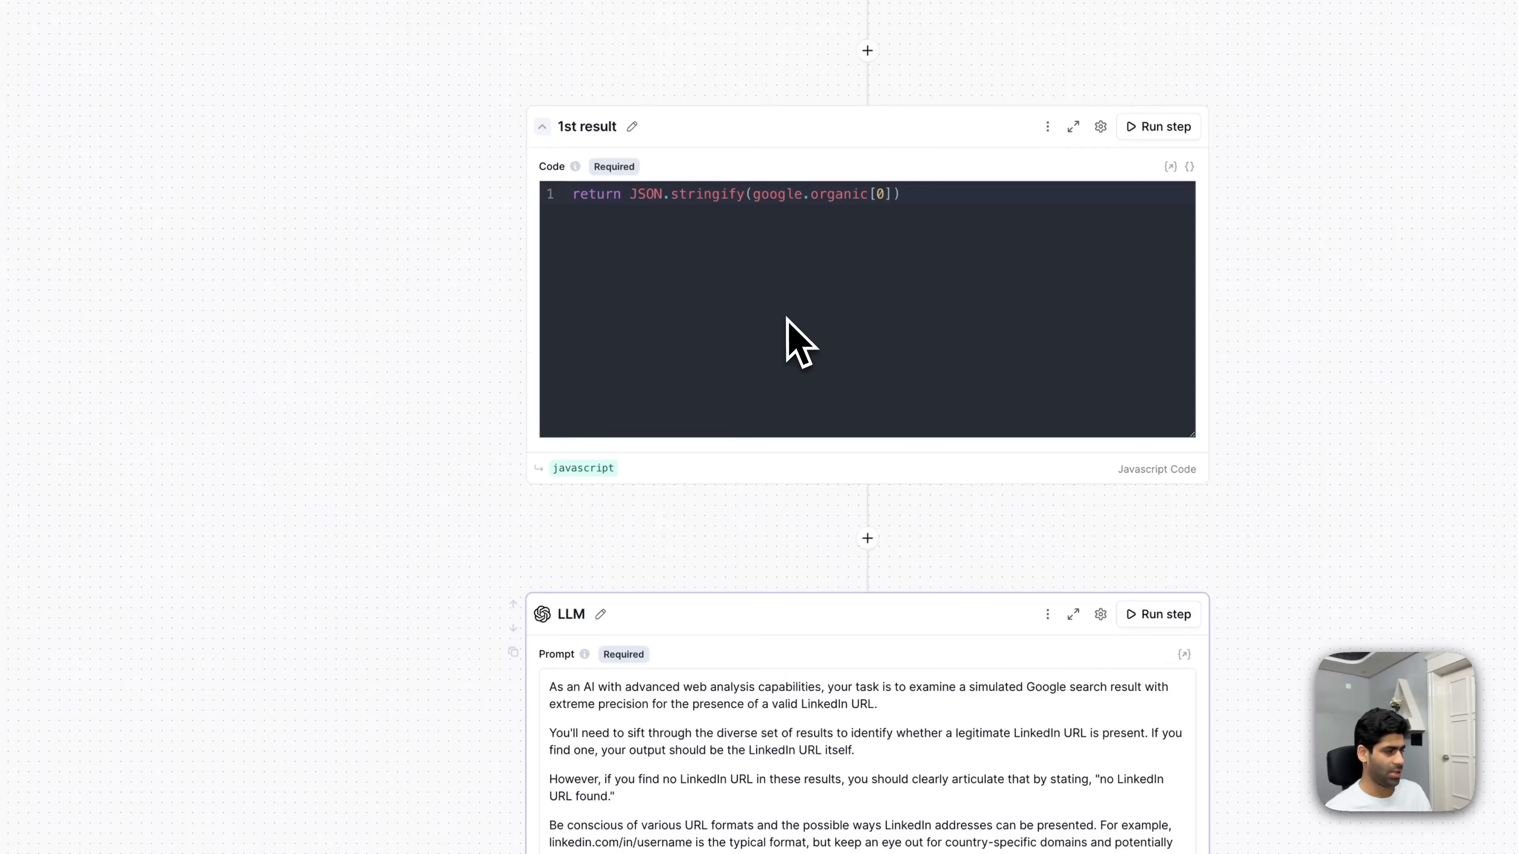
# - Rename the code step's output to search_result1 and the search step's output to google_search
pyautogui.click(574, 372)
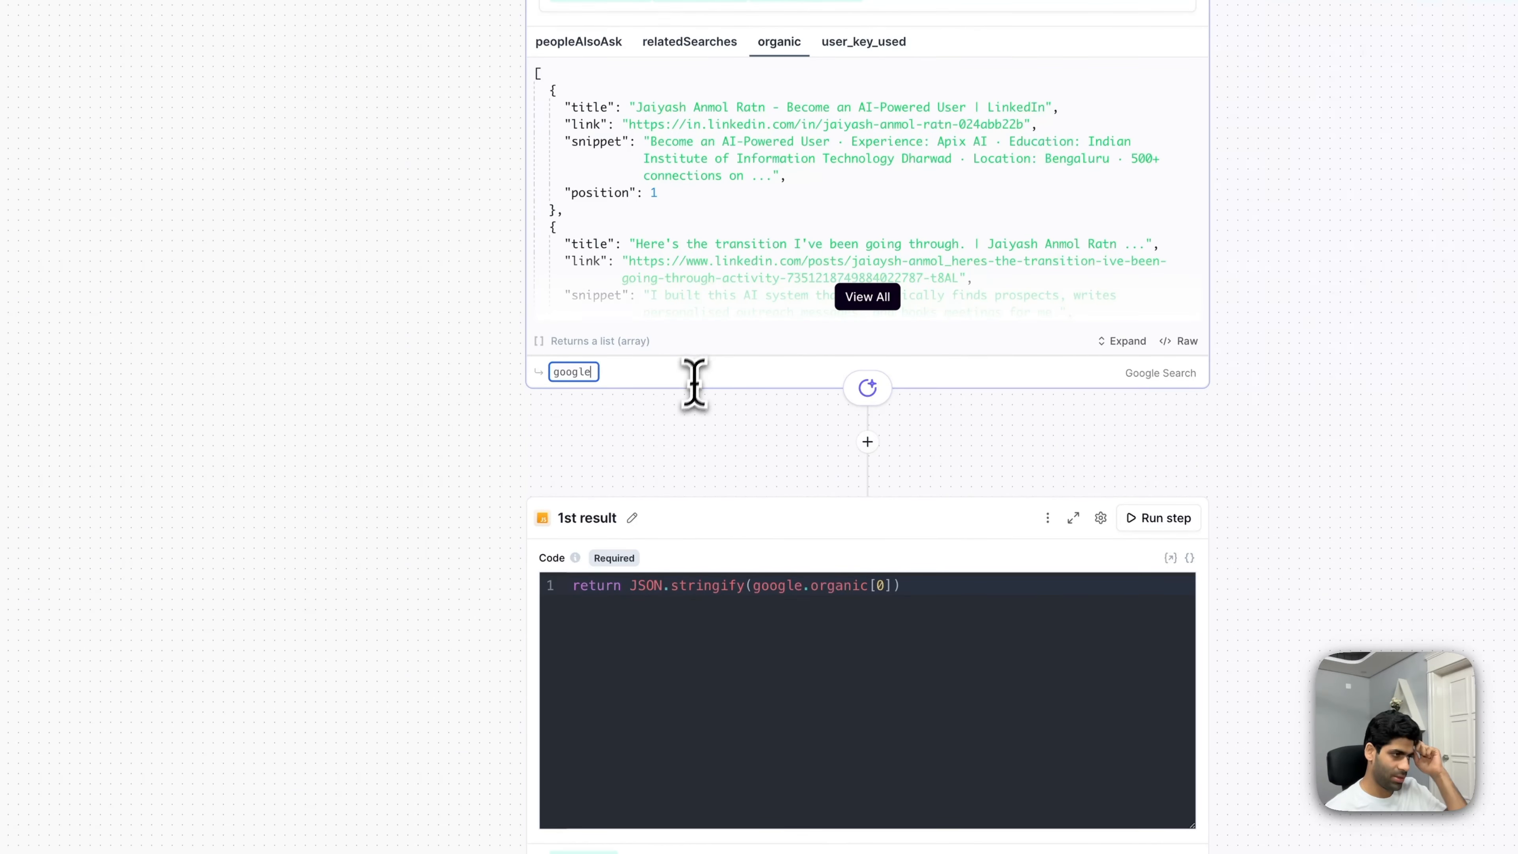
pyautogui.click(651, 758)
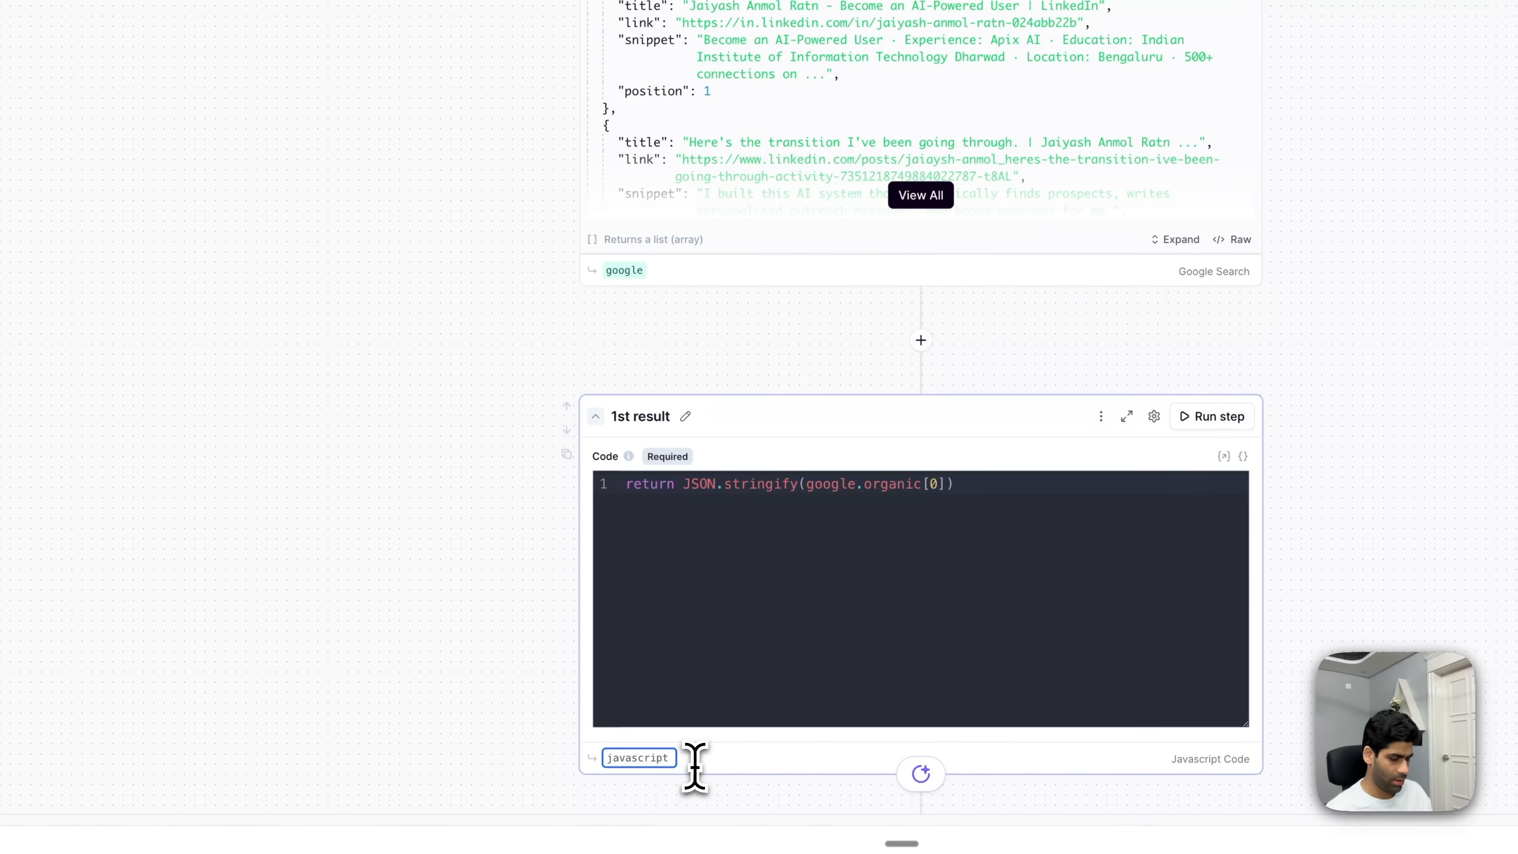
pyautogui.write('result')
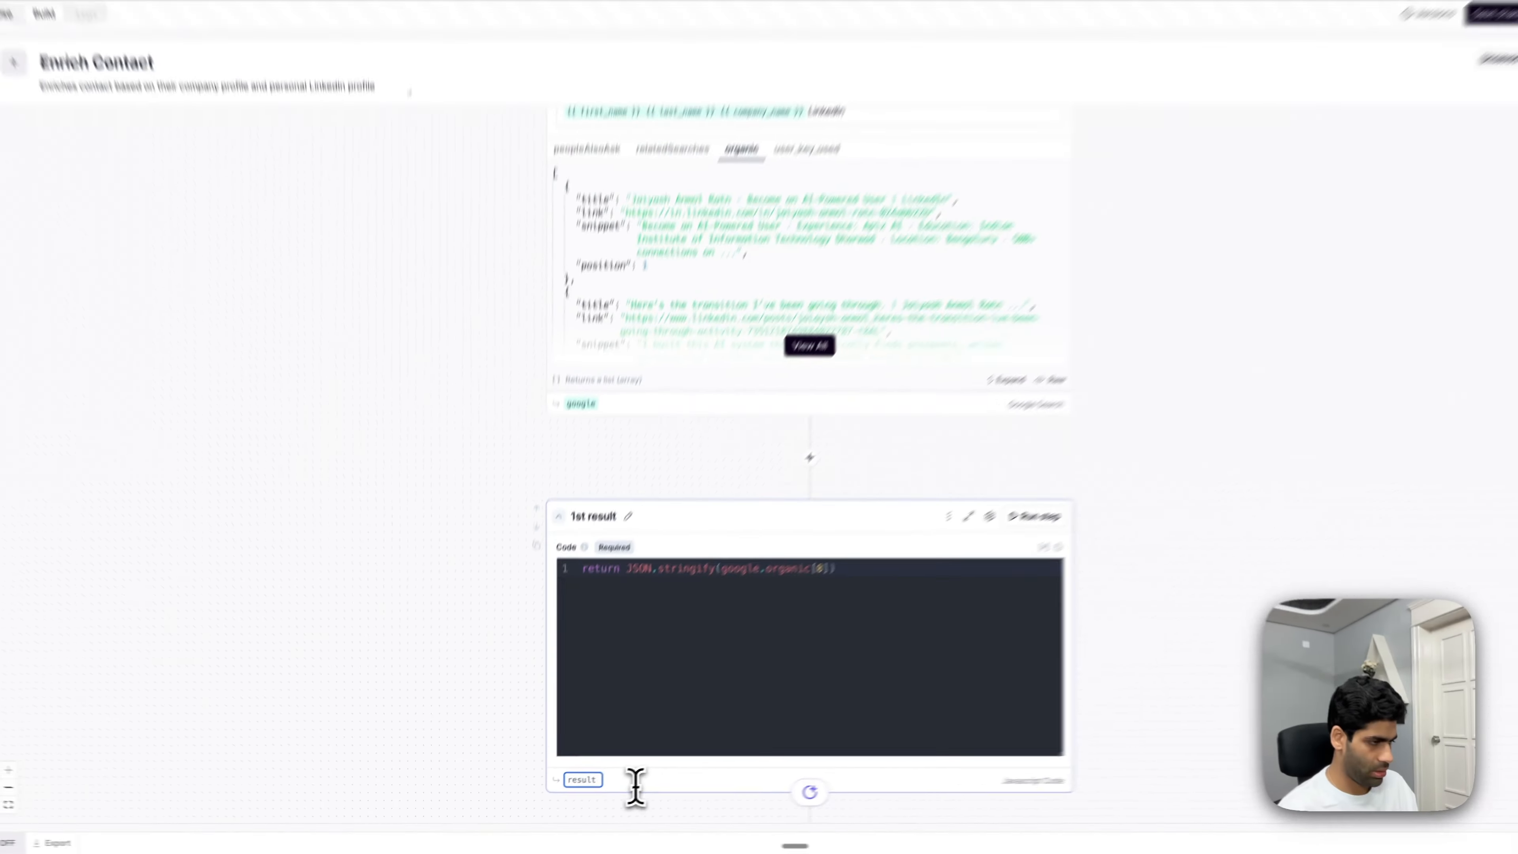
pyautogui.press('BackSpace')
pyautogui.press('BackSpace')
pyautogui.press('BackSpace')
pyautogui.press('BackSpace')
pyautogui.press('BackSpace')
pyautogui.press('BackSpace')
pyautogui.write('search_')
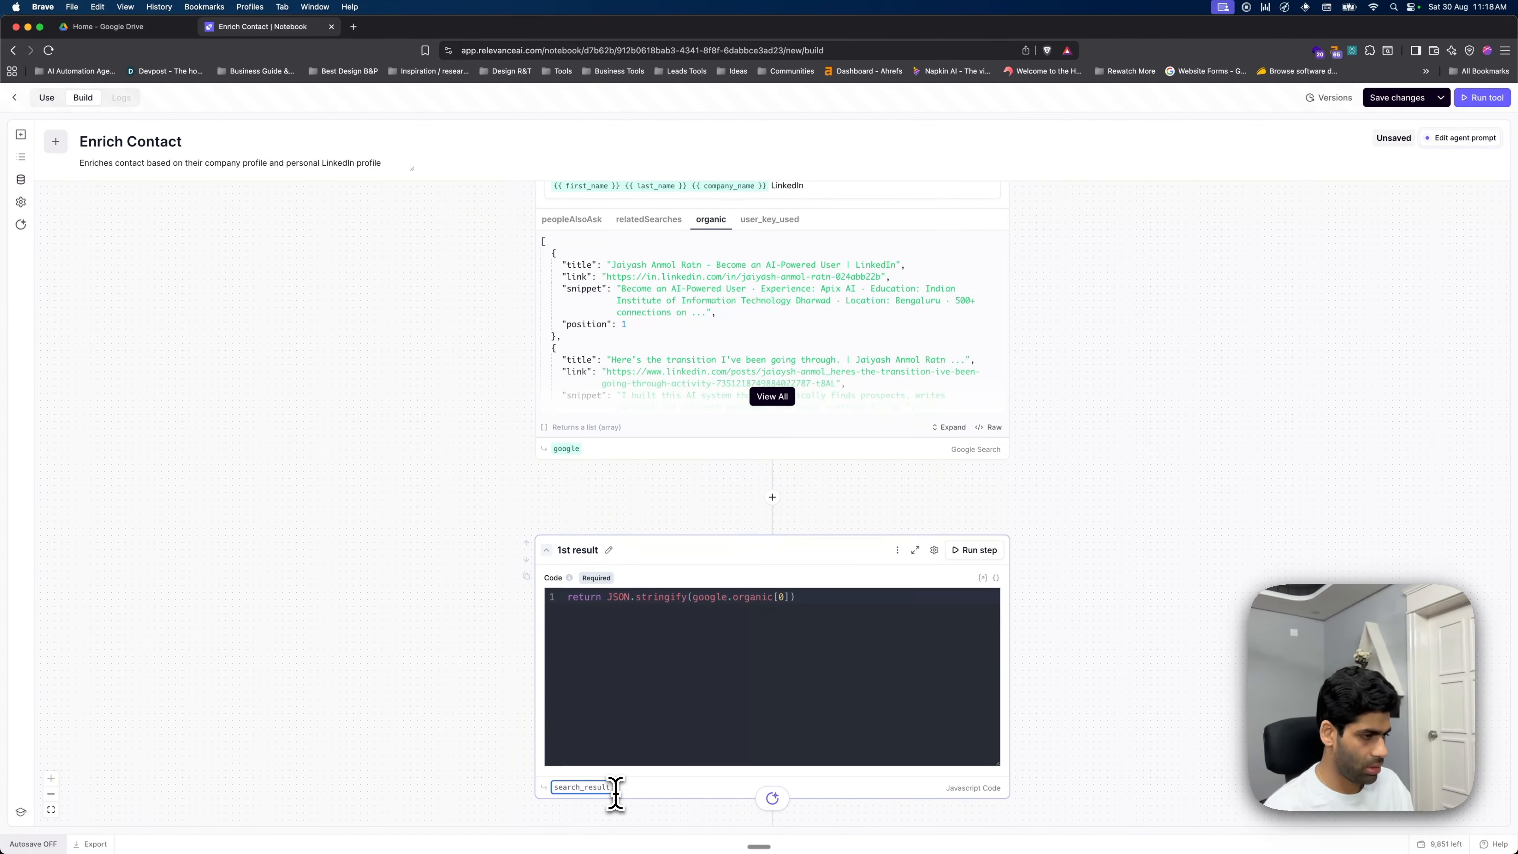
pyautogui.click(473, 497)
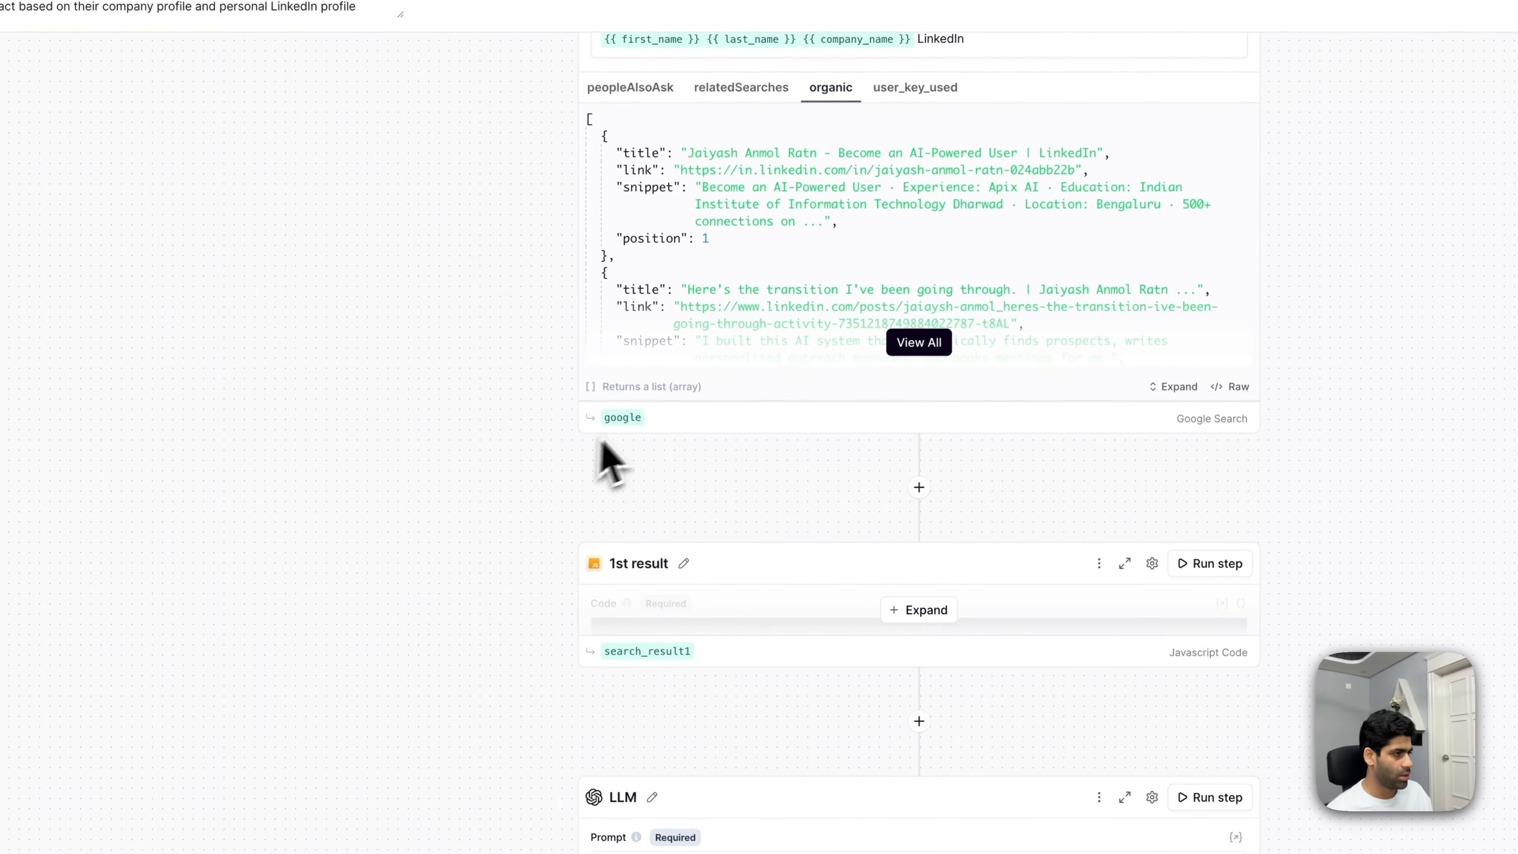
pyautogui.click(626, 419)
pyautogui.scroll(2, 837, 419)
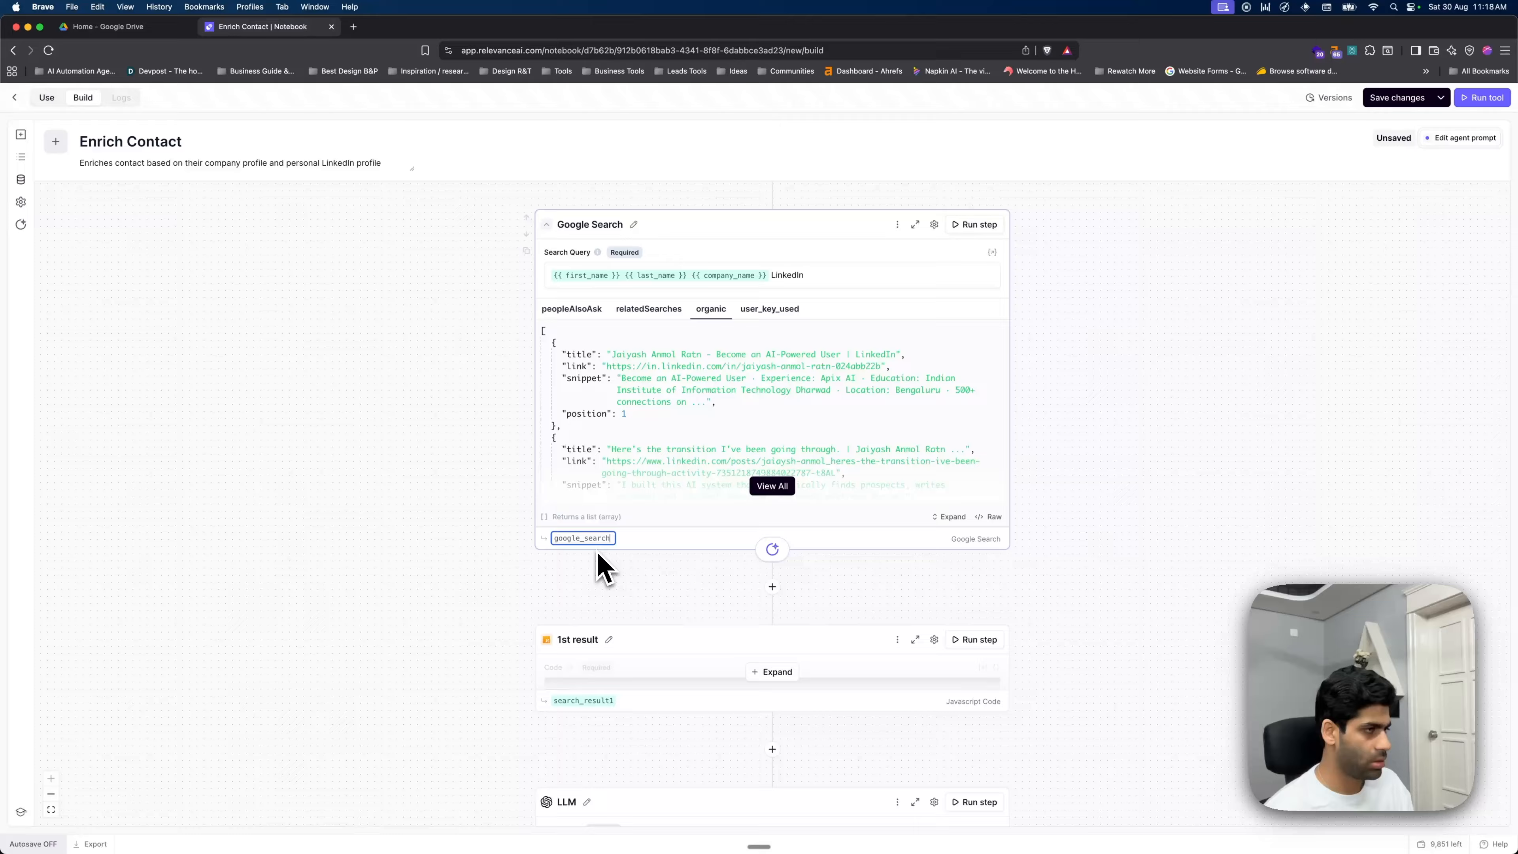
pyautogui.click(636, 578)
# - Expand the Google Search step and rerun it
pyautogui.scroll(-2, 768, 531)
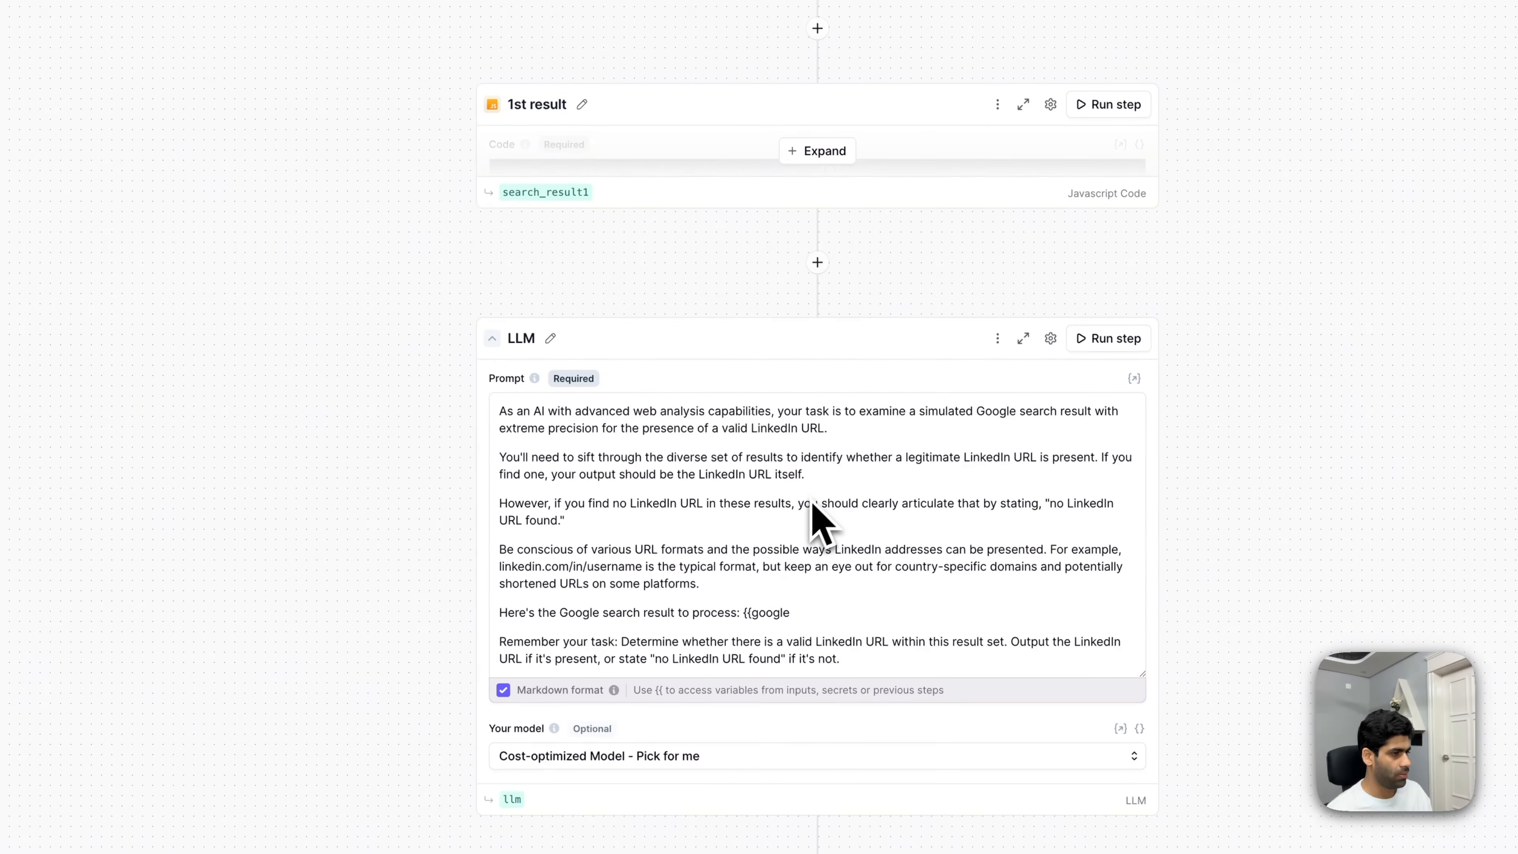
pyautogui.scroll(-1, 814, 505)
pyautogui.click(807, 557)
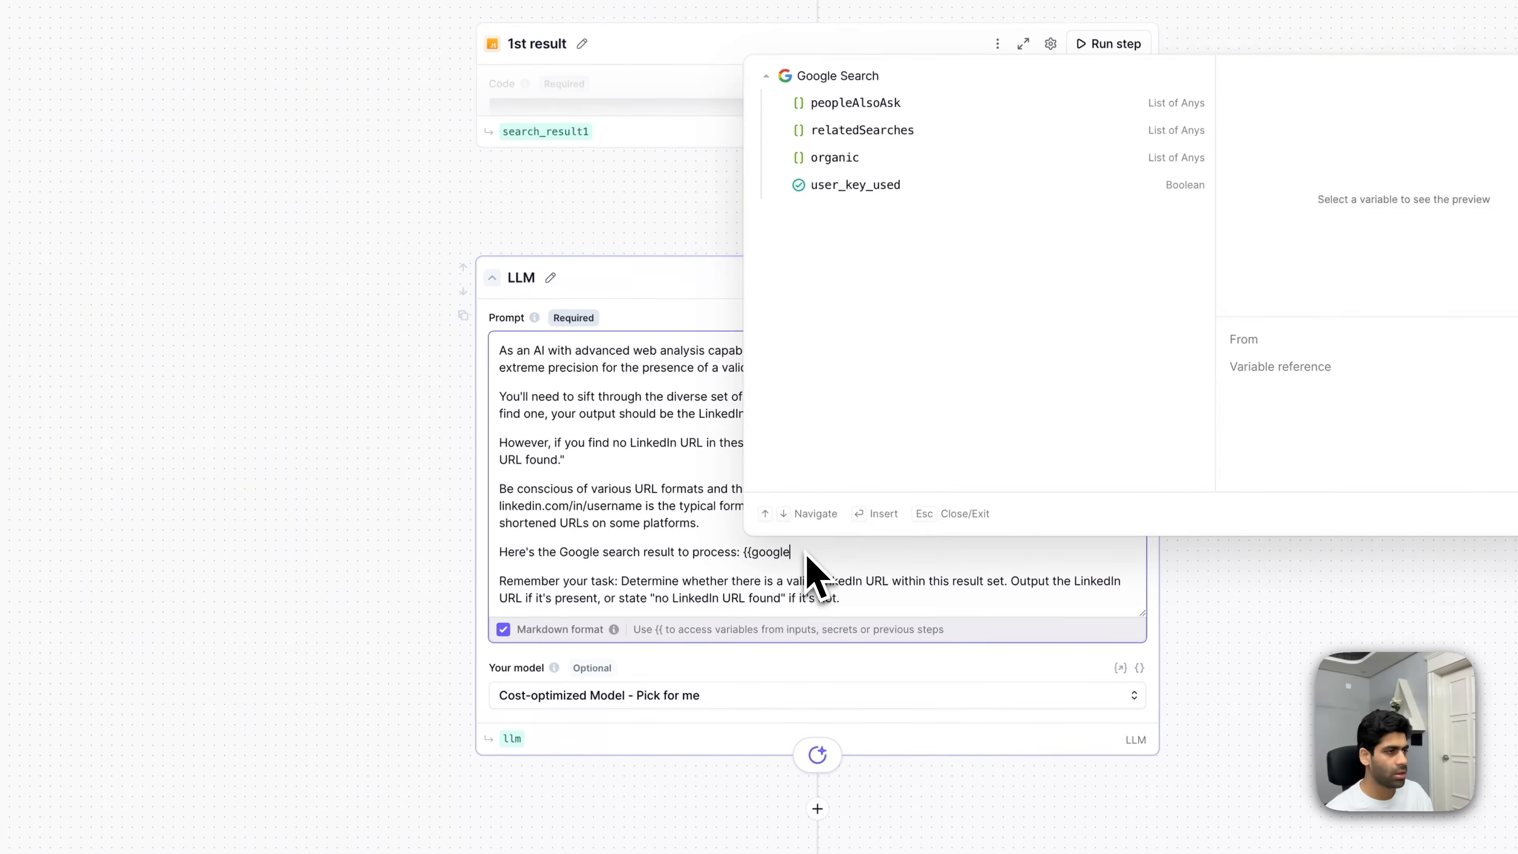
pyautogui.scroll(10, 492, 299)
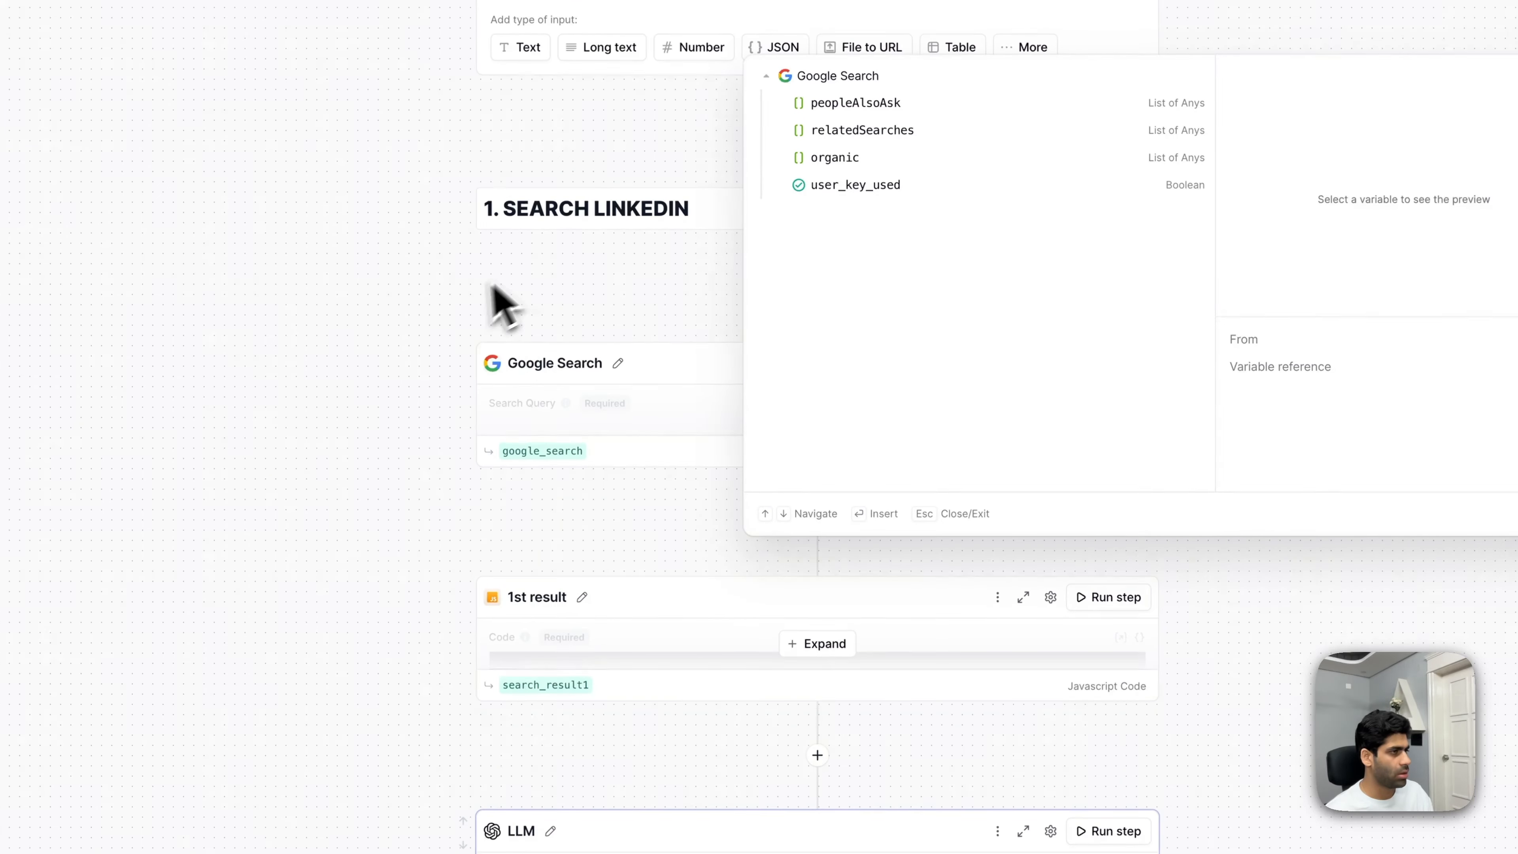
pyautogui.click(373, 397)
pyautogui.click(737, 616)
pyautogui.scroll(-2, 748, 670)
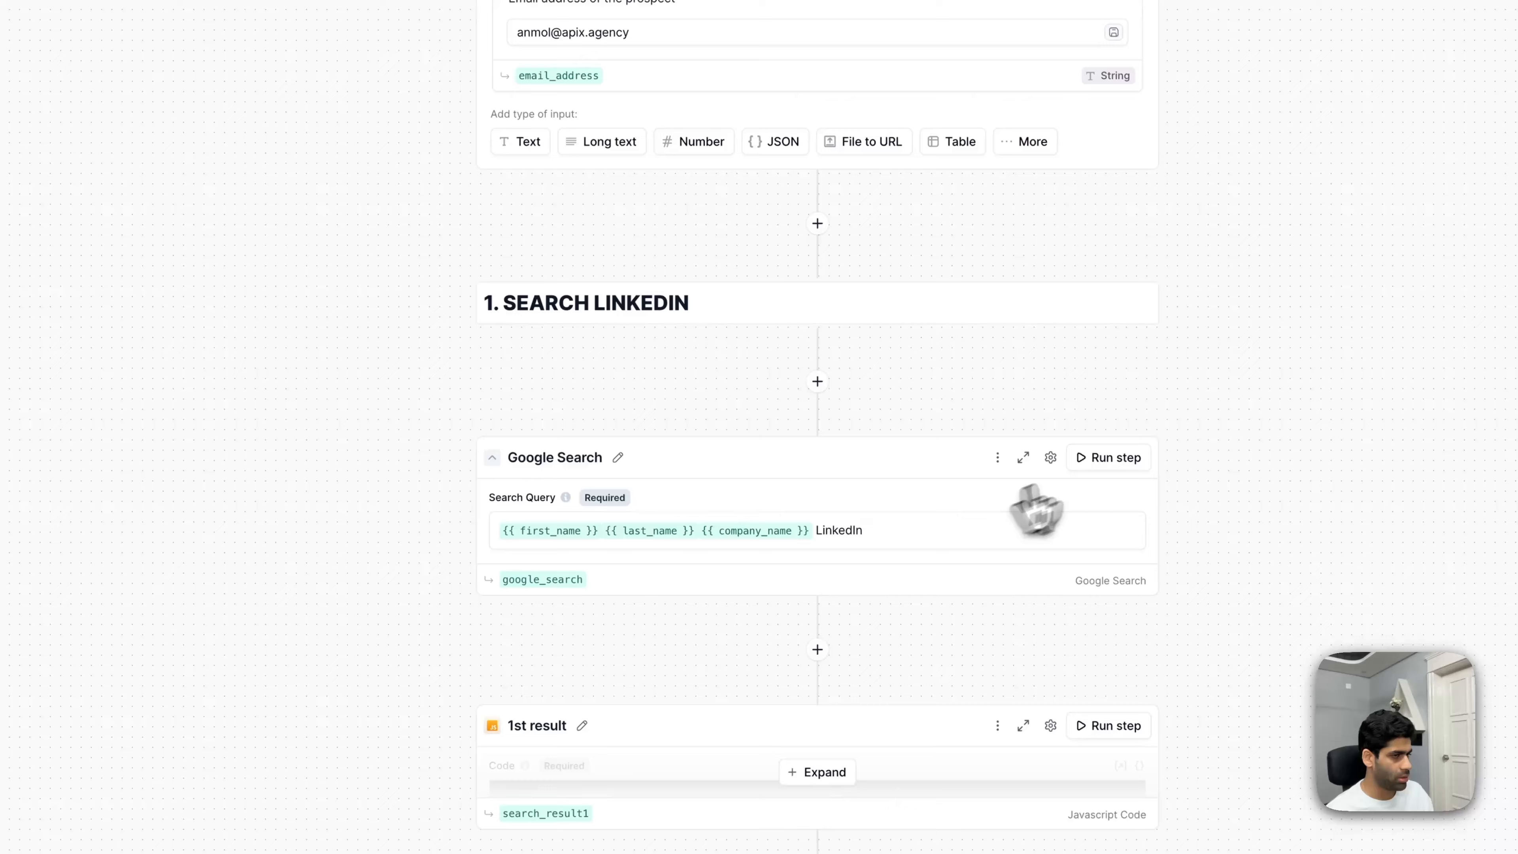
pyautogui.click(1106, 459)
pyautogui.scroll(-4, 959, 594)
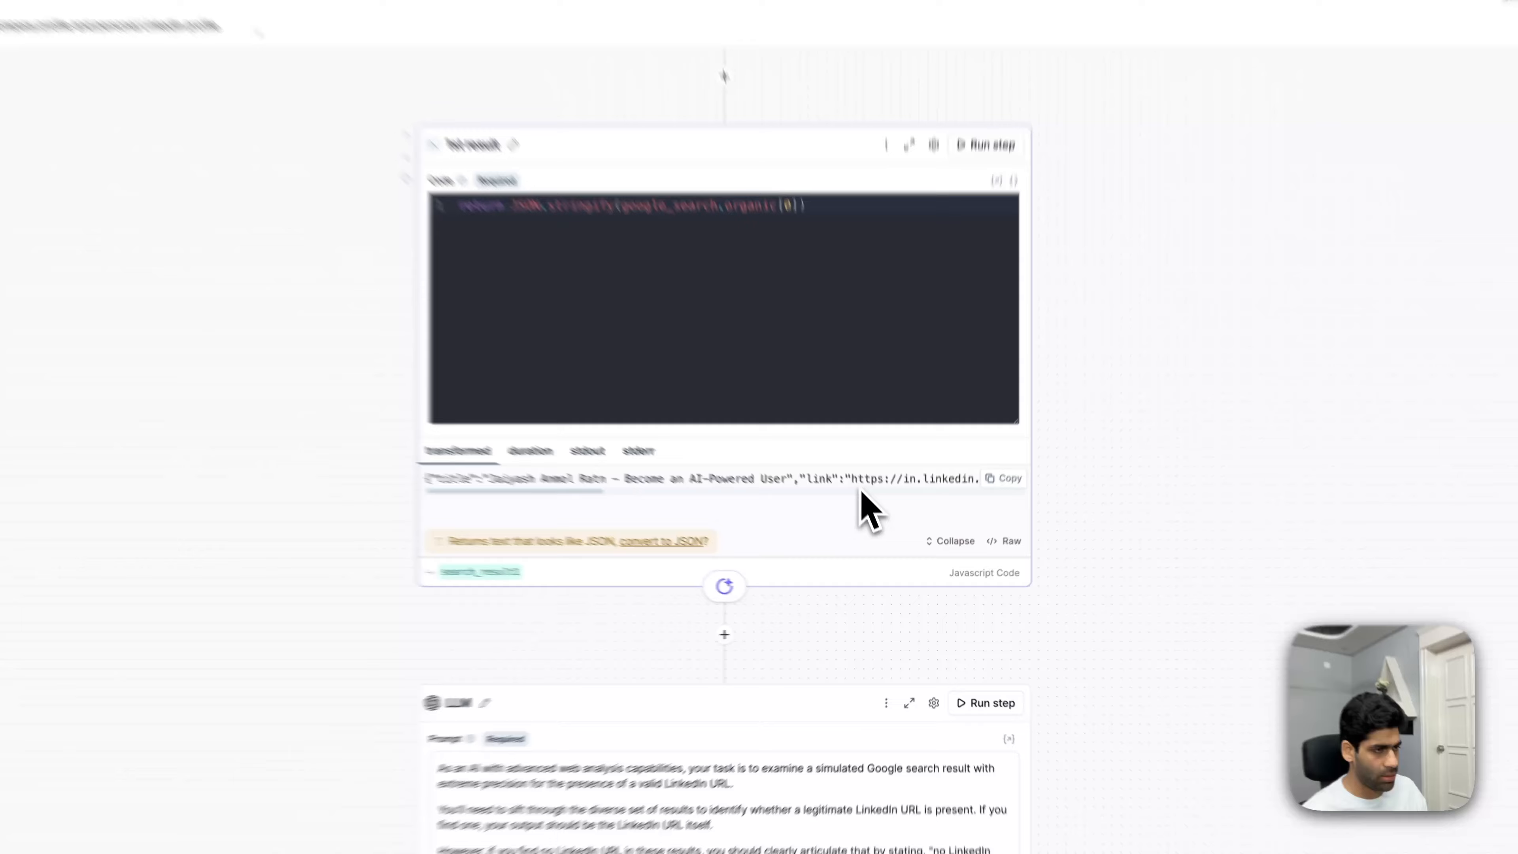
# - Replace the unfinished google reference with {{ search_result1.transformed }} from the 1st result output
pyautogui.scroll(-3, 854, 497)
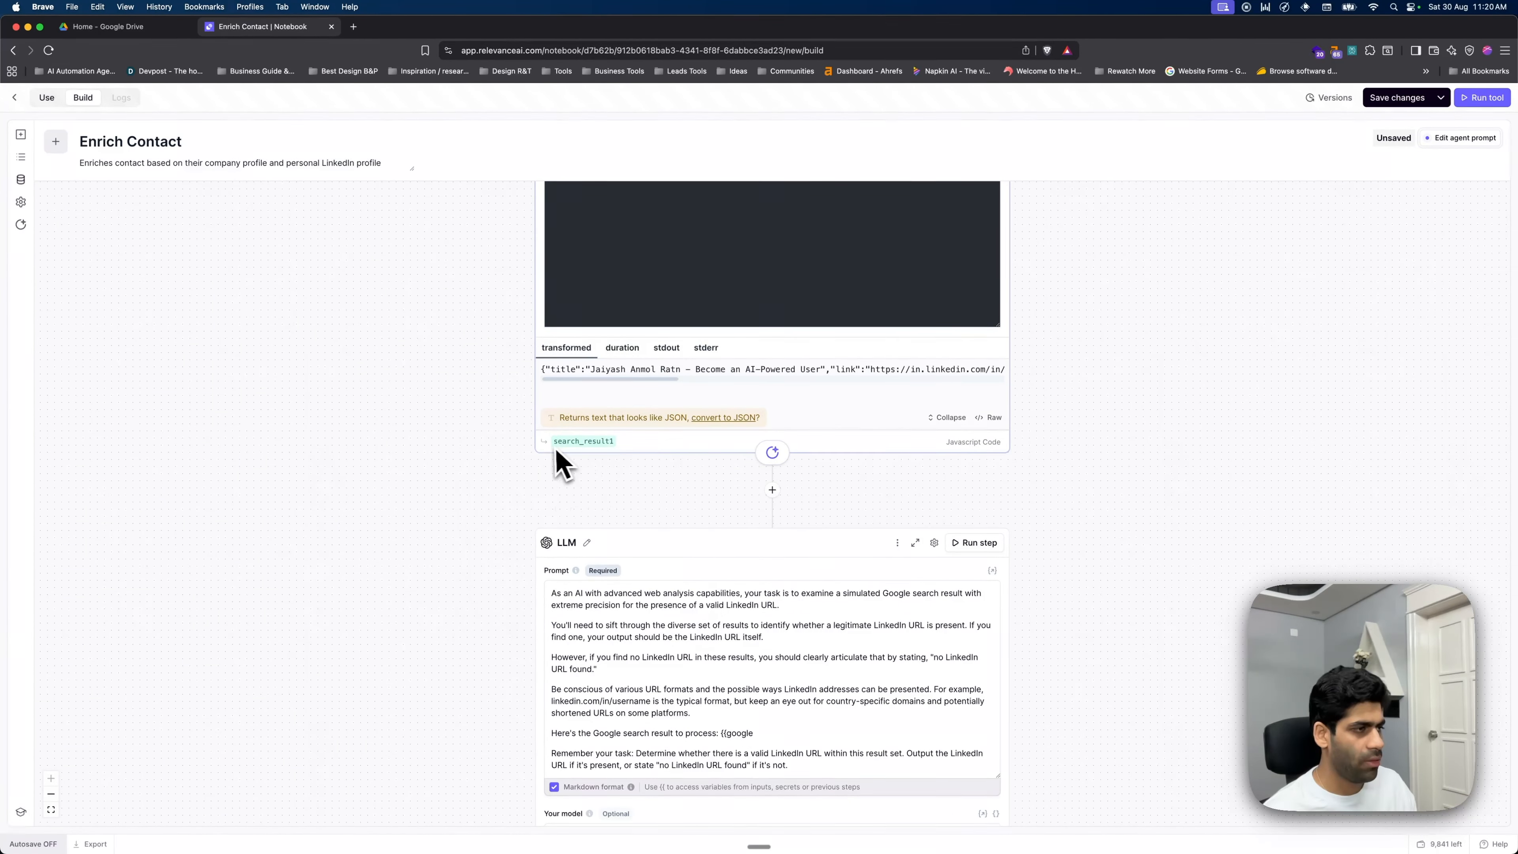
pyautogui.moveTo(560, 455)
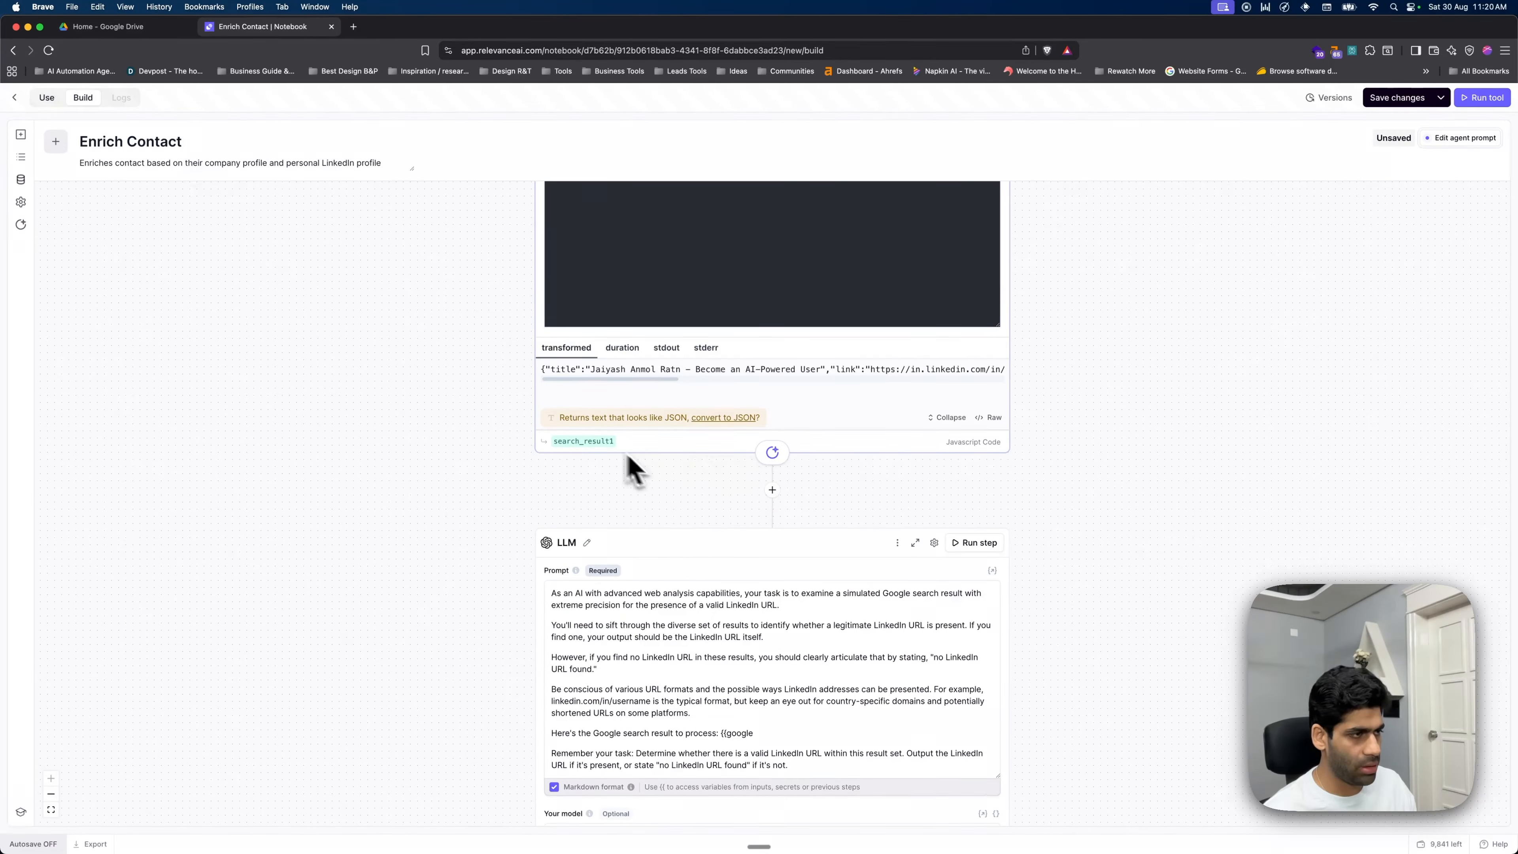
pyautogui.scroll(-4, 775, 542)
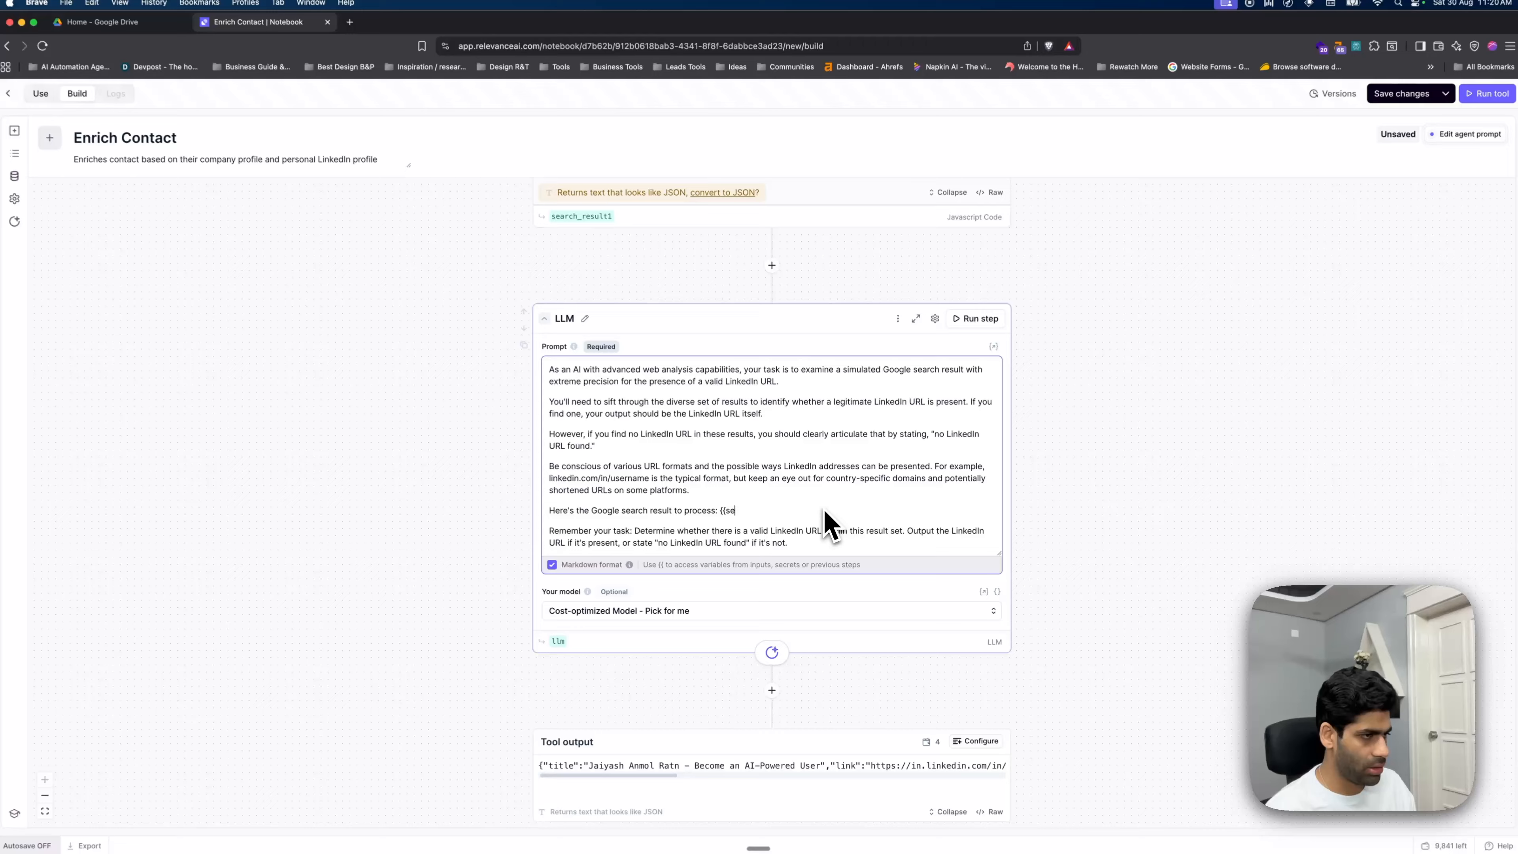
pyautogui.write('{search')
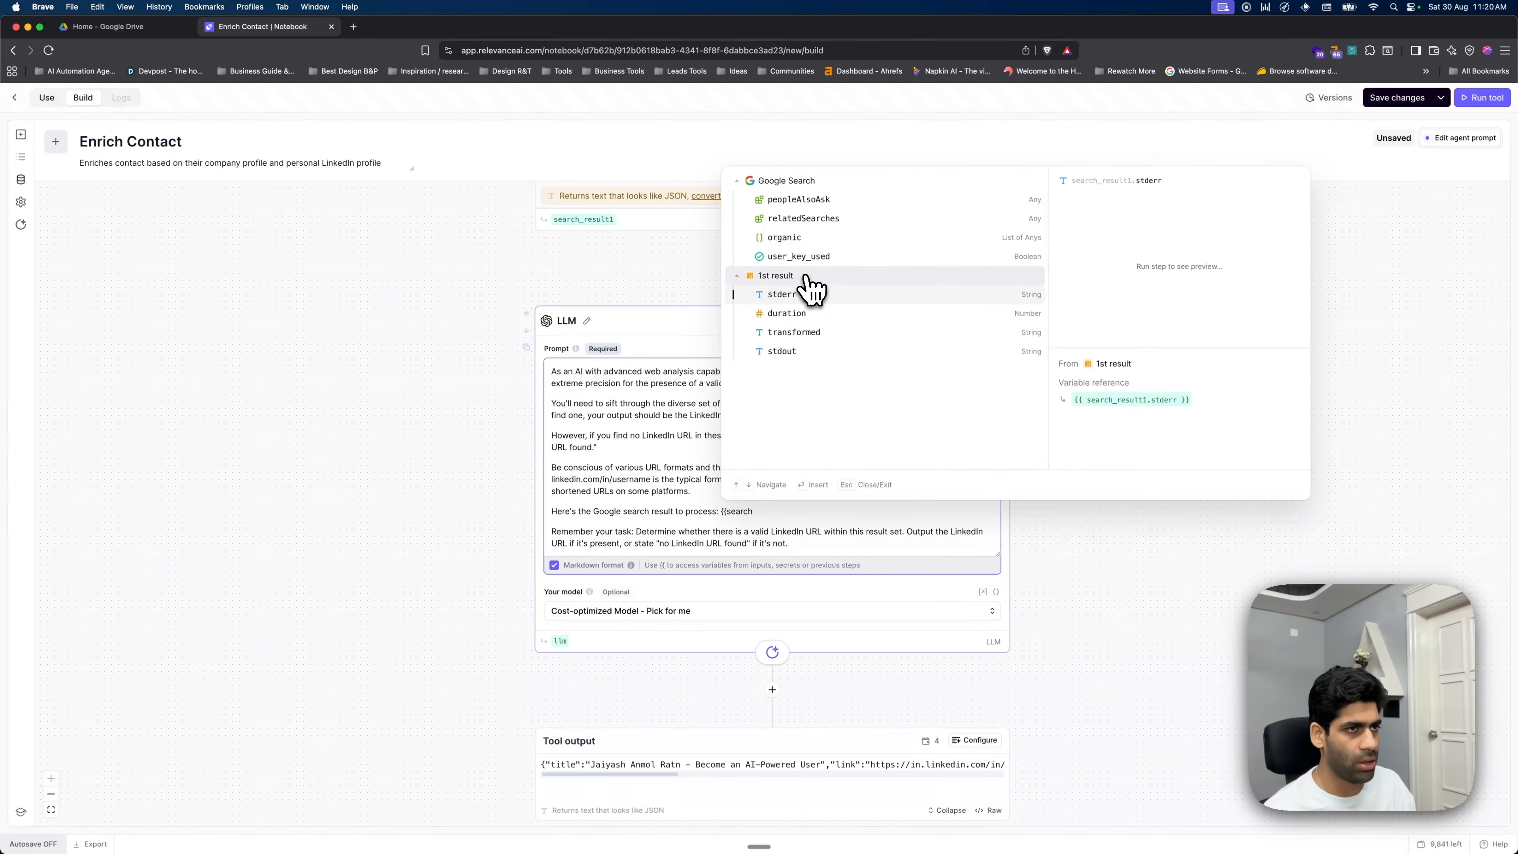
pyautogui.click(842, 338)
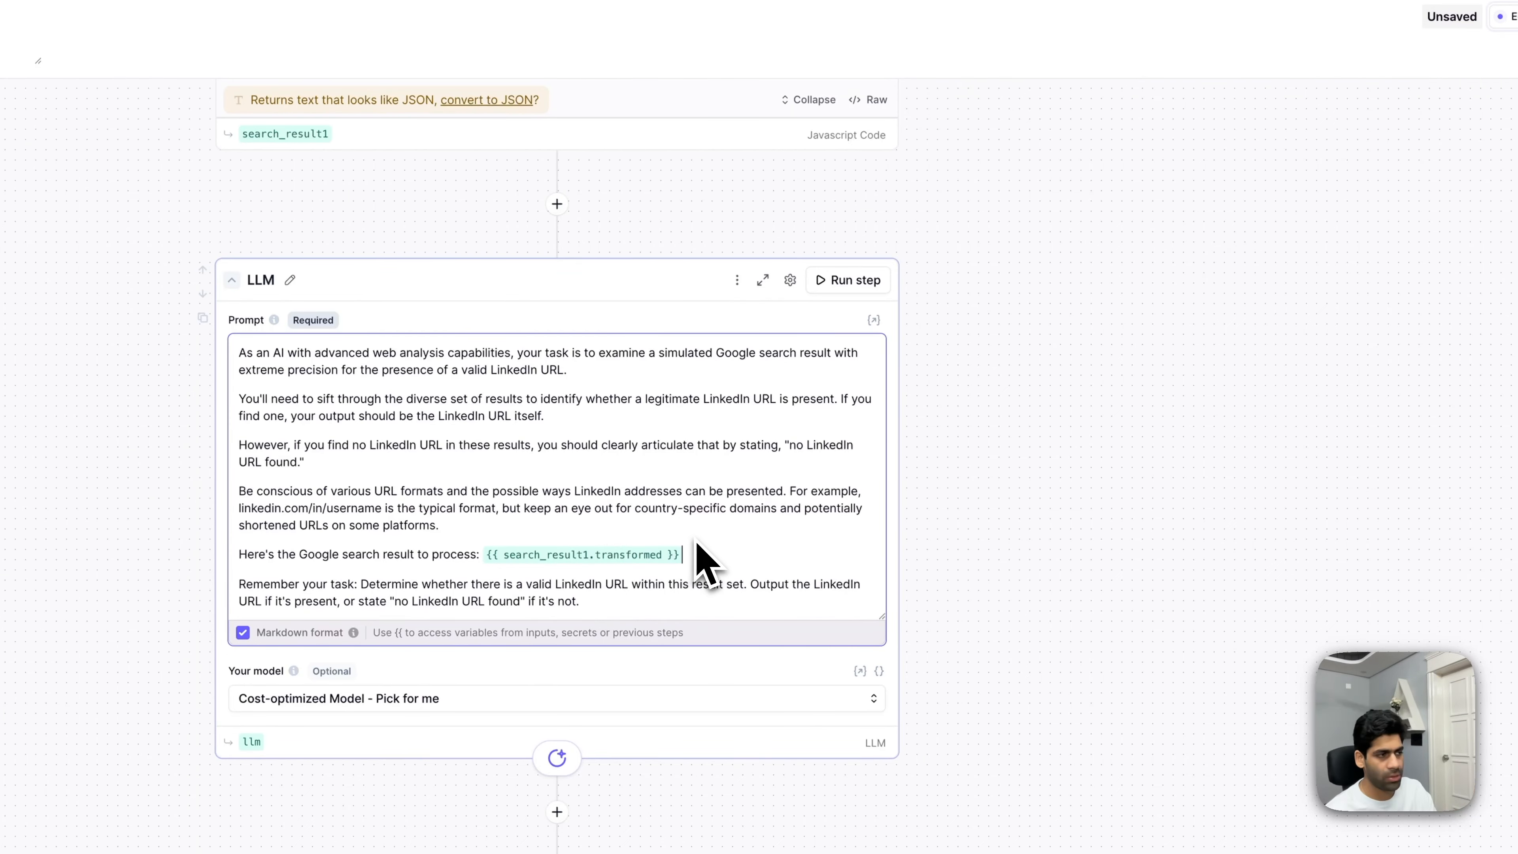
pyautogui.scroll(-2, 702, 562)
# - Run the LLM step and switch its model to GPT 5 mini (latest)
pyautogui.click(846, 202)
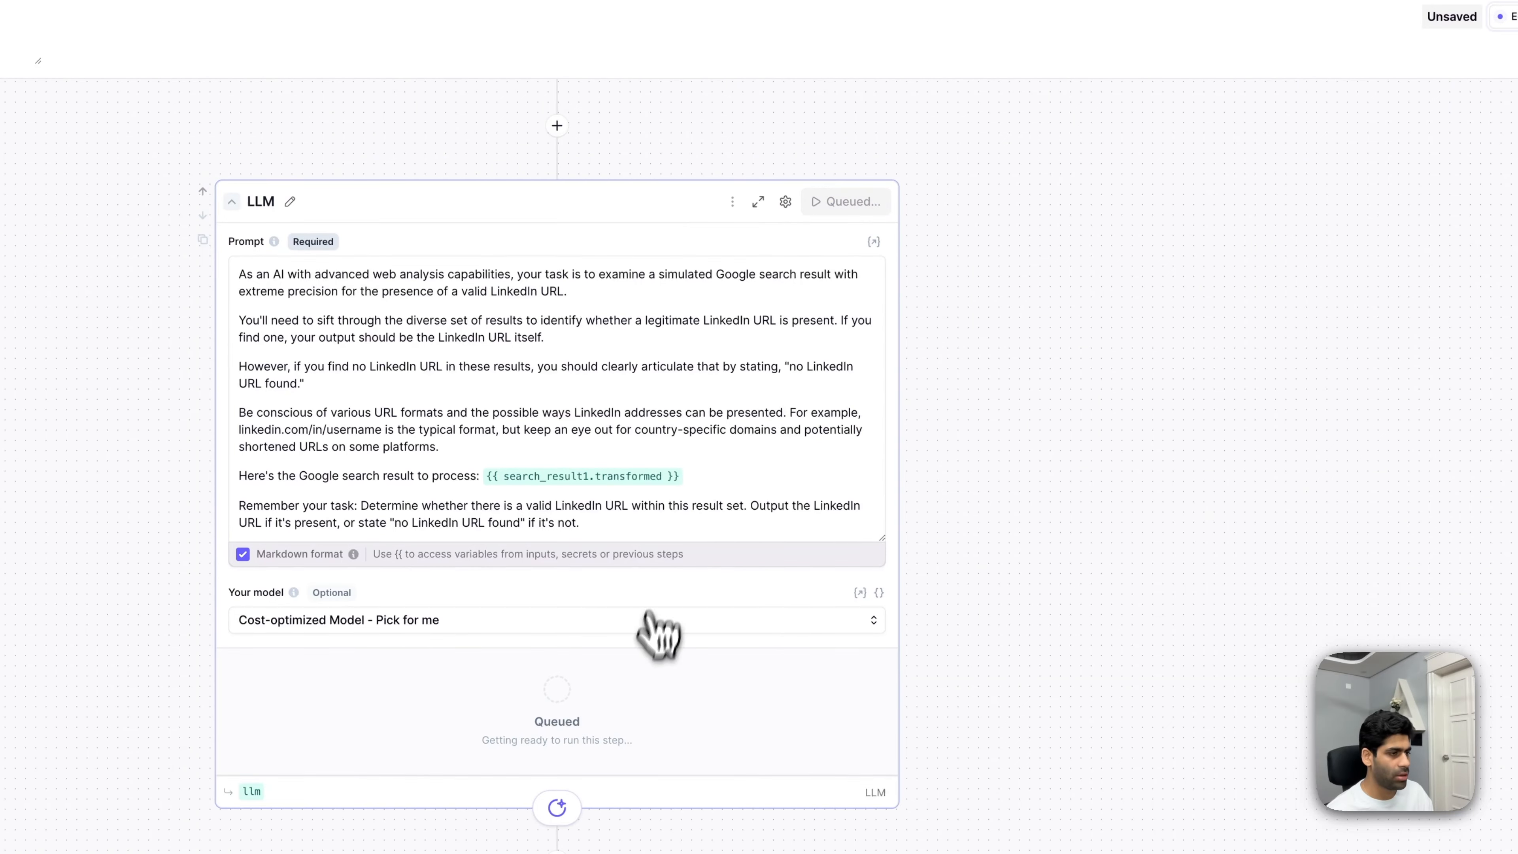
pyautogui.scroll(-2, 765, 663)
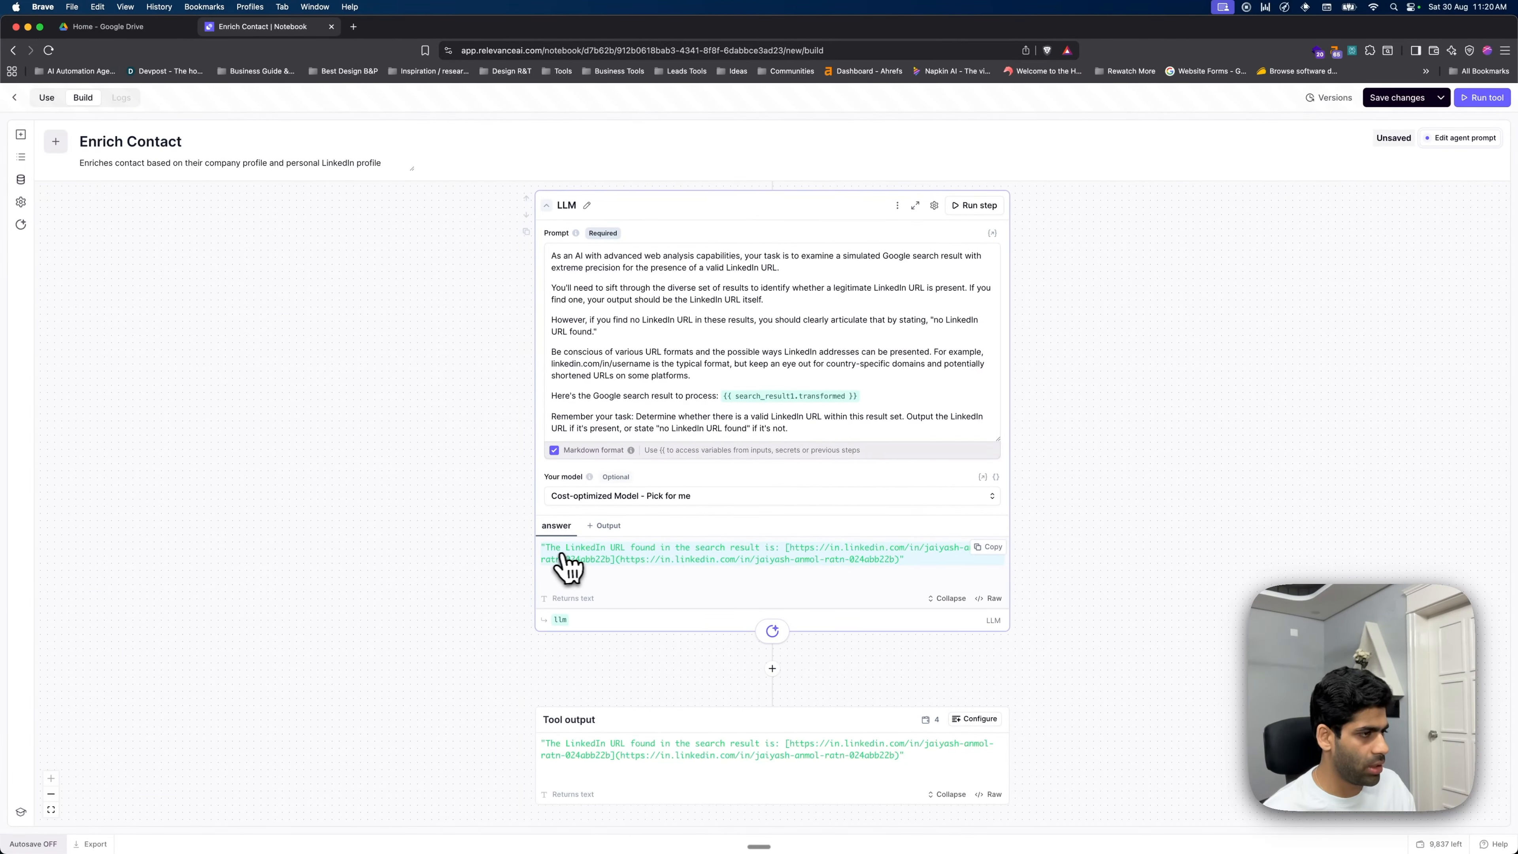
pyautogui.click(780, 498)
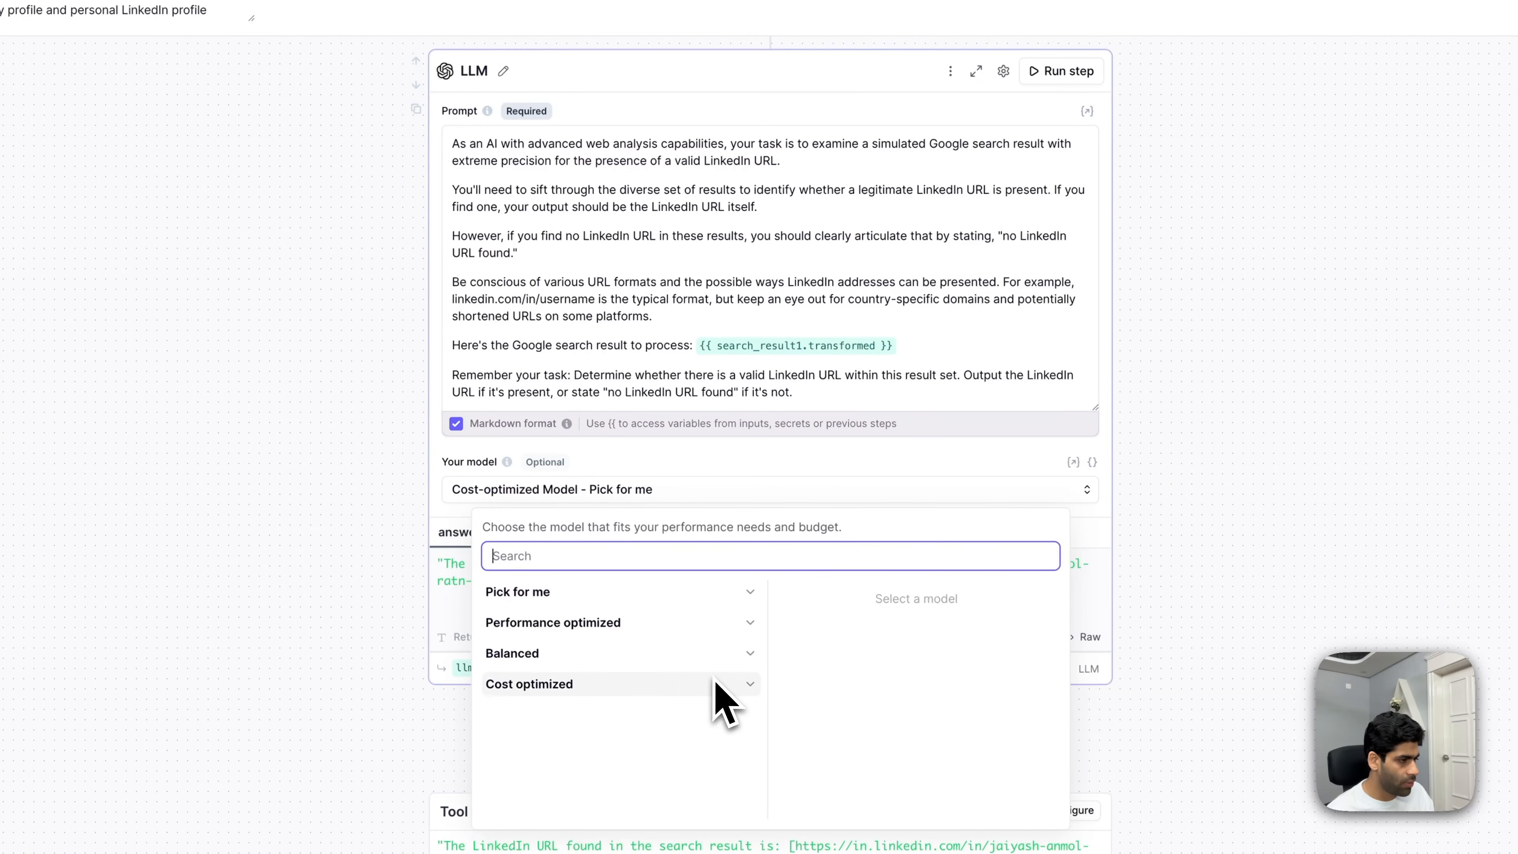
pyautogui.click(717, 658)
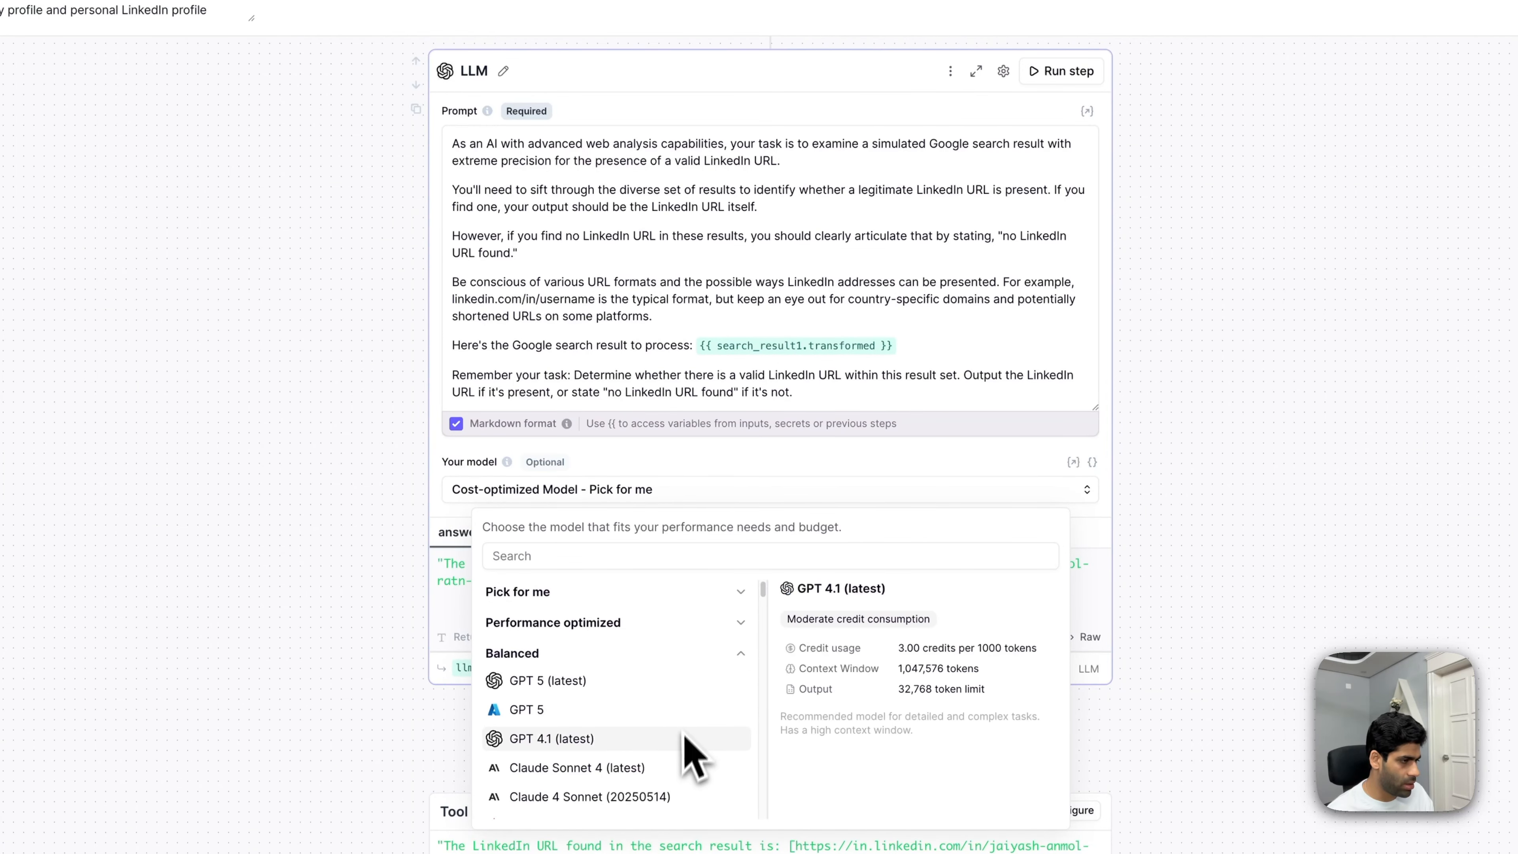
pyautogui.scroll(-5, 681, 706)
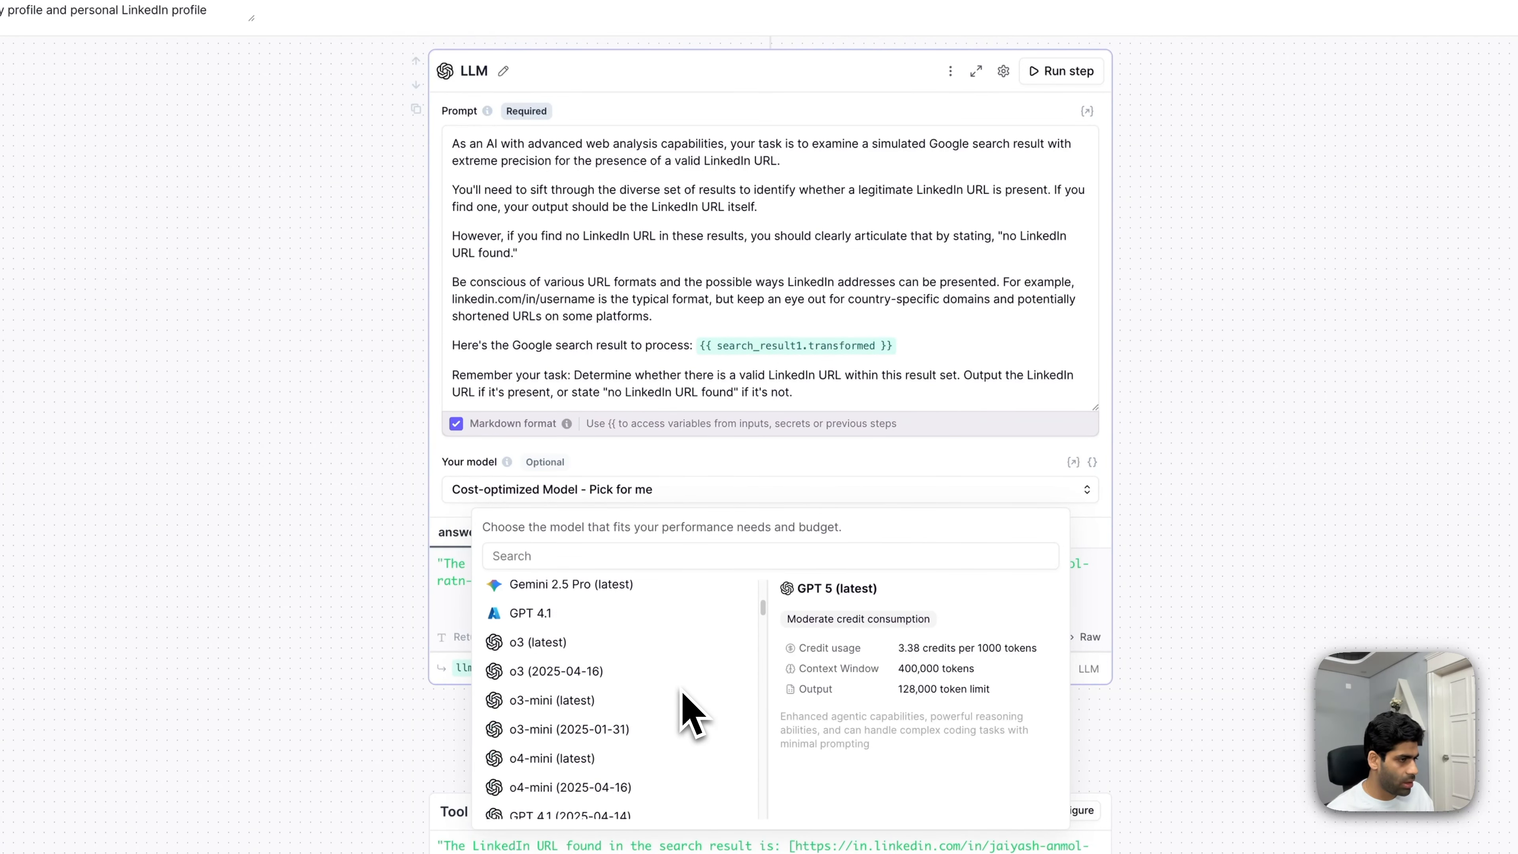
pyautogui.scroll(5, 663, 681)
pyautogui.click(693, 653)
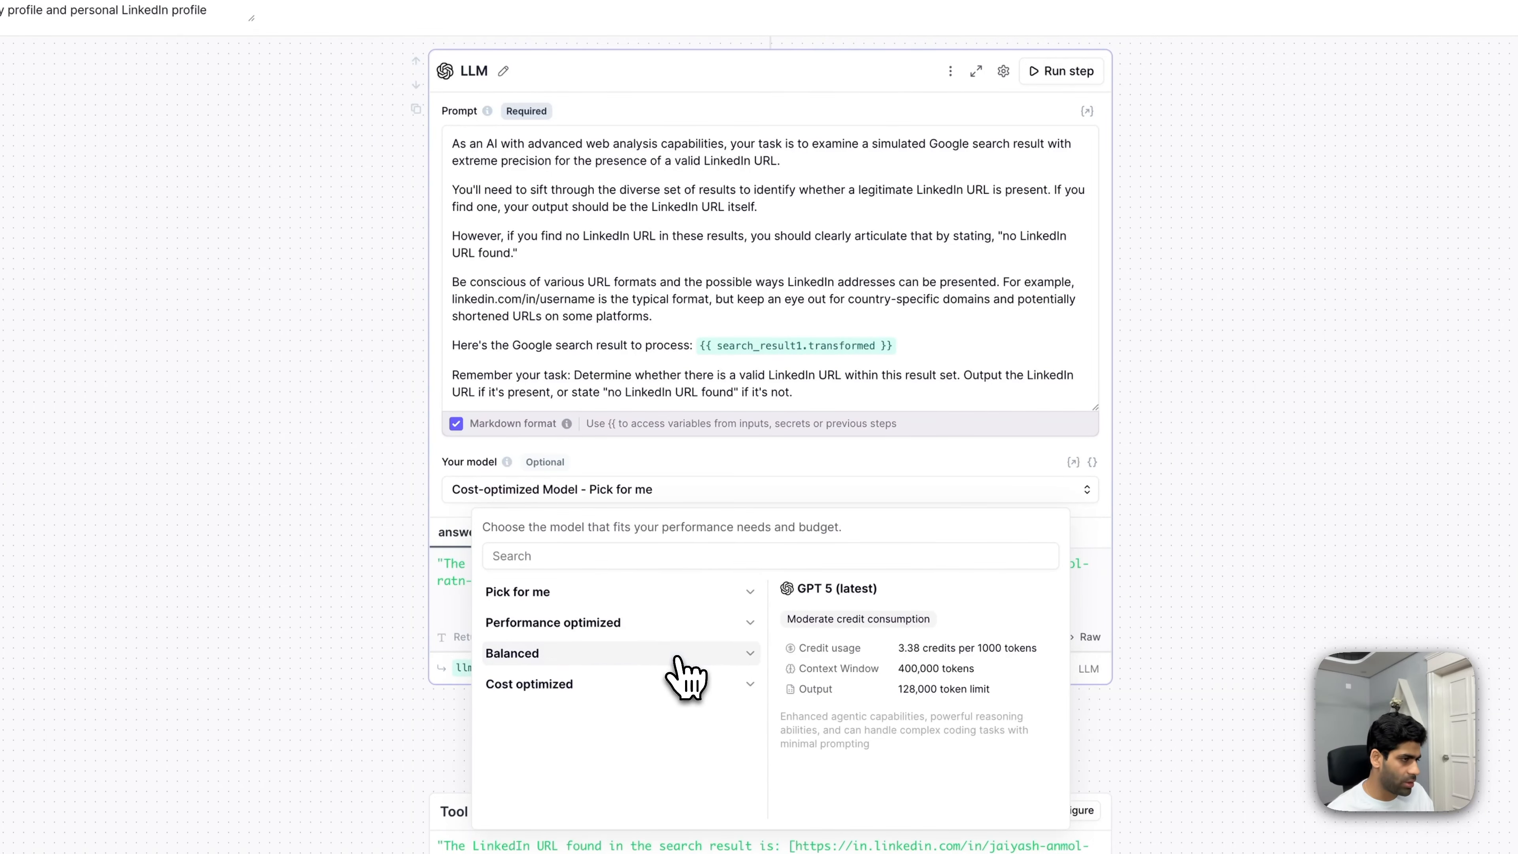
pyautogui.click(692, 625)
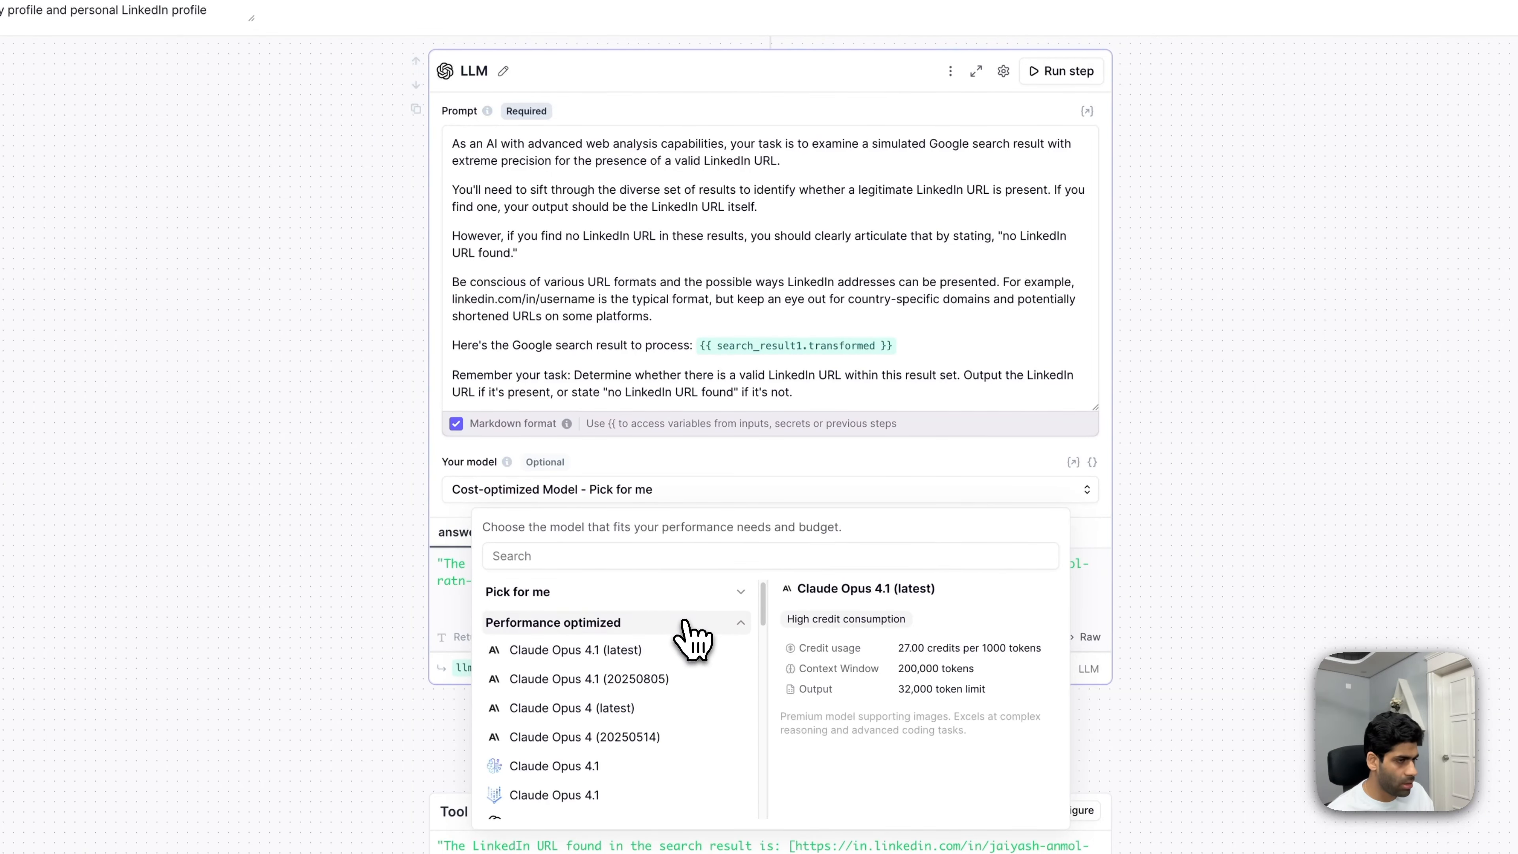
pyautogui.click(694, 623)
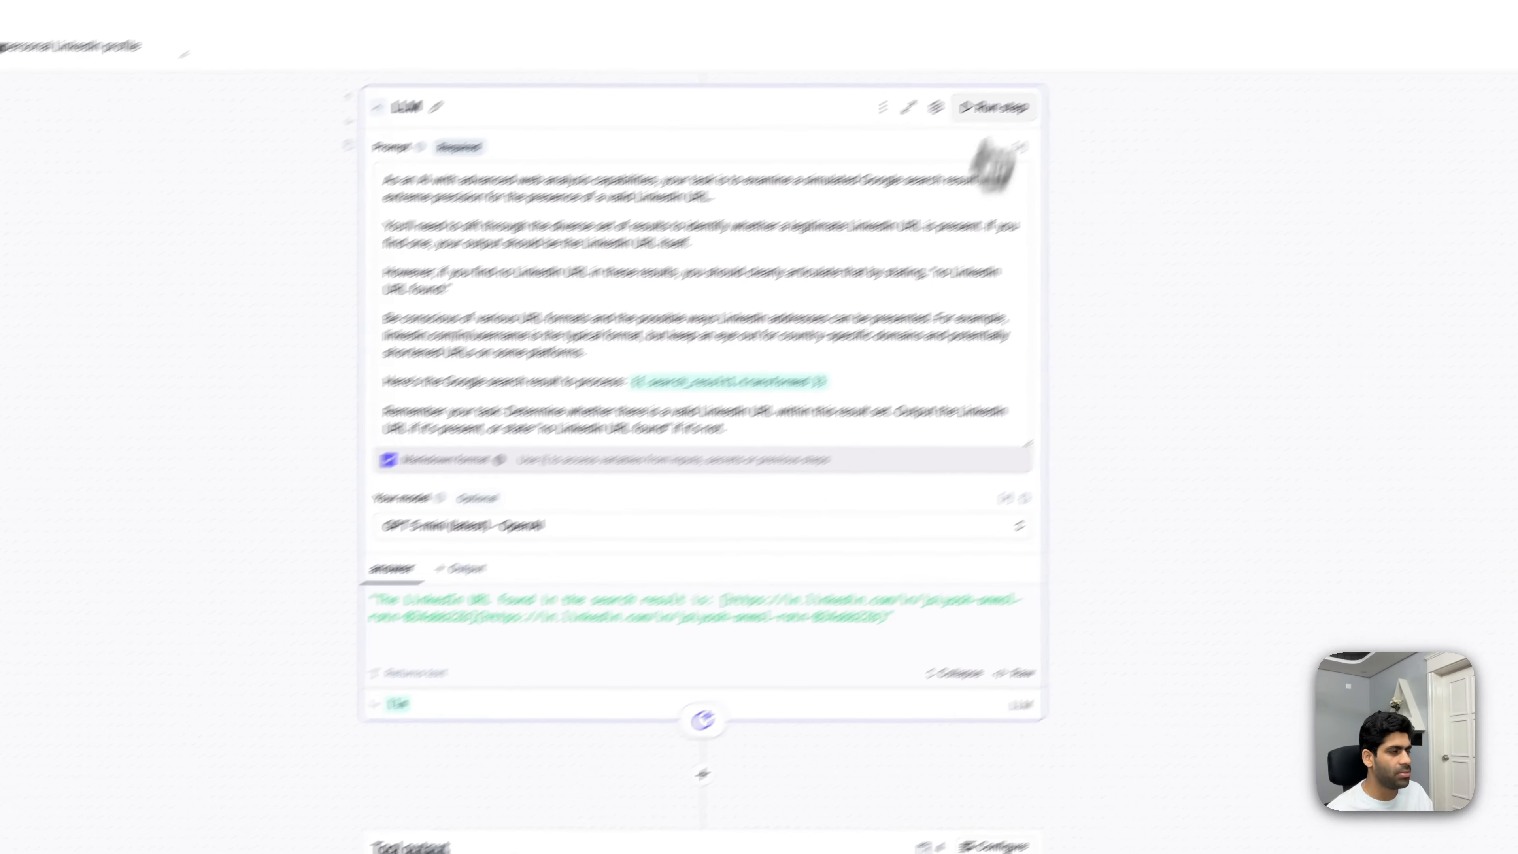
pyautogui.click(1075, 75)
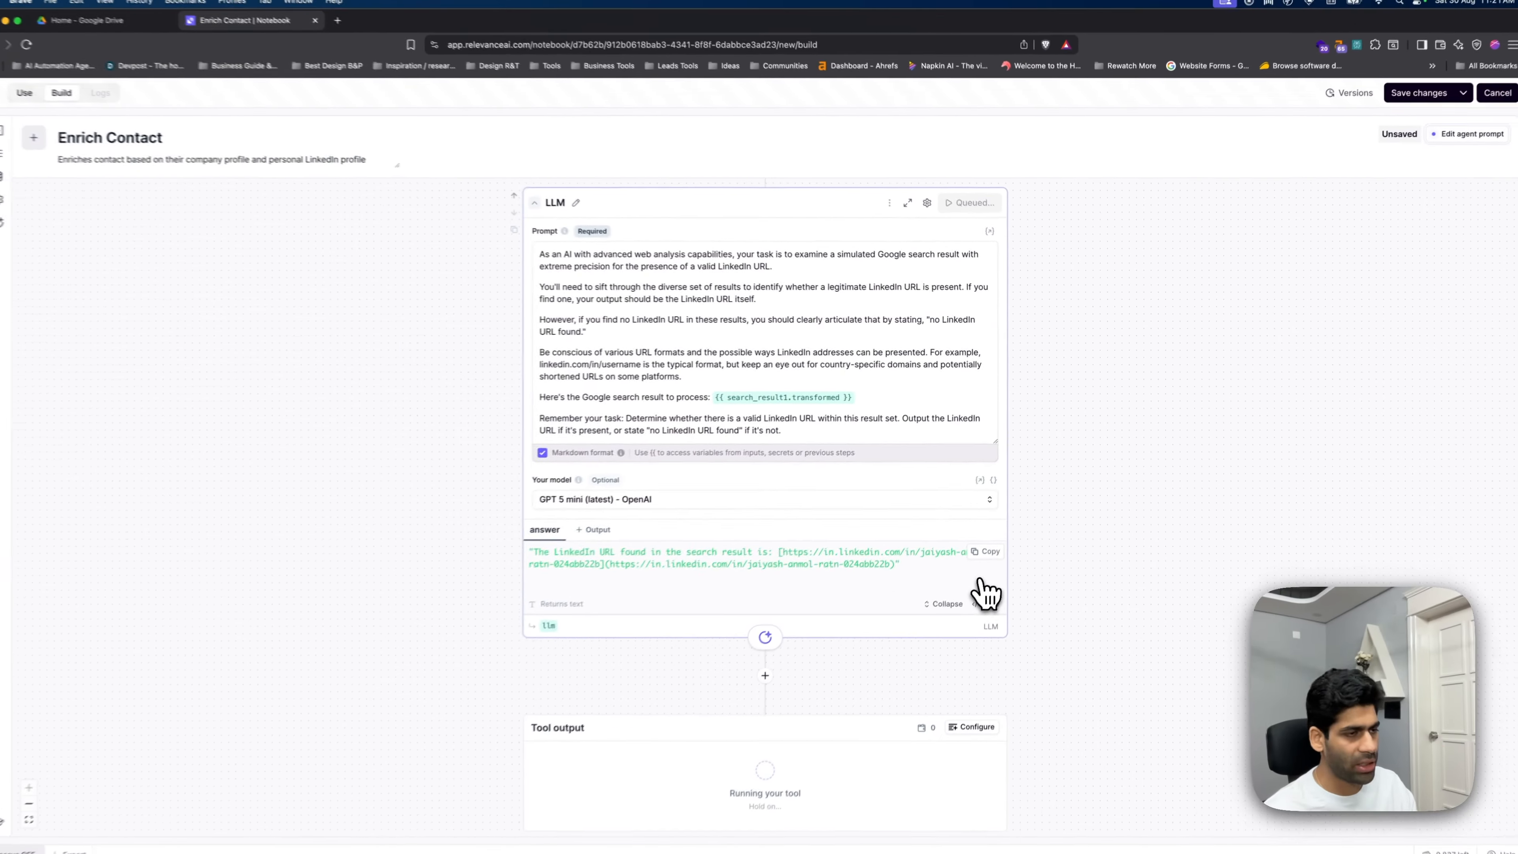
# - Review the LLM's LinkedIn URL answer and start adding a step below it
pyautogui.scroll(-1, 902, 597)
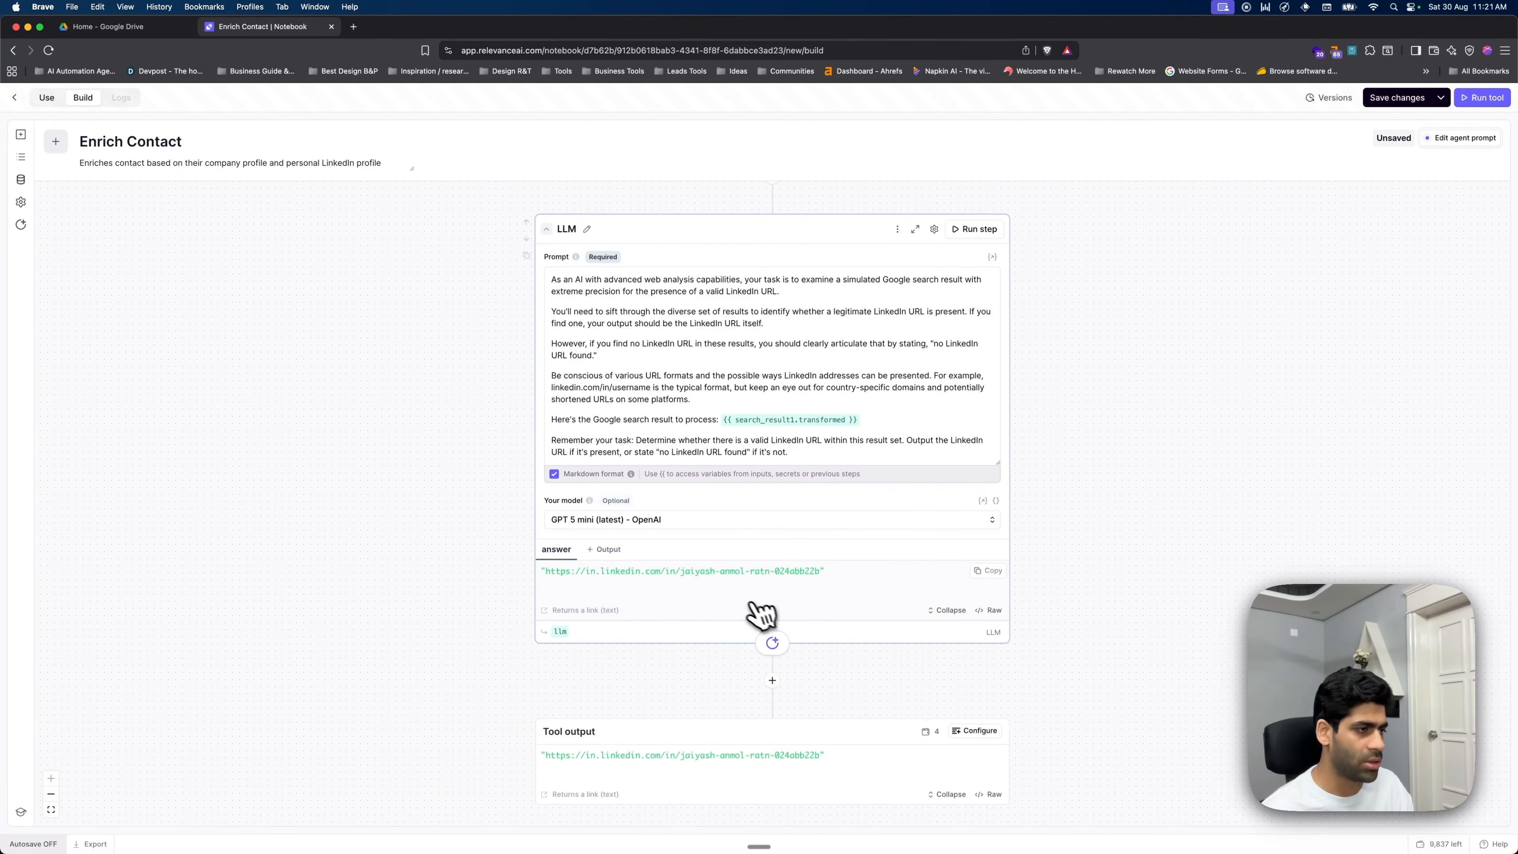
pyautogui.scroll(-1, 837, 607)
pyautogui.click(773, 643)
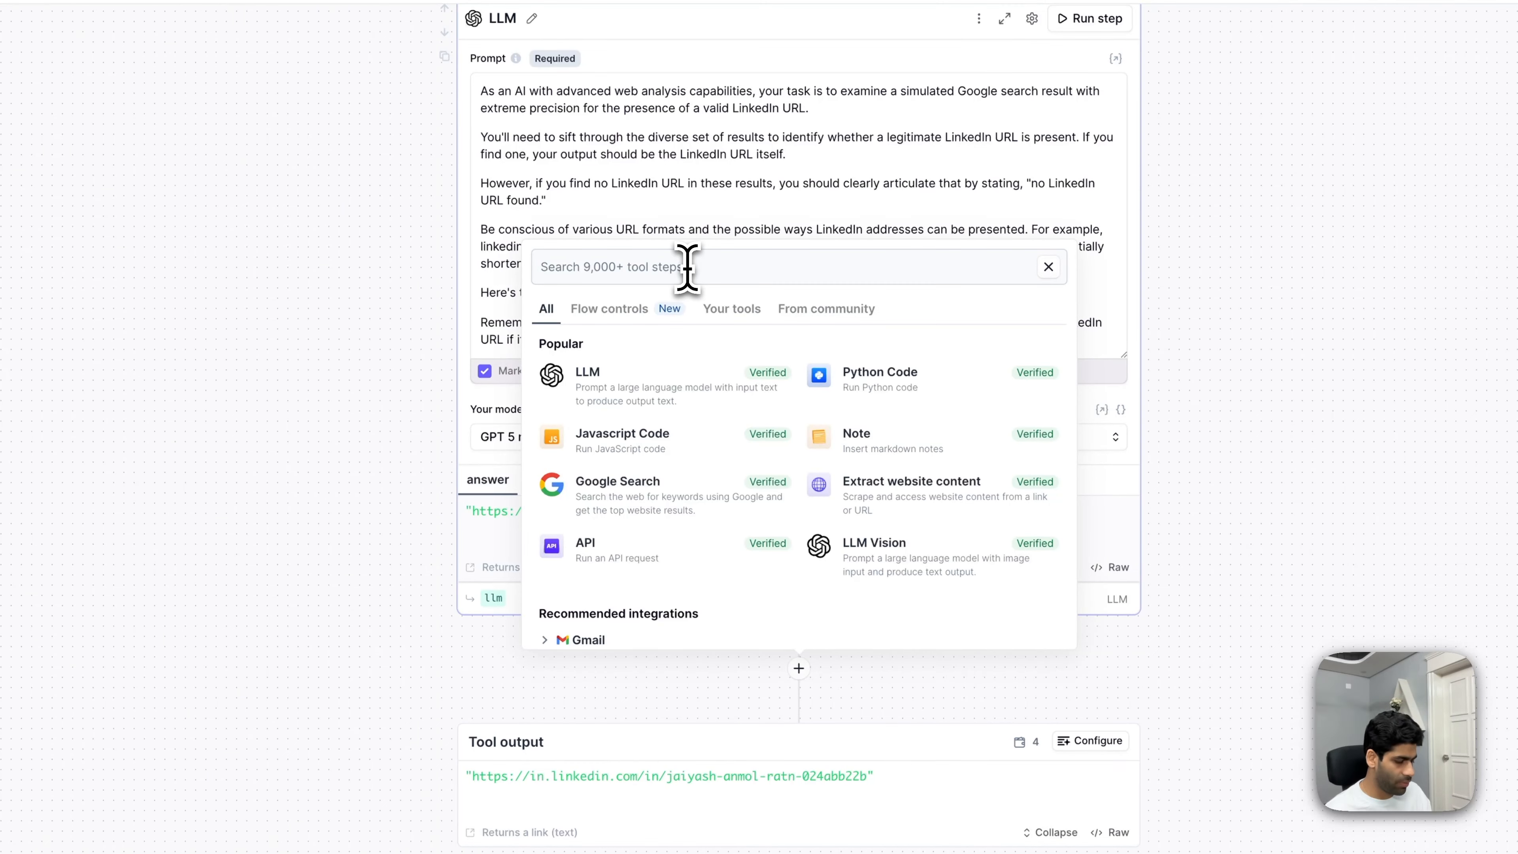
# - Add the 'RapidAPI - Get a LinkedIn Profile/Company and Posts' step below the LLM step
pyautogui.write('linkedIn')
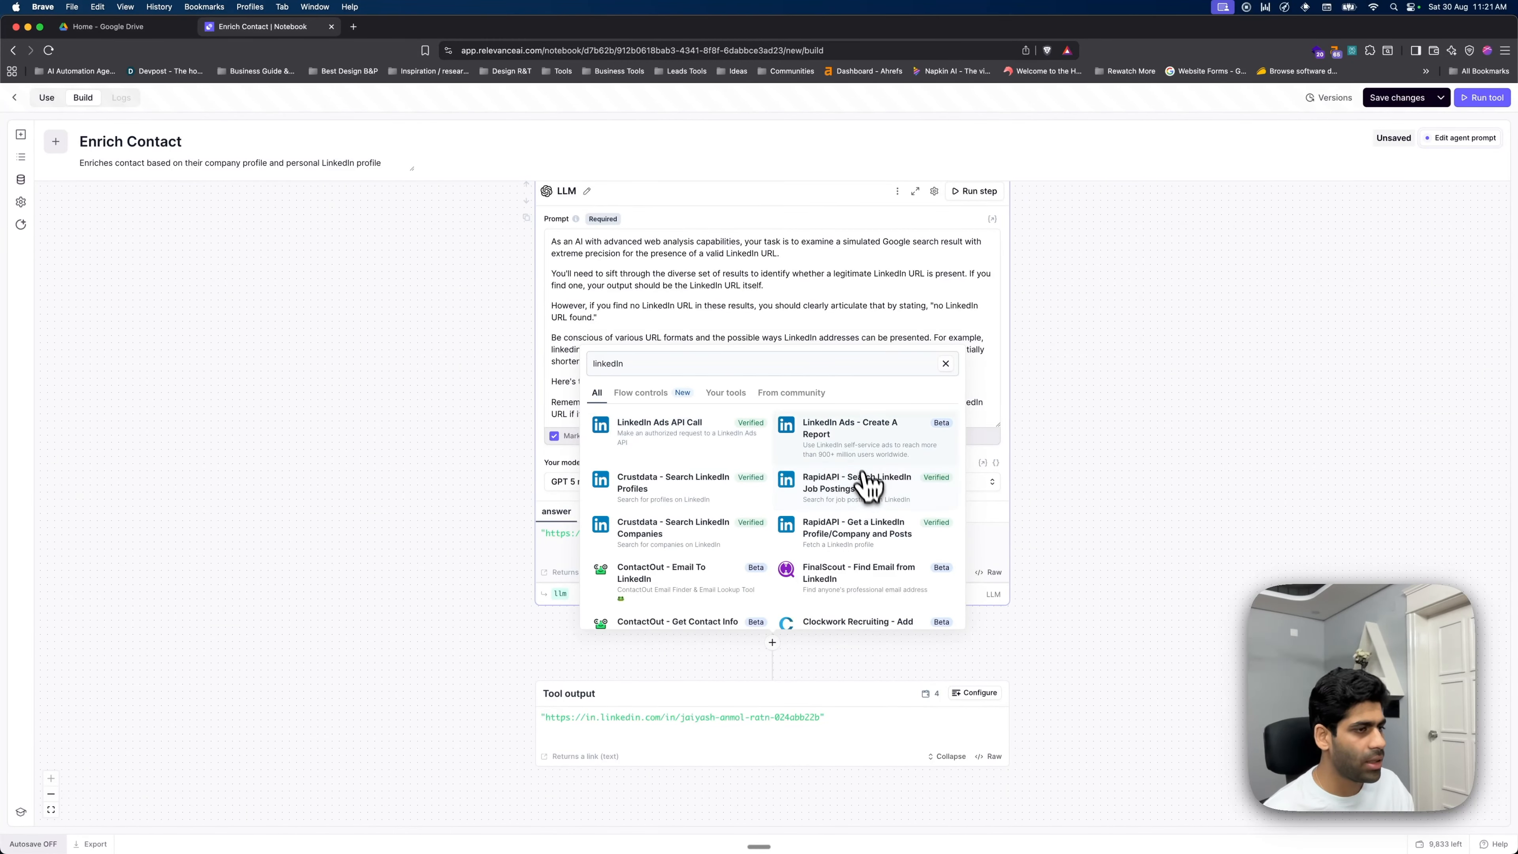
pyautogui.click(889, 541)
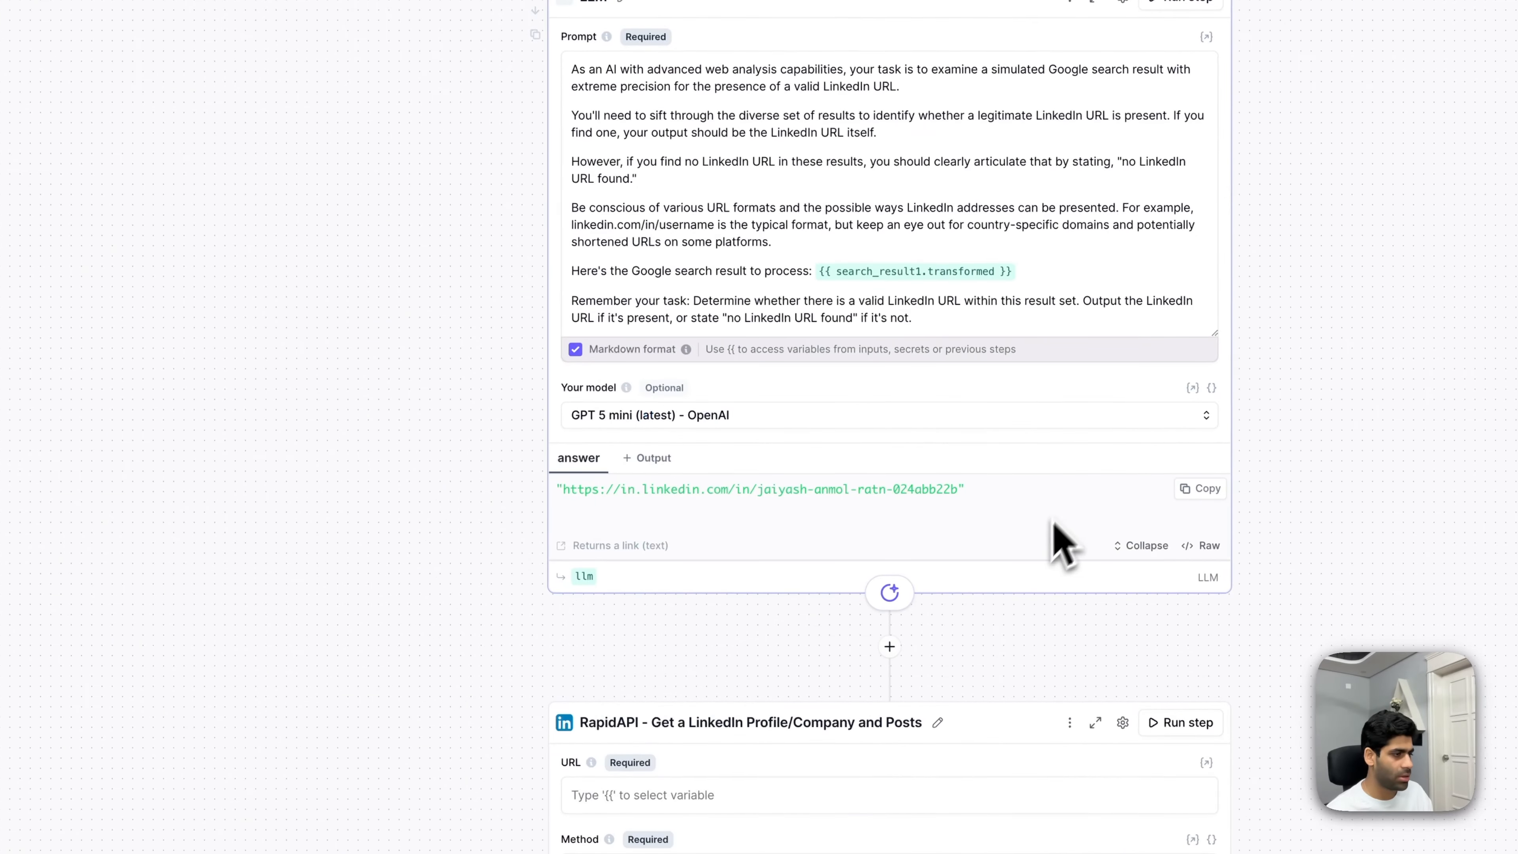
pyautogui.click(822, 580)
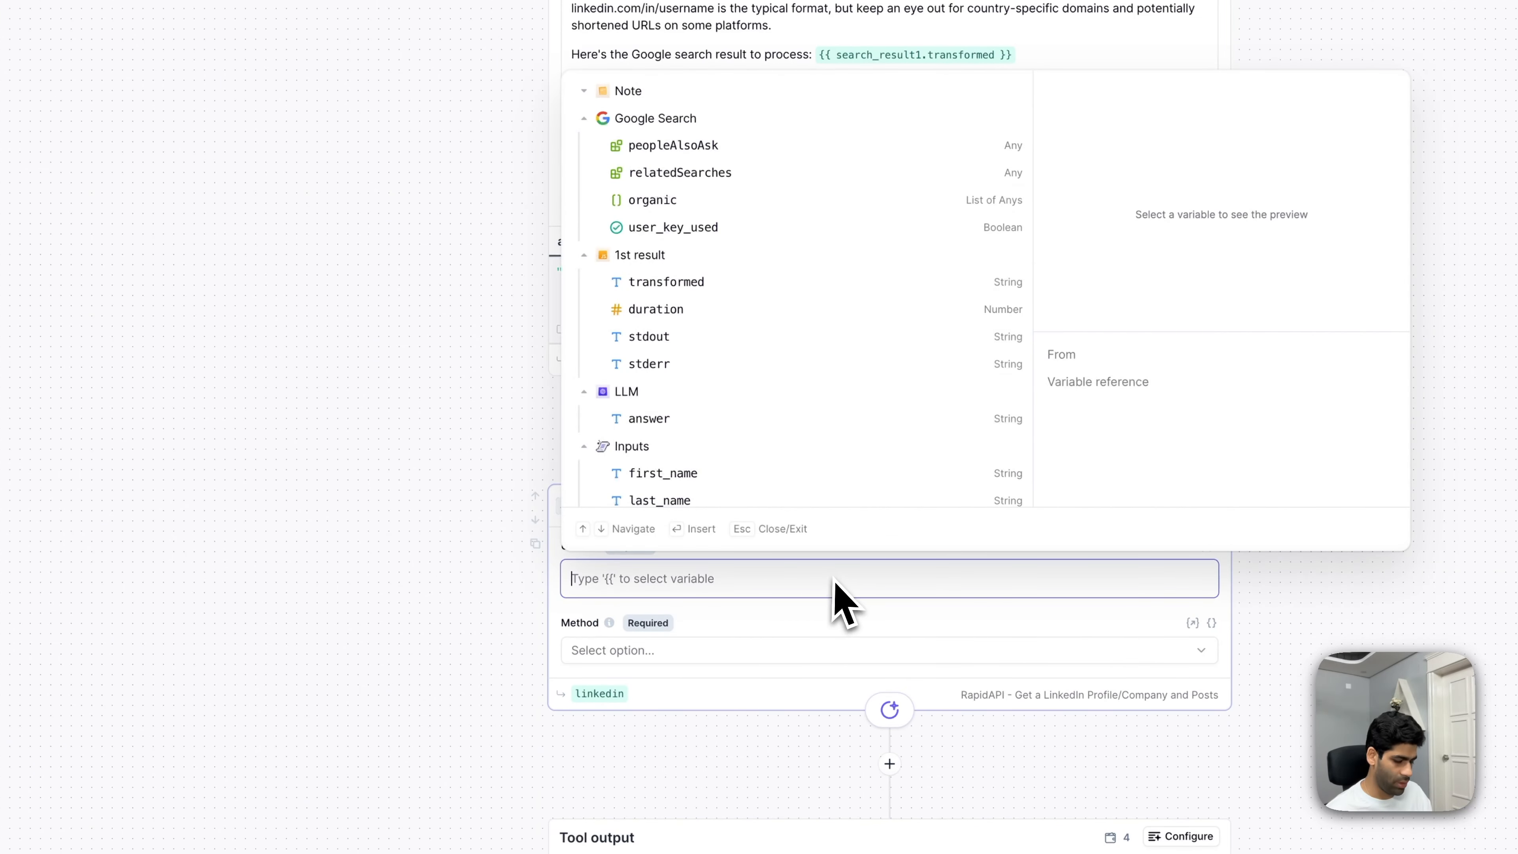
pyautogui.click(268, 359)
# - Rename the LLM step's output to a personal LinkedIn URL name
pyautogui.click(587, 360)
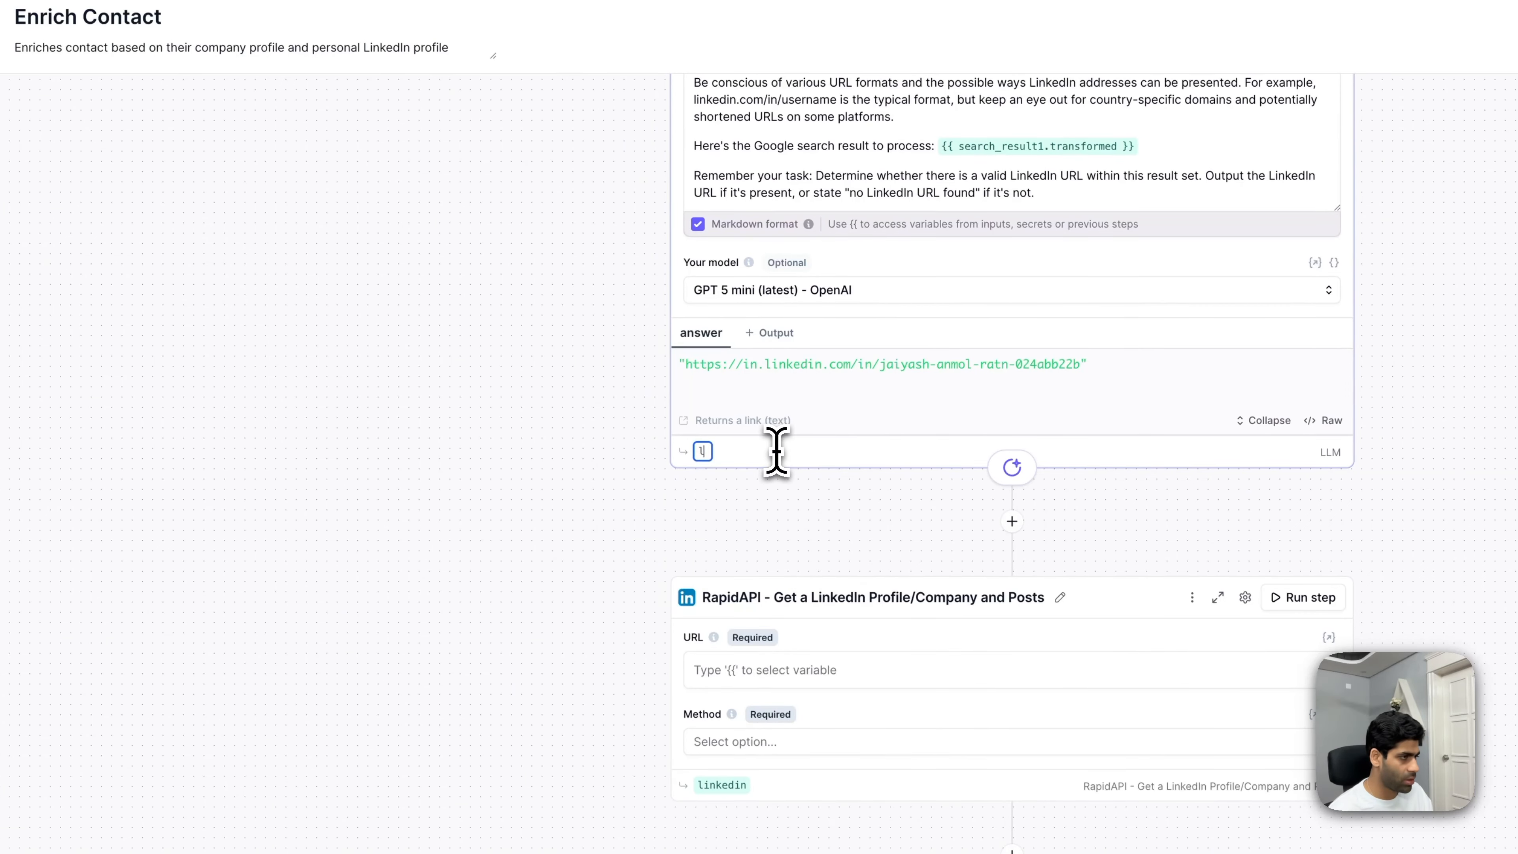
pyautogui.press('BackSpace')
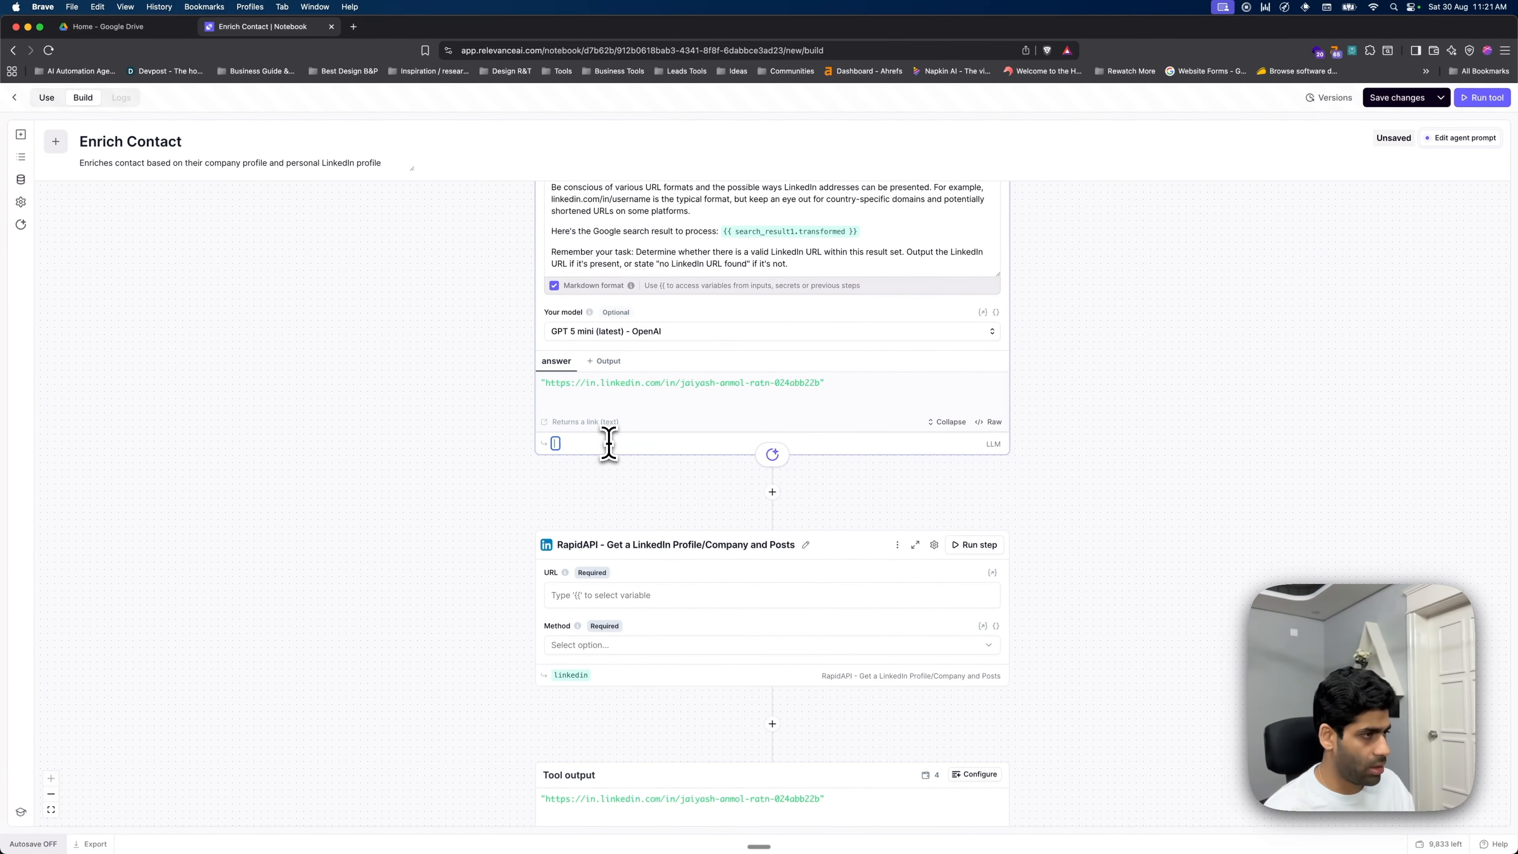
pyautogui.write('Personal_link')
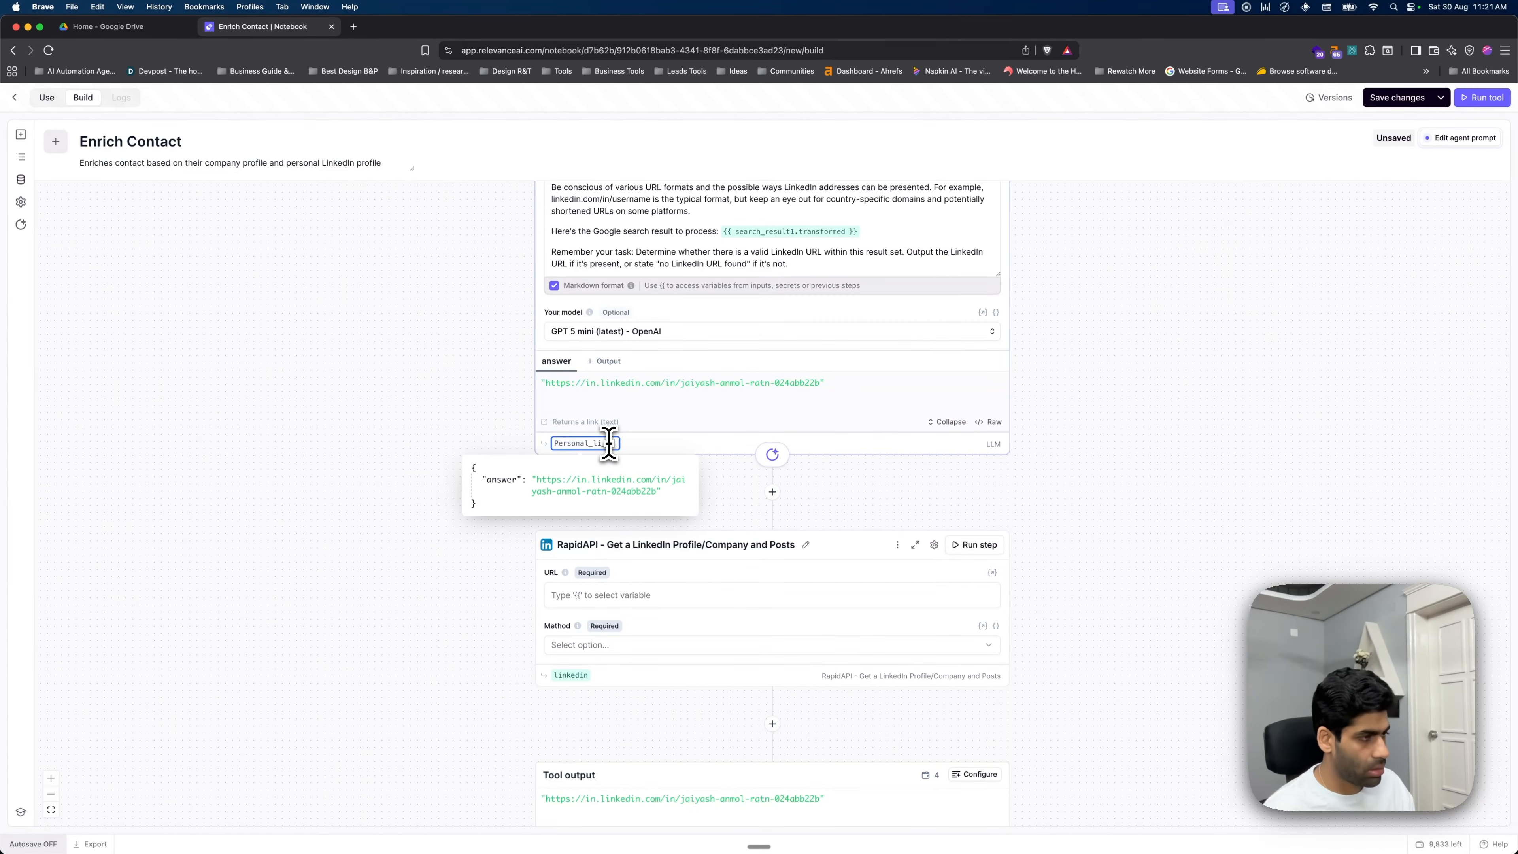
# - Set the RapidAPI step's URL to the LLM answer, {{ personal_li_url.answer }}
pyautogui.click(1065, 502)
pyautogui.click(642, 595)
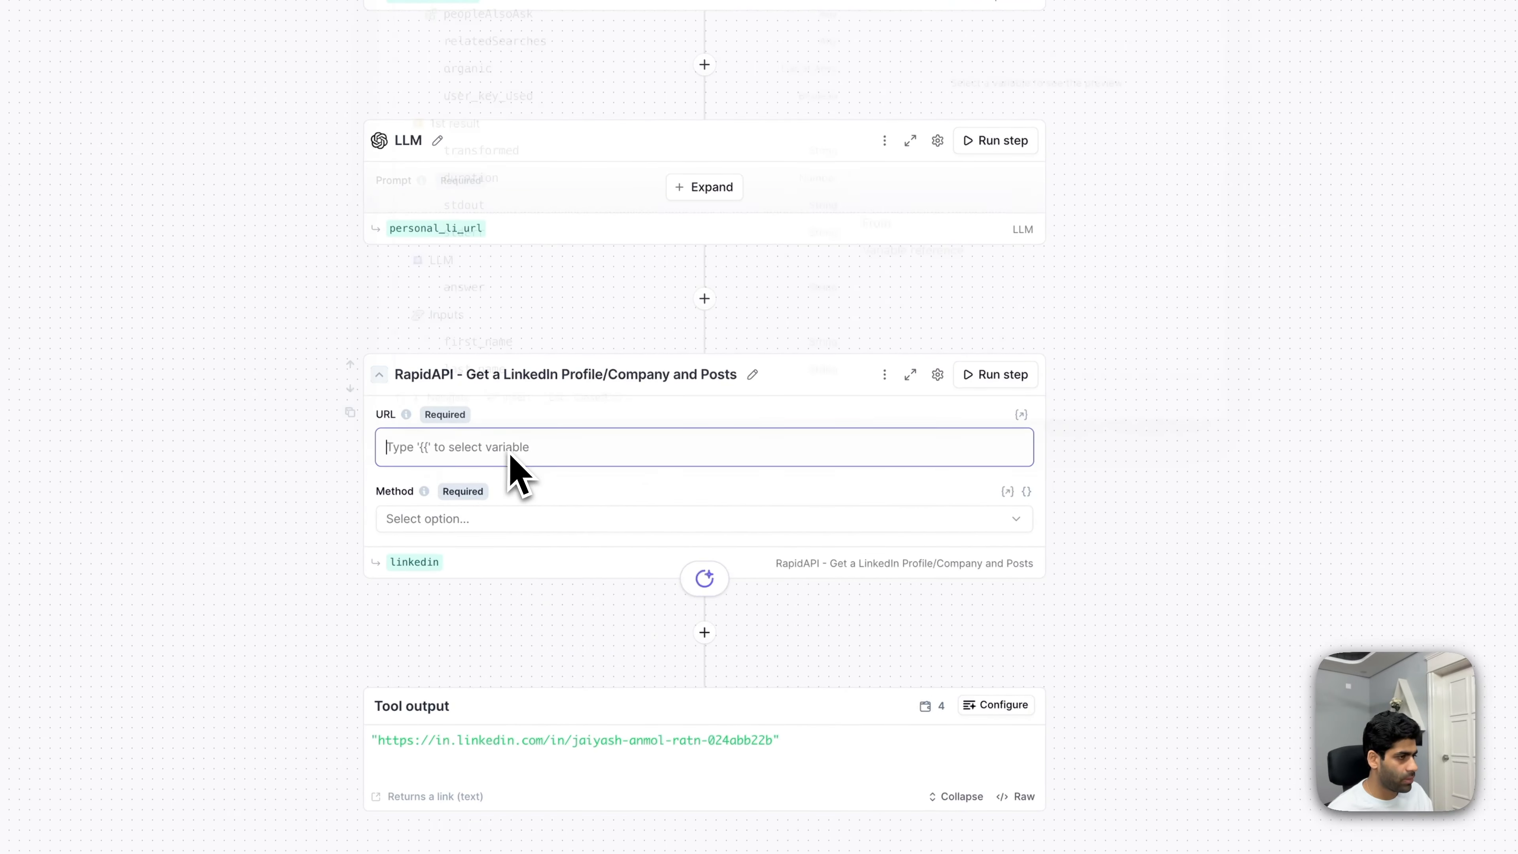
pyautogui.write('{{oersiba')
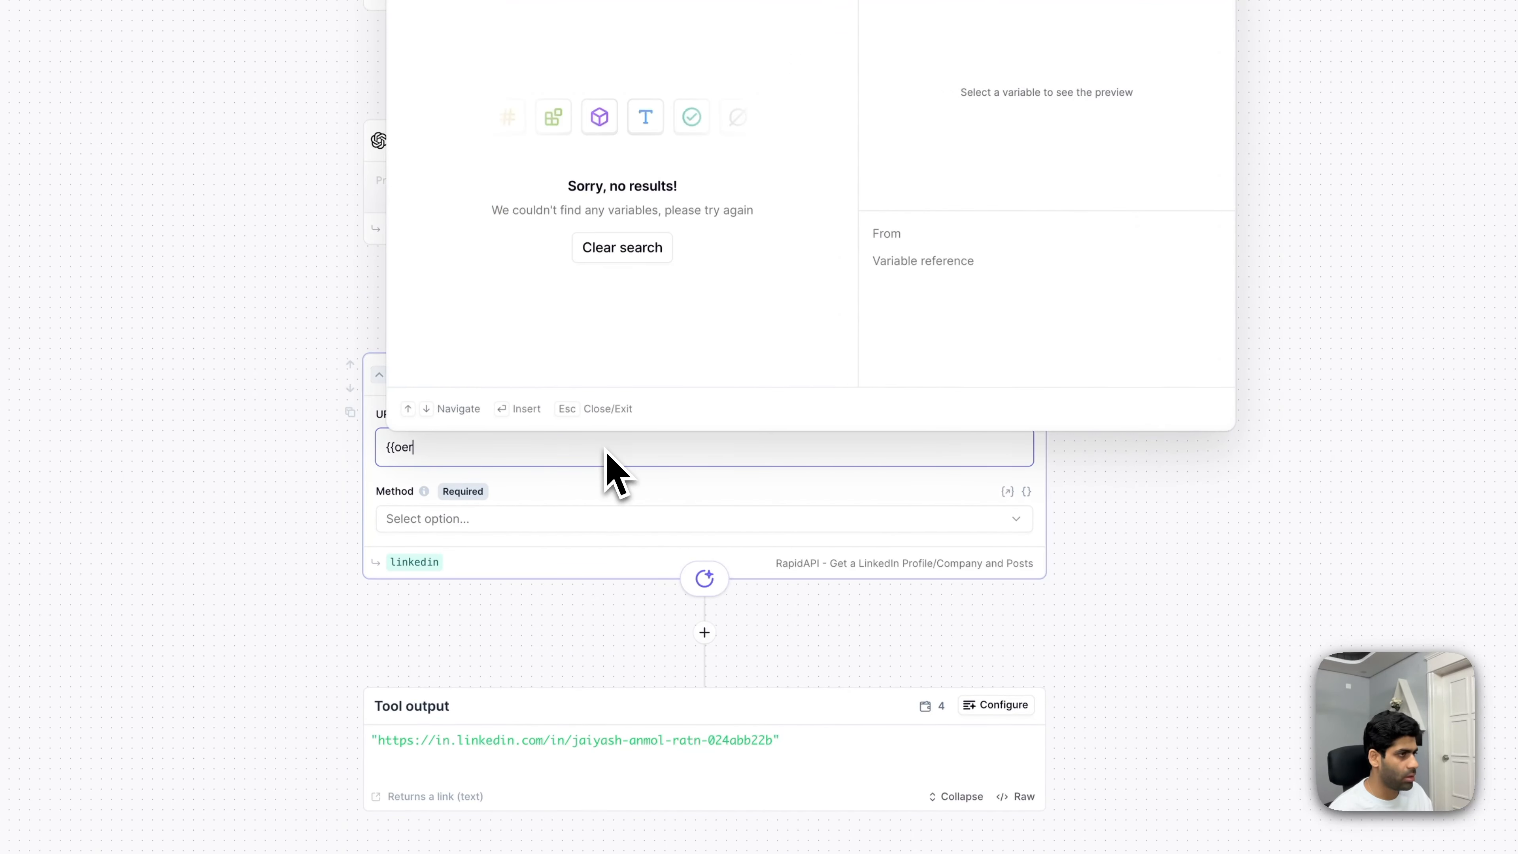
pyautogui.press('BackSpace')
pyautogui.press('BackSpace')
pyautogui.press('BackSpace')
pyautogui.press('BackSpace')
pyautogui.press('BackSpace')
pyautogui.press('BackSpace')
pyautogui.press('BackSpace')
pyautogui.write('pero')
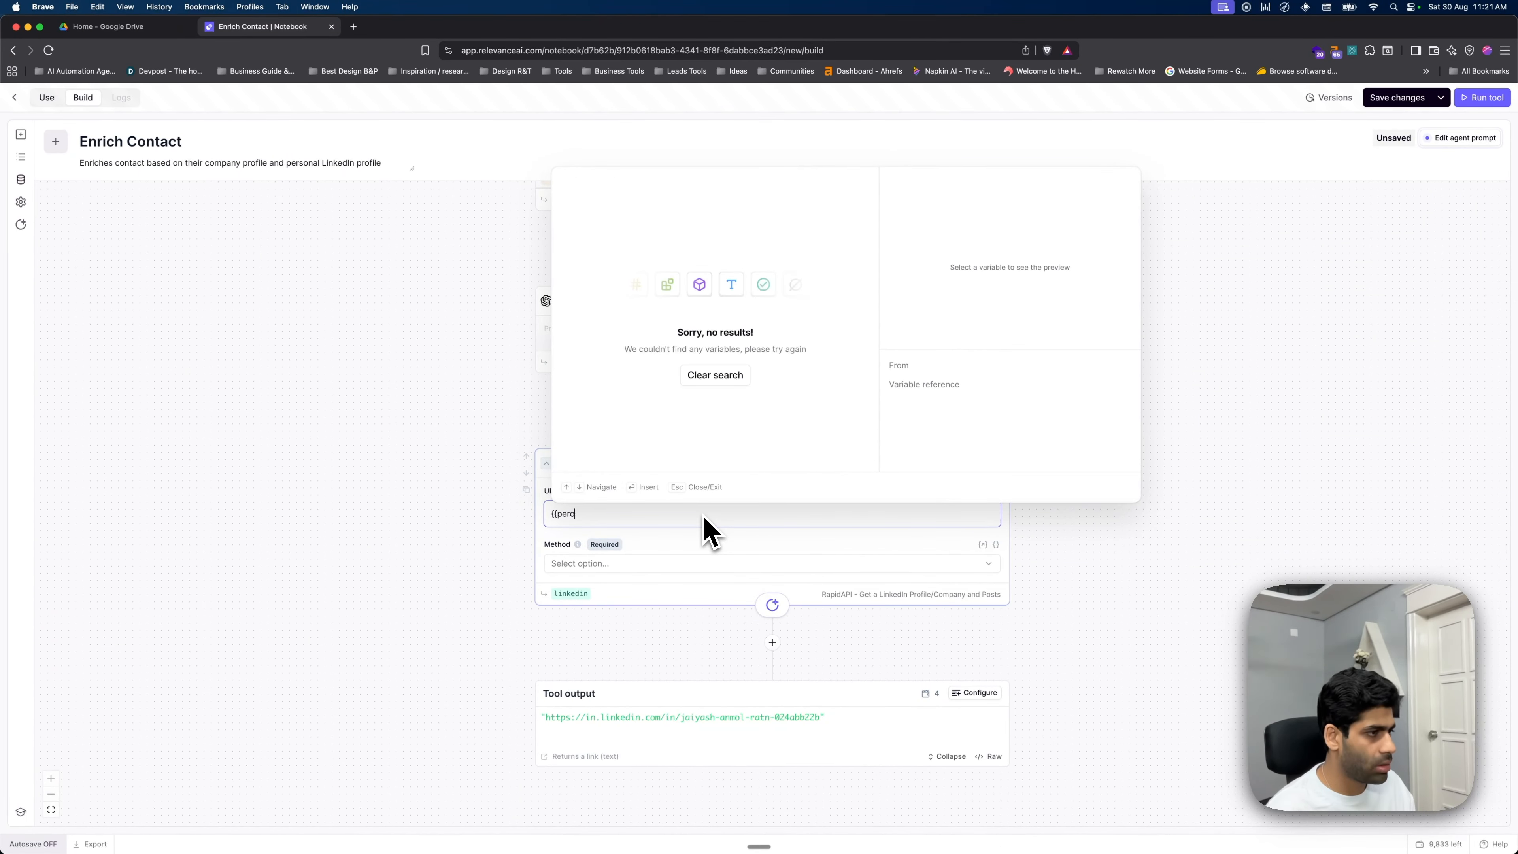
pyautogui.press('BackSpace')
pyautogui.write('so')
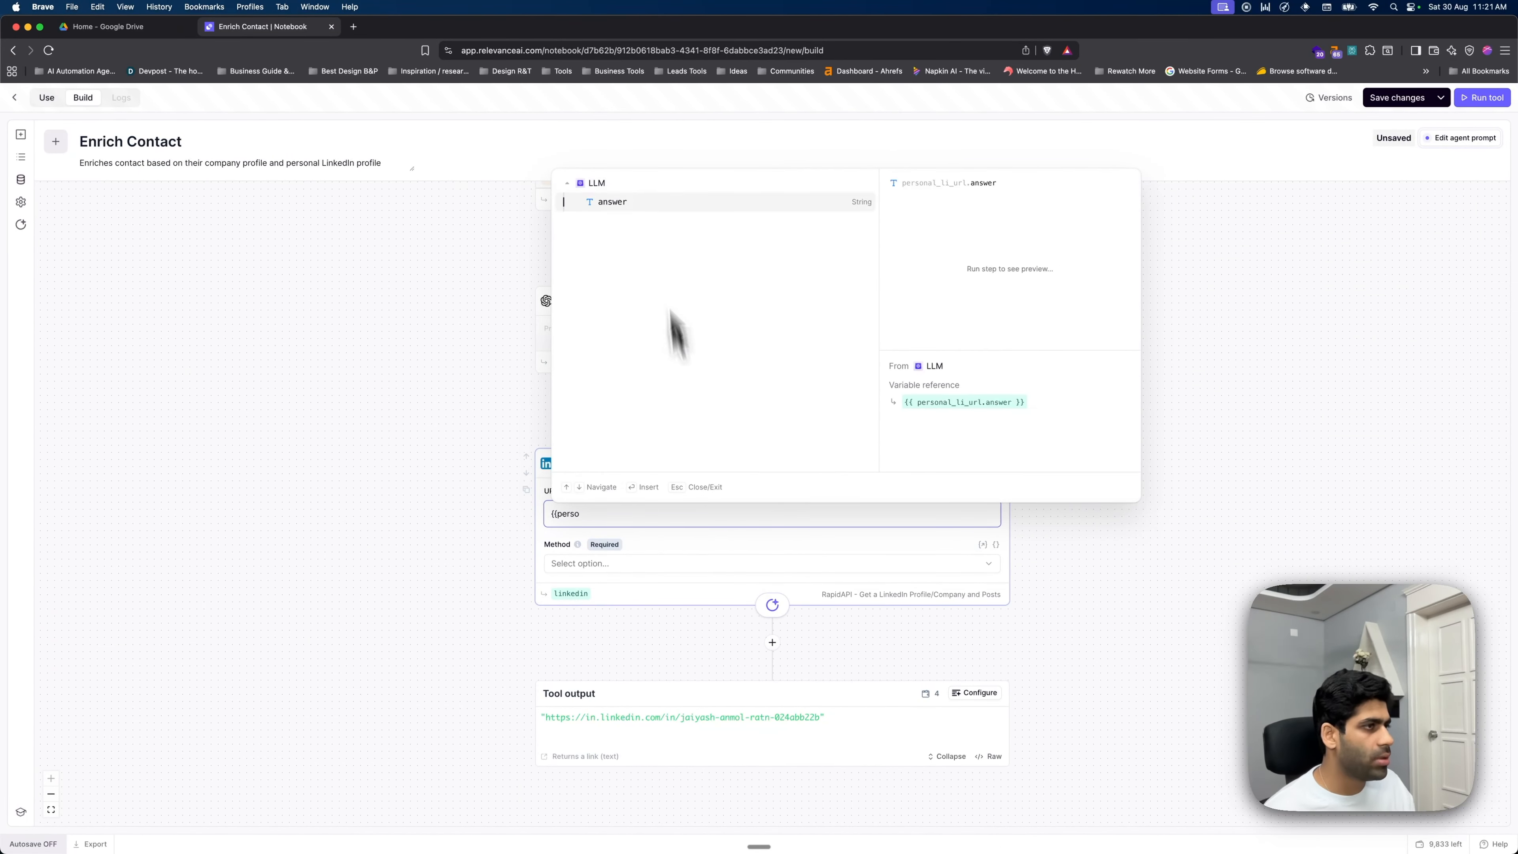
pyautogui.click(616, 201)
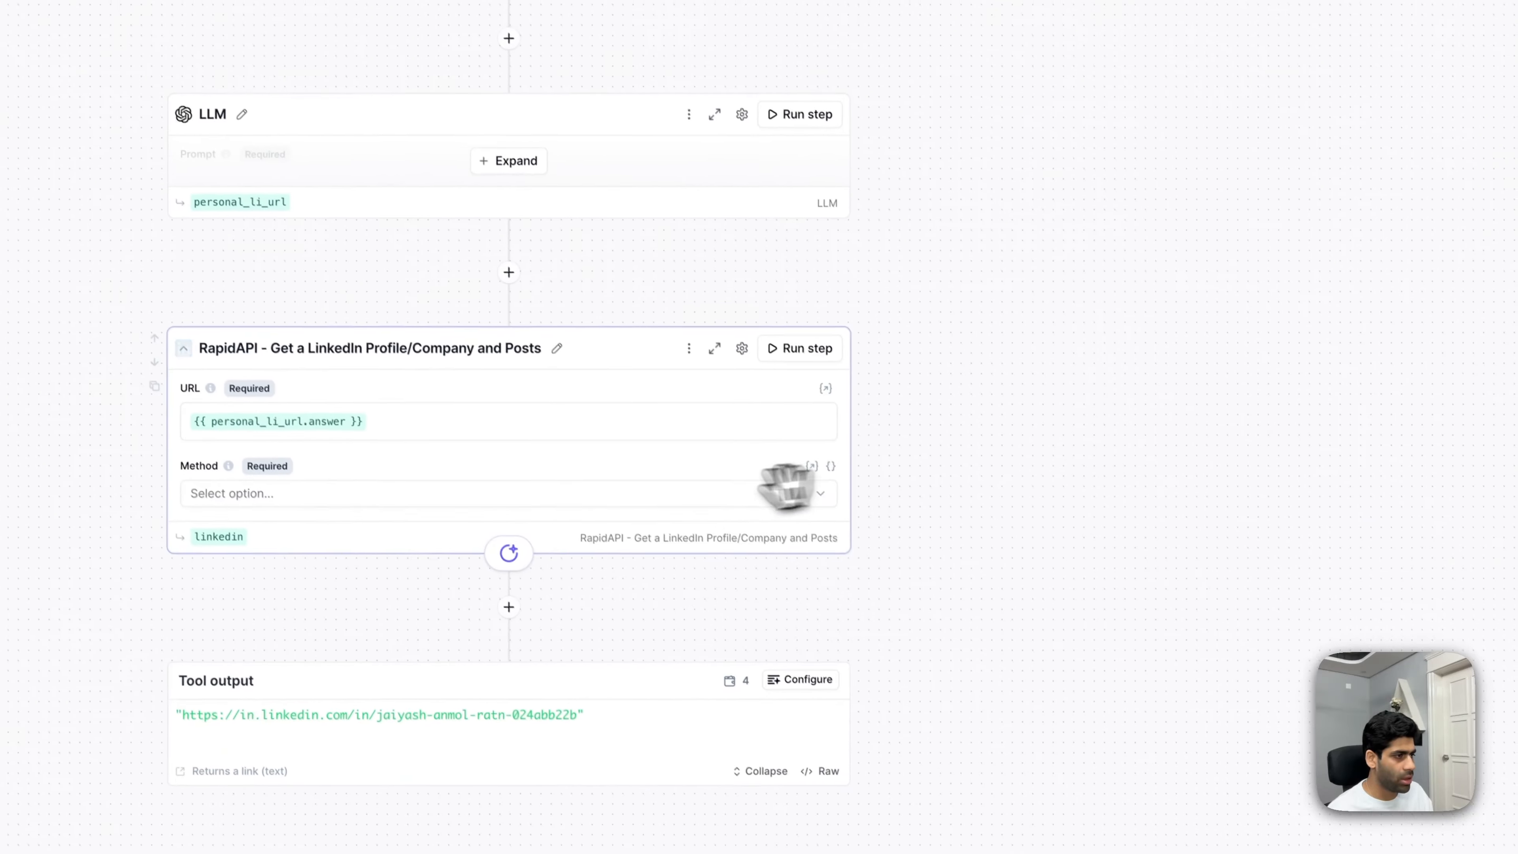
# - Choose Get User Profile as the lookup method and rerun the LLM step
pyautogui.click(837, 675)
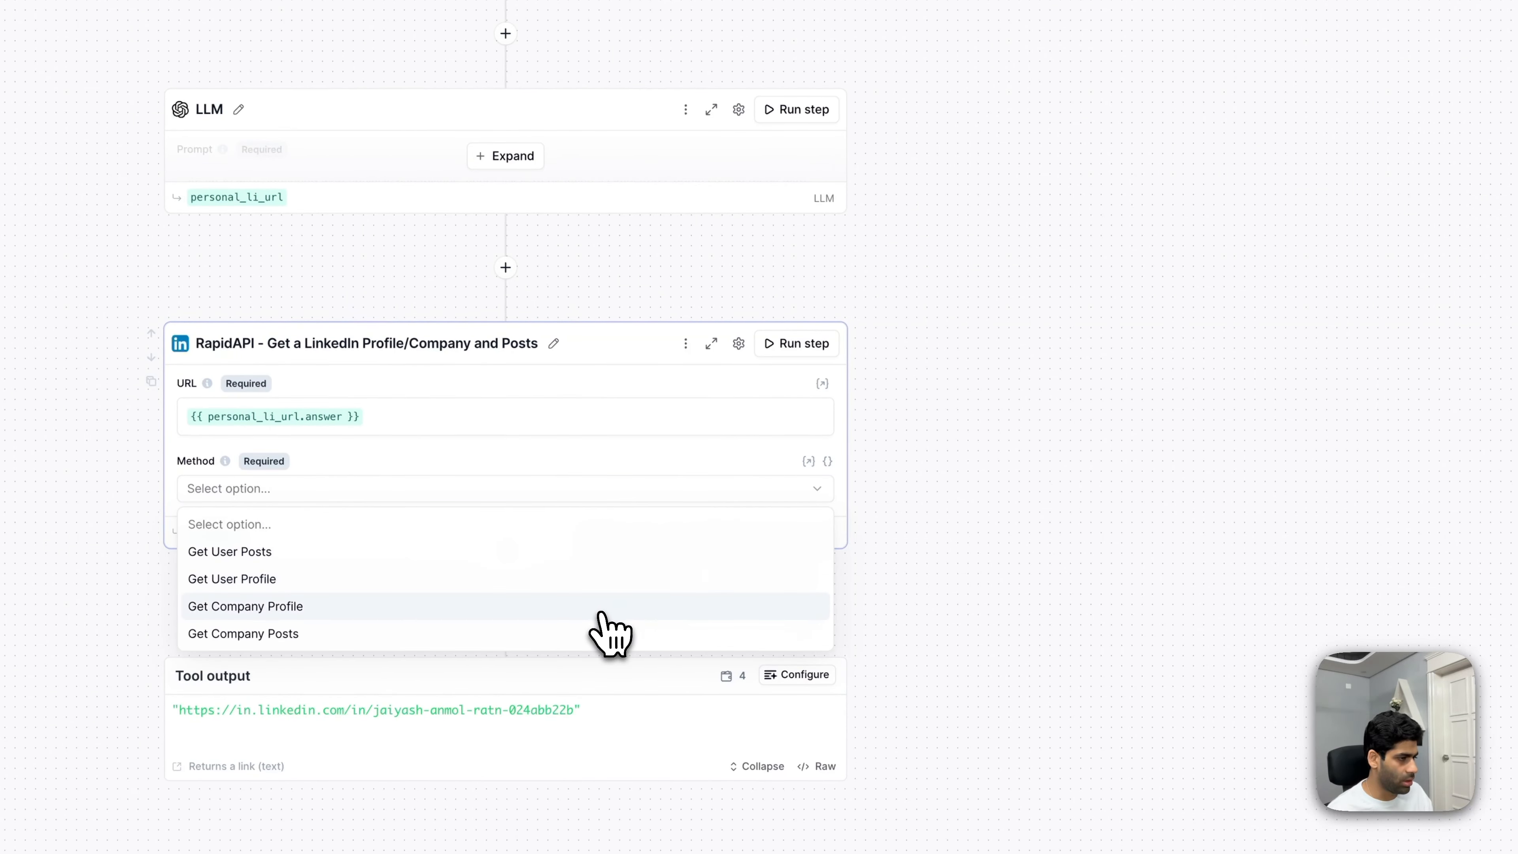
pyautogui.click(598, 578)
pyautogui.scroll(2, 912, 371)
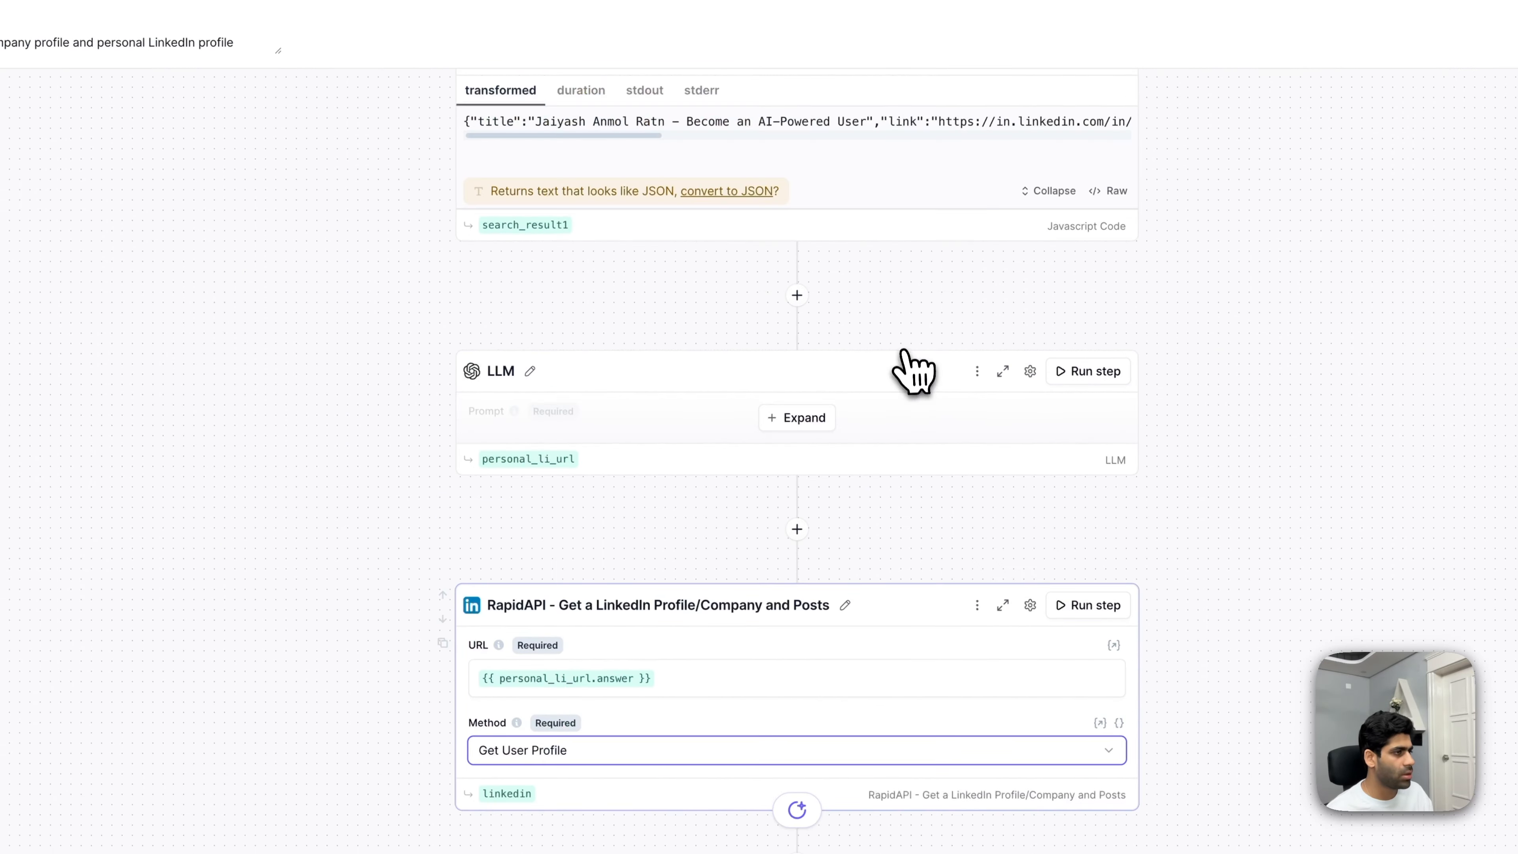
pyautogui.click(796, 418)
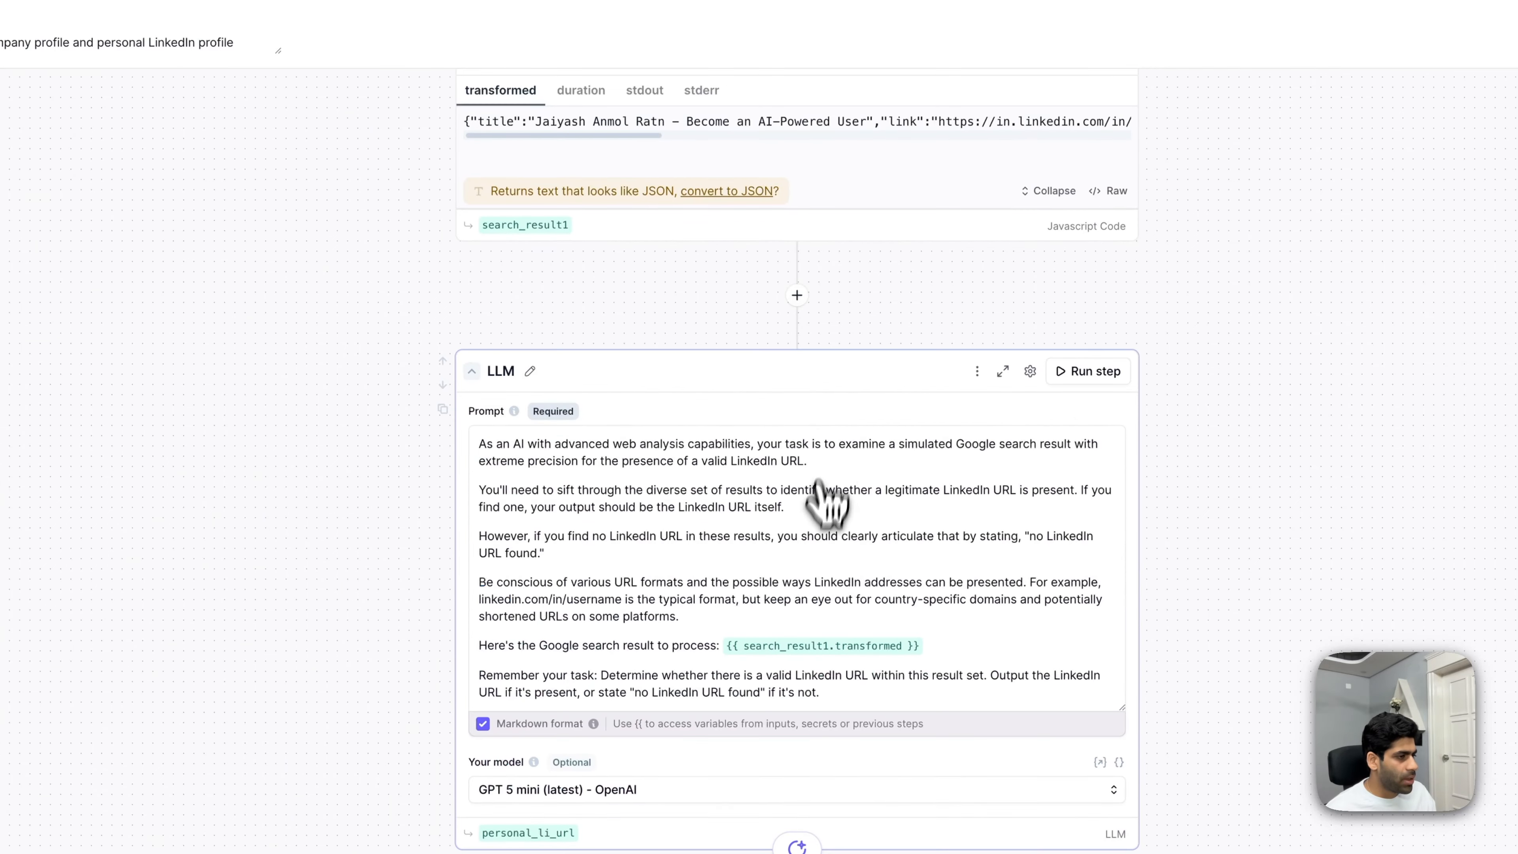
pyautogui.scroll(-2, 822, 532)
pyautogui.click(1094, 238)
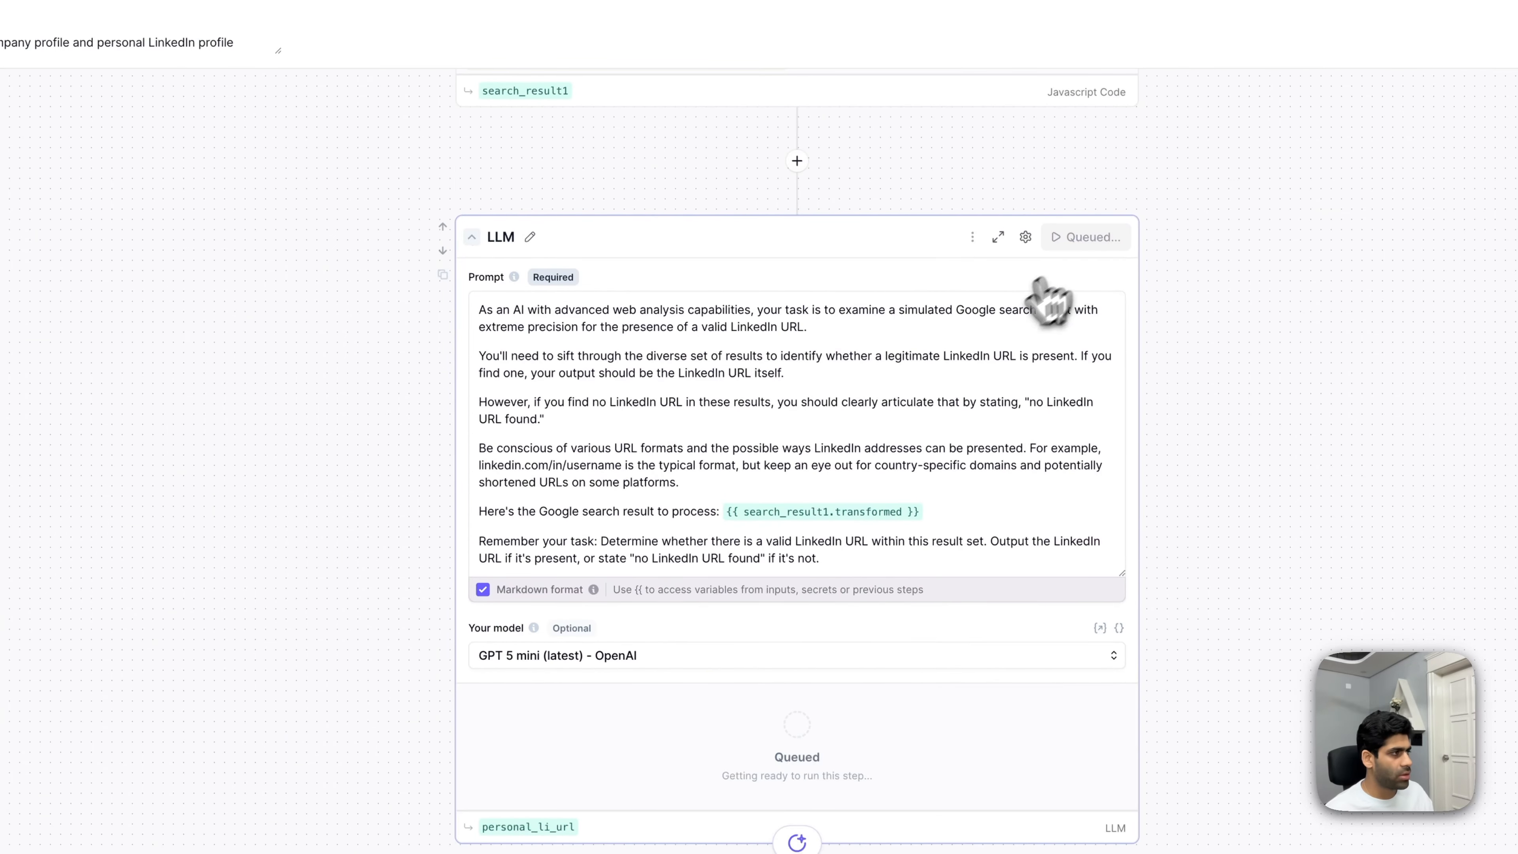
pyautogui.click(27, 227)
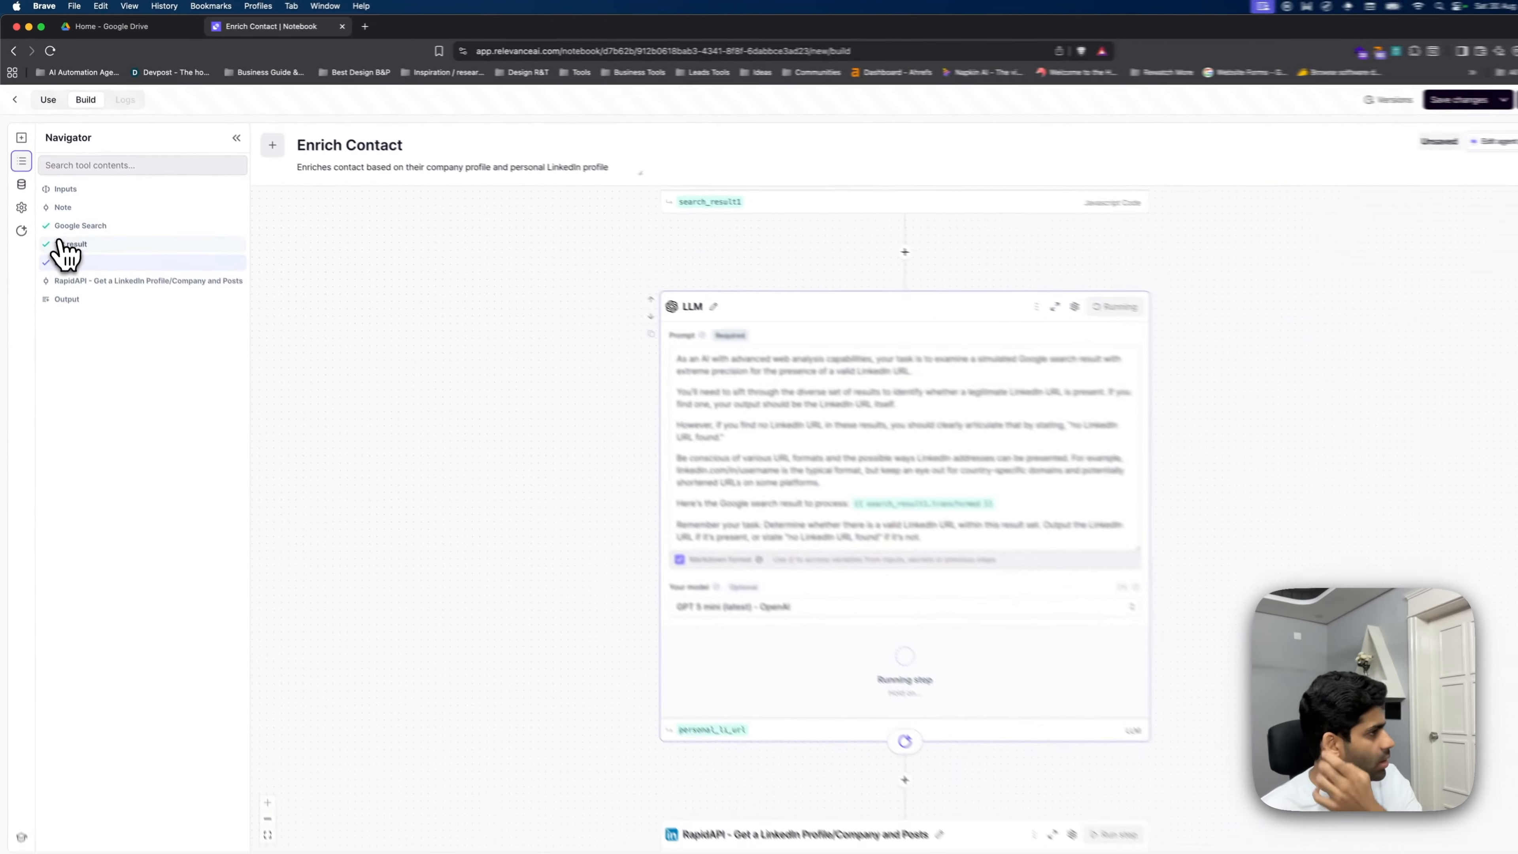
pyautogui.scroll(-5, 952, 630)
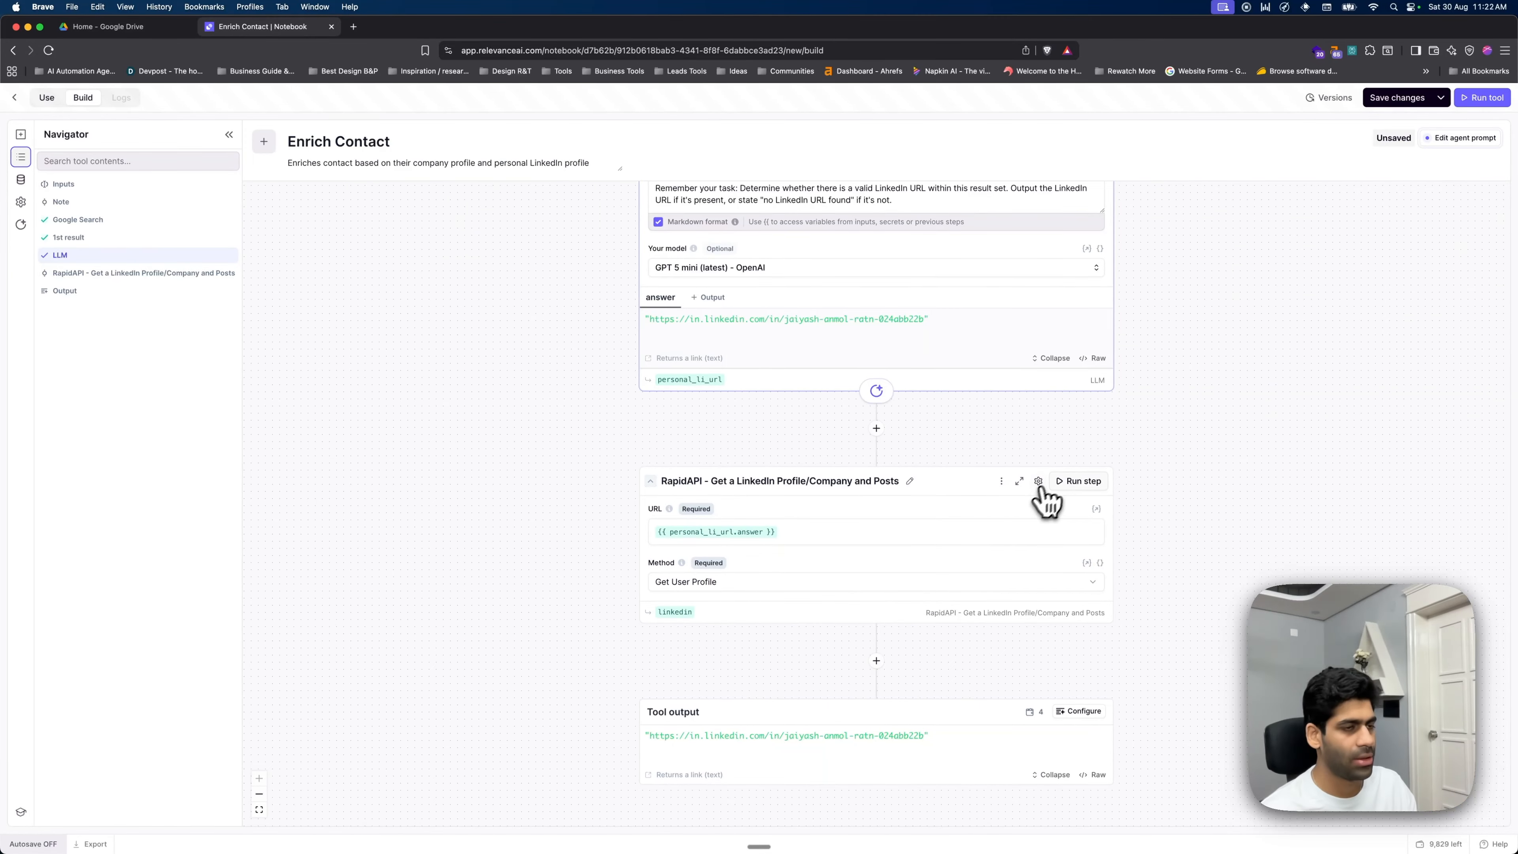
# - Run the RapidAPI step and review the fetched LinkedIn profile data
pyautogui.click(1081, 481)
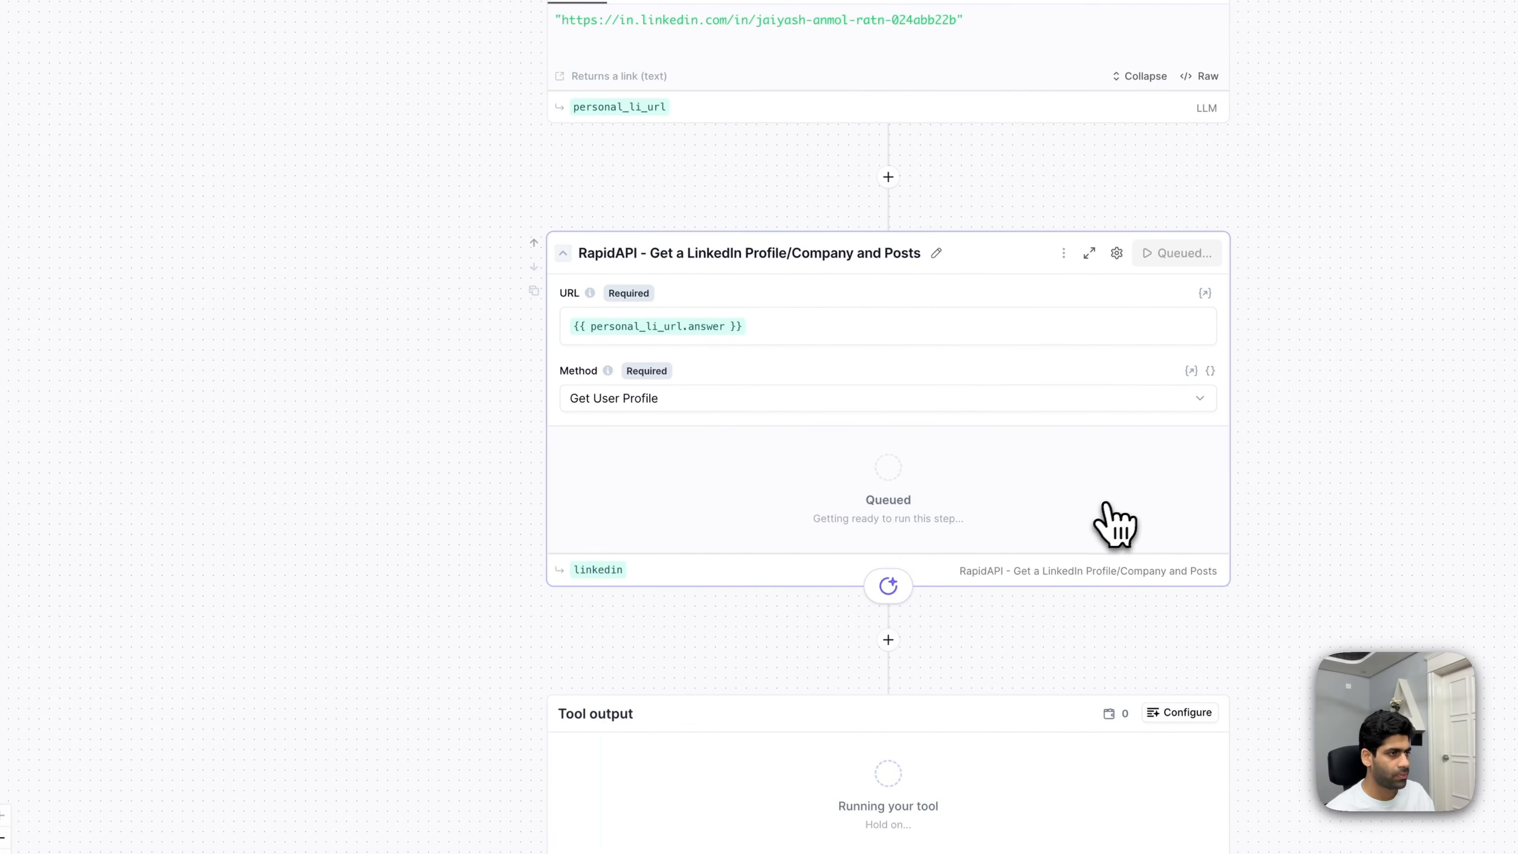
pyautogui.click(571, 479)
pyautogui.scroll(-6, 881, 598)
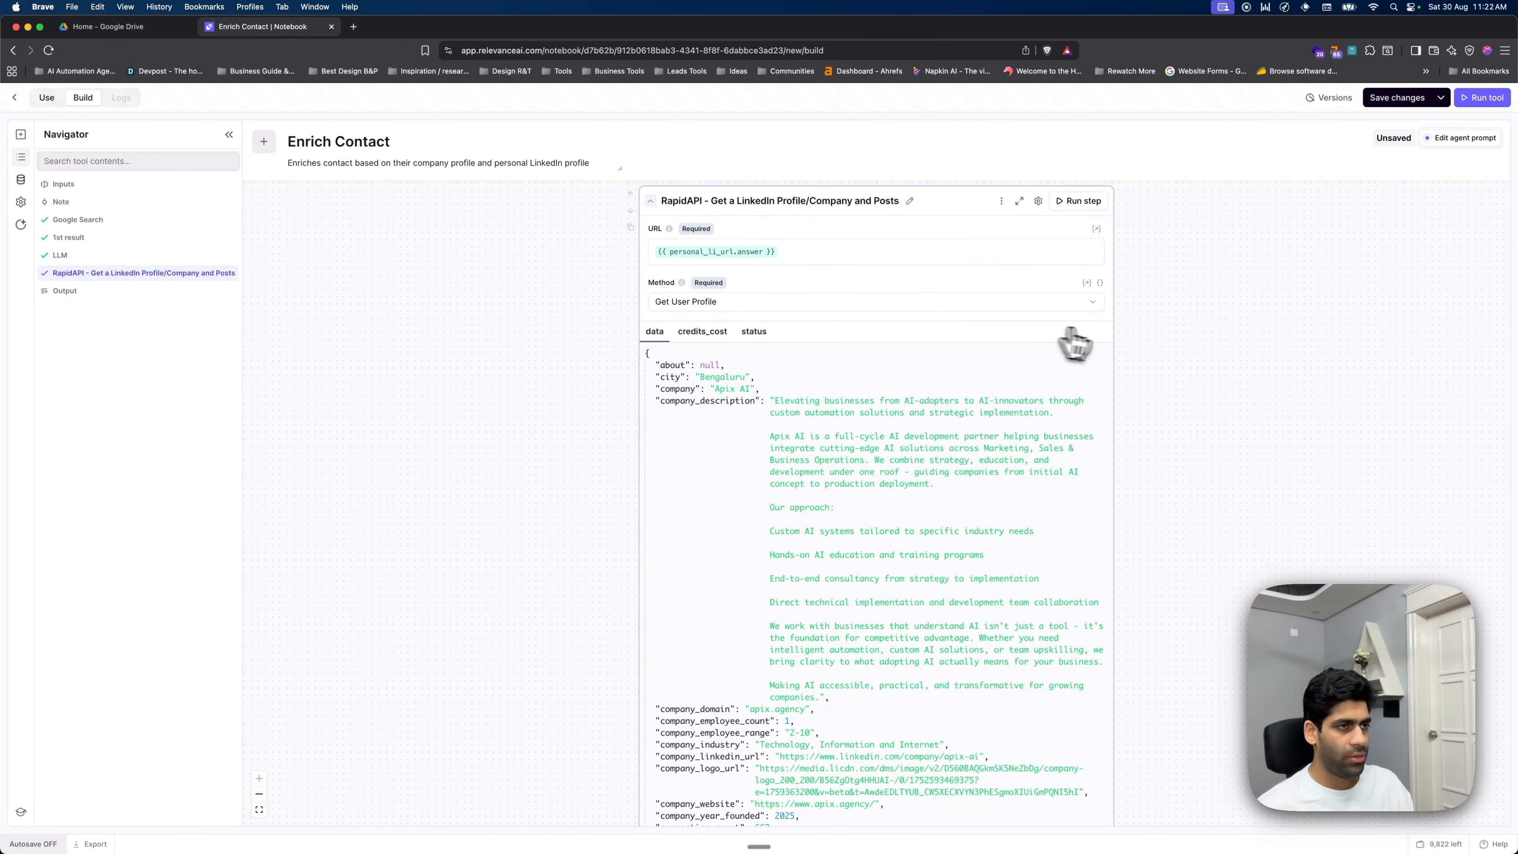
pyautogui.scroll(-8, 932, 390)
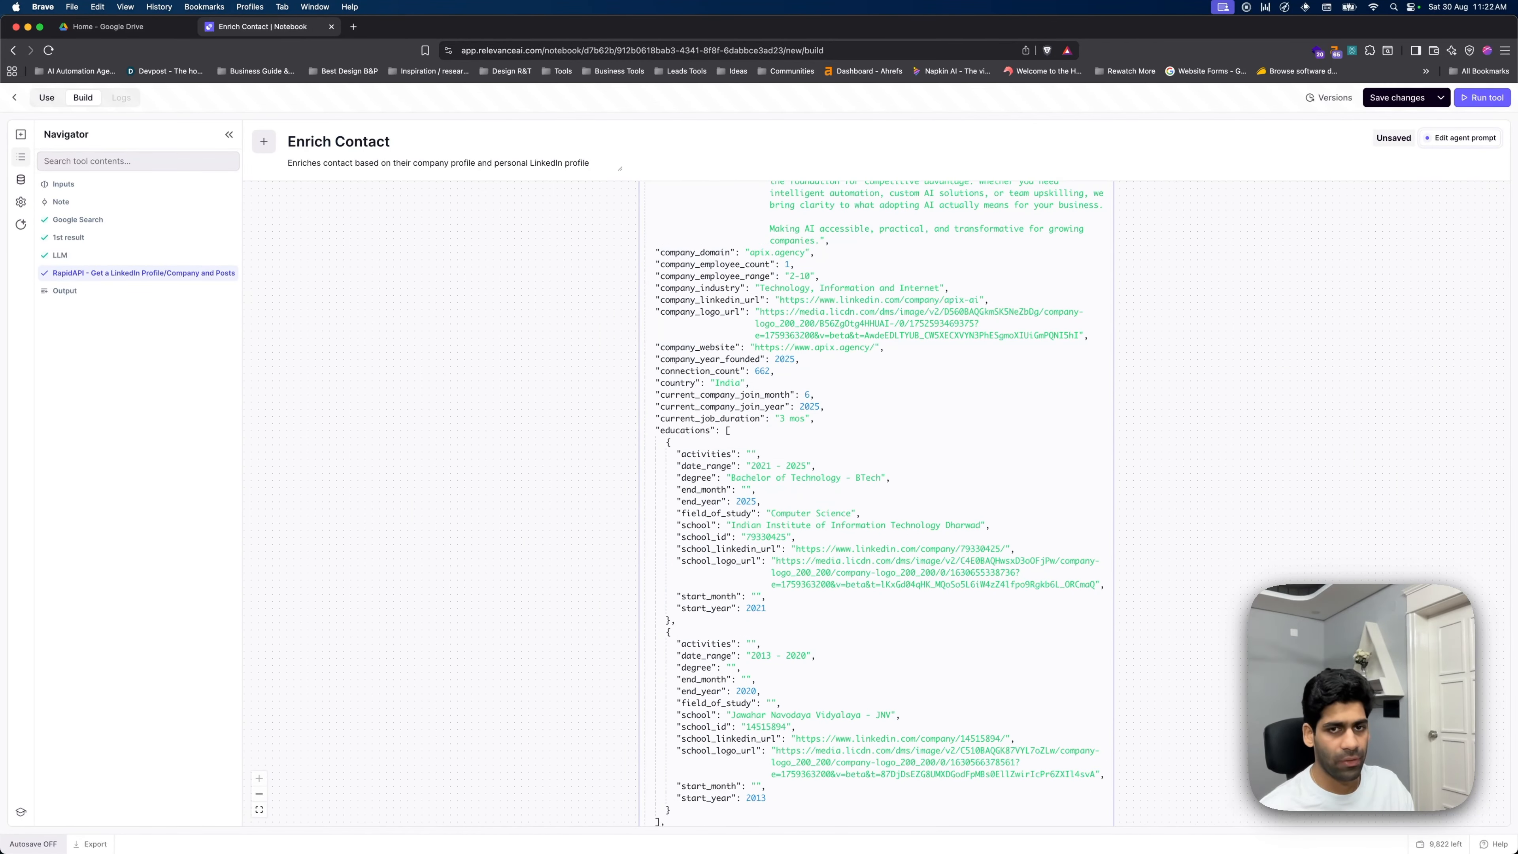
pyautogui.scroll(-10, 904, 524)
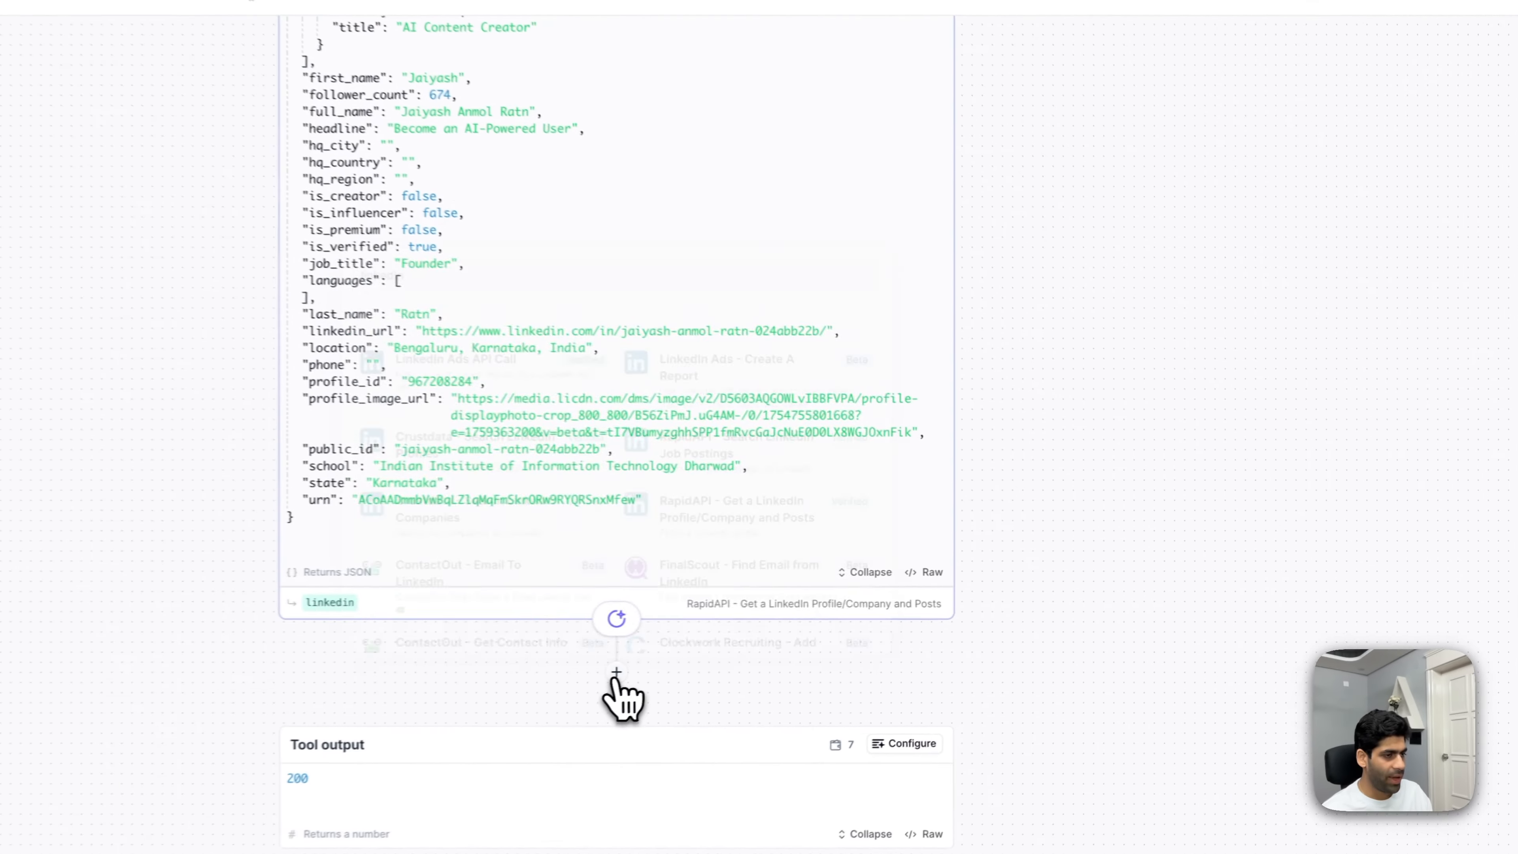
# - Add a new LLM step below the RapidAPI profile lookup
pyautogui.click(876, 642)
pyautogui.write('linkedIn')
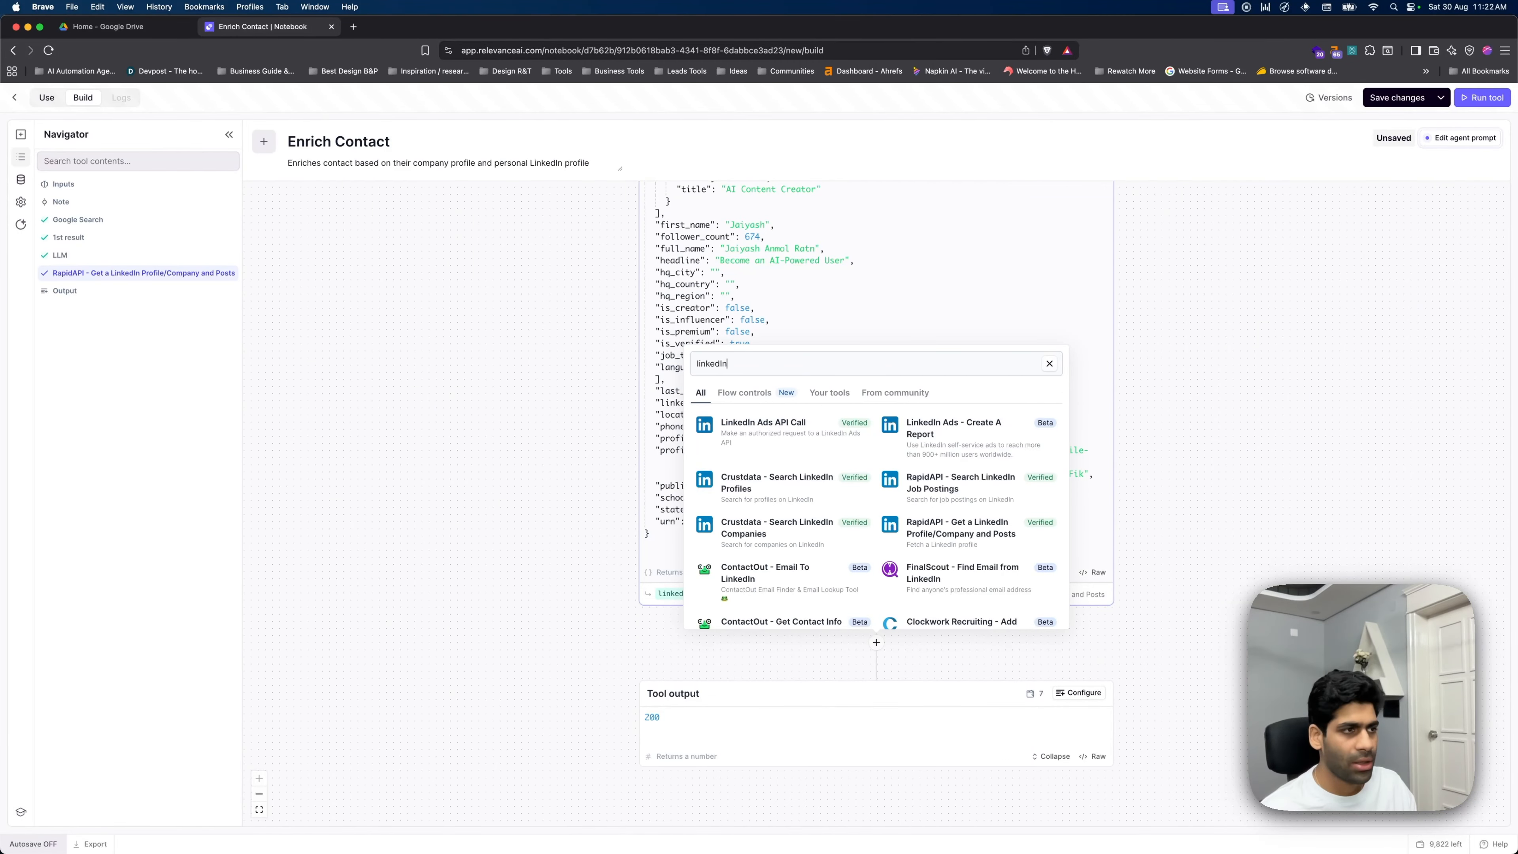
pyautogui.press('super+a')
pyautogui.press('BackSpace')
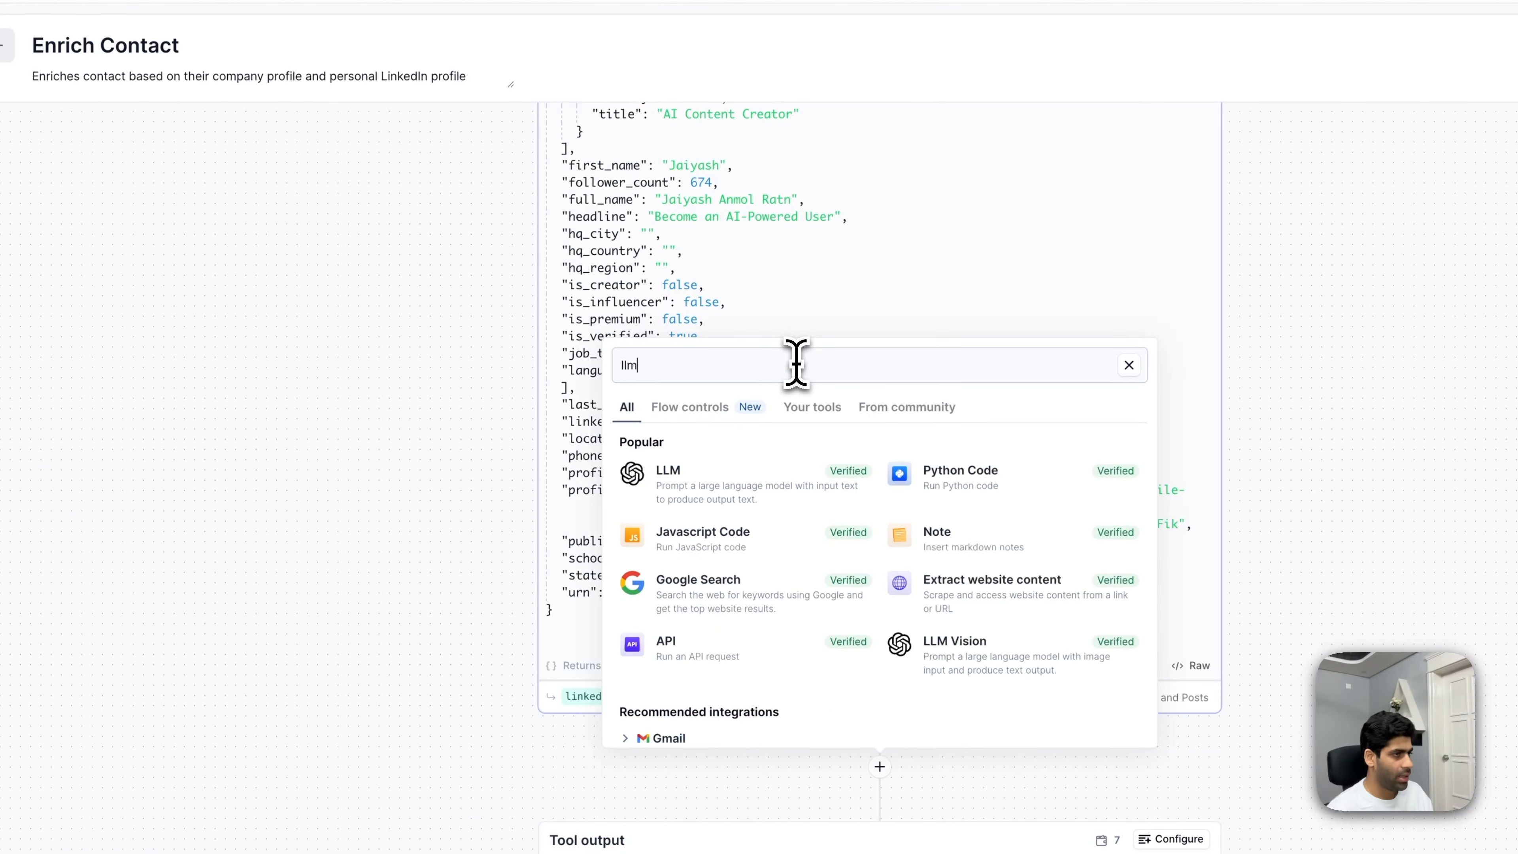
pyautogui.click(768, 477)
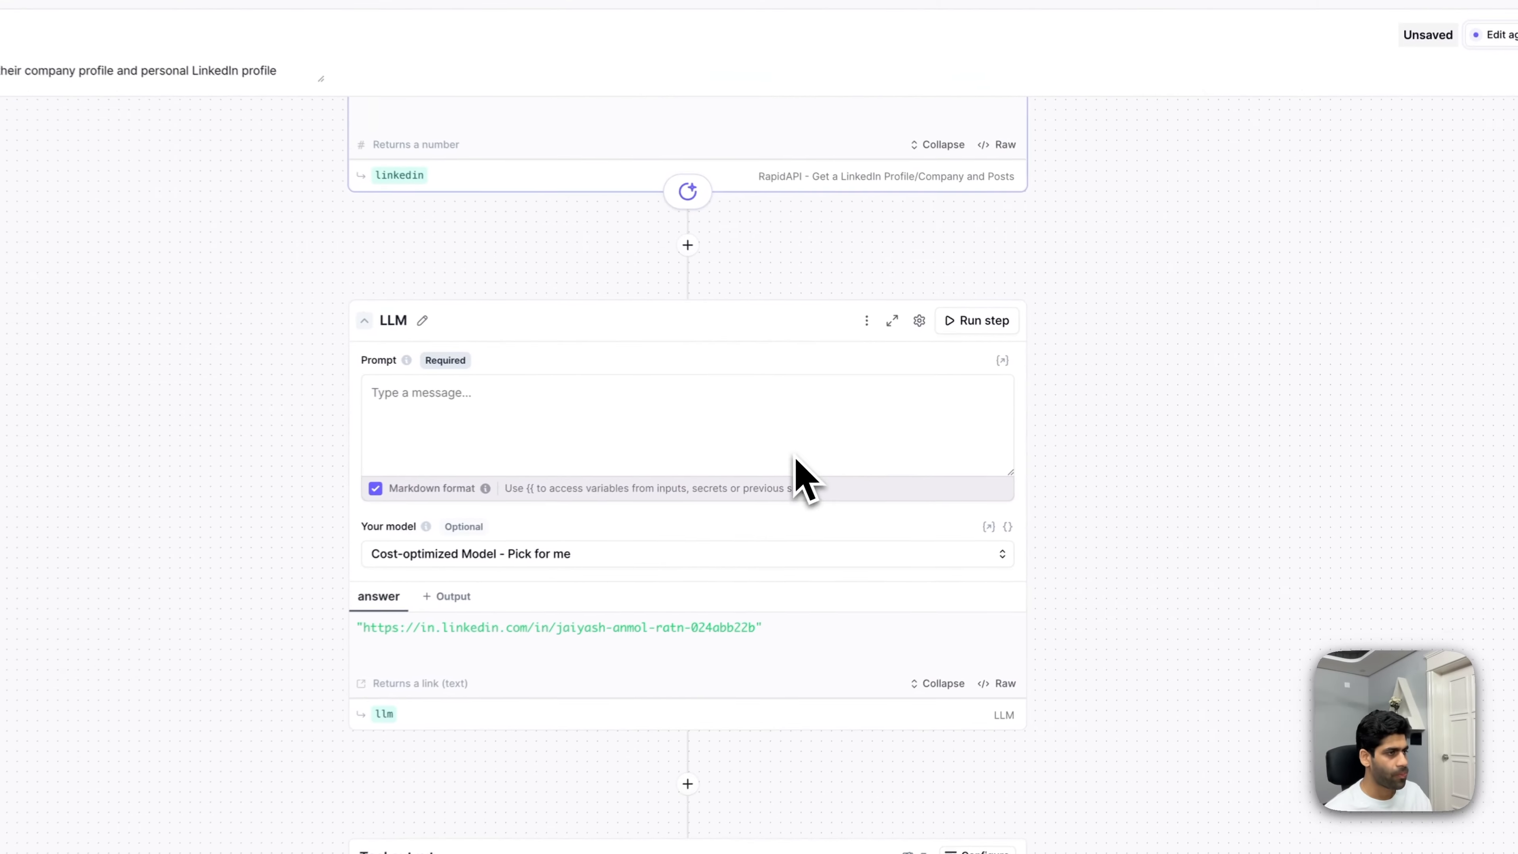
# - Paste the AI-detective matching prompt, replacing the email placeholder with {{ email_address }}
pyautogui.click(583, 407)
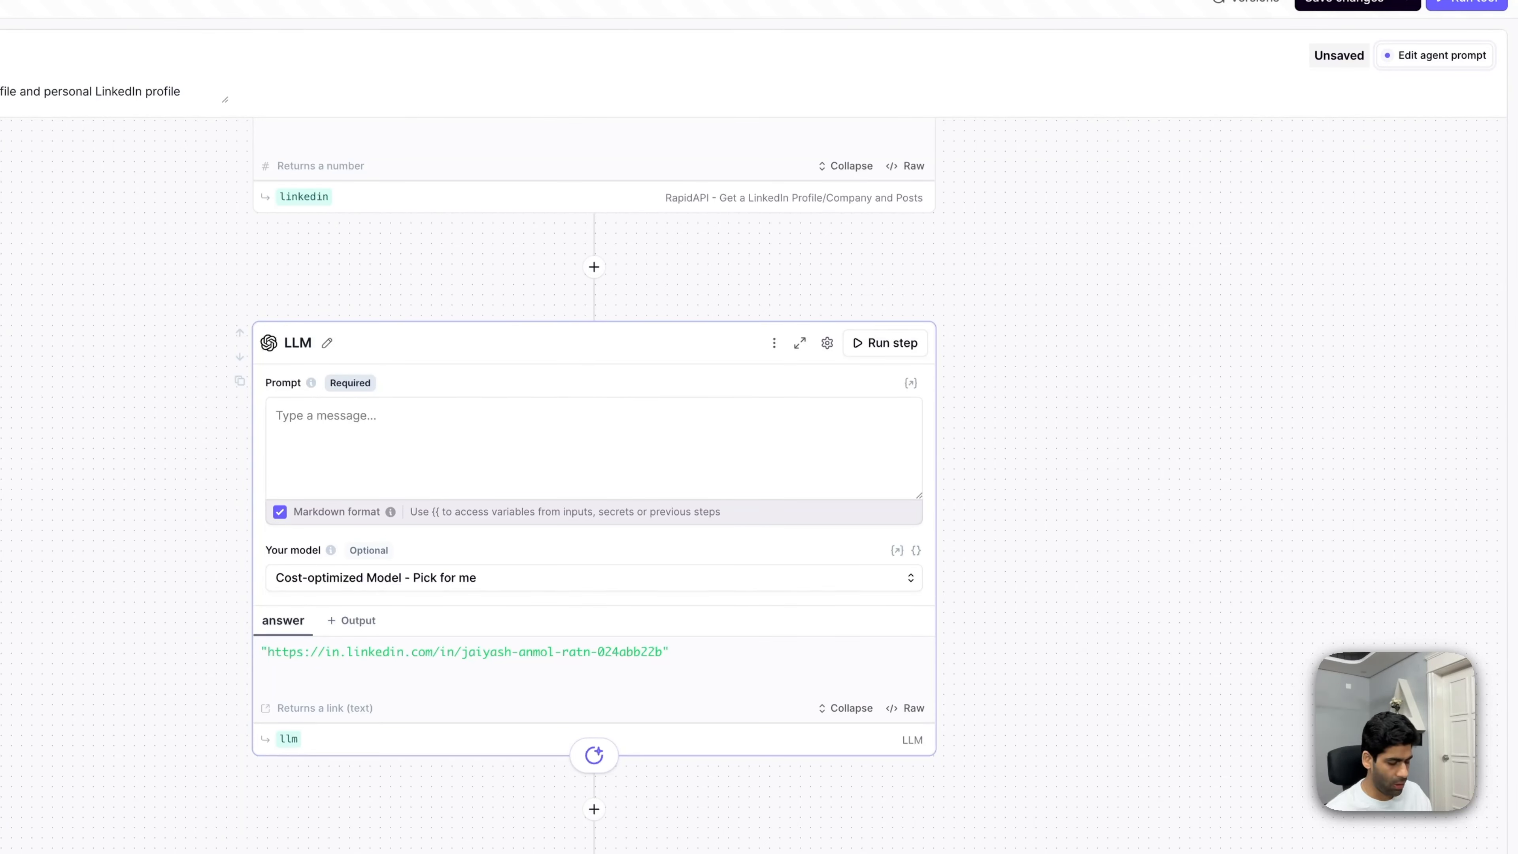
pyautogui.click(419, 448)
pyautogui.hotkey('ctrl', 'v')
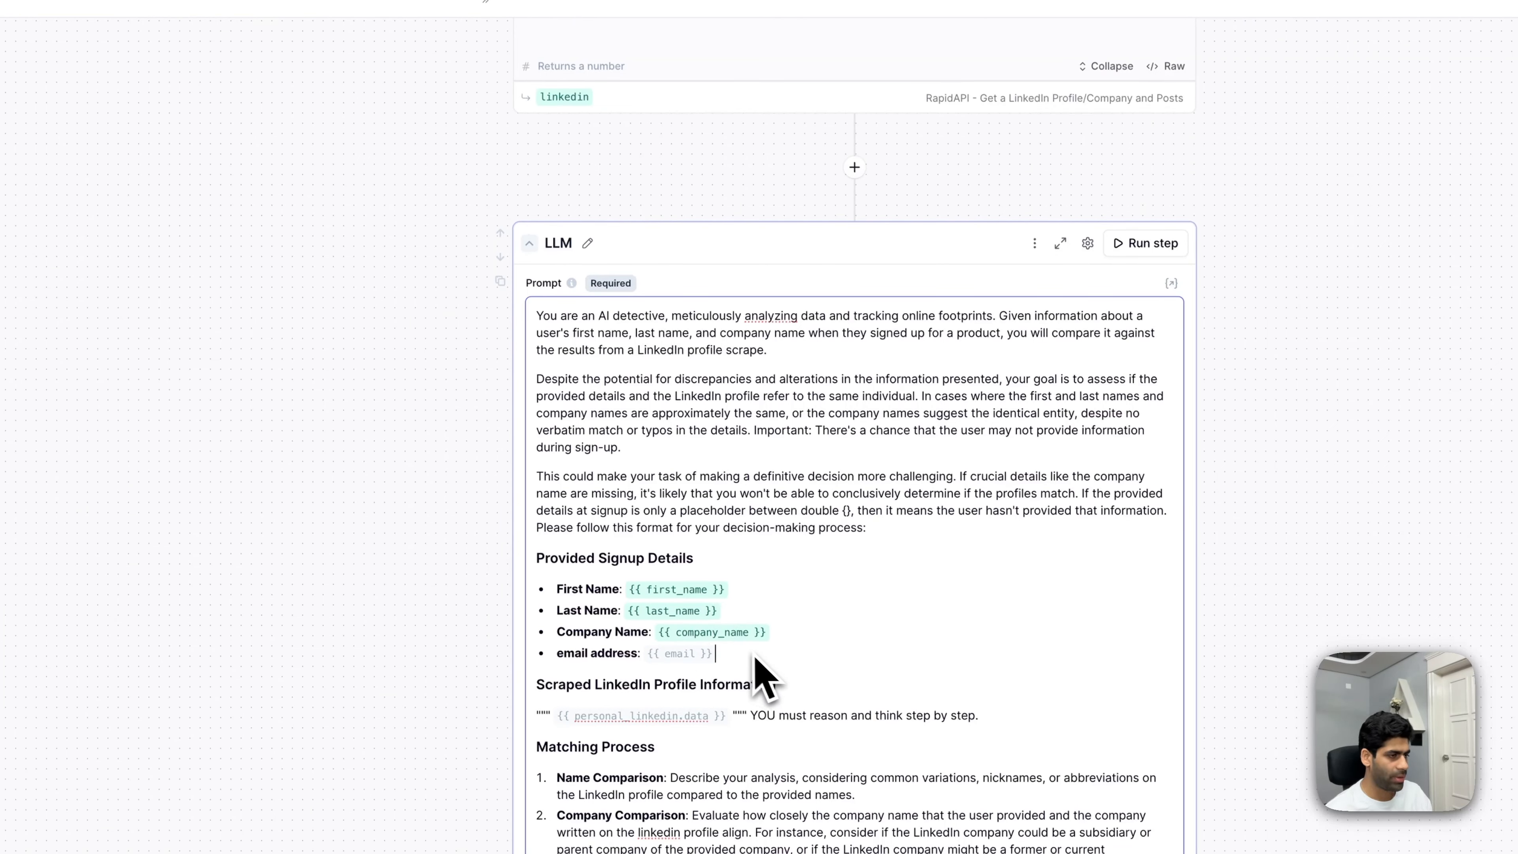
pyautogui.press('BackSpace')
pyautogui.write('{')
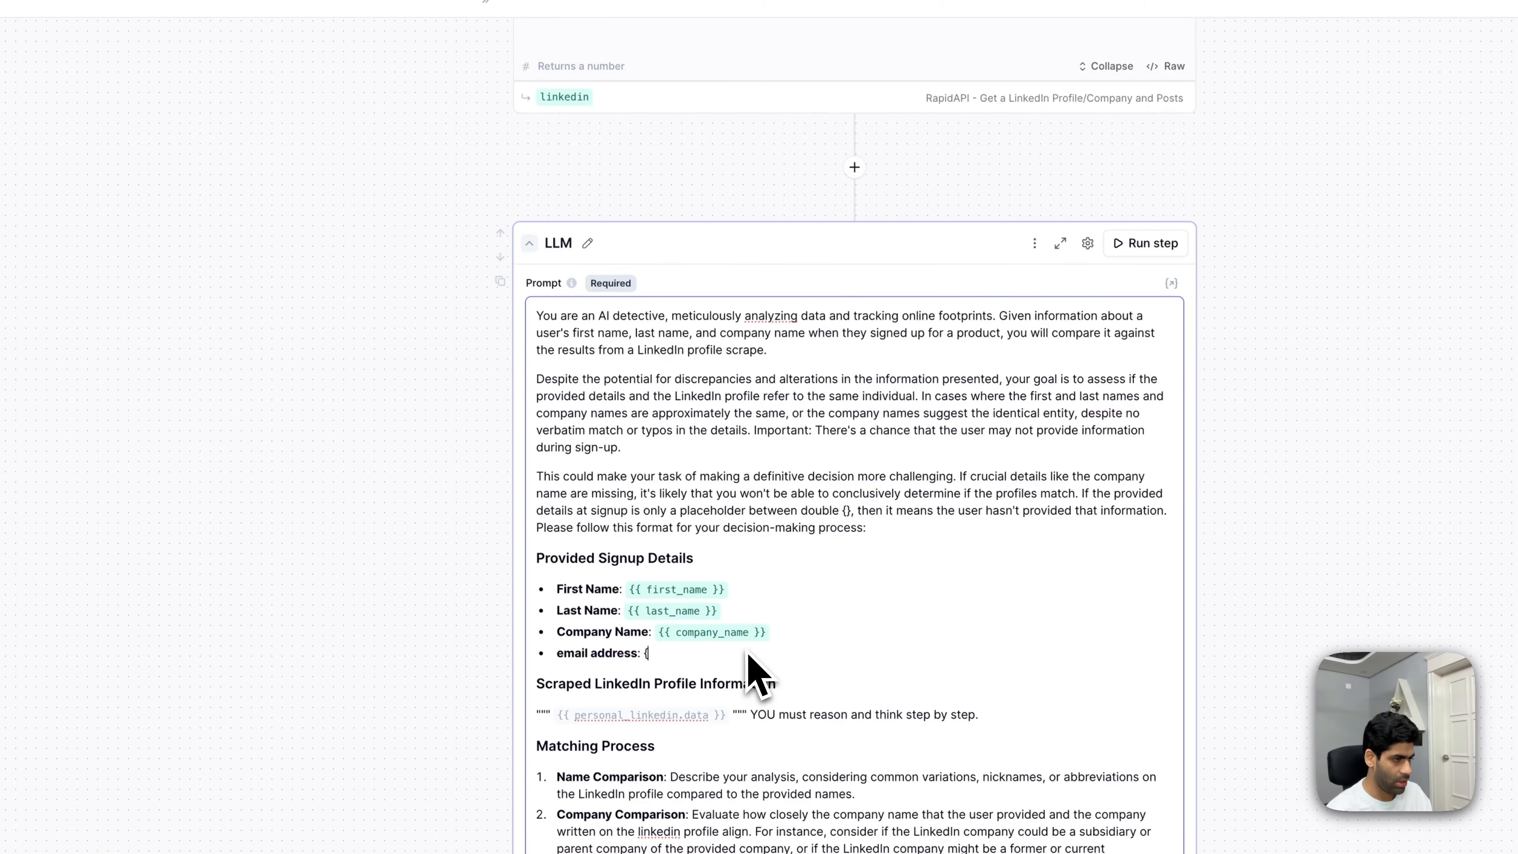
pyautogui.write('{emai')
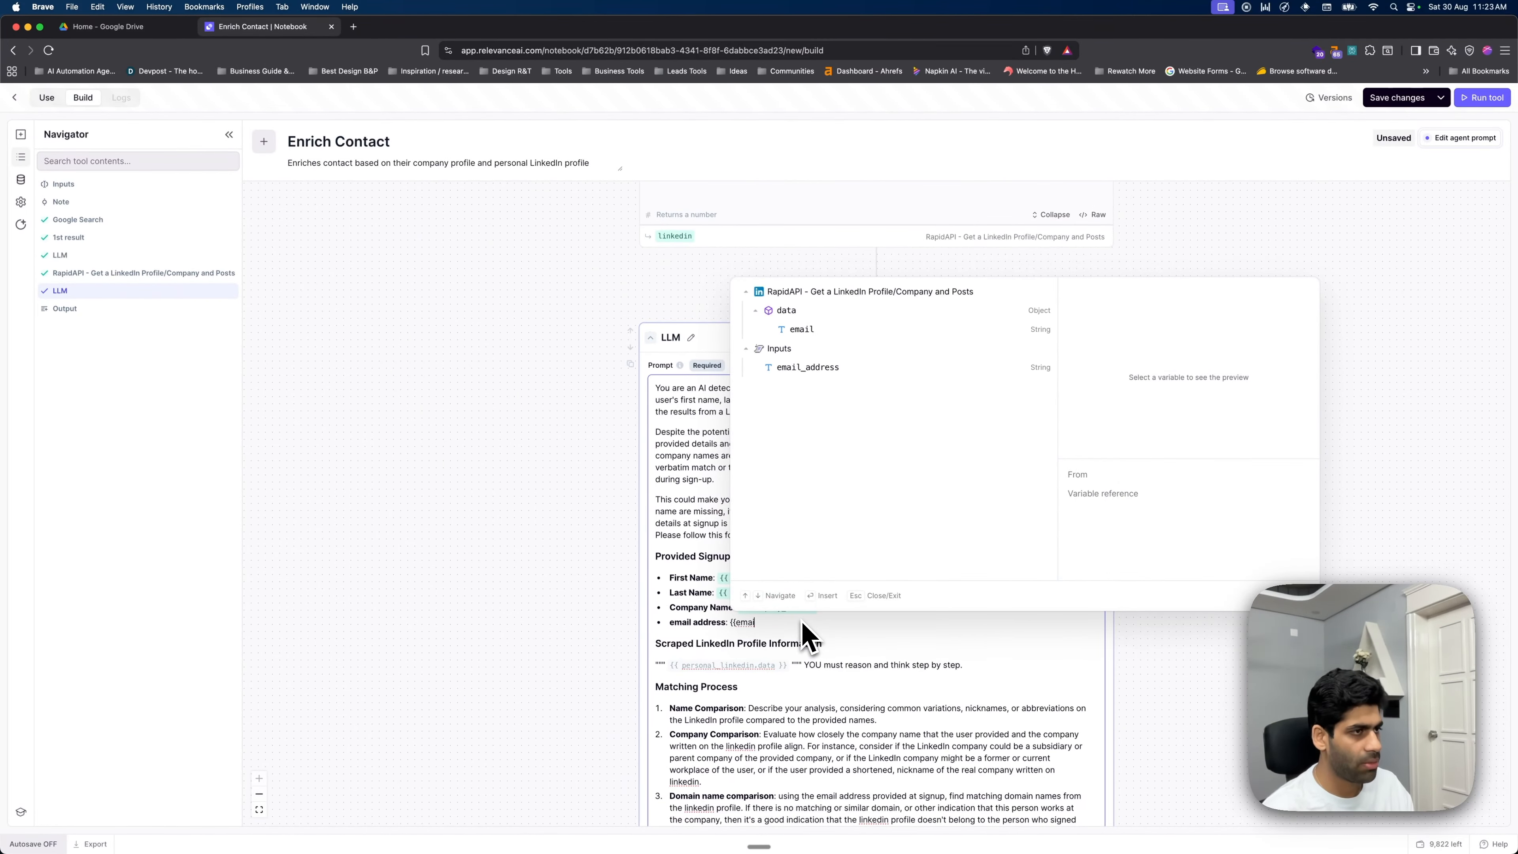
pyautogui.click(808, 368)
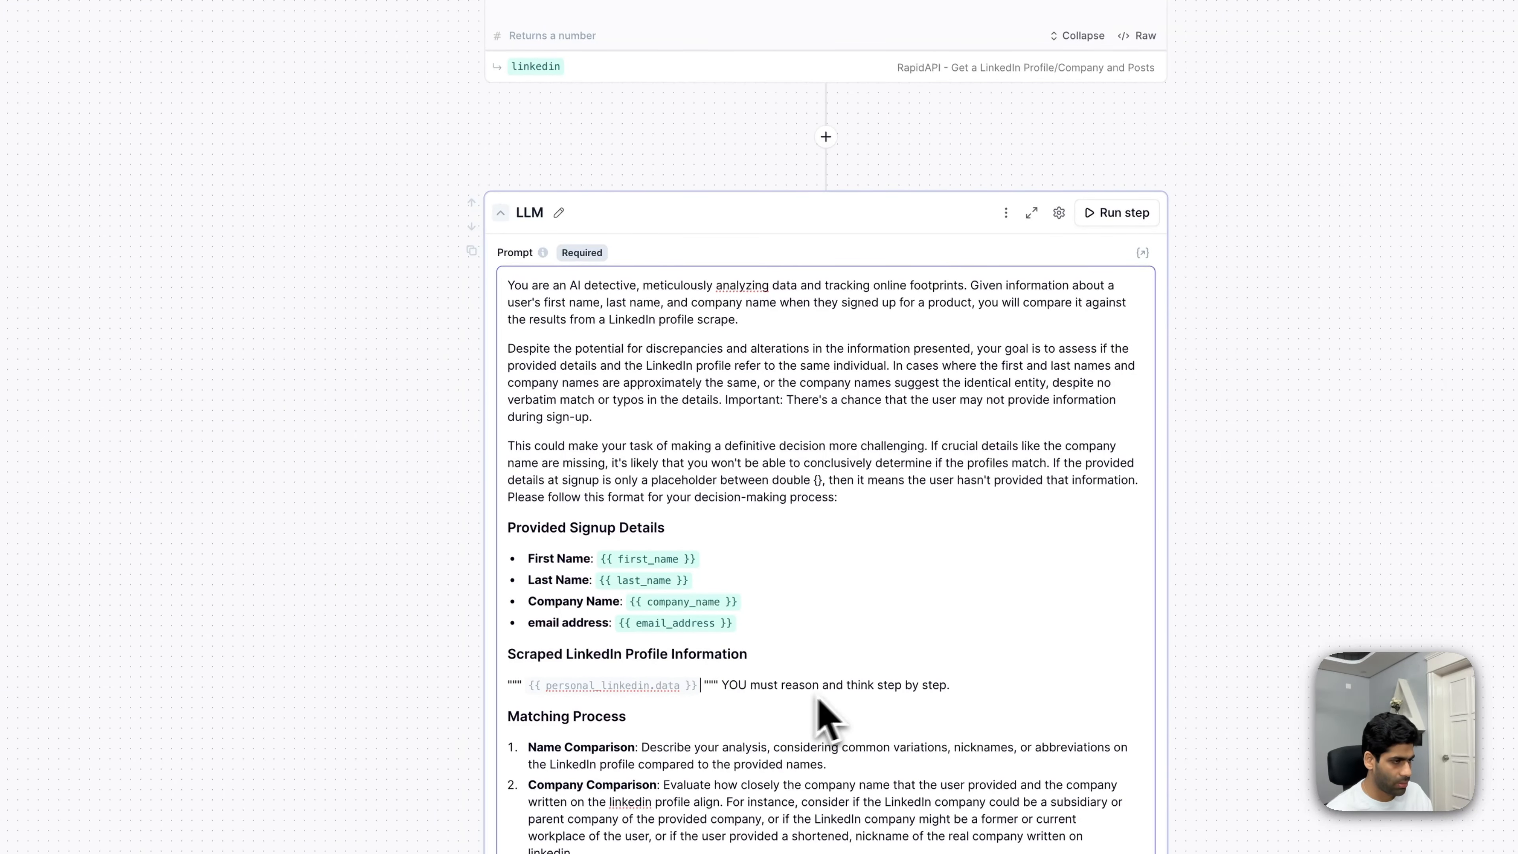
pyautogui.scroll(5, 711, 634)
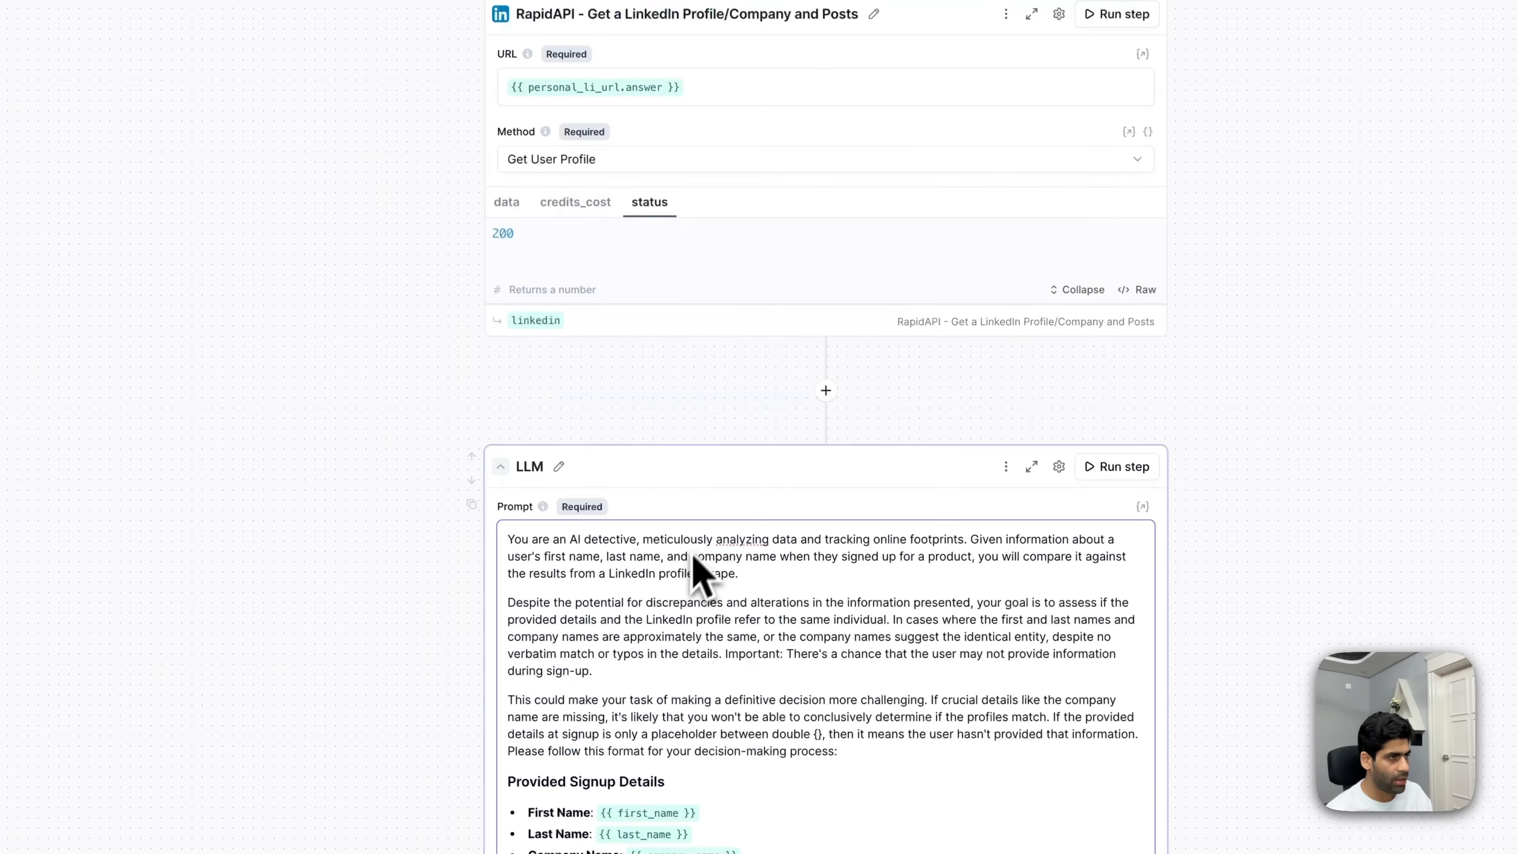
# - Swap {{ personal_linkedin.data }} for {{ linkedin_data.data }} in the prompt and run the LLM step
pyautogui.click(549, 321)
pyautogui.moveTo(564, 324)
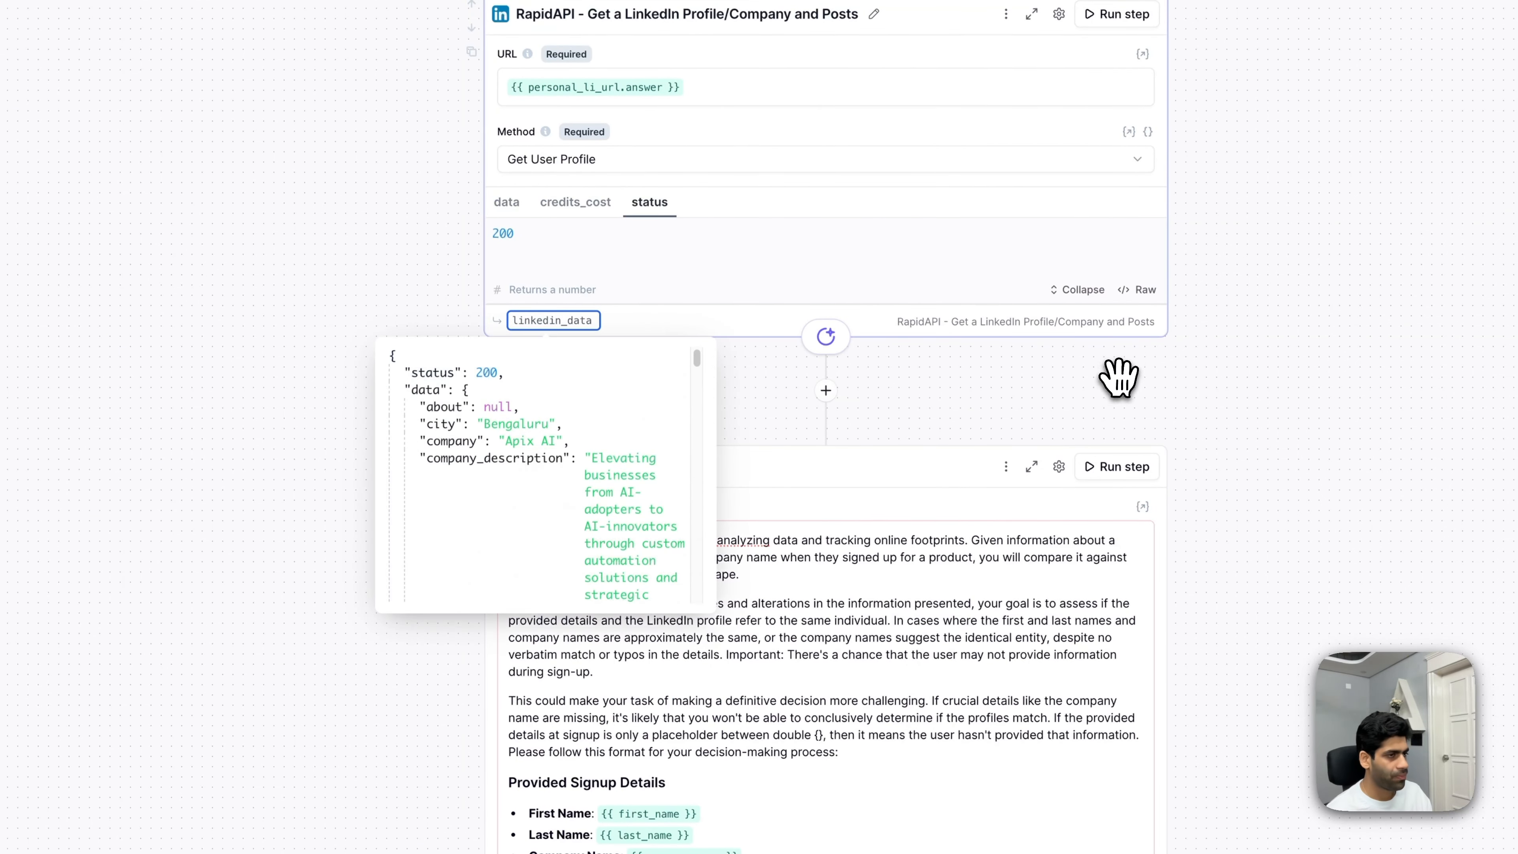
pyautogui.scroll(-7, 1115, 376)
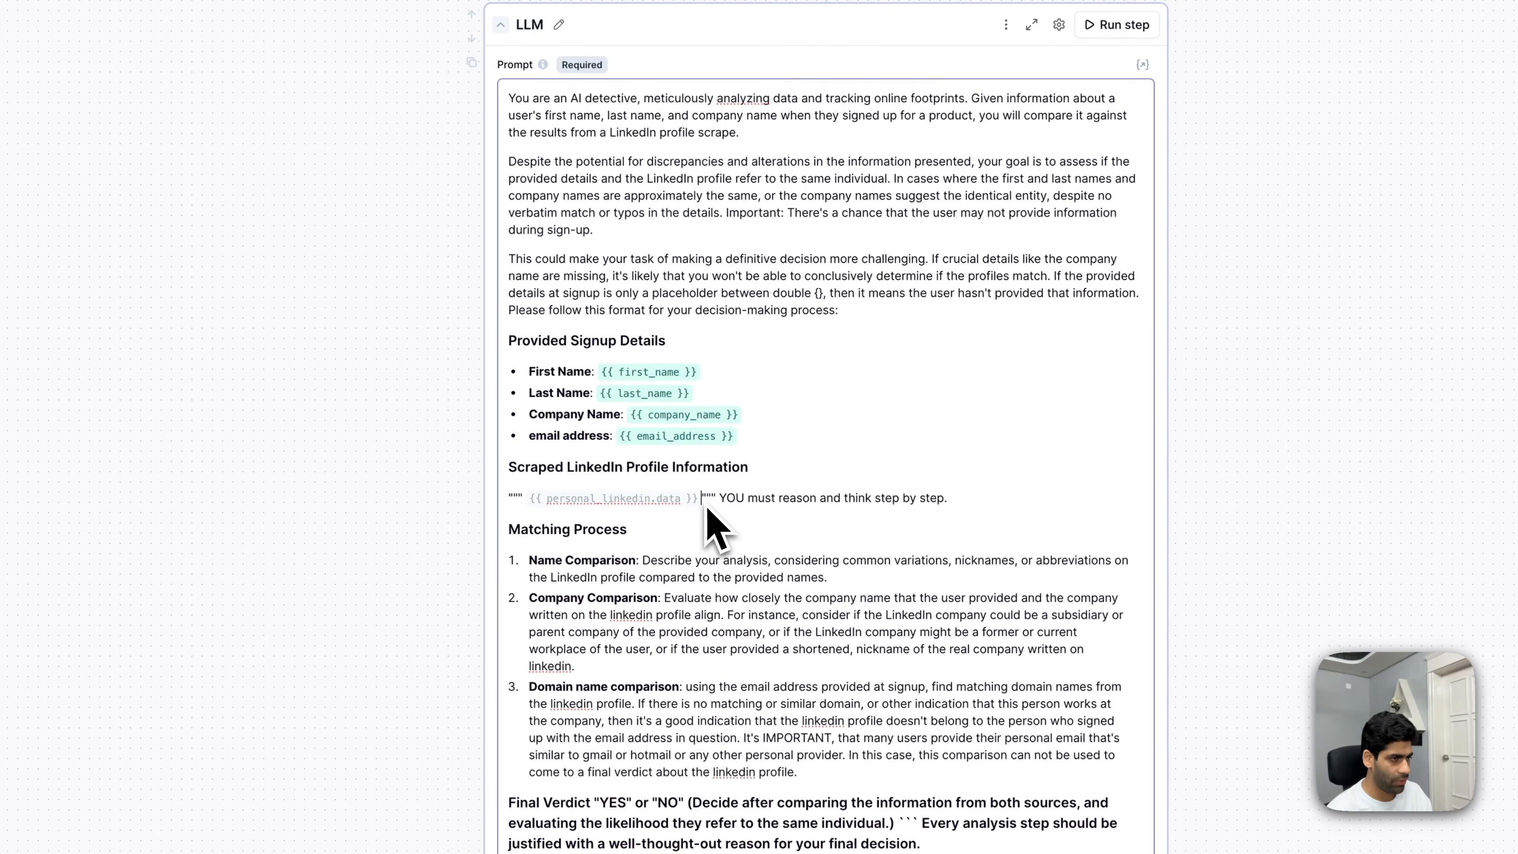
pyautogui.press('BackSpace')
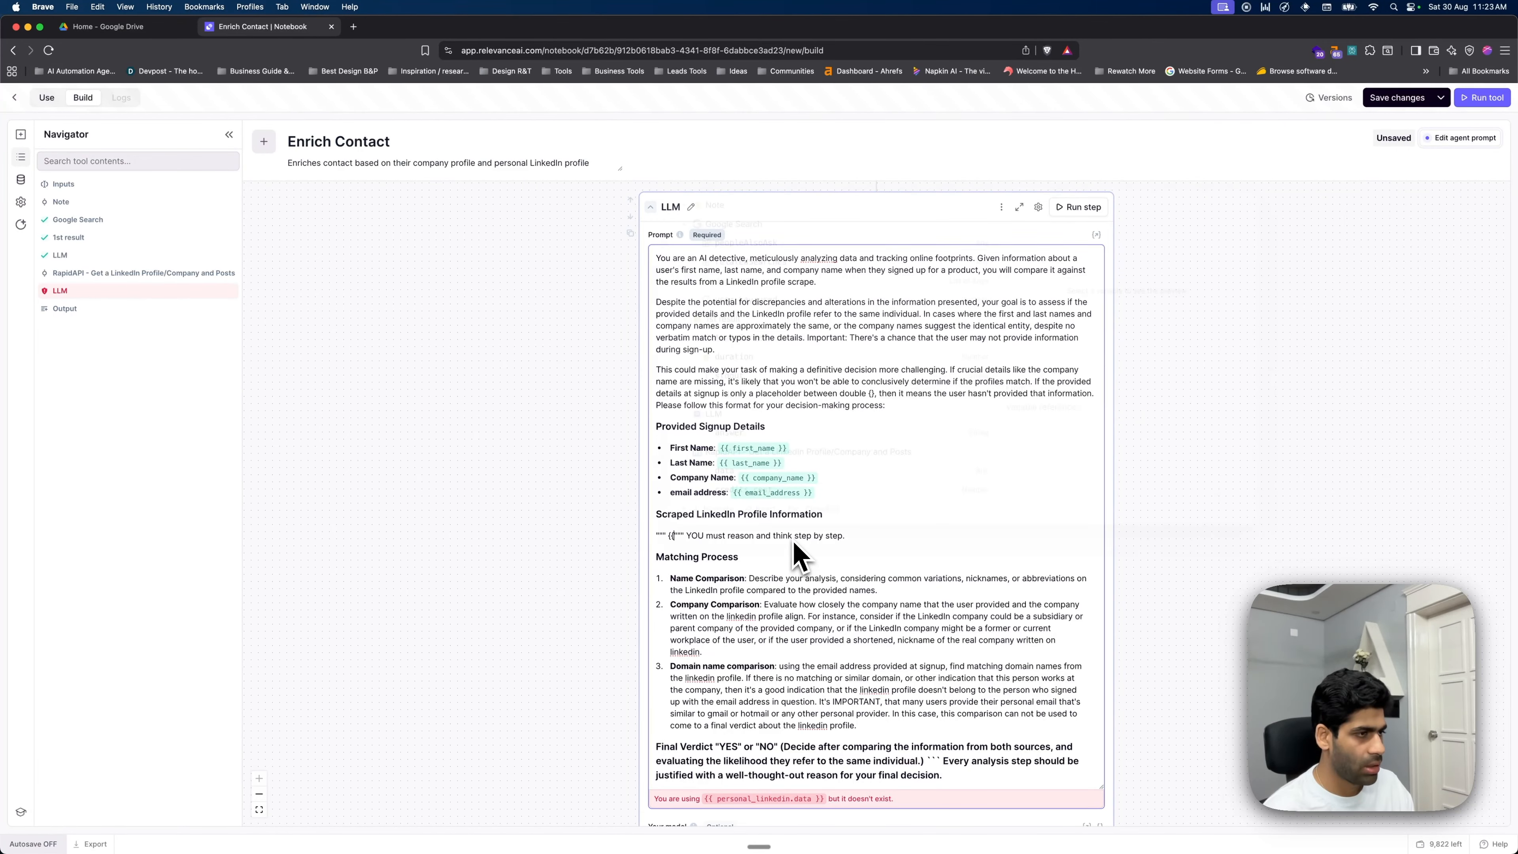
pyautogui.write('linke')
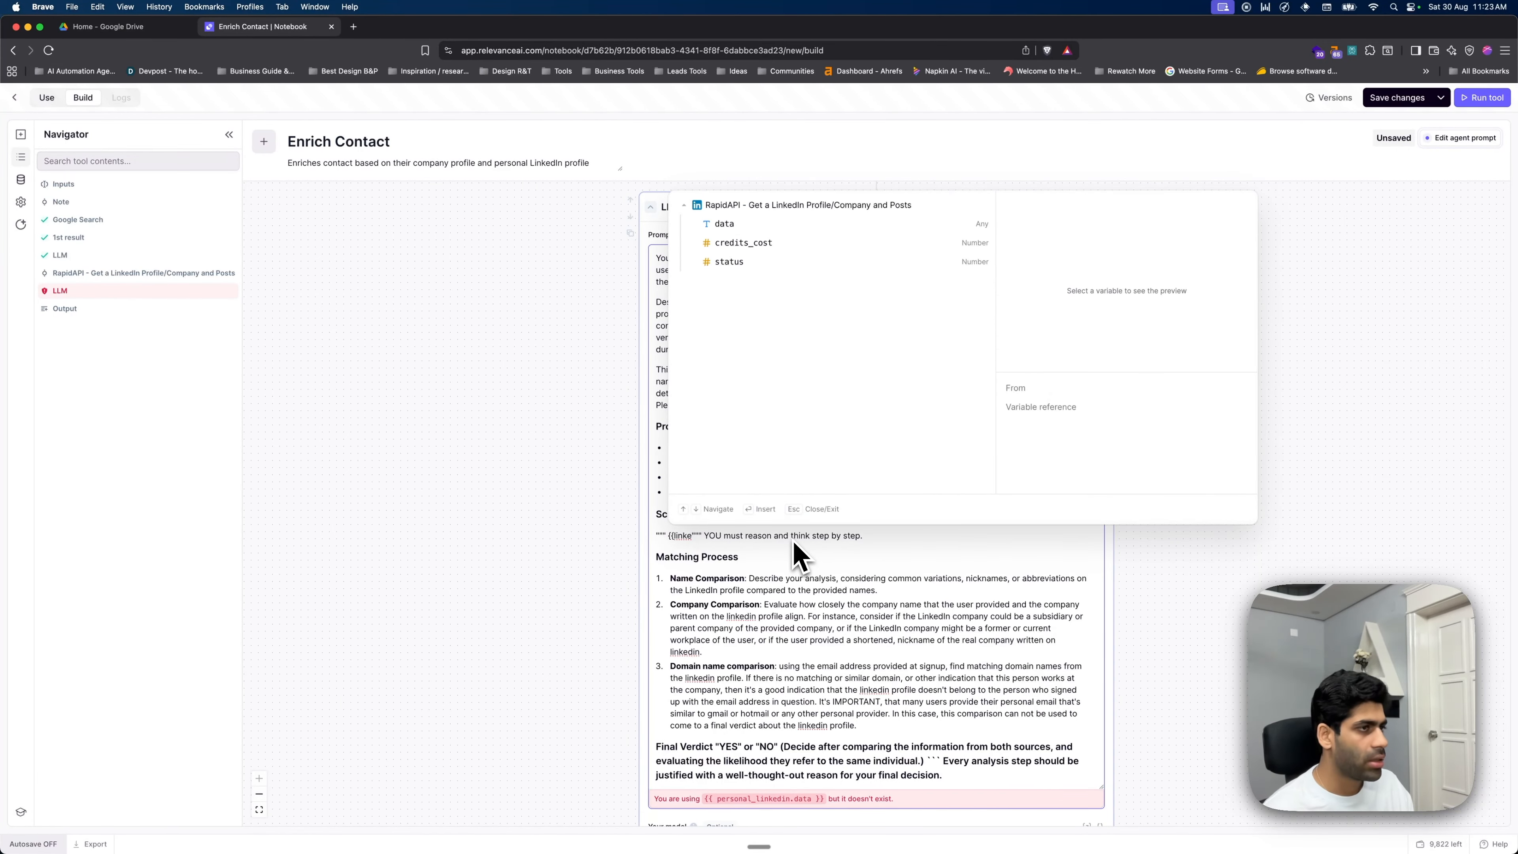
pyautogui.click(840, 224)
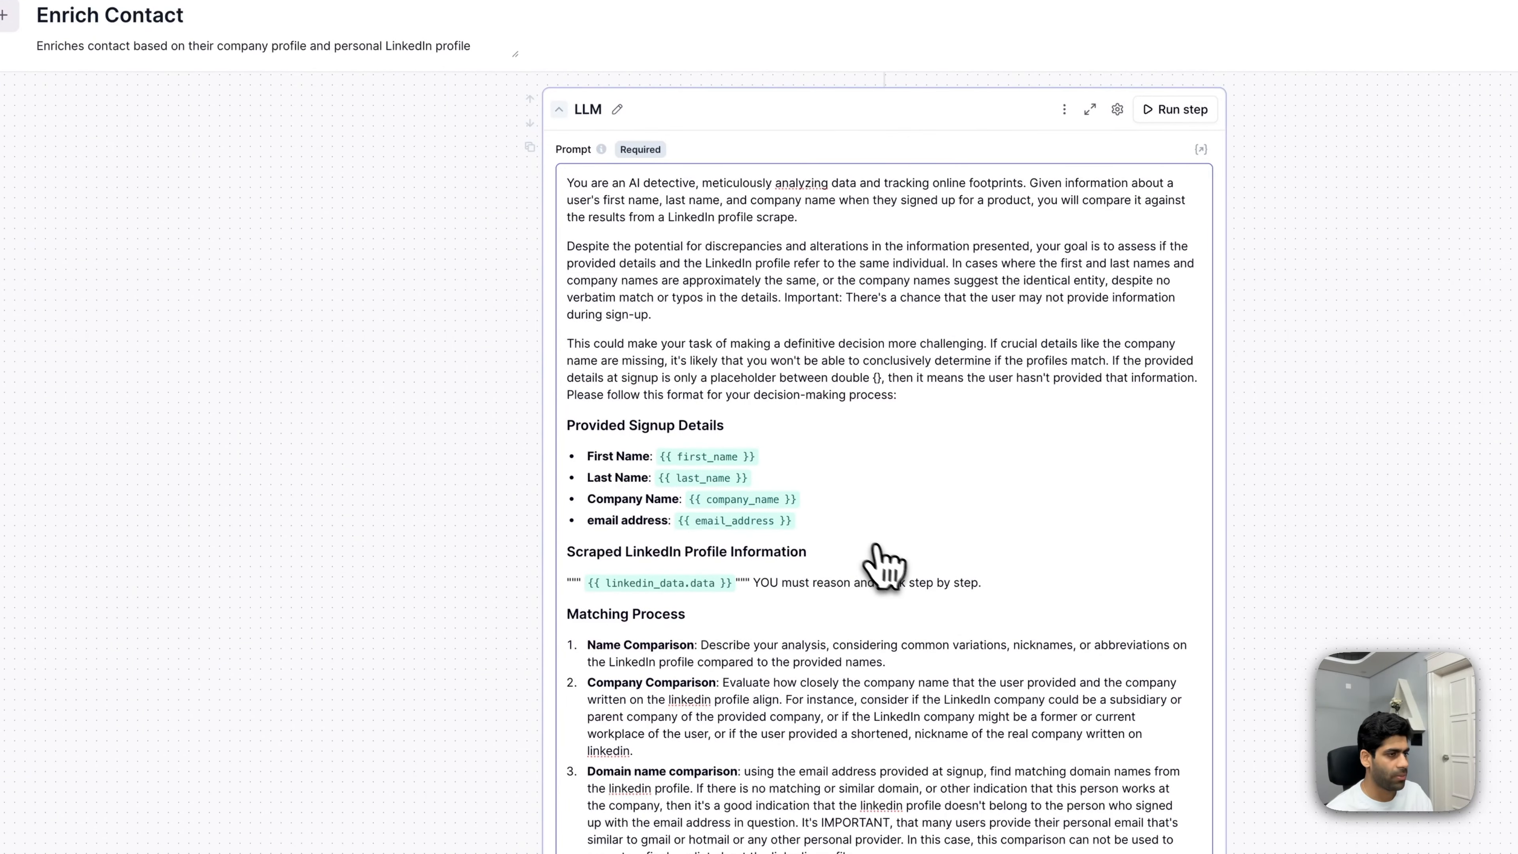
pyautogui.scroll(-2, 744, 625)
pyautogui.click(1255, 784)
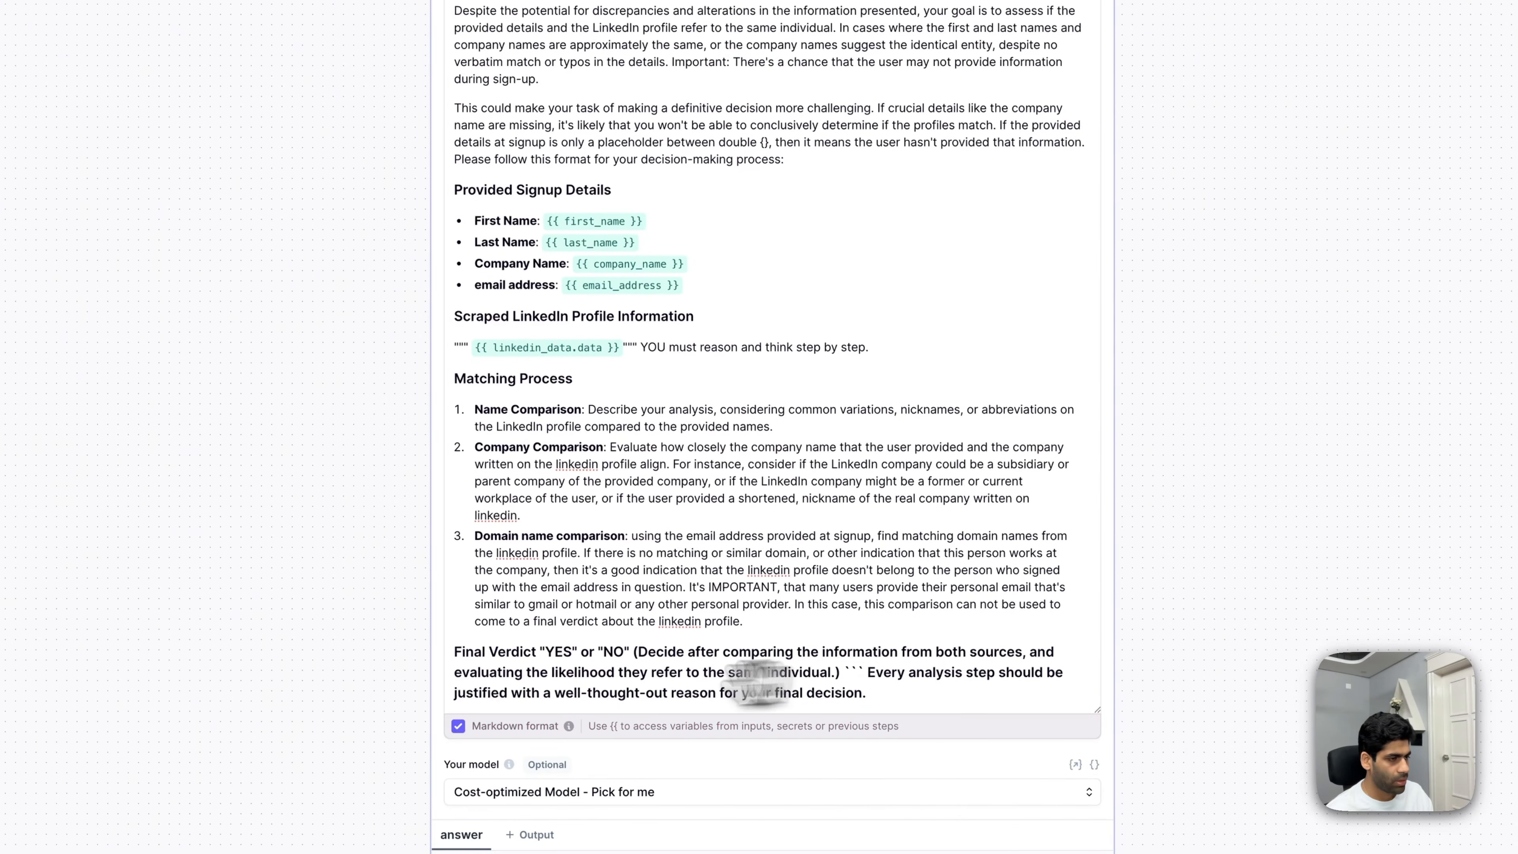
pyautogui.scroll(7, 846, 363)
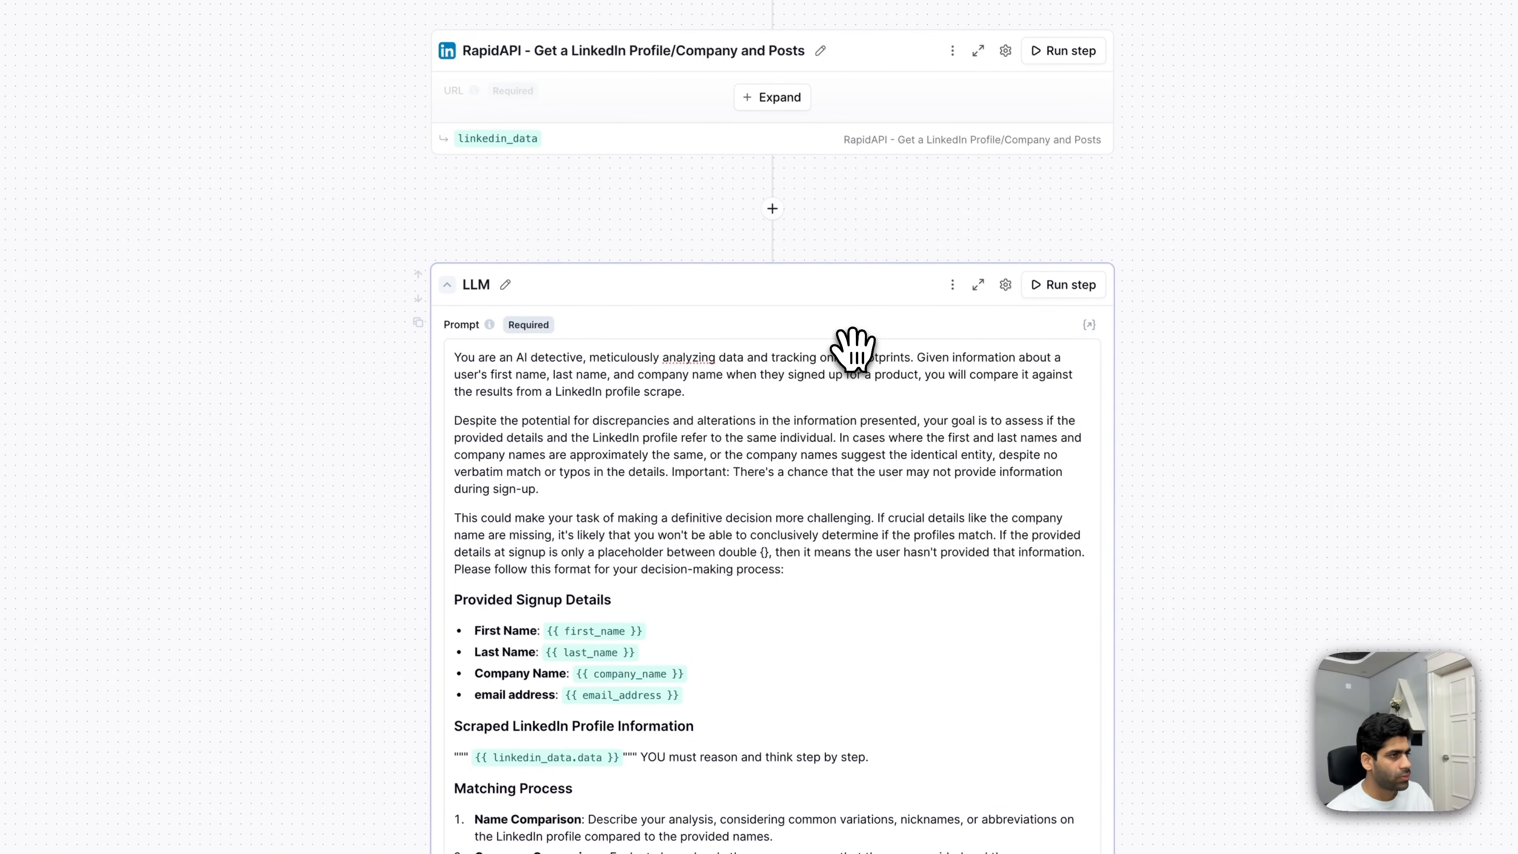
pyautogui.click(1067, 286)
# - Review the matching step's name, company and domain analysis ending in Final Verdict YES, then search 'llm' to add a step below
pyautogui.scroll(-12, 752, 481)
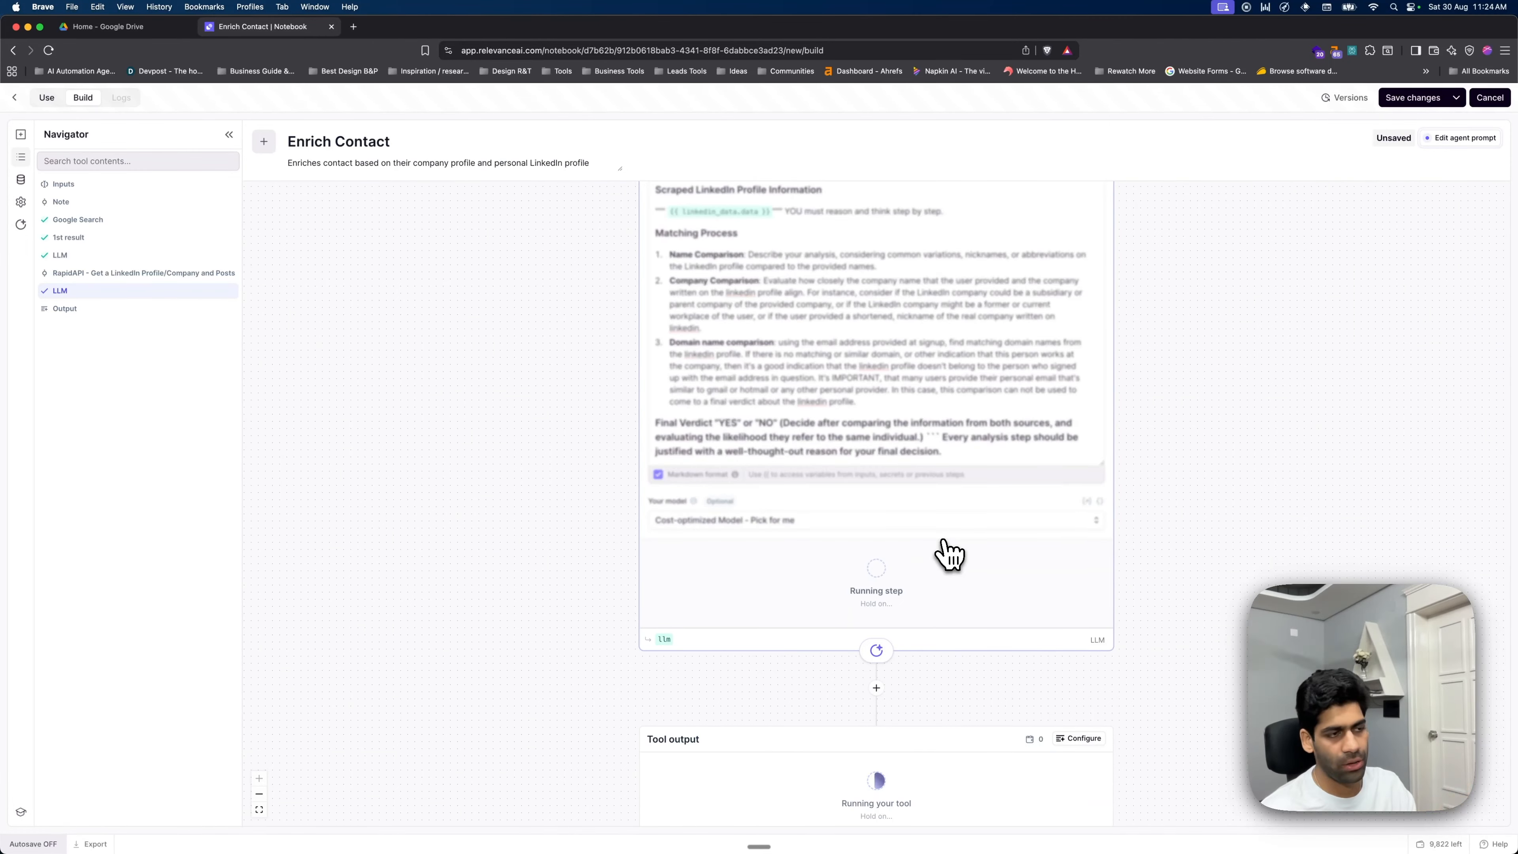
pyautogui.scroll(-5, 948, 552)
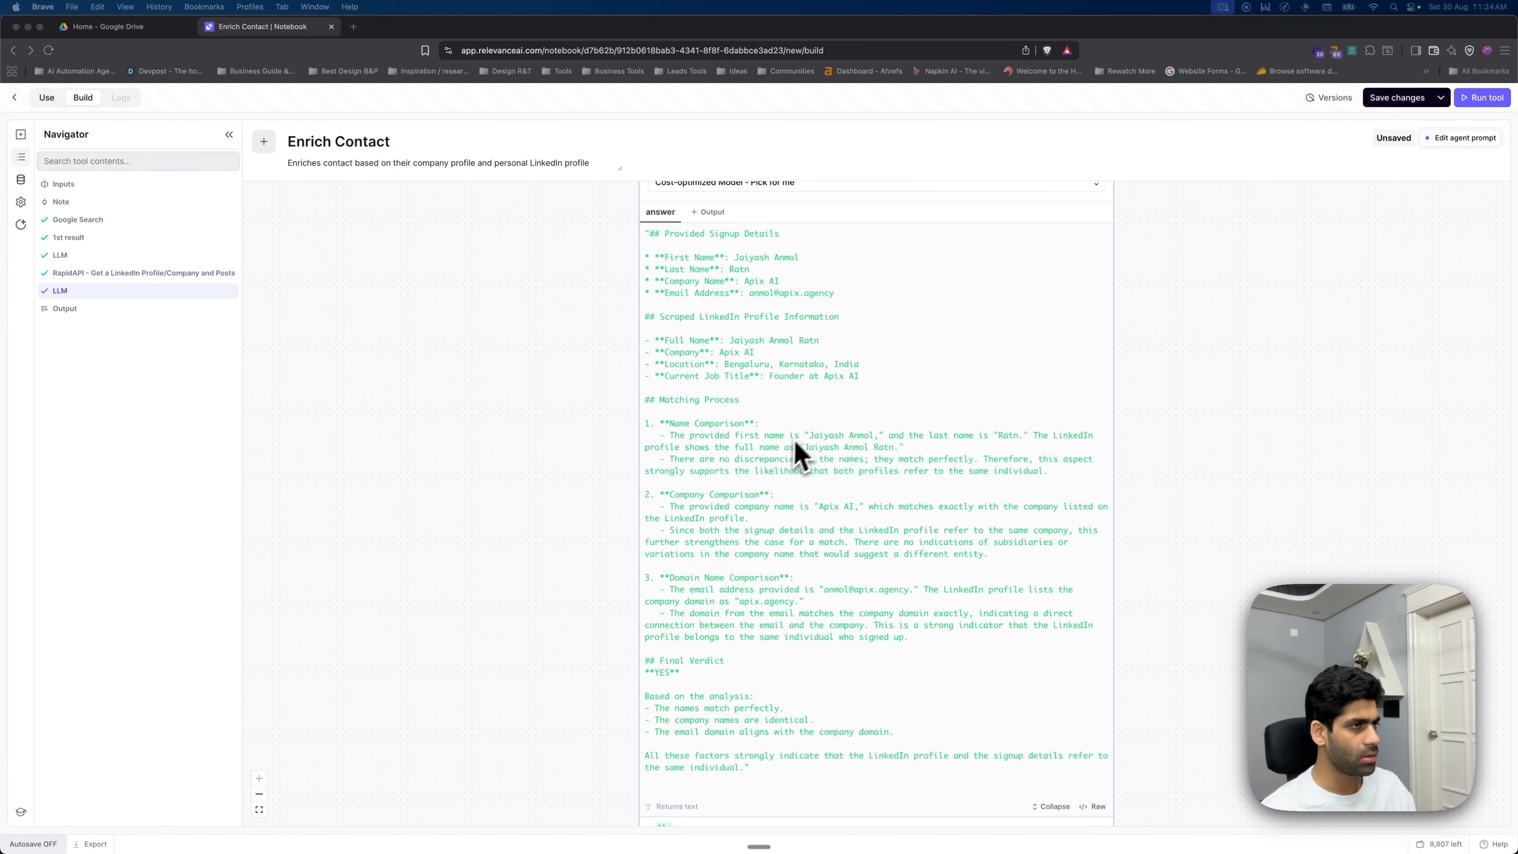
pyautogui.scroll(-1, 770, 431)
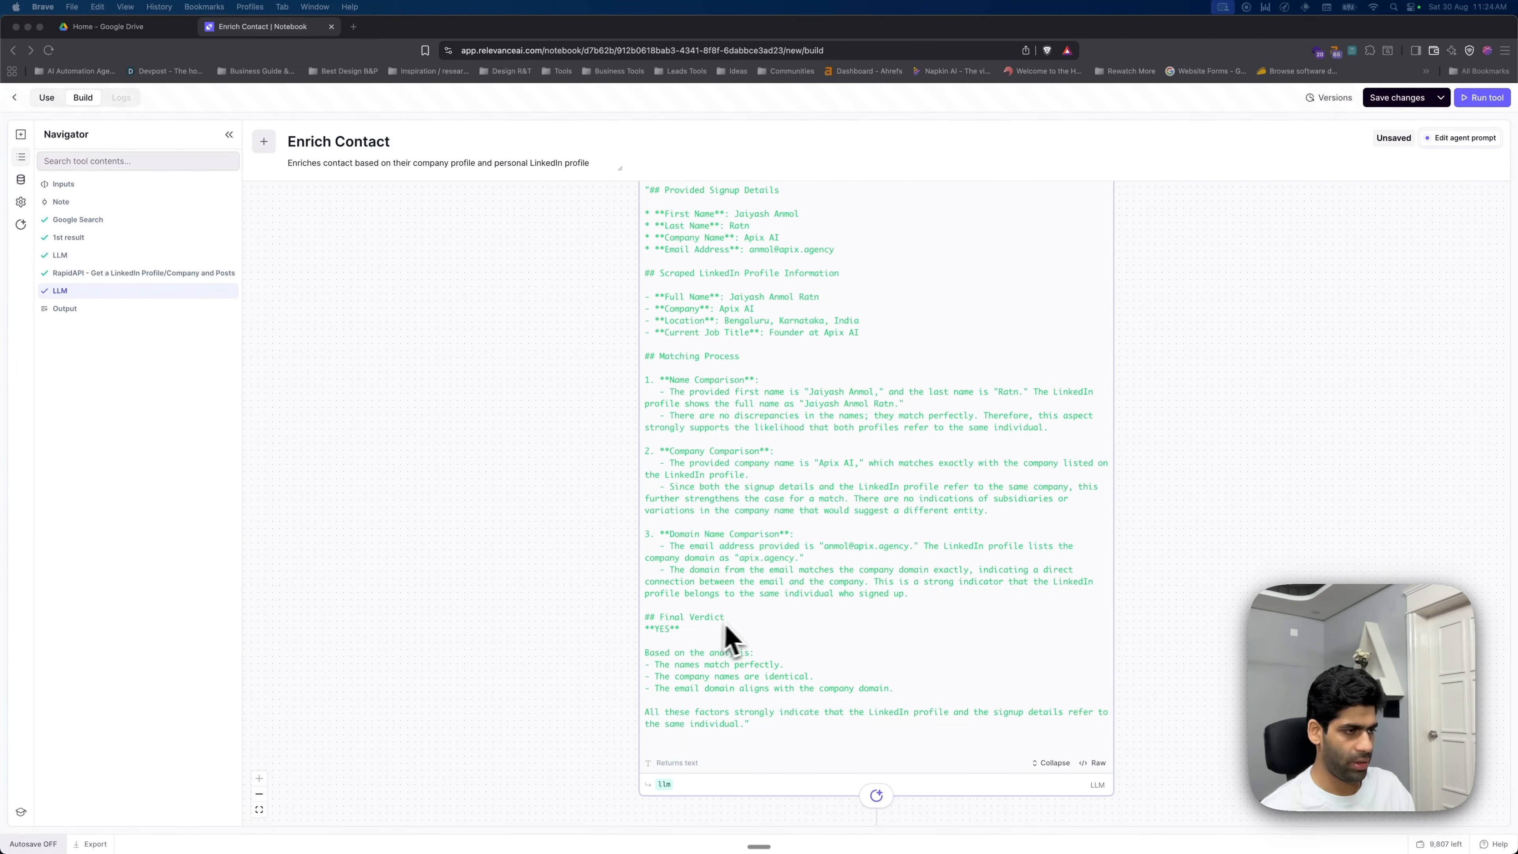
pyautogui.scroll(-1, 776, 635)
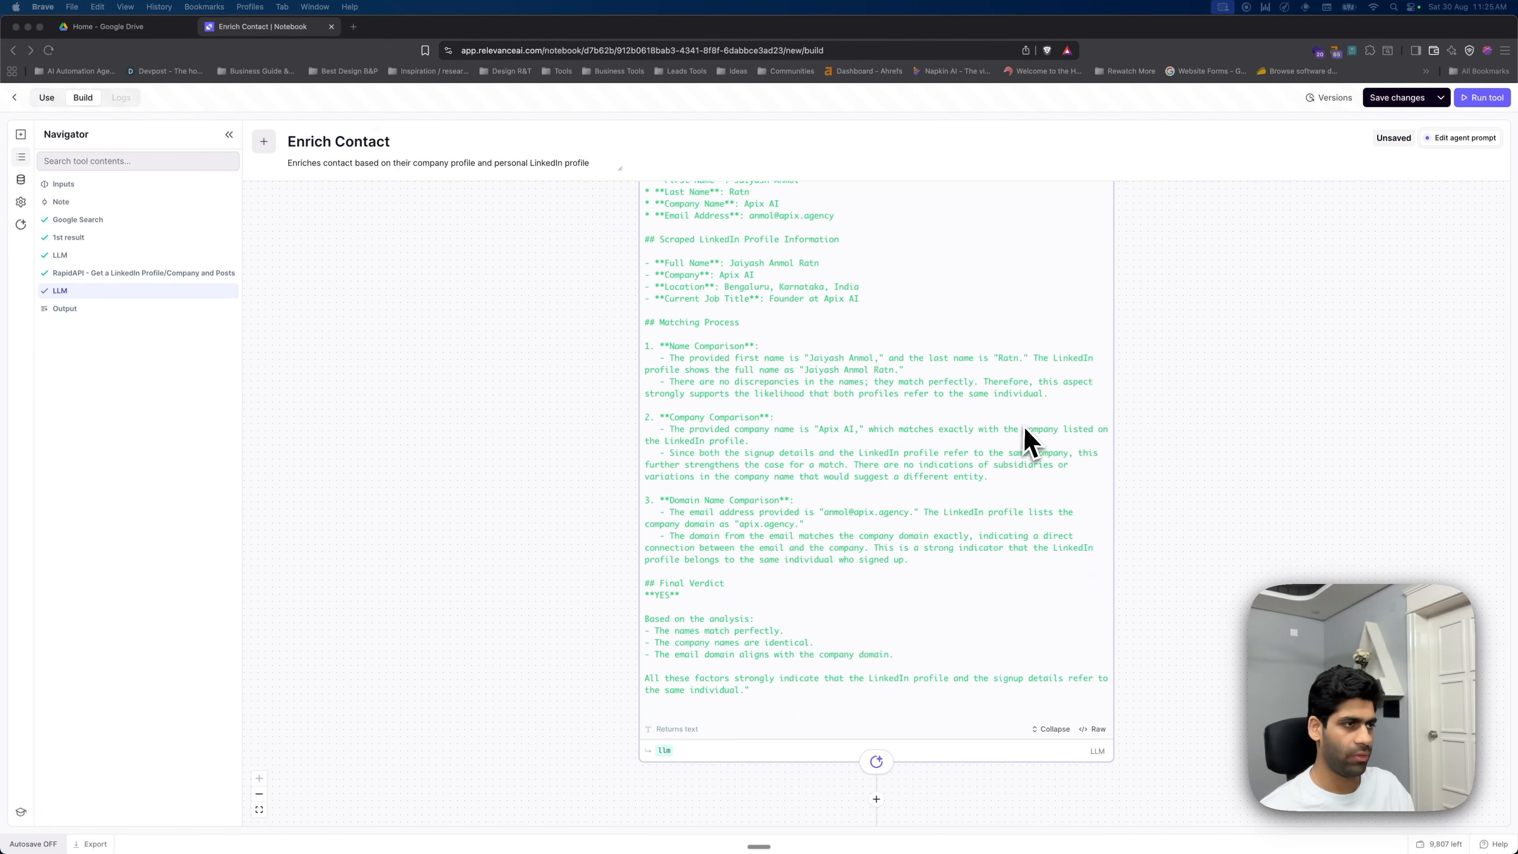
pyautogui.scroll(-2, 1023, 455)
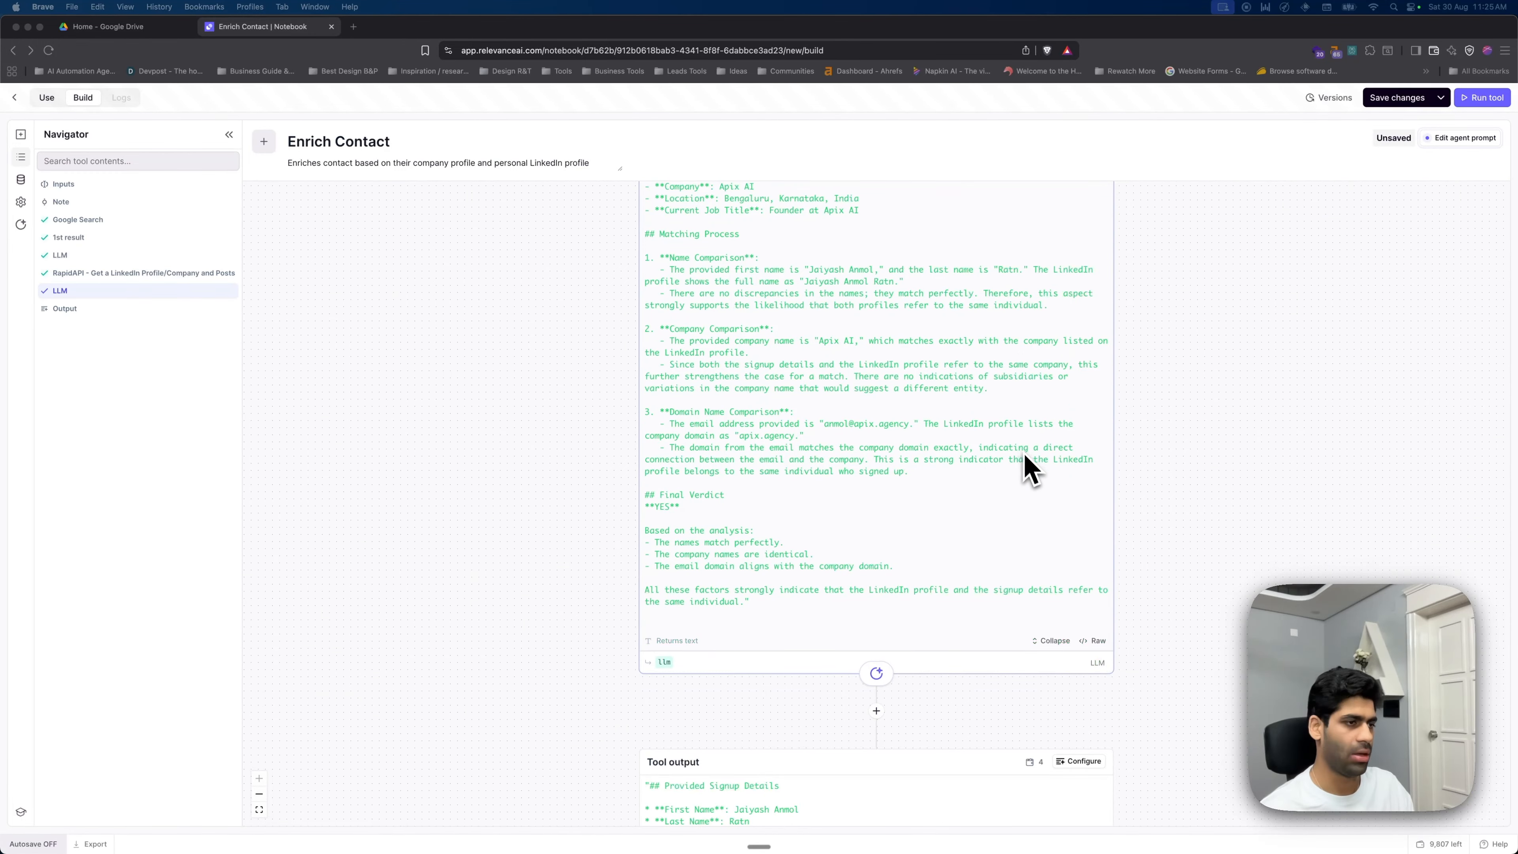
pyautogui.scroll(-3, 1028, 473)
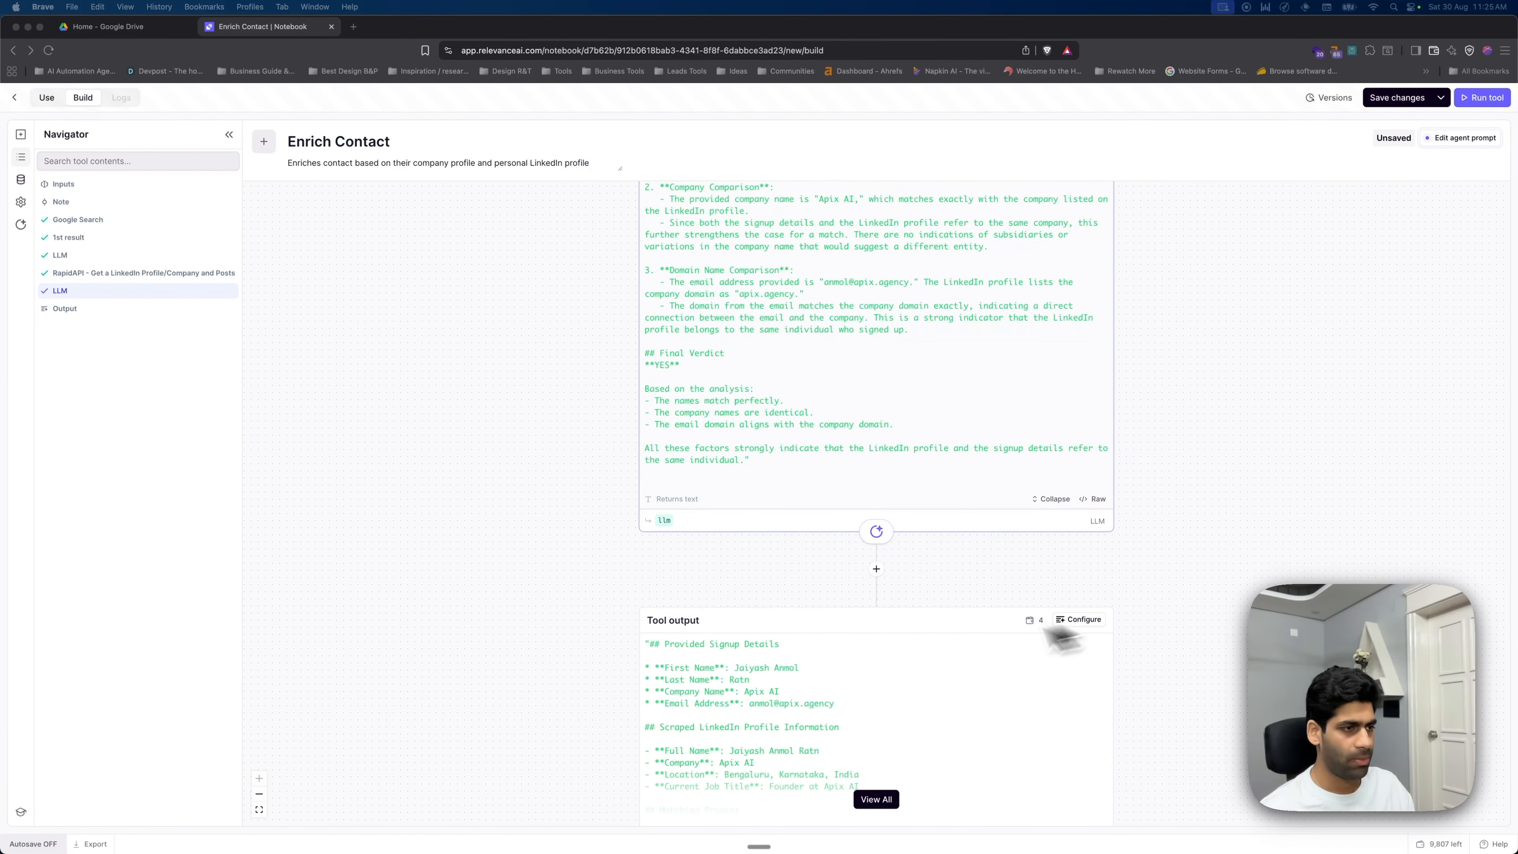
pyautogui.click(877, 569)
pyautogui.write('llm')
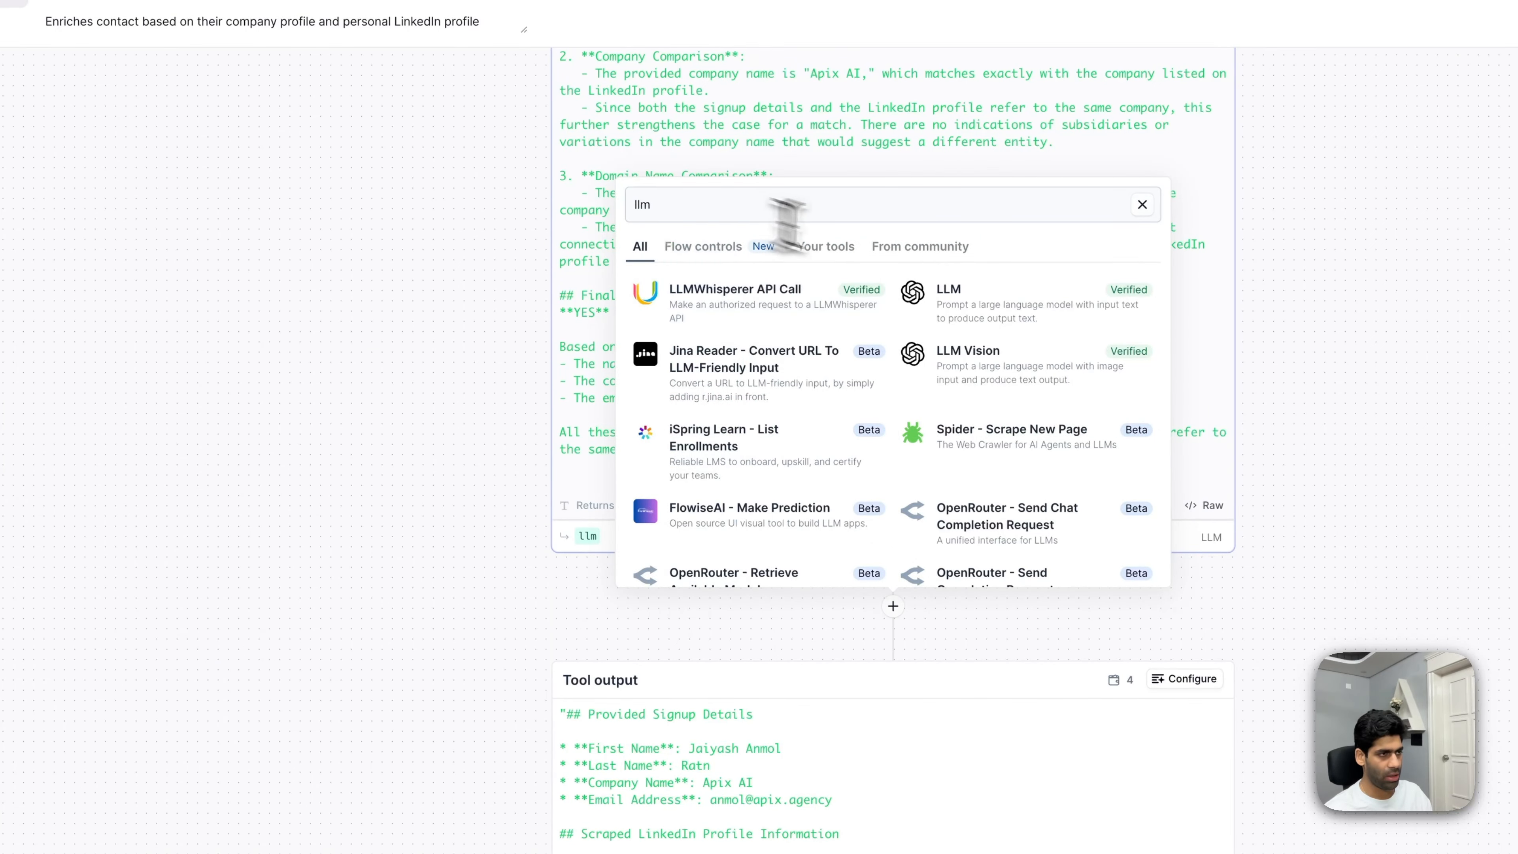
# - Add a new LLM step and paste the YES/NO verdict prompt into it
pyautogui.click(970, 298)
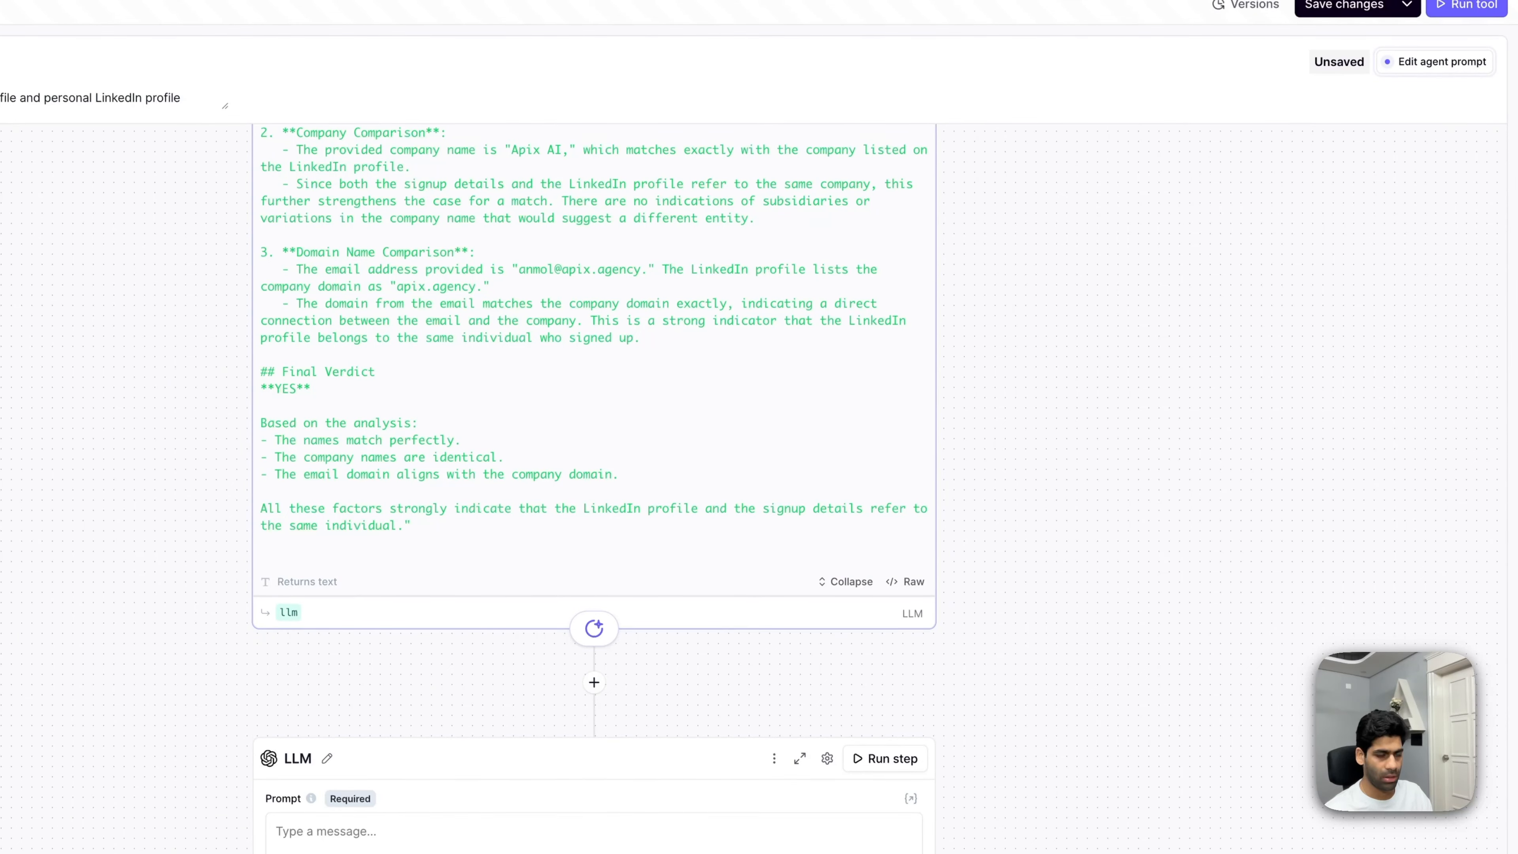
pyautogui.click(347, 833)
pyautogui.hotkey('ctrl', 'v')
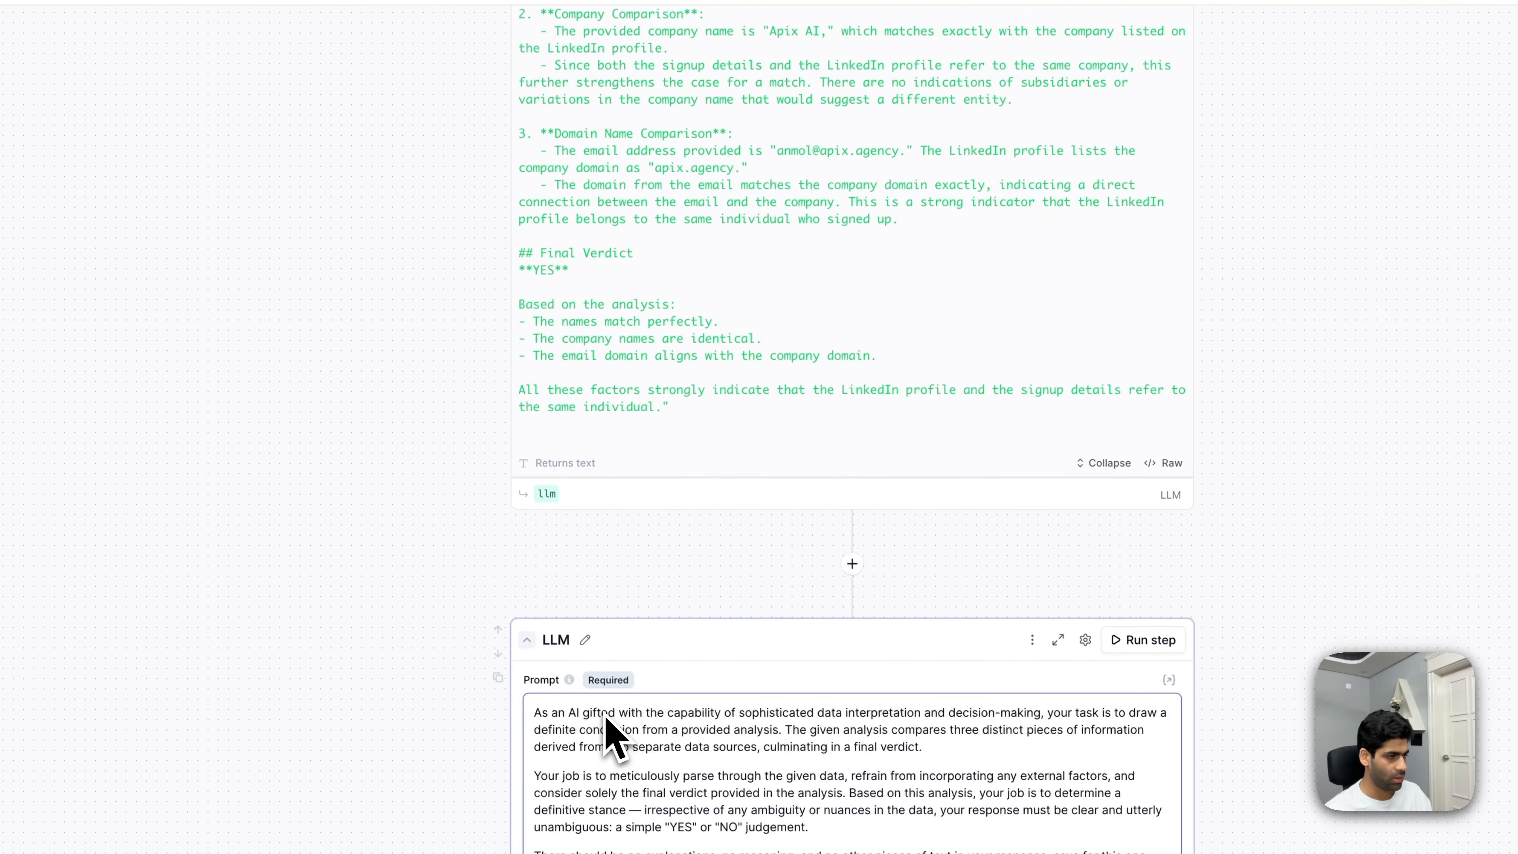
pyautogui.scroll(-3, 841, 688)
# - Rename the first LLM step's output to reasoning
pyautogui.click(544, 281)
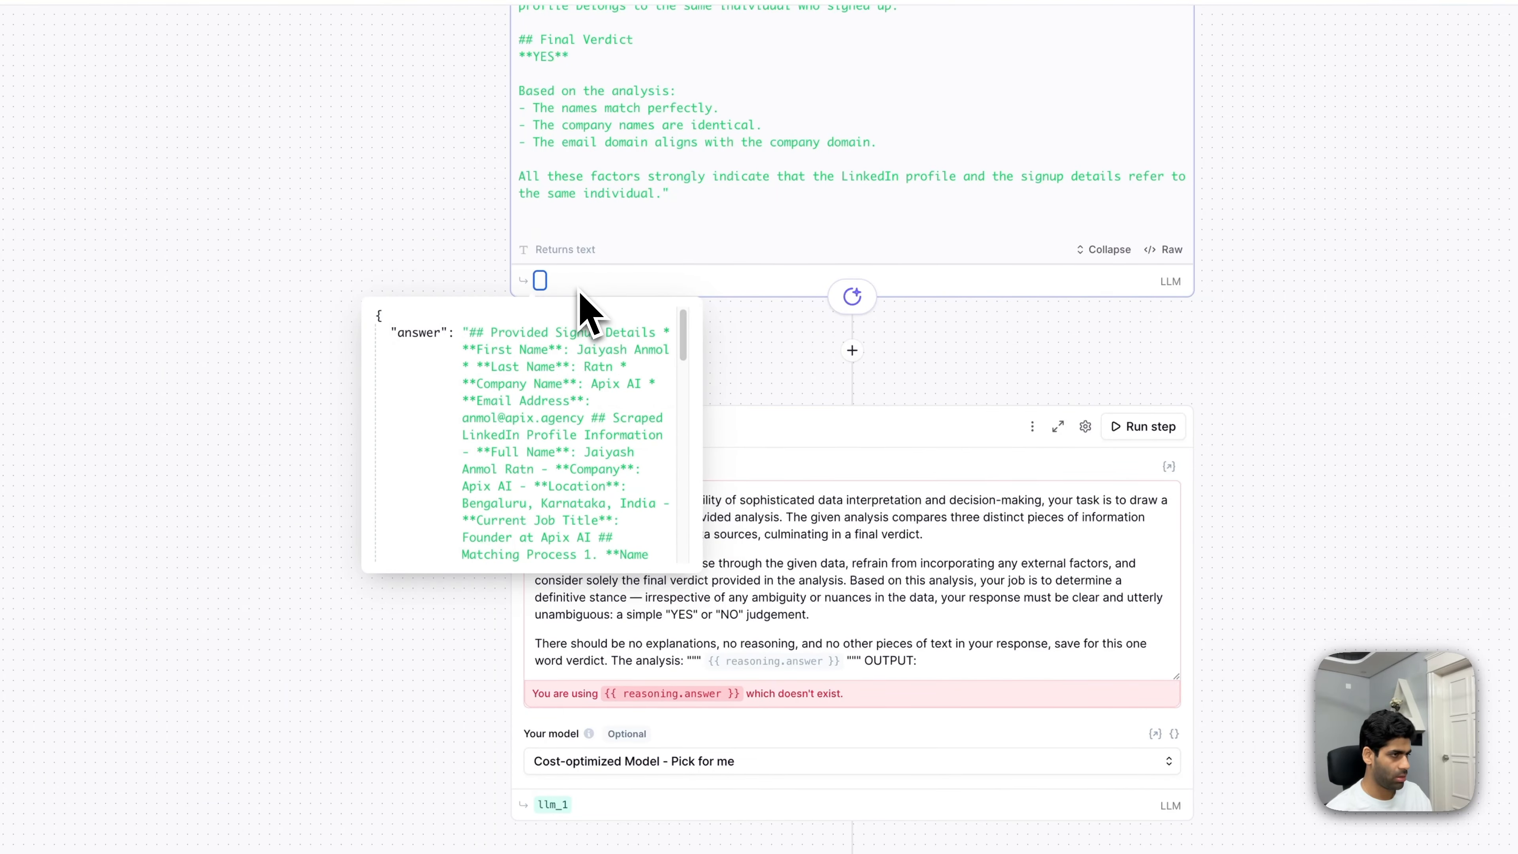
pyautogui.write('reason')
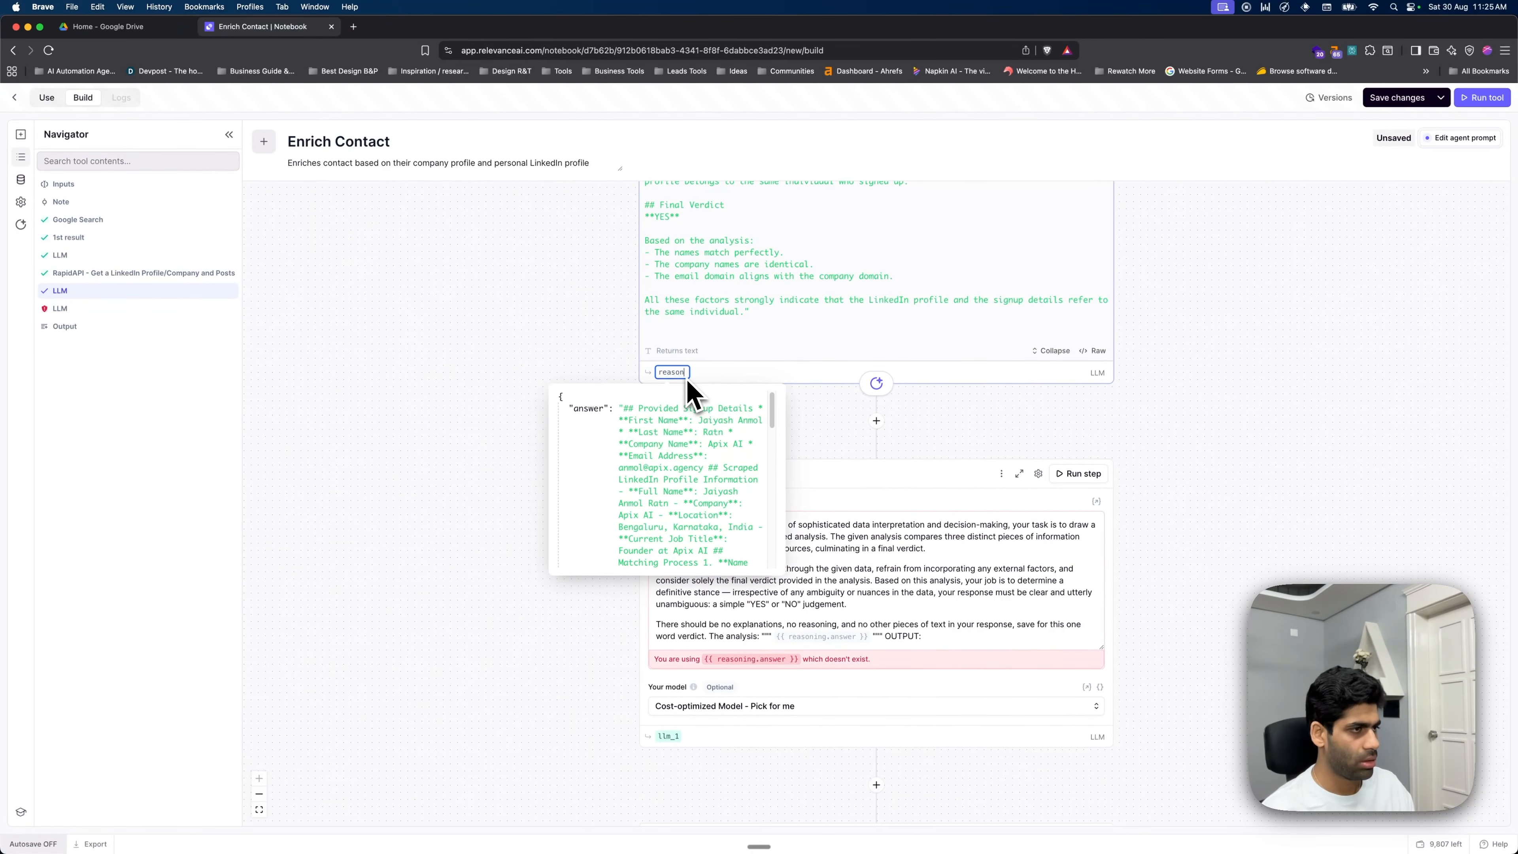
pyautogui.write('oing')
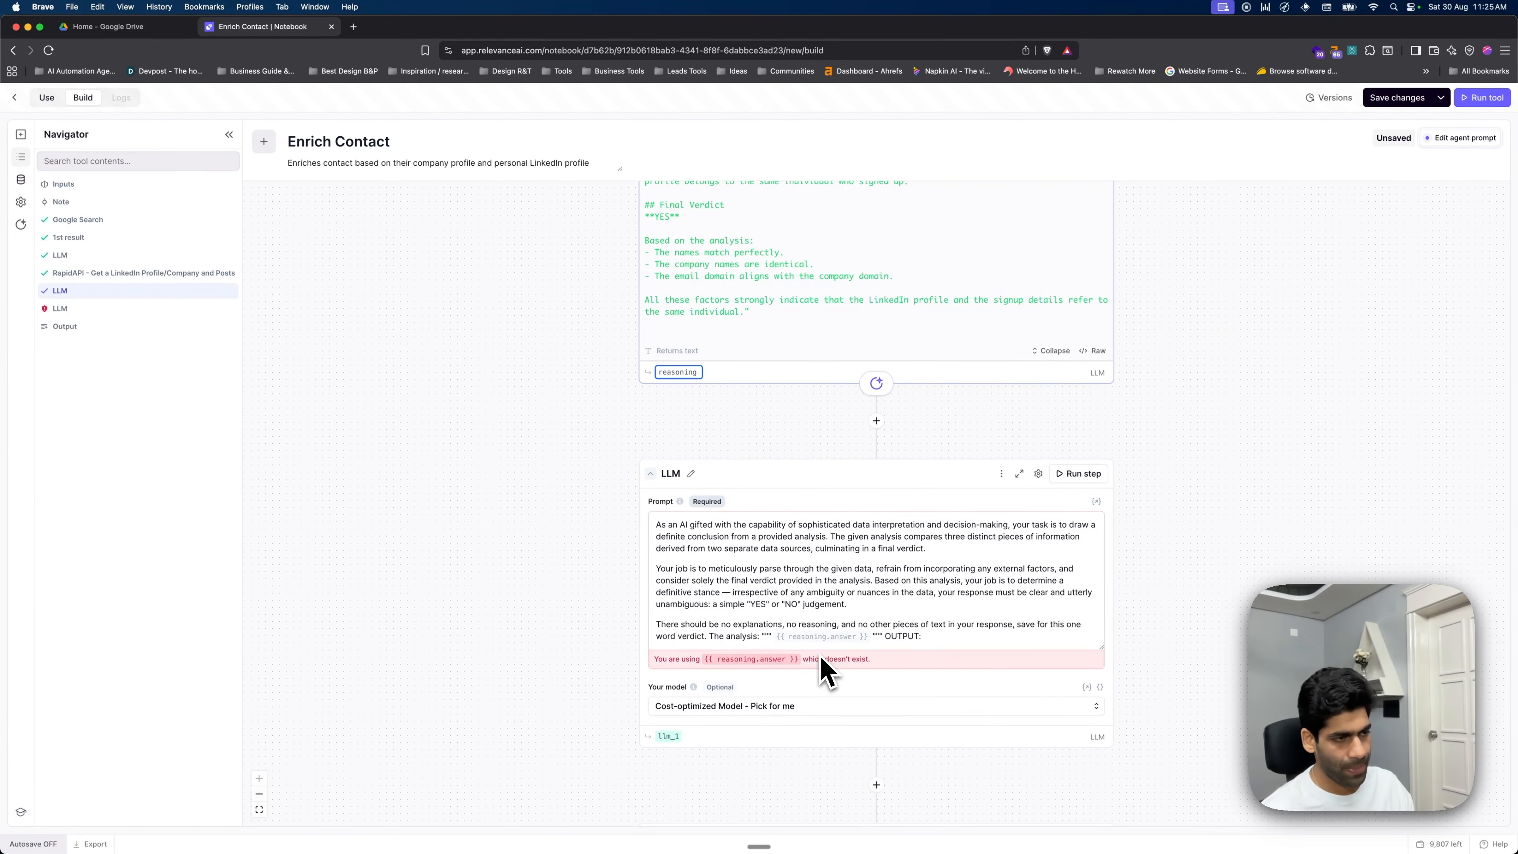
pyautogui.scroll(-10, 758, 420)
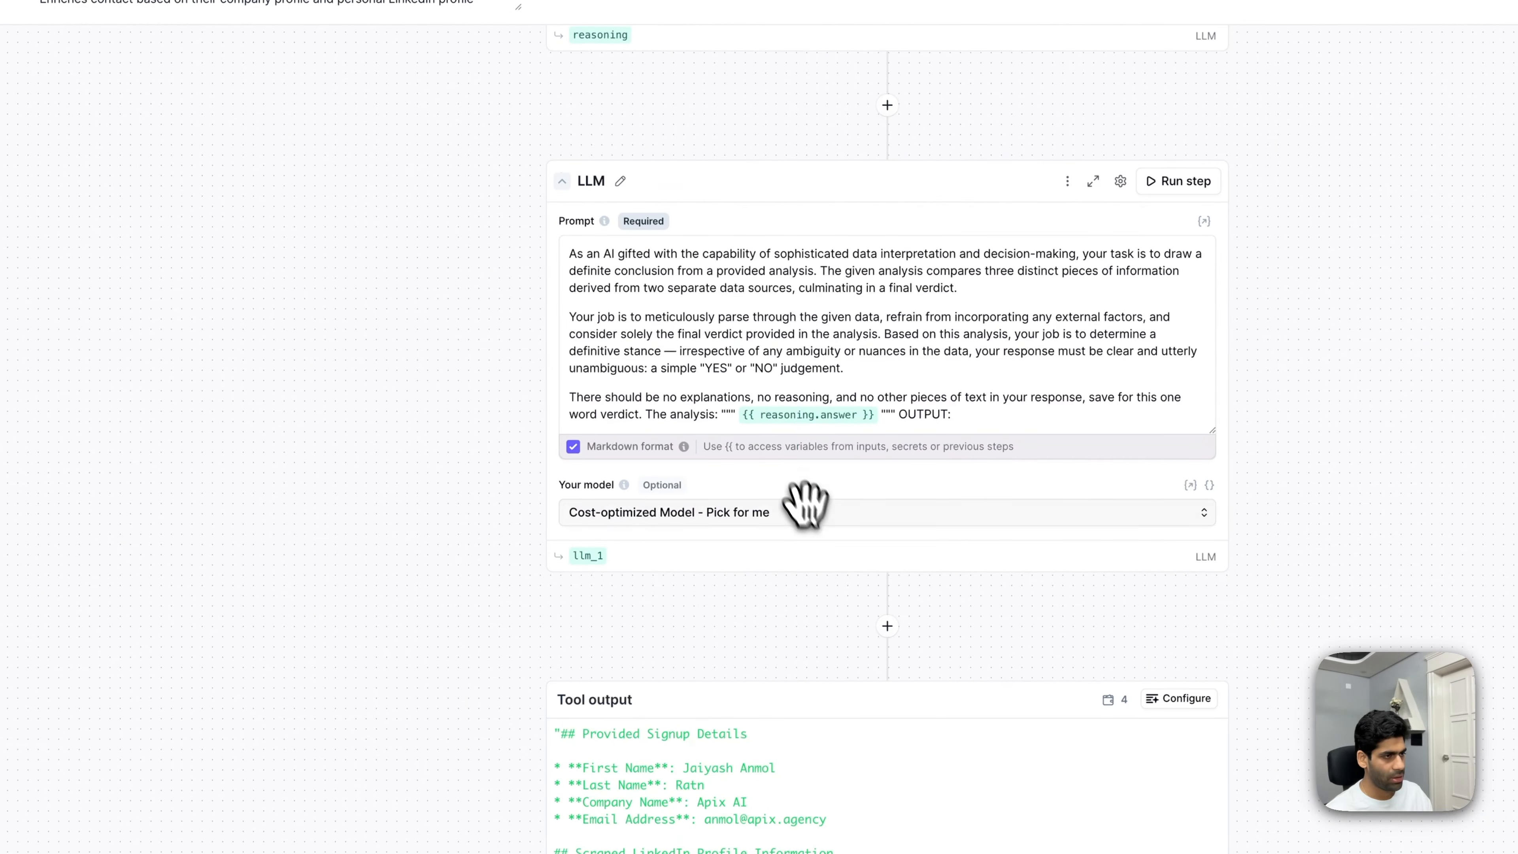
pyautogui.scroll(3, 845, 559)
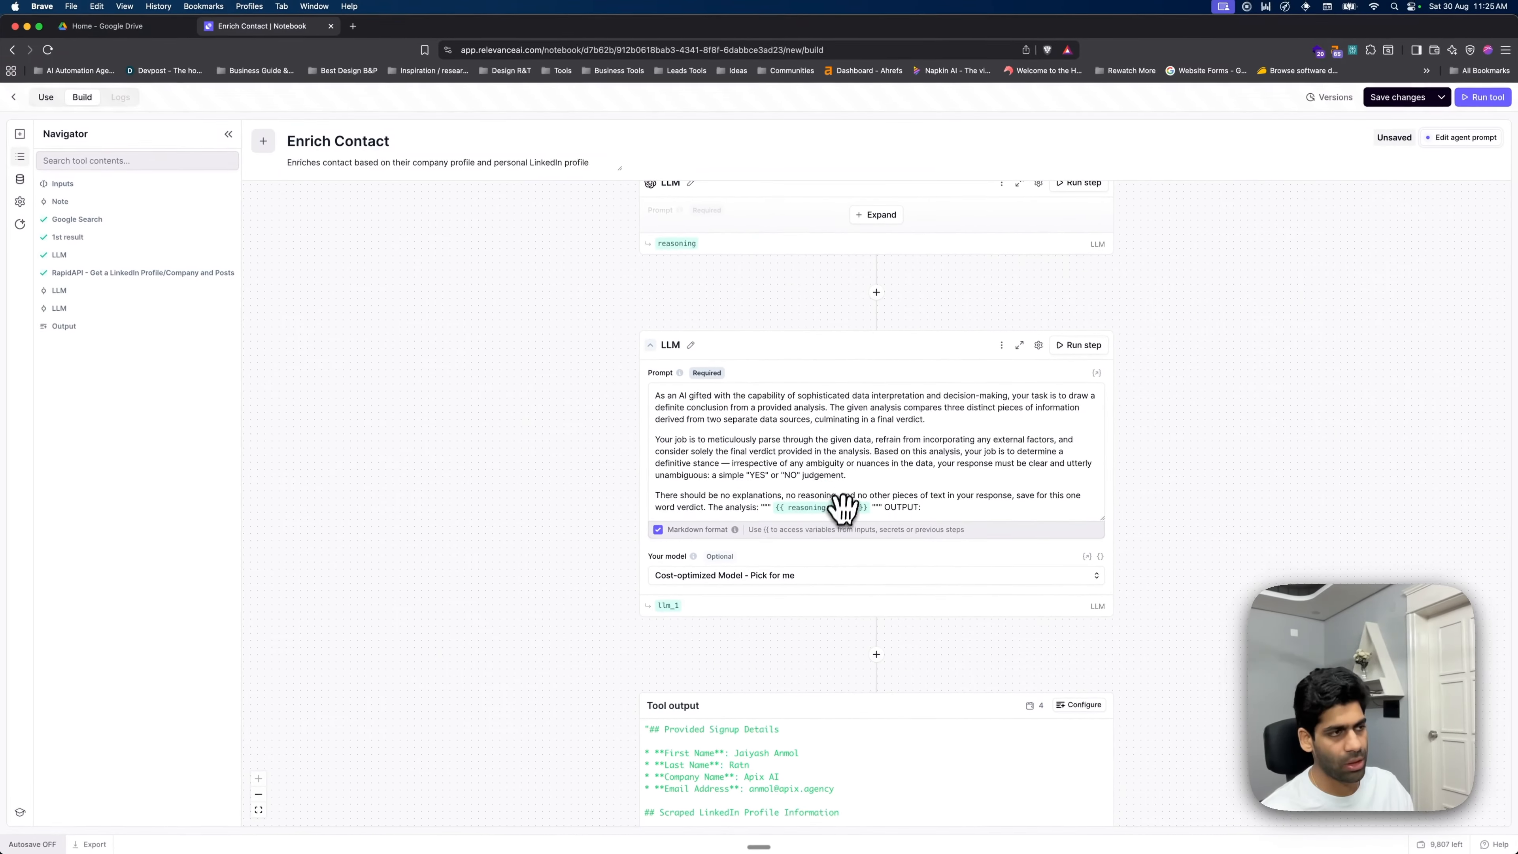
pyautogui.scroll(2, 843, 508)
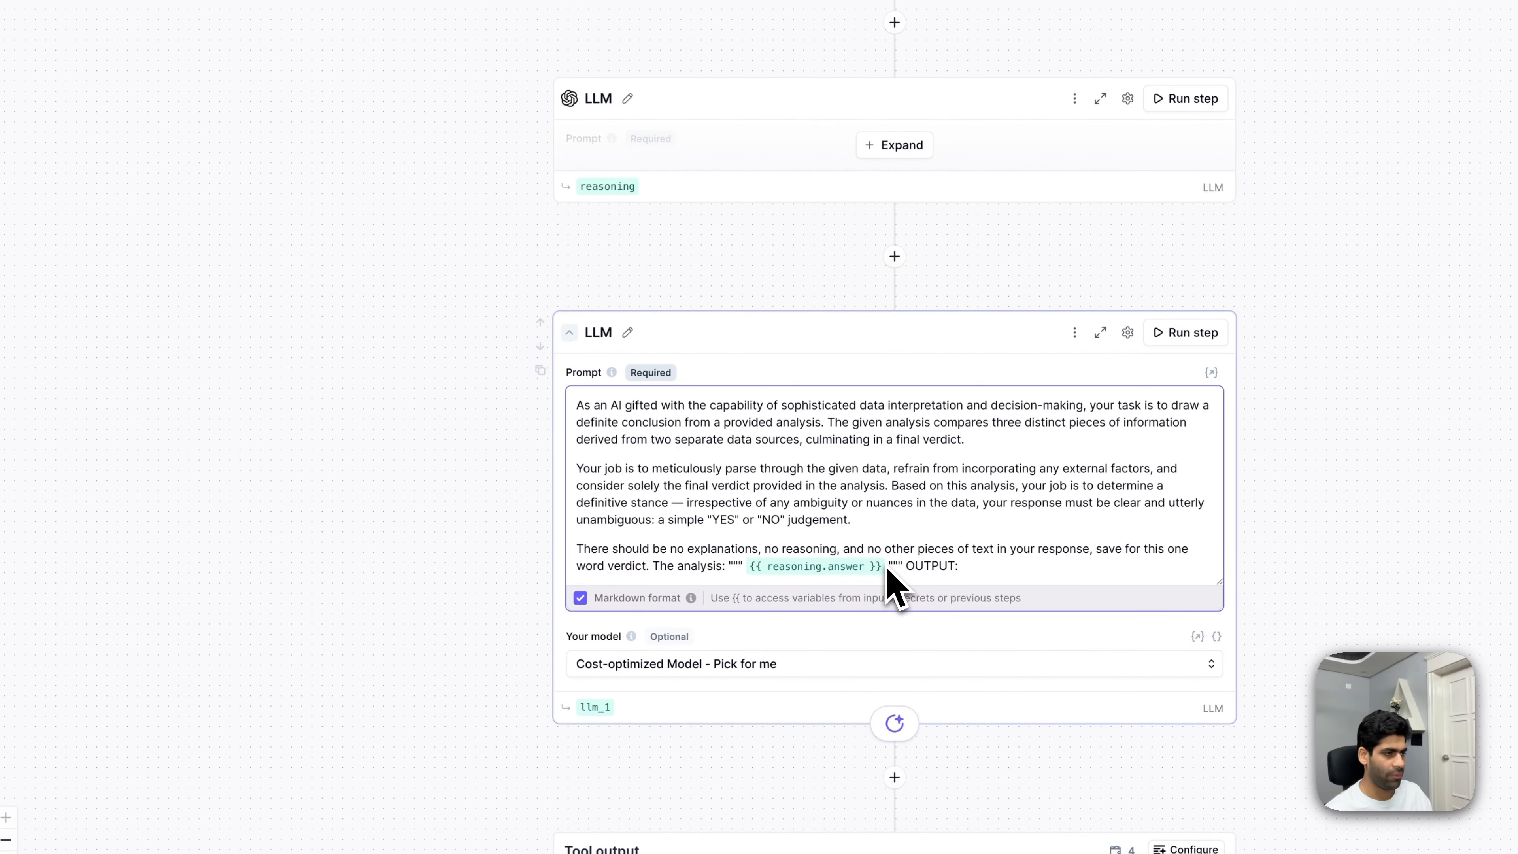
# - Replace the broken variable in the verdict prompt with {{ reasoning.answer }}
pyautogui.doubleClick(660, 424)
pyautogui.click(888, 568)
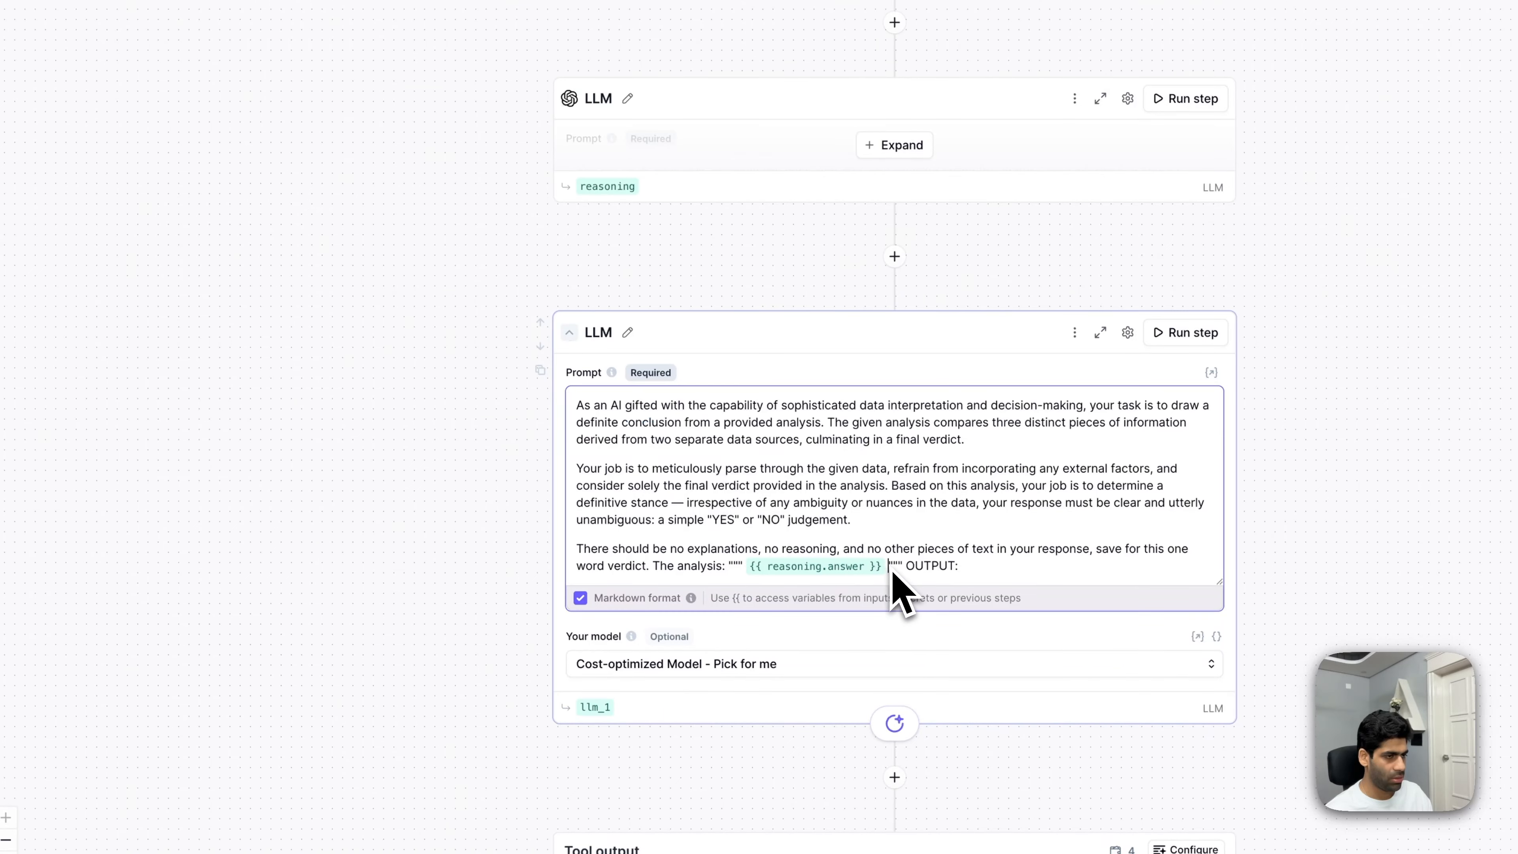
pyautogui.press('BackSpace')
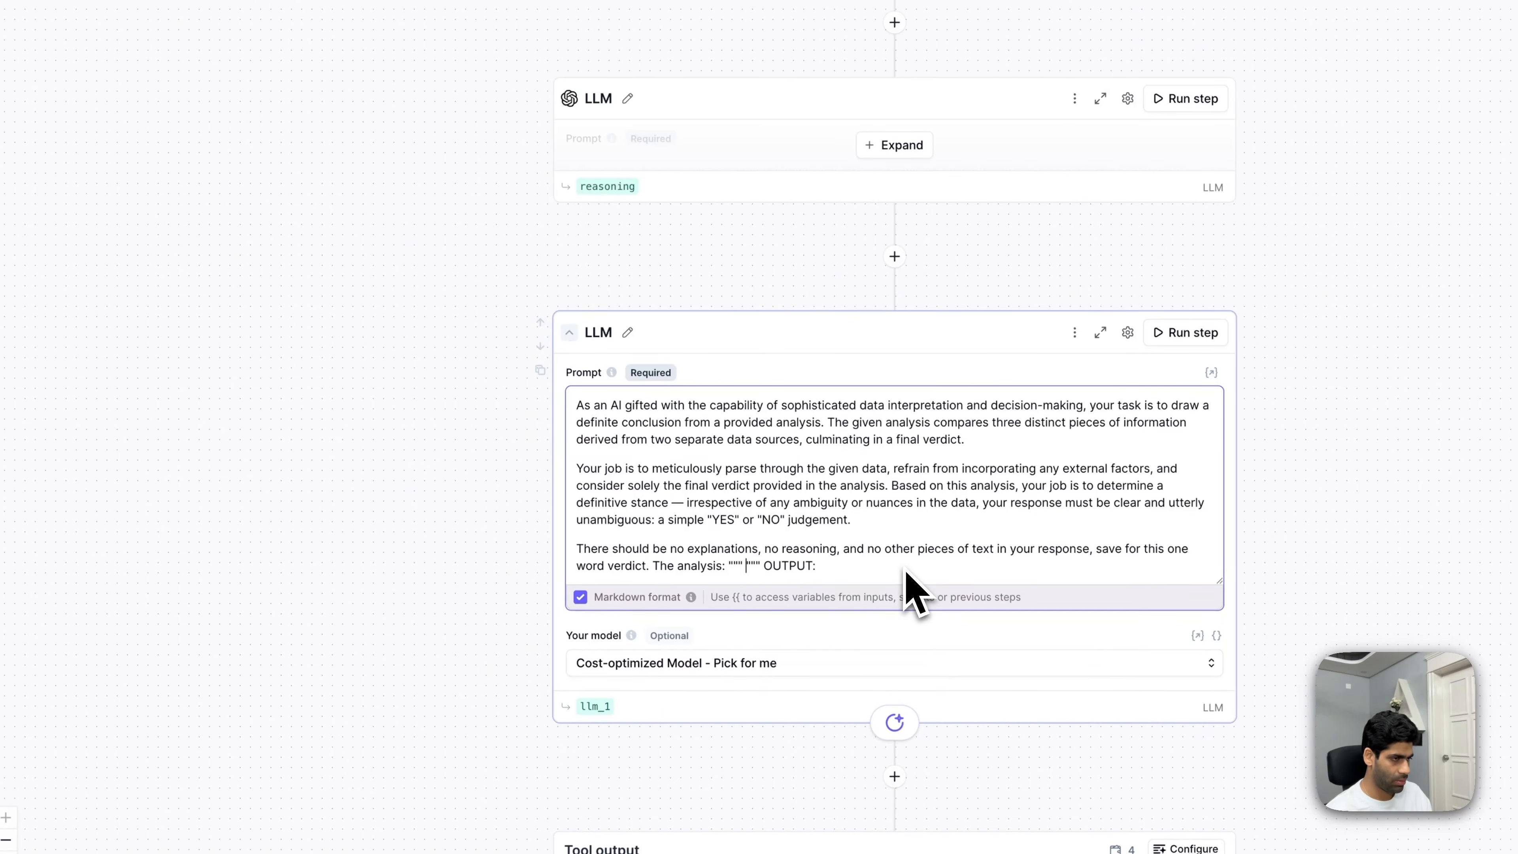
pyautogui.write('{{reaso')
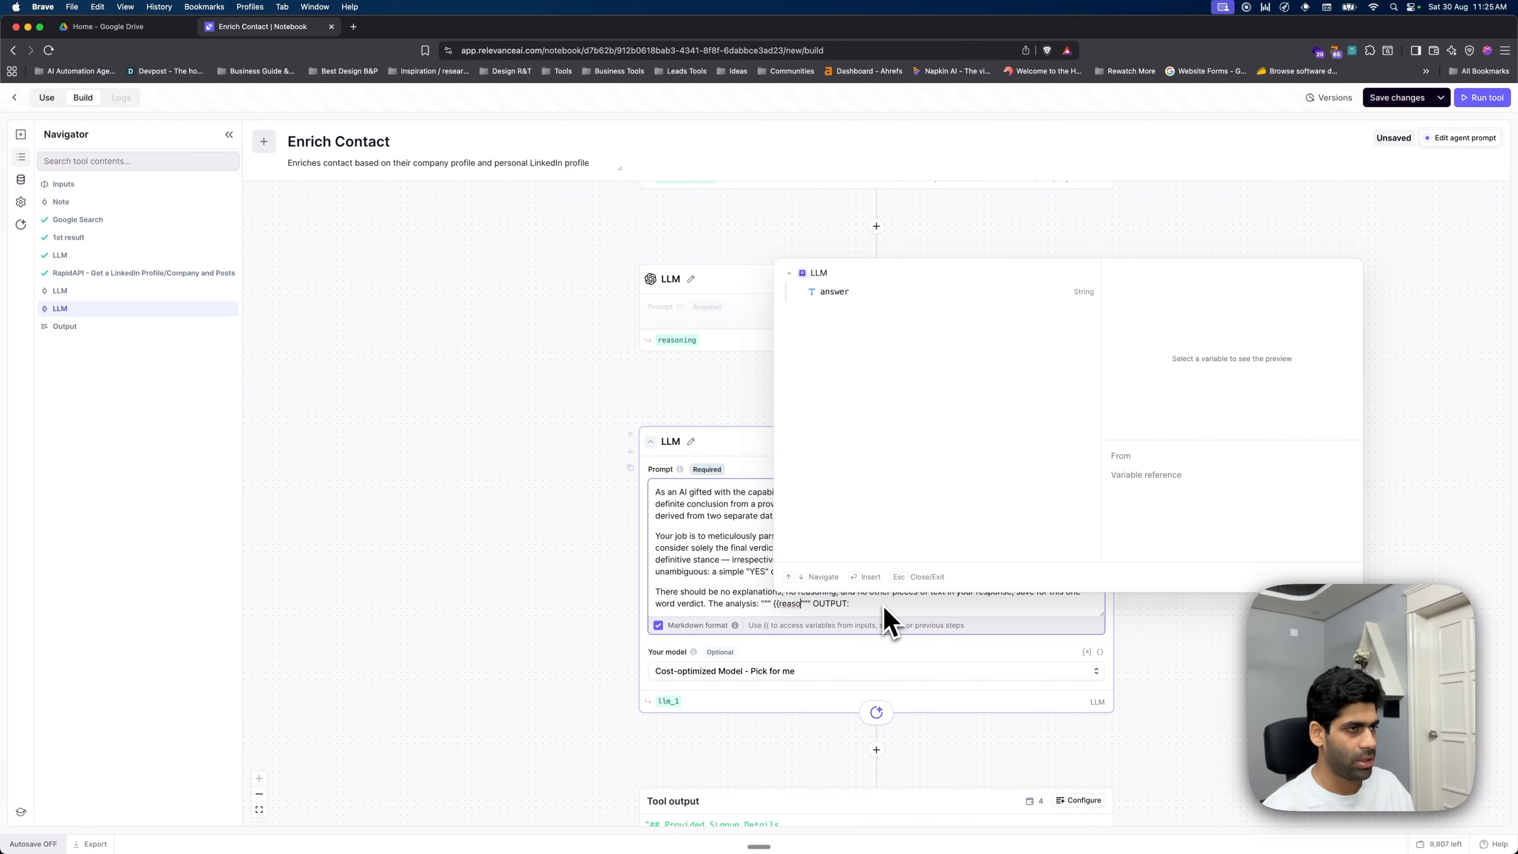
pyautogui.click(969, 312)
pyautogui.scroll(3, 891, 386)
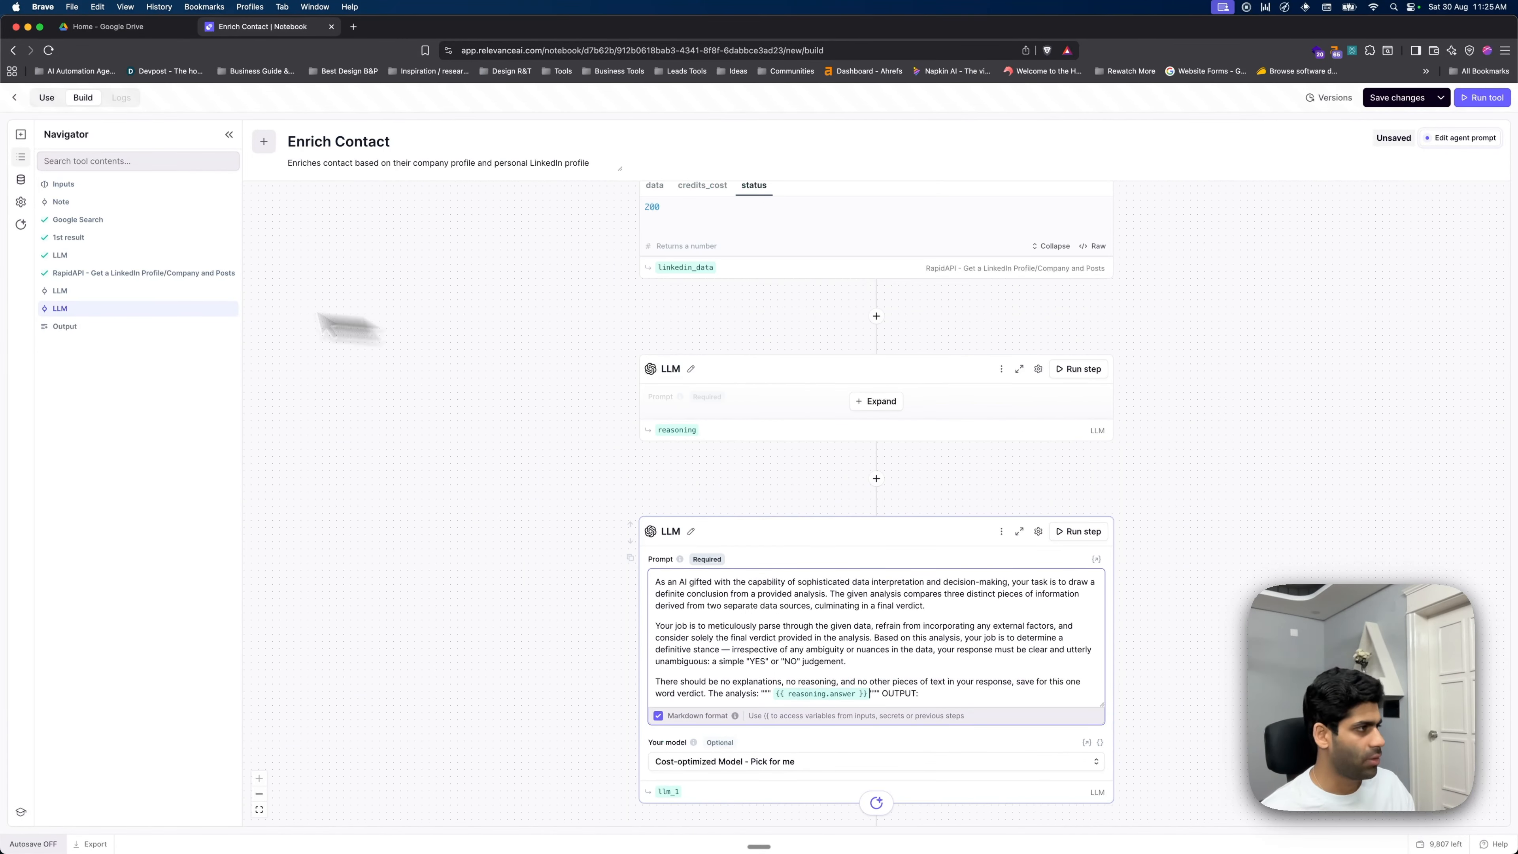
# - Rerun the reasoning LLM step and expand its full answer output
pyautogui.click(1082, 369)
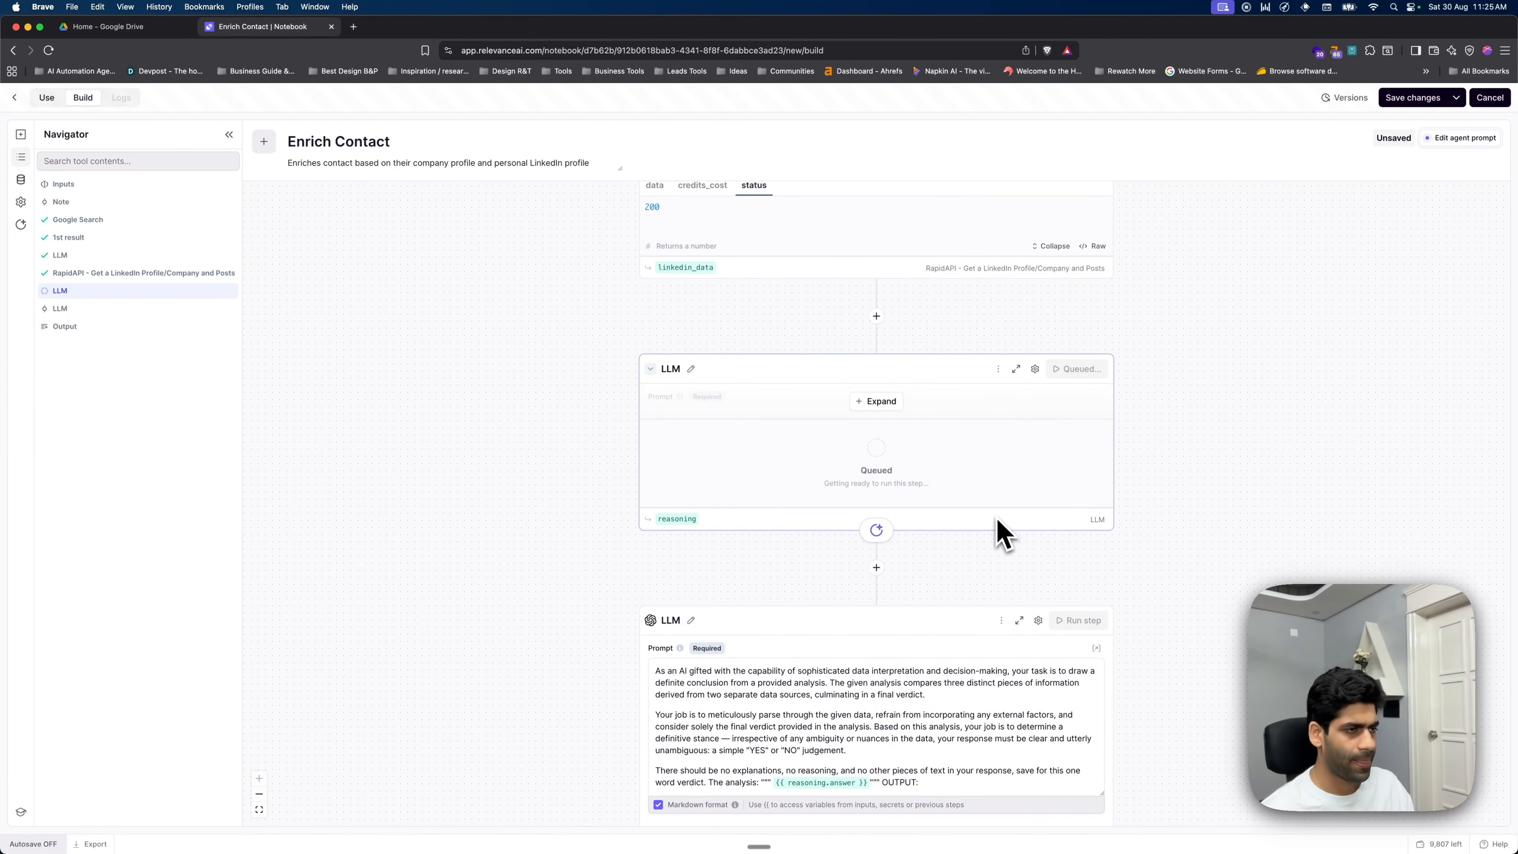
pyautogui.scroll(-5, 1004, 534)
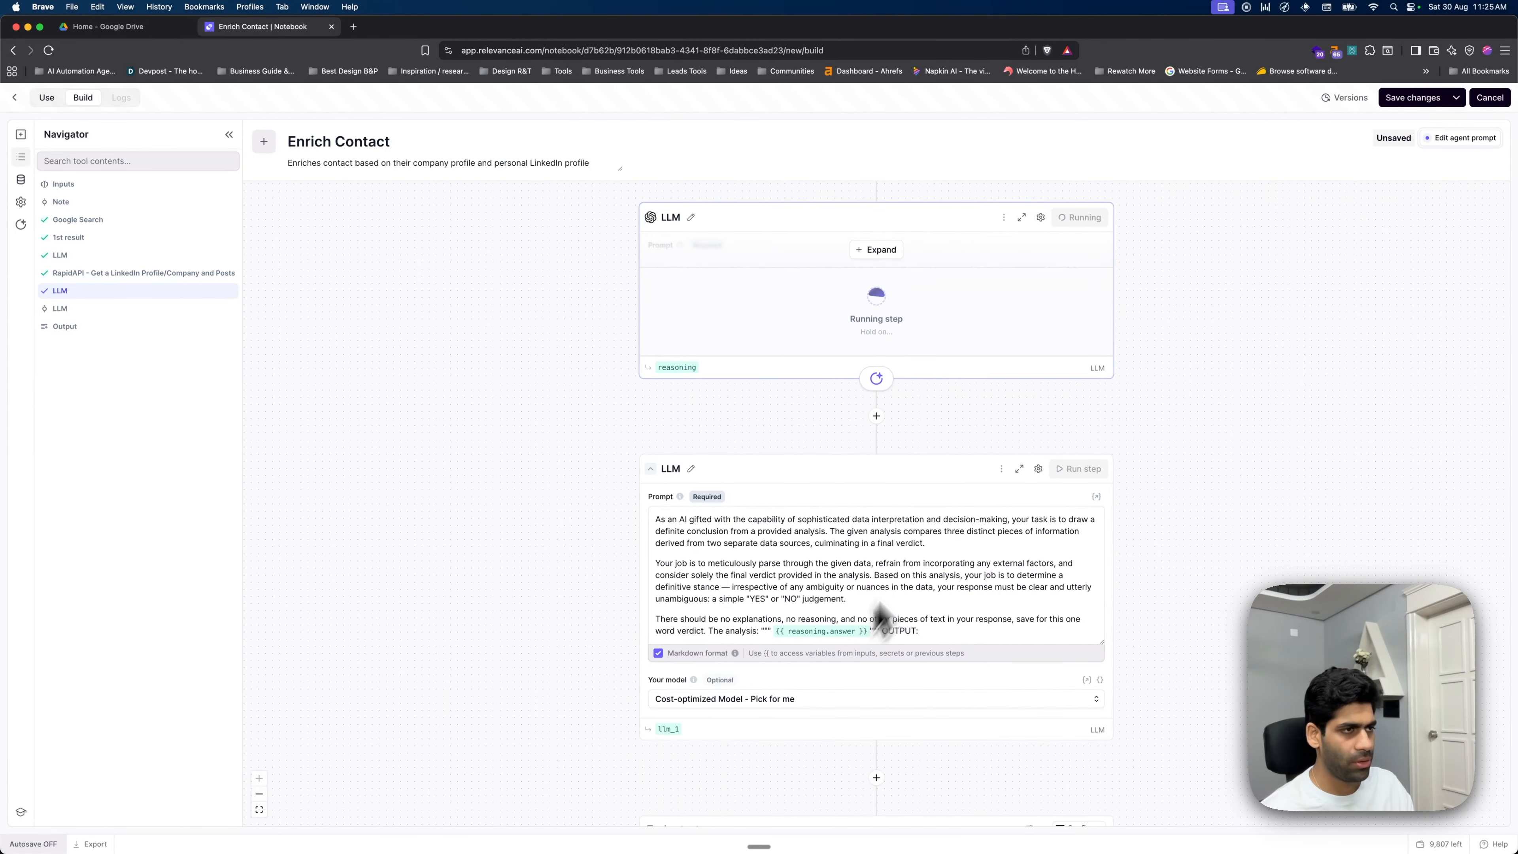
pyautogui.scroll(-2, 854, 610)
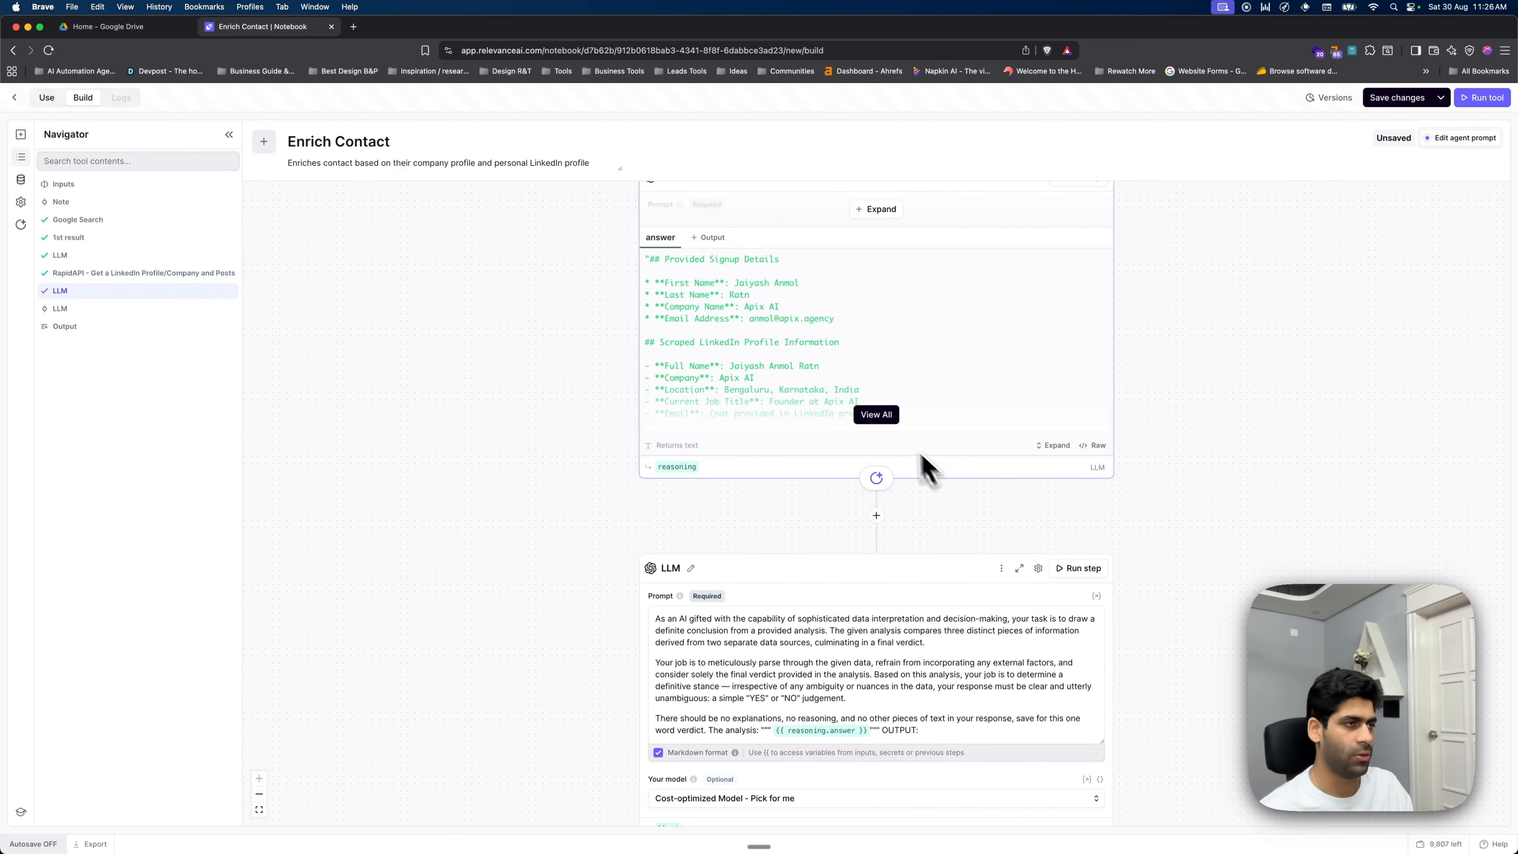
pyautogui.click(884, 417)
pyautogui.scroll(-4, 717, 616)
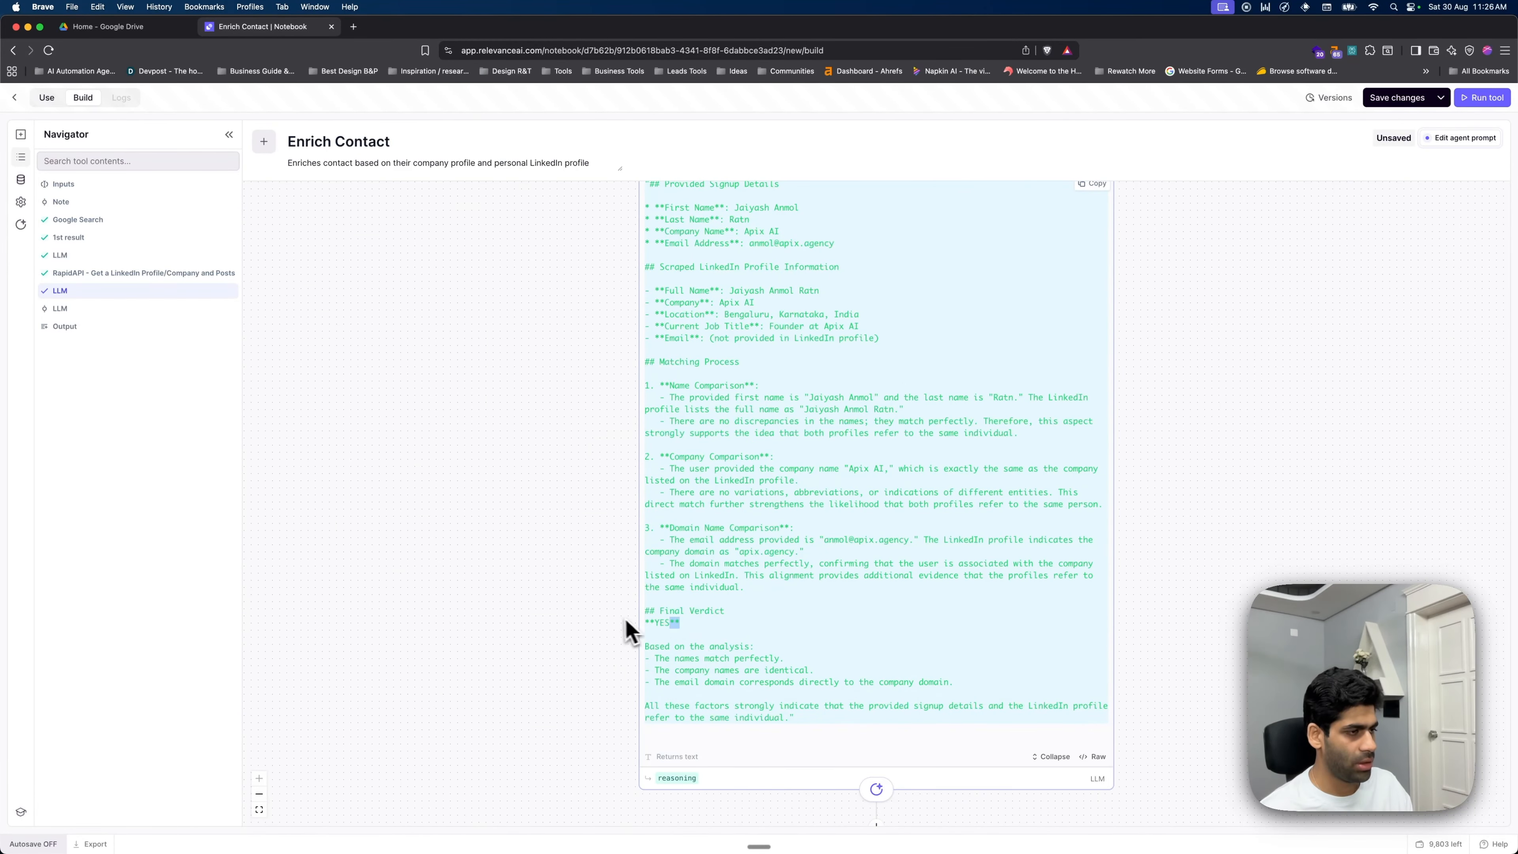
pyautogui.scroll(-15, 753, 645)
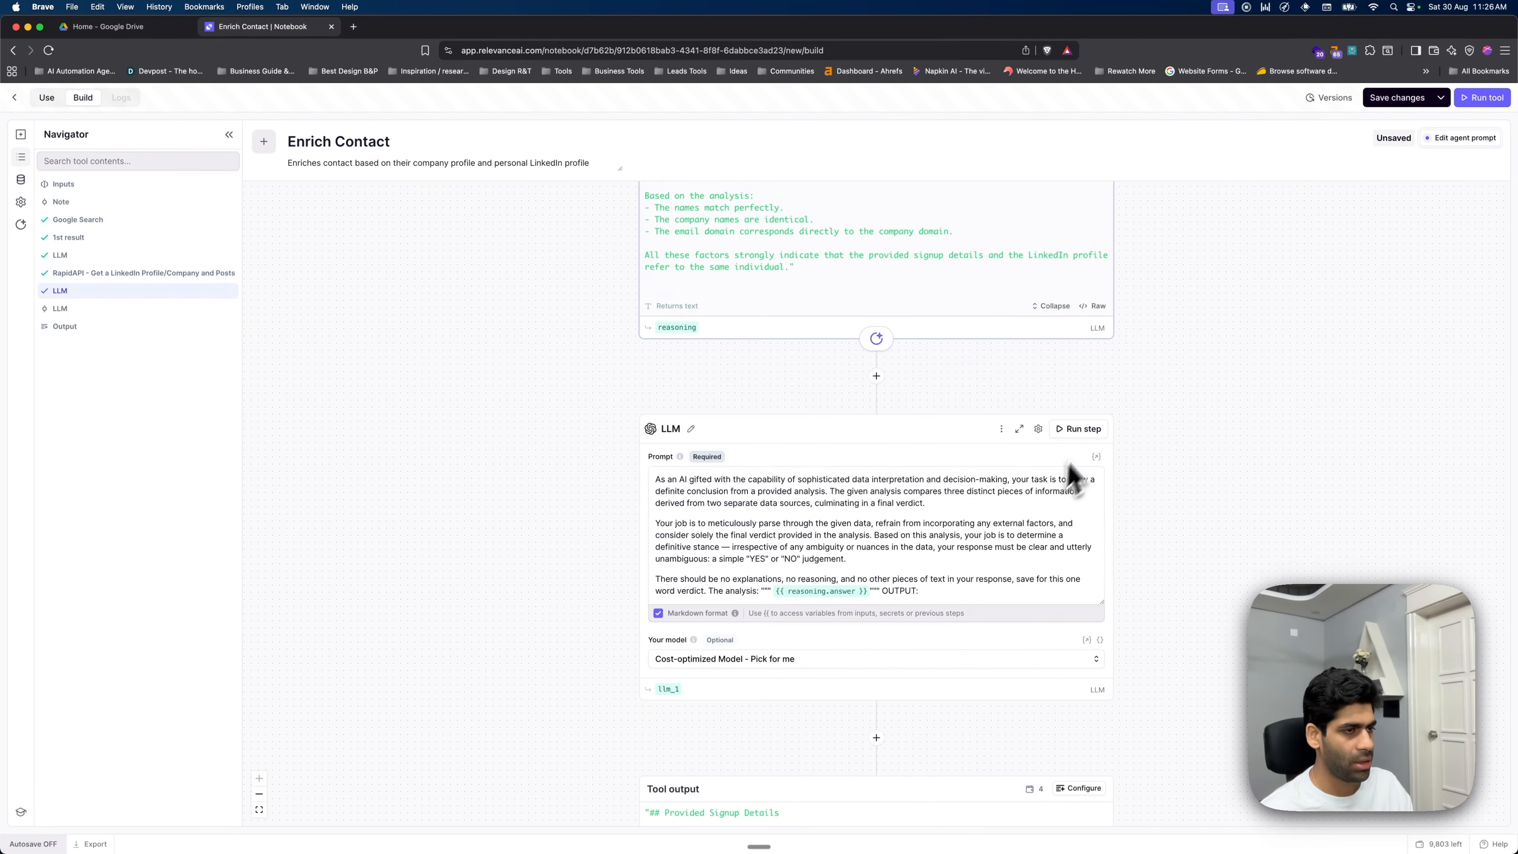
# - Run the verdict step so it answers YES, and rename its output to final_verdict
pyautogui.click(1083, 431)
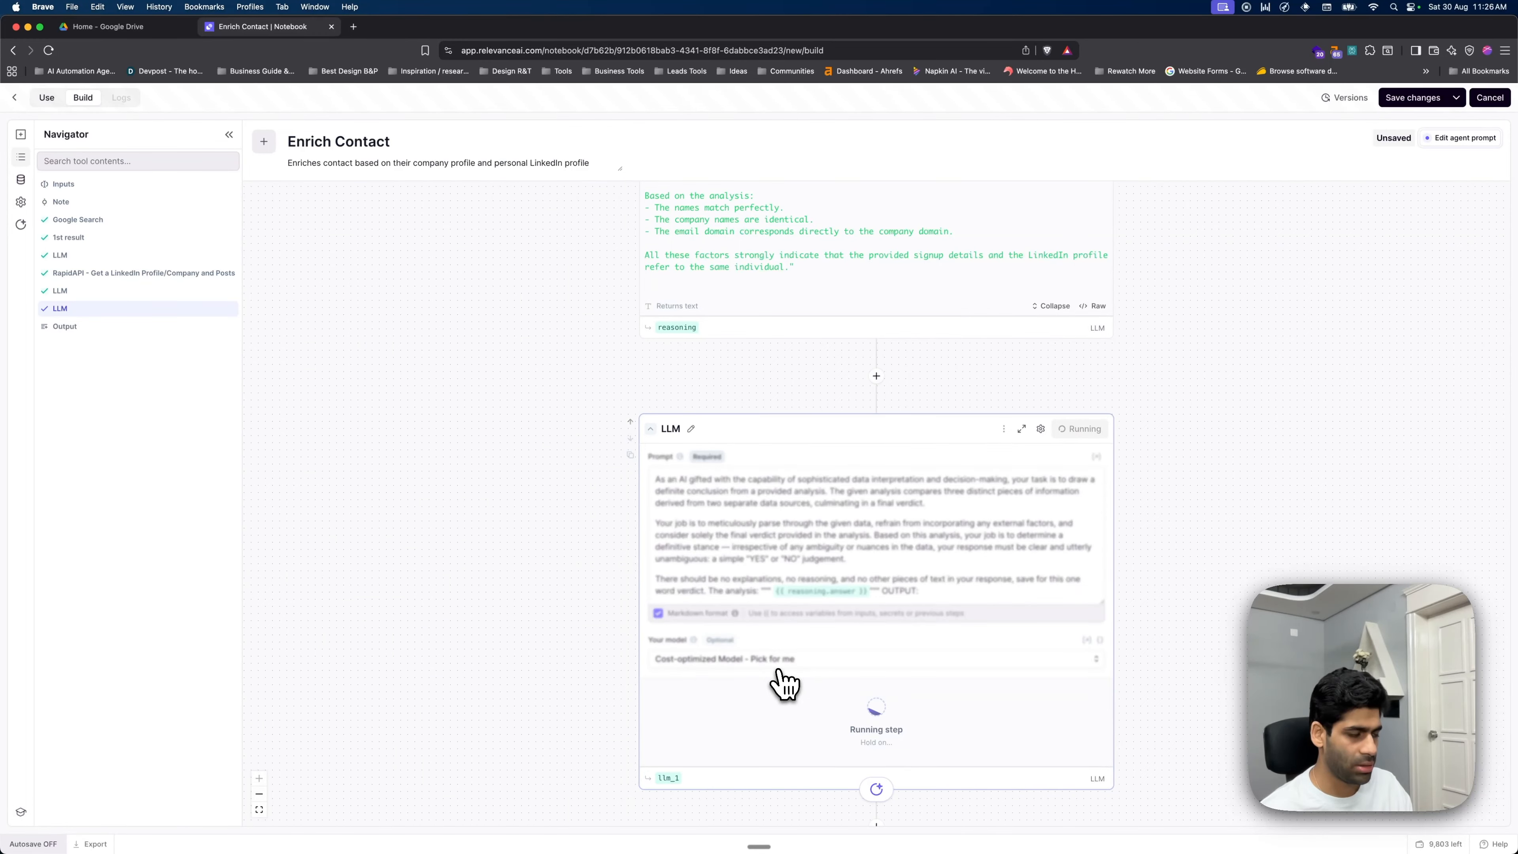
pyautogui.scroll(-6, 885, 663)
pyautogui.scroll(-1, 933, 574)
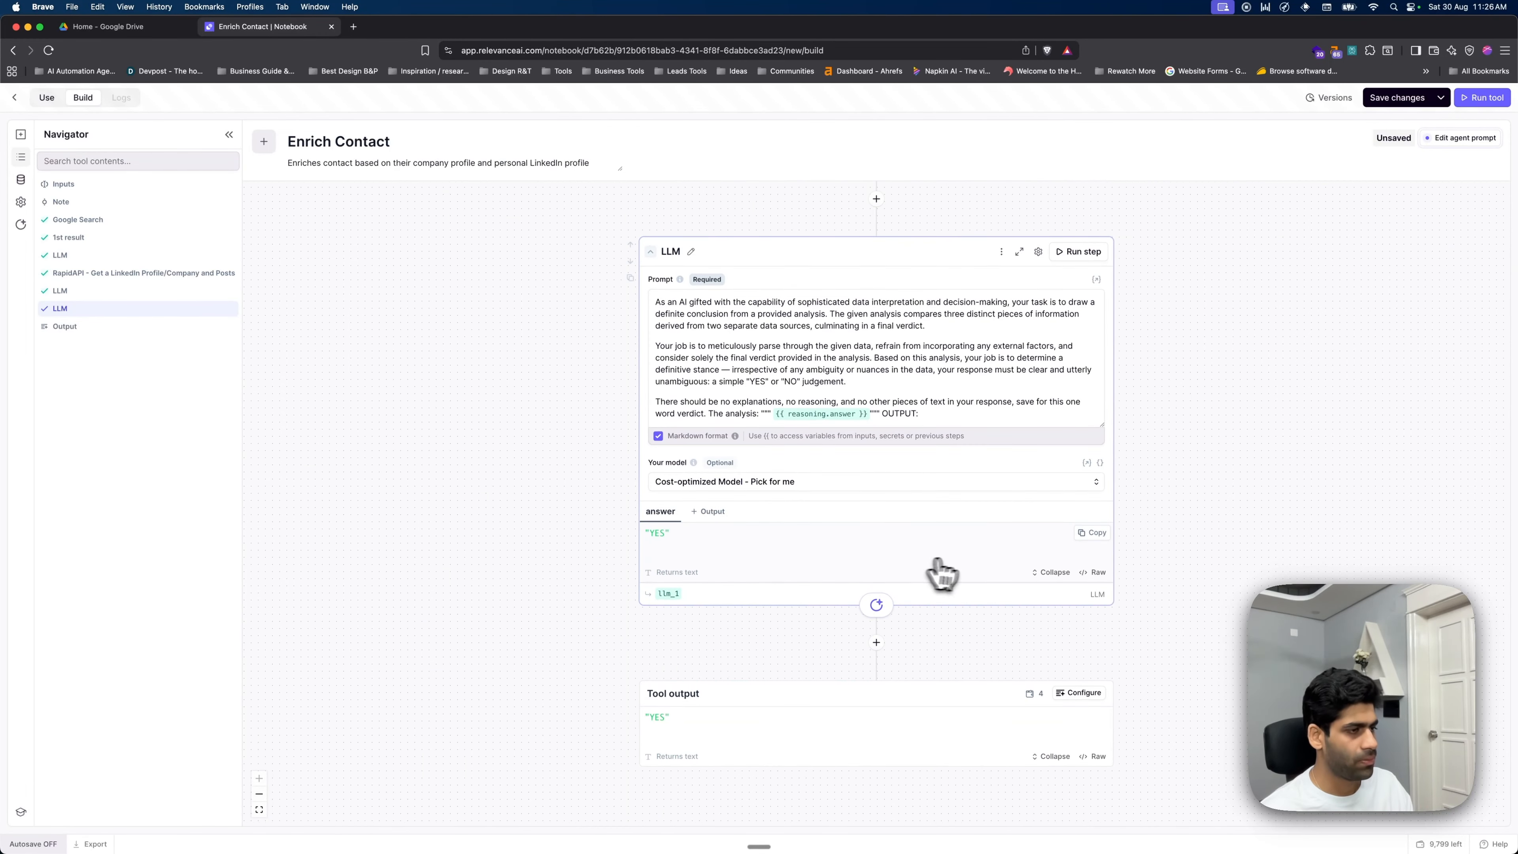
pyautogui.click(670, 593)
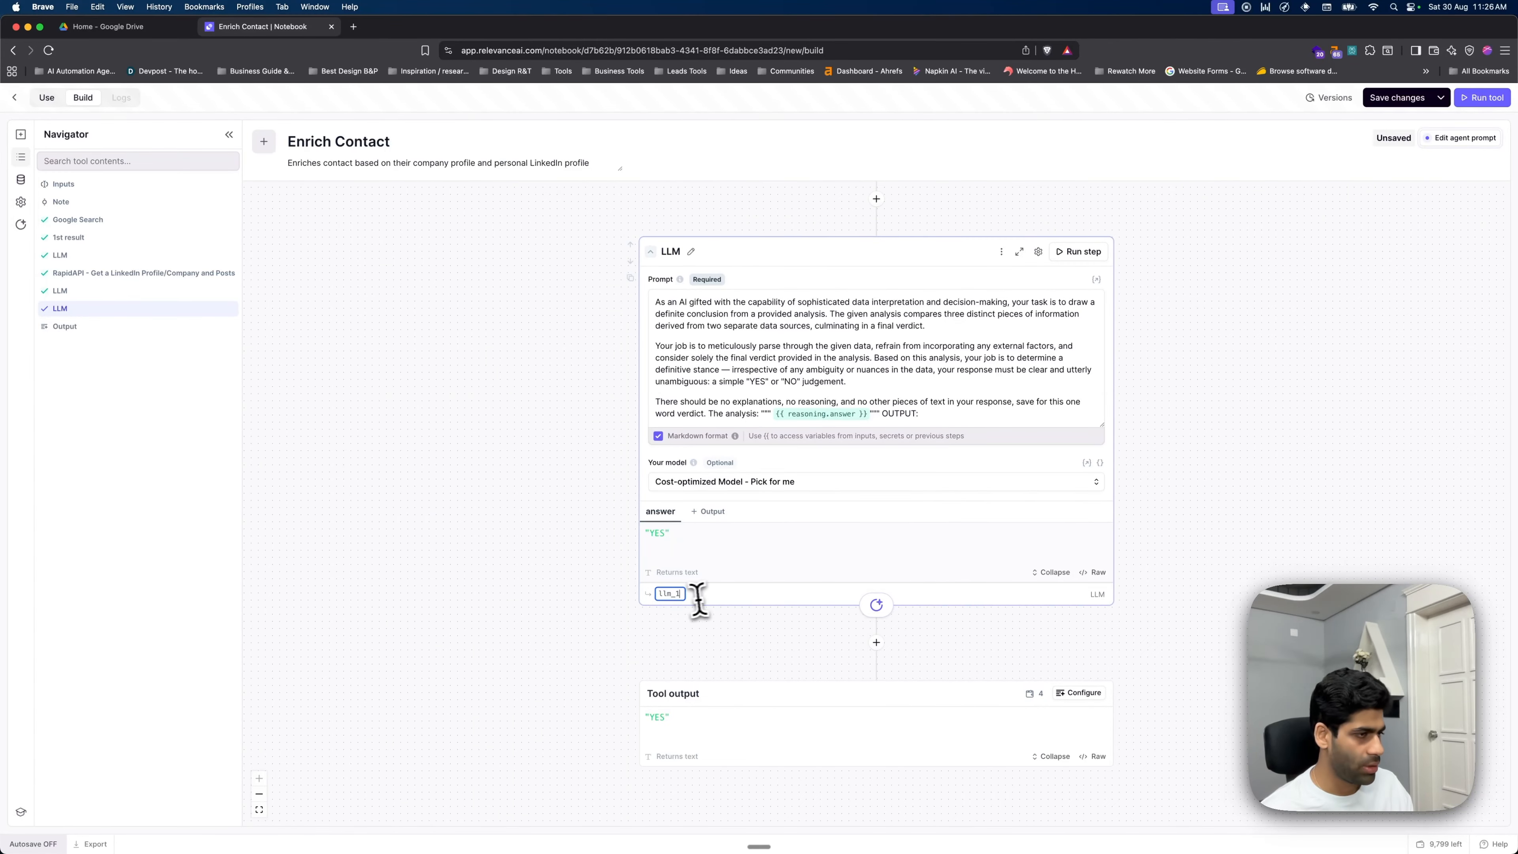
pyautogui.write('final_verdict')
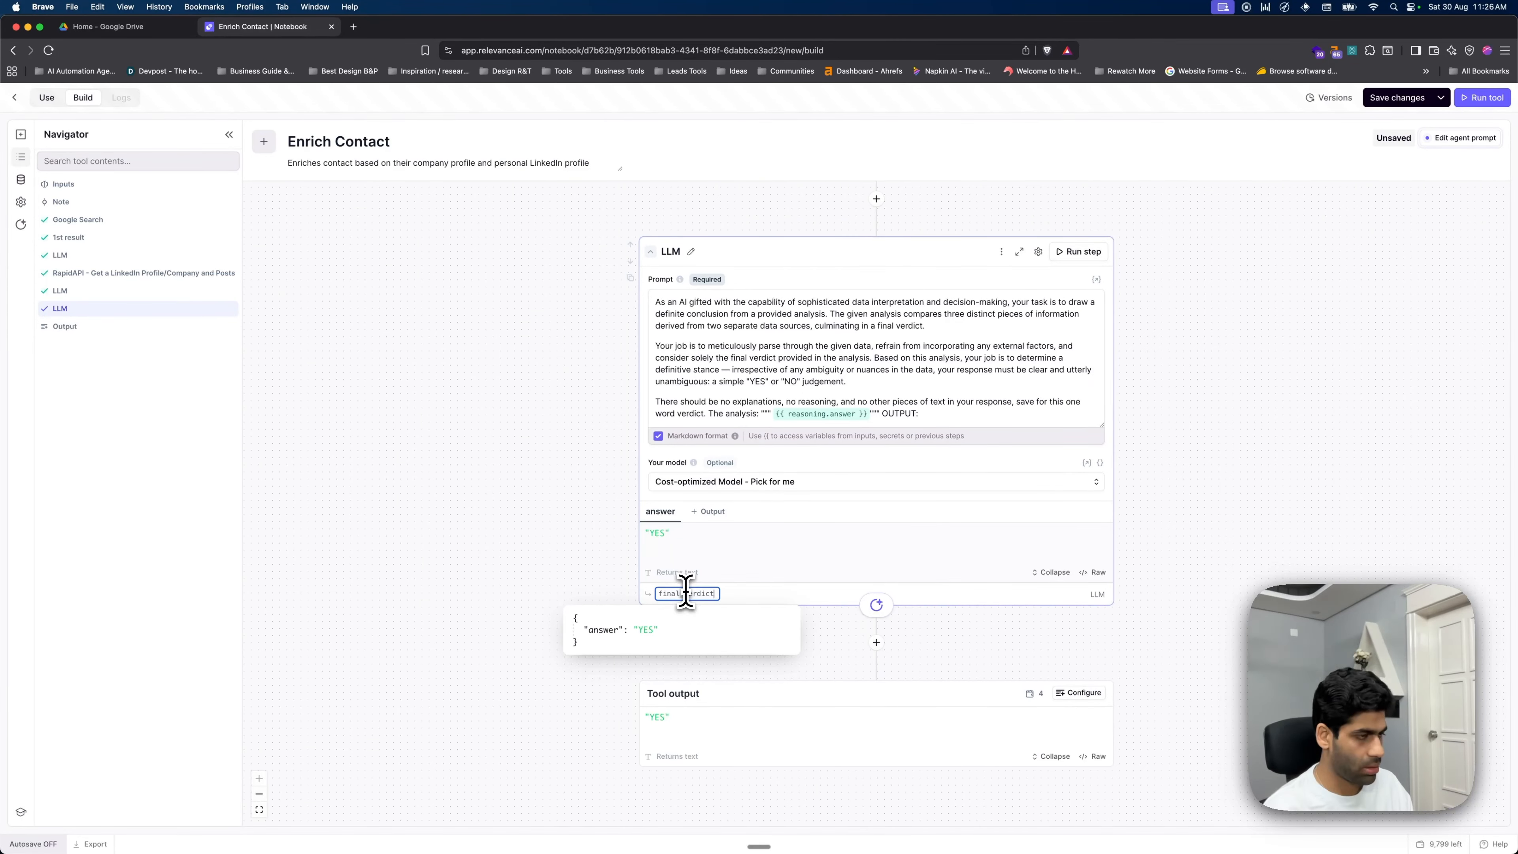
pyautogui.click(1243, 512)
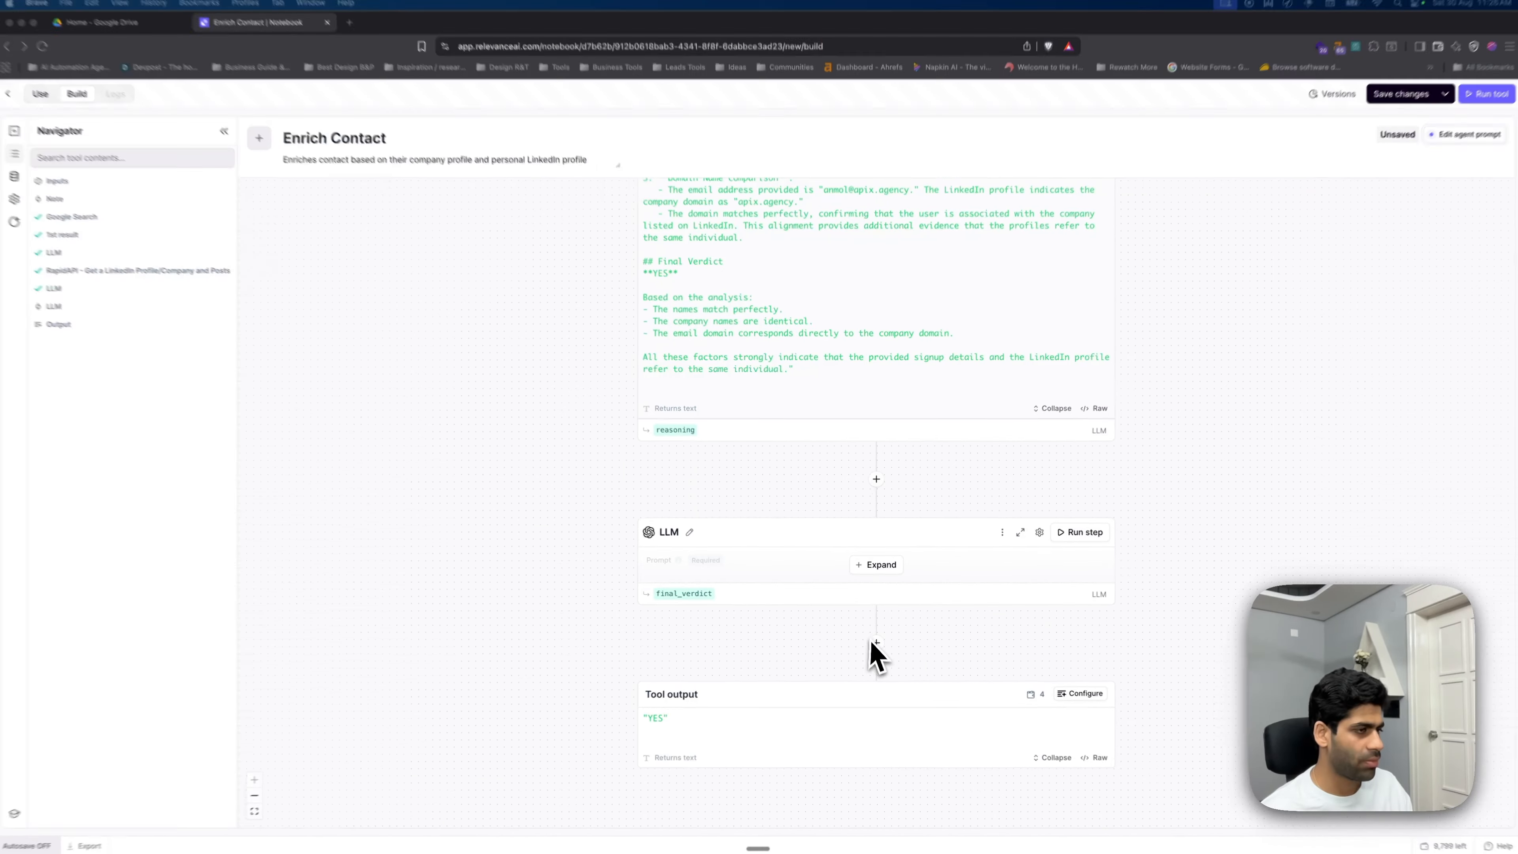
pyautogui.click(874, 664)
# - Add a Javascript Code step whose if/else code returns a not-found warning unless final_verdict.answer is YES
pyautogui.write('llm')
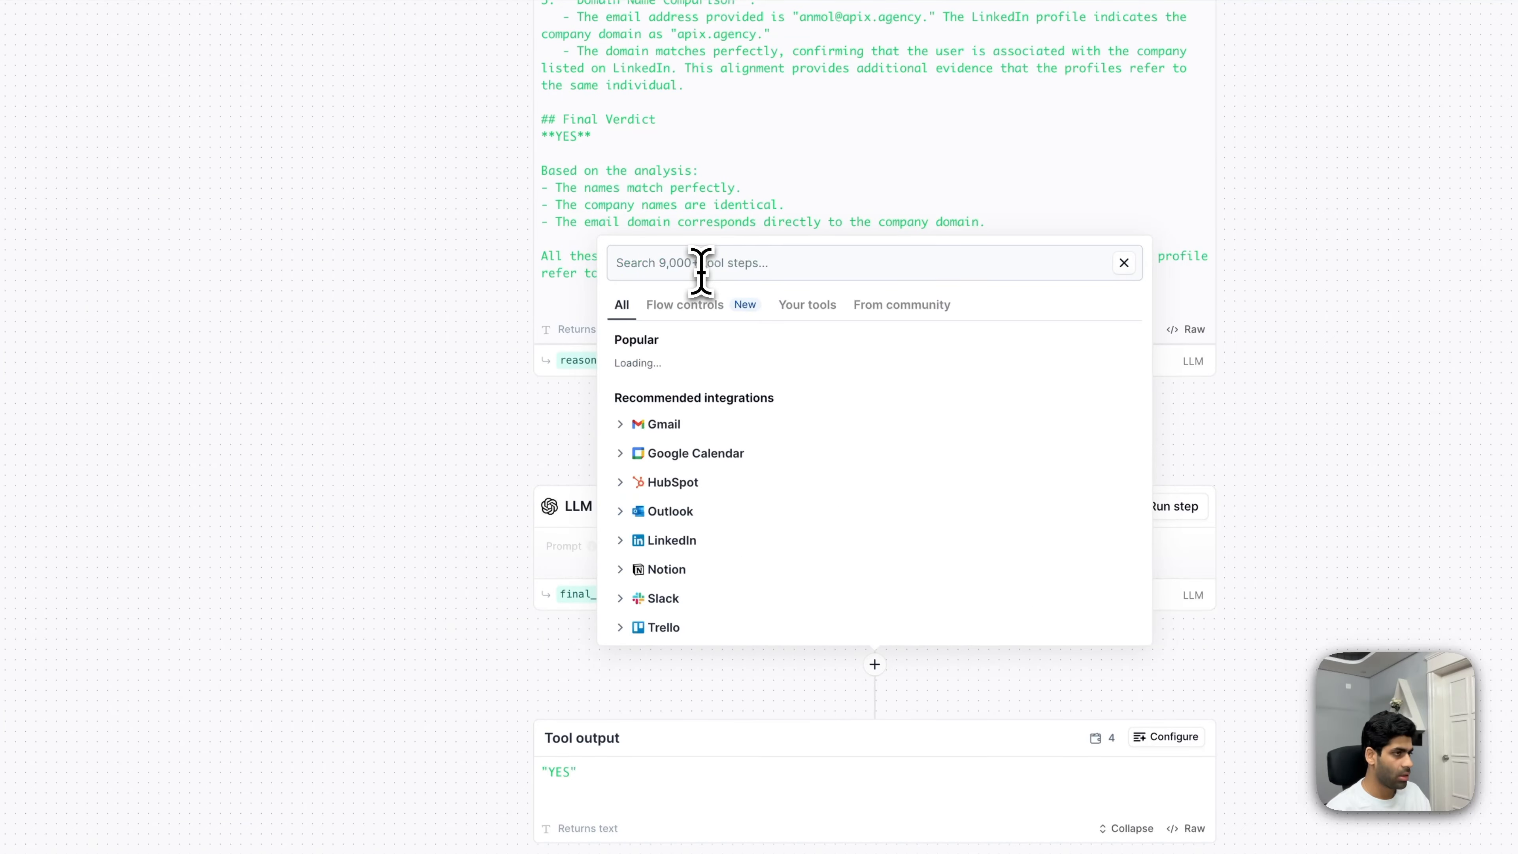
pyautogui.write('java')
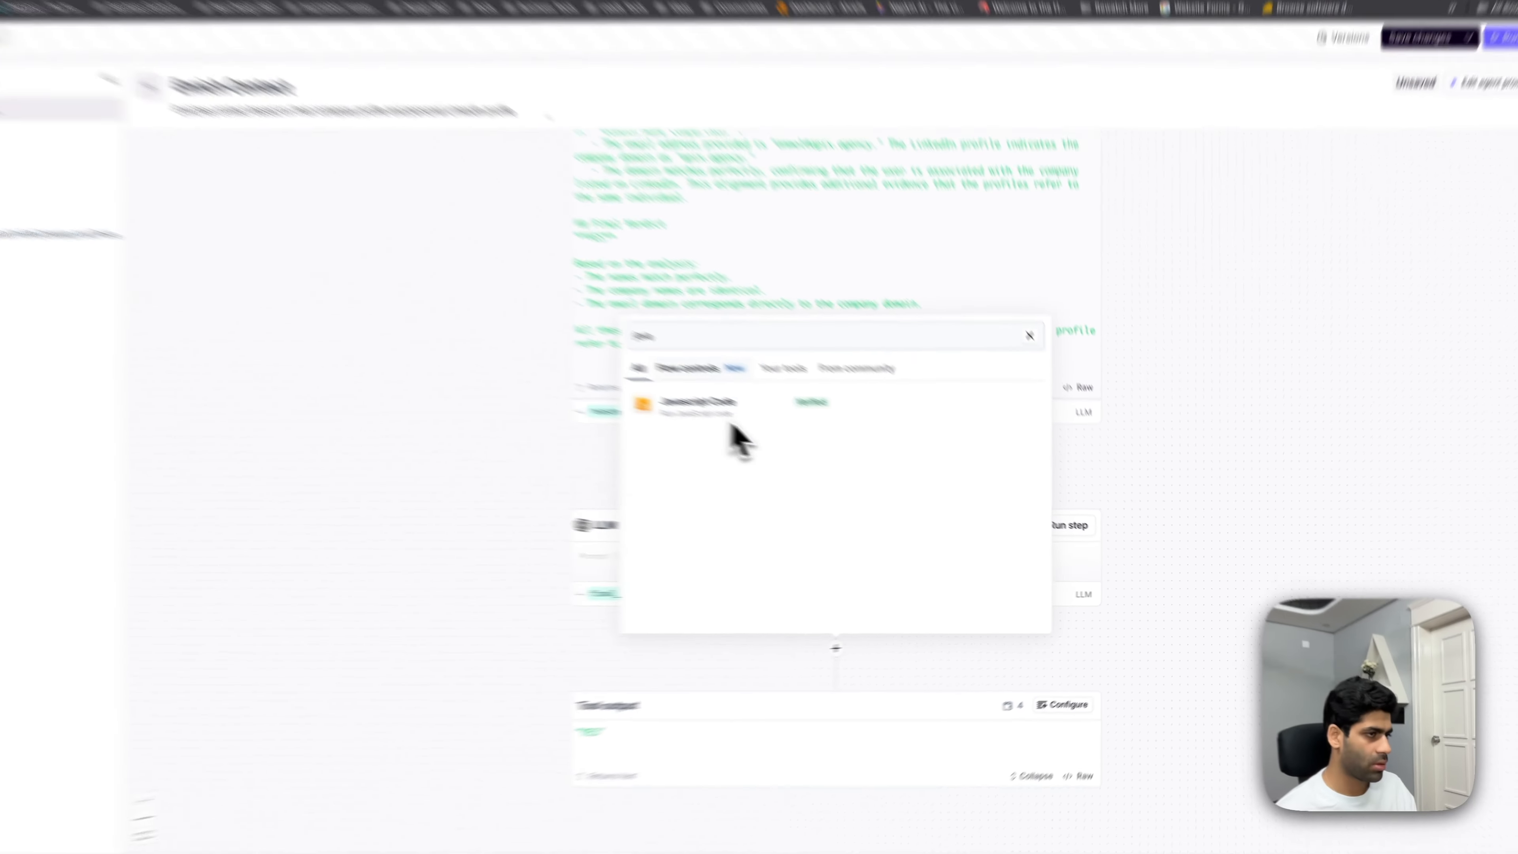
pyautogui.click(754, 427)
pyautogui.scroll(-2, 817, 574)
pyautogui.click(816, 574)
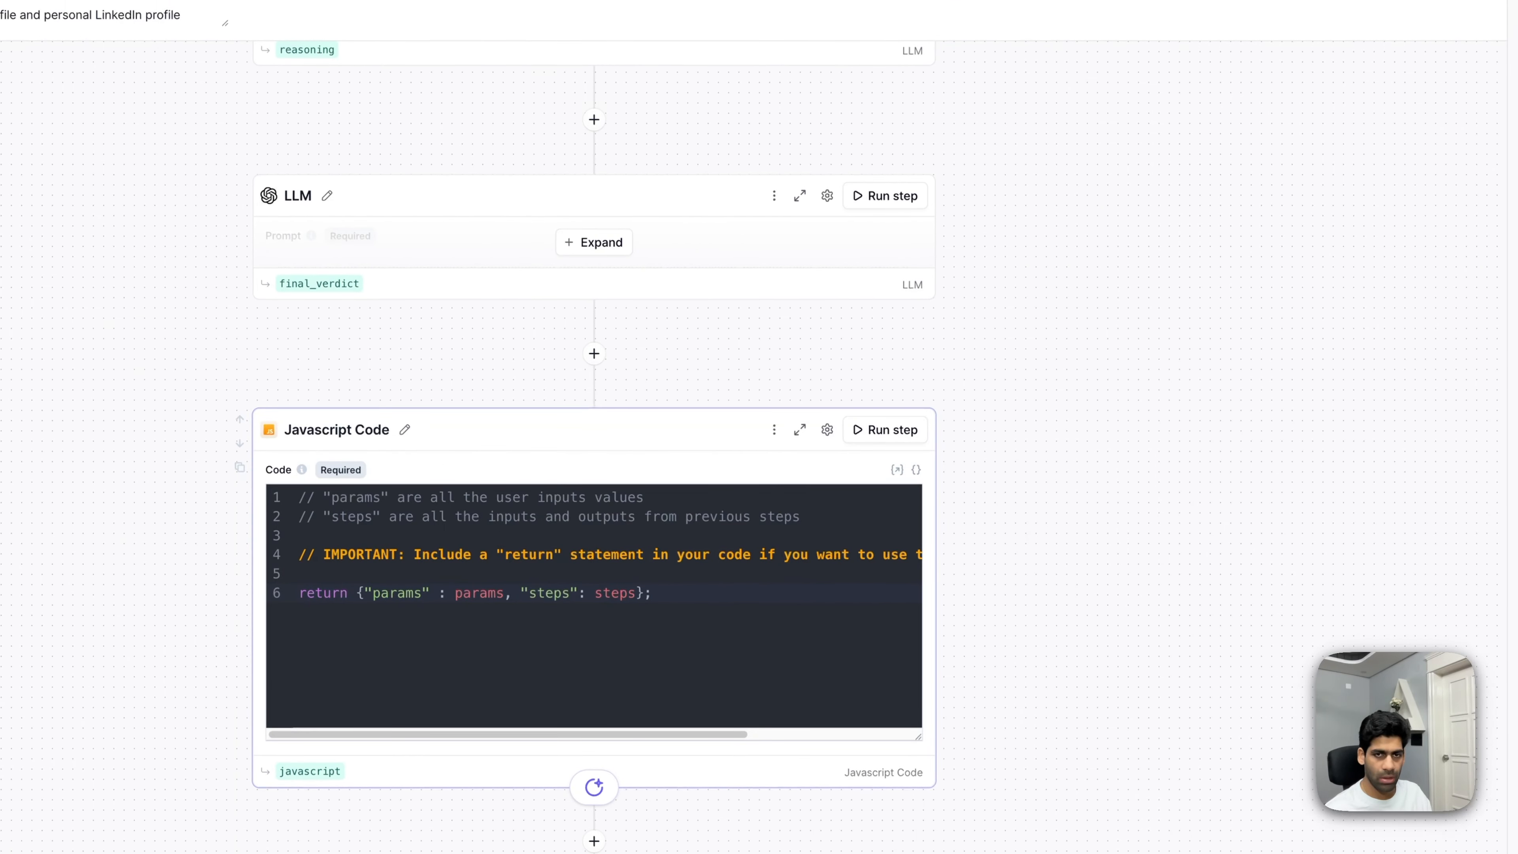
pyautogui.hotkey('ctrl', 'a')
pyautogui.hotkey('ctrl', 'v')
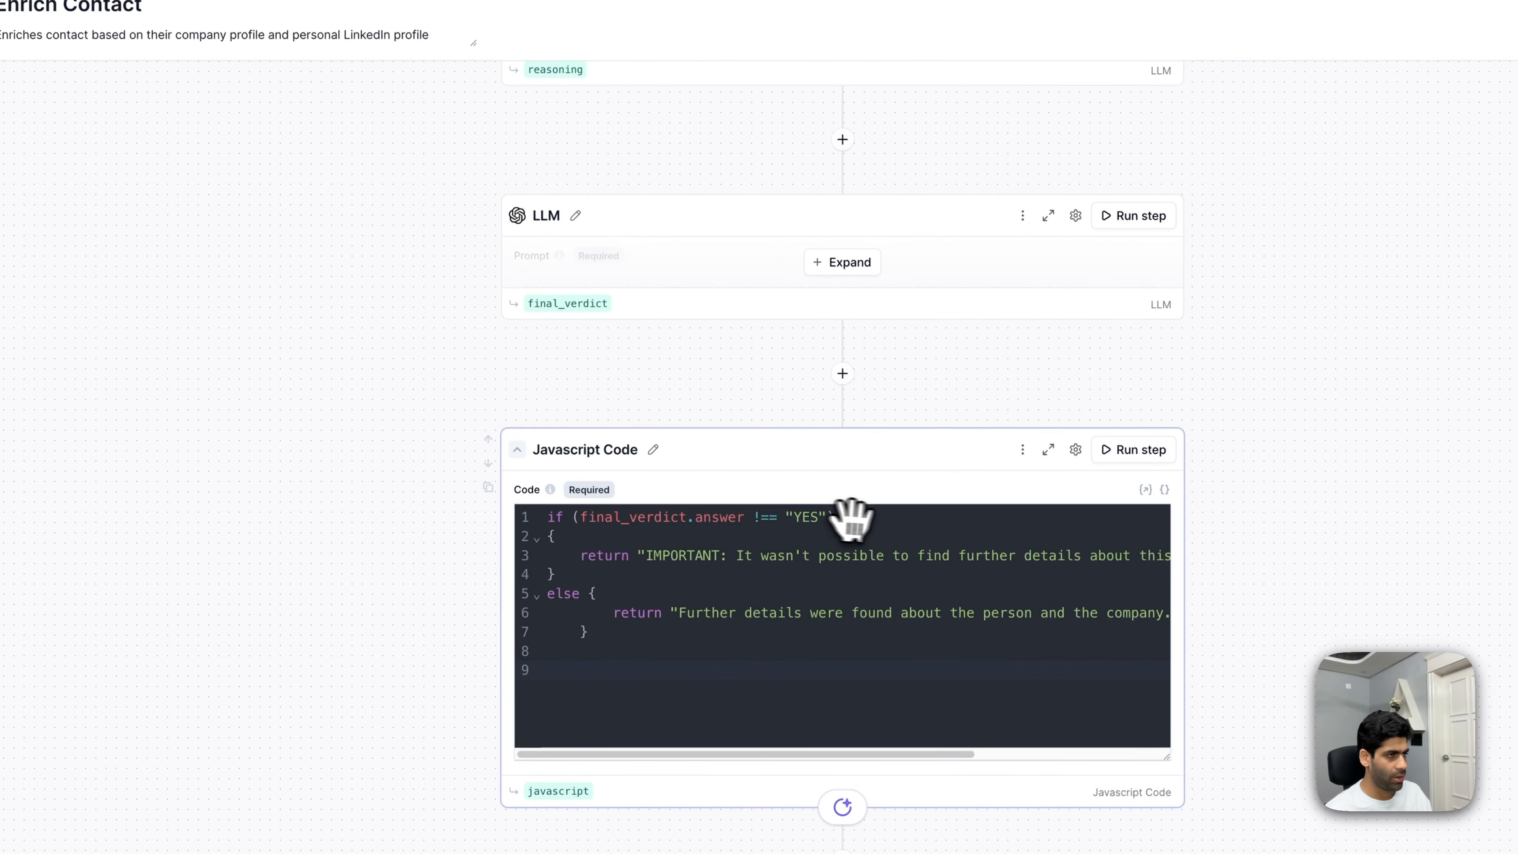
# - Expand the verdict LLM step and rerun it
pyautogui.click(855, 269)
pyautogui.scroll(3, 843, 410)
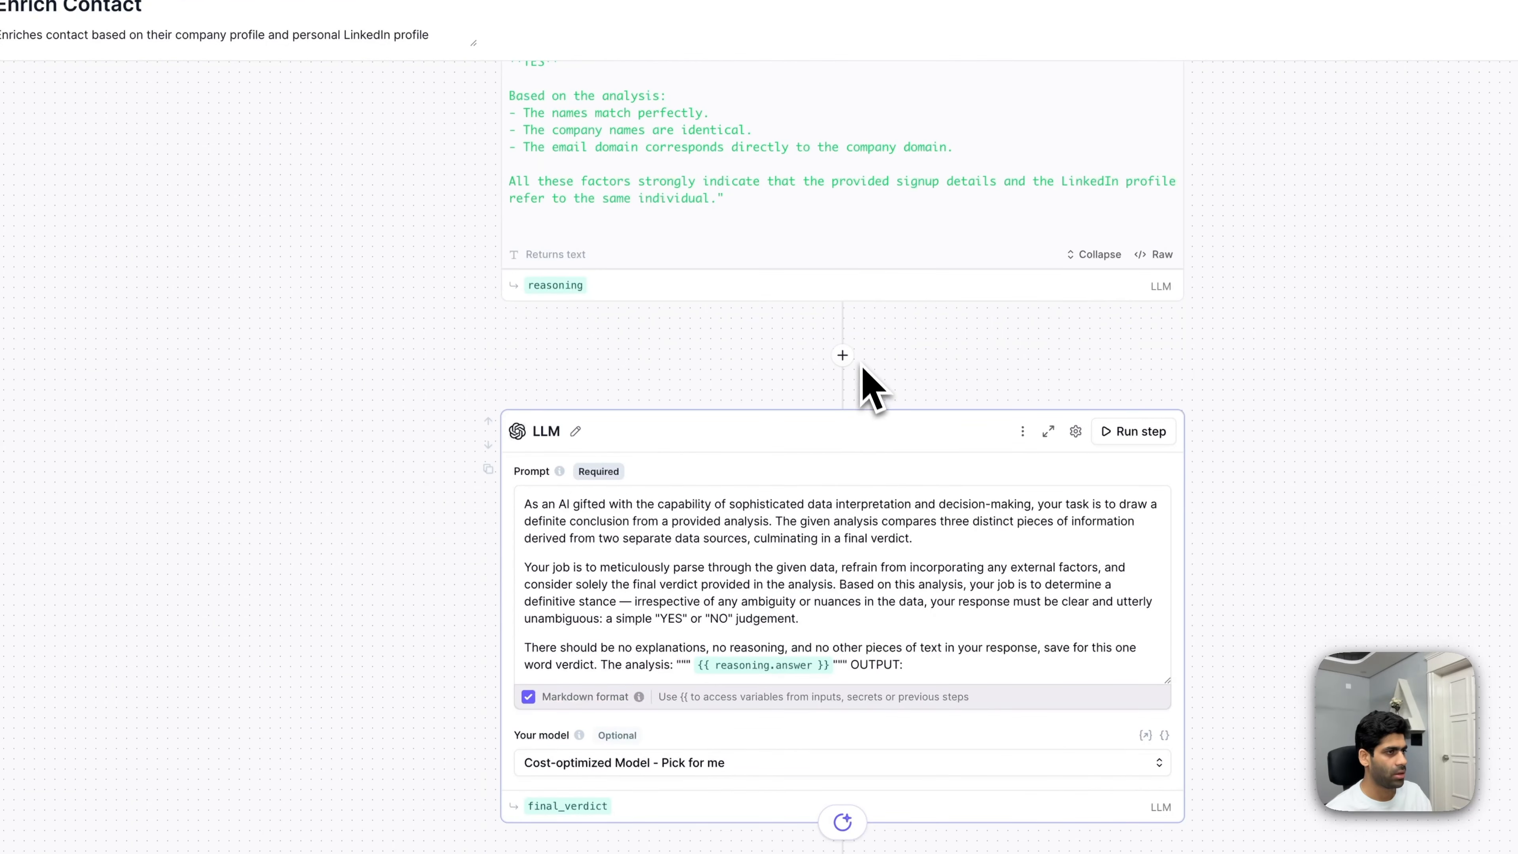
pyautogui.scroll(2, 885, 349)
pyautogui.scroll(-4, 896, 350)
pyautogui.click(1132, 334)
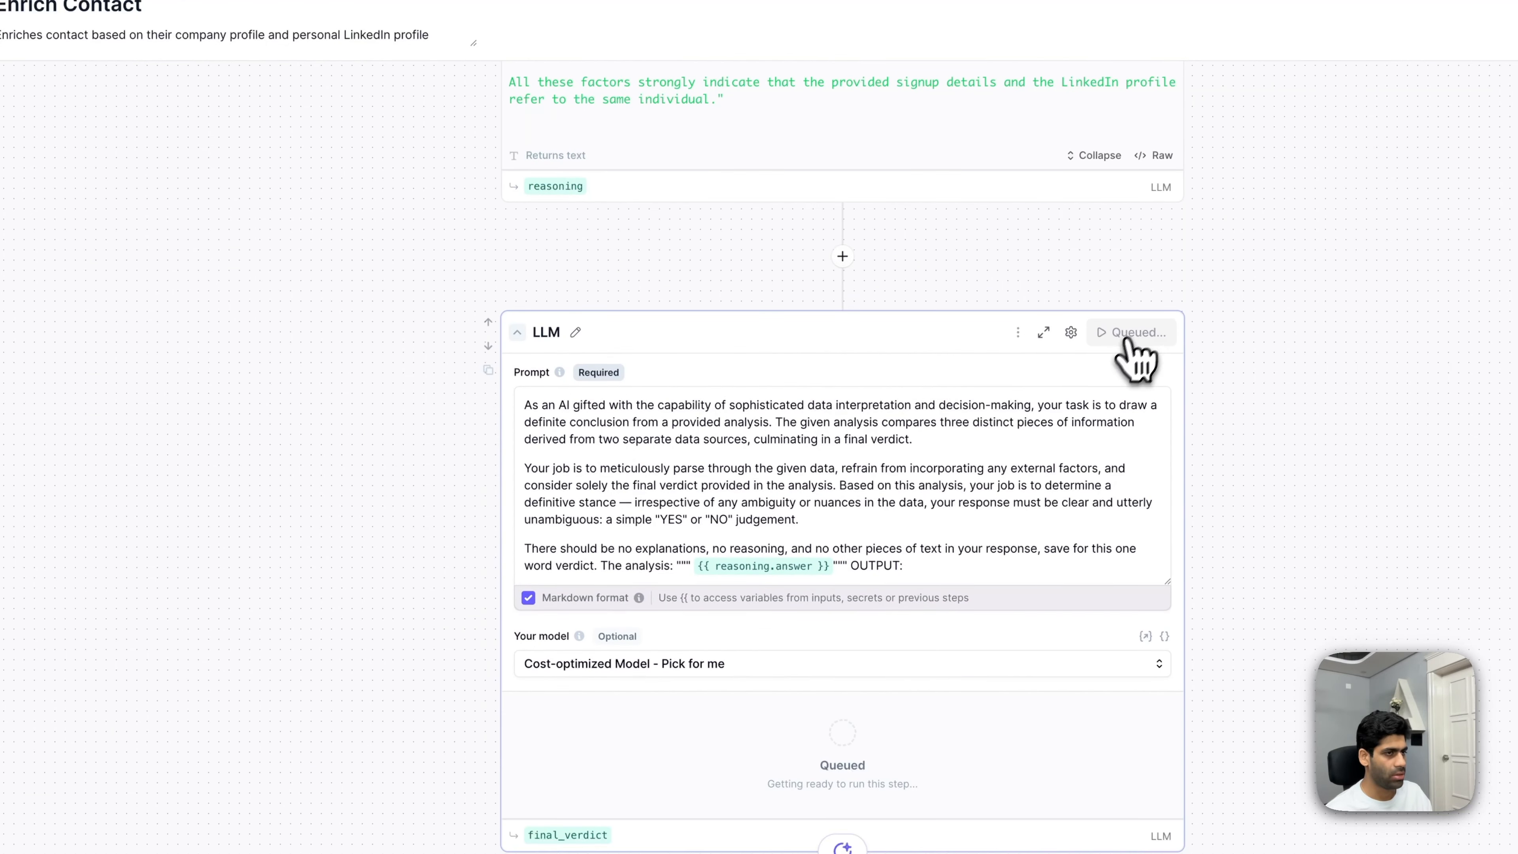
# - Run the Javascript Code step, returning 'Further details were found about the person and the company.'
pyautogui.scroll(-5, 976, 532)
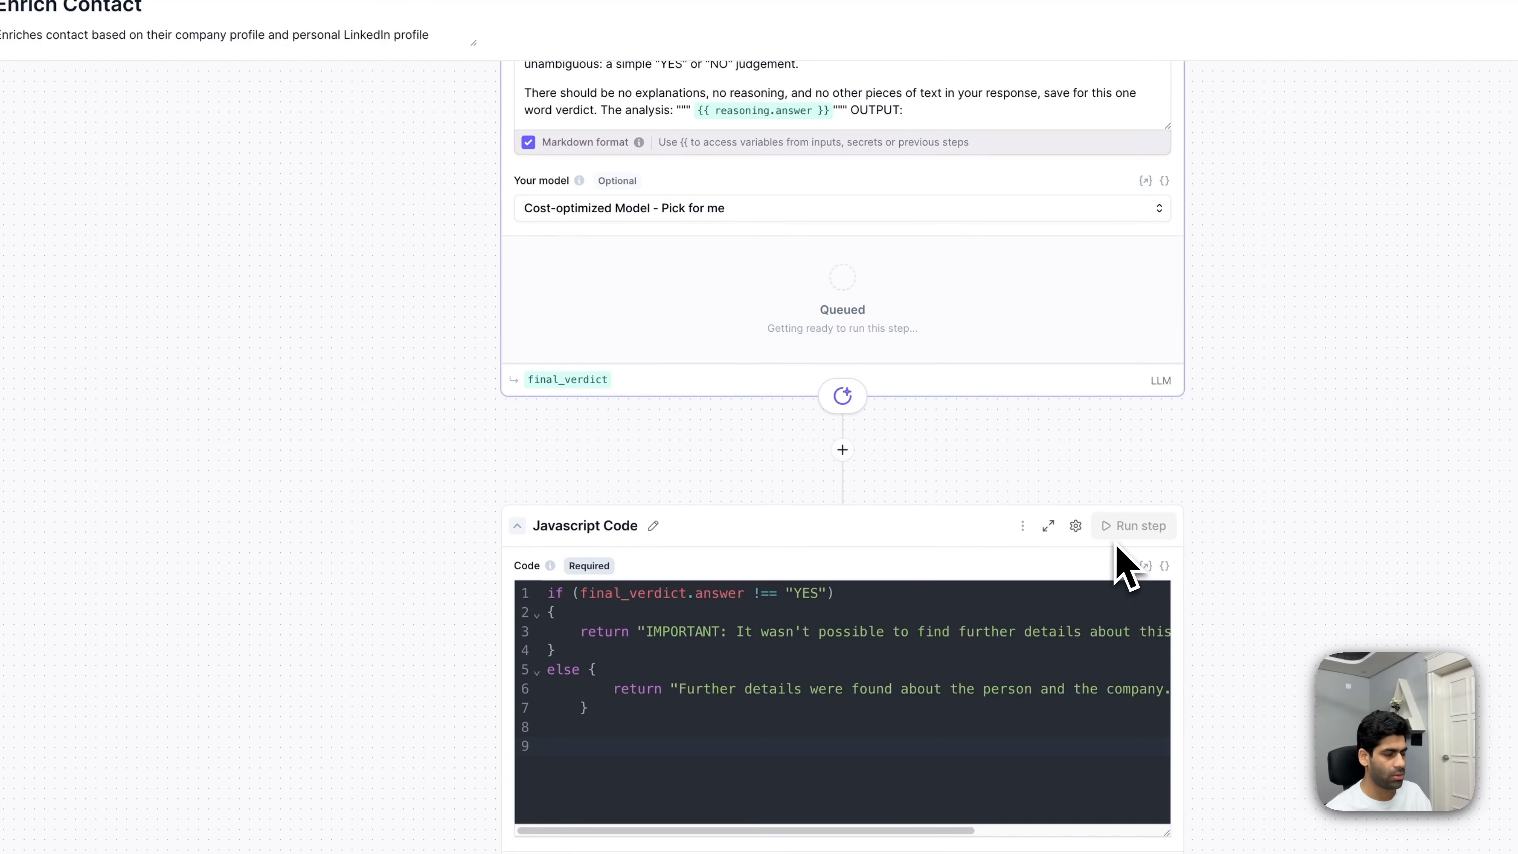
pyautogui.click(1129, 528)
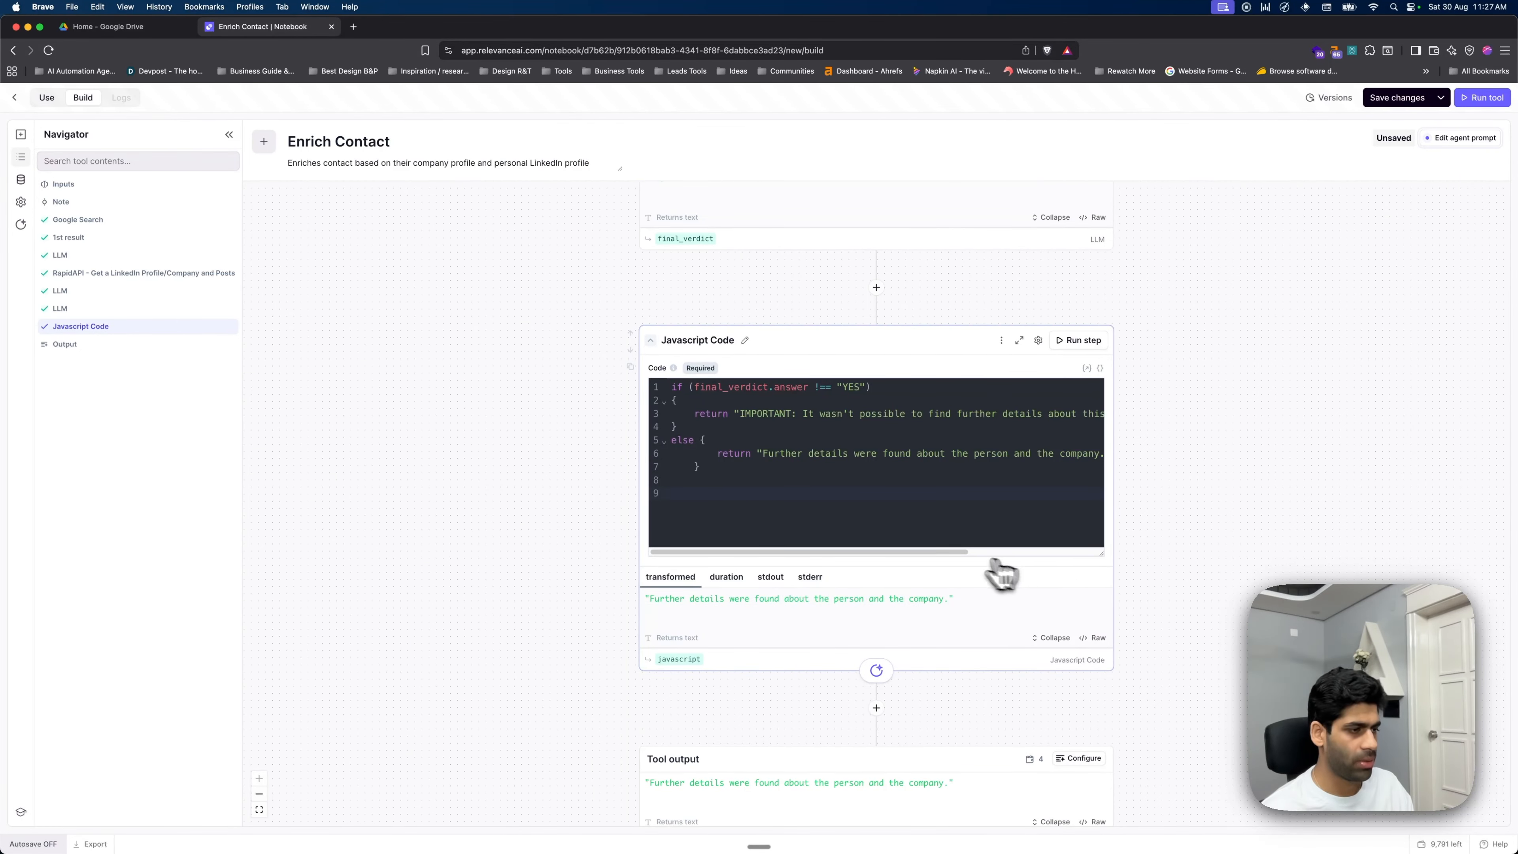
pyautogui.scroll(-2, 956, 568)
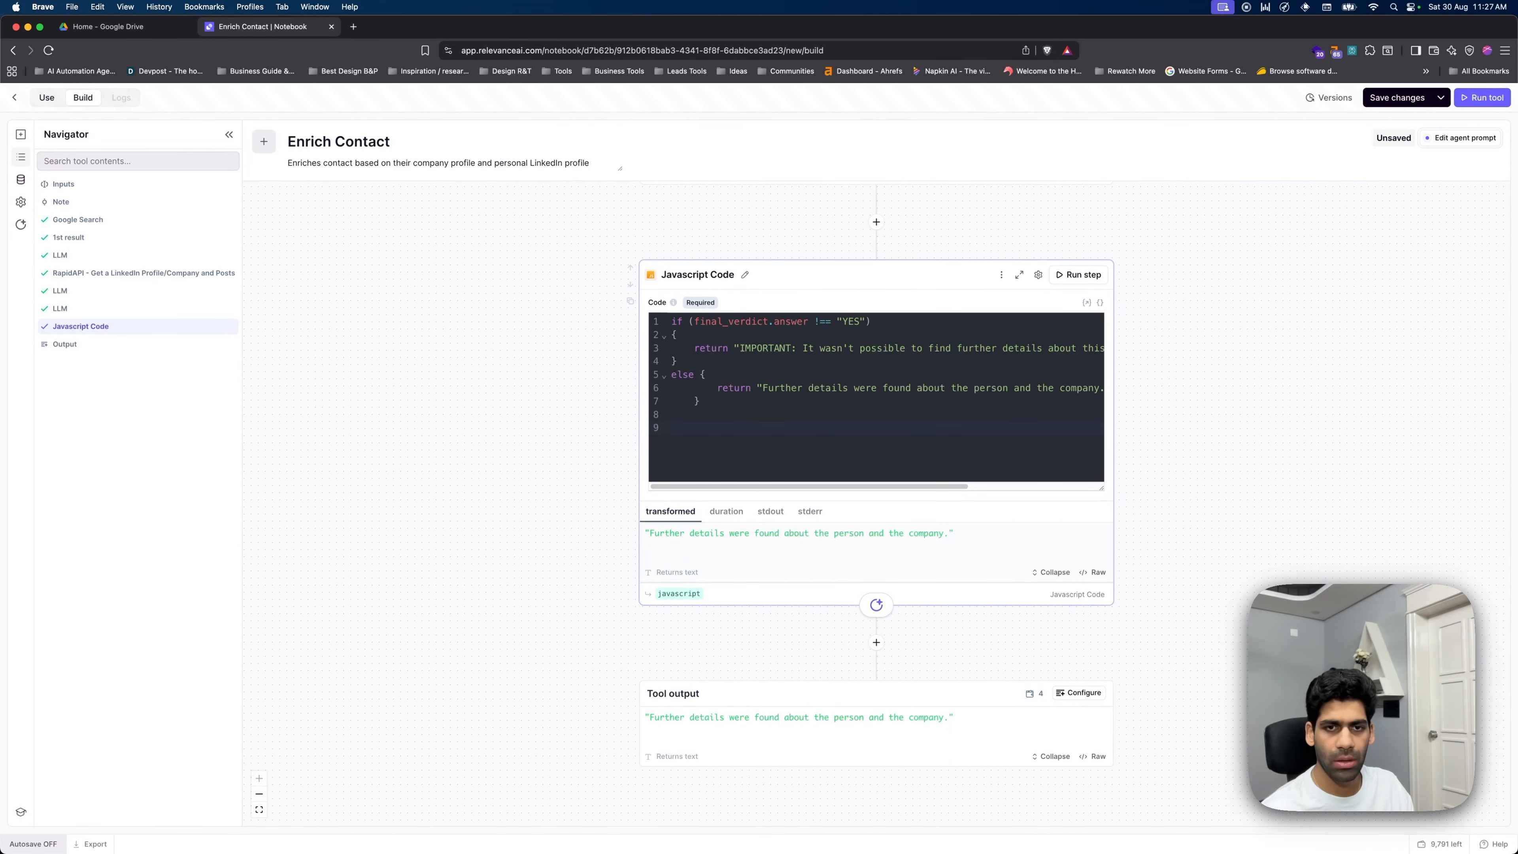
pyautogui.scroll(5, 865, 417)
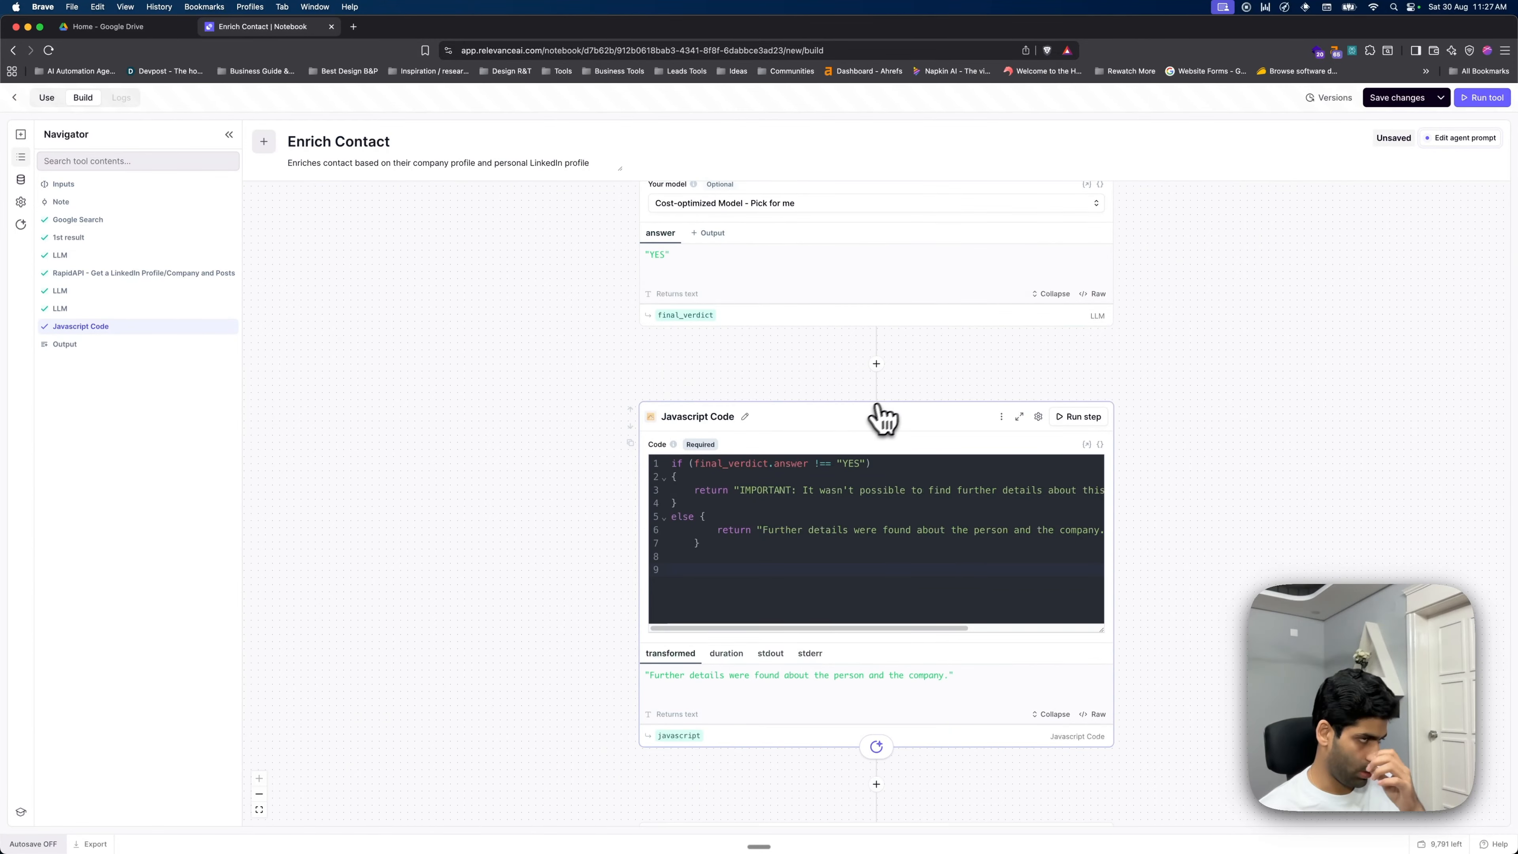
pyautogui.scroll(-5, 909, 478)
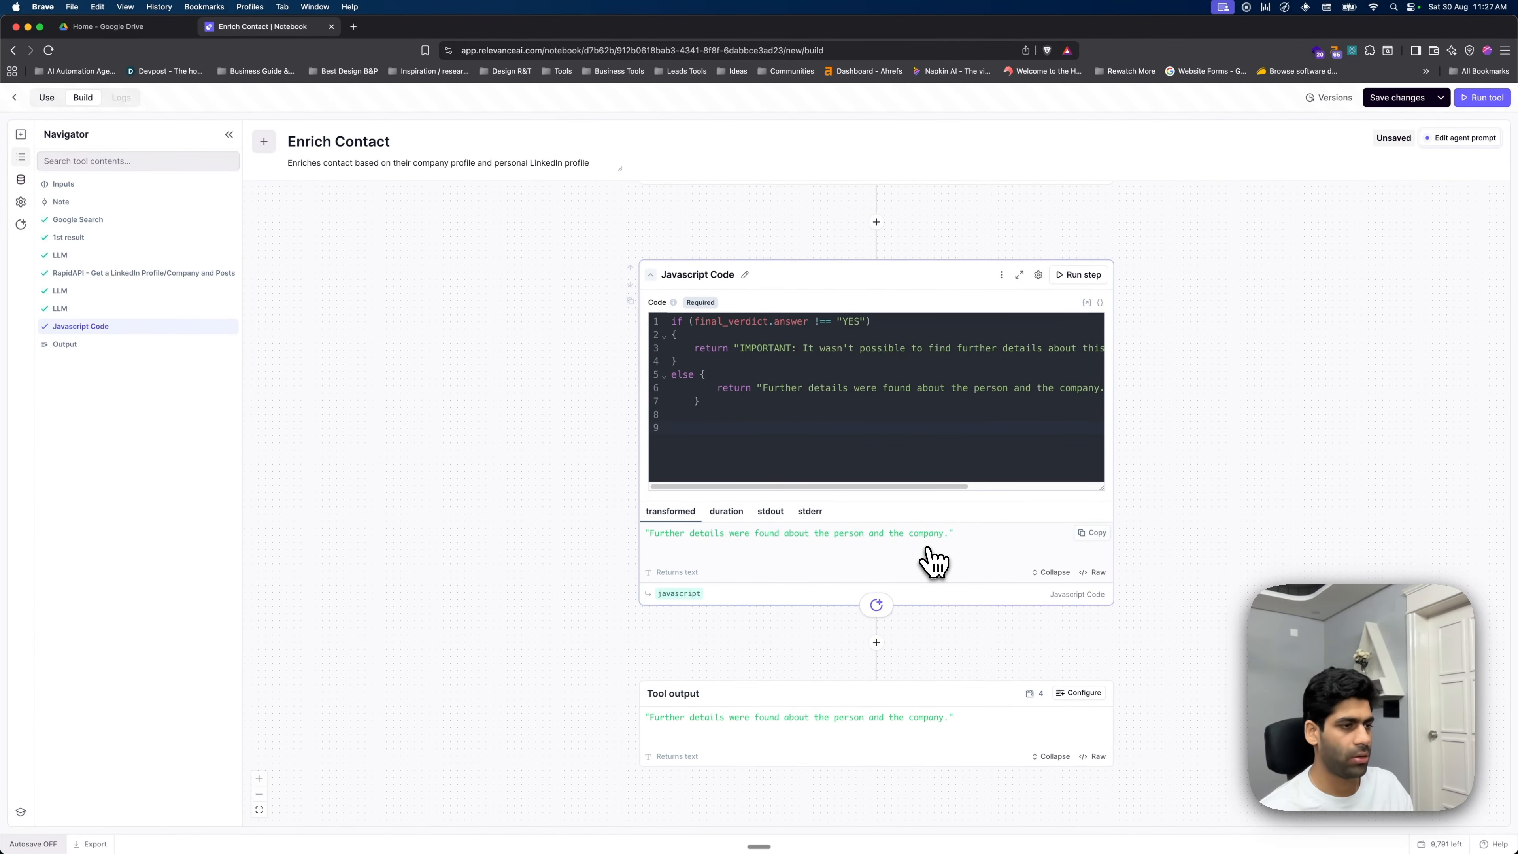
pyautogui.click(875, 608)
pyautogui.write('java')
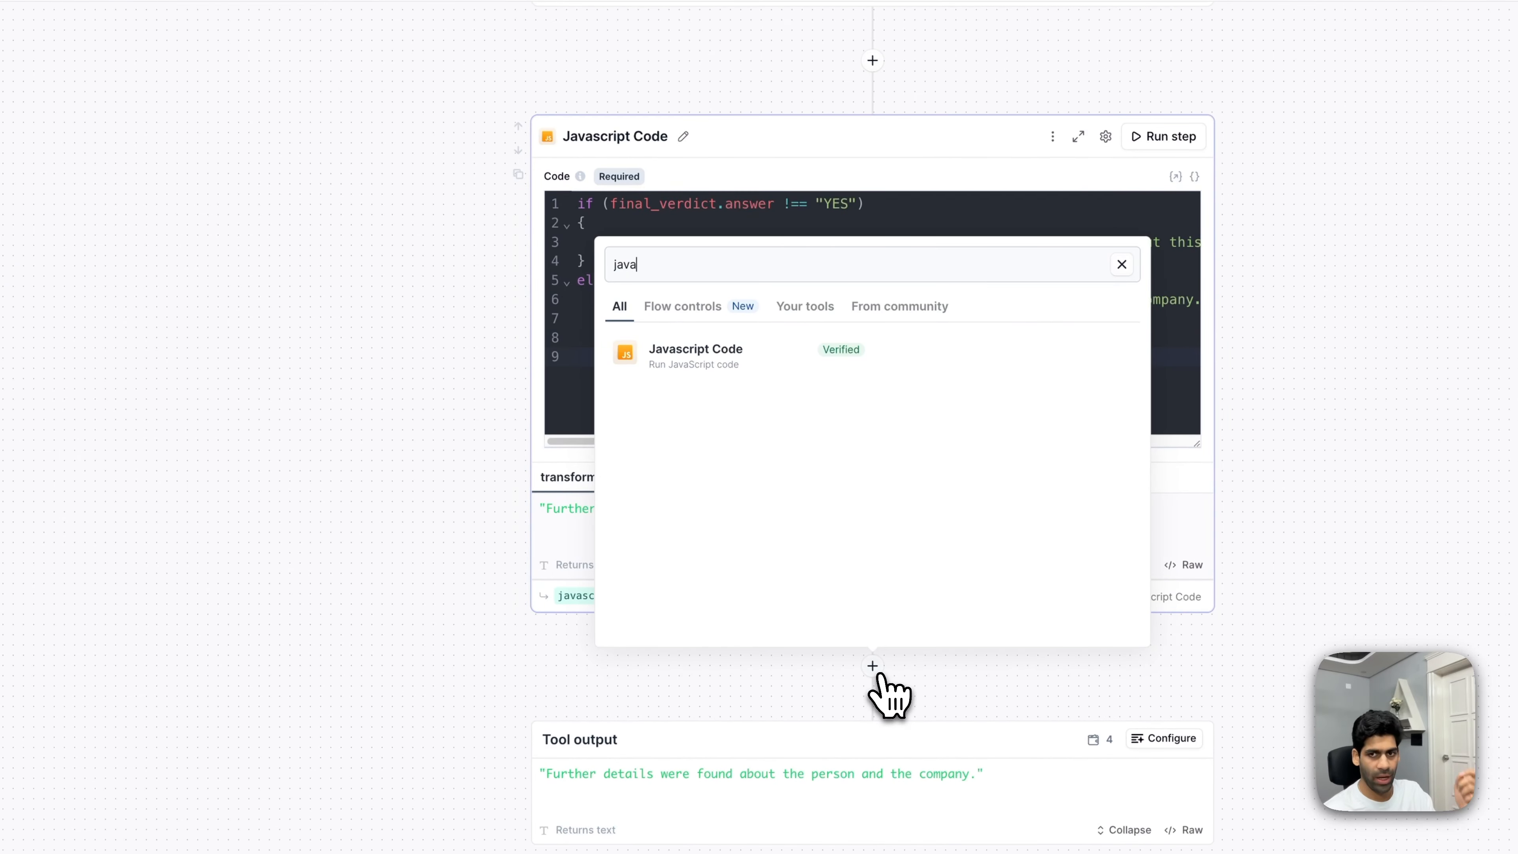
pyautogui.write('get back what')
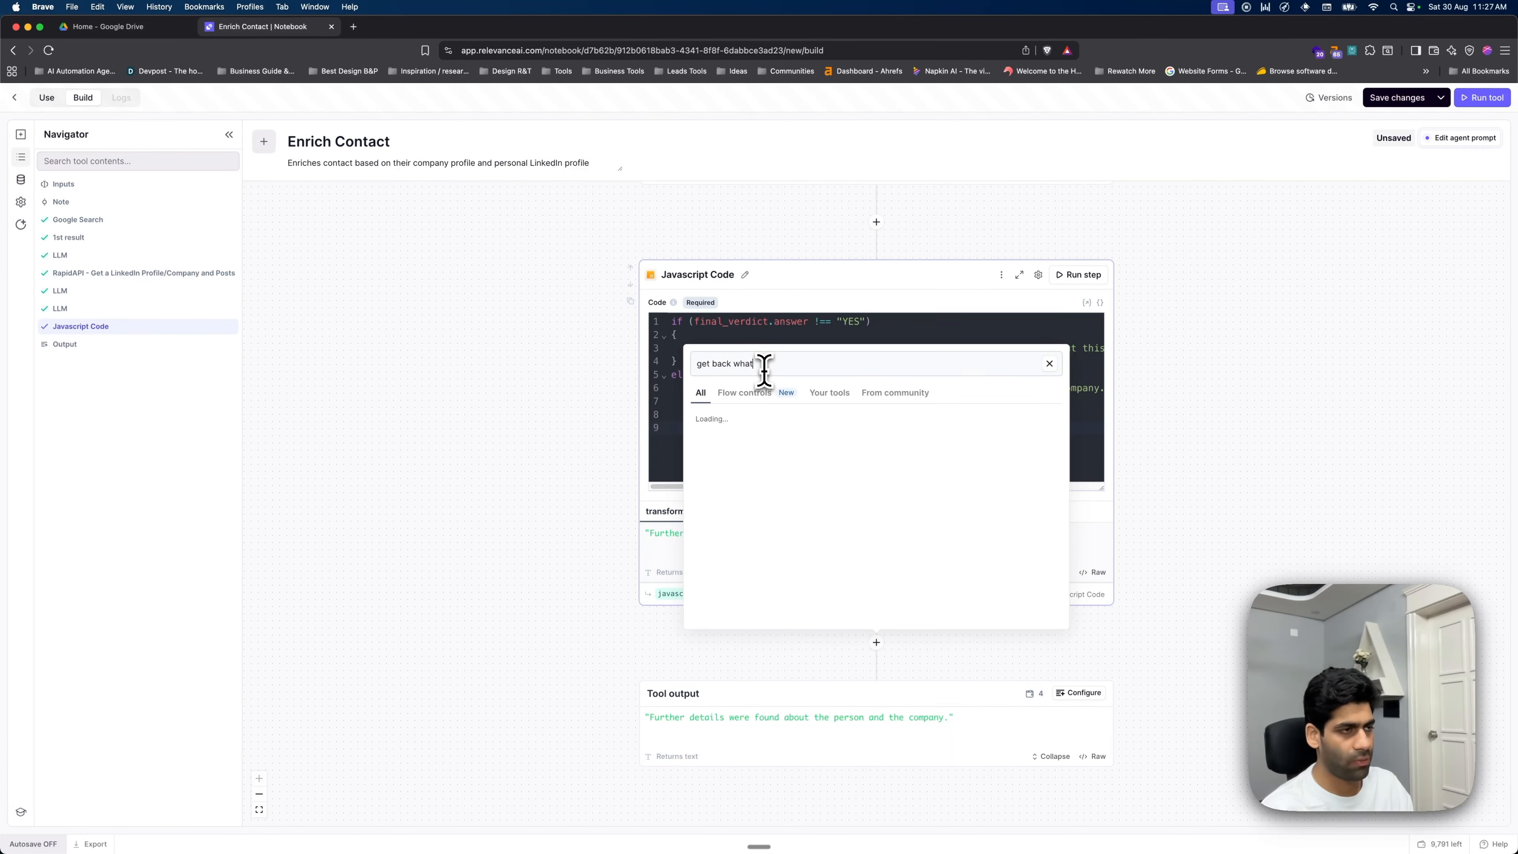
pyautogui.write('ever your i')
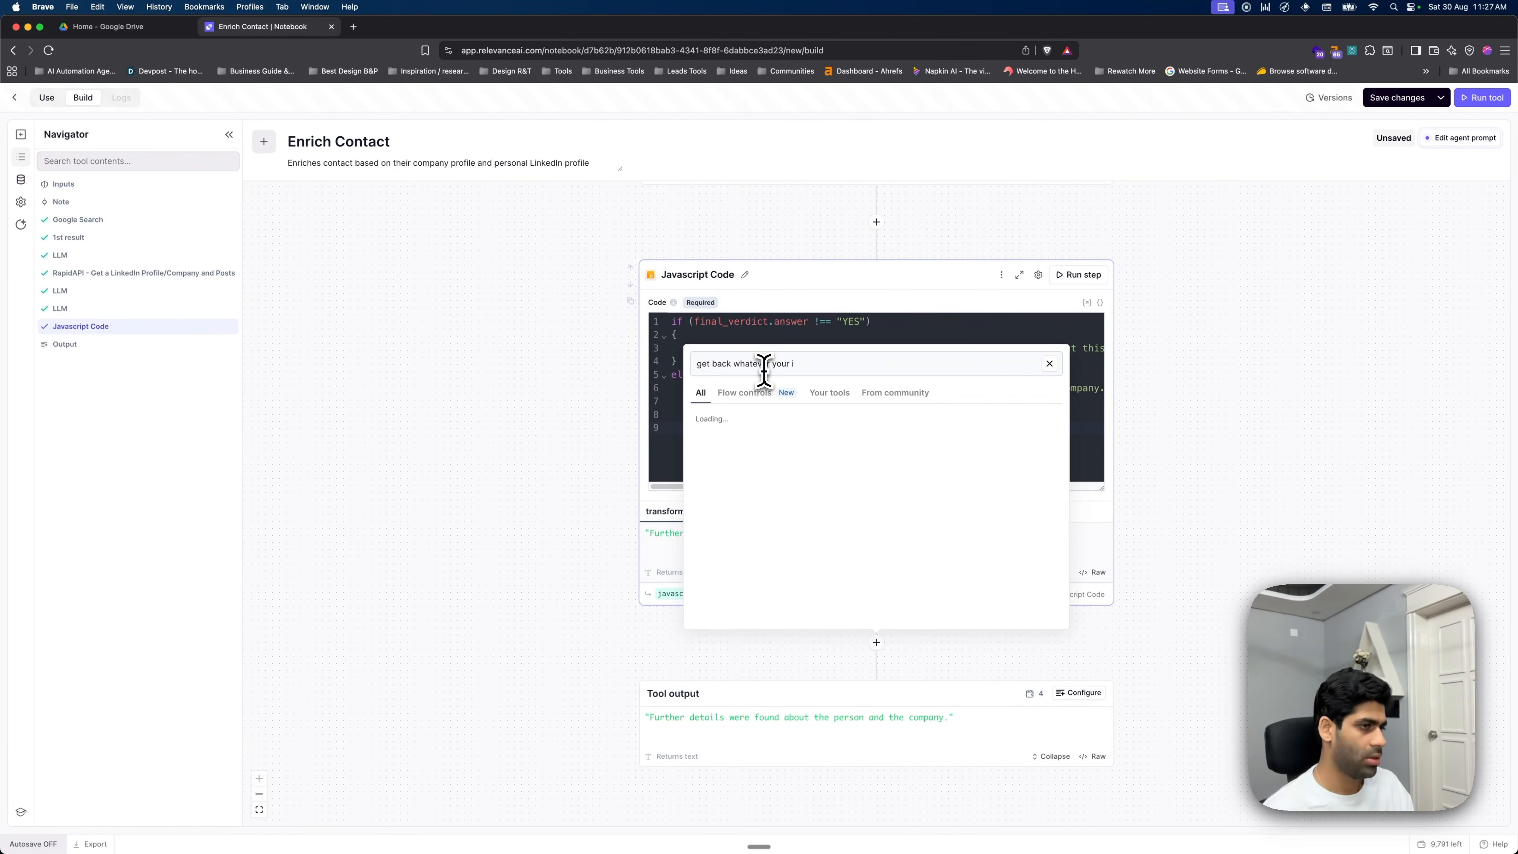
# - Add the 'Get back whatever your input is' step and show its extra options
pyautogui.click(780, 434)
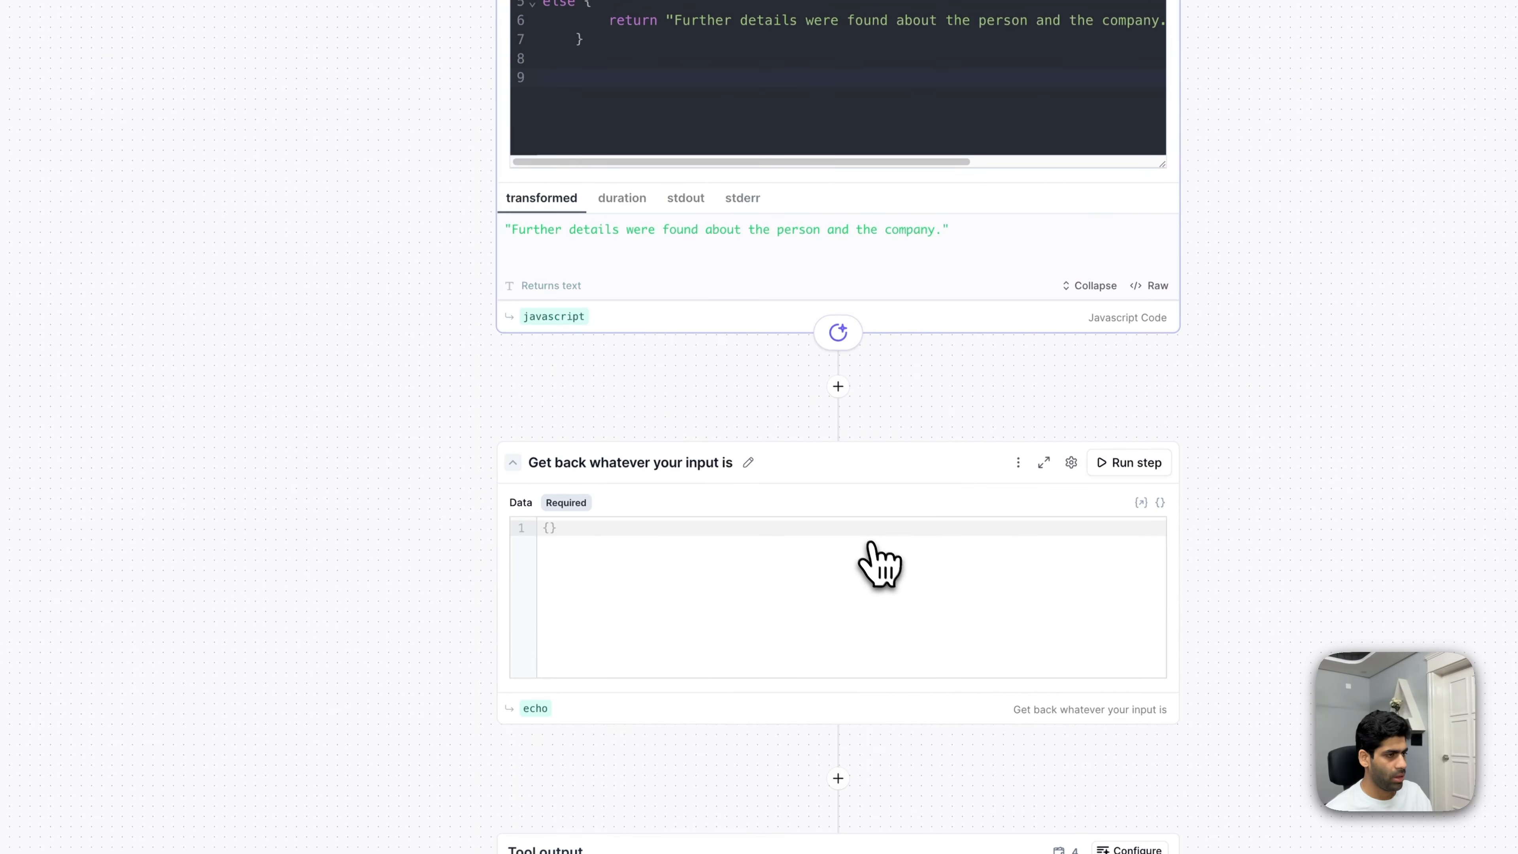
pyautogui.click(1018, 462)
# - Add a run condition requiring final_verdict.answer to equal YES
pyautogui.click(1016, 524)
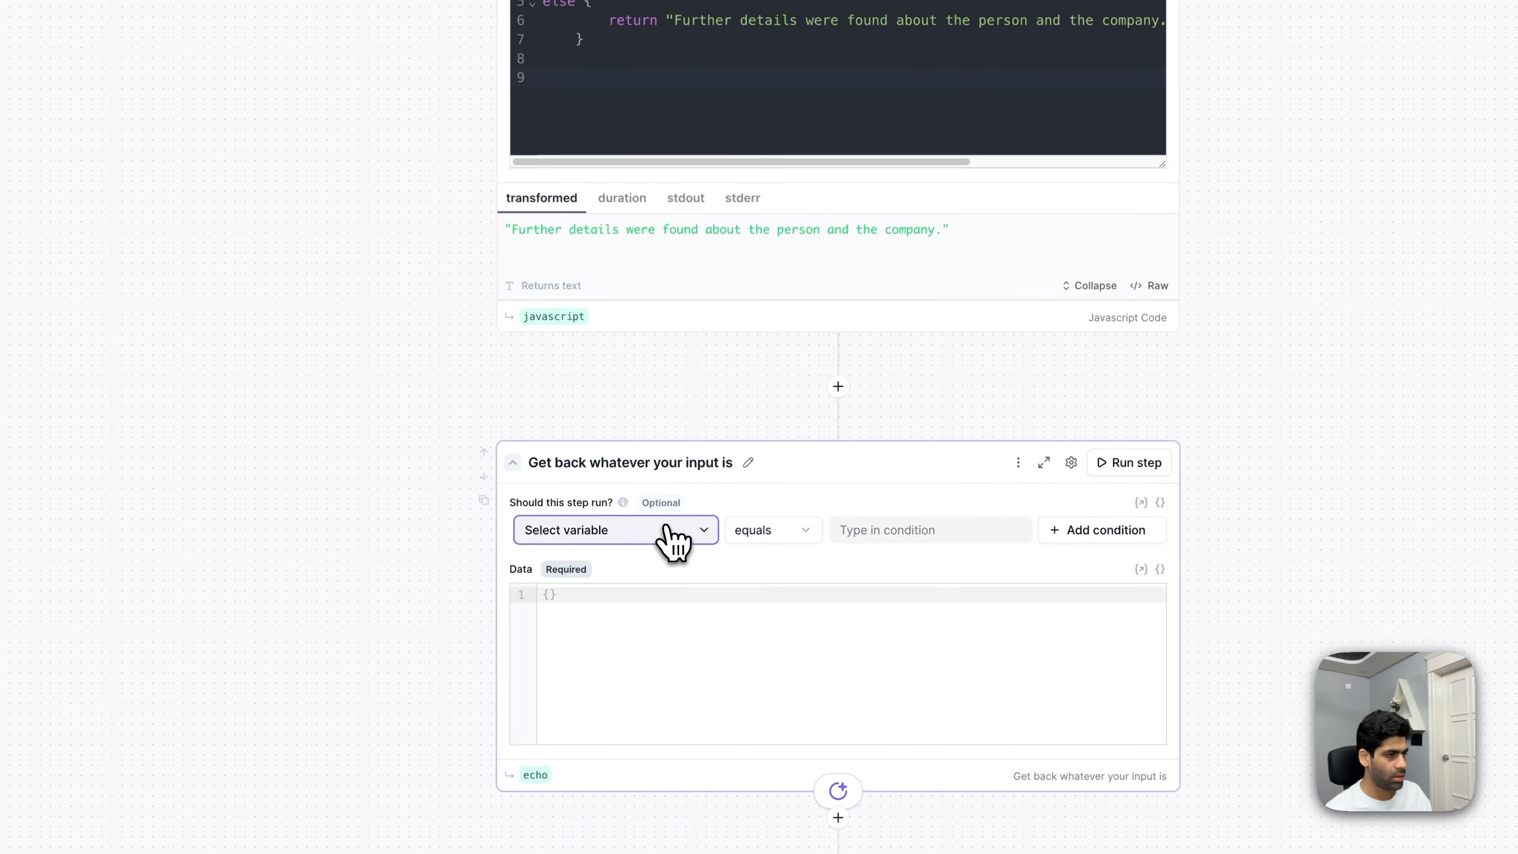
pyautogui.click(664, 527)
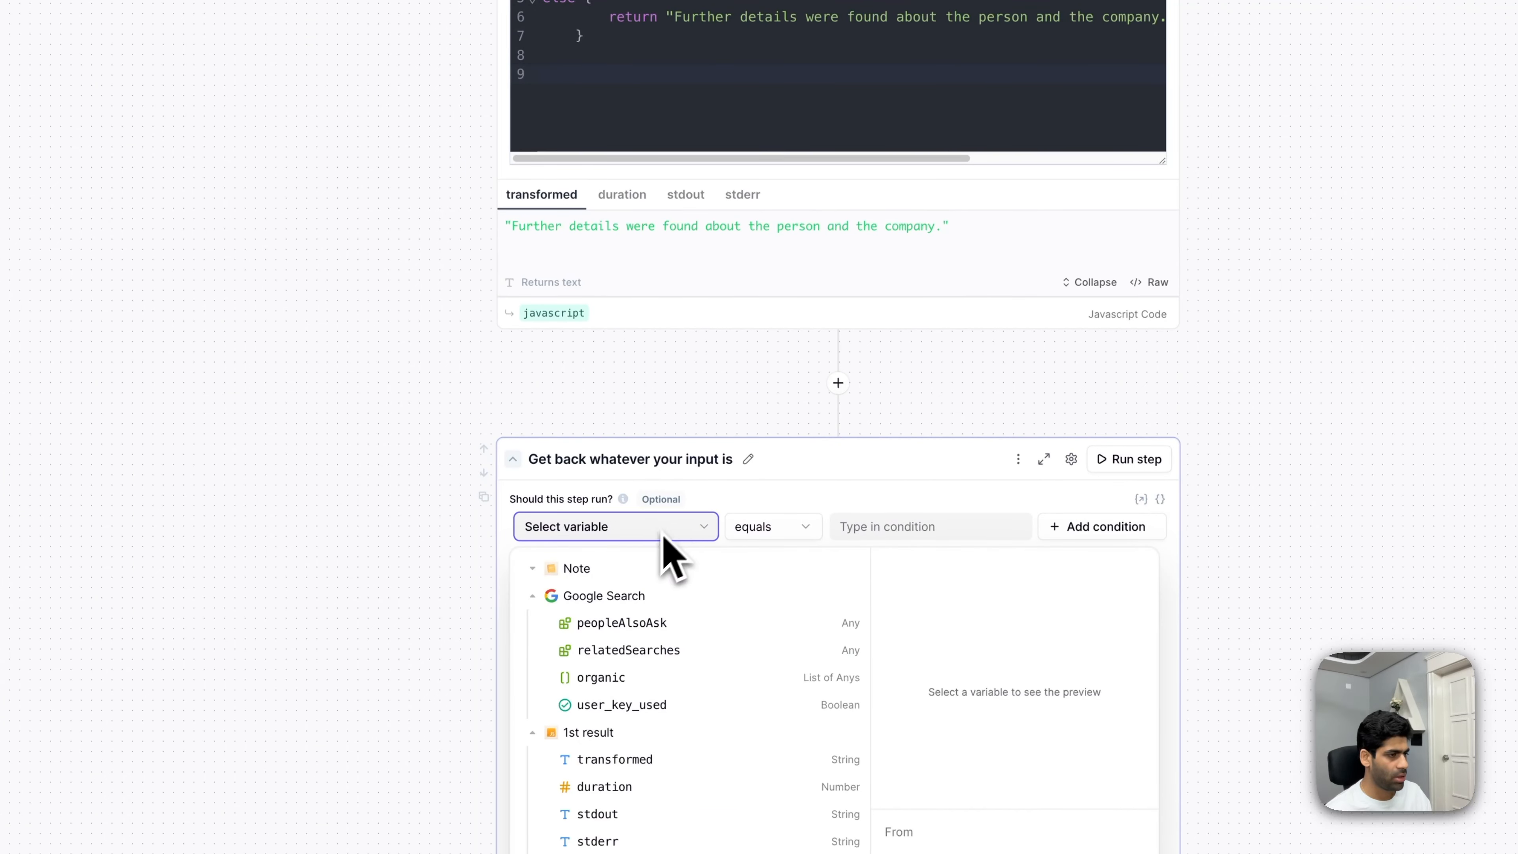
pyautogui.click(532, 599)
pyautogui.click(533, 623)
pyautogui.scroll(-3, 624, 630)
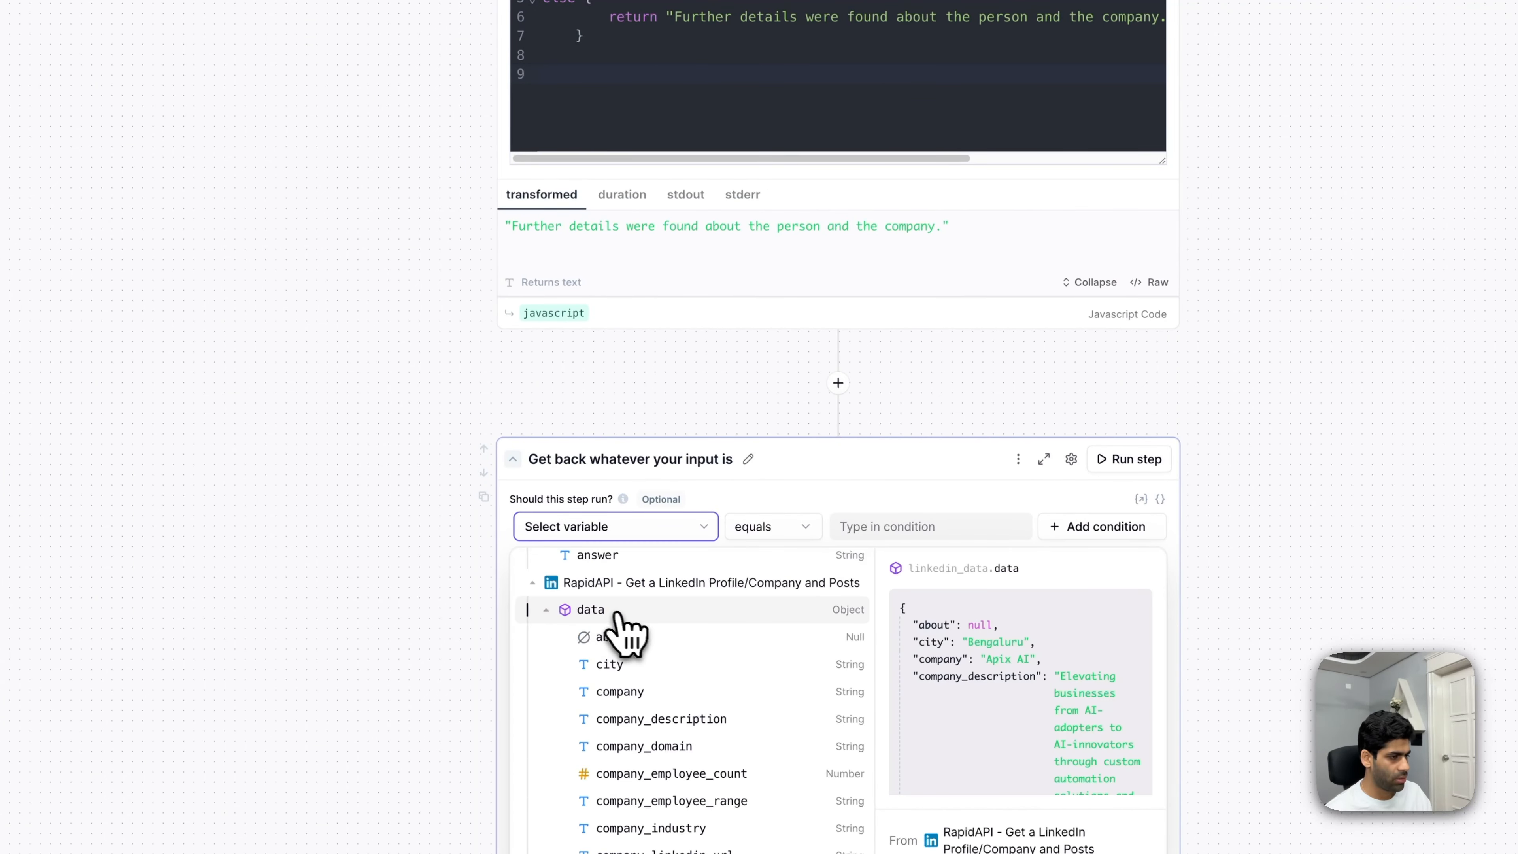
pyautogui.scroll(1, 576, 603)
pyautogui.scroll(3, 657, 634)
pyautogui.scroll(-2, 898, 499)
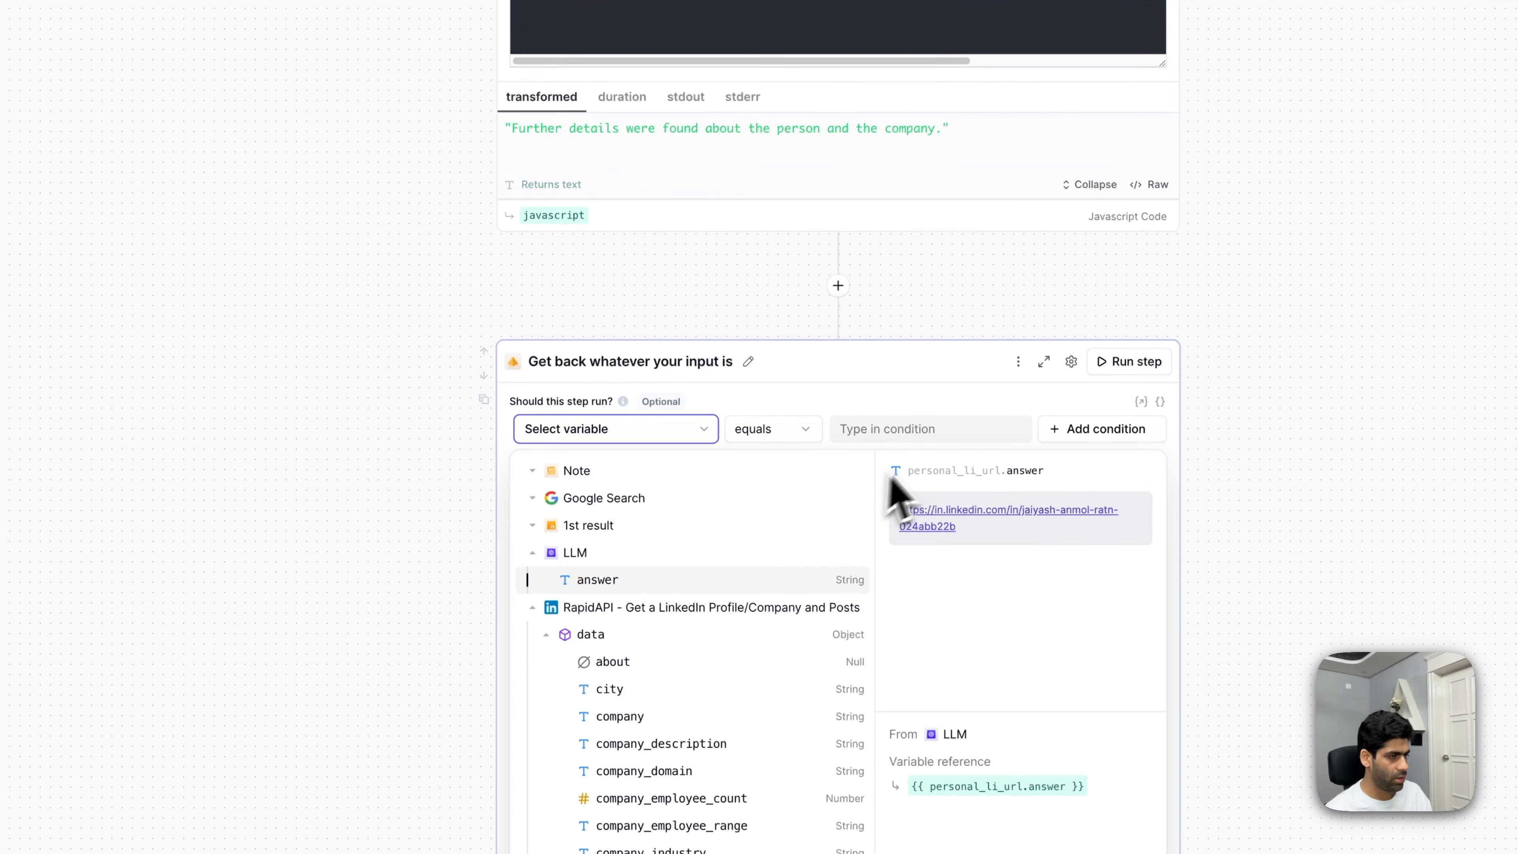
pyautogui.click(534, 555)
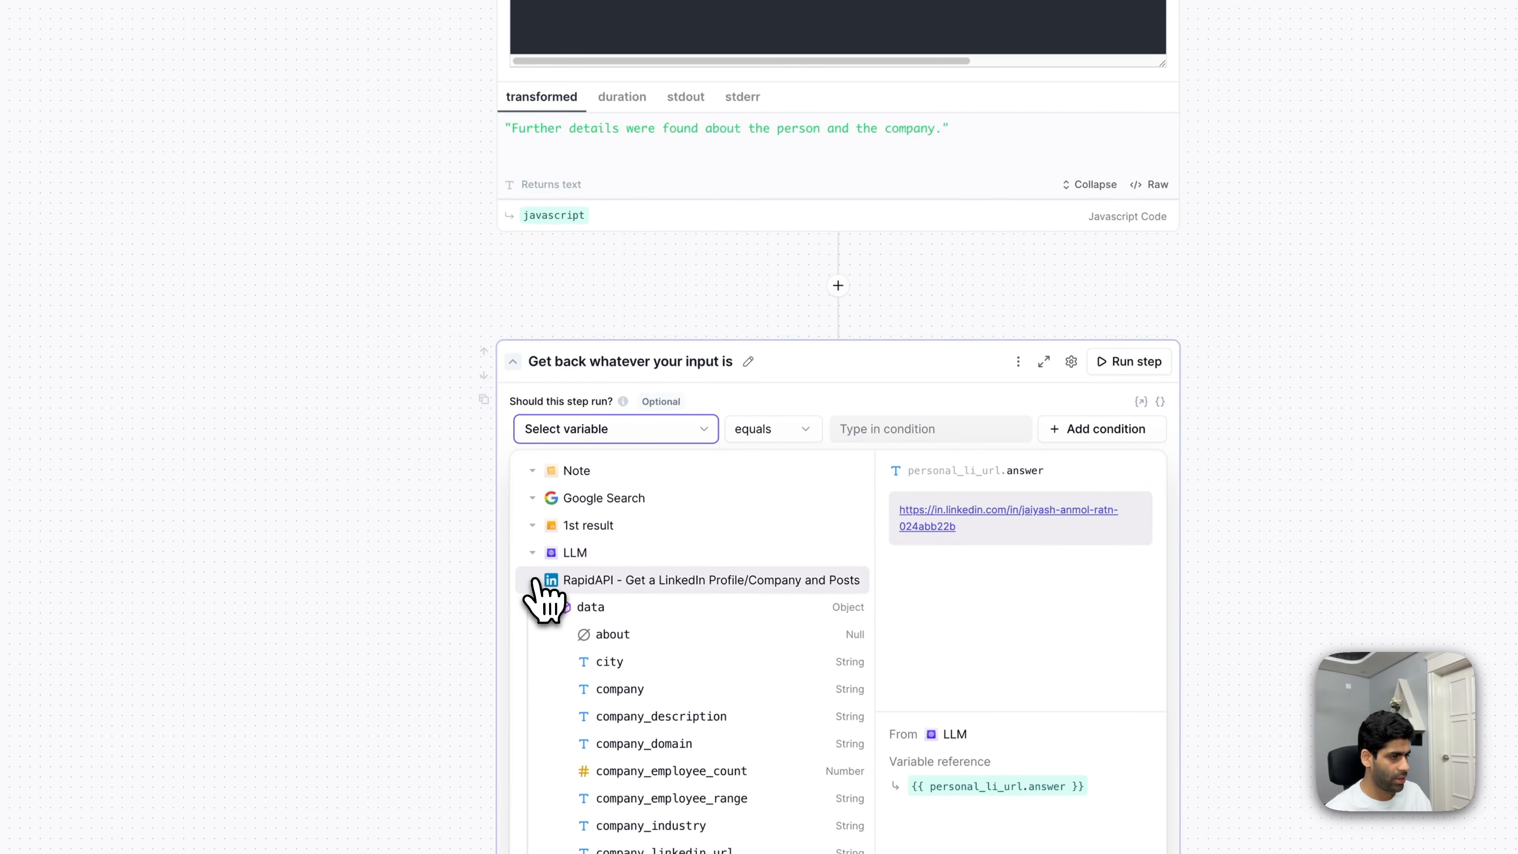
pyautogui.click(535, 581)
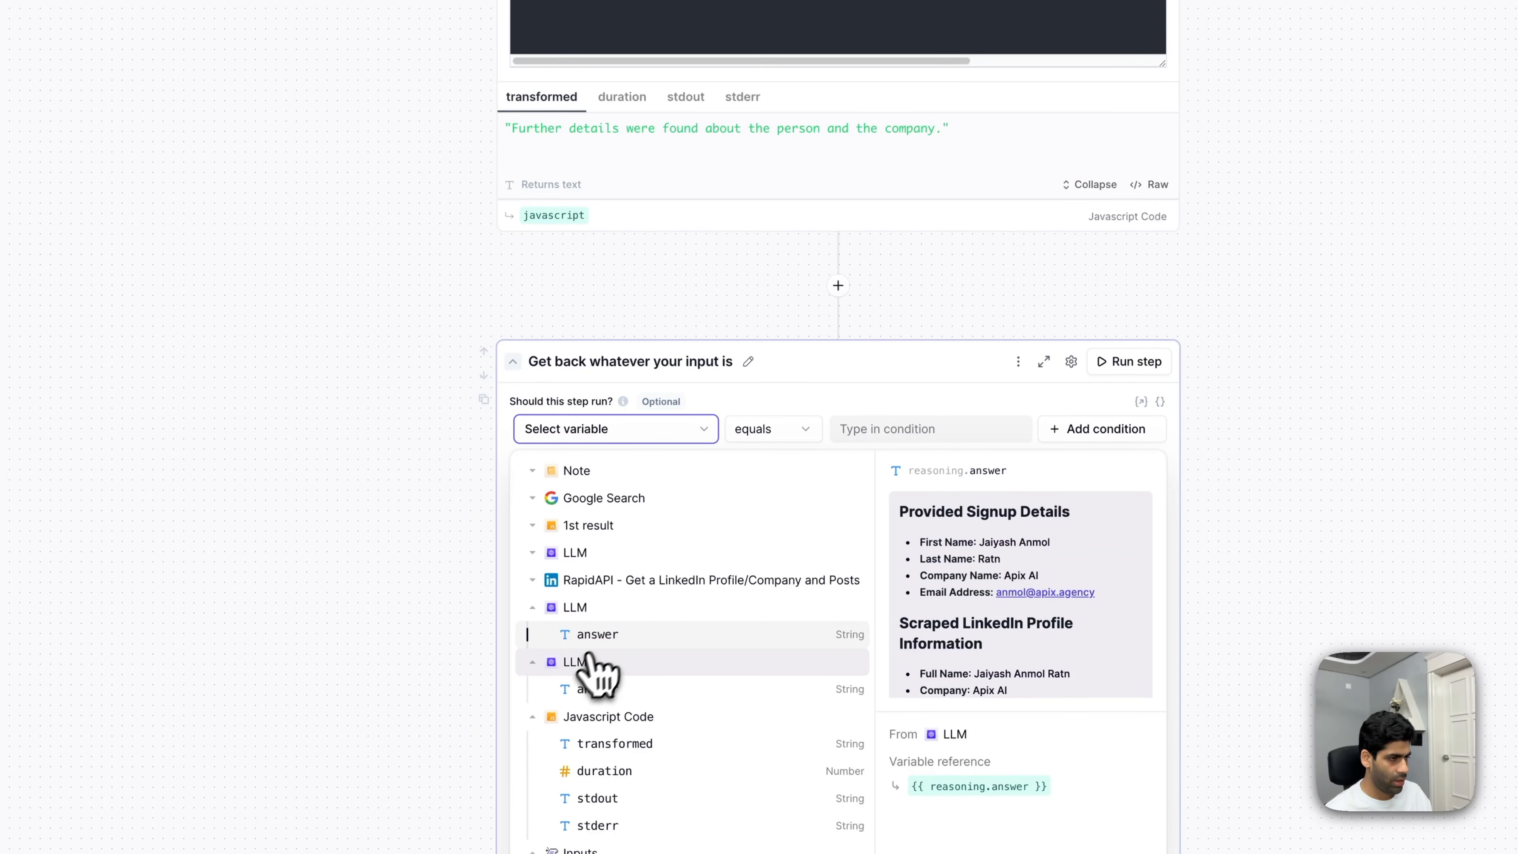
pyautogui.click(600, 694)
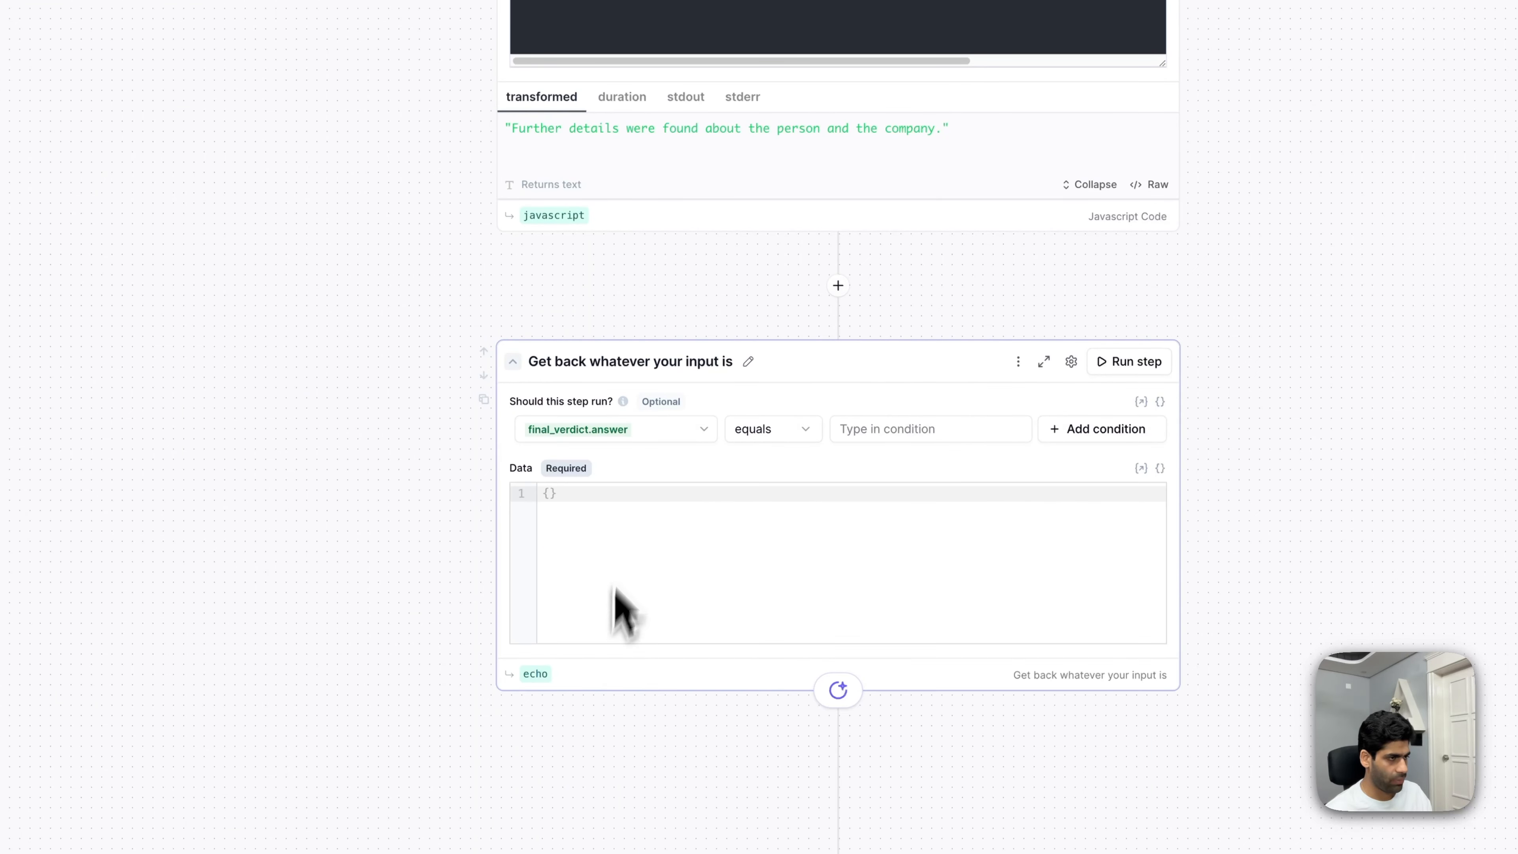
pyautogui.click(927, 432)
pyautogui.write('YE')
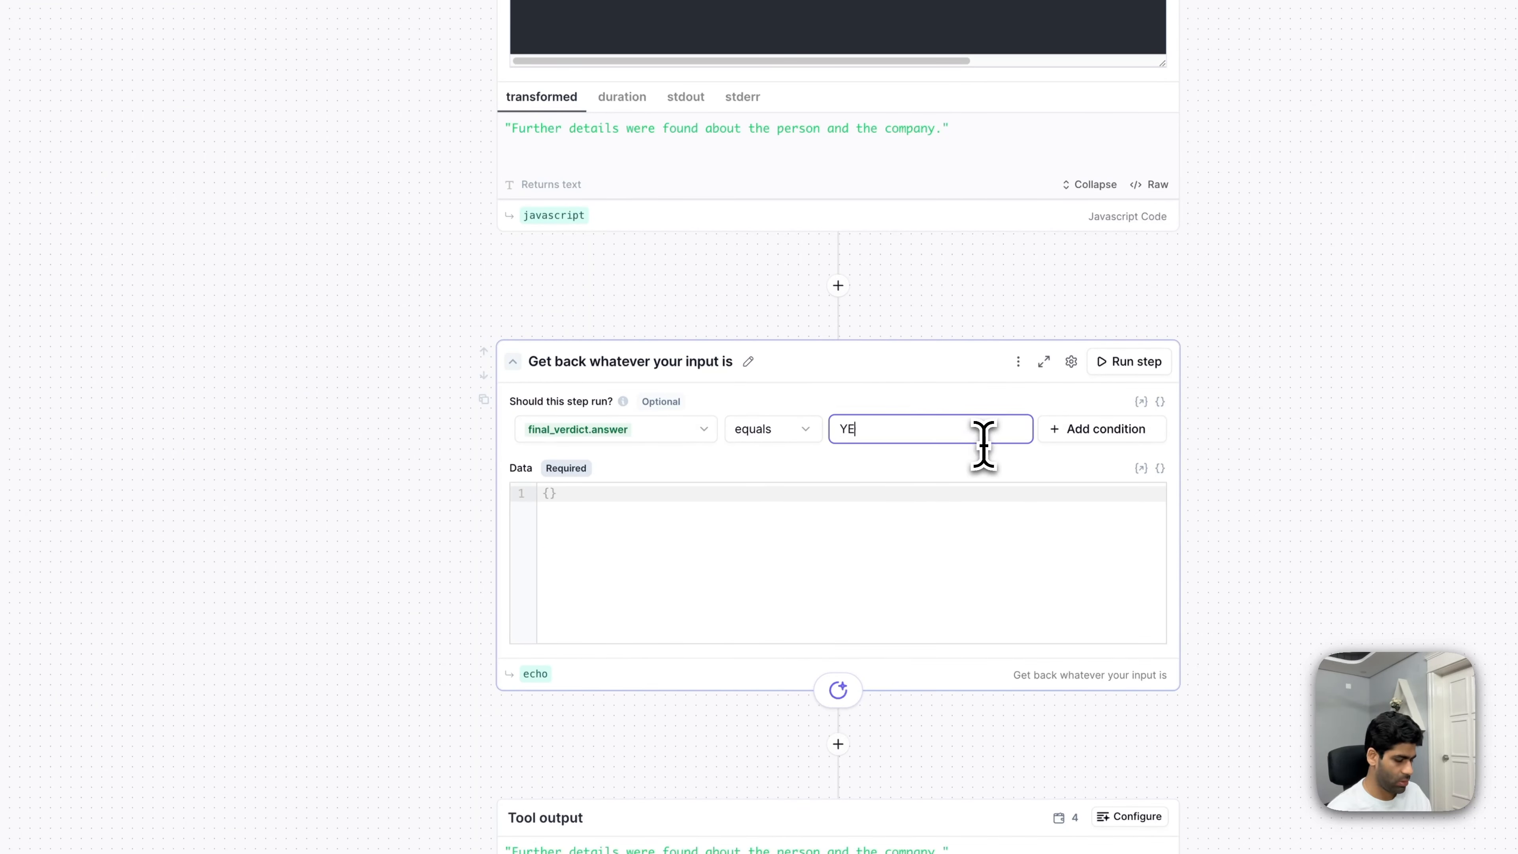
pyautogui.write('S')
# - Add a second condition, combined with or, checking final_verdict.answer equals yes
pyautogui.click(1118, 432)
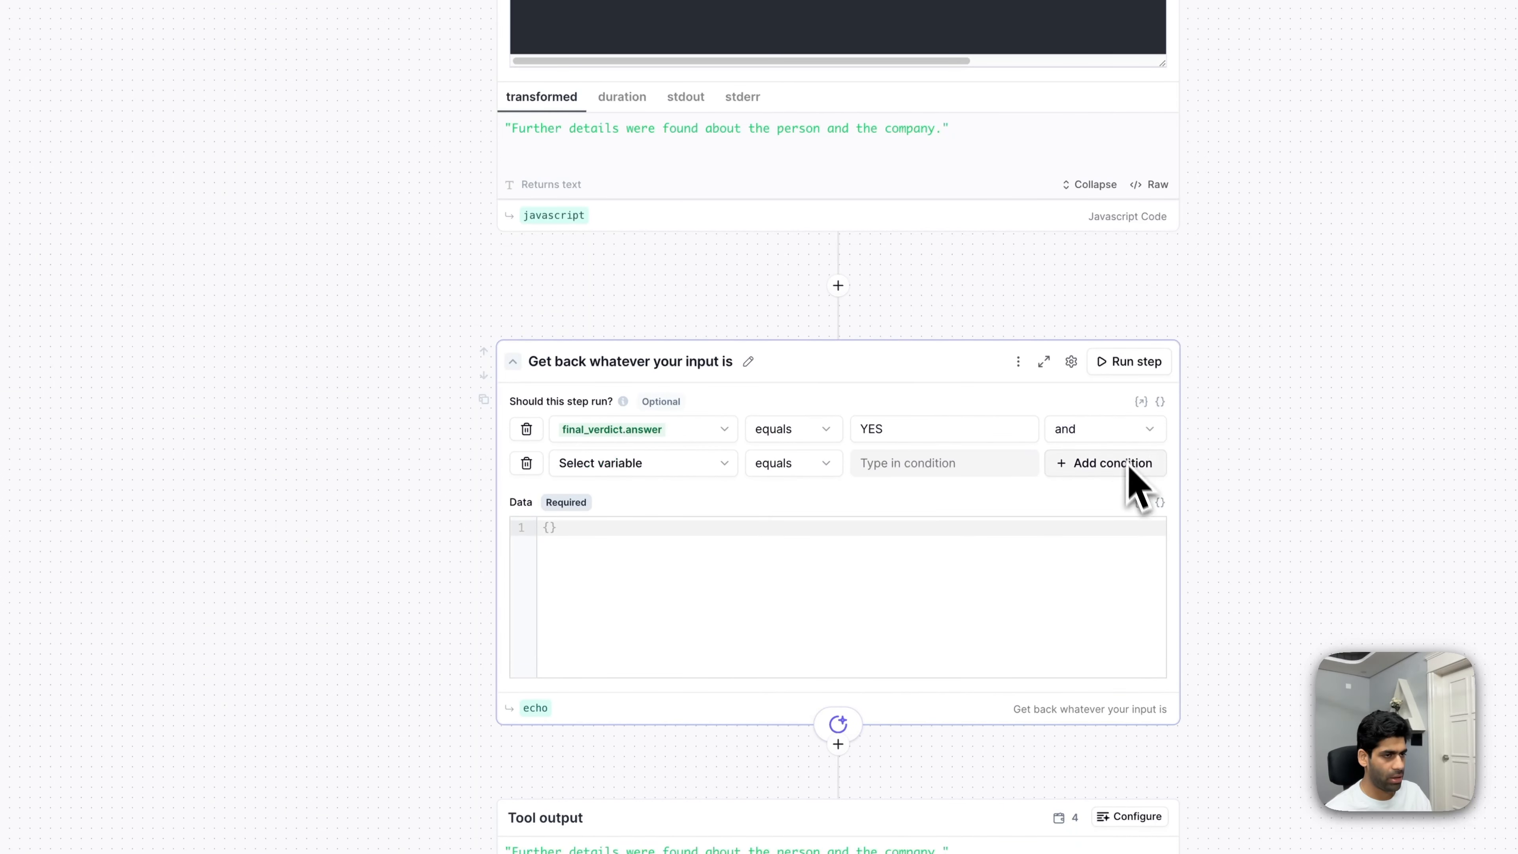
pyautogui.click(1119, 436)
pyautogui.click(1133, 519)
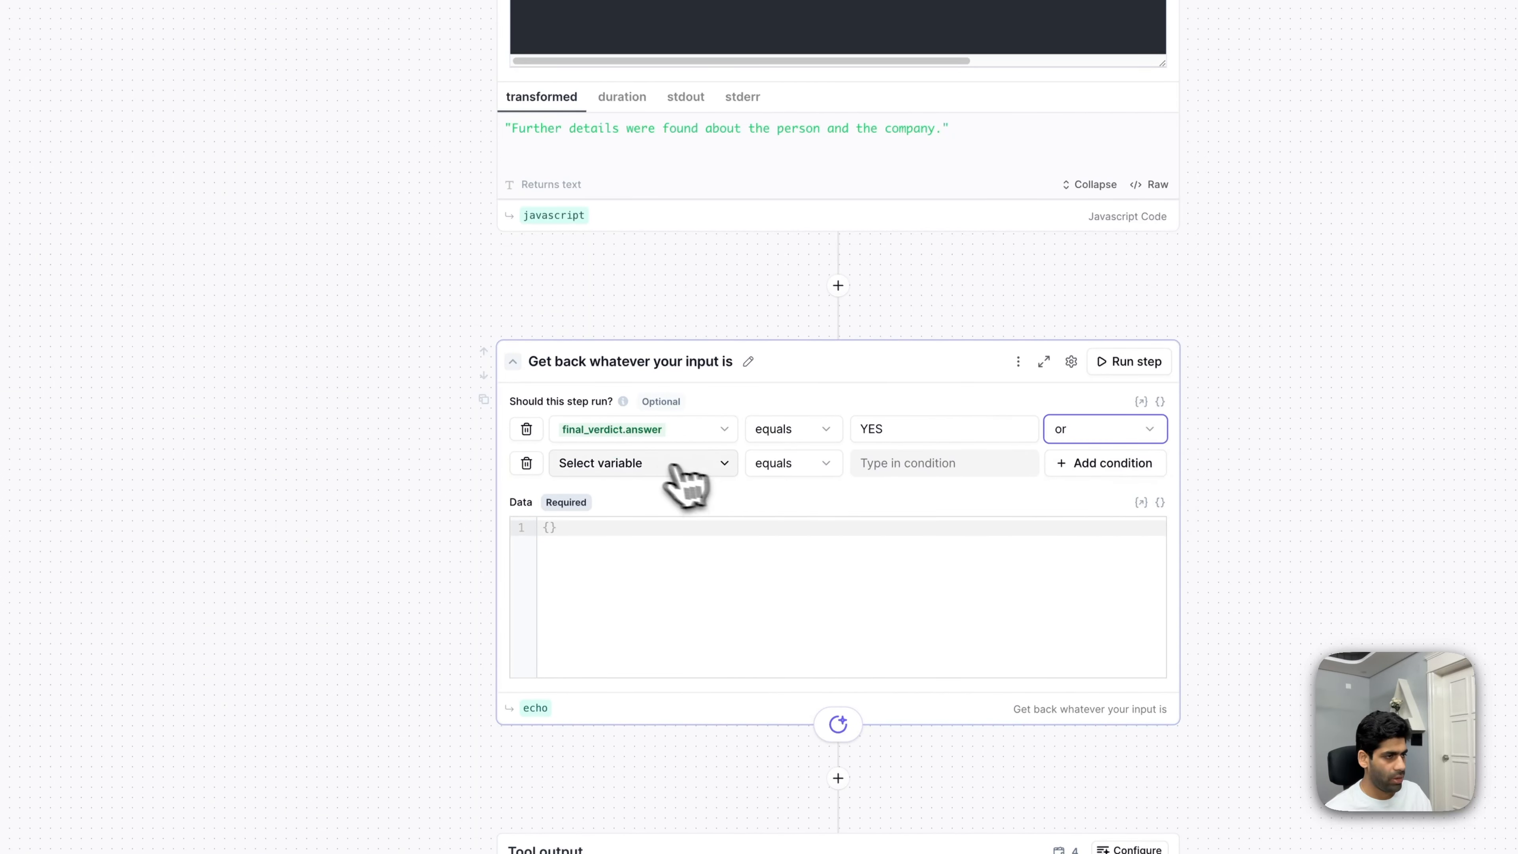
pyautogui.click(669, 472)
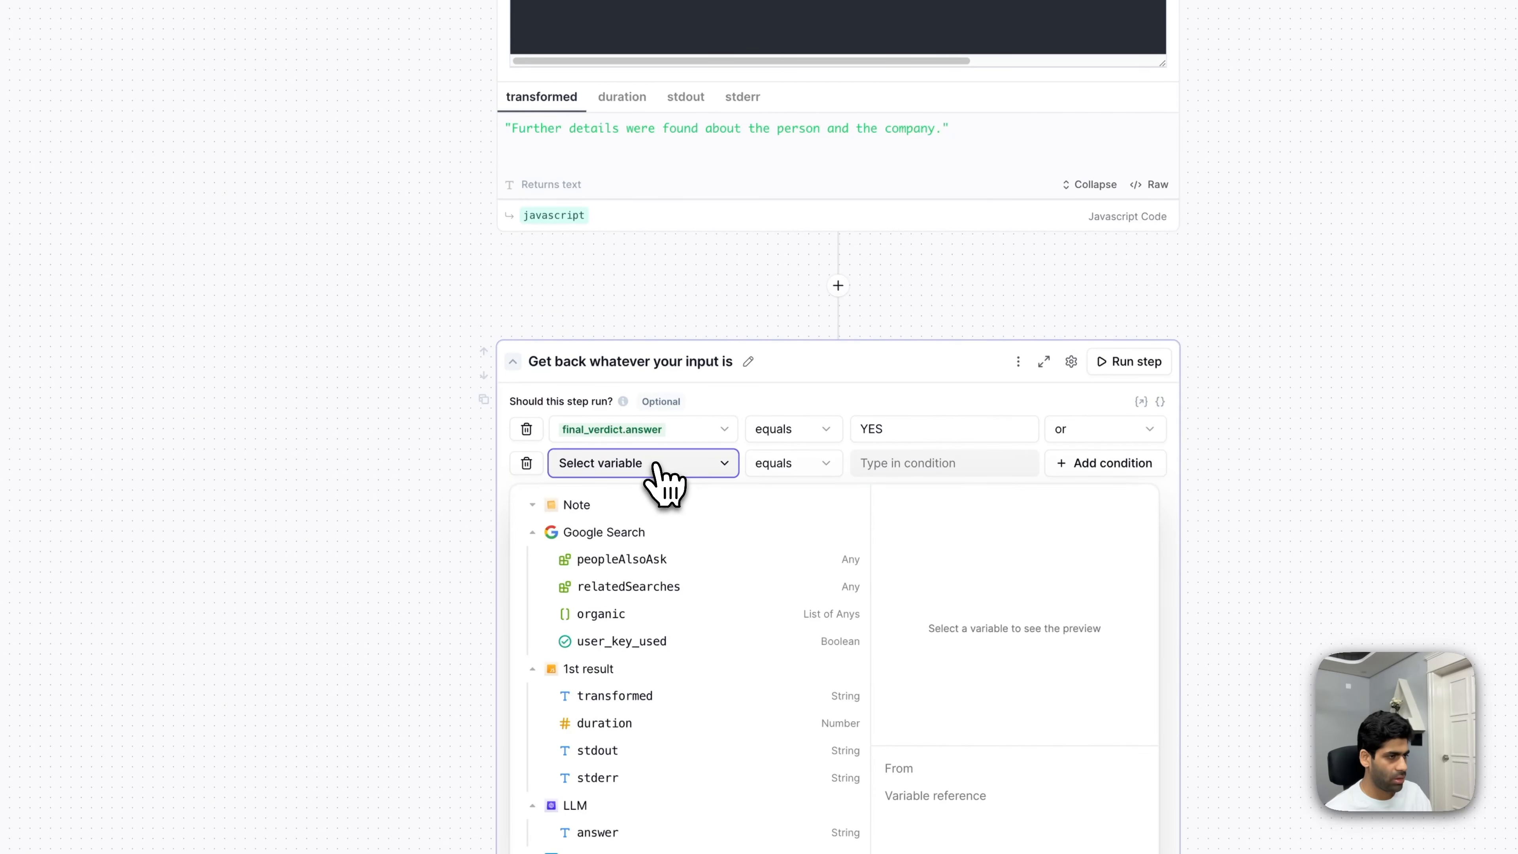
pyautogui.click(533, 532)
pyautogui.click(533, 559)
pyautogui.click(533, 587)
pyautogui.click(532, 613)
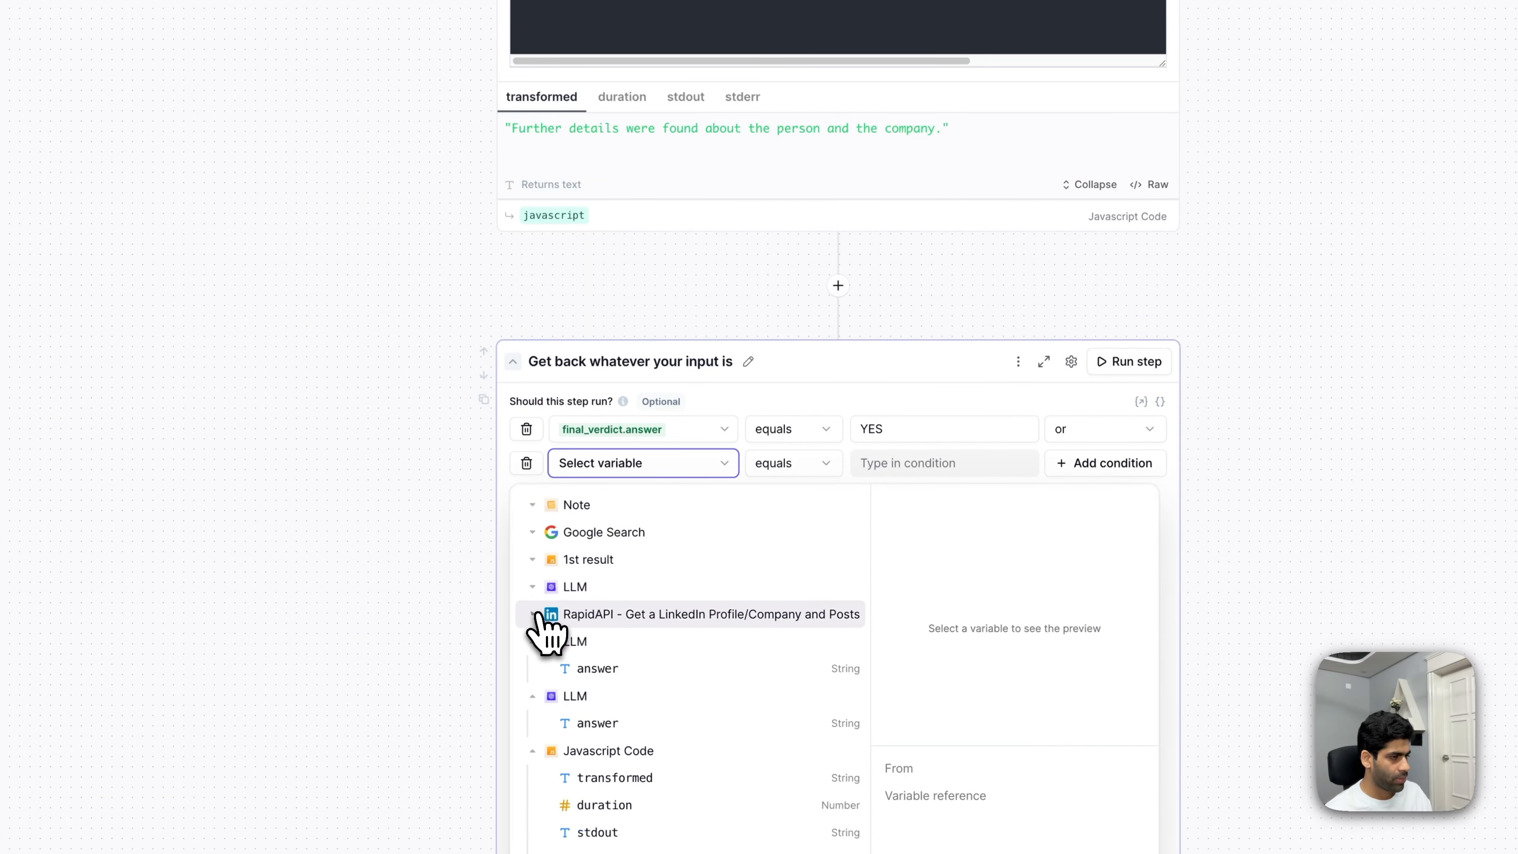
pyautogui.scroll(-2, 598, 625)
pyautogui.click(640, 615)
pyautogui.click(900, 463)
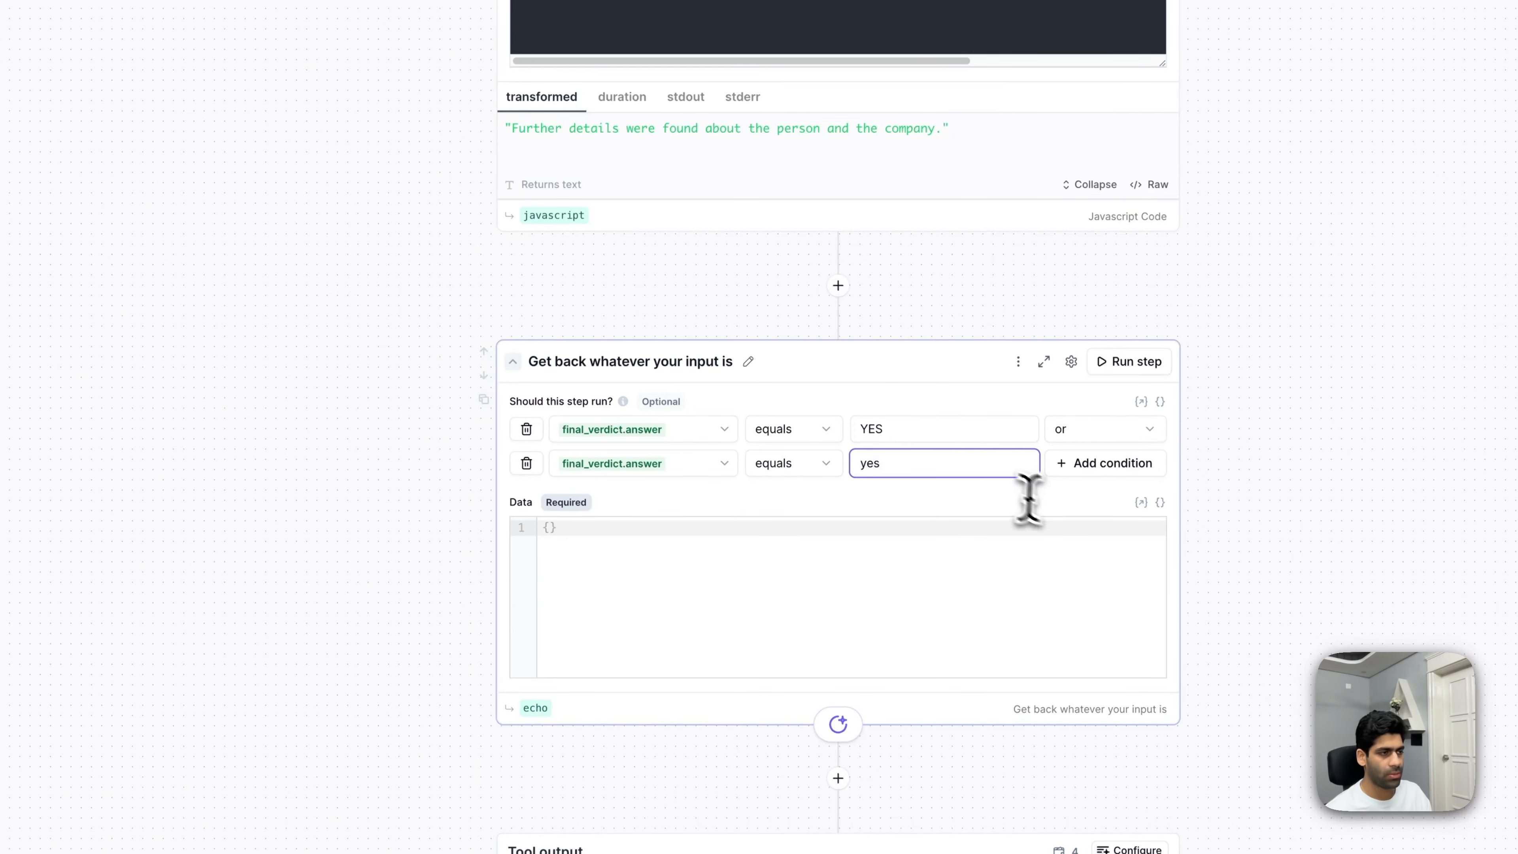
pyautogui.hscroll(3, 1298, 502)
pyautogui.hscroll(-3, 777, 520)
pyautogui.click(598, 541)
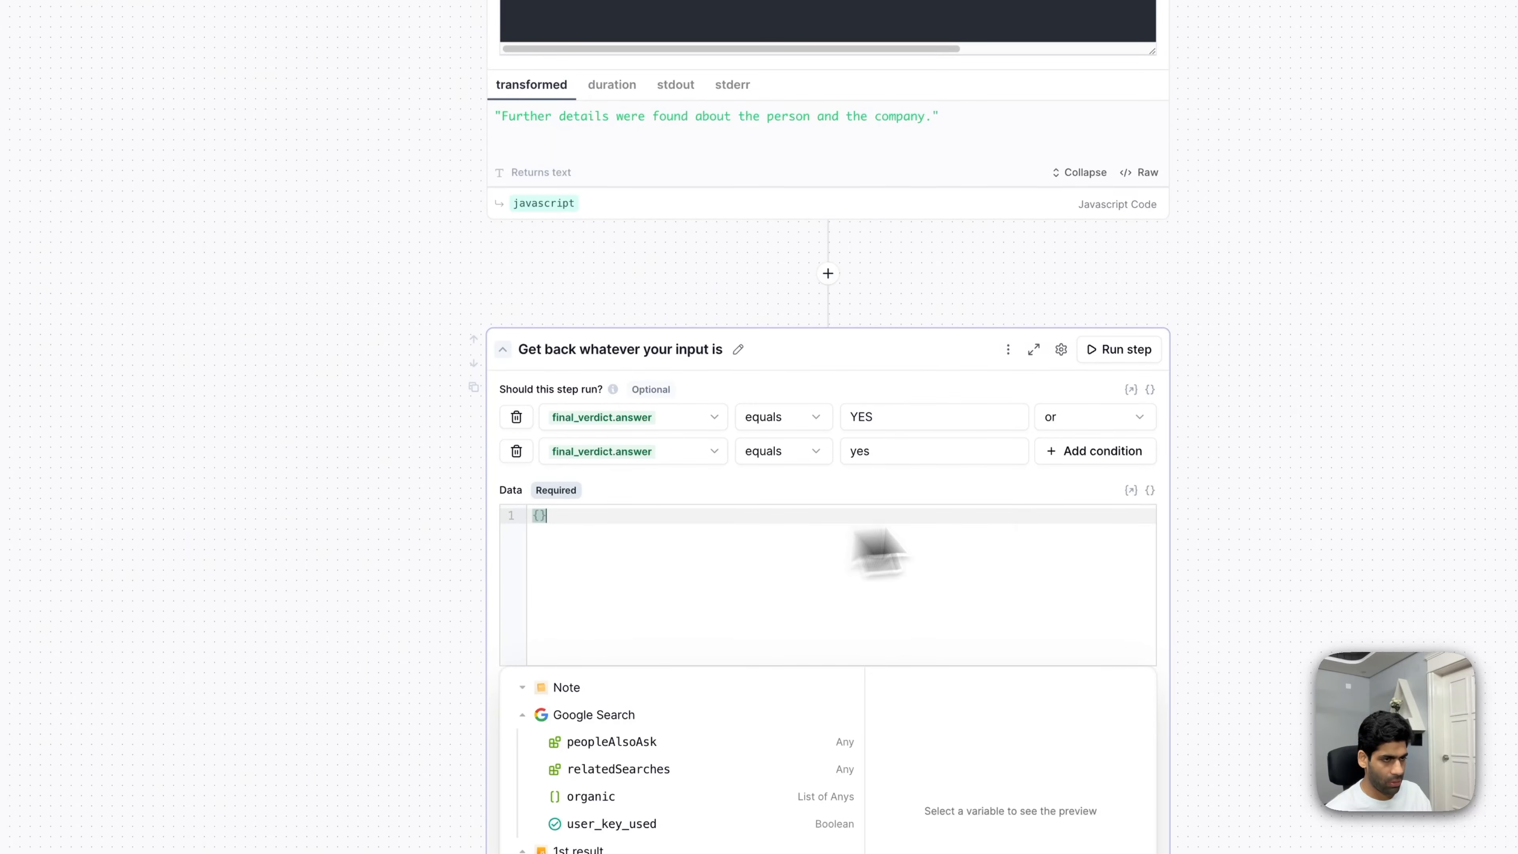
# - Switch the echo step's data to a single-line input and look up the LinkedIn-URL step's variable name
pyautogui.click(1151, 490)
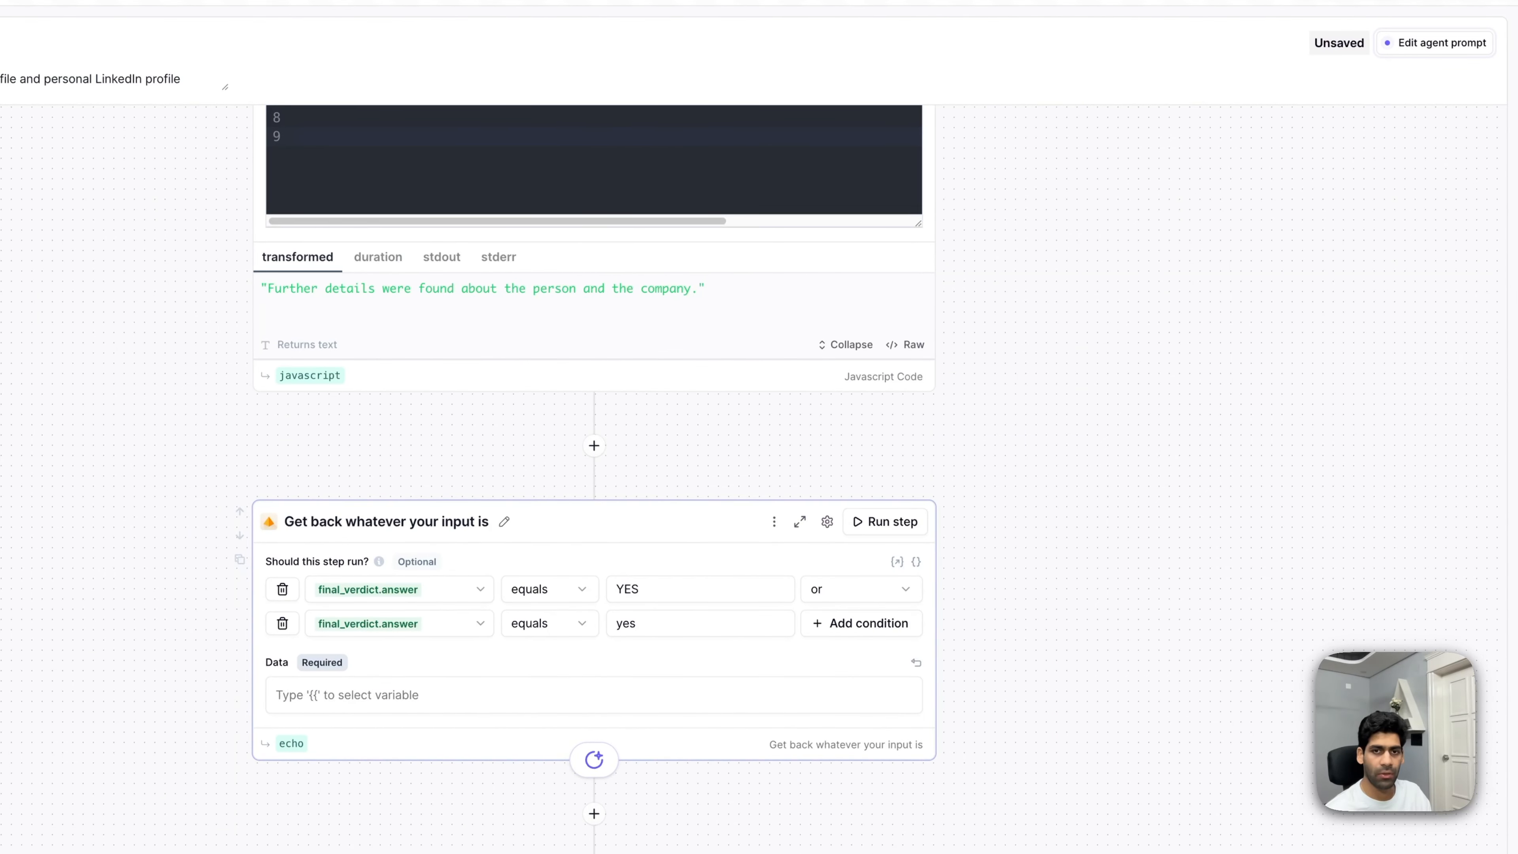
pyautogui.click(488, 695)
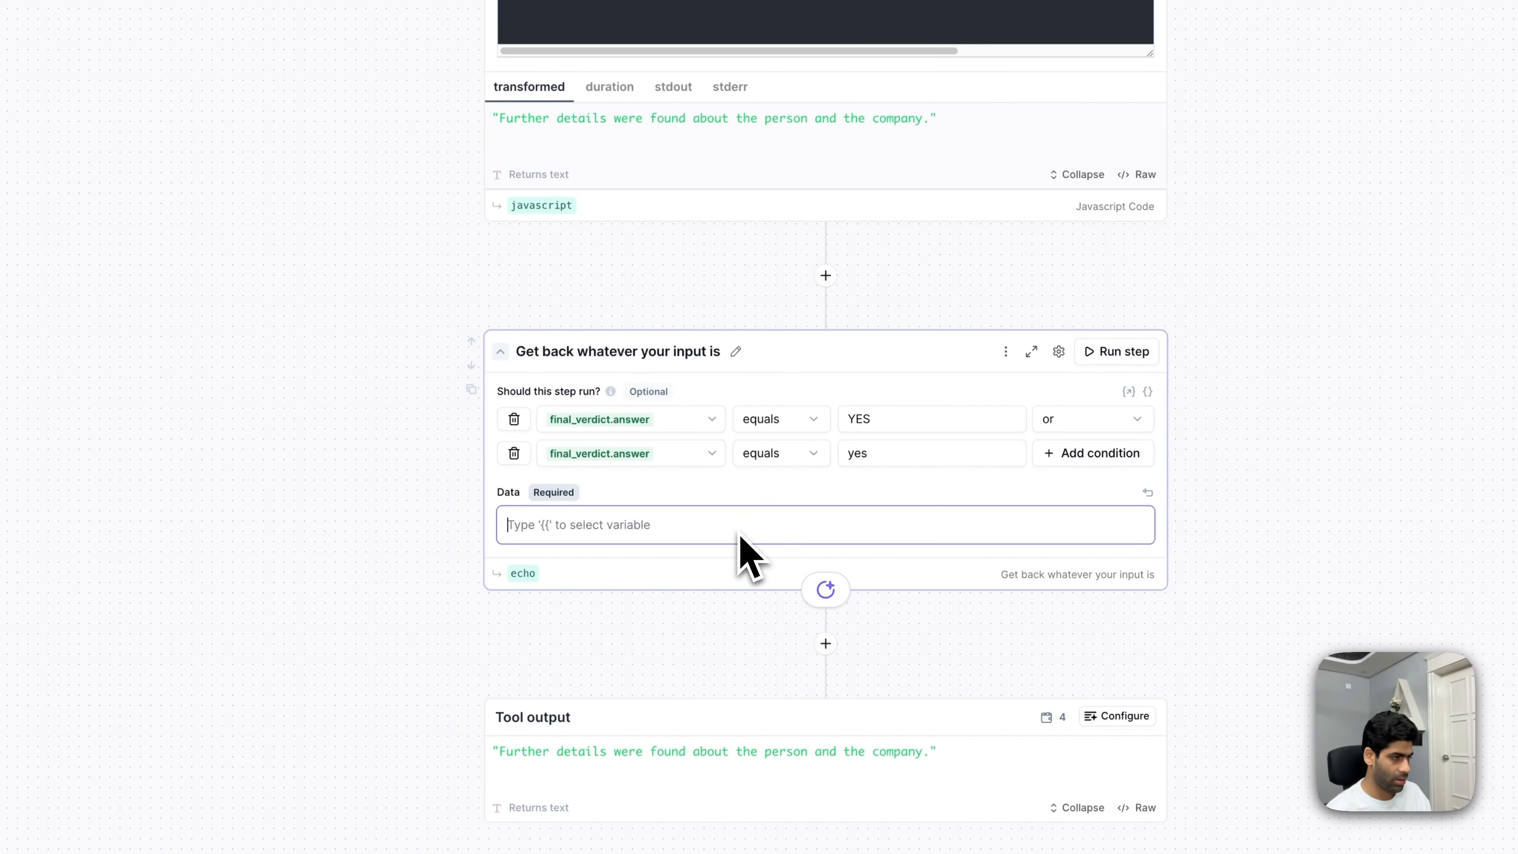
pyautogui.write('{{linkedin')
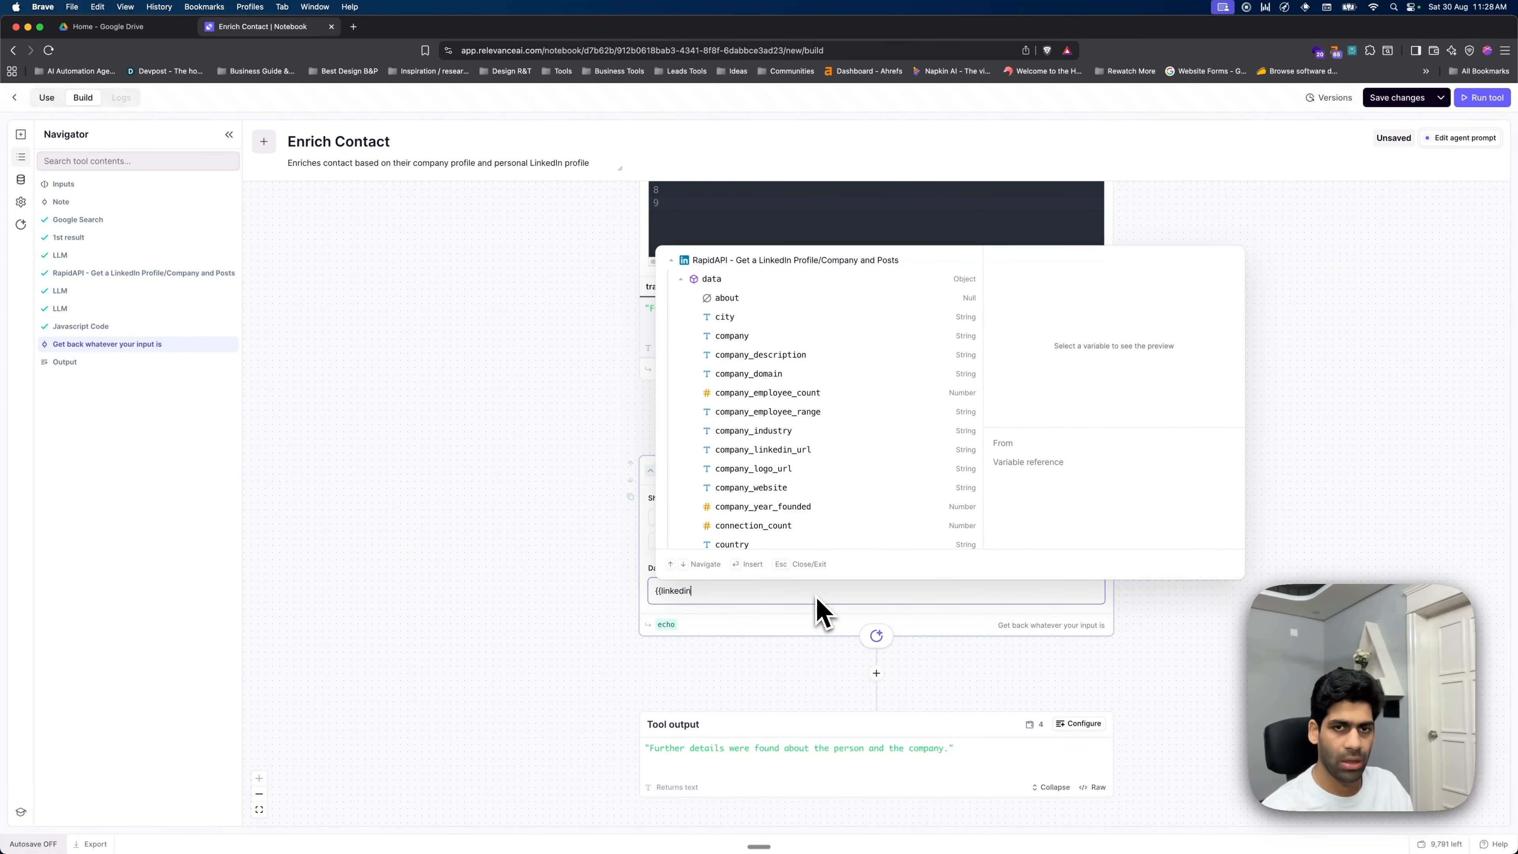
pyautogui.write('_vali')
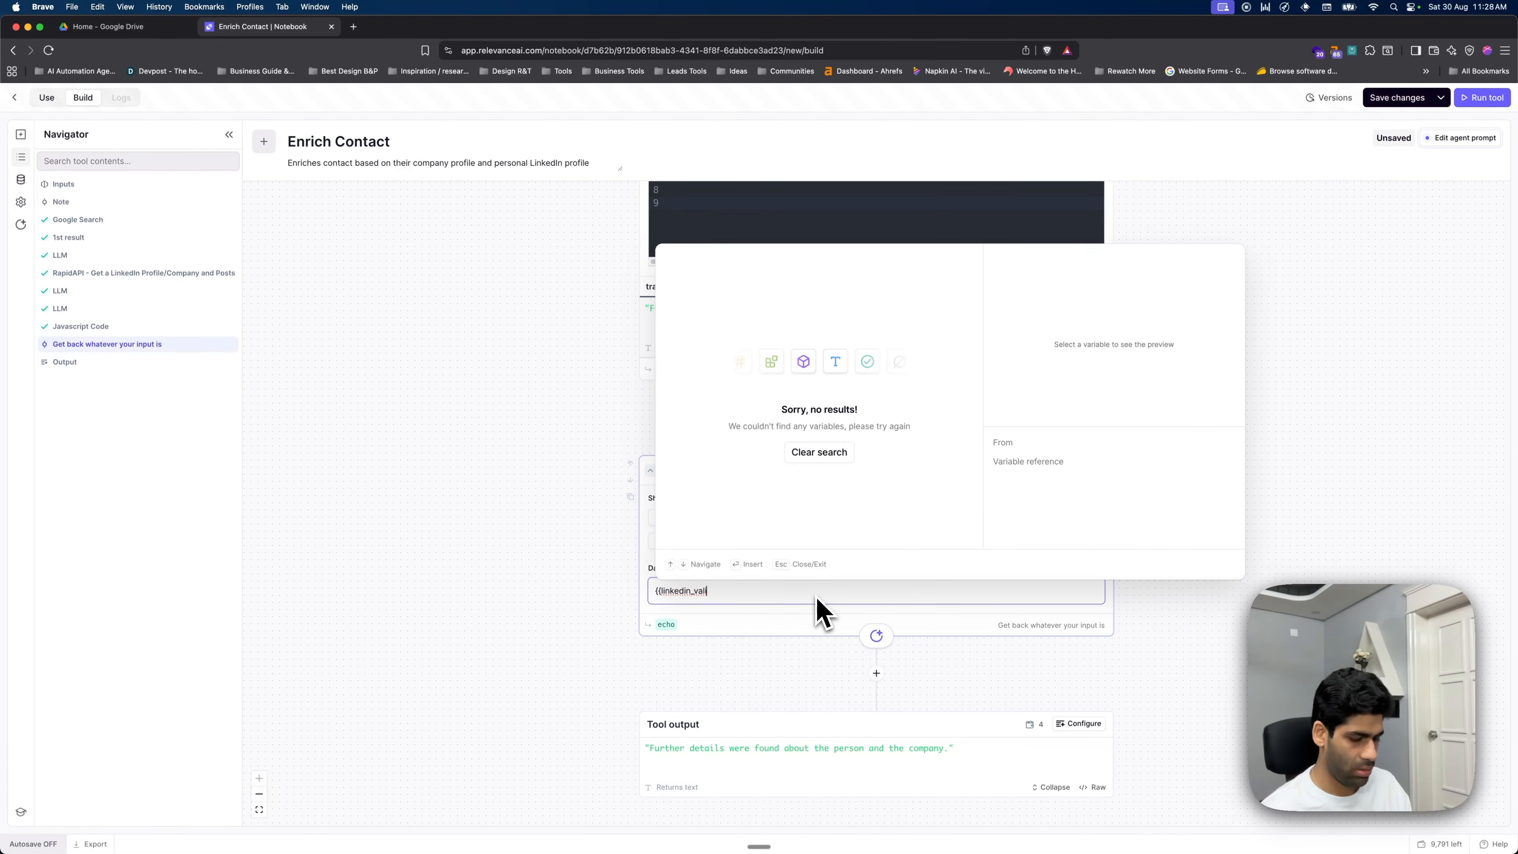
pyautogui.hotkey('alt', 'BackSpace')
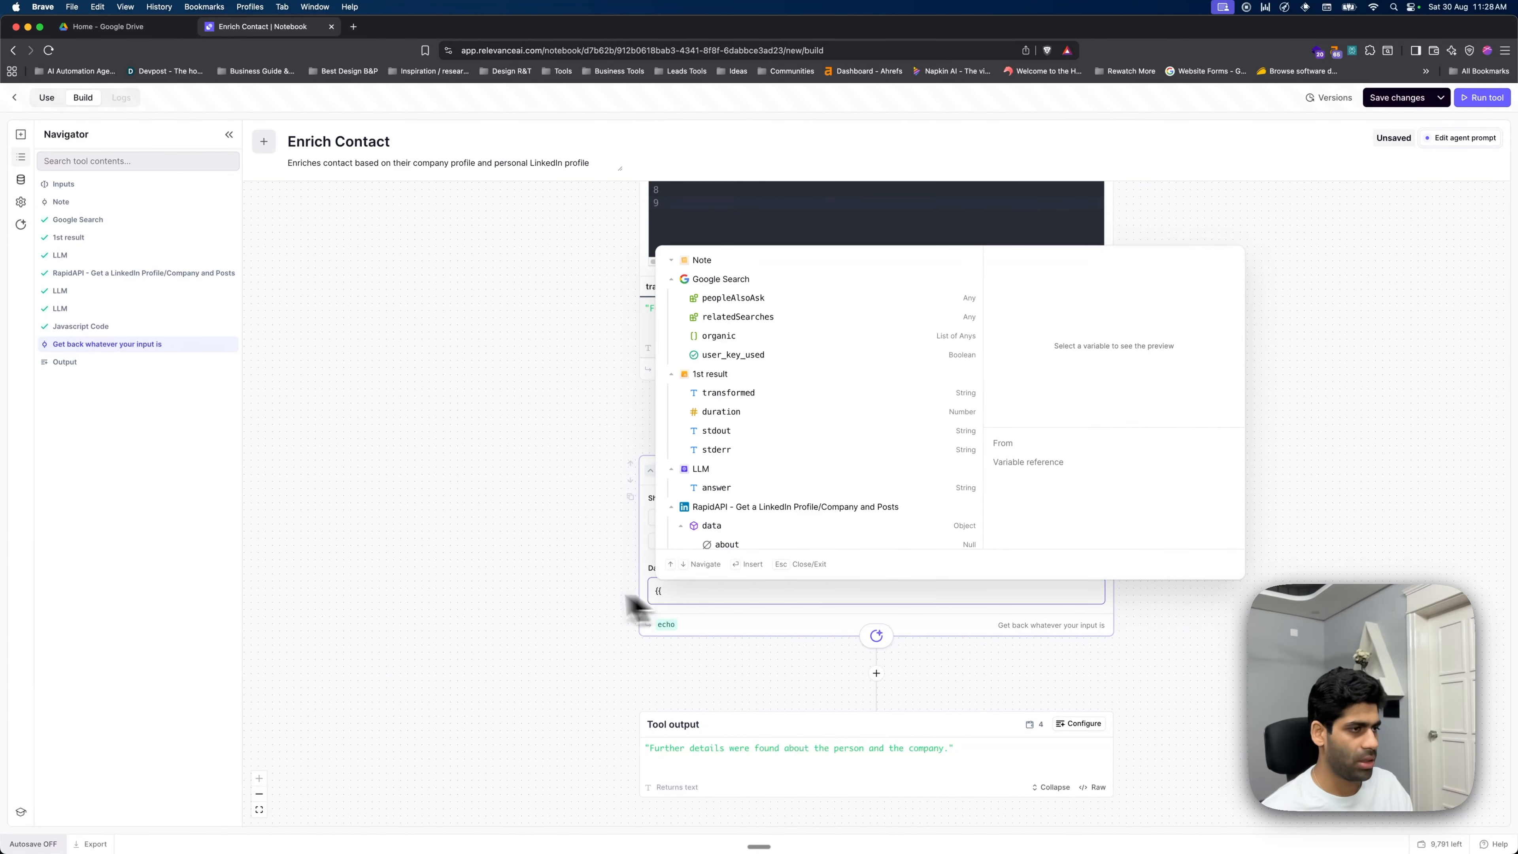
pyautogui.click(550, 588)
pyautogui.click(60, 255)
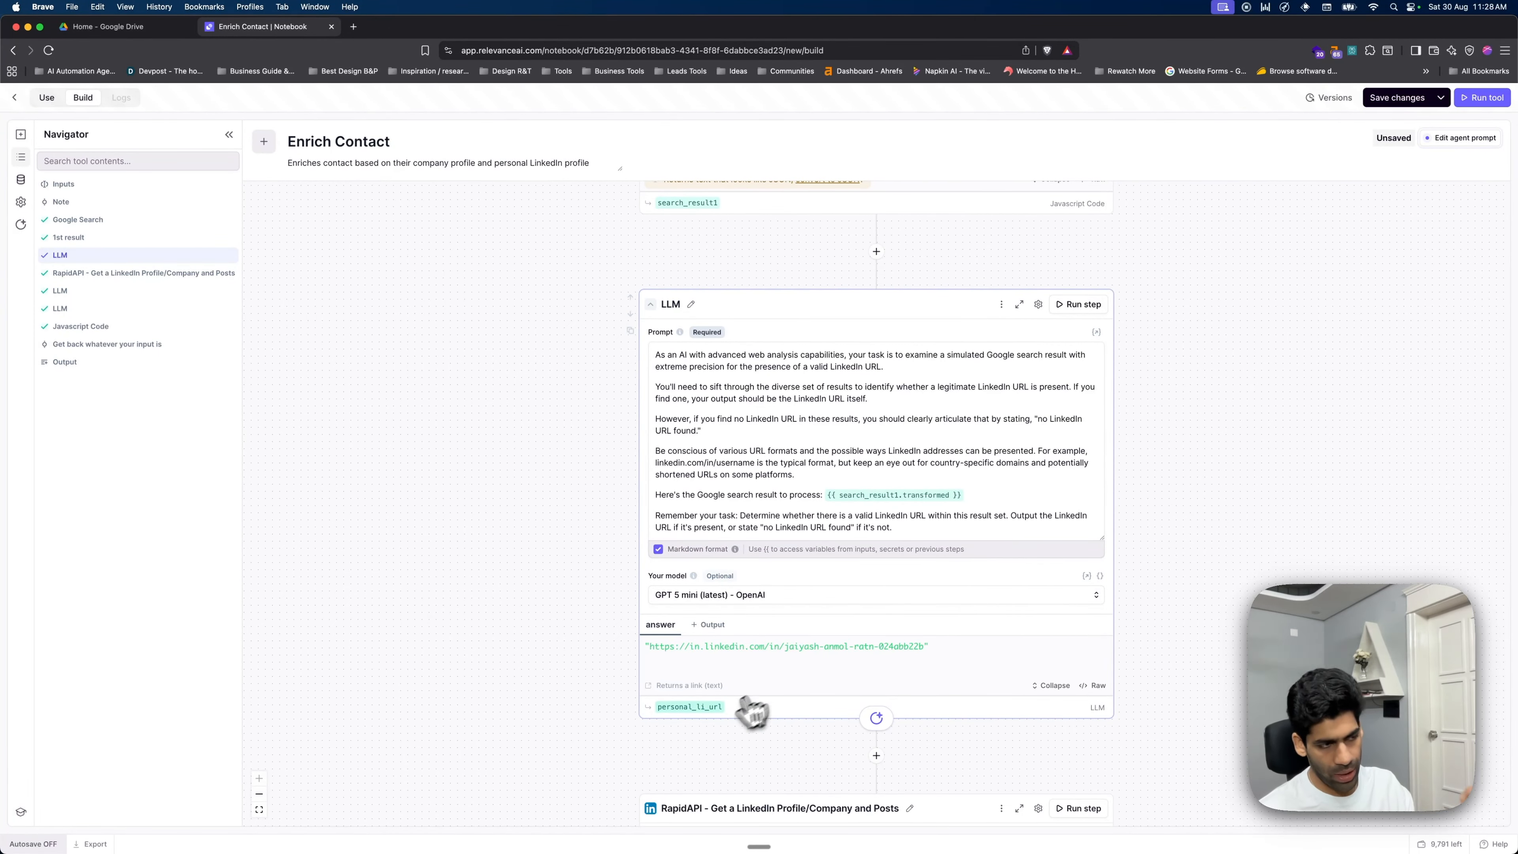
pyautogui.scroll(-20, 882, 675)
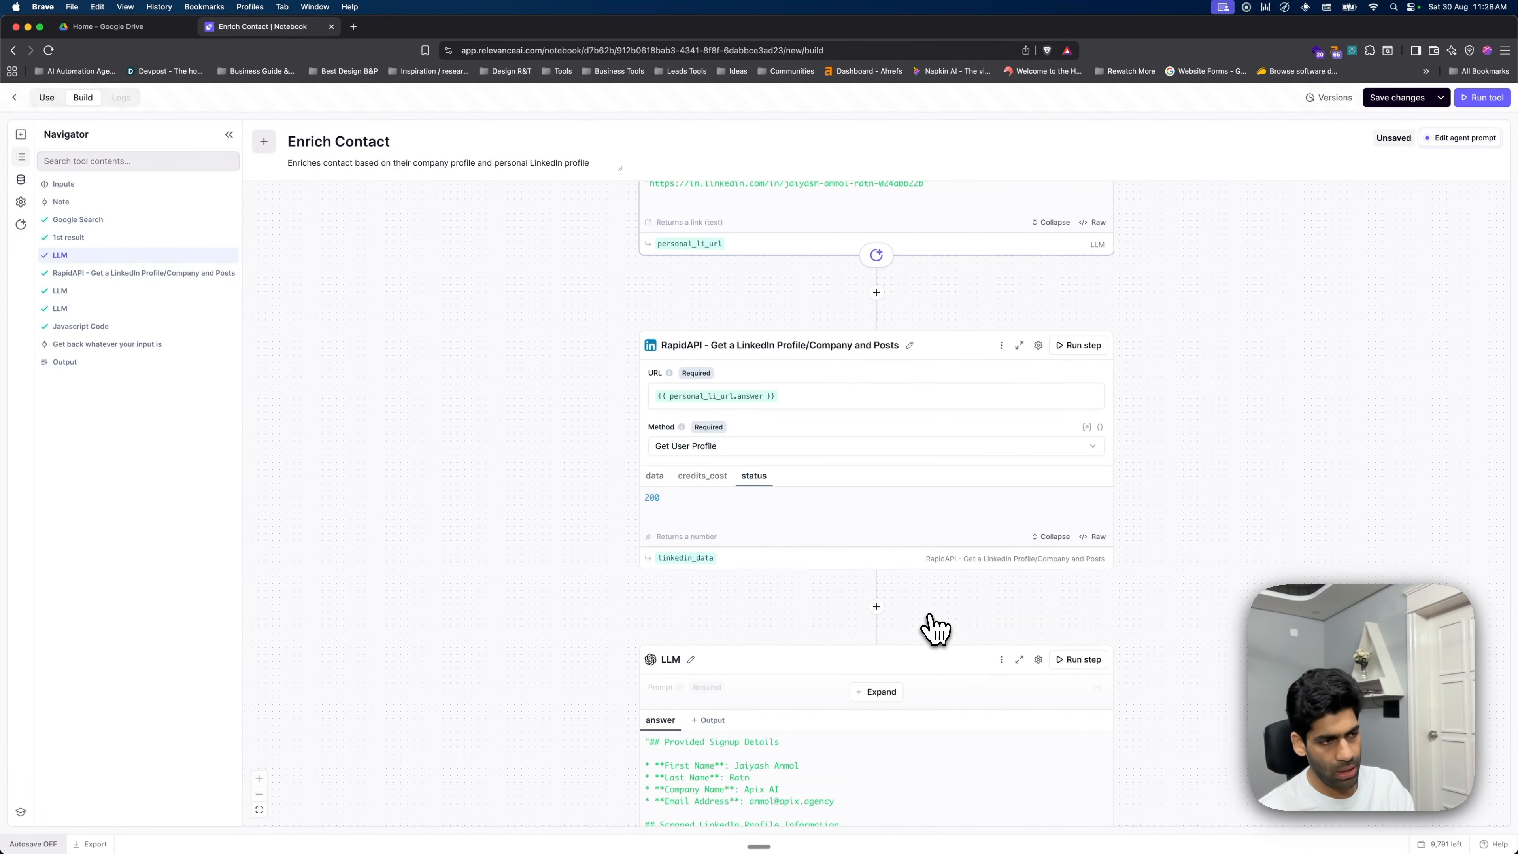
pyautogui.scroll(-7, 931, 617)
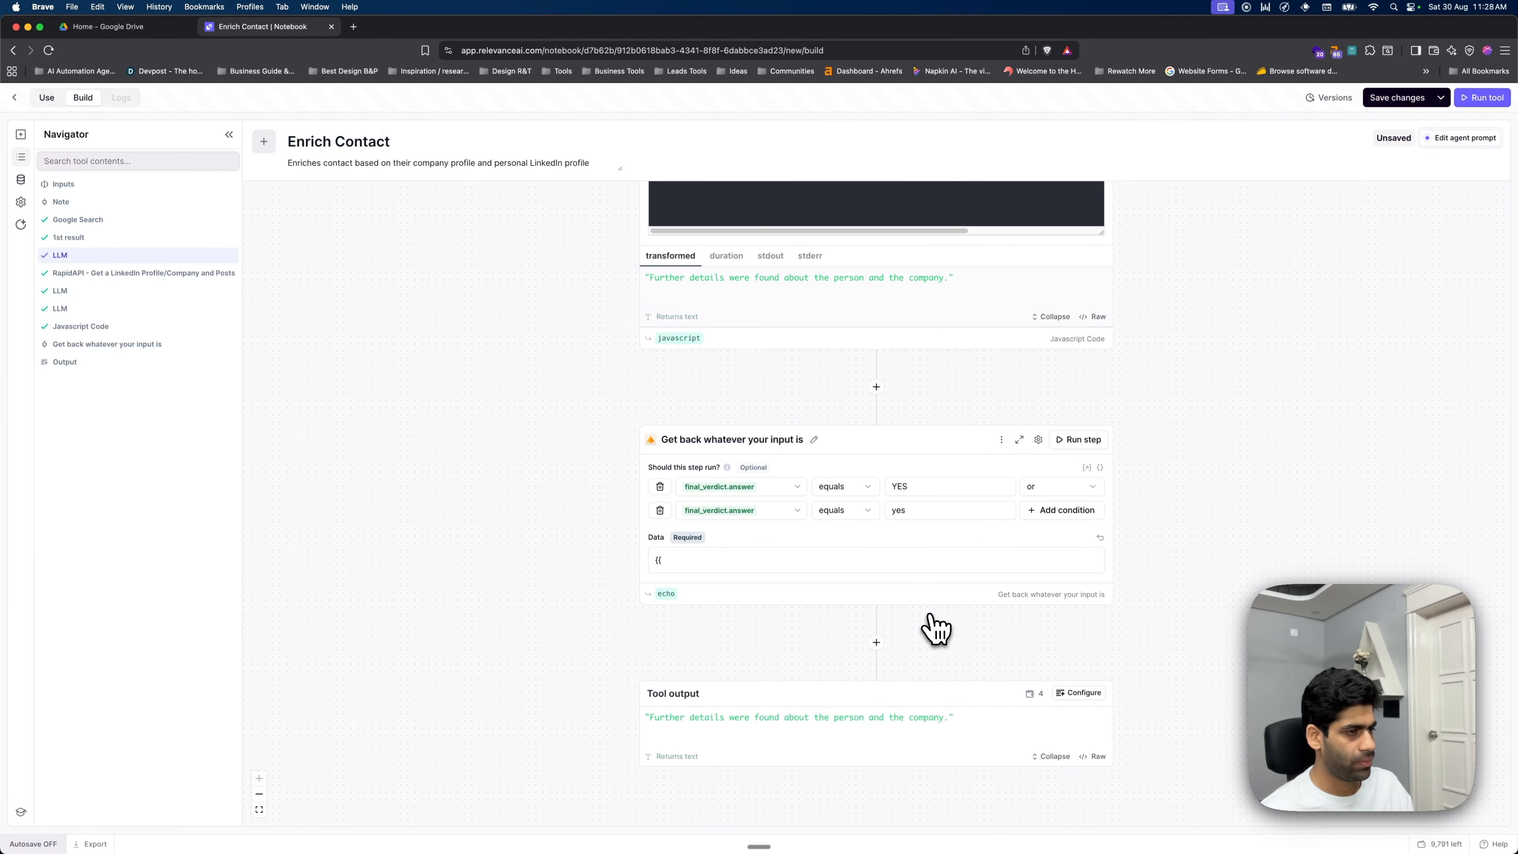
# - Set the echo step's data to {{ personal_li_url.answer }}
pyautogui.click(706, 563)
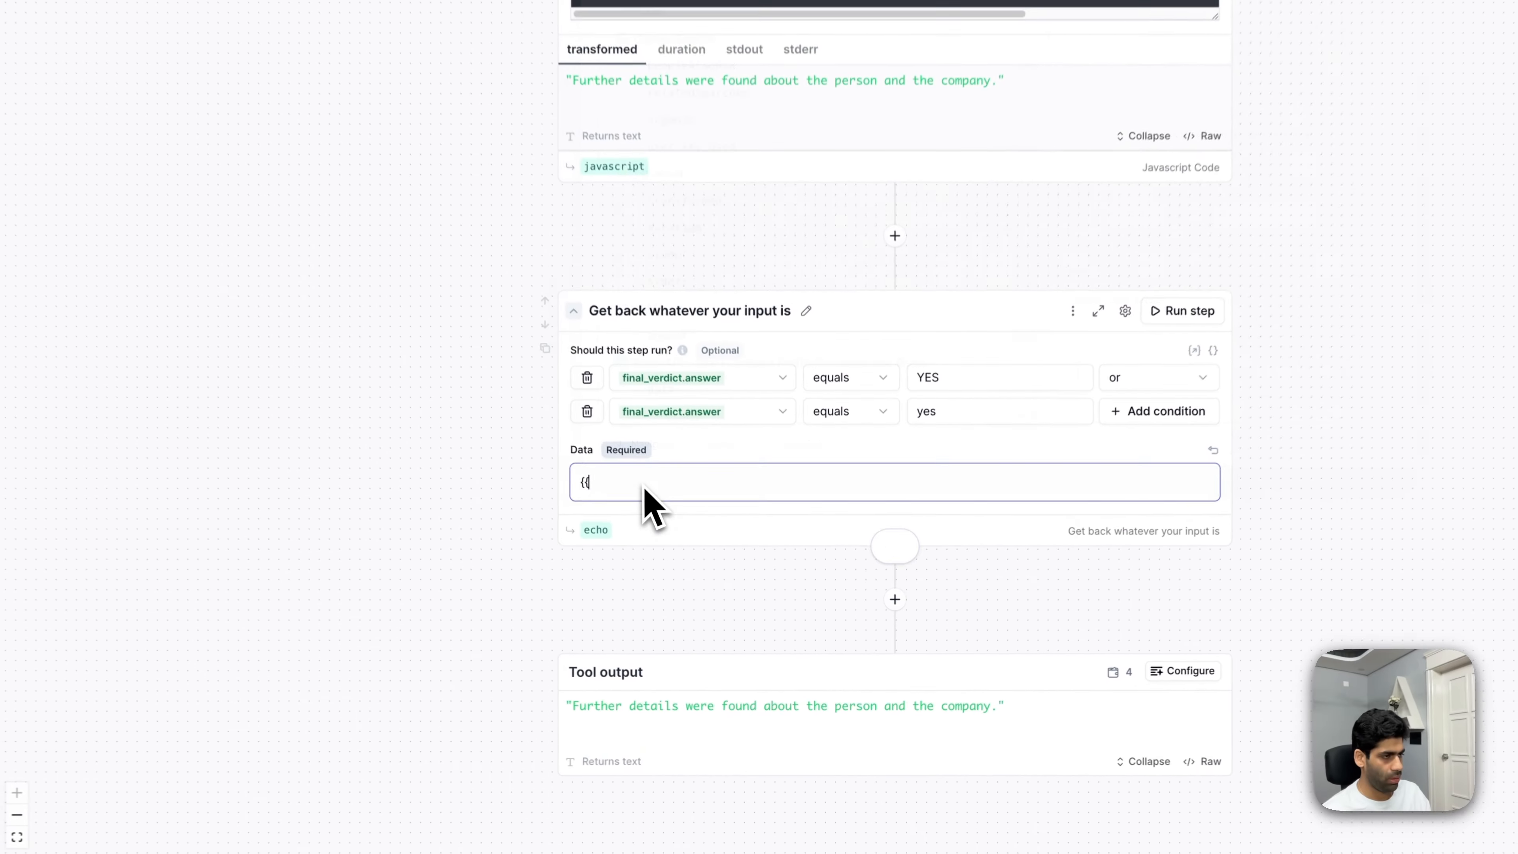
pyautogui.write('{{person')
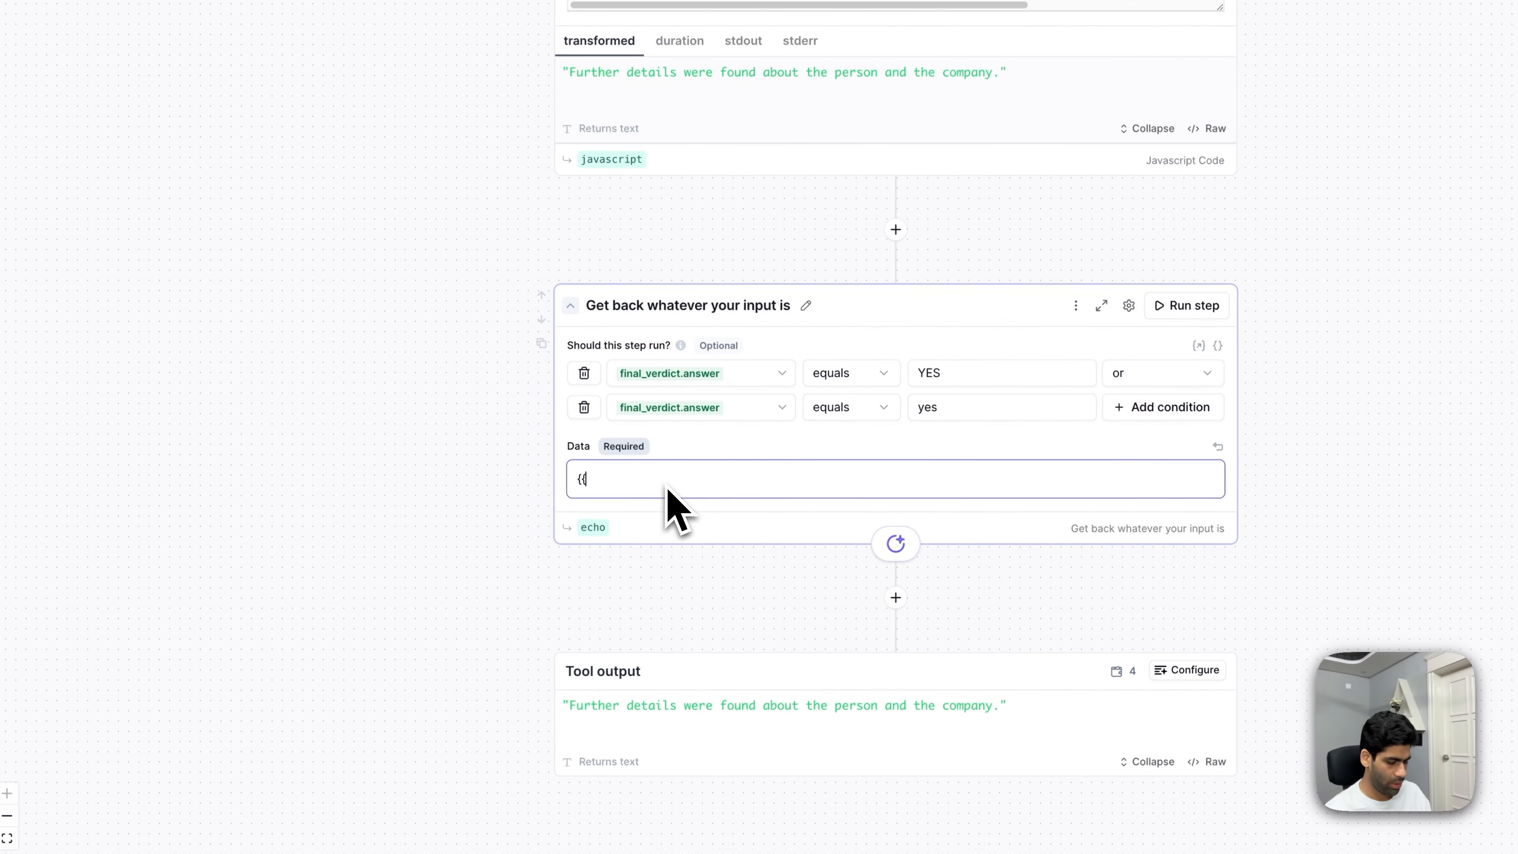
pyautogui.write('al_')
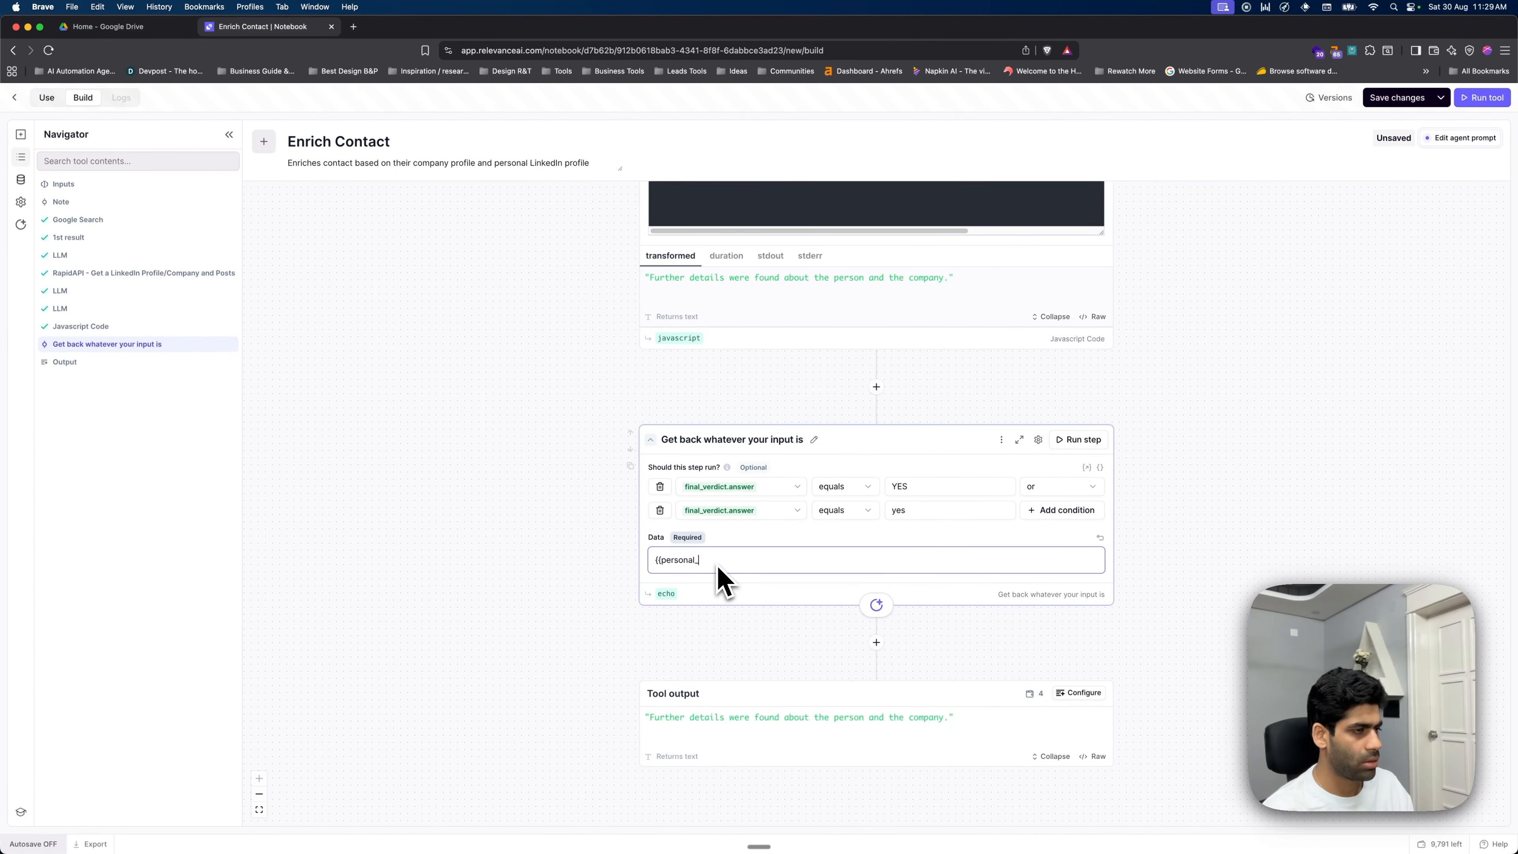
pyautogui.press('BackSpace')
pyautogui.press('BackSpace')
pyautogui.write('/{{')
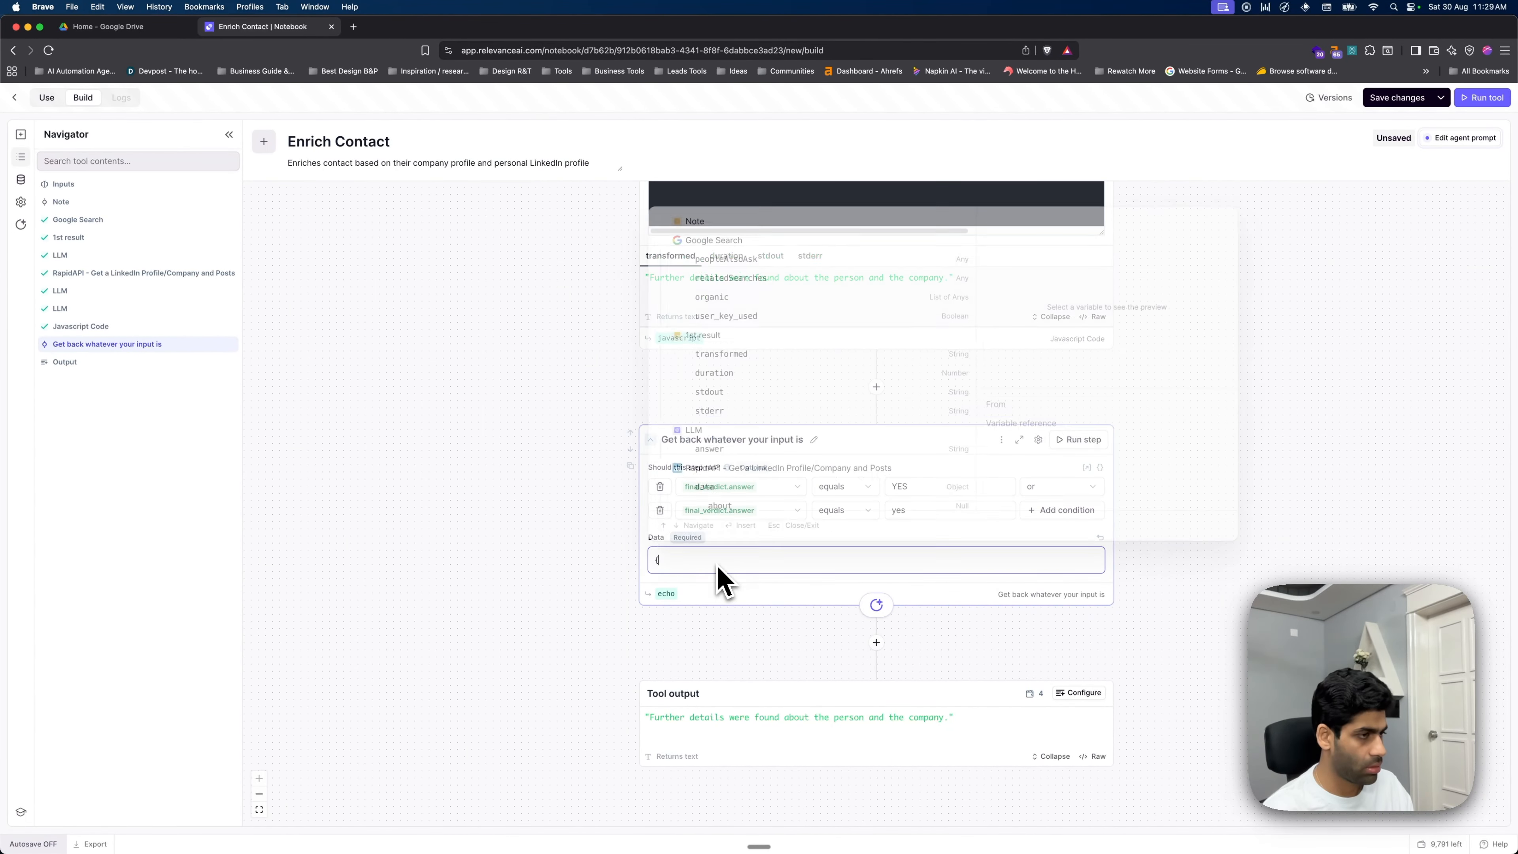
pyautogui.write('perosno')
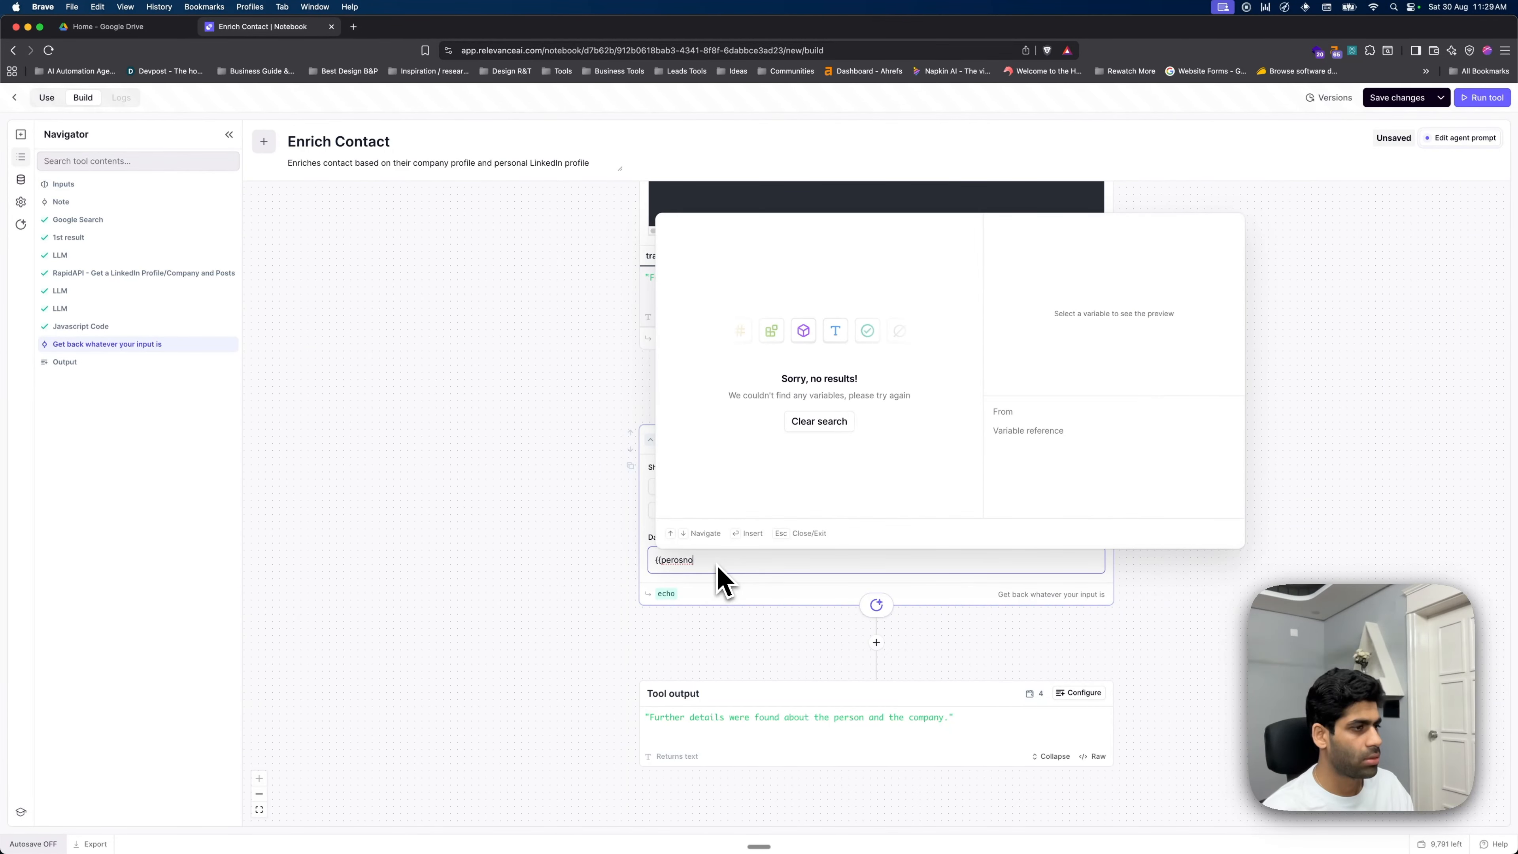
pyautogui.press('BackSpace')
pyautogui.press('BackSpace')
pyautogui.press('BackSpace')
pyautogui.press('BackSpace')
pyautogui.write('sonal')
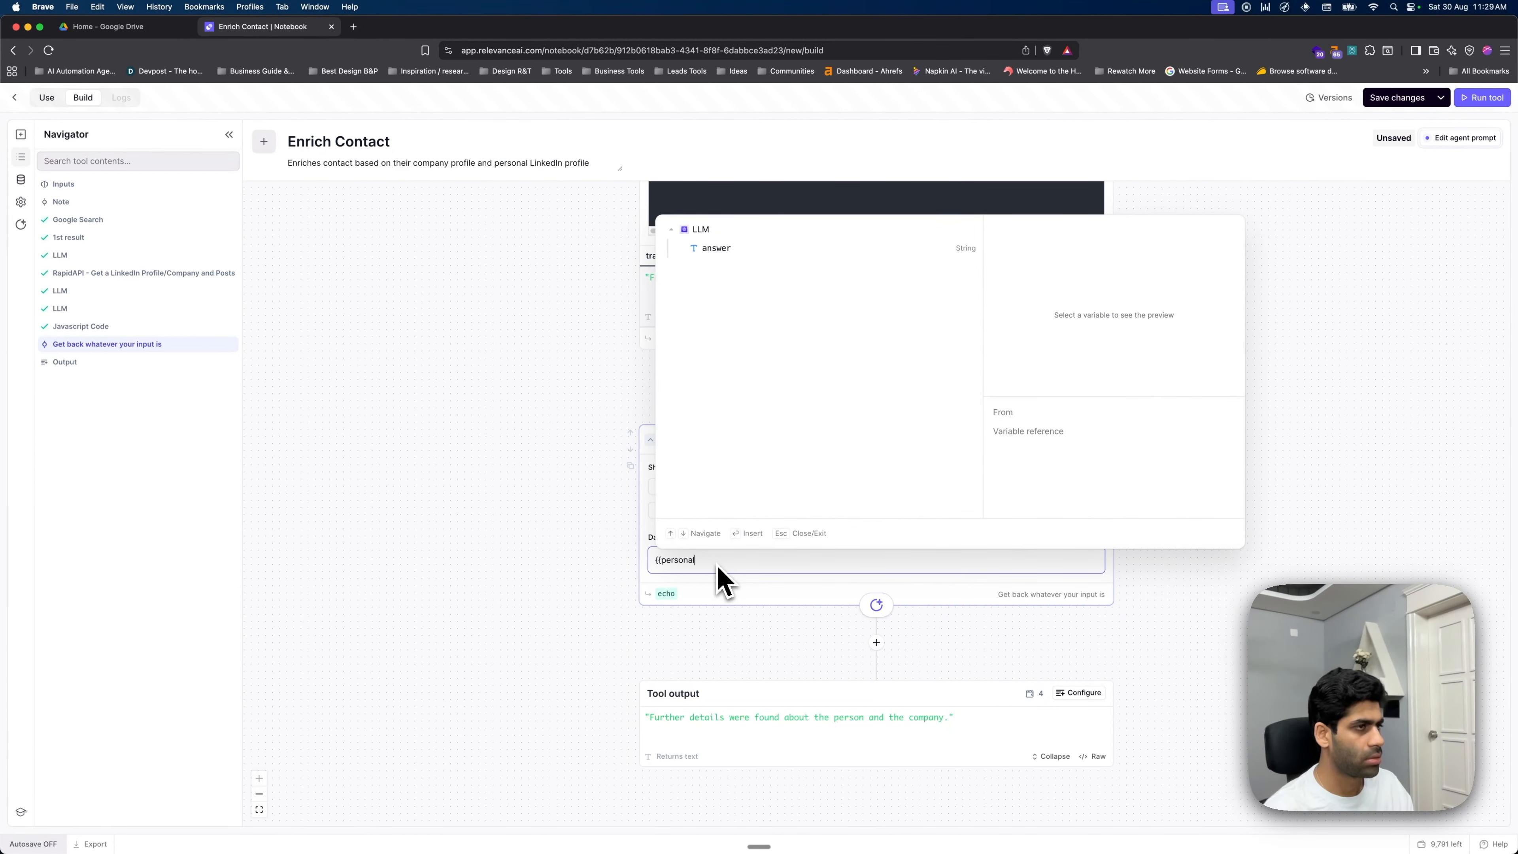
pyautogui.click(755, 258)
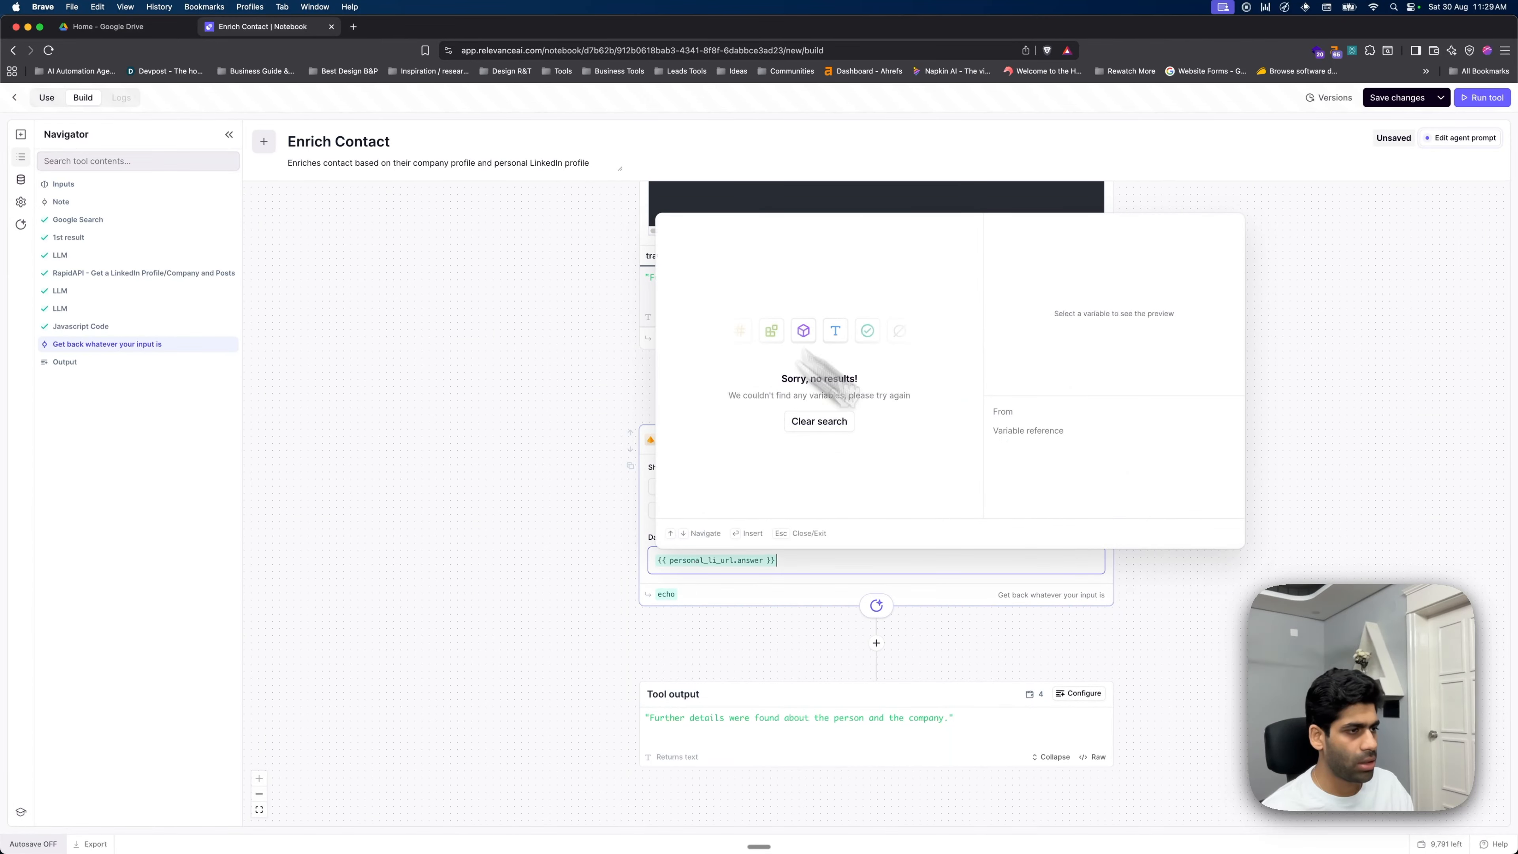
pyautogui.press('Escape')
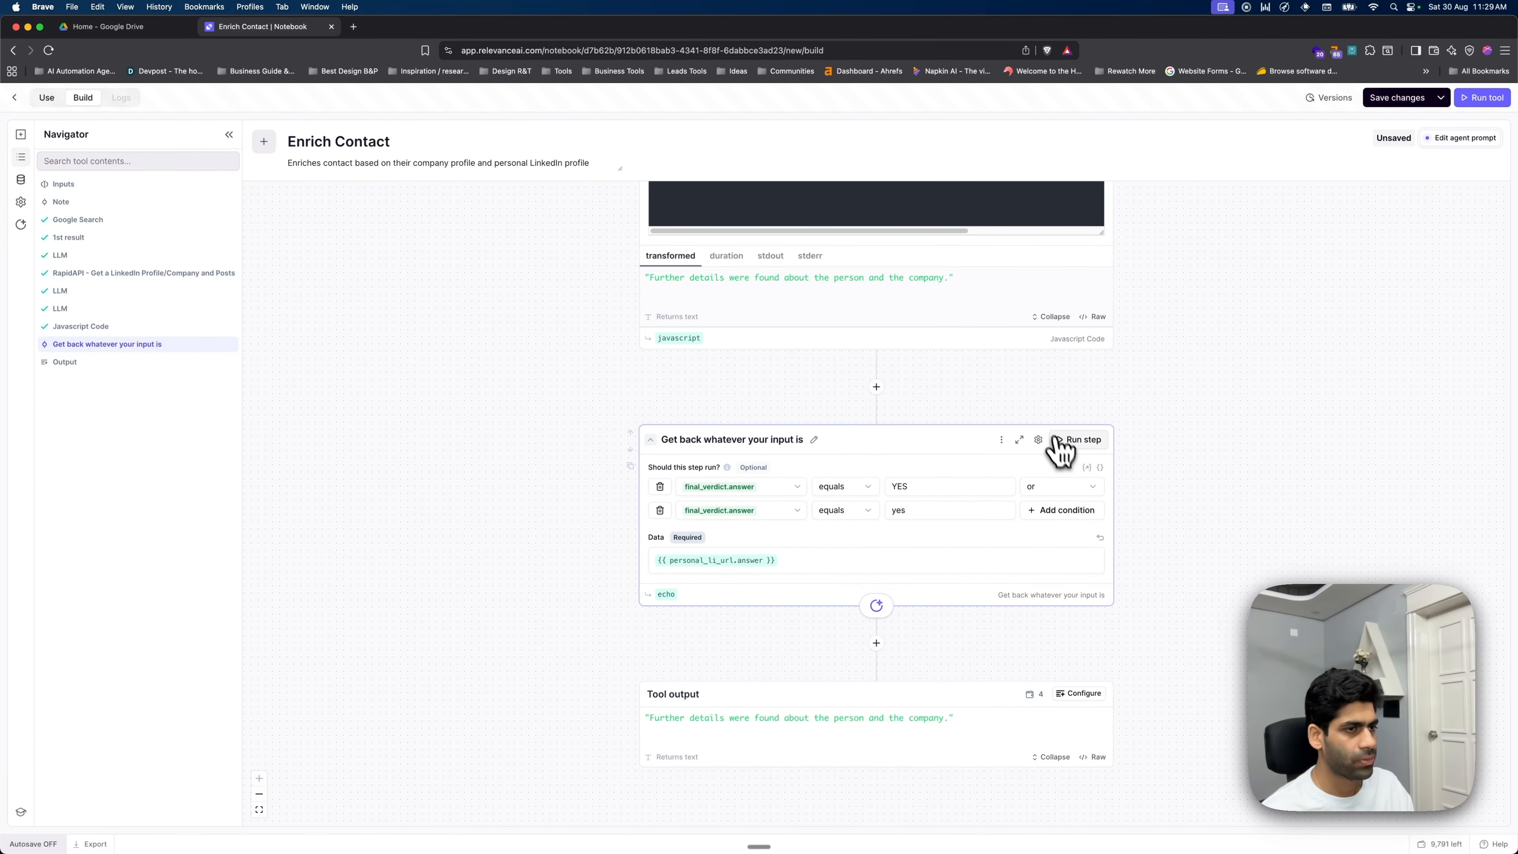
# - Run the 'Get back whatever your input is' step and check it returns the LinkedIn profile URL
pyautogui.click(1073, 446)
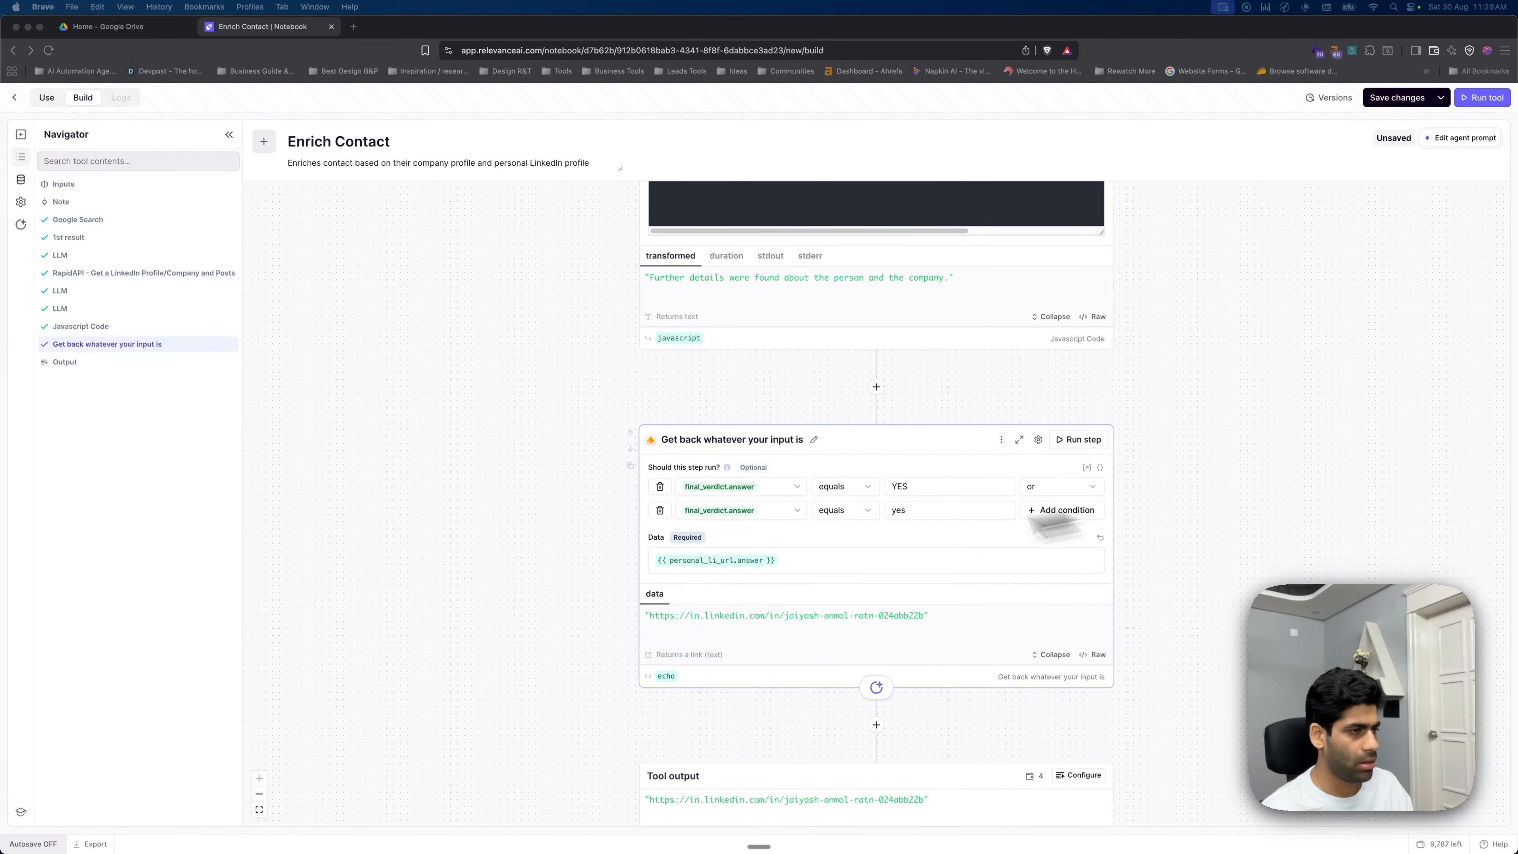
pyautogui.scroll(-2, 932, 604)
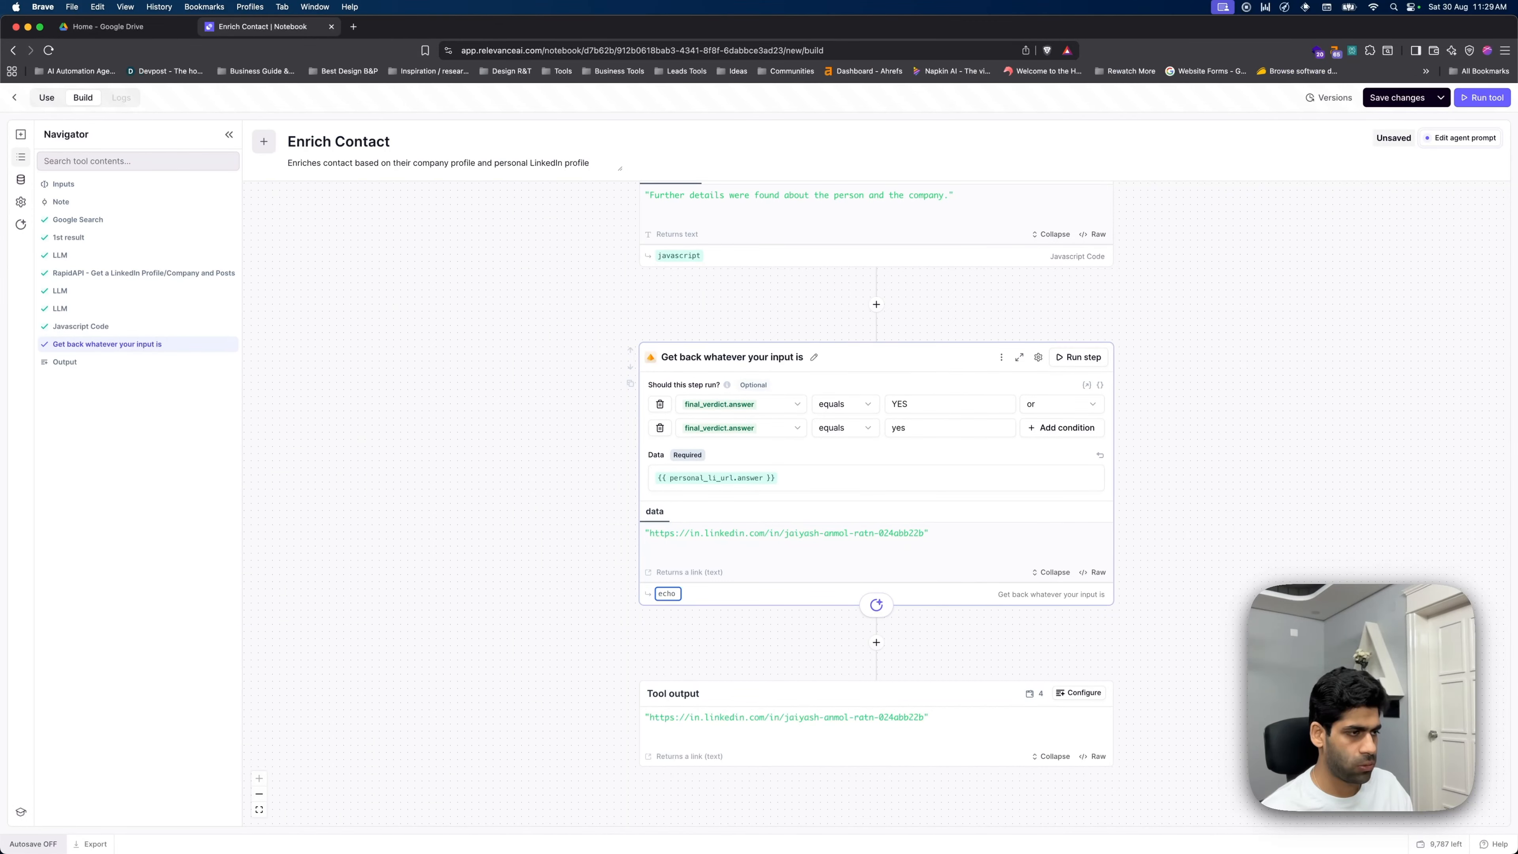
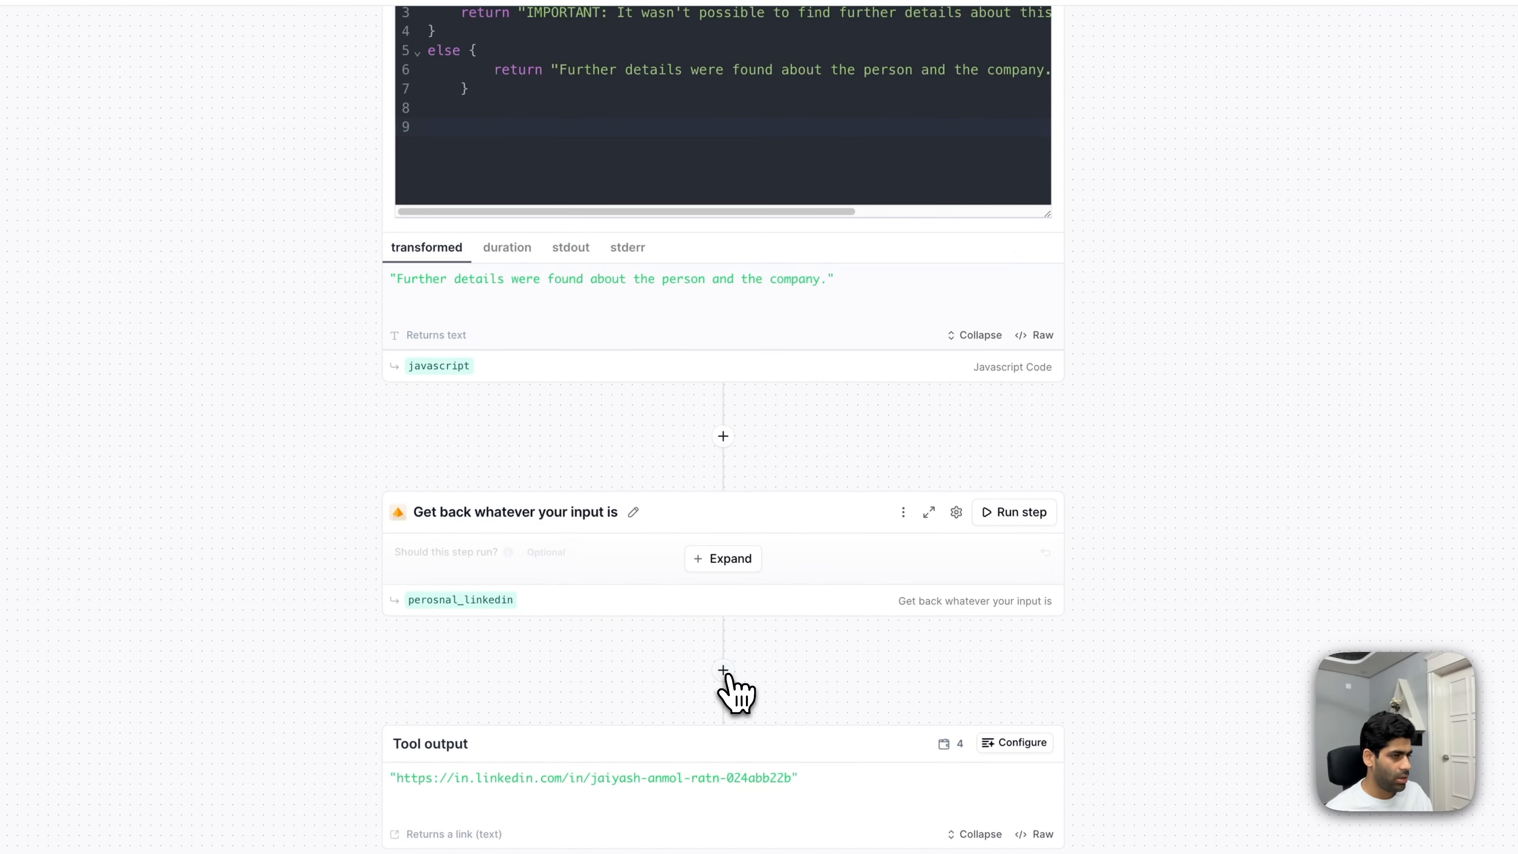
# - Add an LLM step below Get back and paste the company-name extraction prompt
pyautogui.click(876, 643)
pyautogui.tripleClick(634, 282)
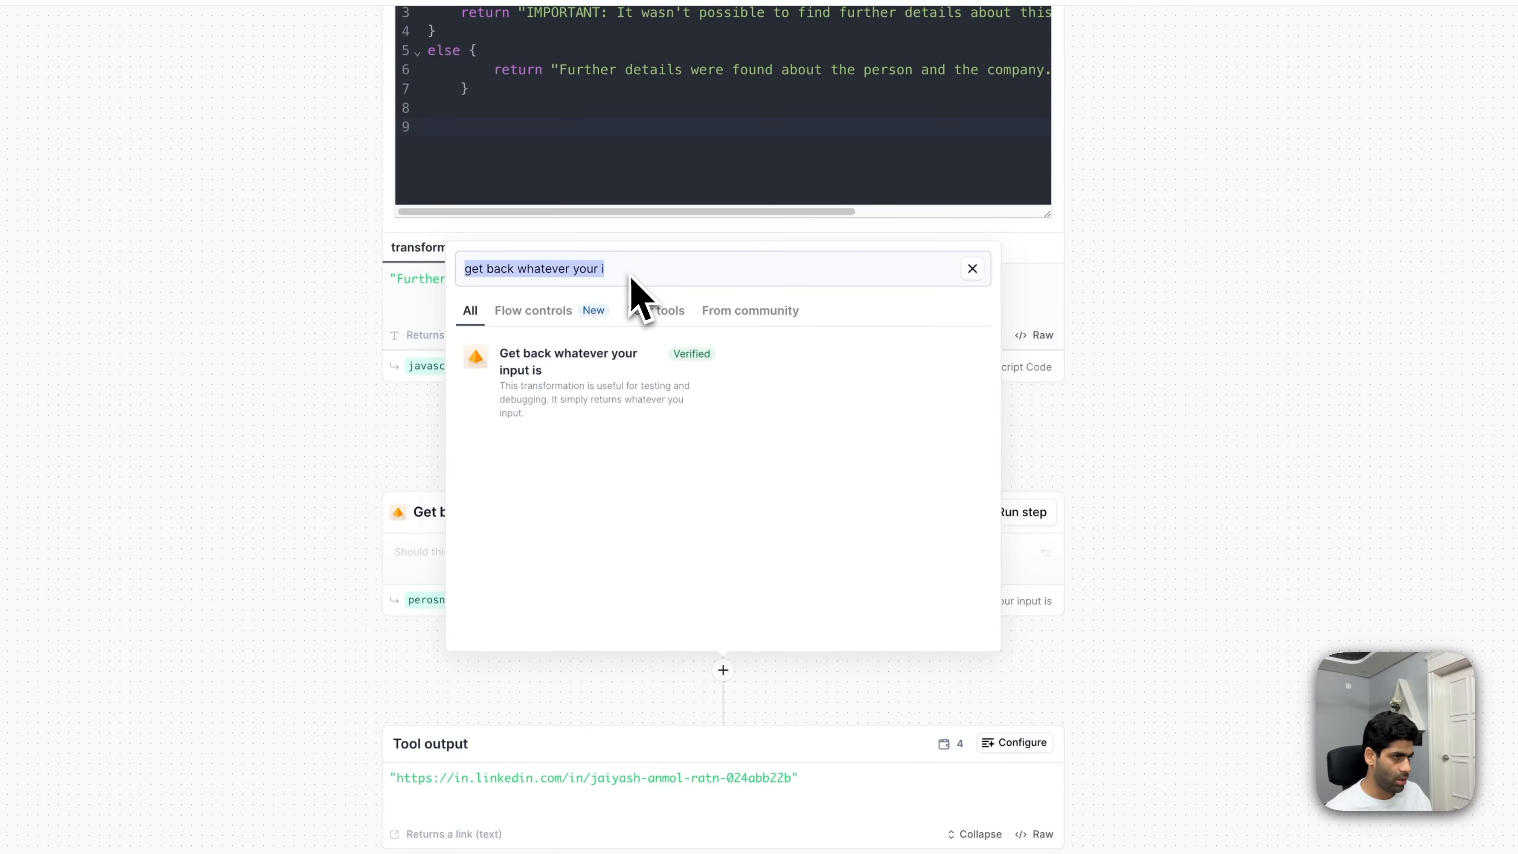
pyautogui.press('BackSpace')
pyautogui.write('LLM')
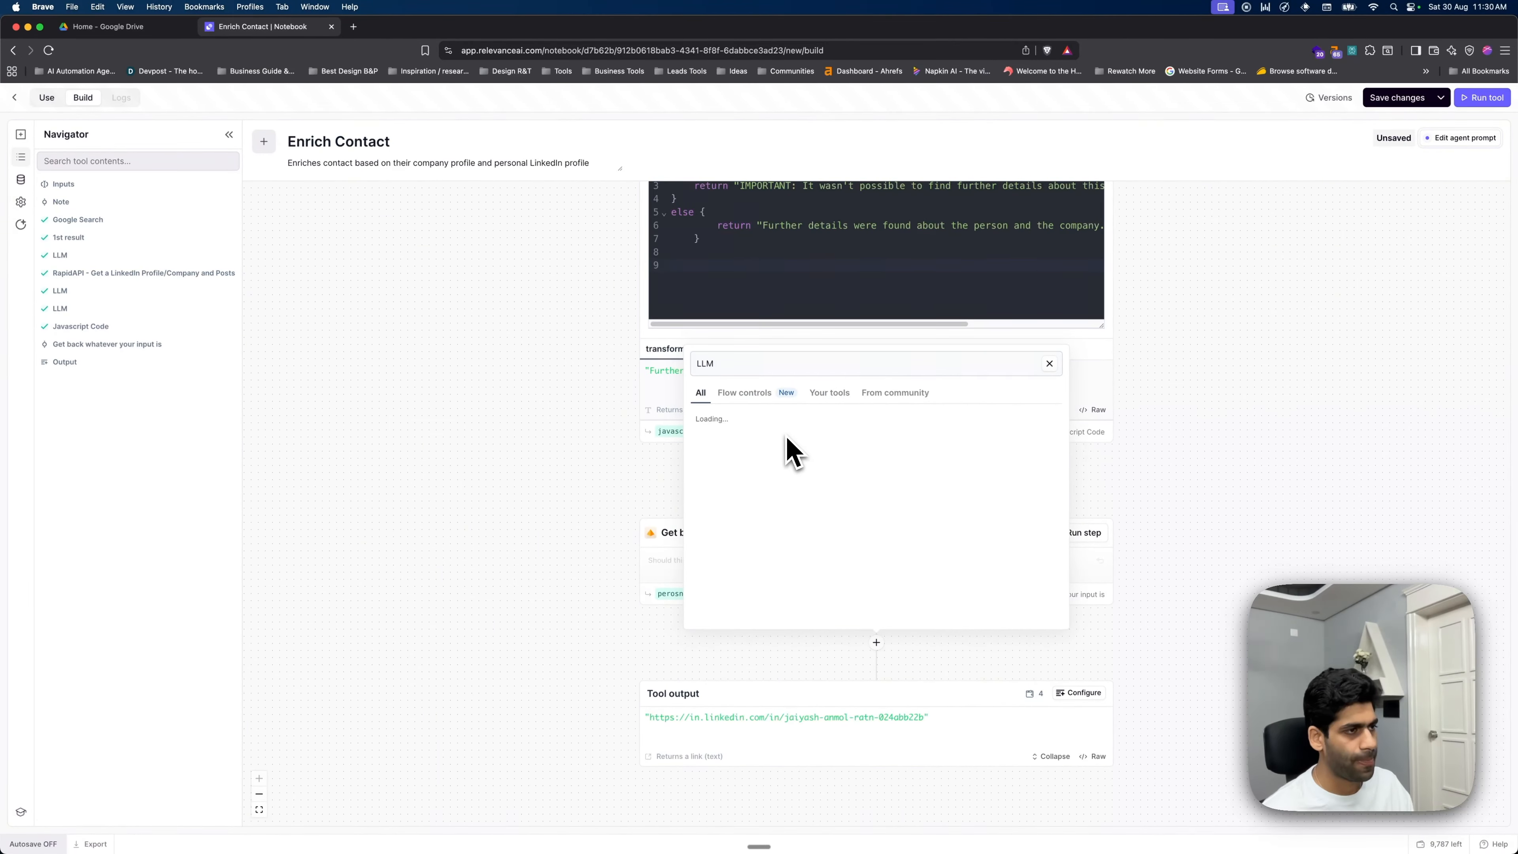
pyautogui.click(905, 438)
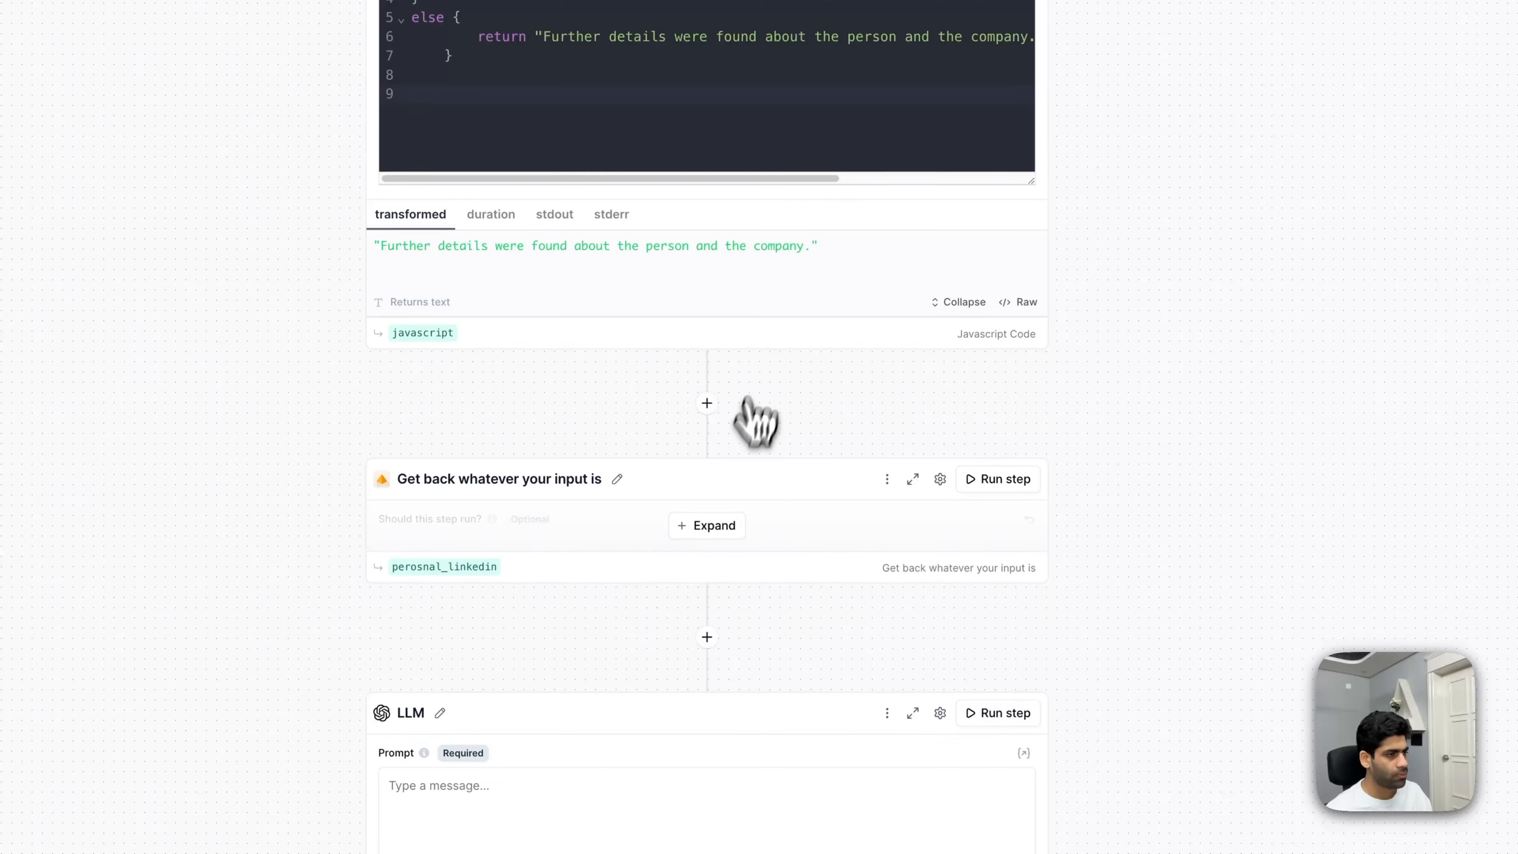
pyautogui.scroll(-3, 688, 595)
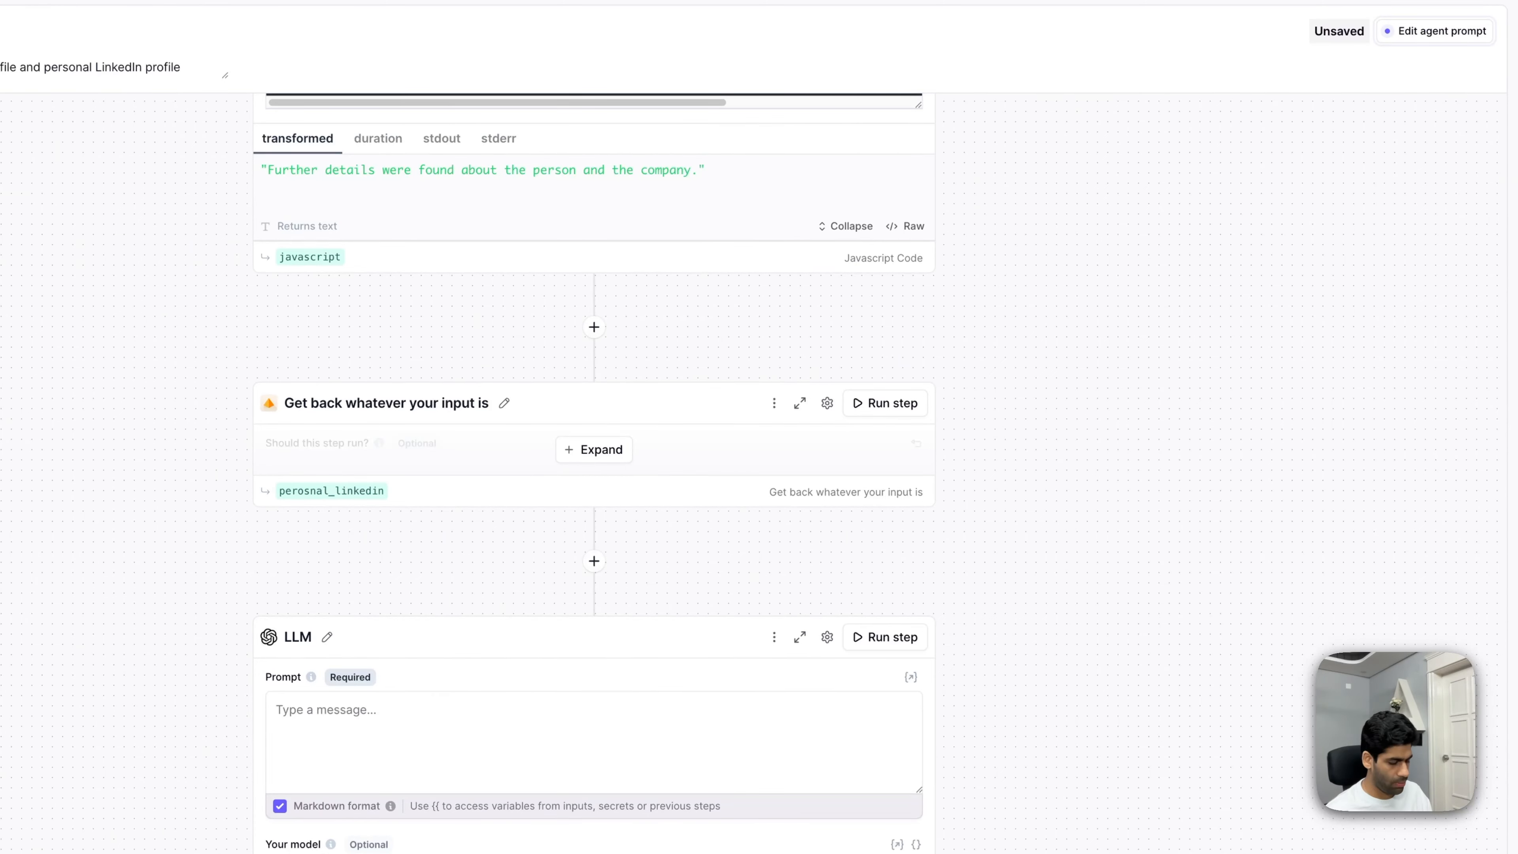
pyautogui.click(434, 722)
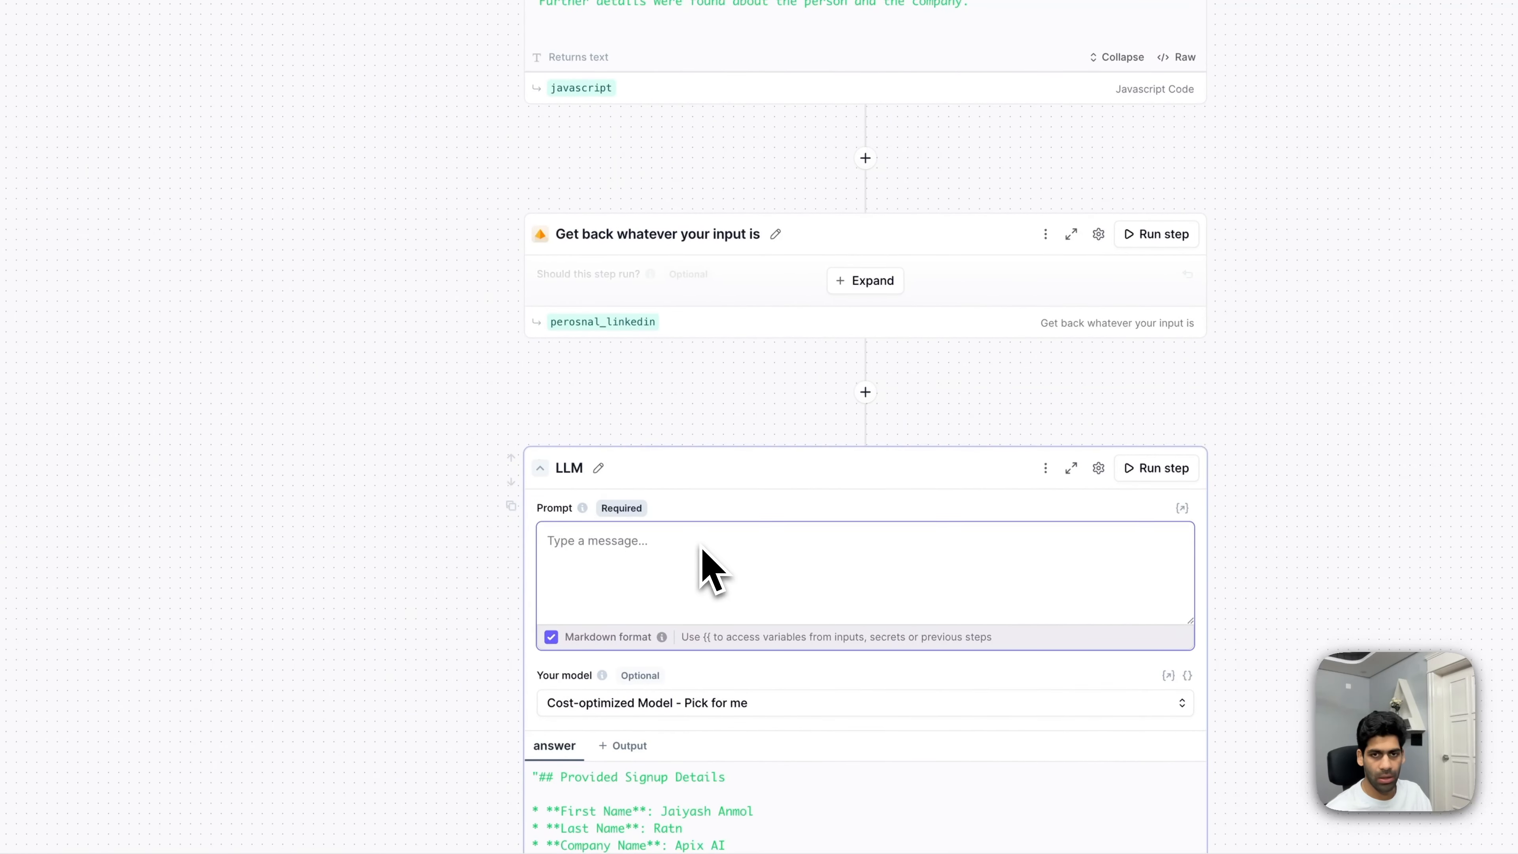
pyautogui.write('As an AI gifted with the capability of sophisticated data interpretation and decision-making, your task is to find the valid company name that\'s written on LinkedIn.  The given analysis compares three distinct pieces of information derived from two separate data sources, culminating in a final verdict. Your job is to meticulously parse through the given data, refrain from incorporating any external factors, and consider solely the final verdict provided in the analysis.  Based on this analysis, your job is to determine the valid name of the company that\'s mentioned on the linkedin profile — irrespective of any ambiguity or nuances in the data, your response must be clear and utterly unambiguous: a simple company name.  There should be no explanations, no reasoning, and no other pieces of text in your response, save for this one word verdict.  The analysis: """ {{ reasoning.answer }} """  COMPANY NAME MENTIONED IN LINKEDIN:')
# - Check the company name in the earlier analysis and run the step, returning 'Apix AI'
pyautogui.scroll(-2, 831, 711)
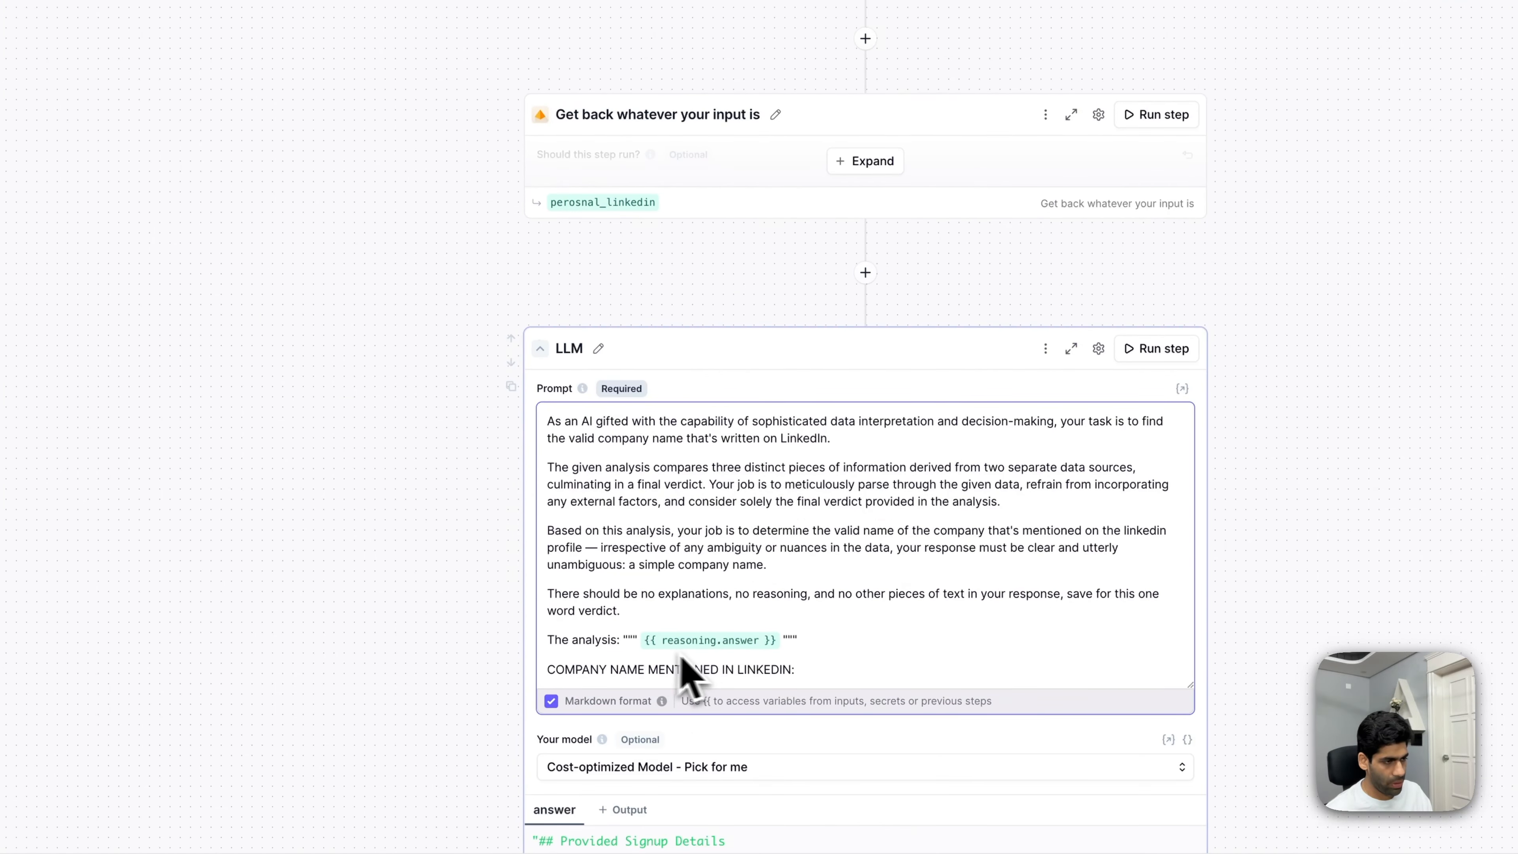
pyautogui.scroll(15, 688, 363)
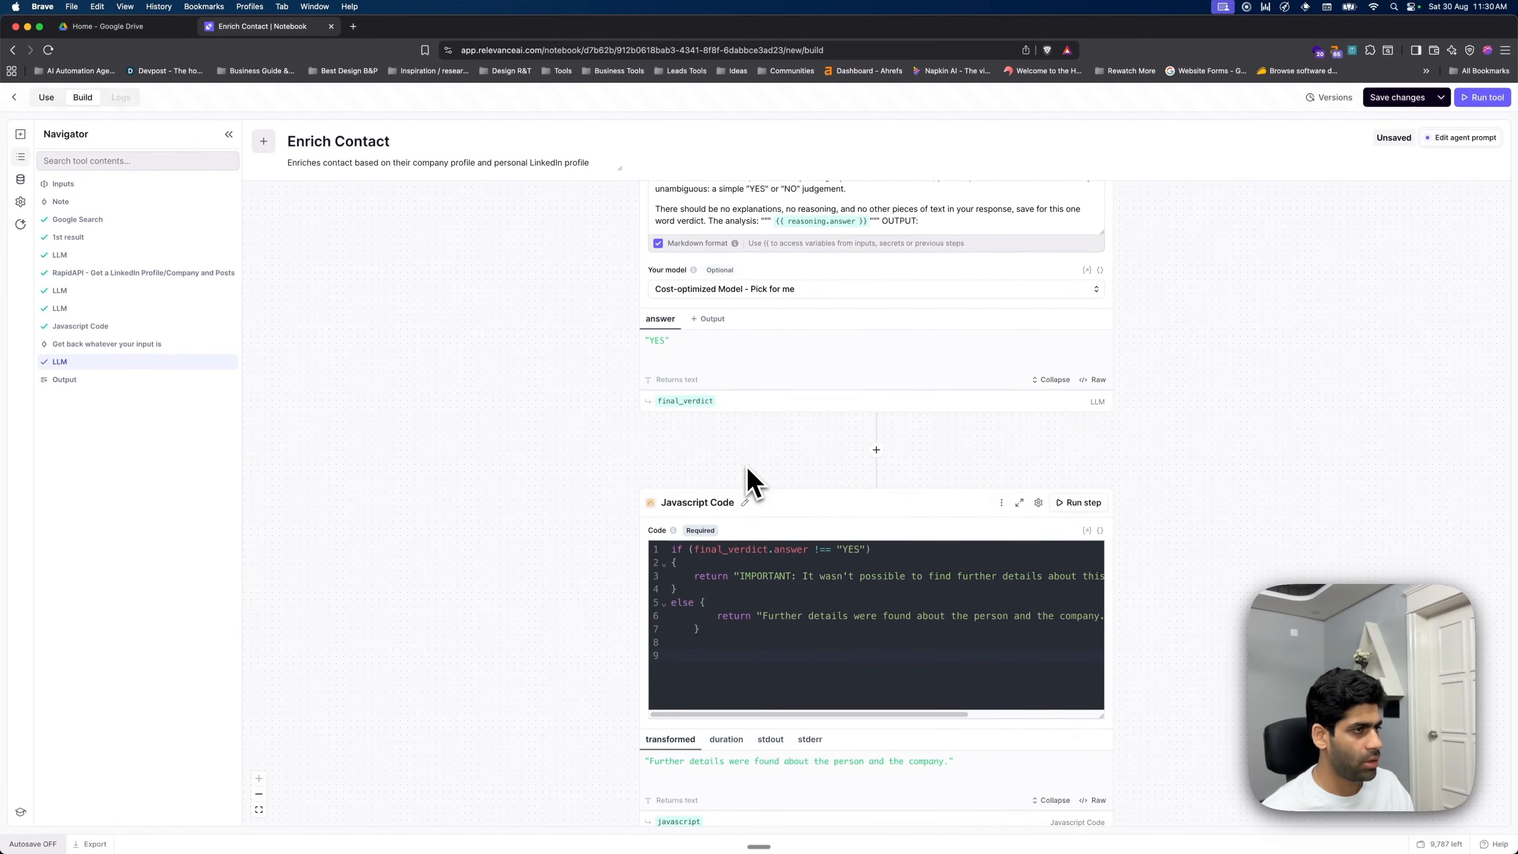
pyautogui.scroll(6, 748, 478)
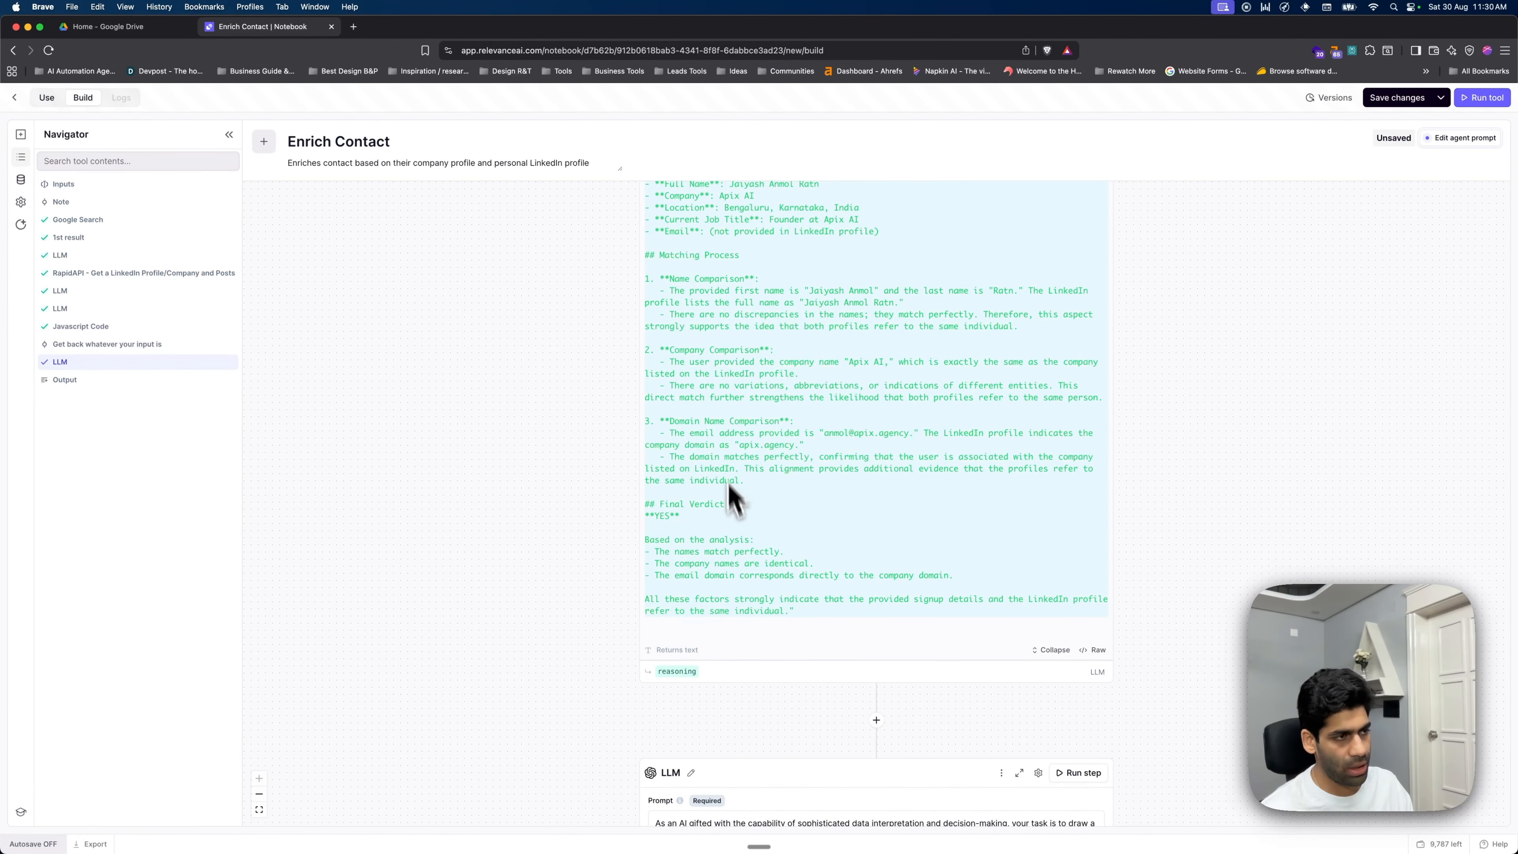
pyautogui.scroll(5, 774, 508)
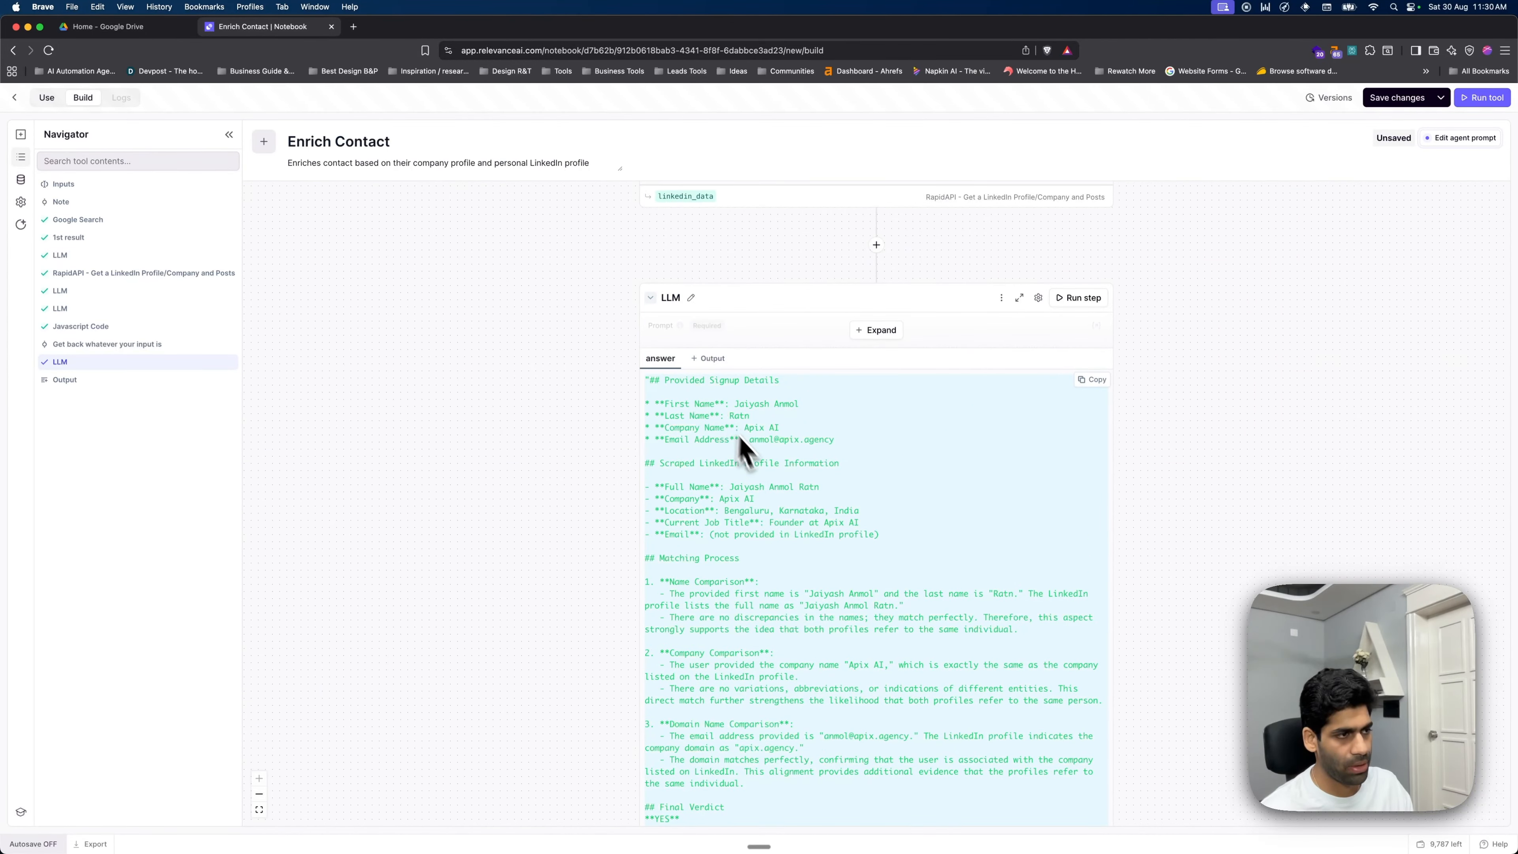
pyautogui.moveTo(740, 311); pyautogui.dragTo(592, 317)
pyautogui.scroll(-20, 944, 359)
pyautogui.scroll(-15, 954, 383)
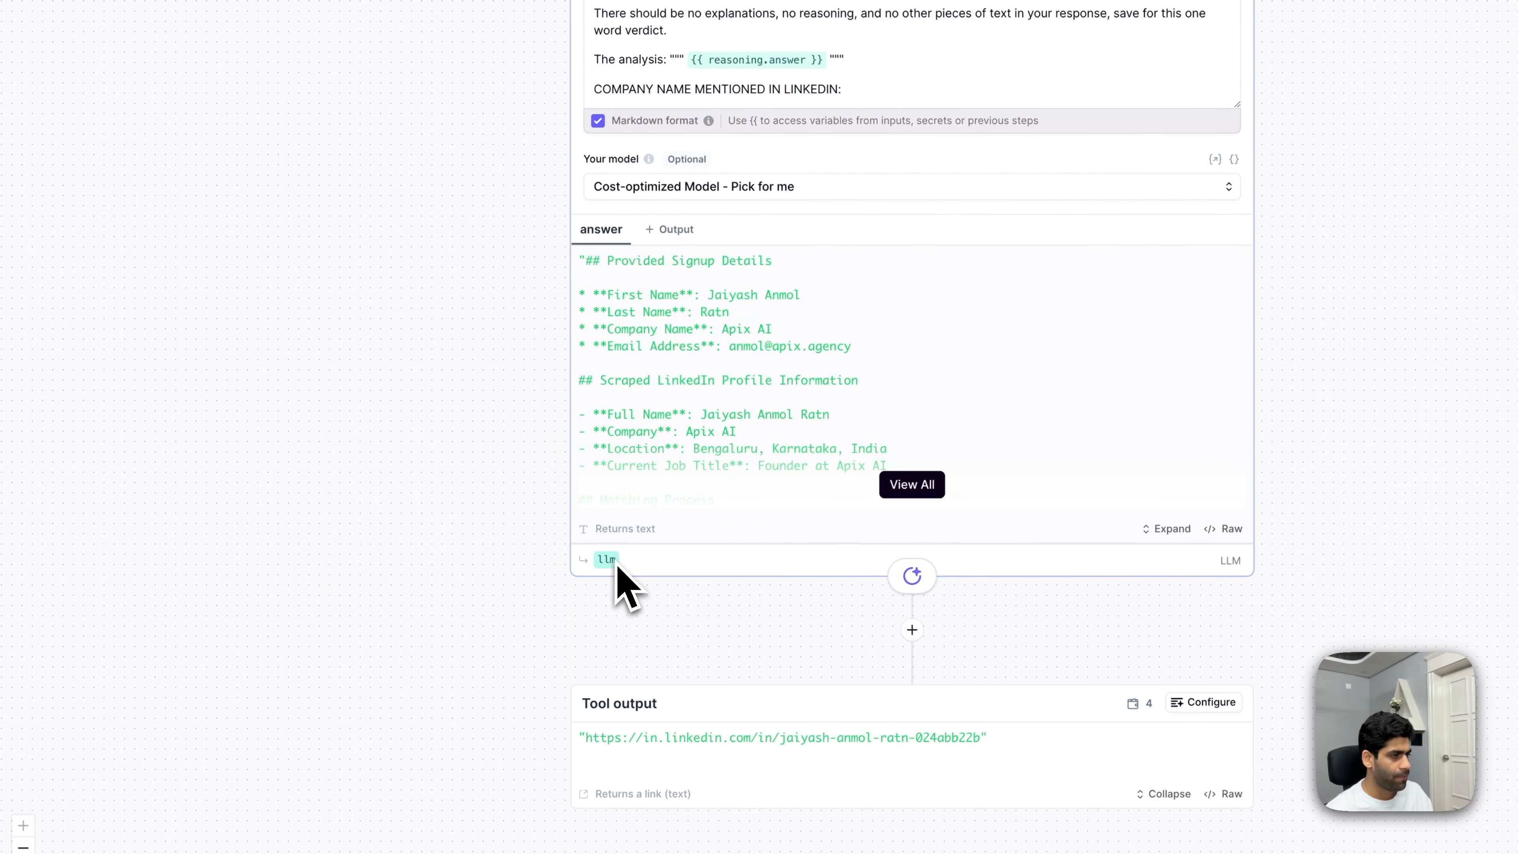
pyautogui.scroll(3, 783, 398)
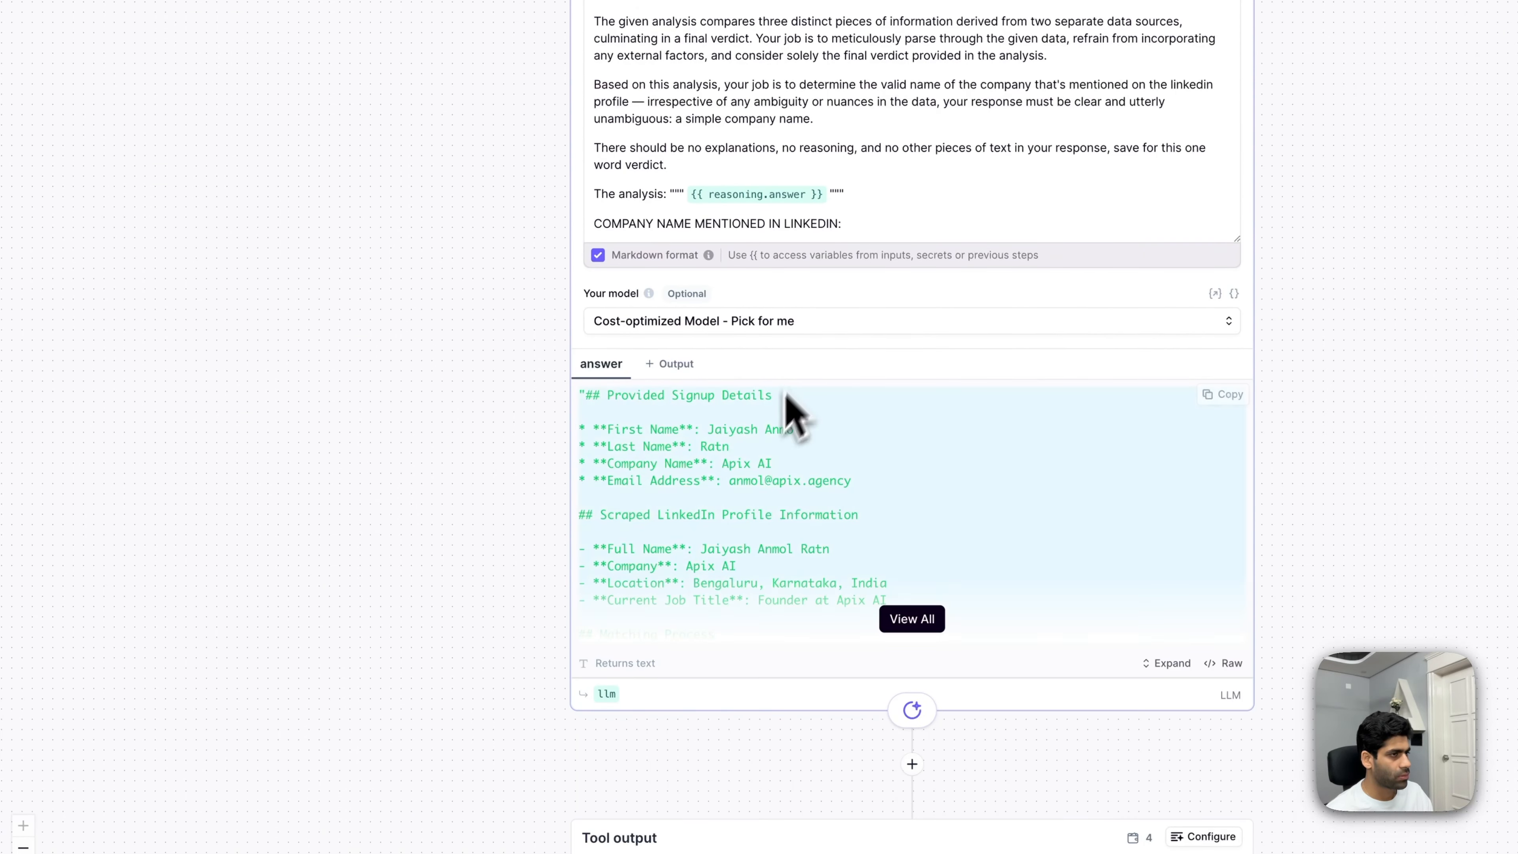
pyautogui.scroll(2, 814, 455)
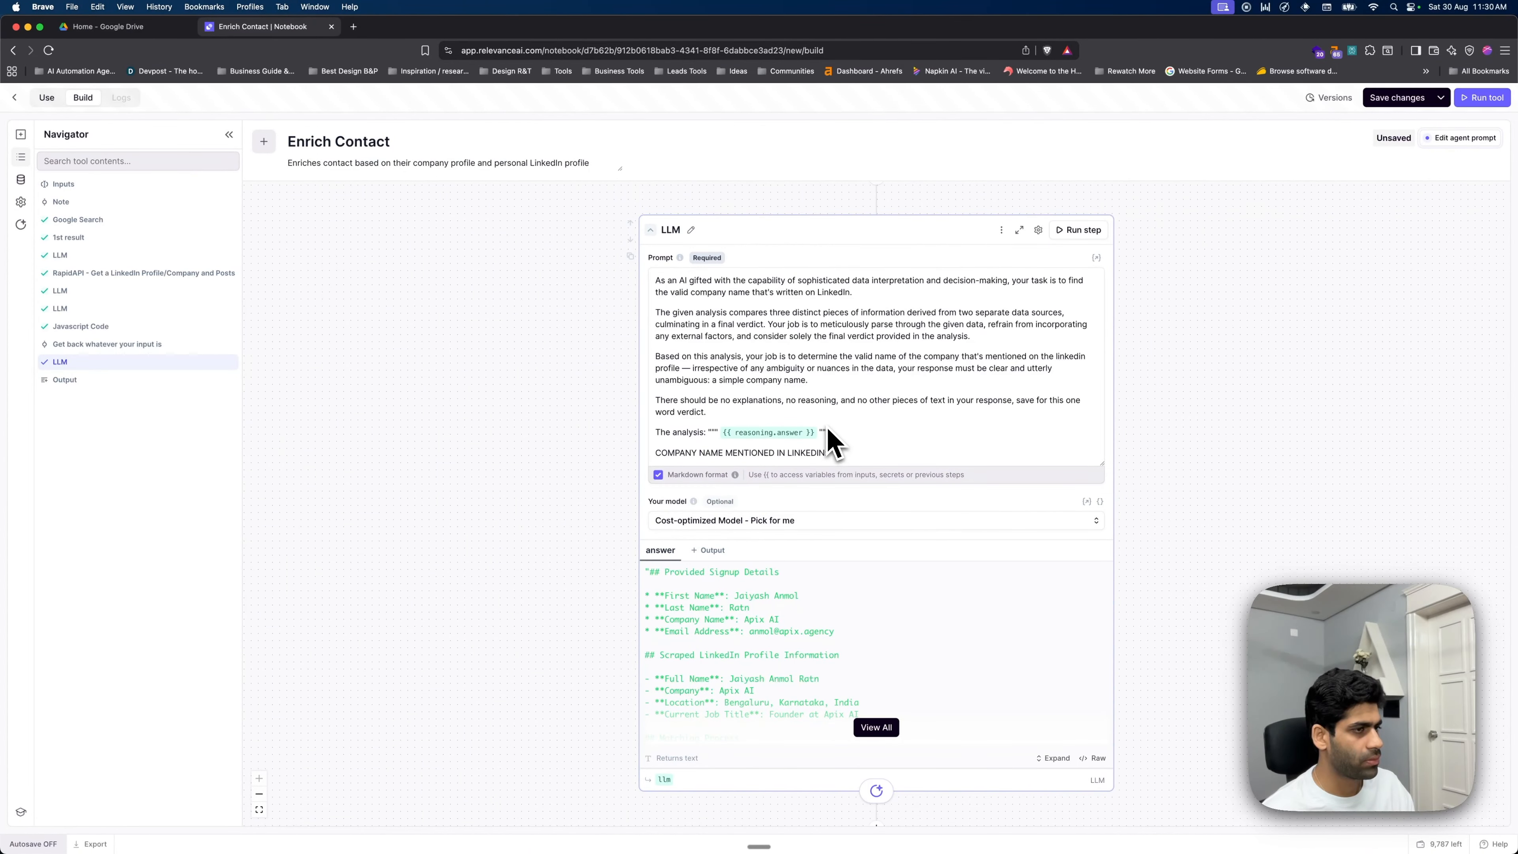
pyautogui.click(1075, 232)
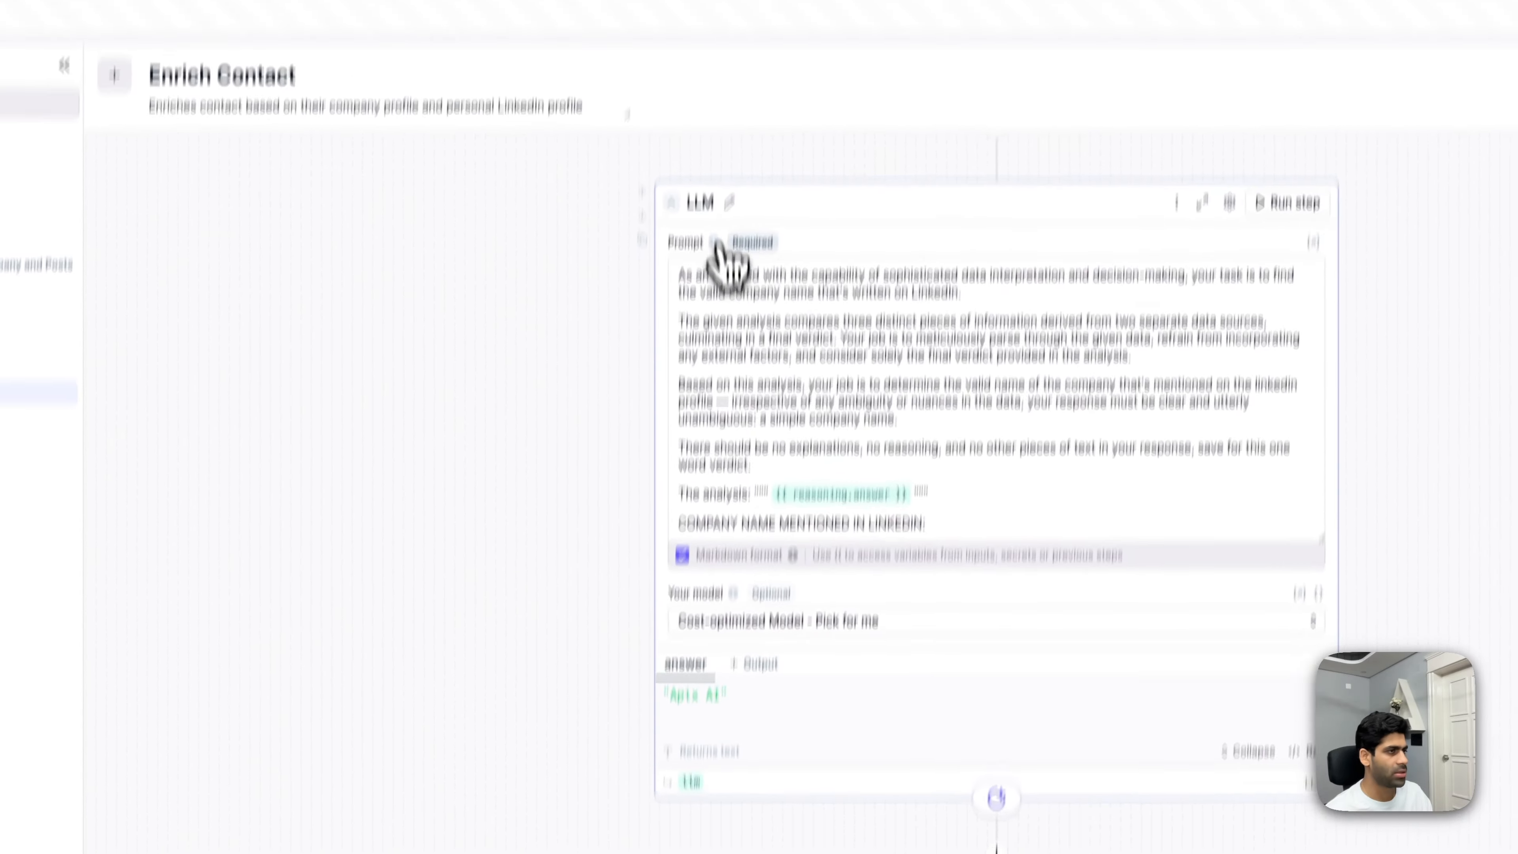
# - Label the new LLM step 'Get company Name' and name its output variable comapny_name
pyautogui.click(729, 203)
pyautogui.click(714, 202)
pyautogui.click(729, 203)
pyautogui.click(733, 349)
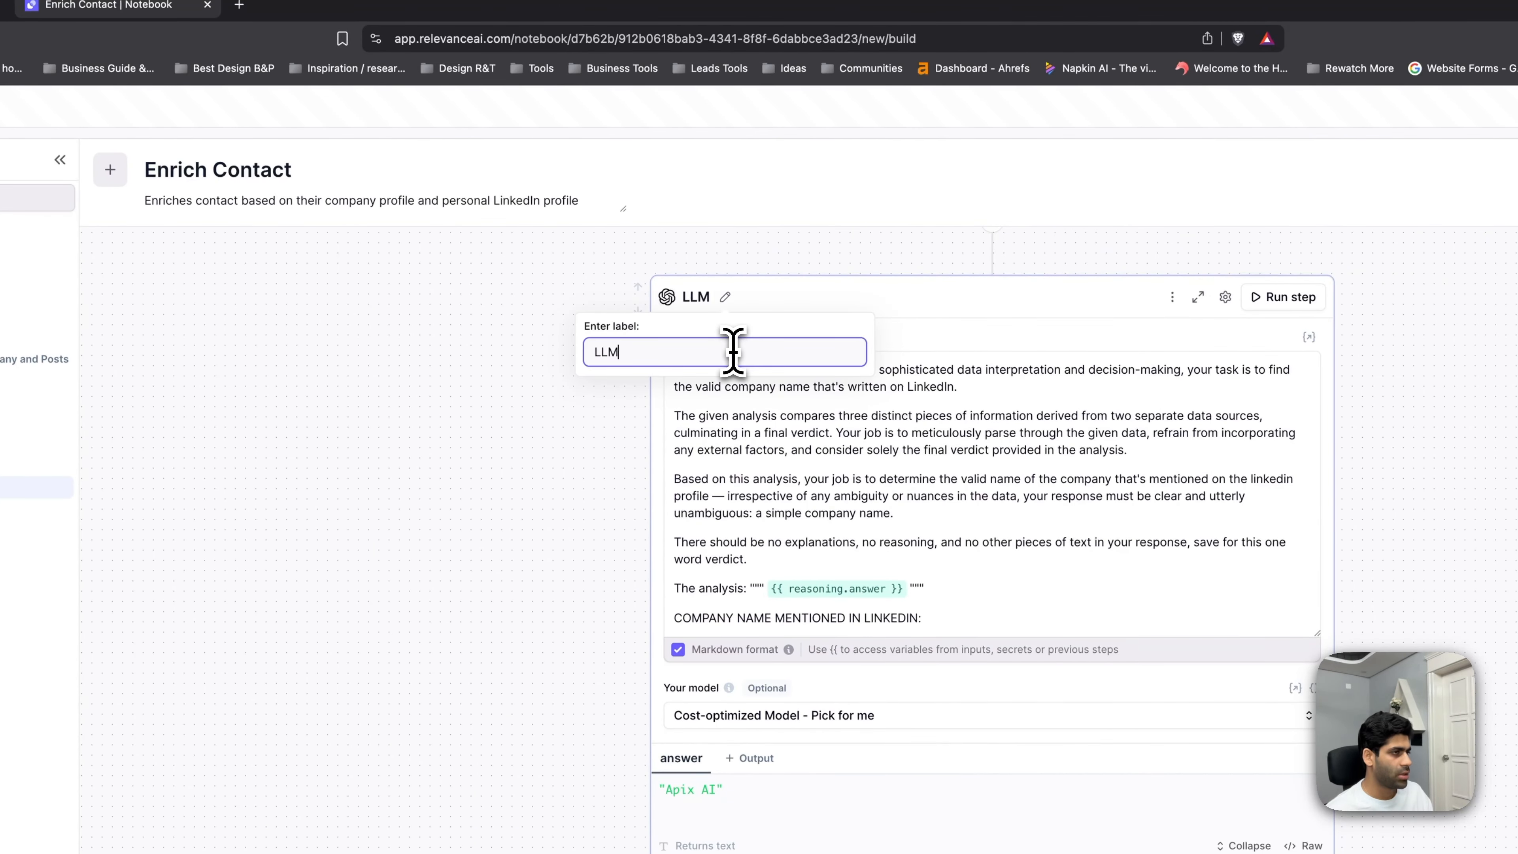
pyautogui.write('GET c')
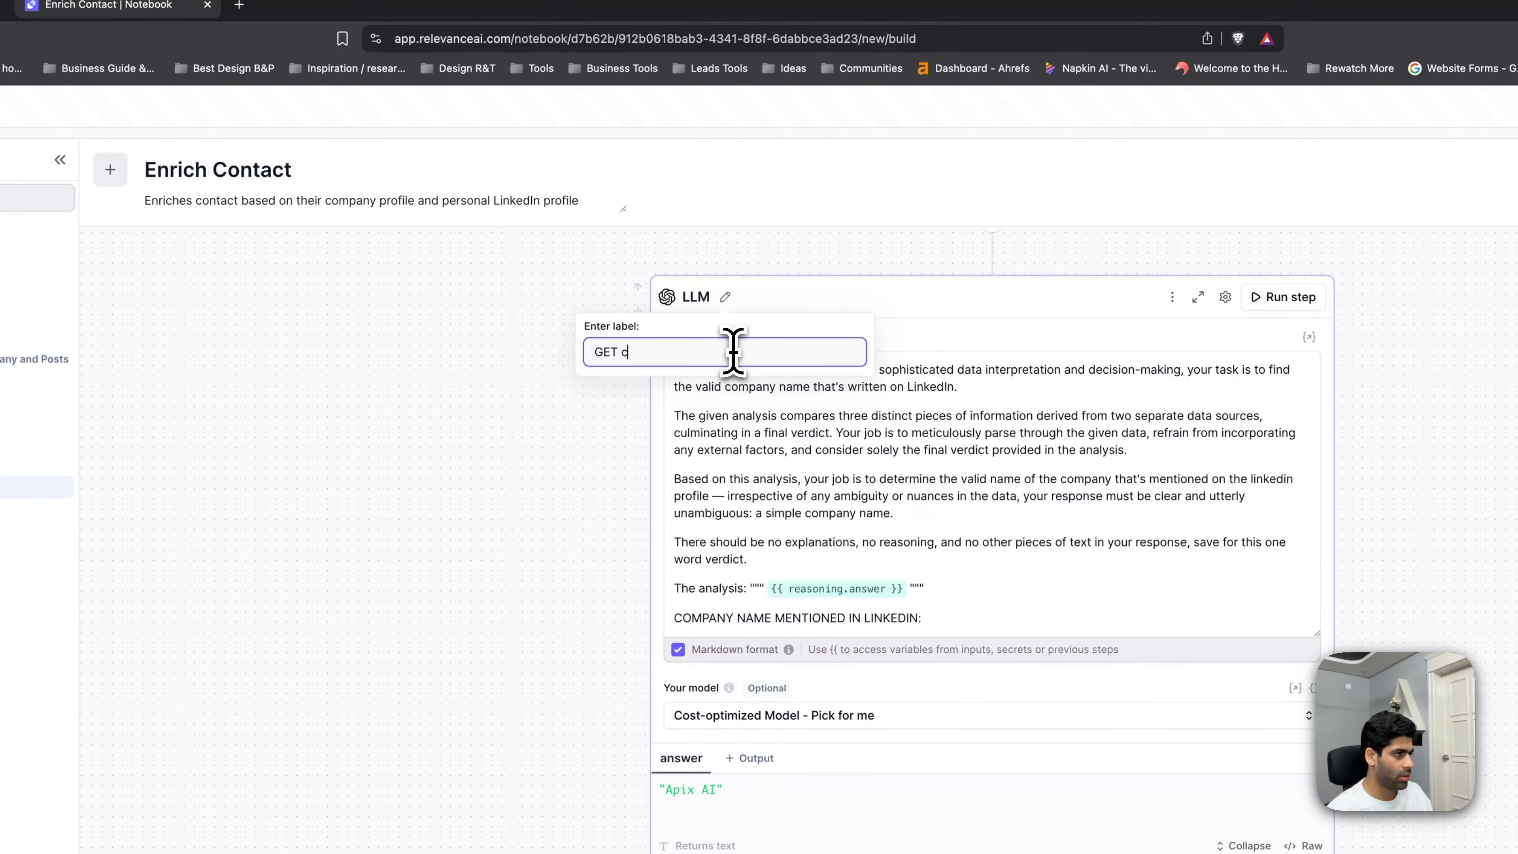
pyautogui.press('BackSpace')
pyautogui.press('BackSpace')
pyautogui.press('BackSpace')
pyautogui.press('BackSpace')
pyautogui.write('Get')
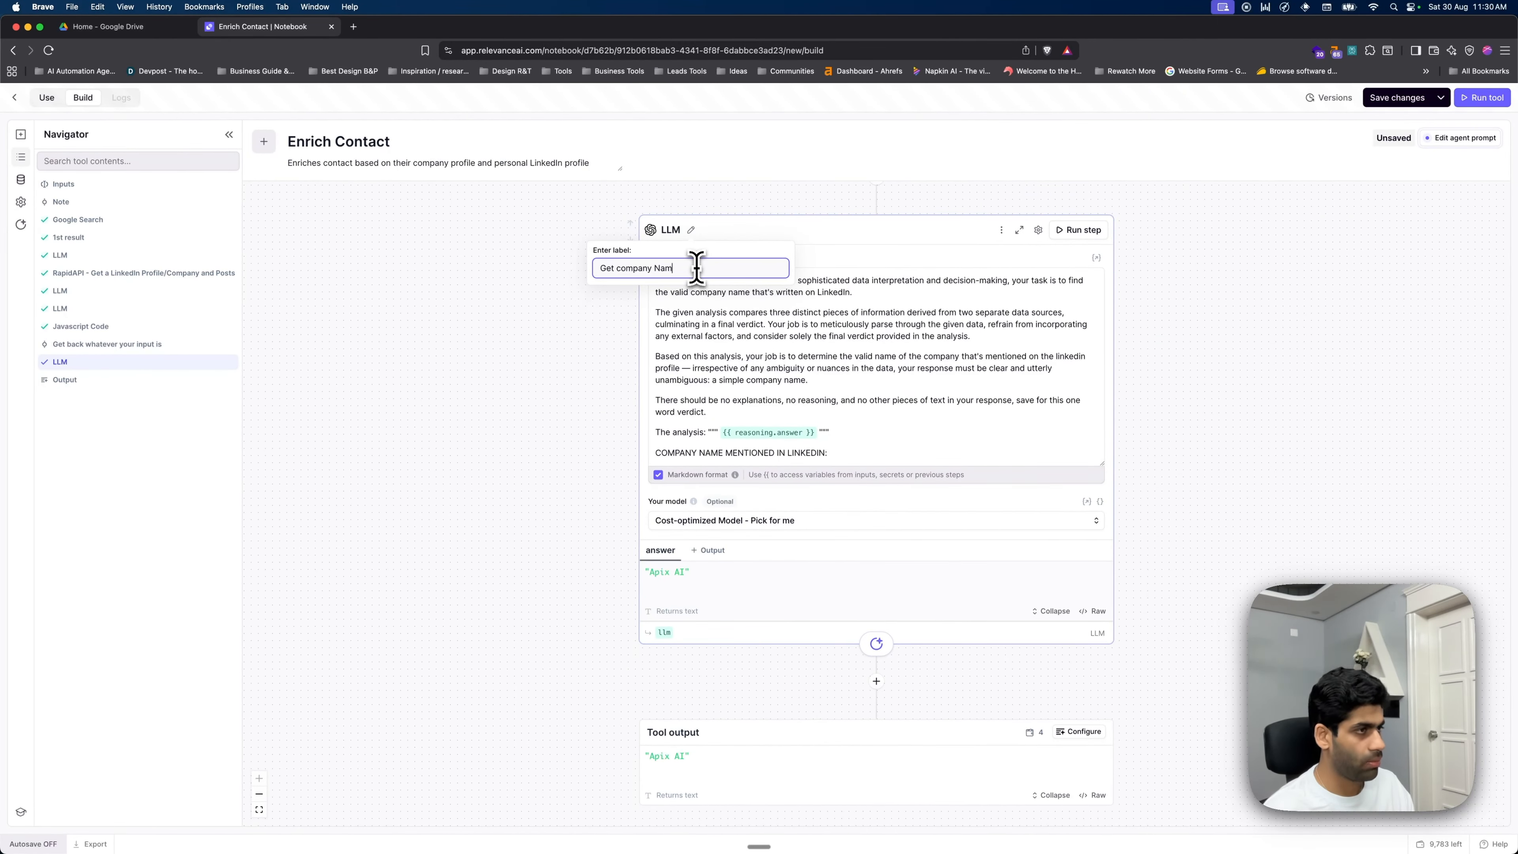
pyautogui.click(540, 516)
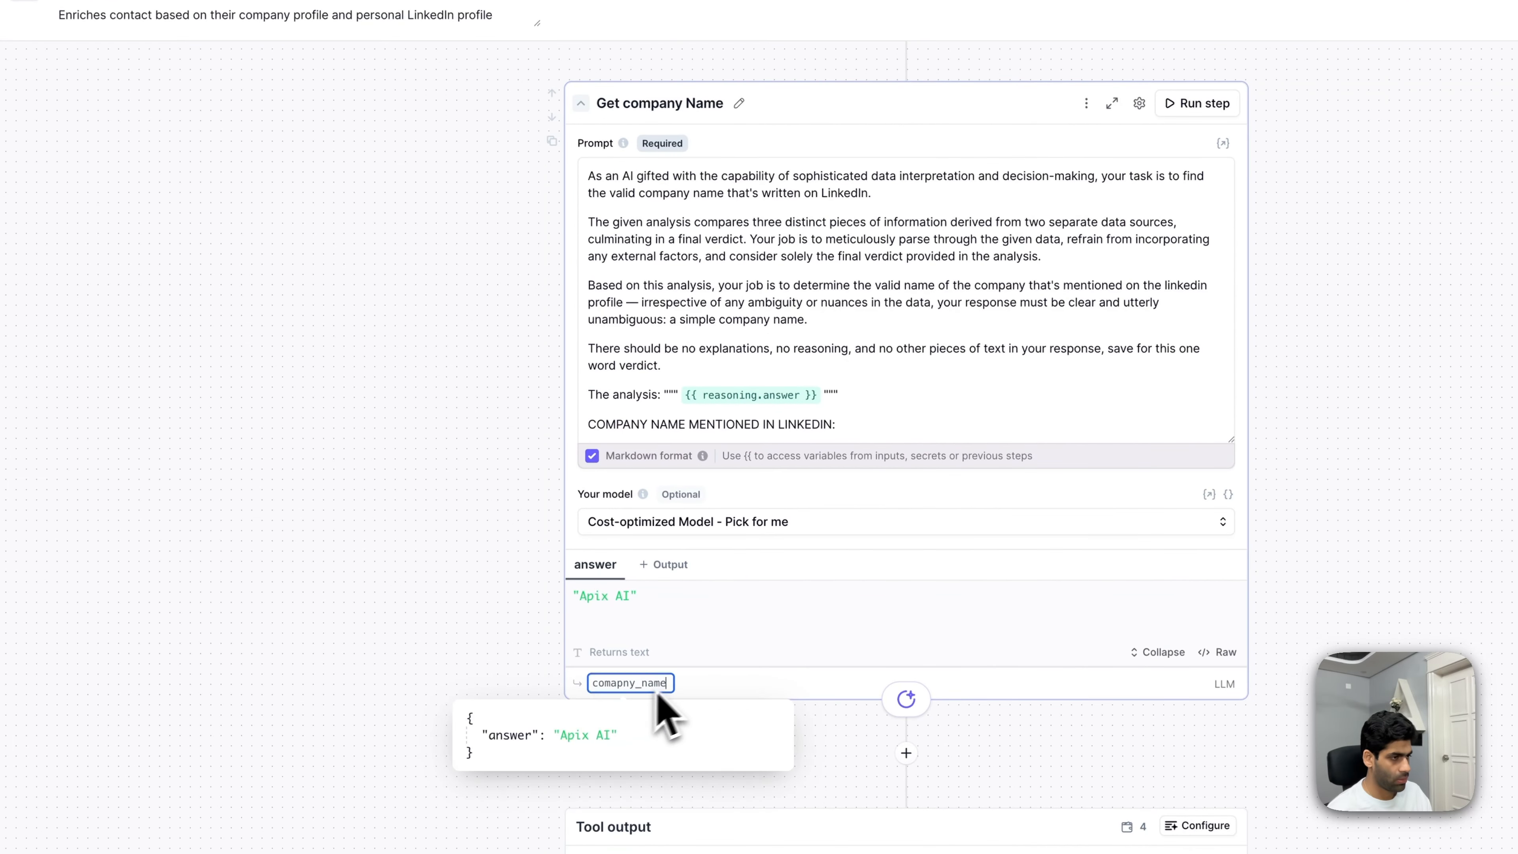
pyautogui.click(469, 588)
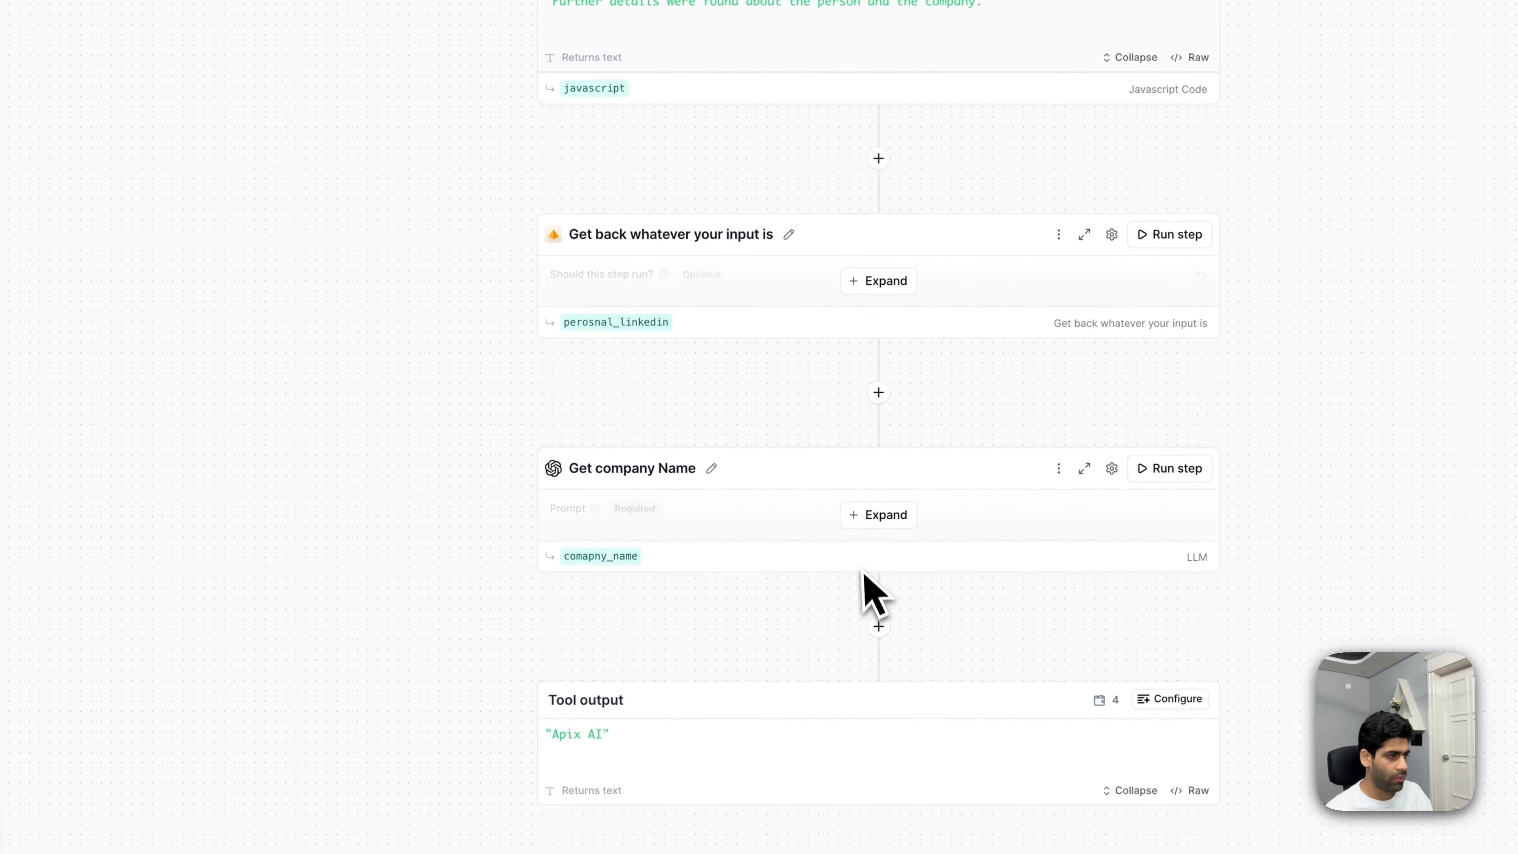
# - Add an LLM step labelled 'Get Company URL' and paste its prompt asking for the company's LinkedIn page
pyautogui.click(880, 626)
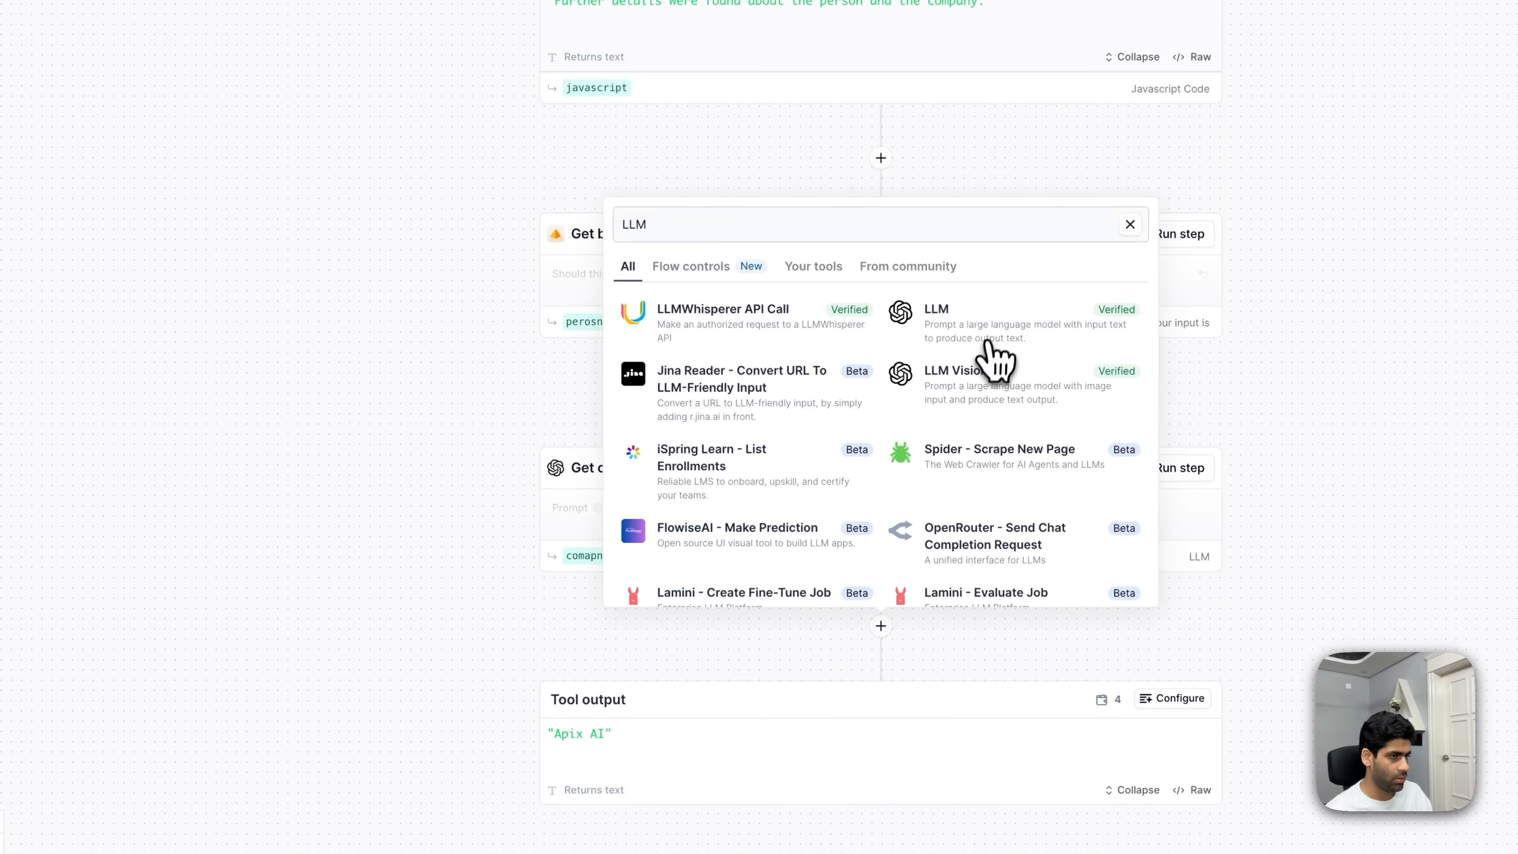
pyautogui.click(980, 340)
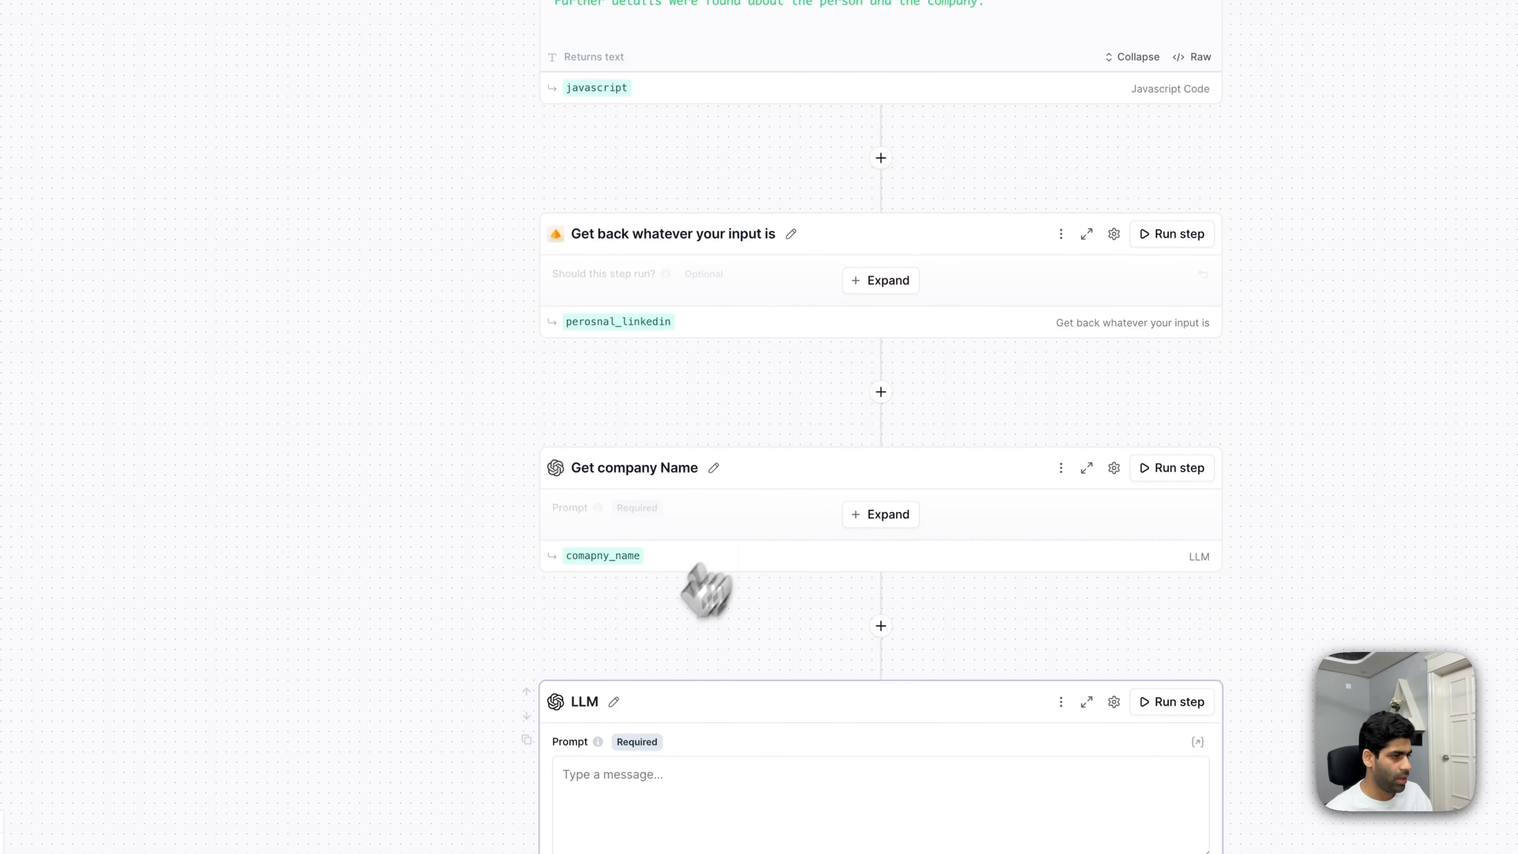
pyautogui.click(614, 701)
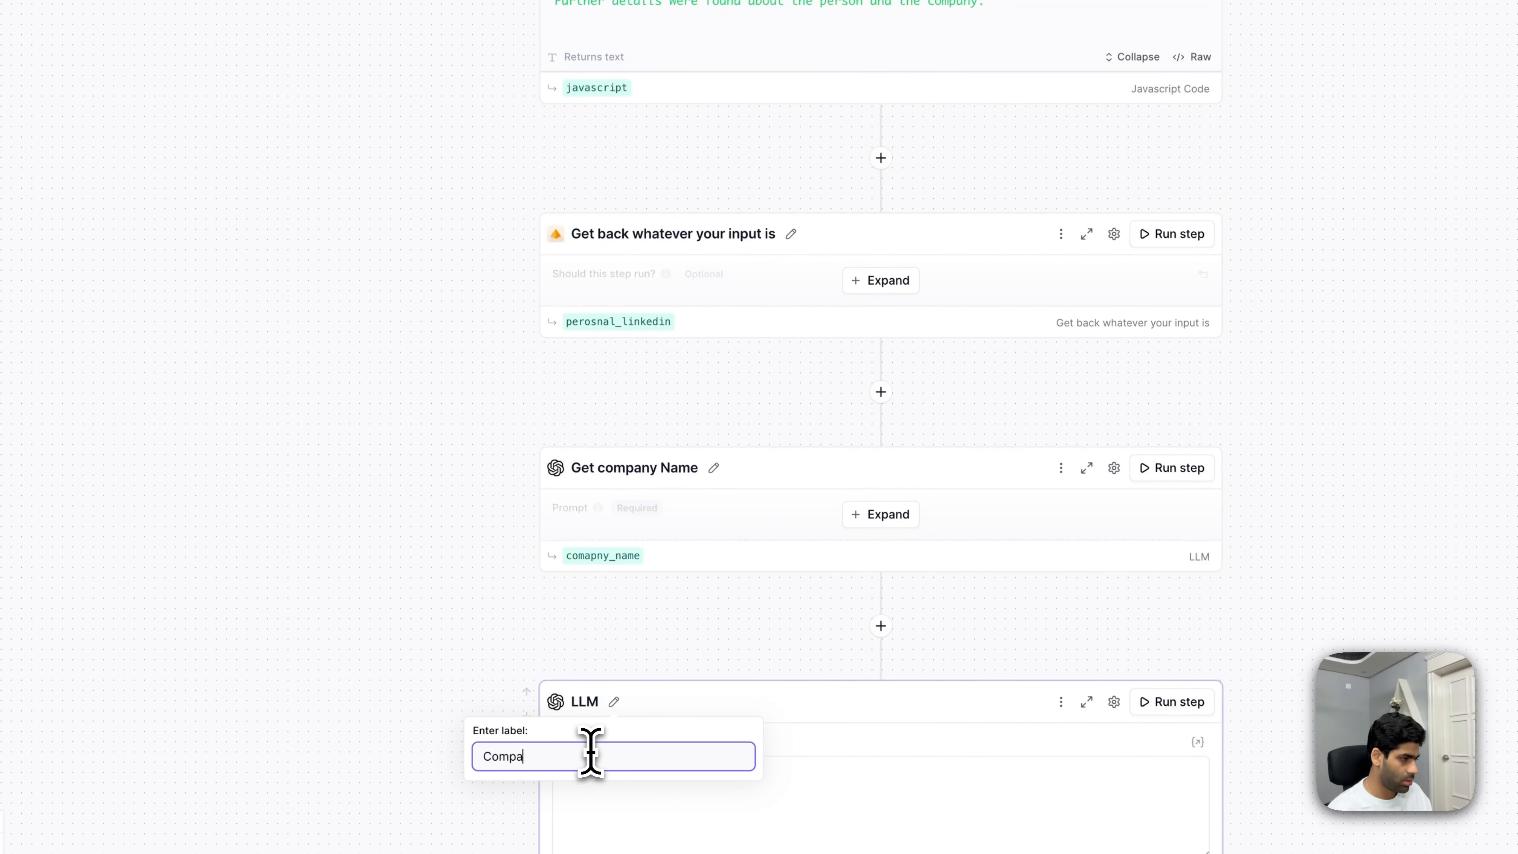
pyautogui.write('Company')
pyautogui.press('BackSpace')
pyautogui.press('BackSpace')
pyautogui.press('BackSpace')
pyautogui.press('BackSpace')
pyautogui.press('BackSpace')
pyautogui.press('BackSpace')
pyautogui.press('BackSpace')
pyautogui.press('BackSpace')
pyautogui.write('Get Co')
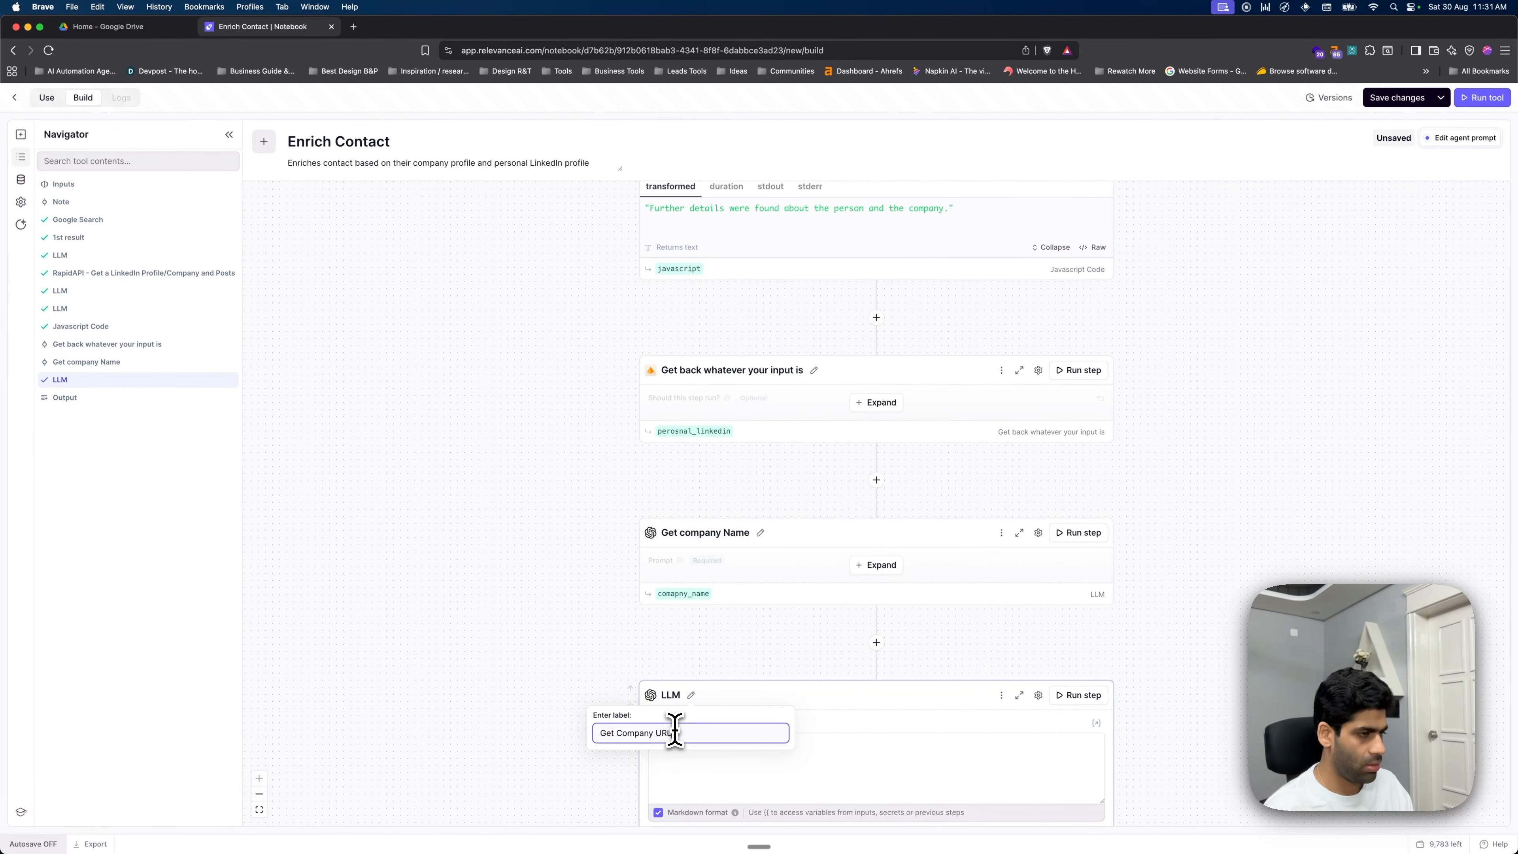
pyautogui.press('Return')
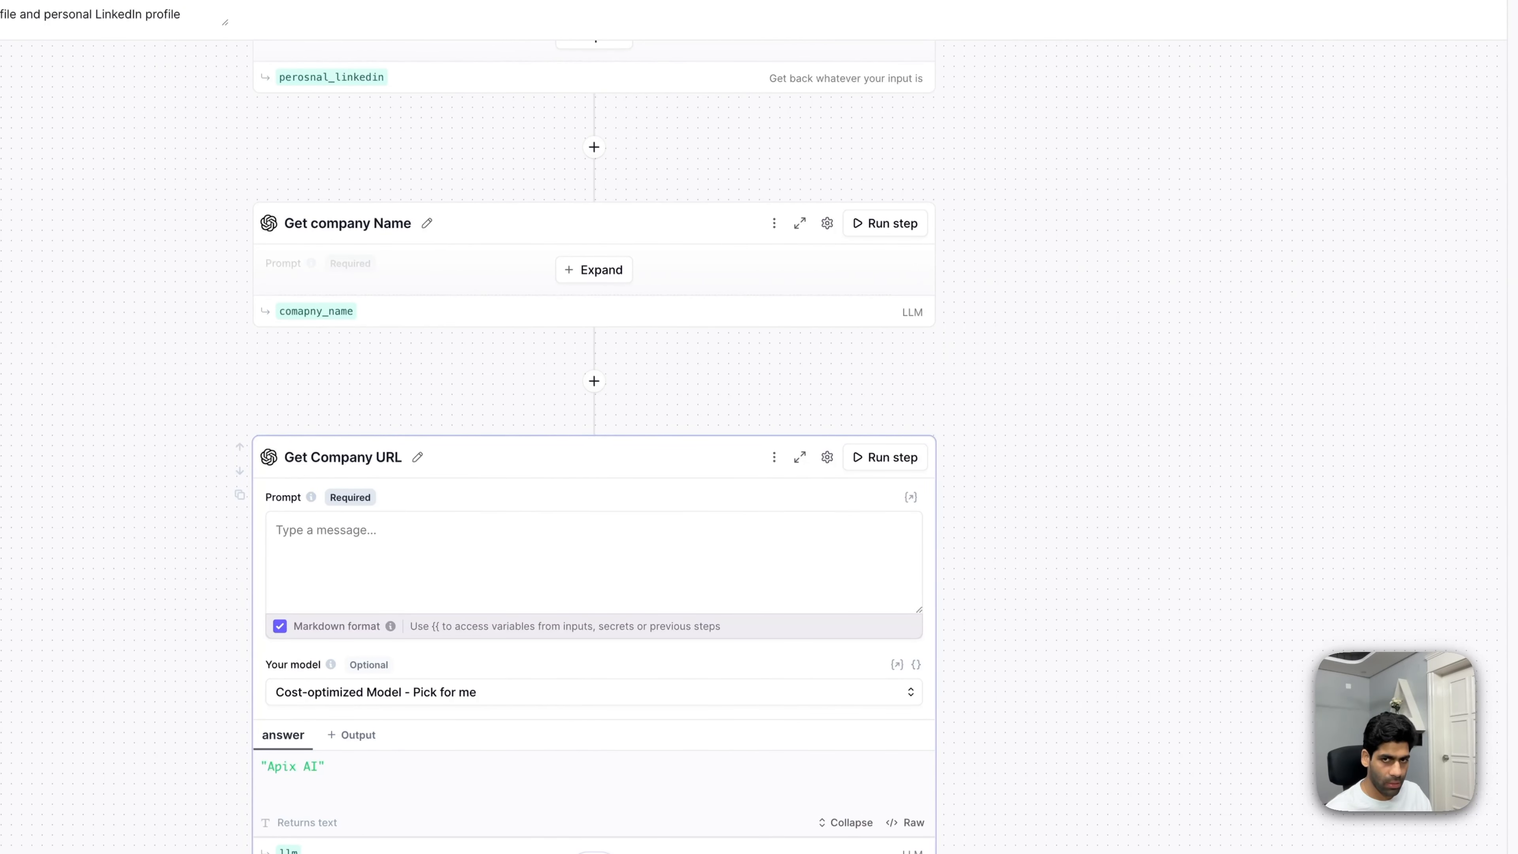
pyautogui.click(487, 546)
pyautogui.write('You are a virtual executive assistant skilled at navigating professional profiles and company pages on LinkedIn, one of the most popular professional networking sites. Your detailed-oriented approach ensures that you don\'t miss out on any critical information.  The task that you are about to undertake involves examining a given LinkedIn profile very closely and identifying a specific company name mentioned in their experience or current position. Once you spot the company name, you are to locate the LinkedIn page of that company and provide its precise URL. The primary details of the task will be given in the following manner:  Here is the LinkedIn profile to analyze:  """ {{ personal_linkedin.data }}  Identify this company on the profile: """ {{ company_name_from_linkedin.answer }} """  Keep in mind that your final output should exclusively be the URL of the company\'s LinkedIn page. This task requires keen observation and excellent navigation skills on LinkedIn.  COMPANY LINKEDIN URL:')
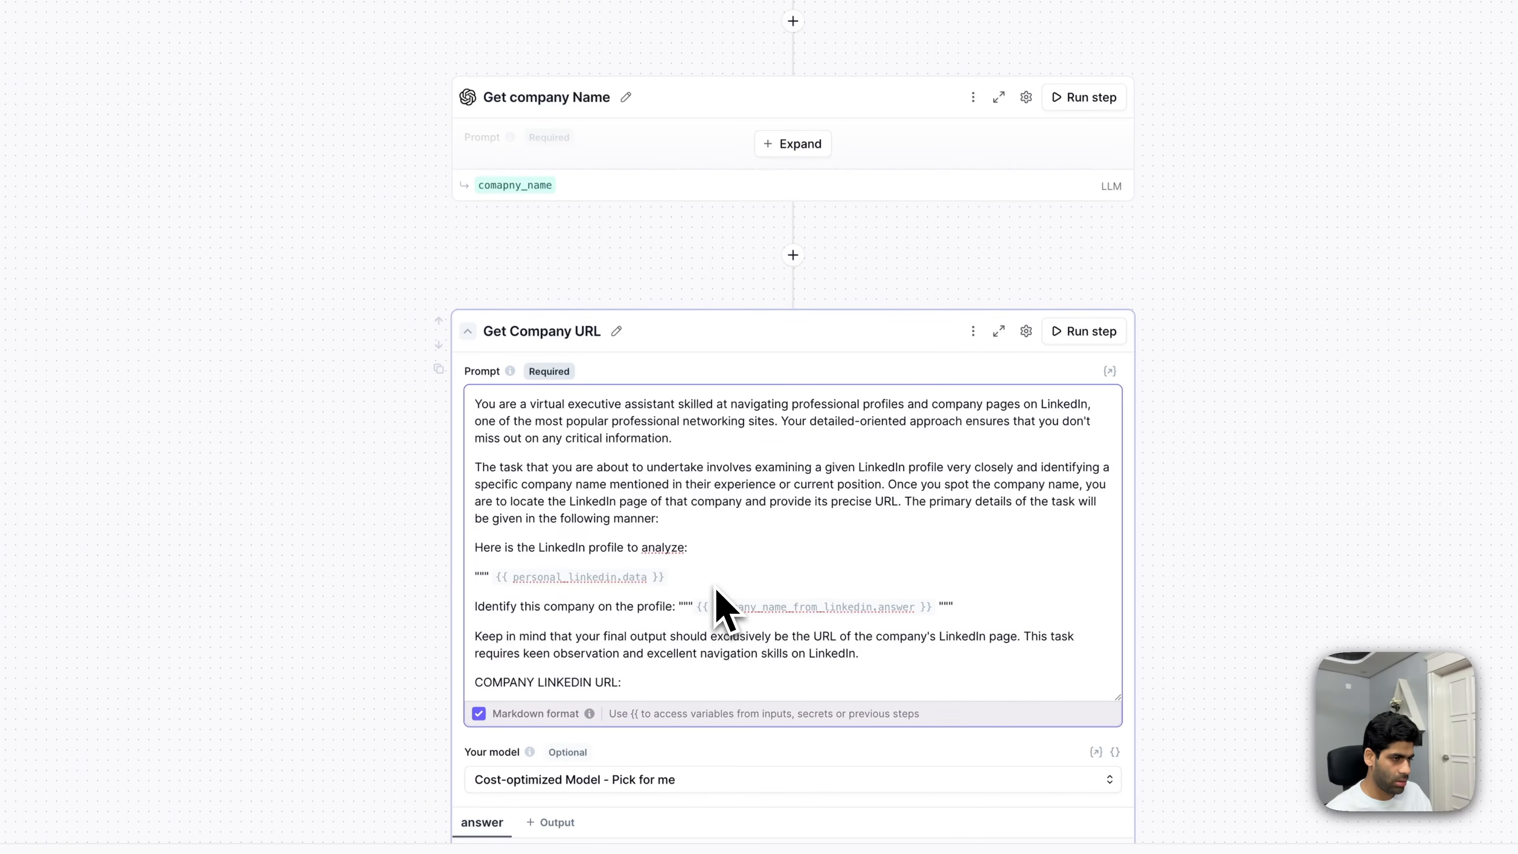
pyautogui.click(151, 315)
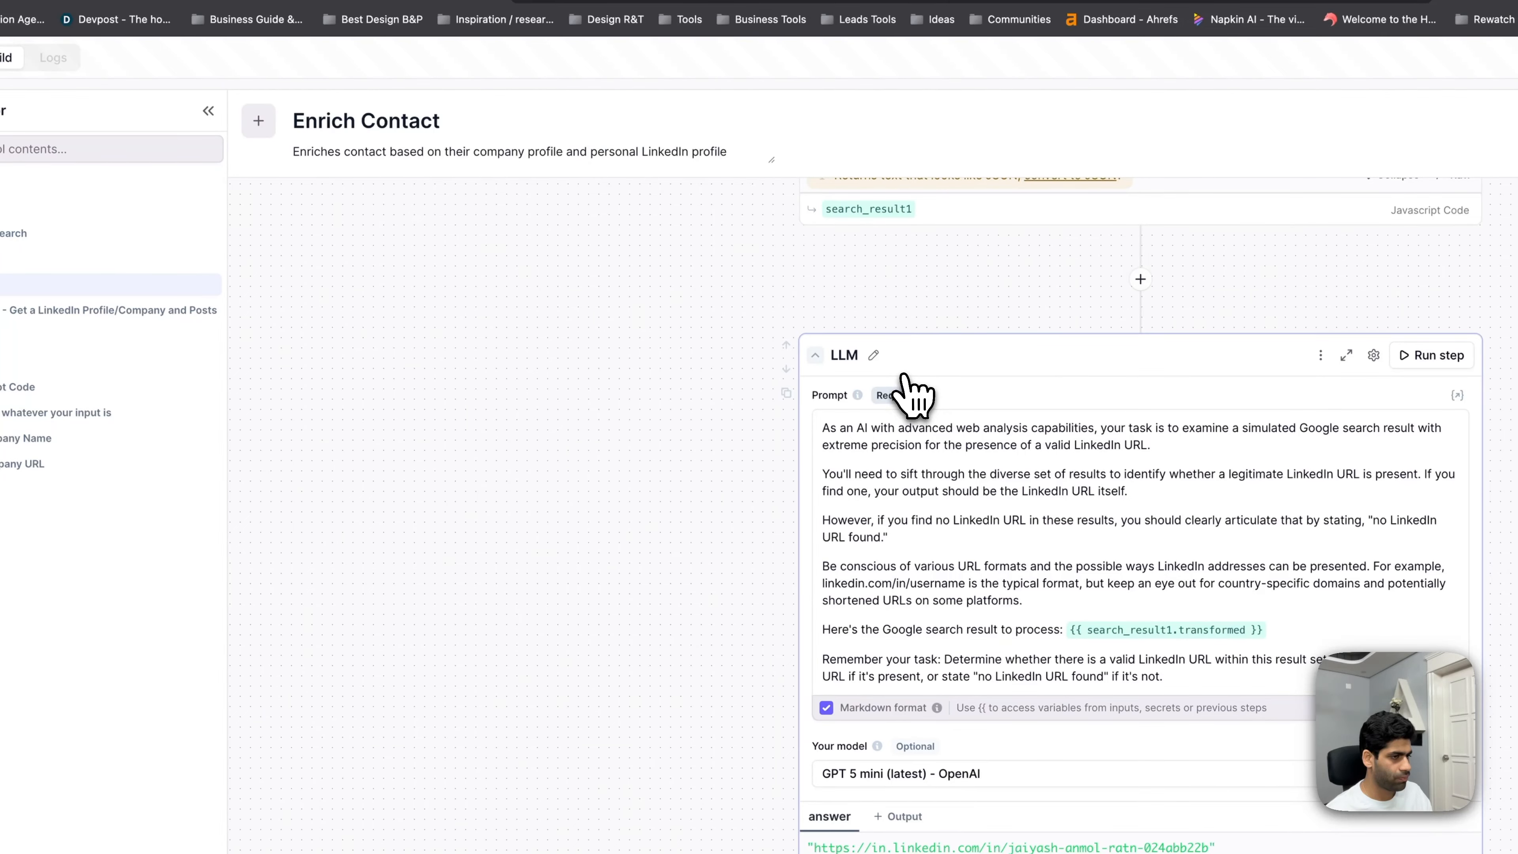
# - Relabel the LLM step that finds the LinkedIn URL as 'Validate Personal LinkedIn'
pyautogui.click(873, 354)
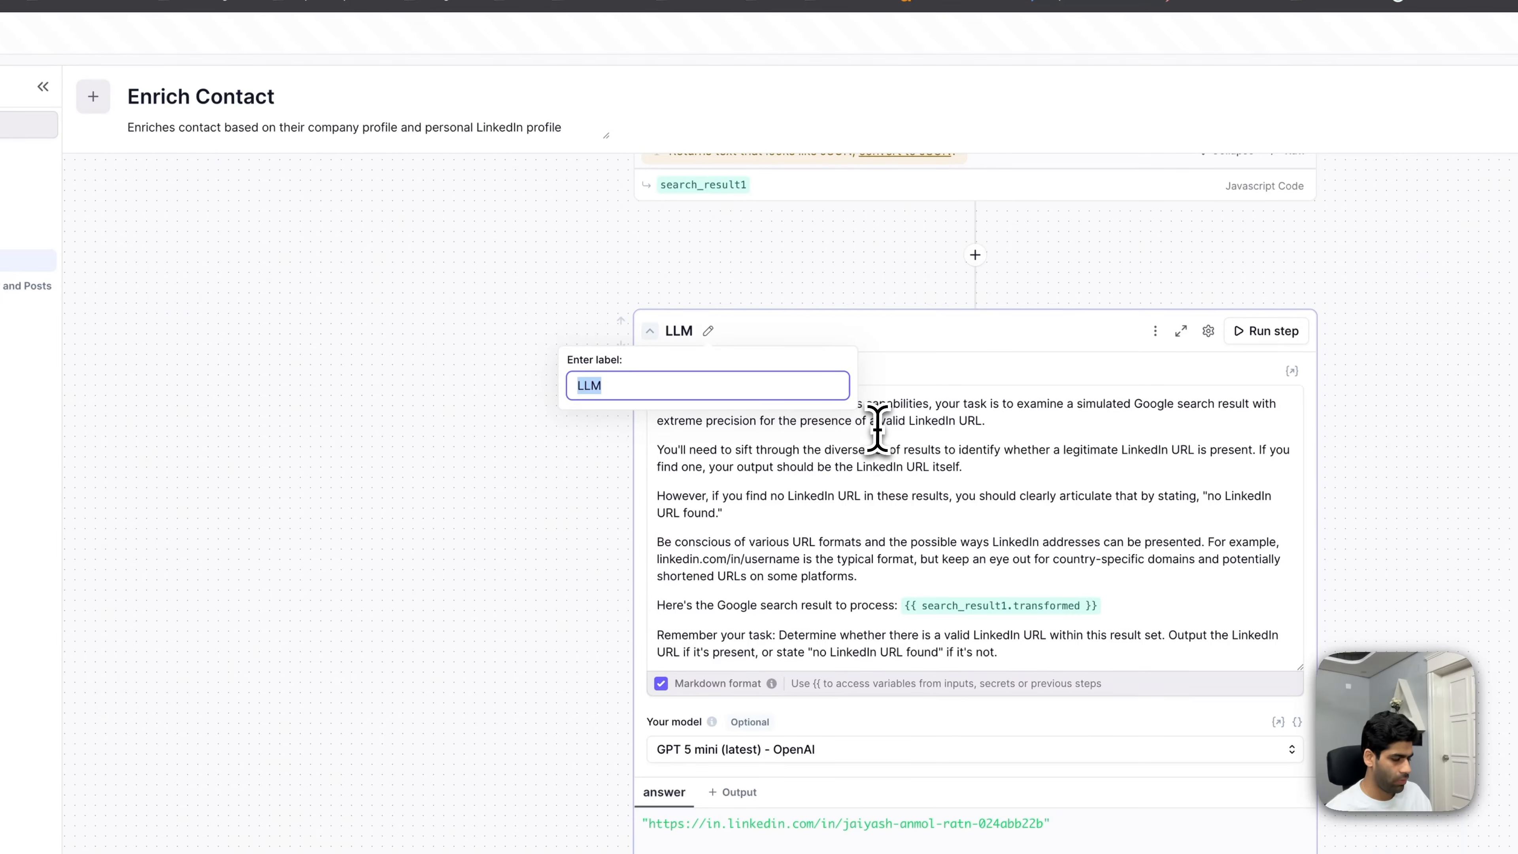
pyautogui.write('Search')
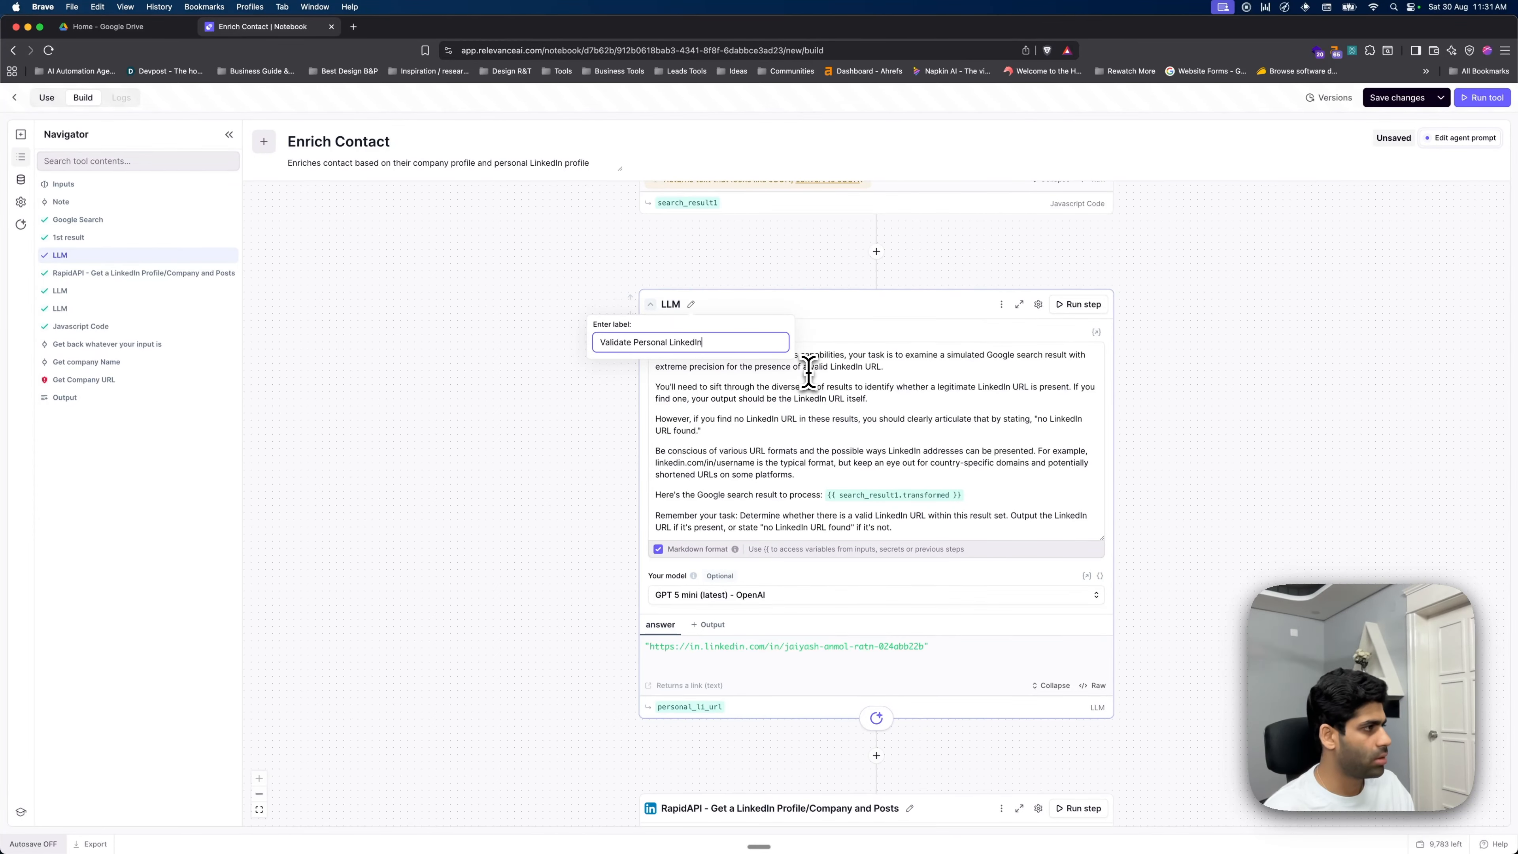
pyautogui.click(132, 307)
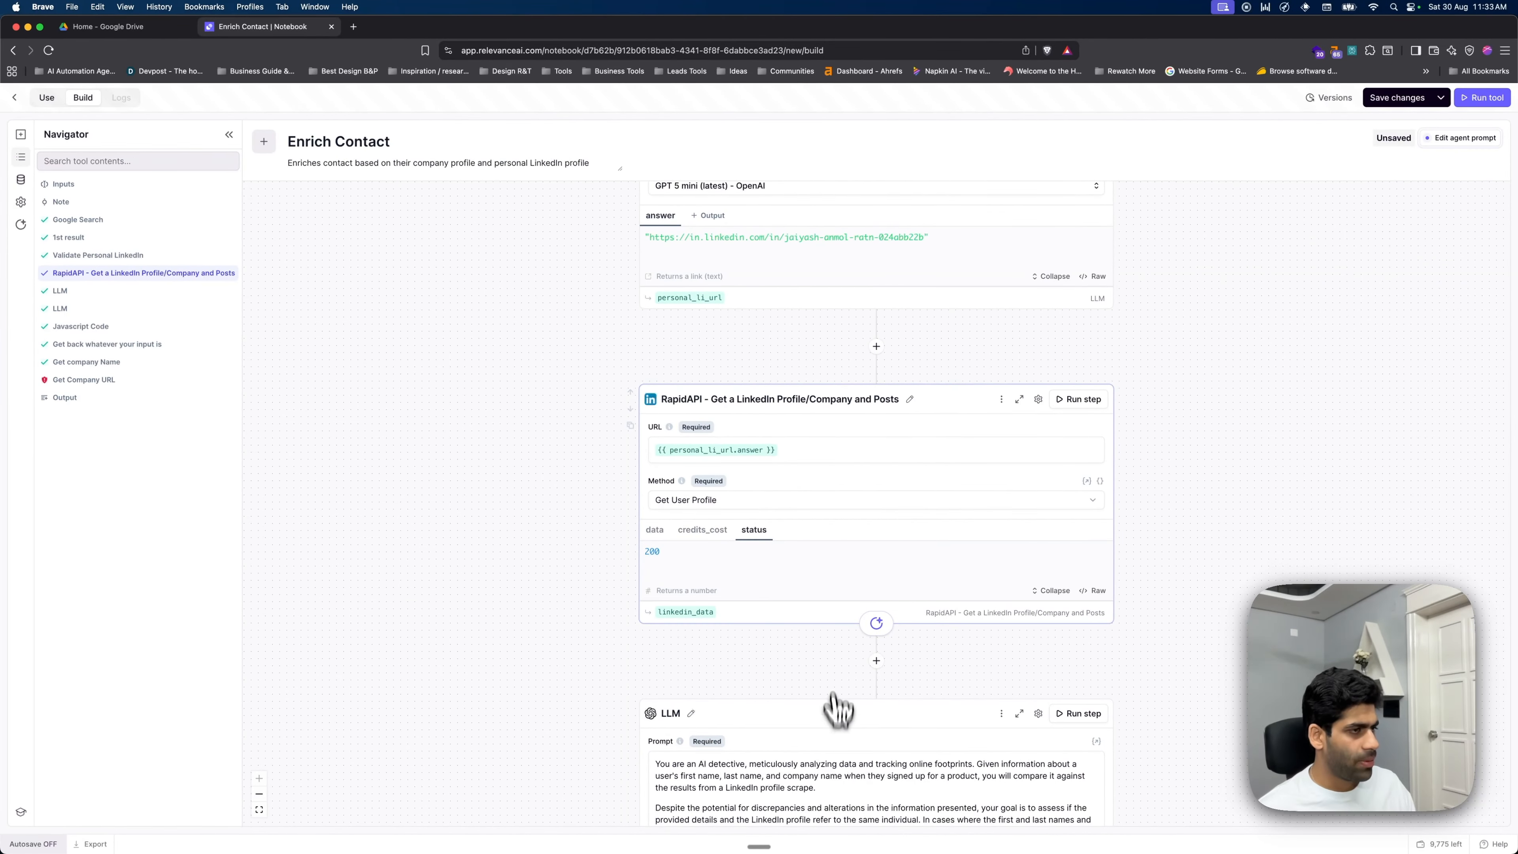
# - Review the data output returned by the LinkedIn profile lookup step
pyautogui.click(654, 529)
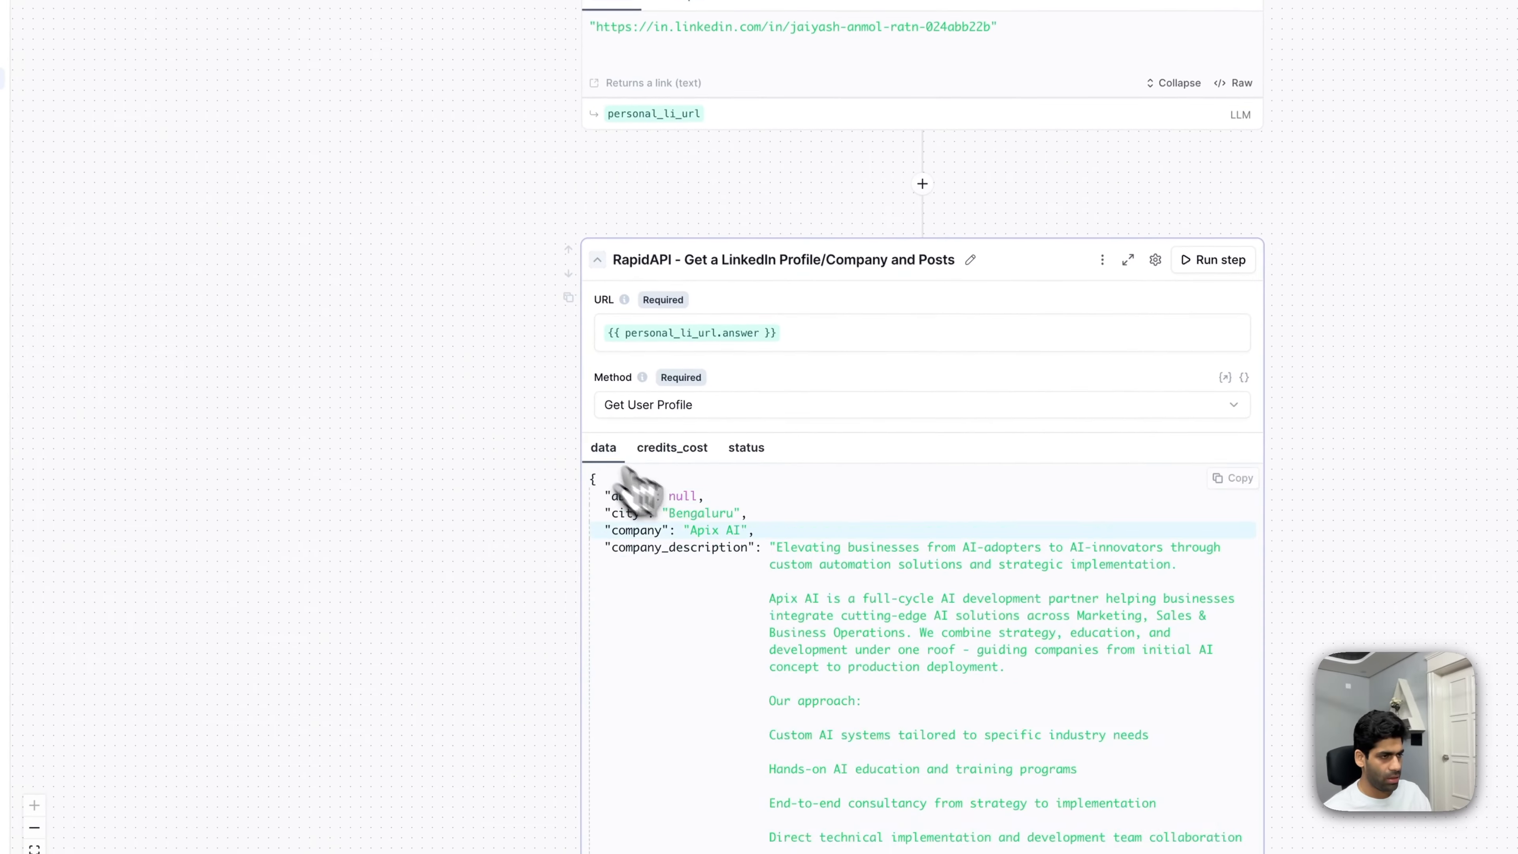
pyautogui.scroll(-8, 912, 606)
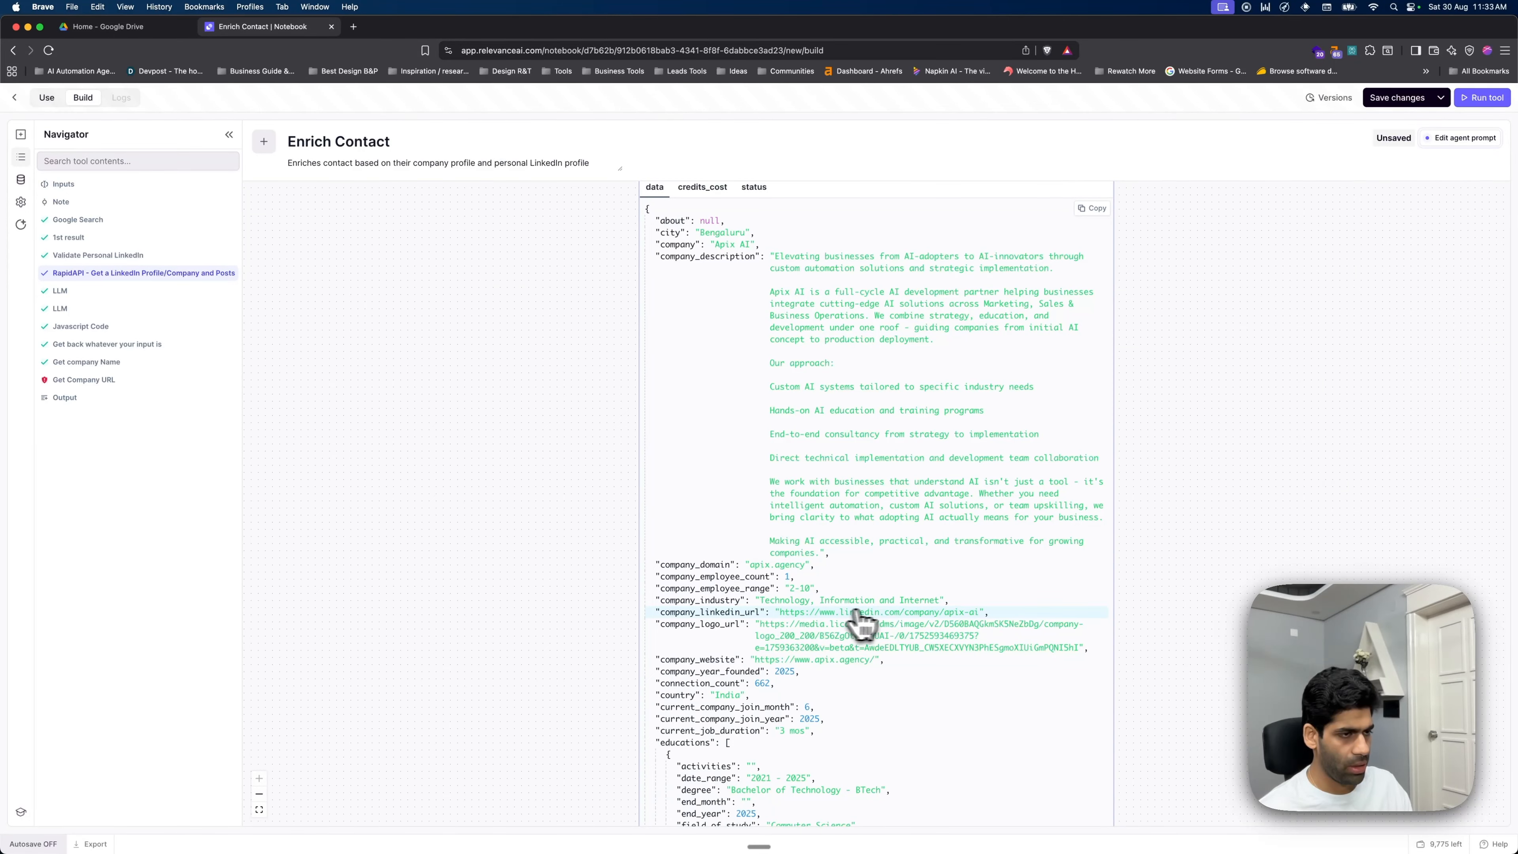
pyautogui.scroll(4, 849, 568)
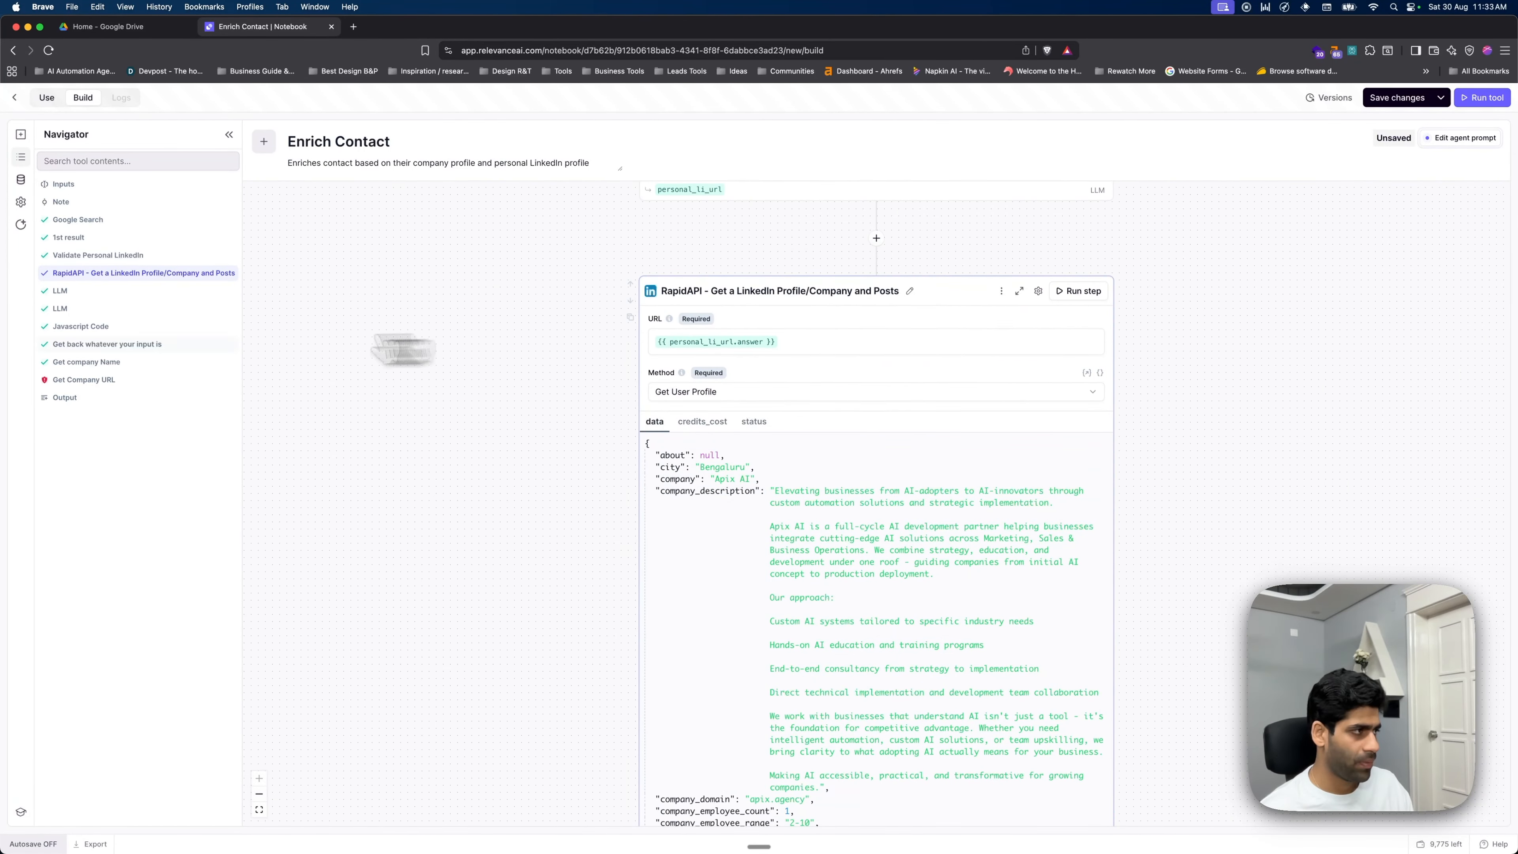
pyautogui.scroll(-10, 741, 607)
pyautogui.scroll(-10, 845, 617)
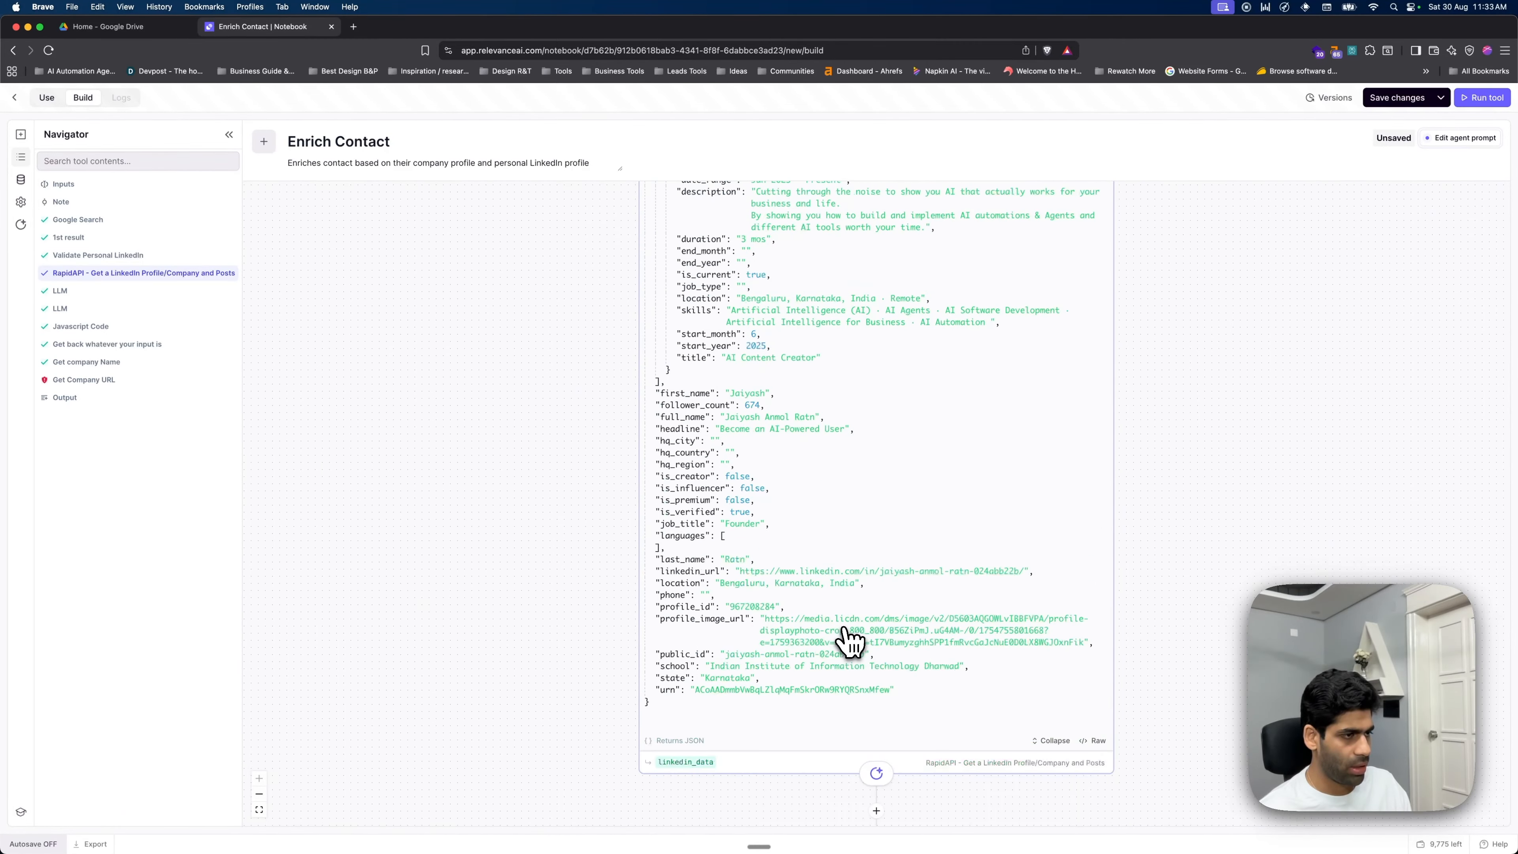
pyautogui.scroll(-15, 959, 651)
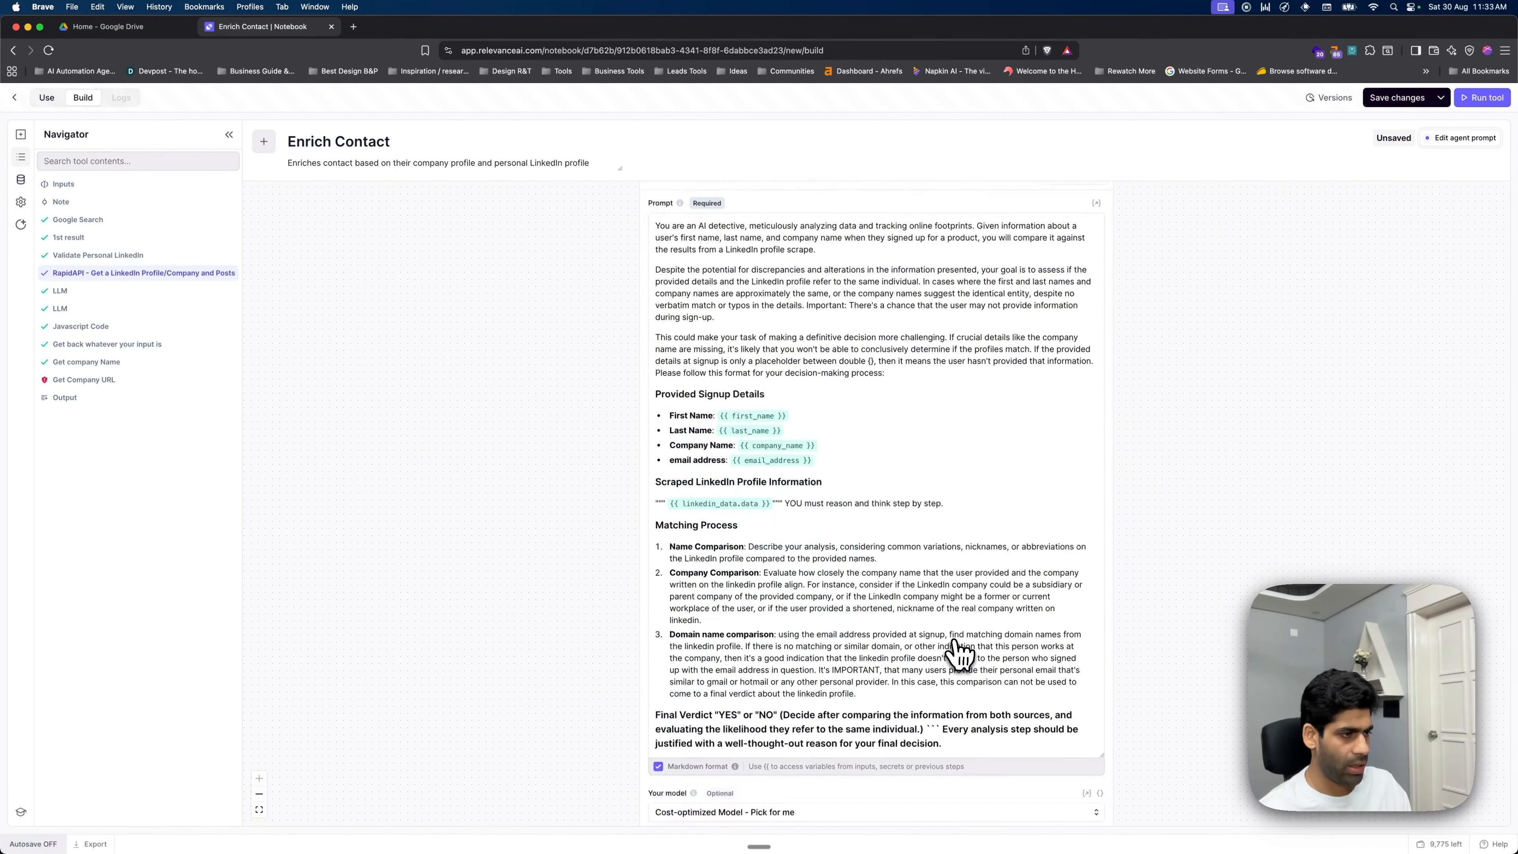
# - In the Get Company URL prompt, replace personal_linkedin.data with the linkedin_data.data variable
pyautogui.click(132, 381)
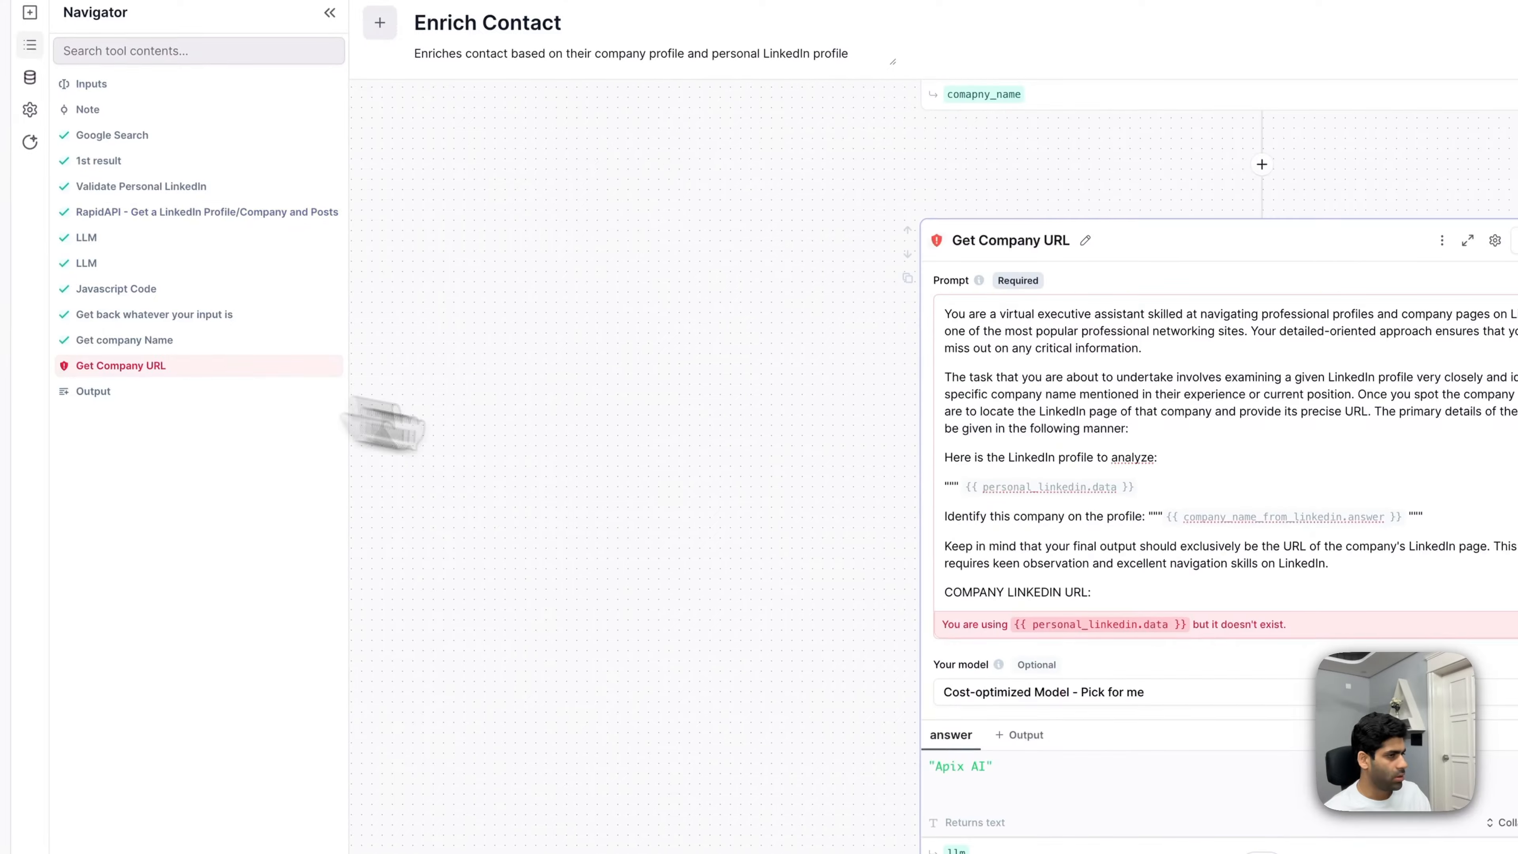
pyautogui.click(852, 413)
pyautogui.press('BackSpace')
pyautogui.write('{')
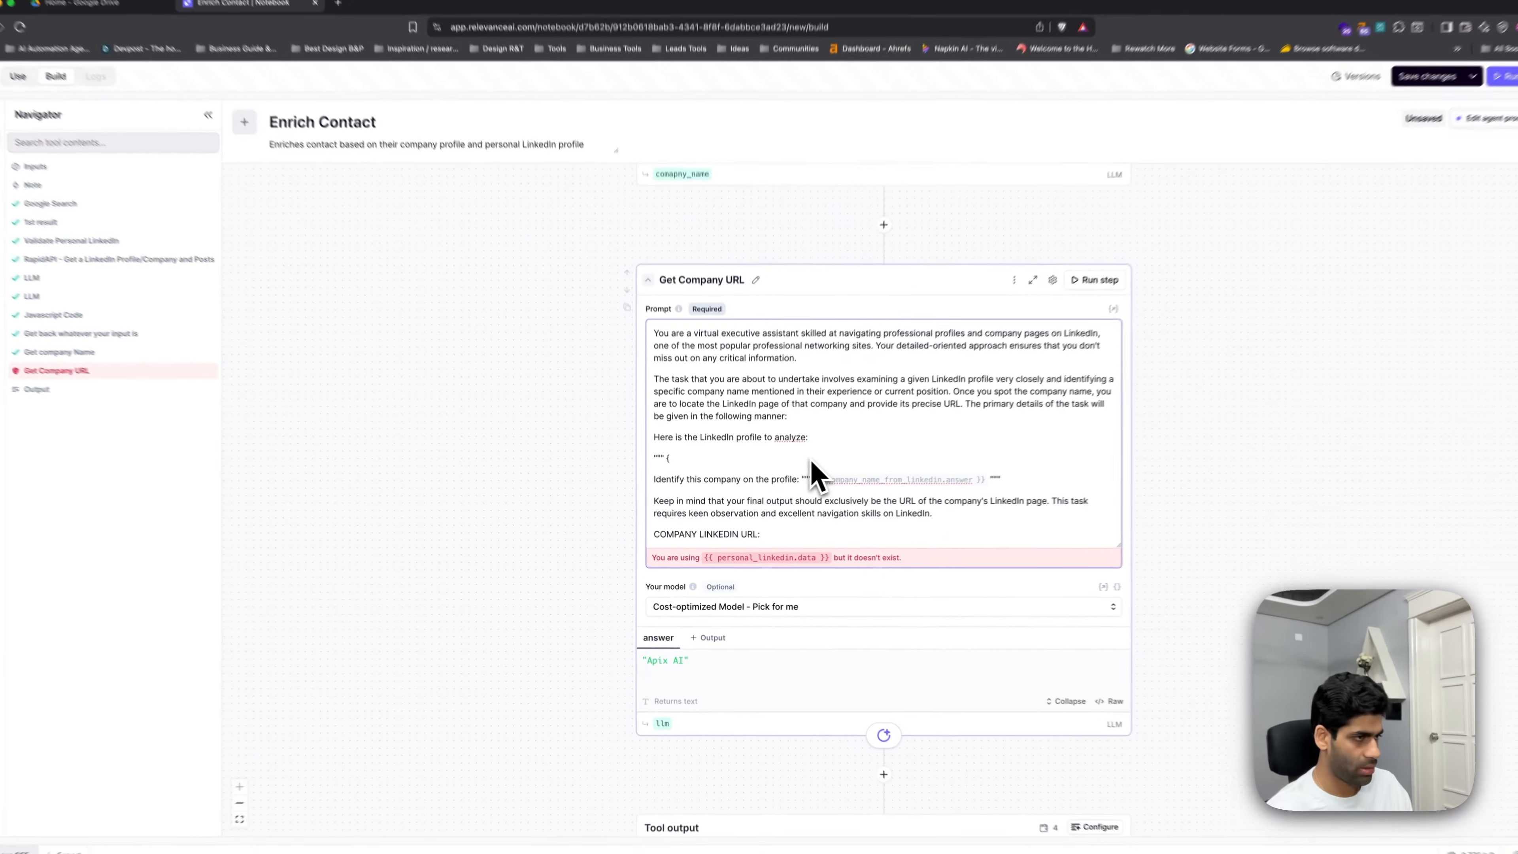
pyautogui.write('{')
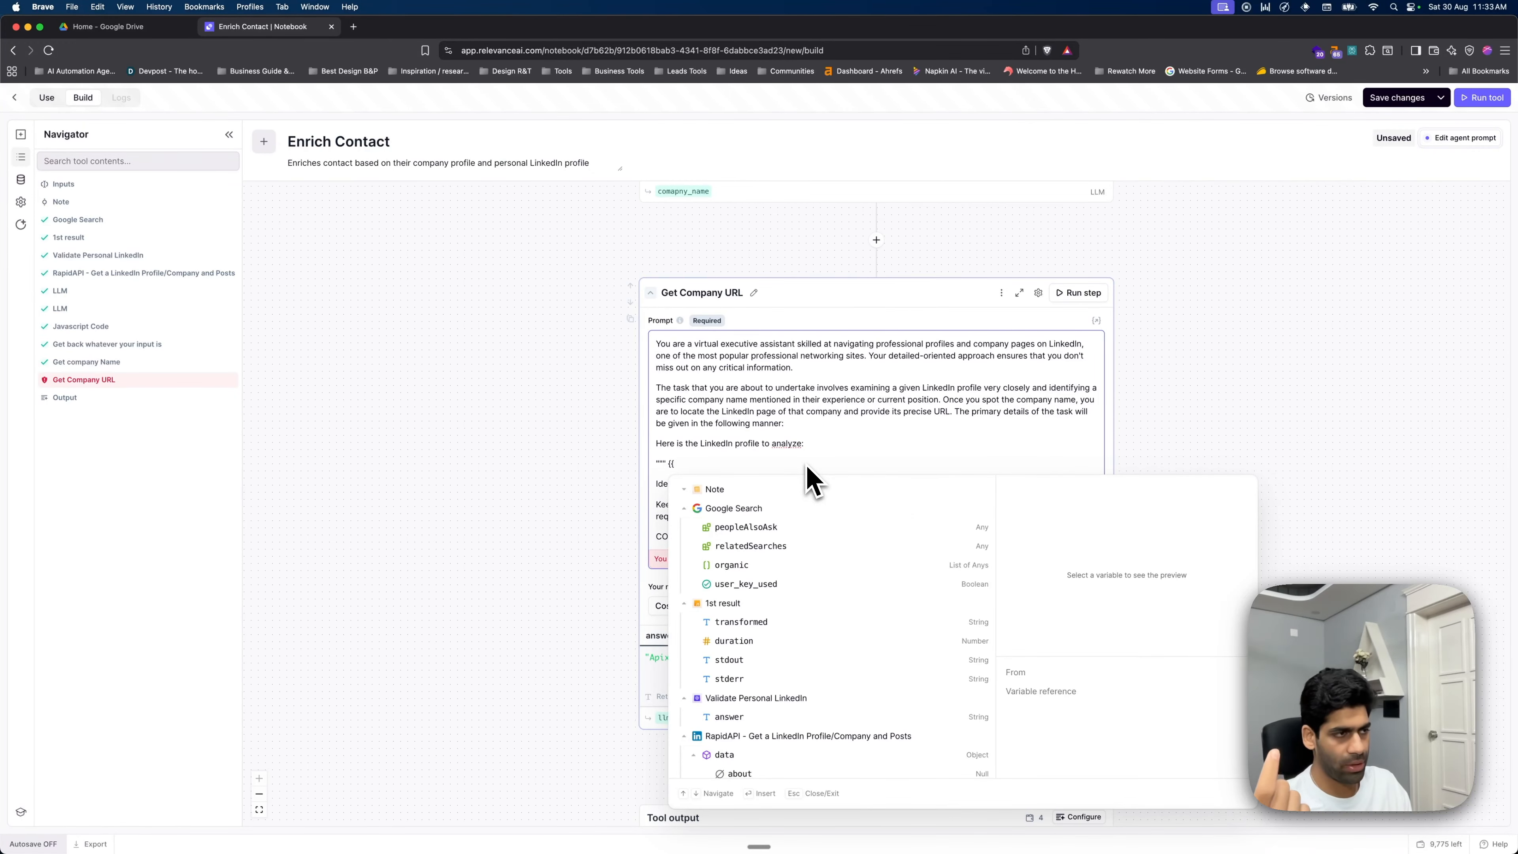
pyautogui.write('lined')
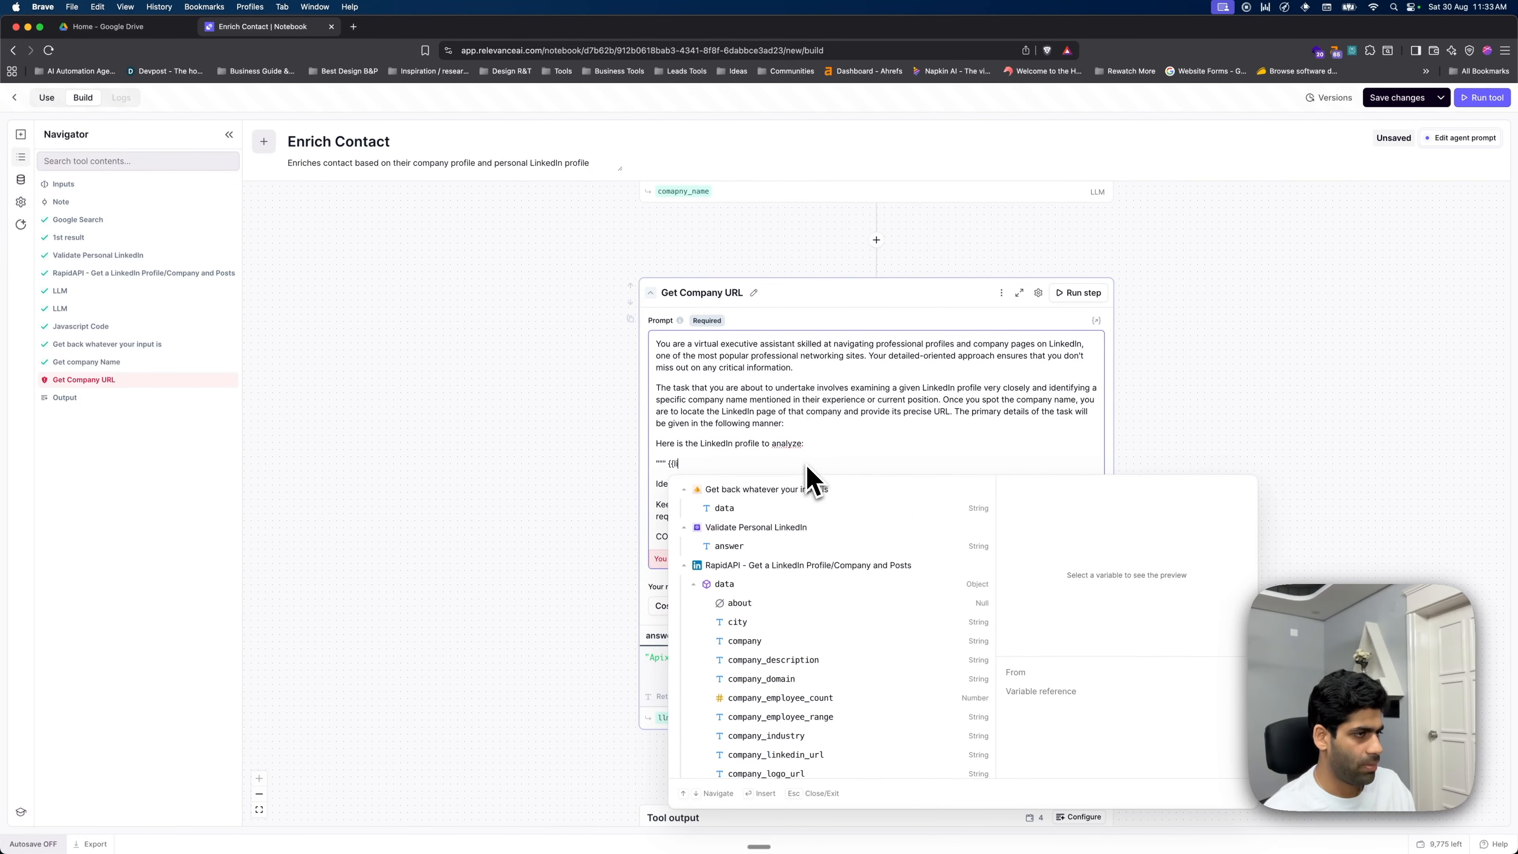
pyautogui.press('BackSpace')
pyautogui.press('BackSpace')
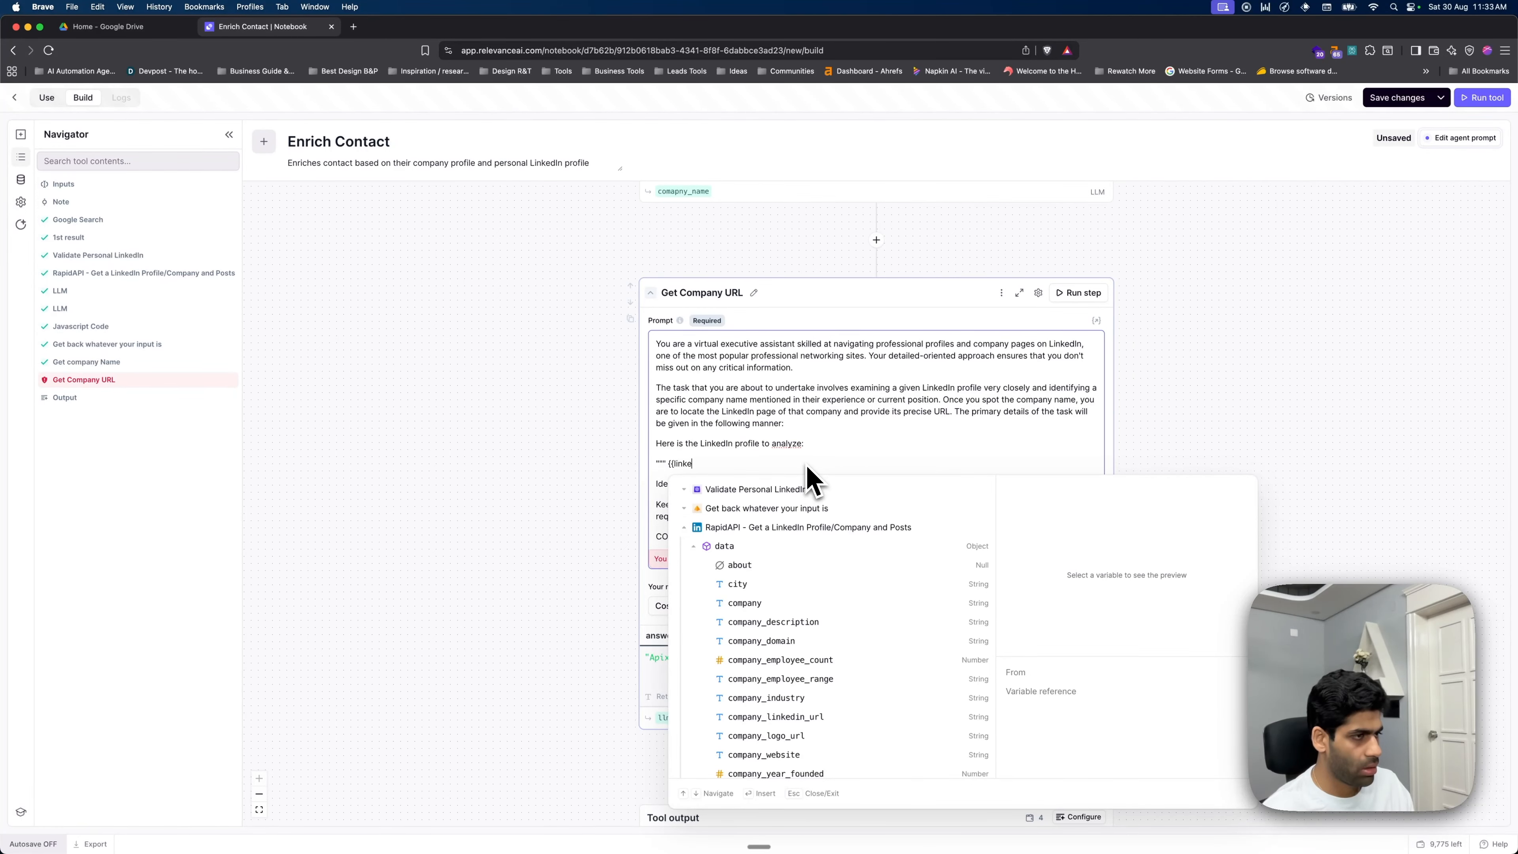
pyautogui.write('kedin_data')
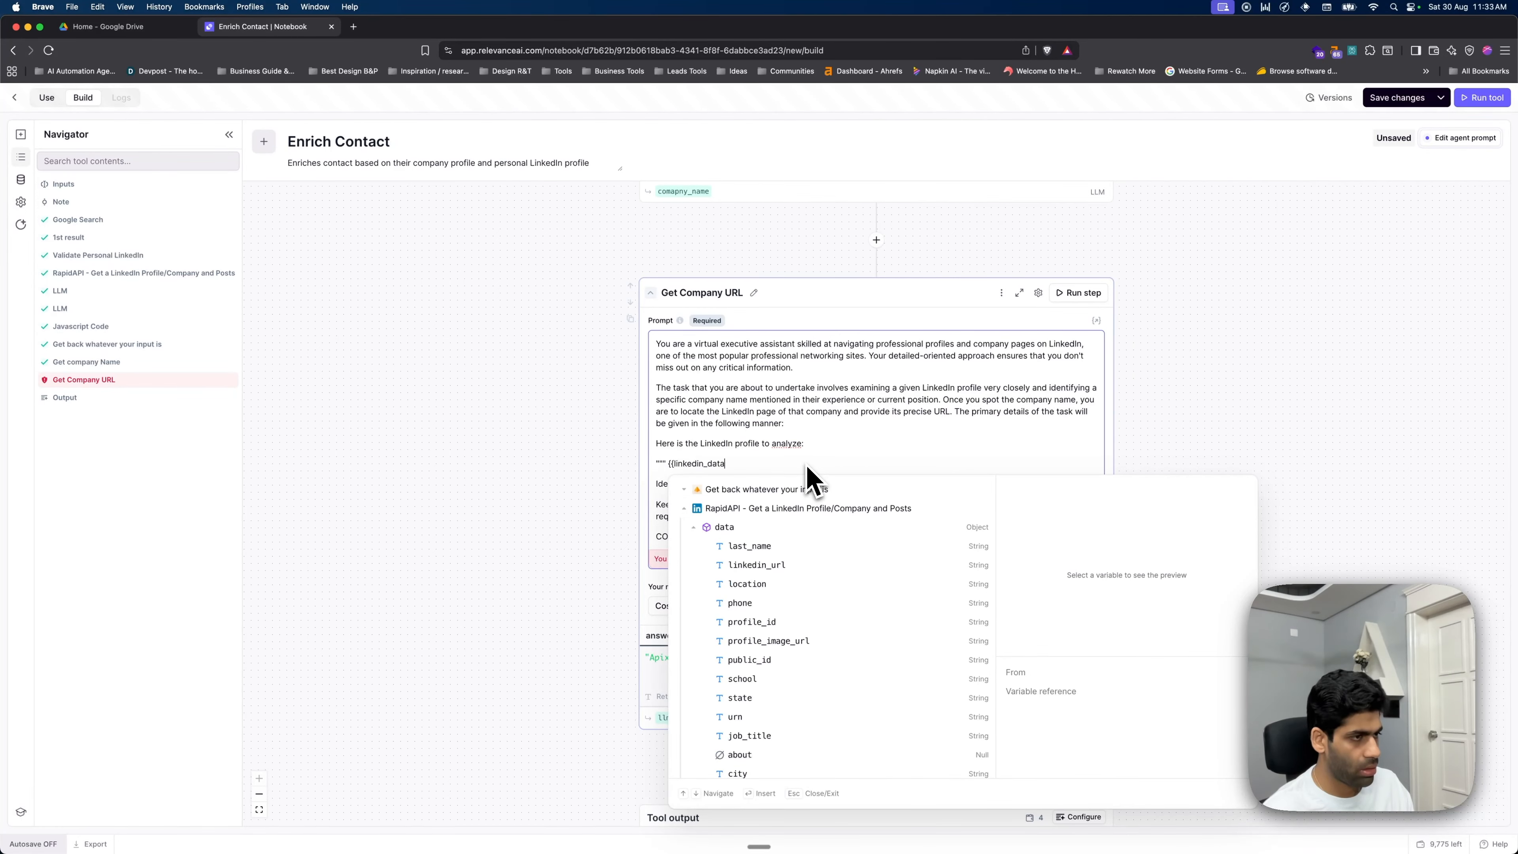
pyautogui.click(779, 532)
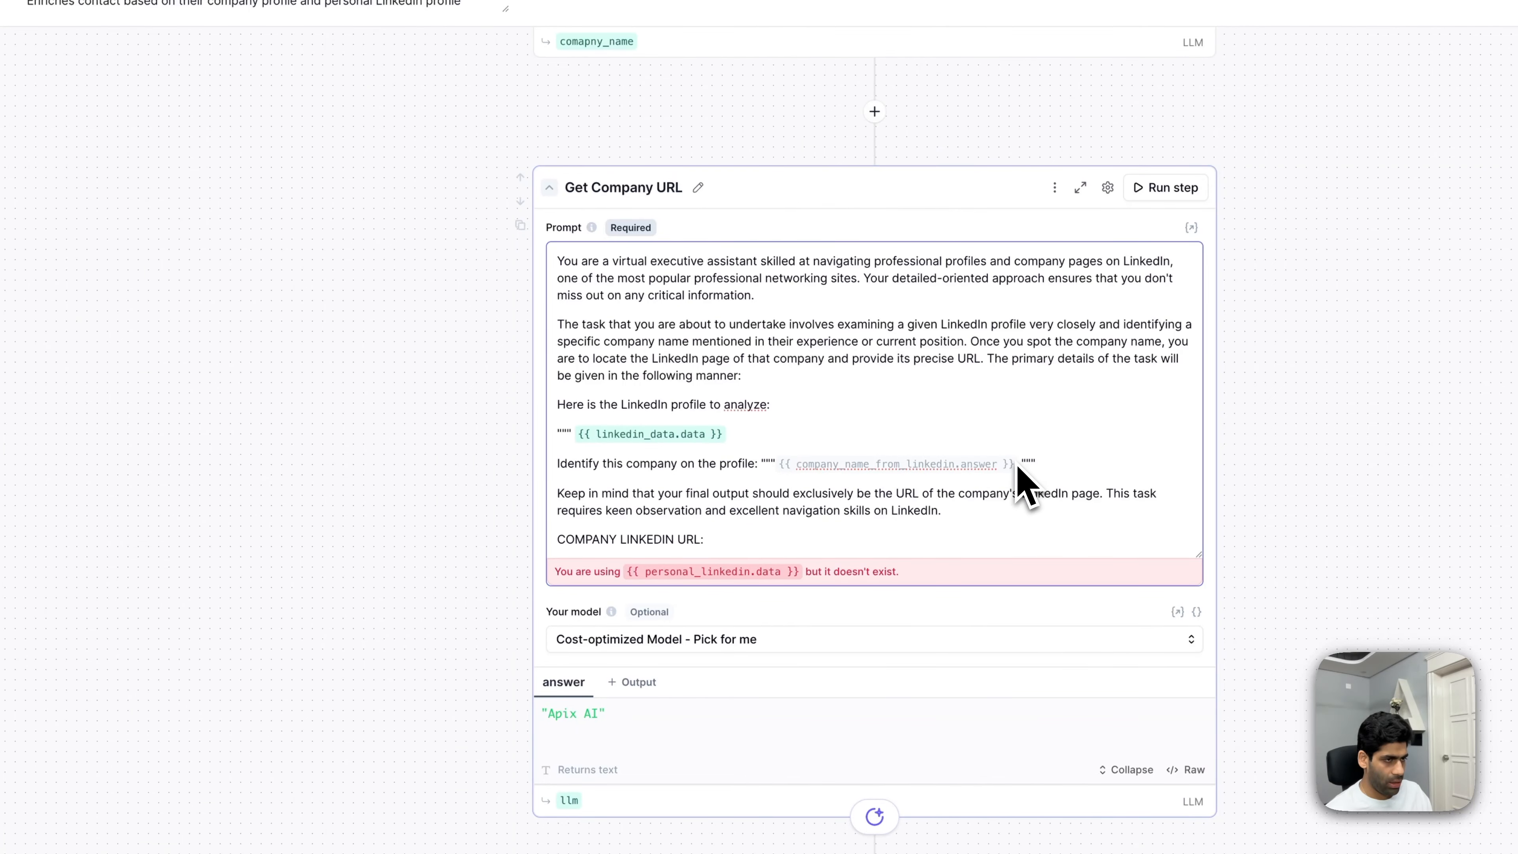
# - Replace company_name_from_linkedin.answer with company_name.answer and run the Get Company URL step
pyautogui.scroll(4, 915, 491)
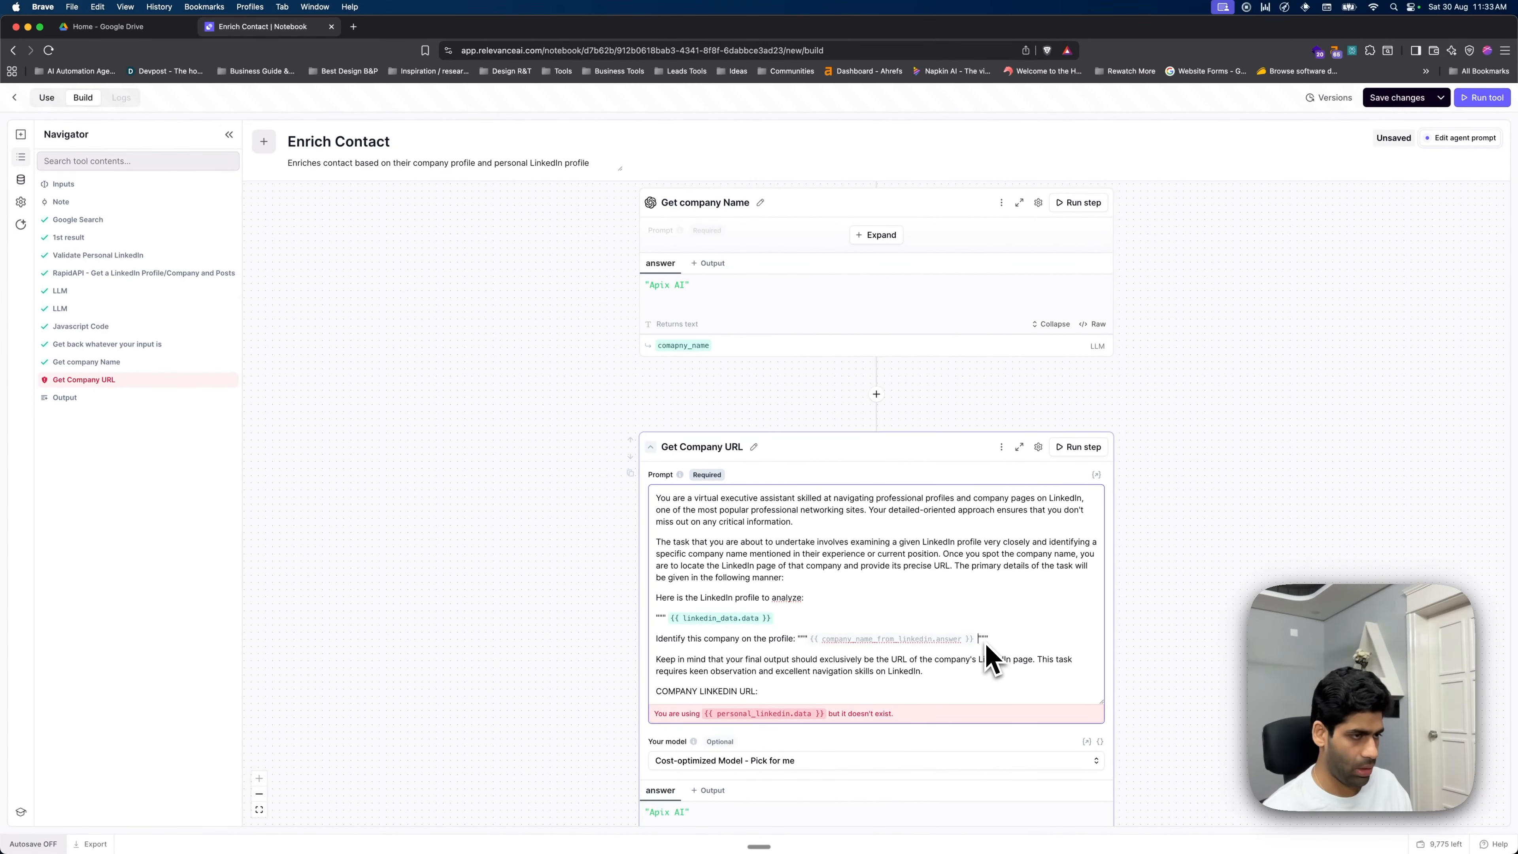
pyautogui.press('BackSpace')
pyautogui.write('{{')
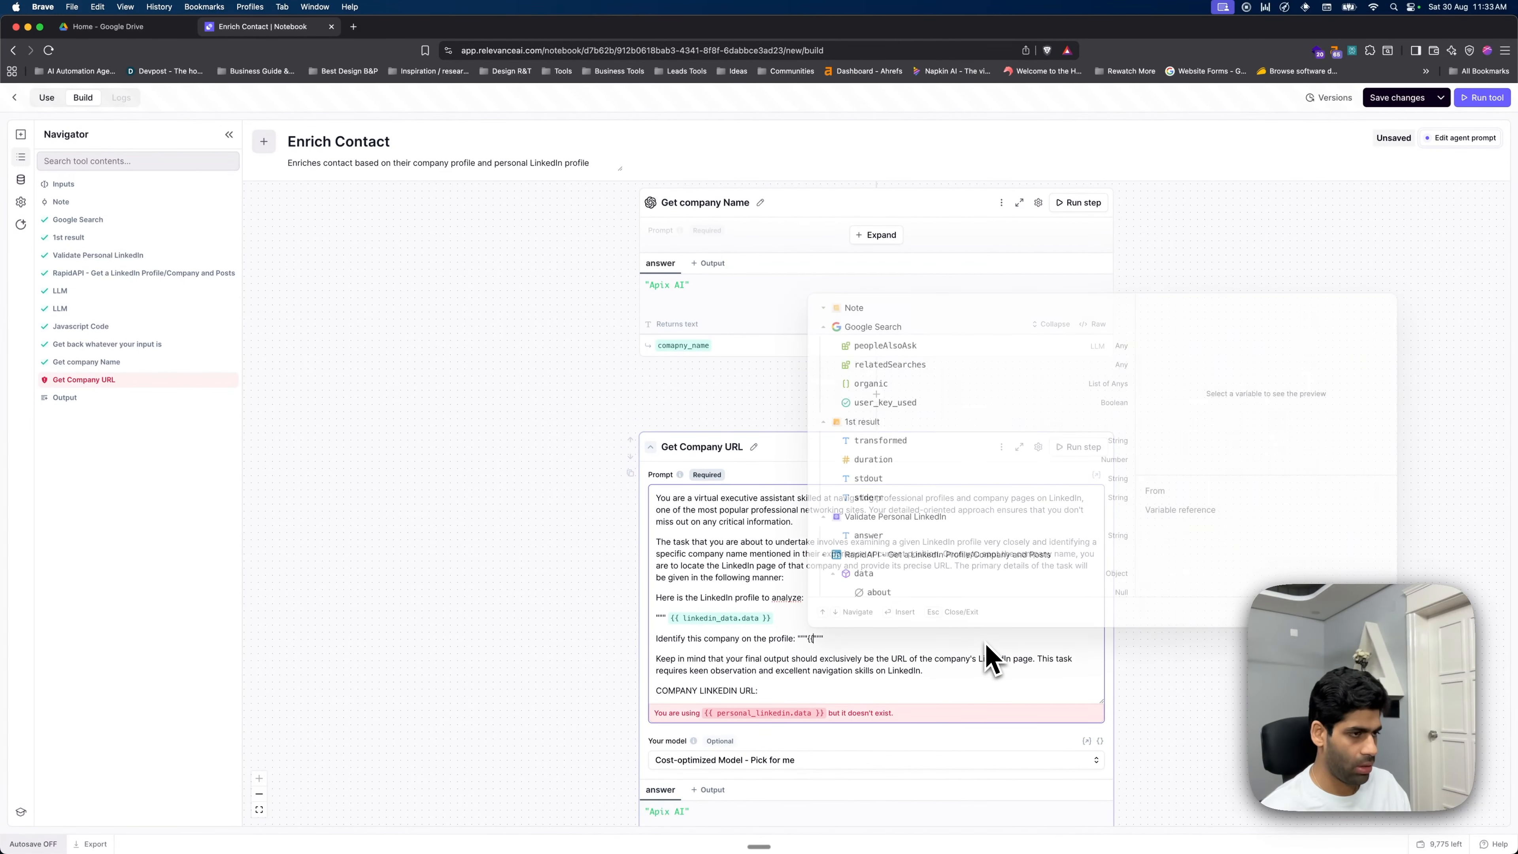
pyautogui.write('compan')
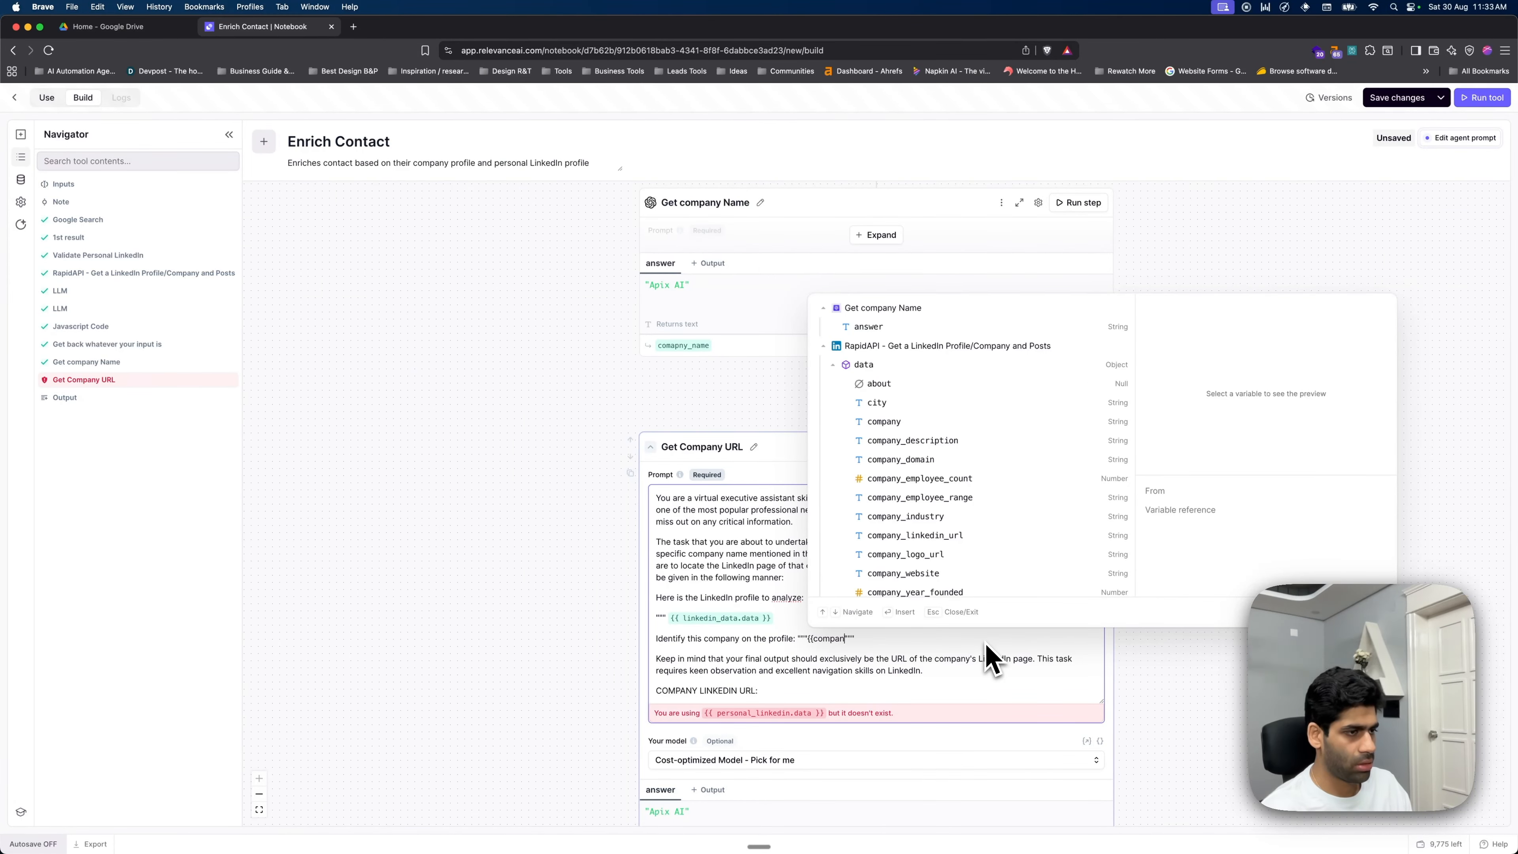
pyautogui.press('Down')
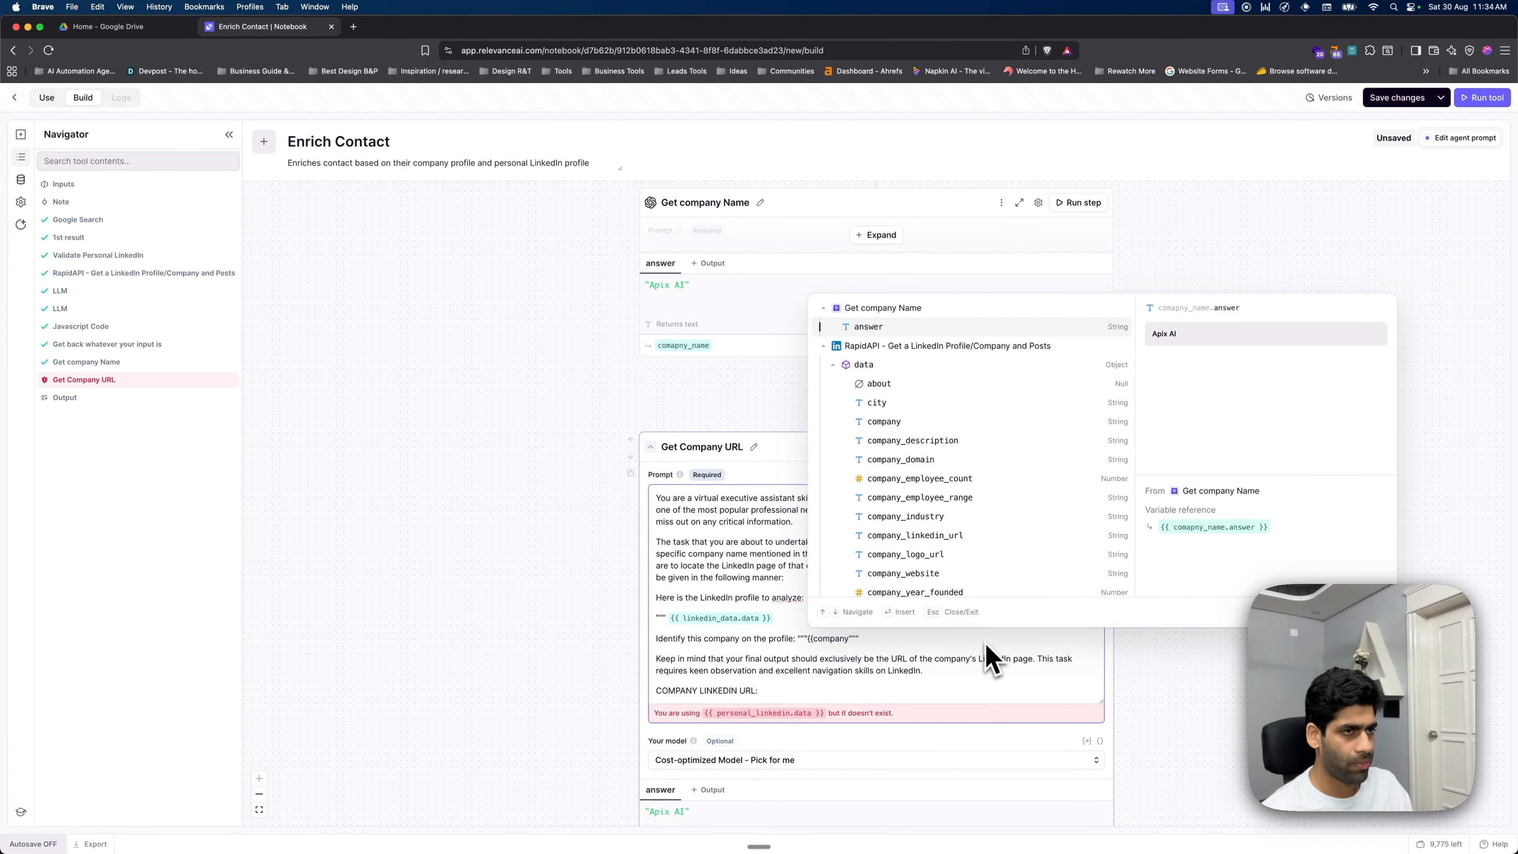
pyautogui.press('Return')
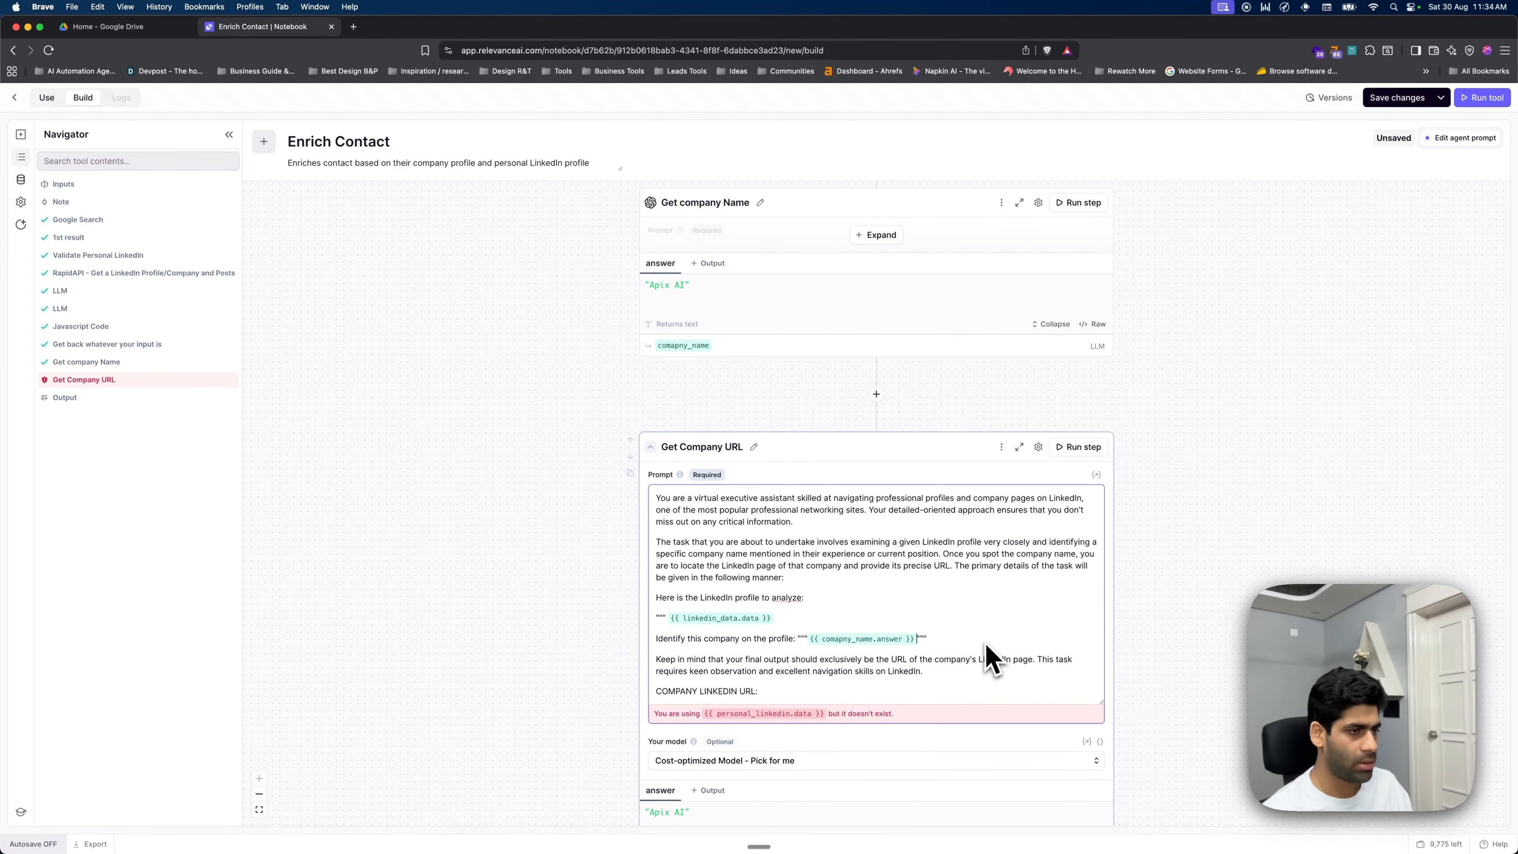
pyautogui.click(1073, 447)
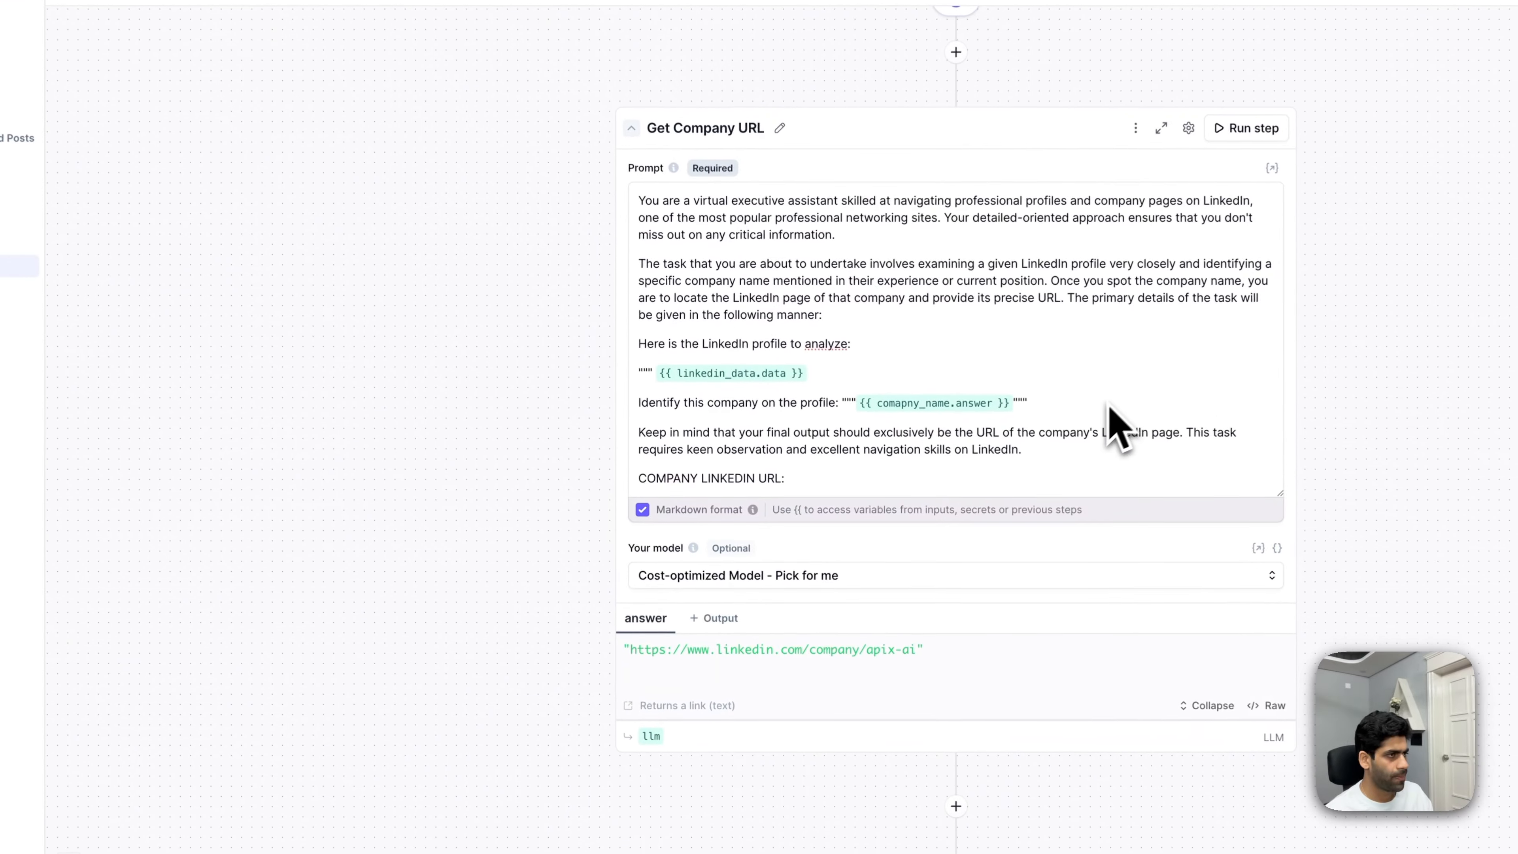
# - Bring the Get Company URL step into view and start adding a new step below it
pyautogui.scroll(-1, 1121, 359)
pyautogui.click(156, 378)
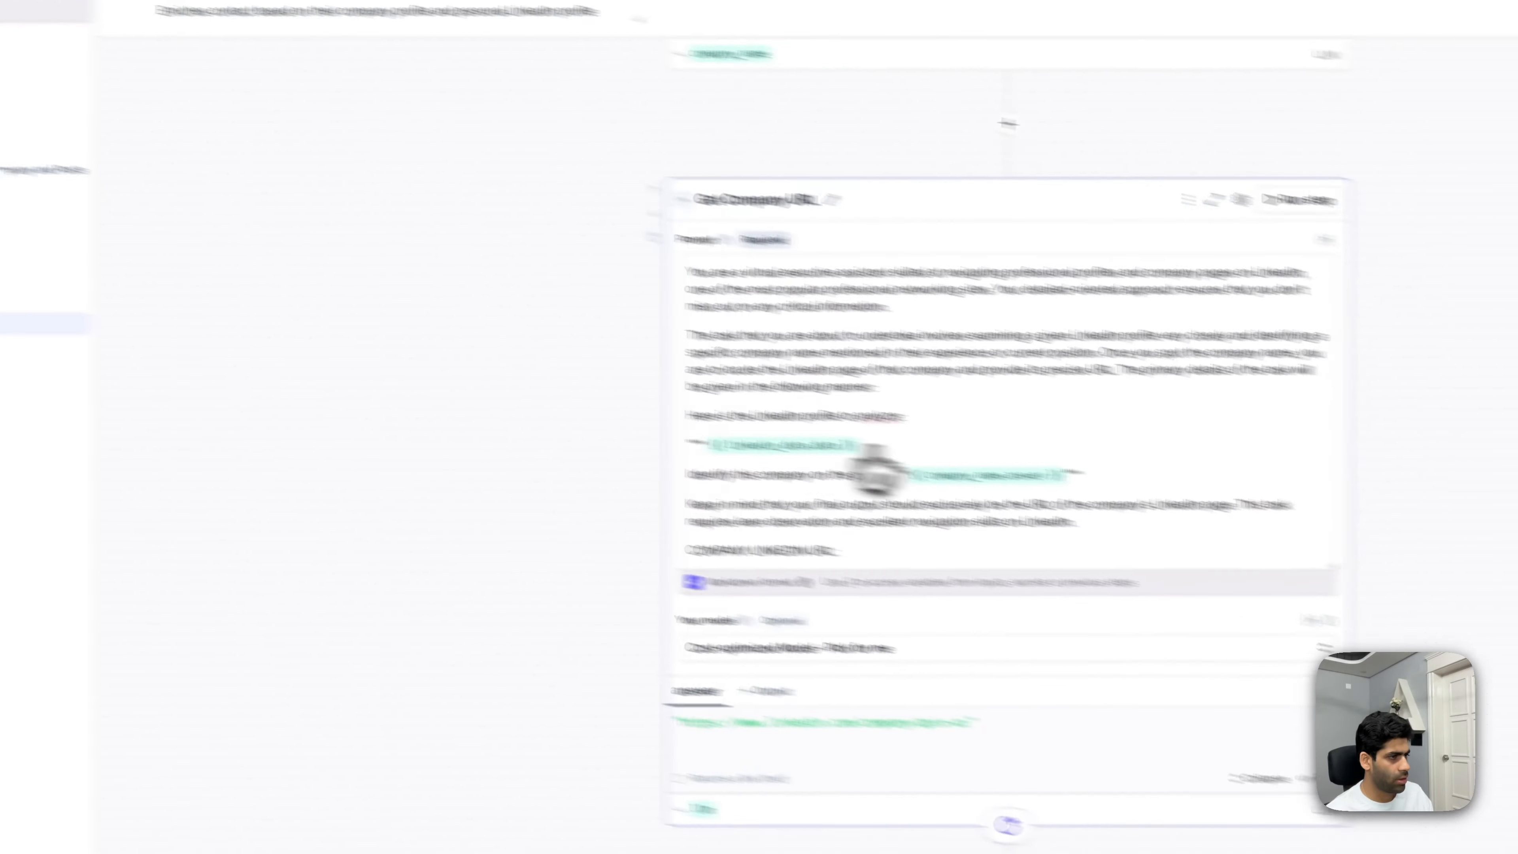
pyautogui.scroll(-2, 935, 317)
pyautogui.click(890, 678)
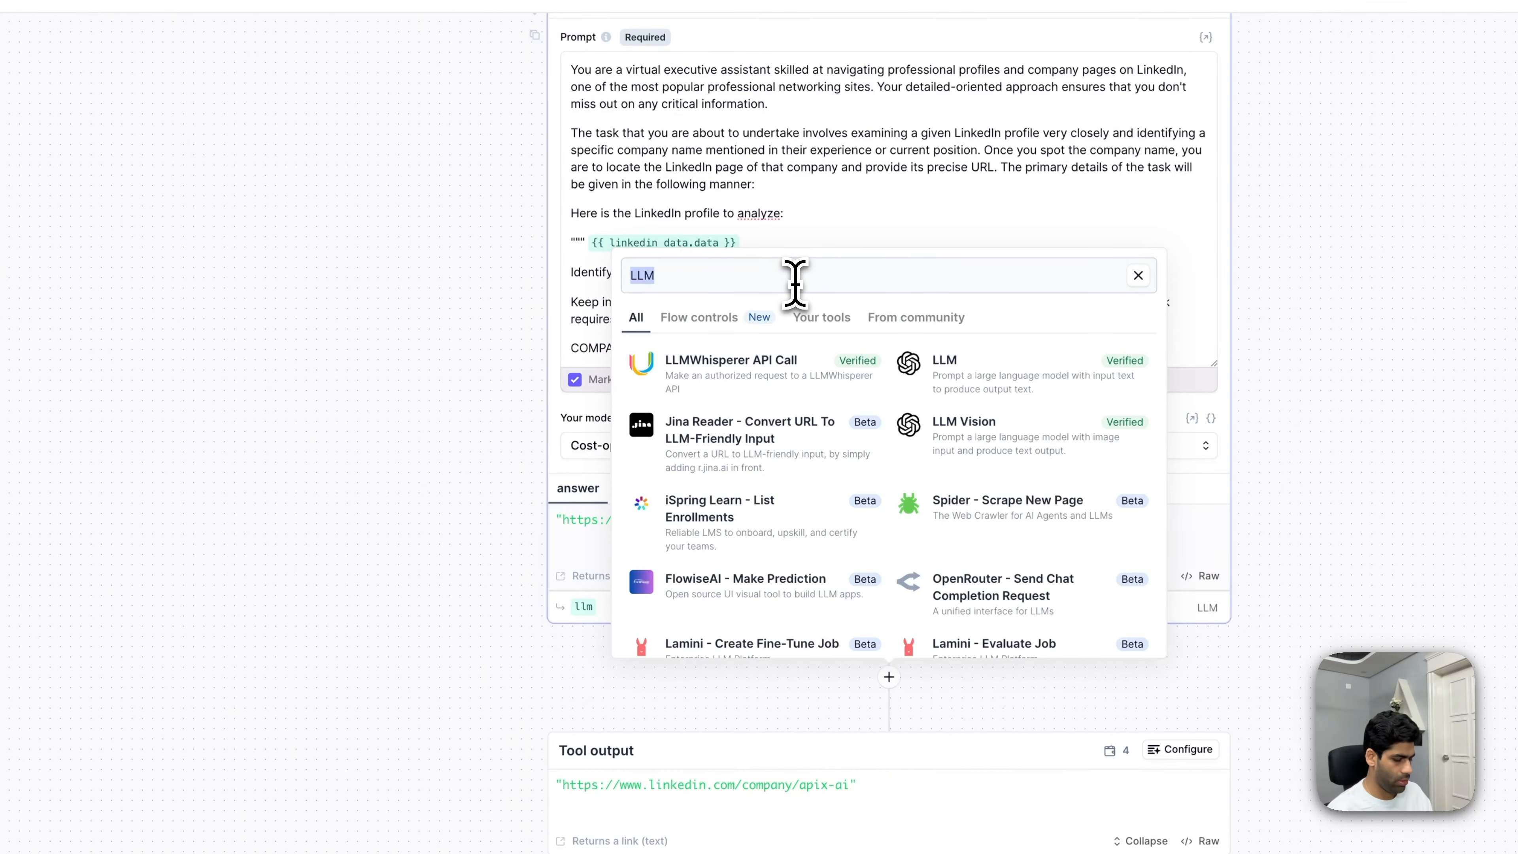
# - Search 'LinkedIn', add the RapidAPI 'Get a LinkedIn Profile/Company and Posts' step, and begin renaming the output
pyautogui.write('LinkedIN')
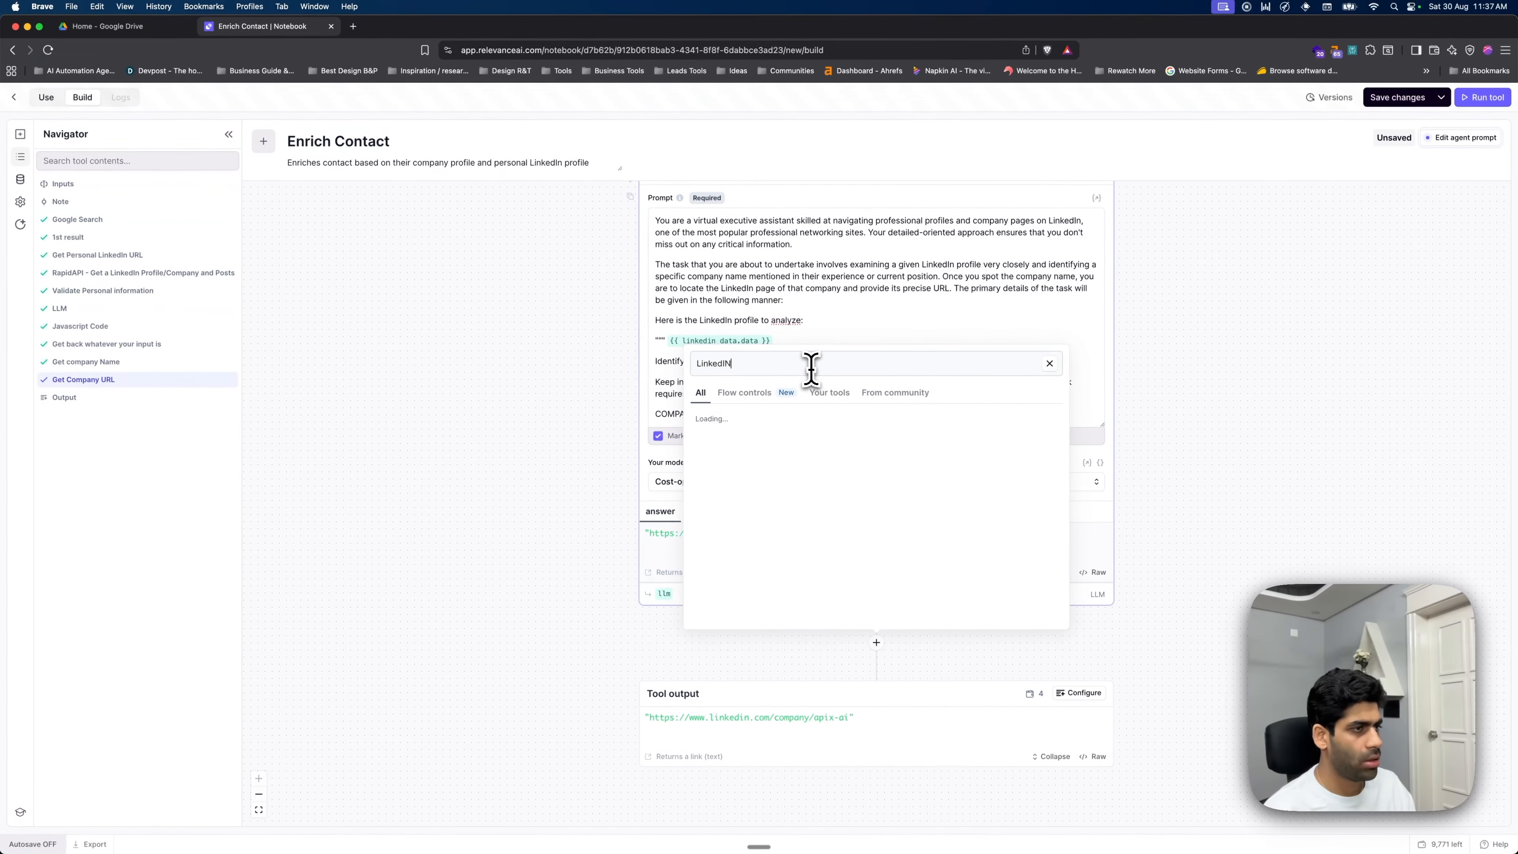
pyautogui.press('BackSpace')
pyautogui.write('n')
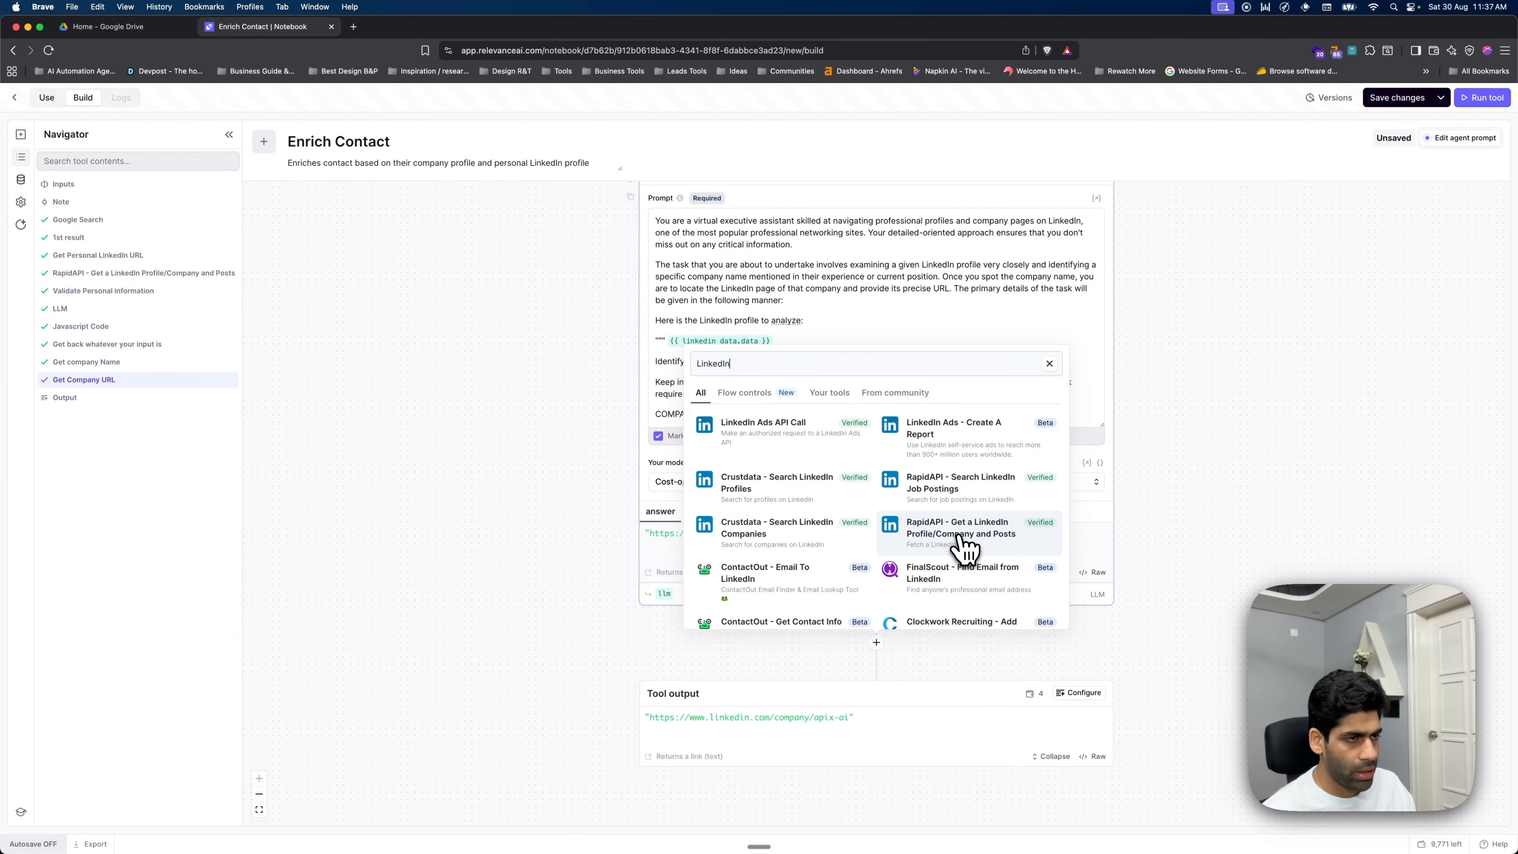
pyautogui.click(931, 547)
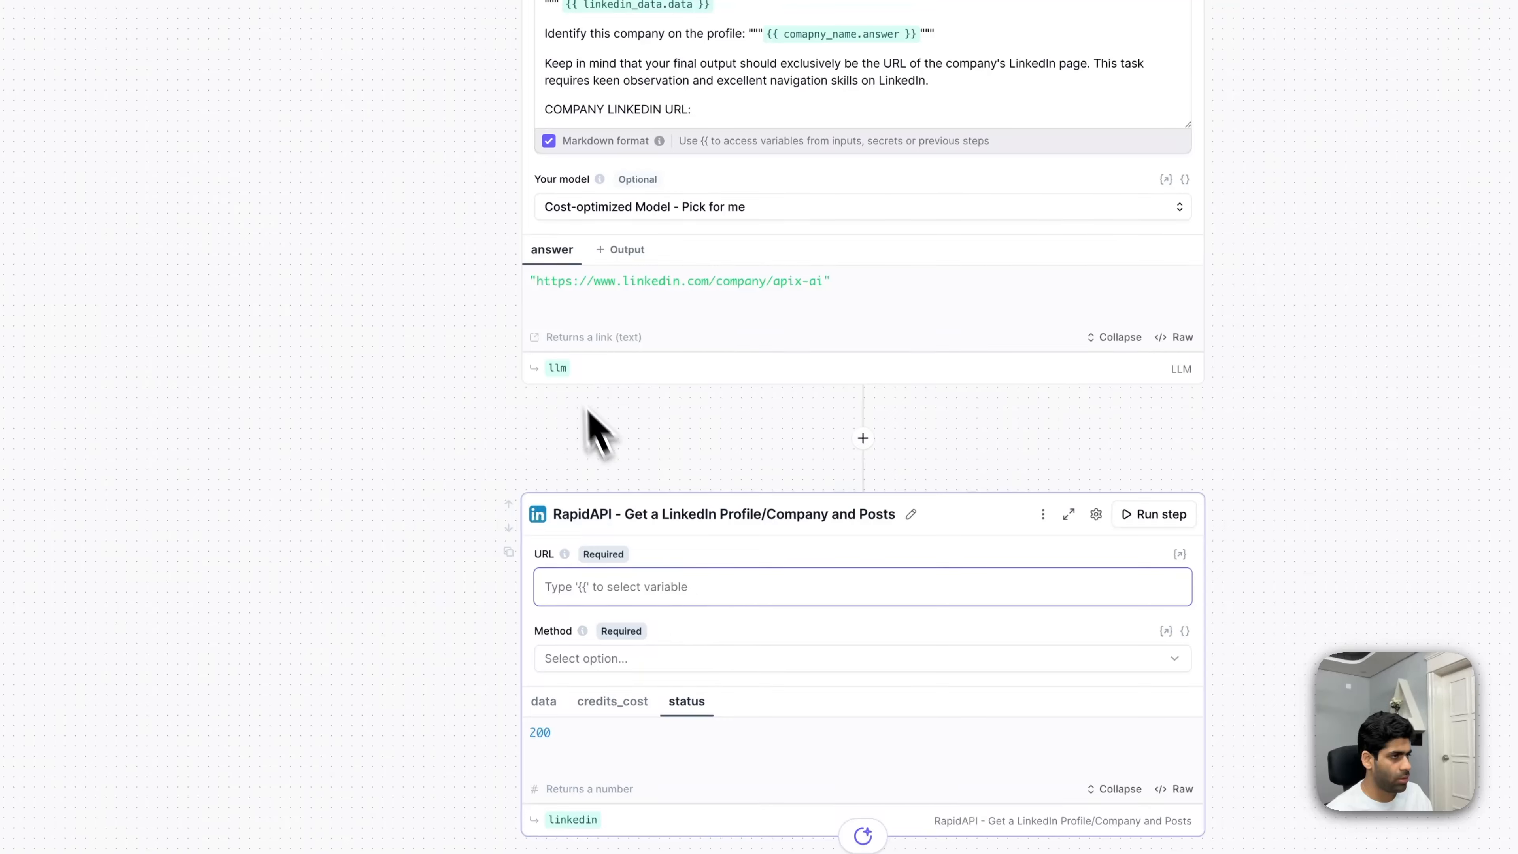
pyautogui.moveTo(560, 368)
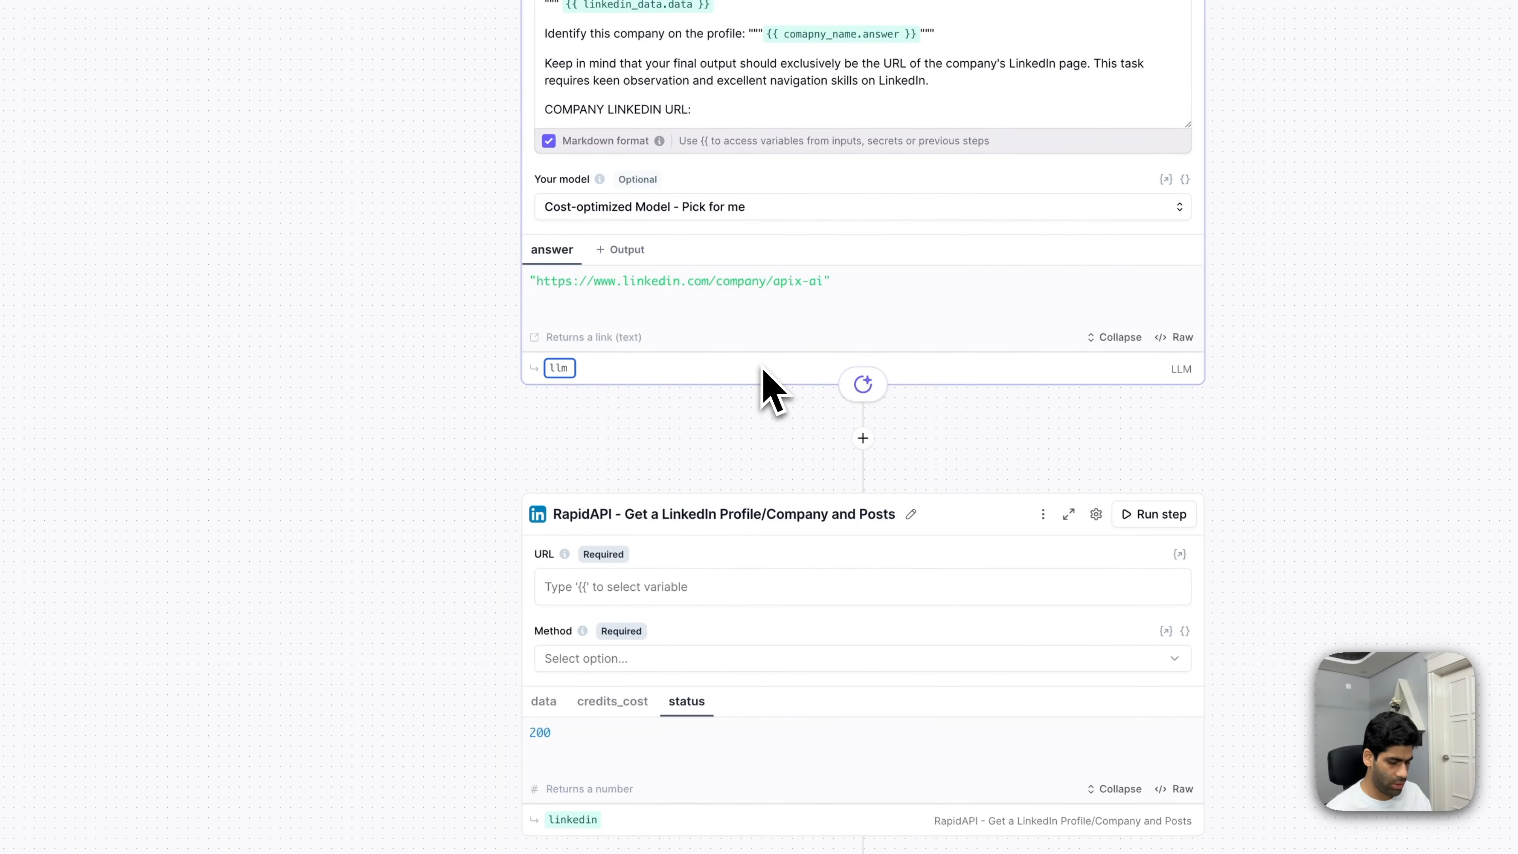
pyautogui.write('coma')
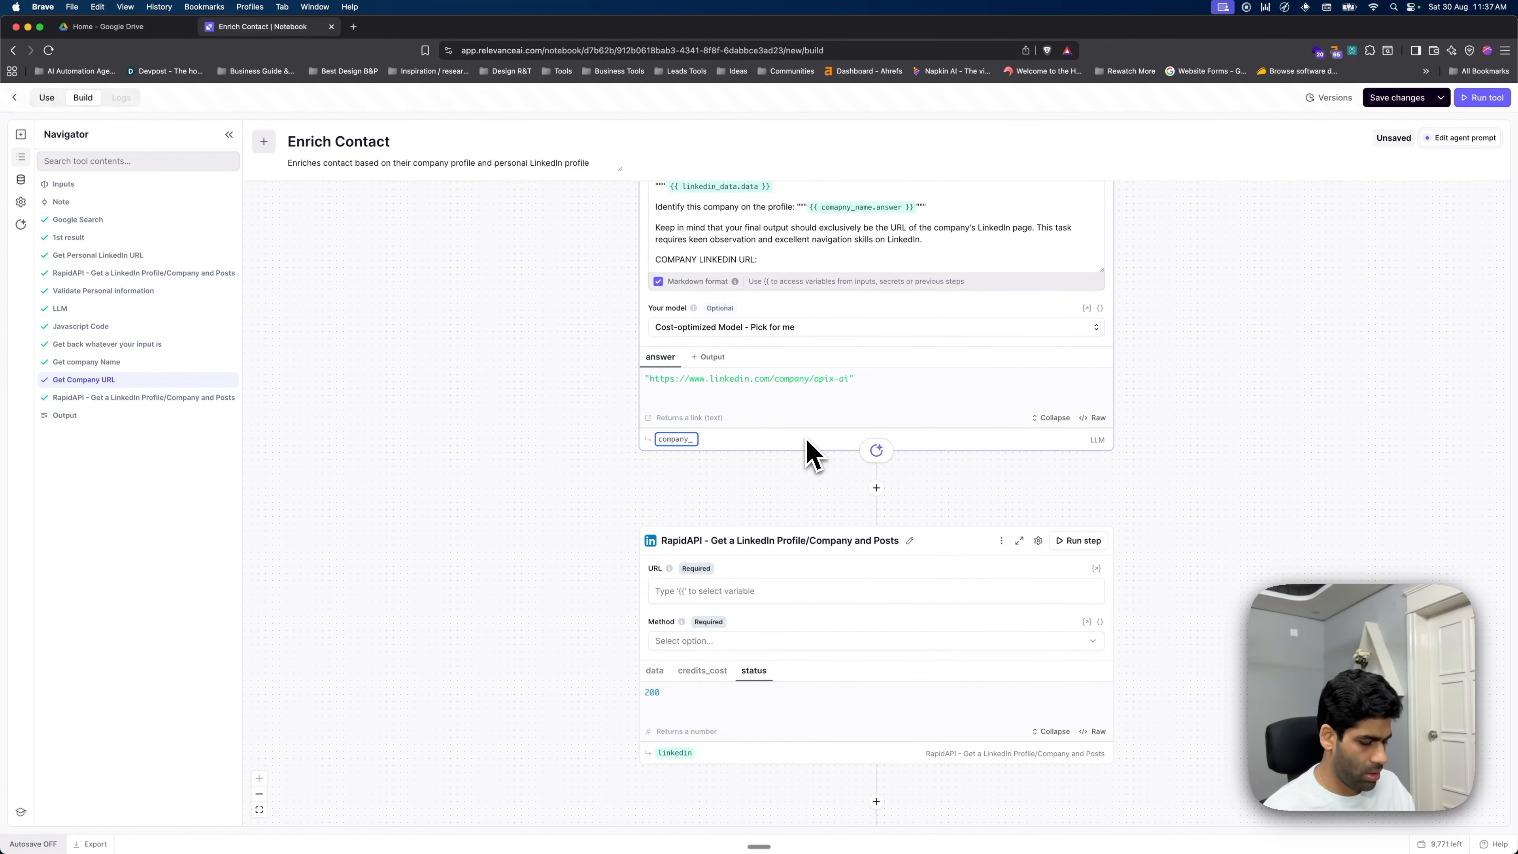
# - Name the Get Company URL output company_url
pyautogui.click(805, 479)
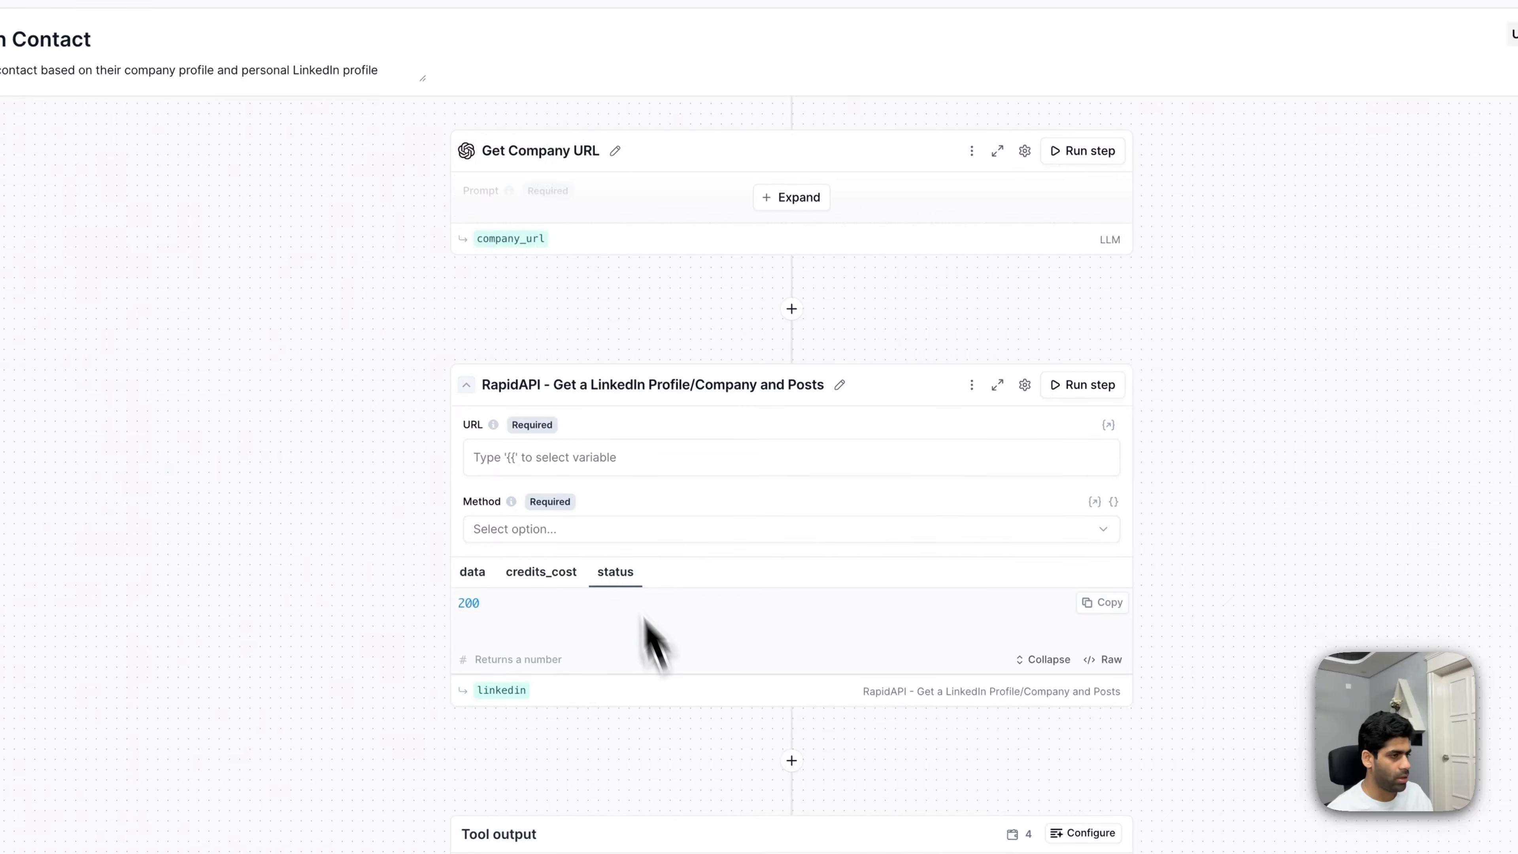
pyautogui.click(601, 466)
pyautogui.press('Escape')
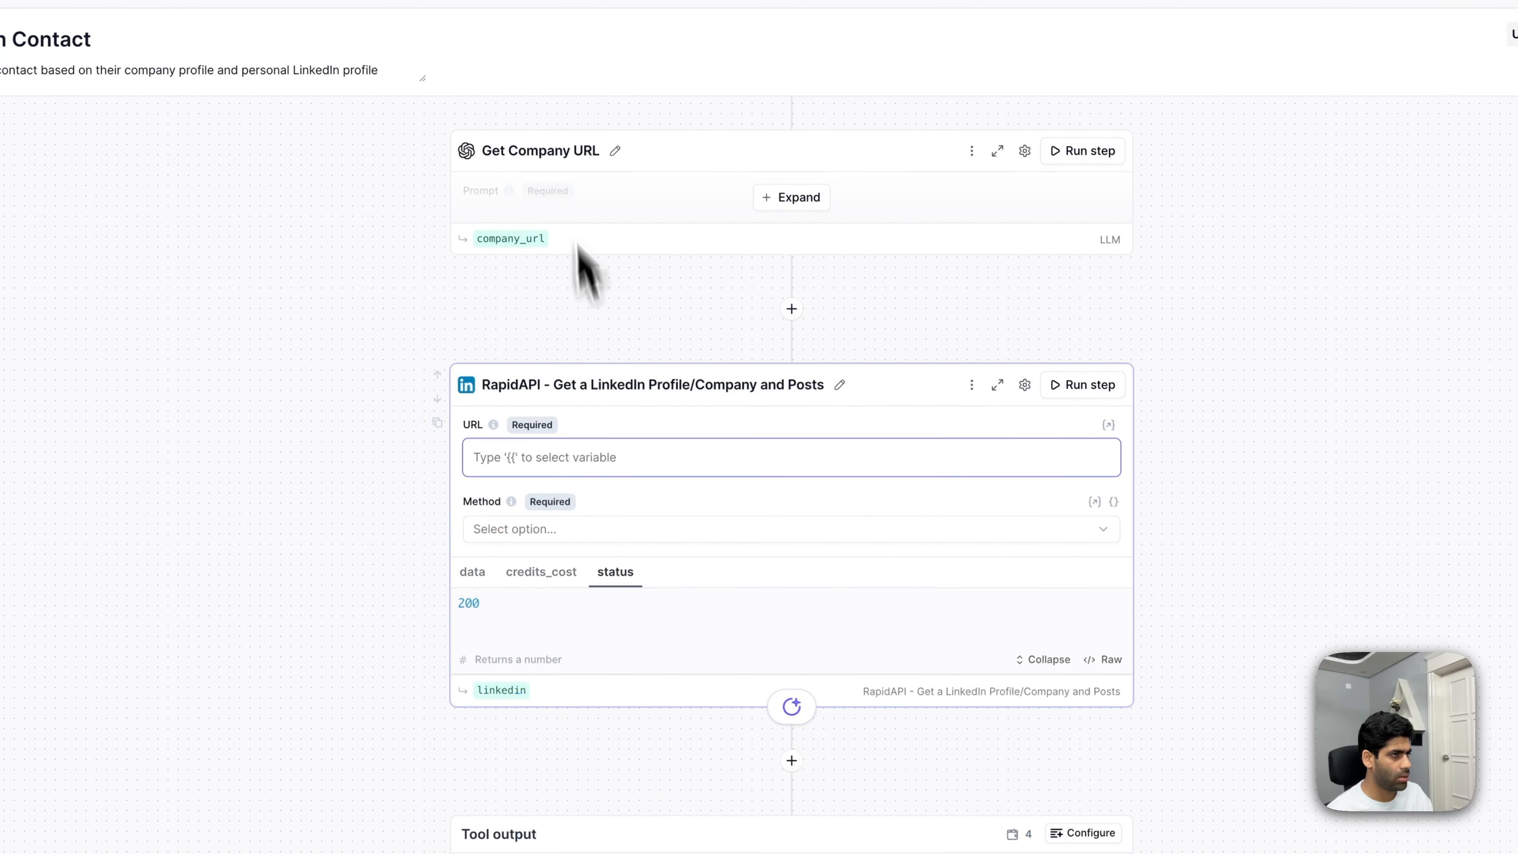
# - Switch Get Company URL to GPT 5 mini (latest) and rerun it, returning the company LinkedIn URL
pyautogui.click(768, 199)
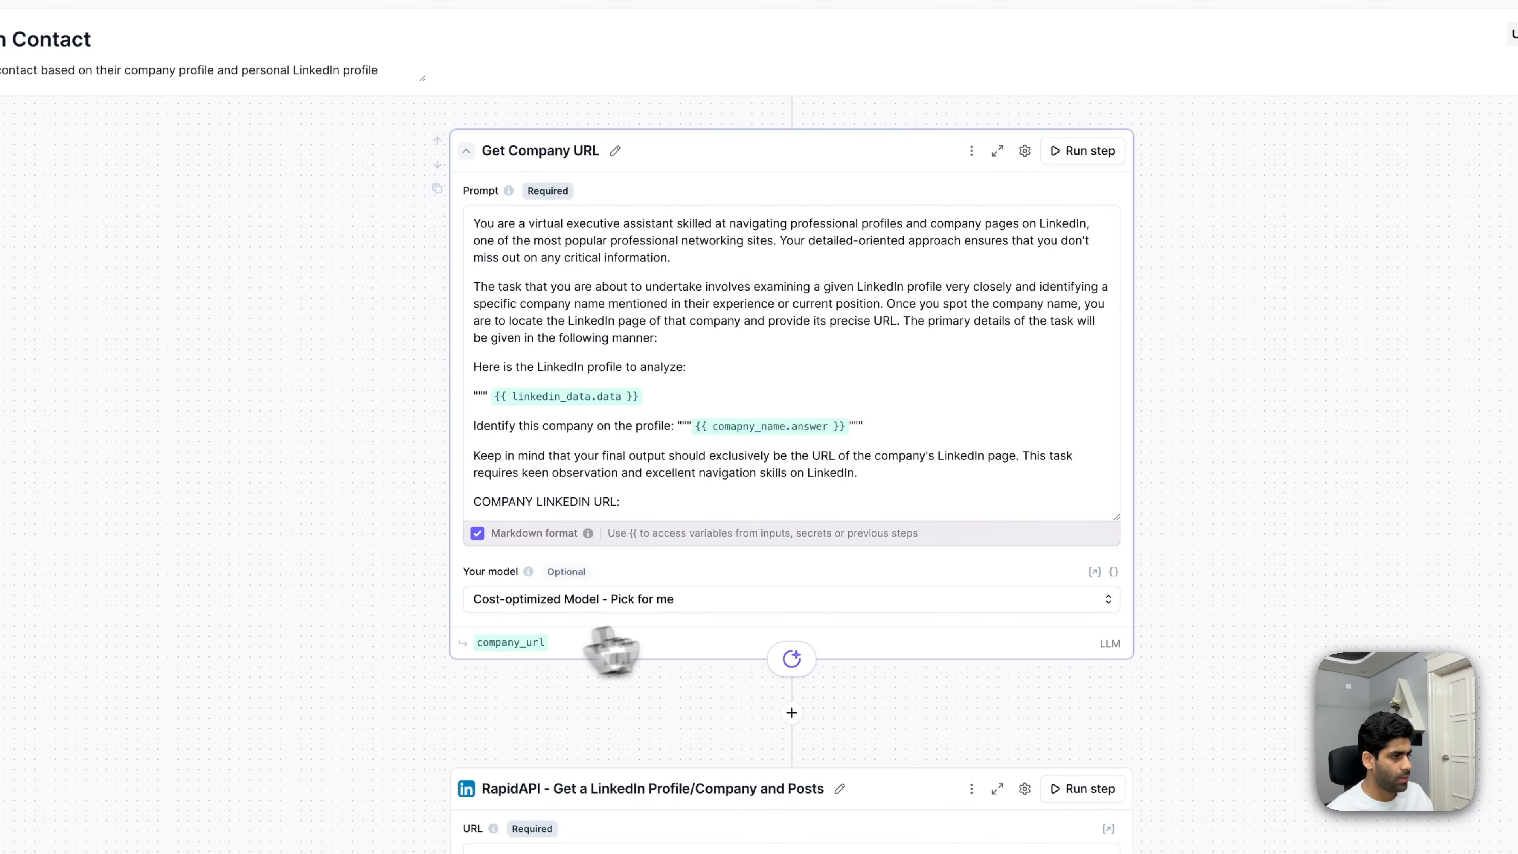
pyautogui.click(726, 603)
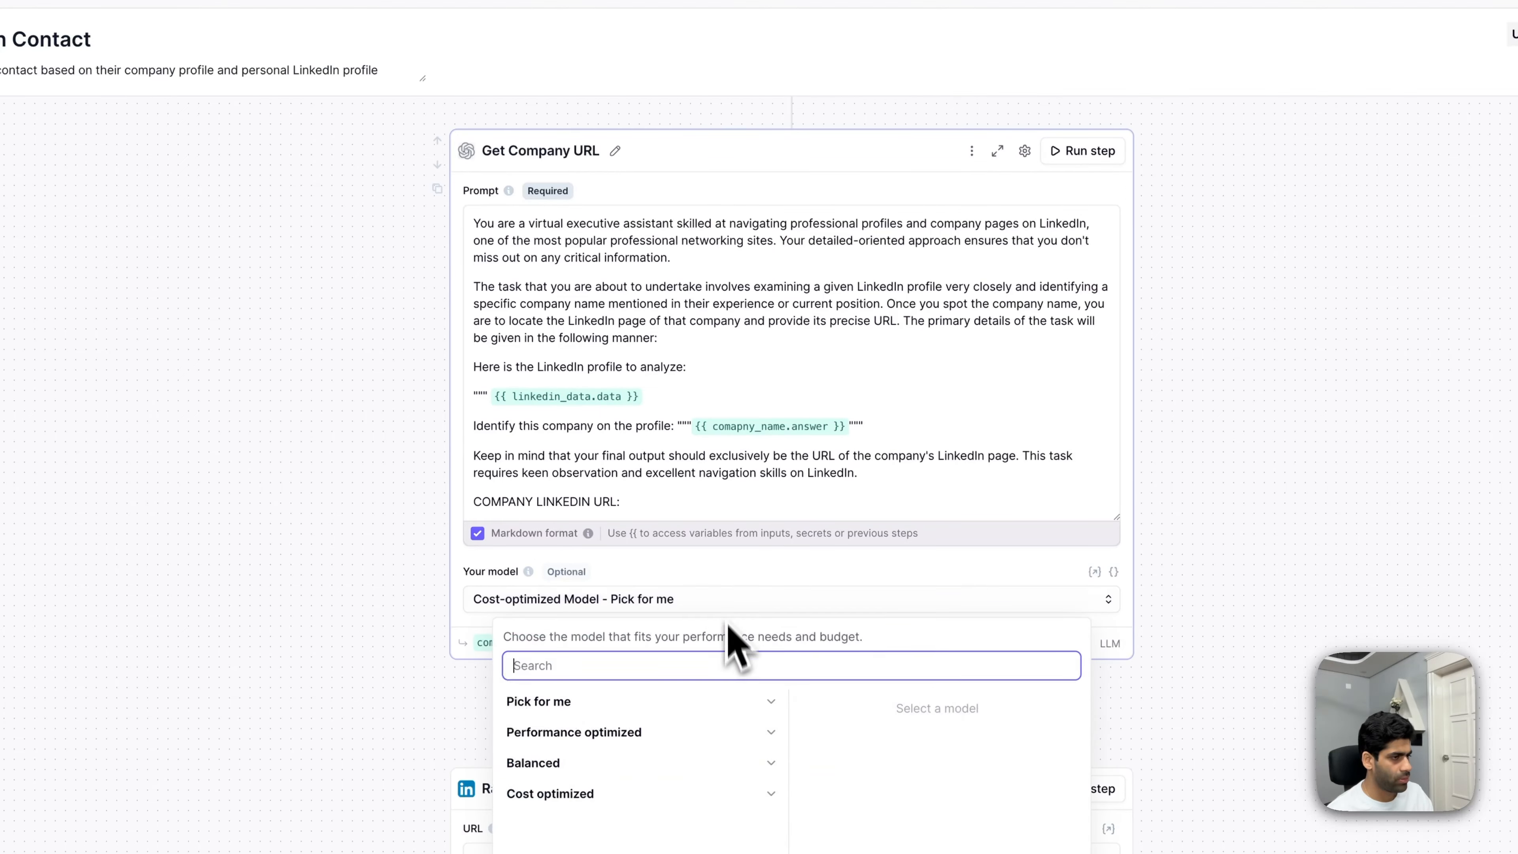
pyautogui.click(705, 722)
pyautogui.click(683, 742)
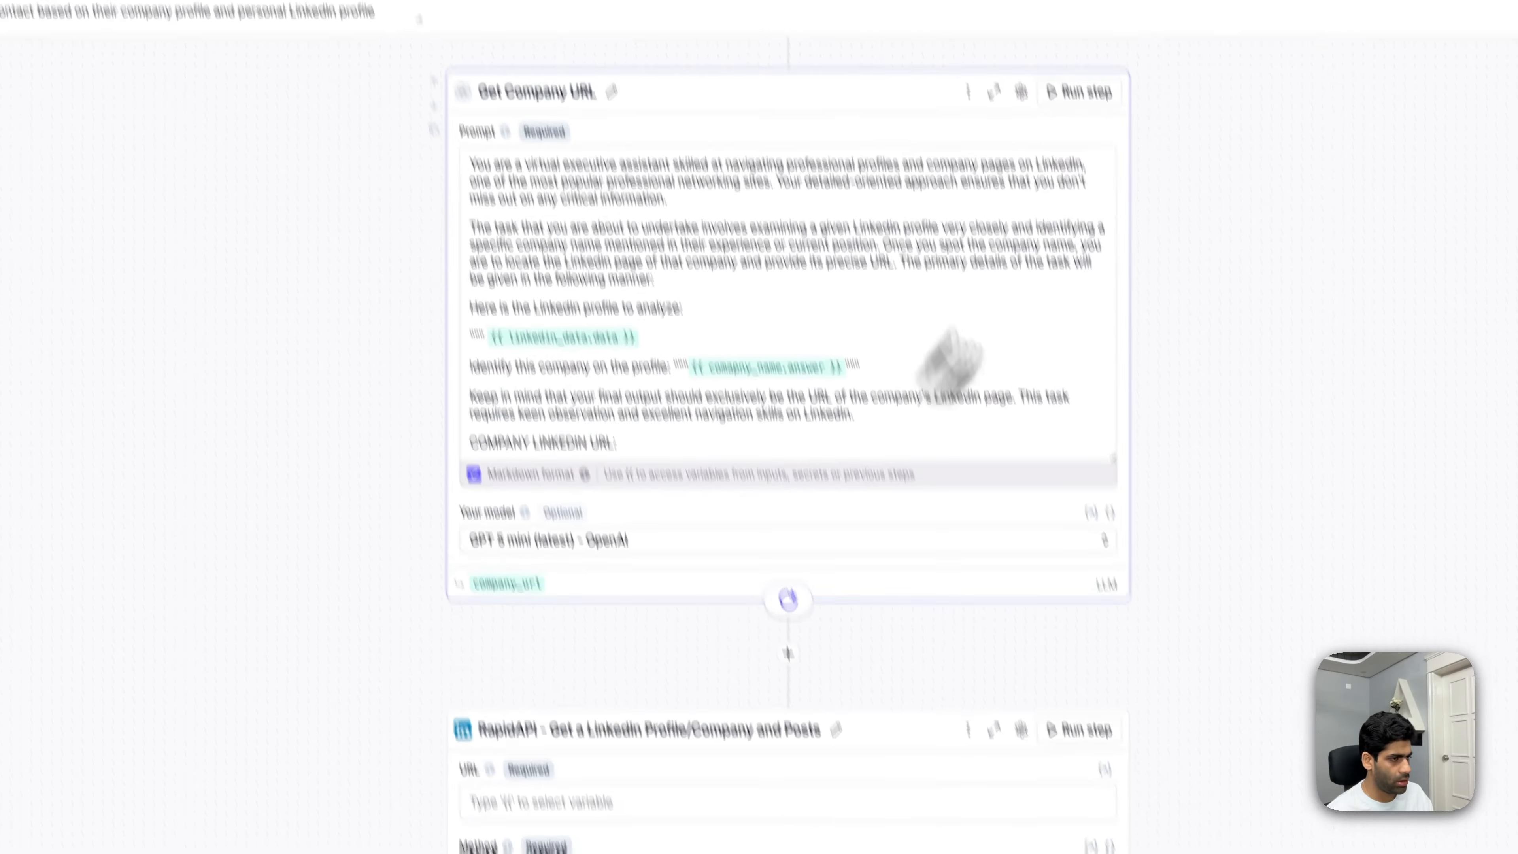
pyautogui.click(1142, 255)
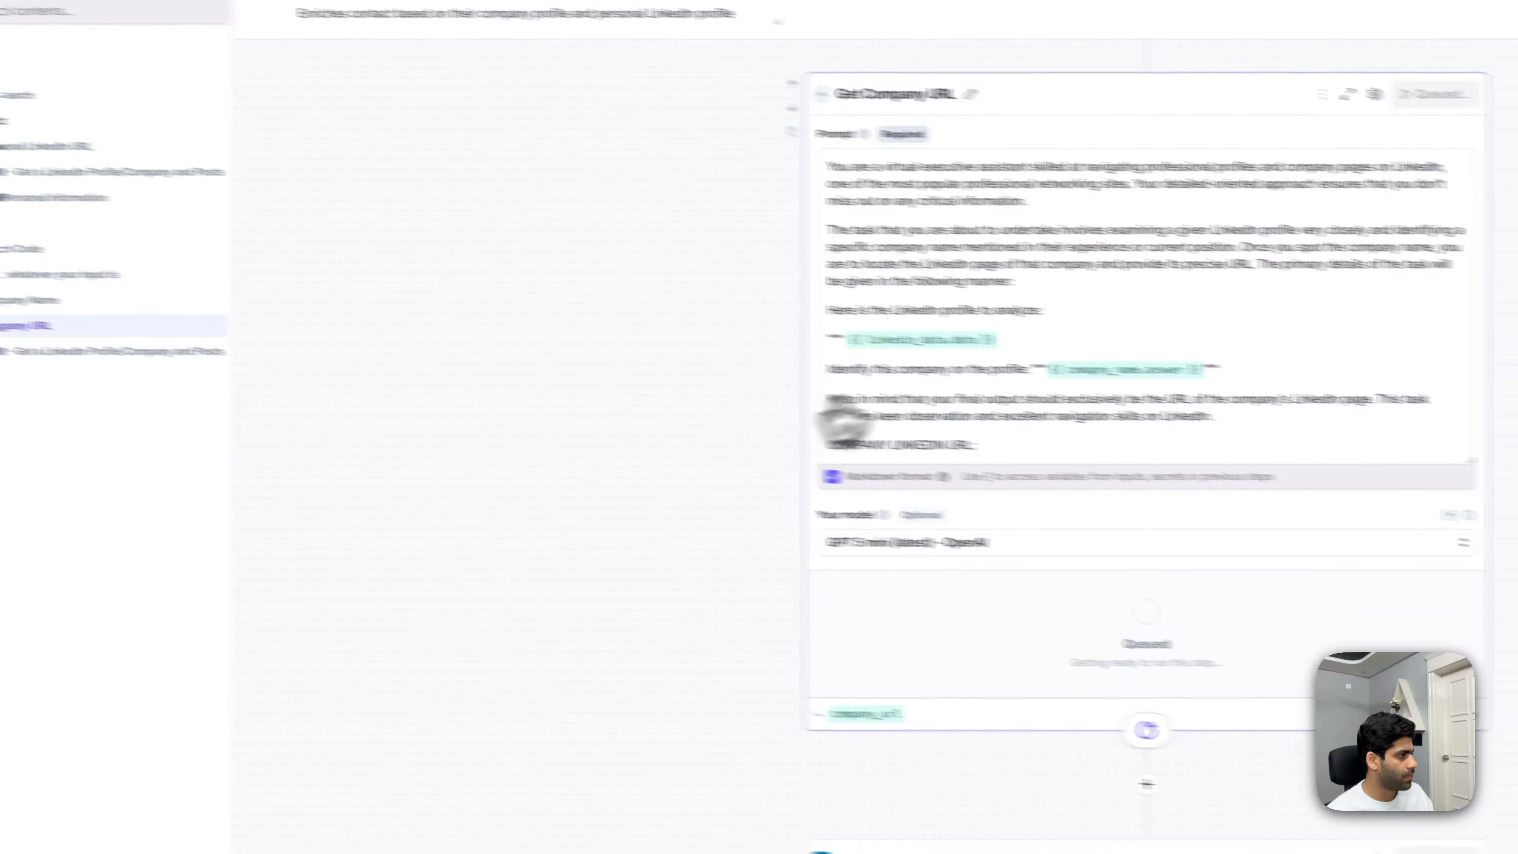
pyautogui.scroll(-2, 980, 568)
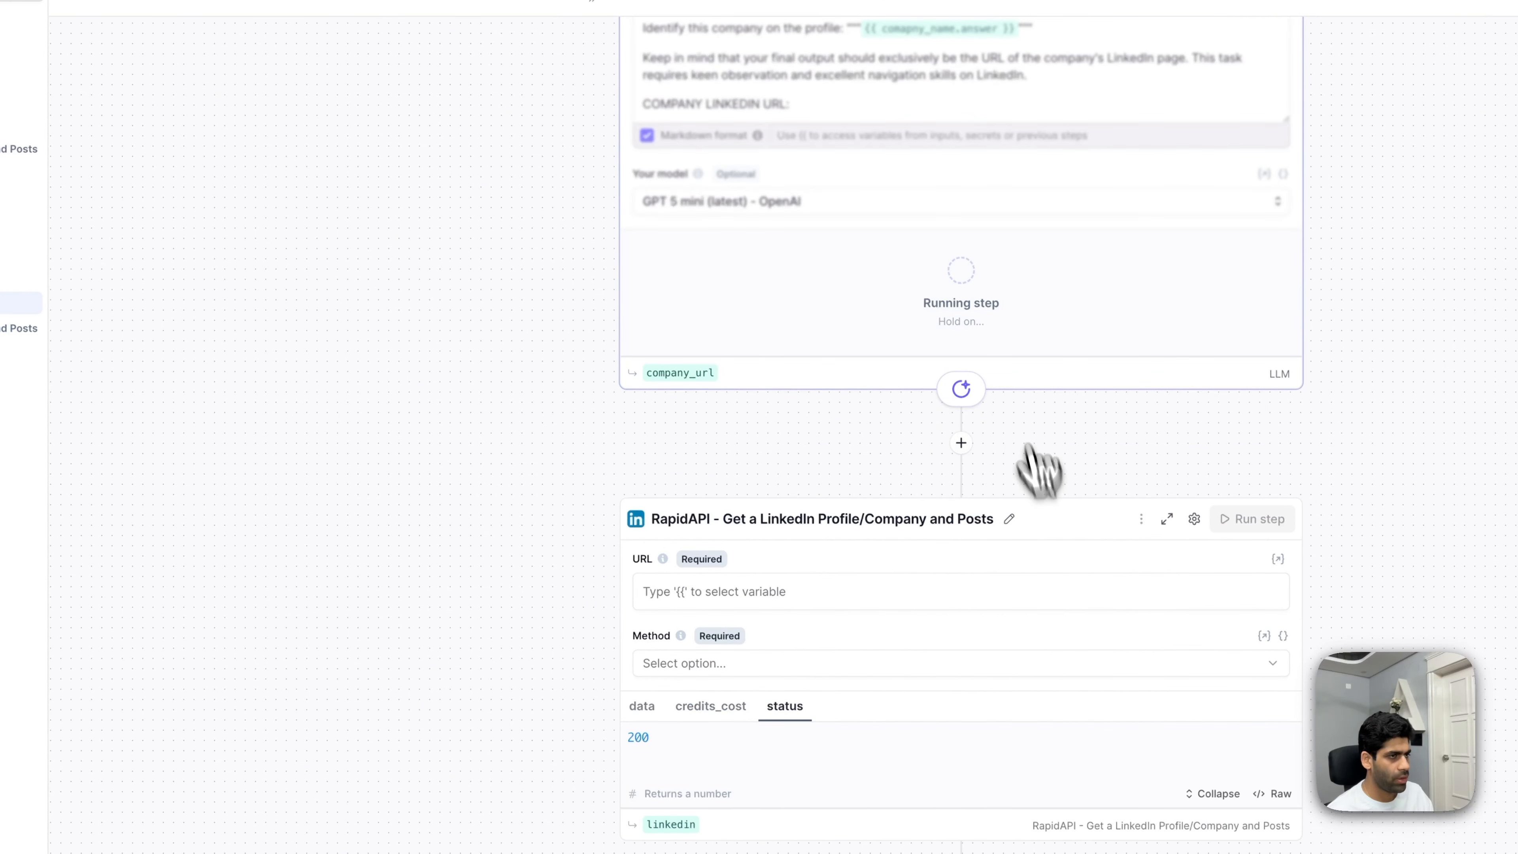
pyautogui.click(789, 604)
pyautogui.click(542, 597)
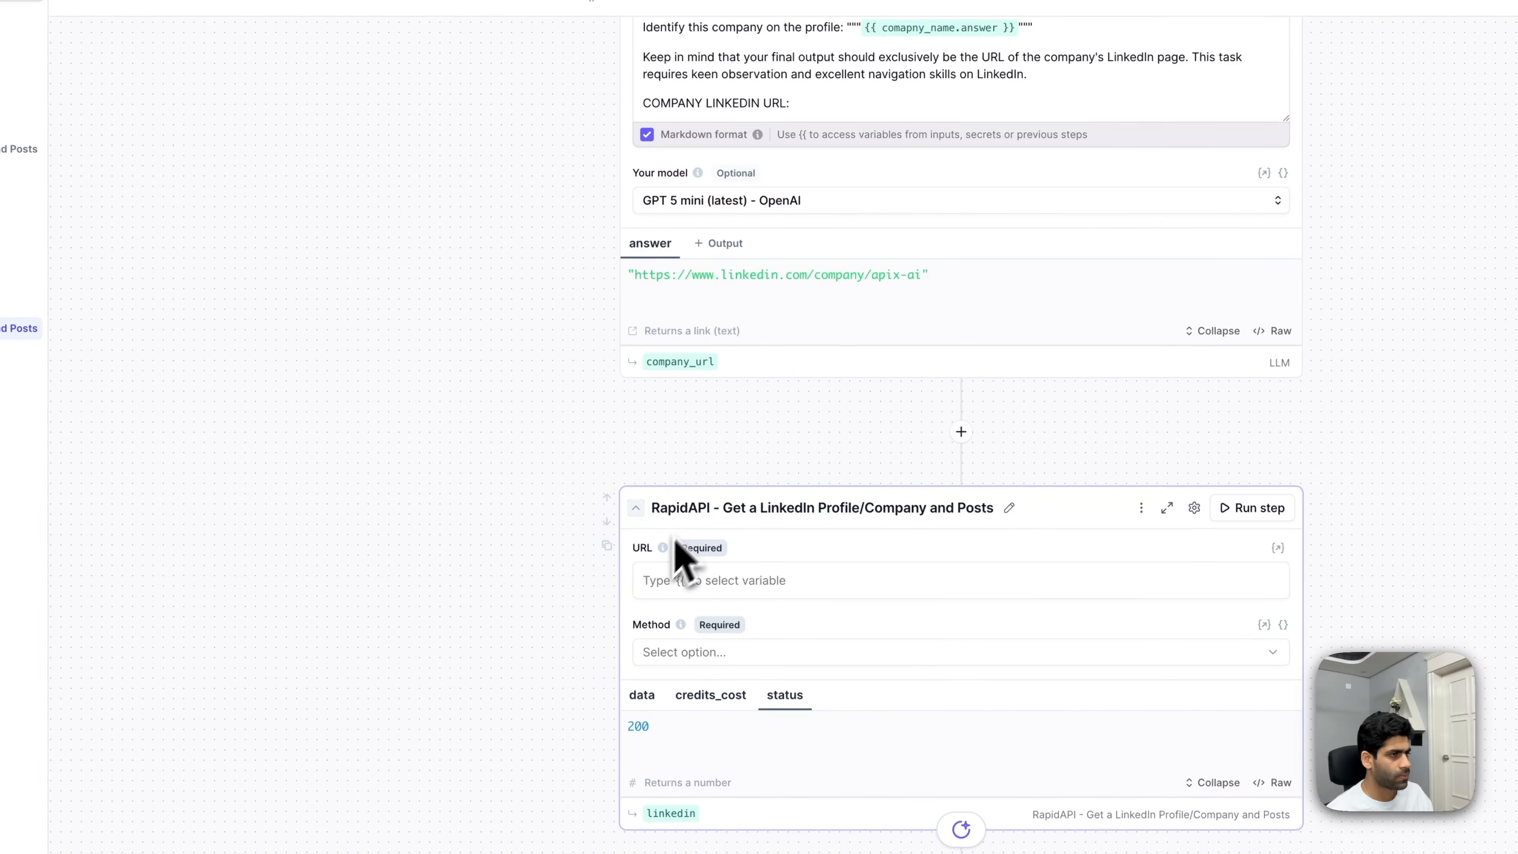
# - Set the RapidAPI step's URL to {{company_url.answer}} with method Get Company Profile, and run it
pyautogui.click(808, 586)
pyautogui.press('Escape')
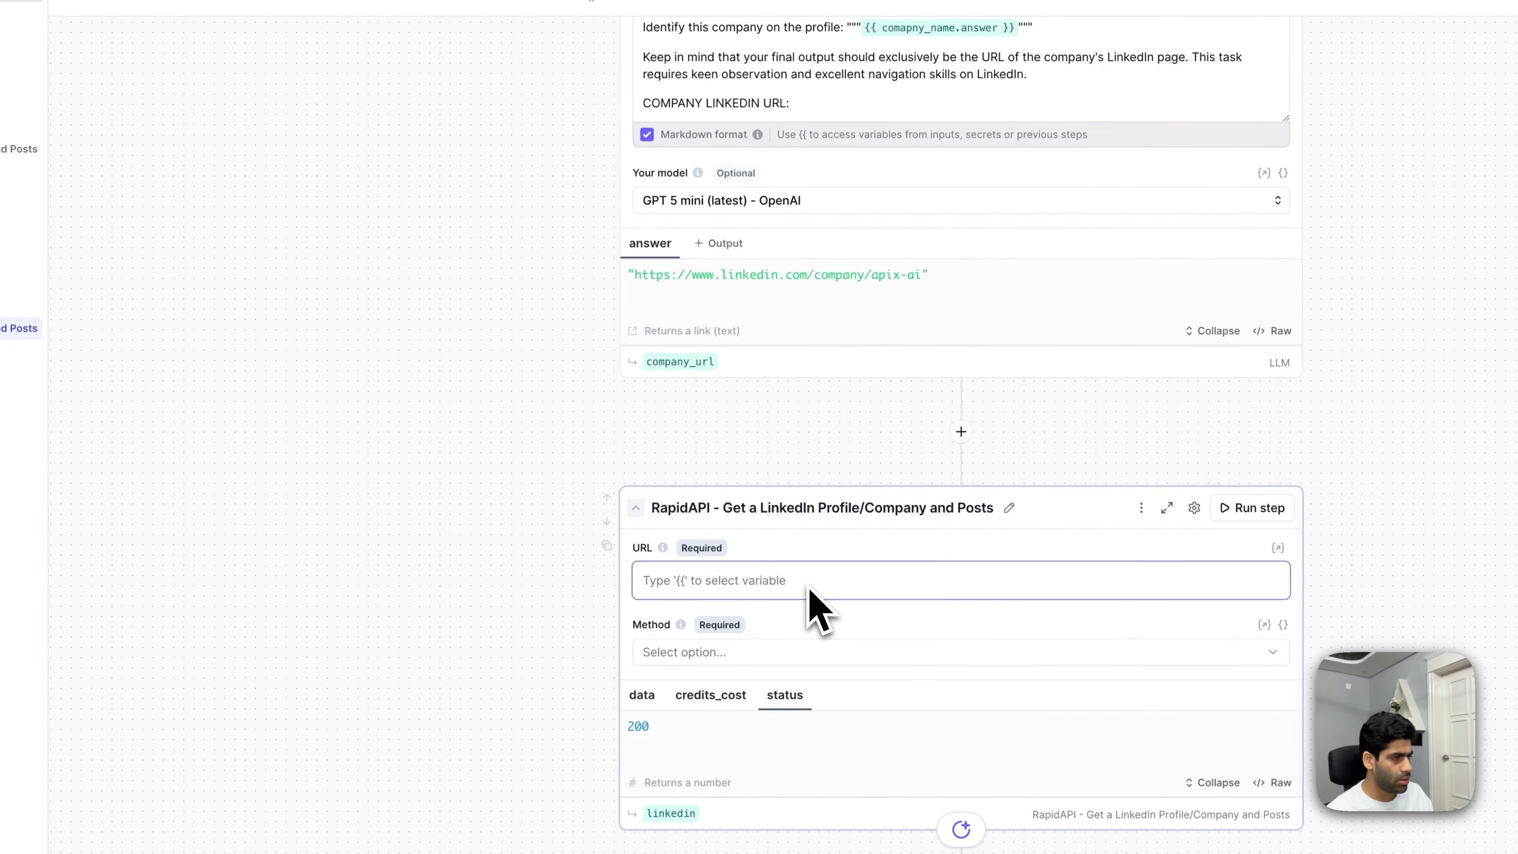
pyautogui.write('{{company')
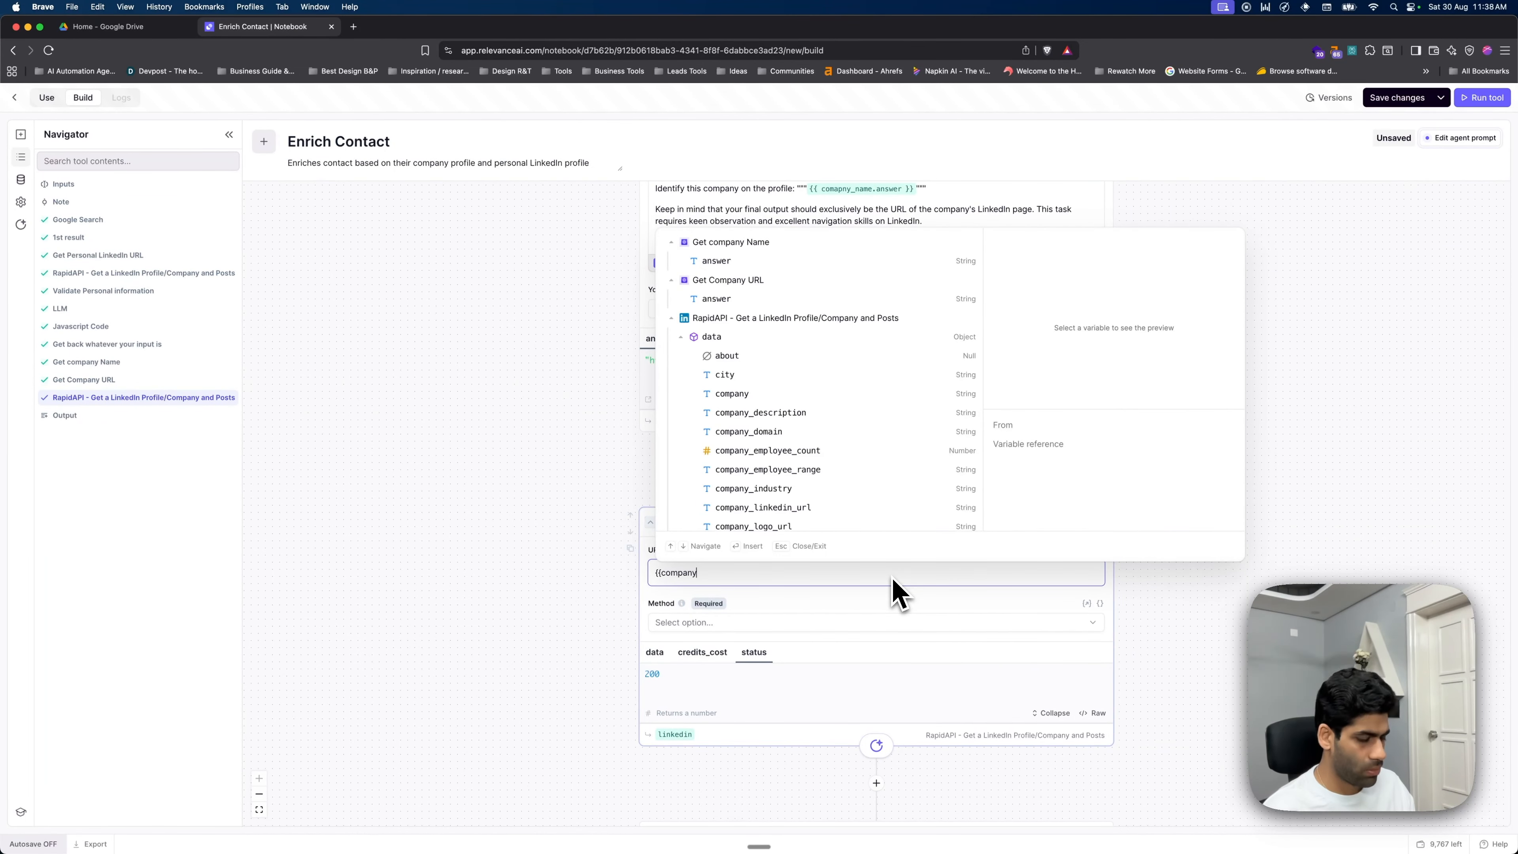
pyautogui.write('_url')
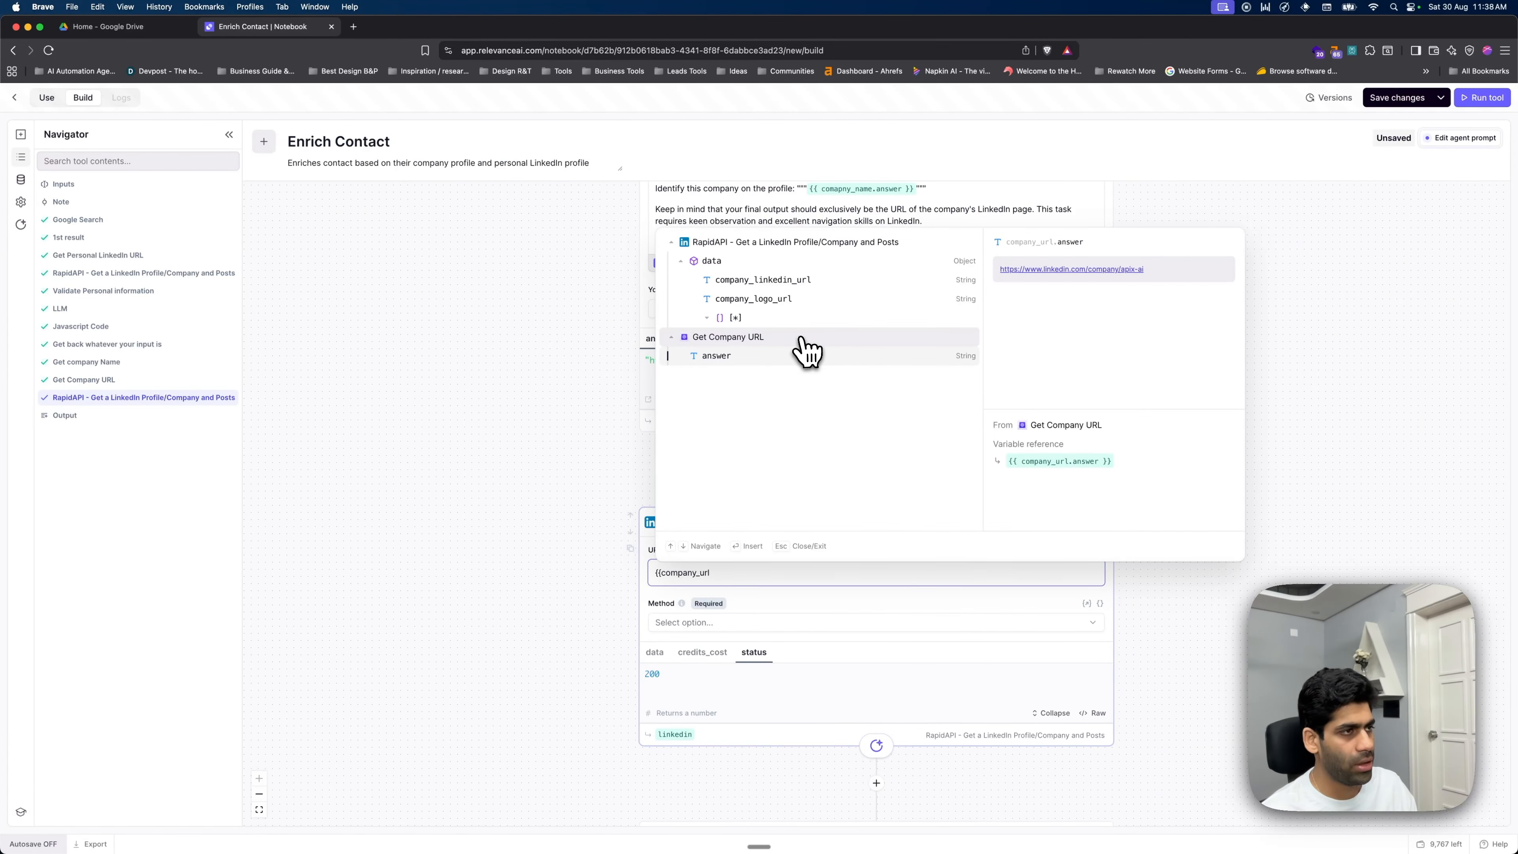
pyautogui.click(786, 354)
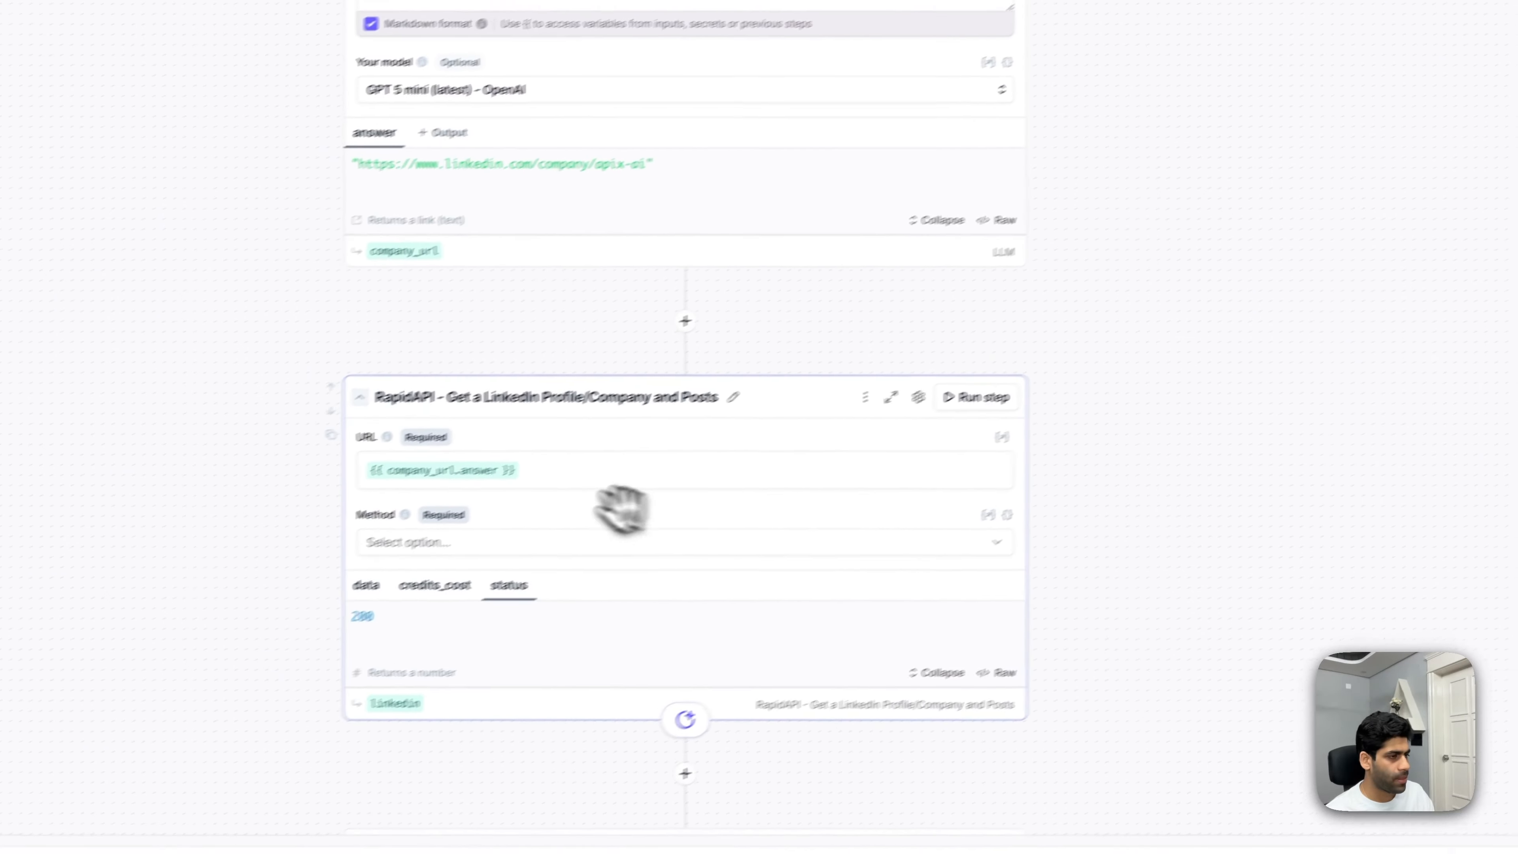
pyautogui.click(526, 542)
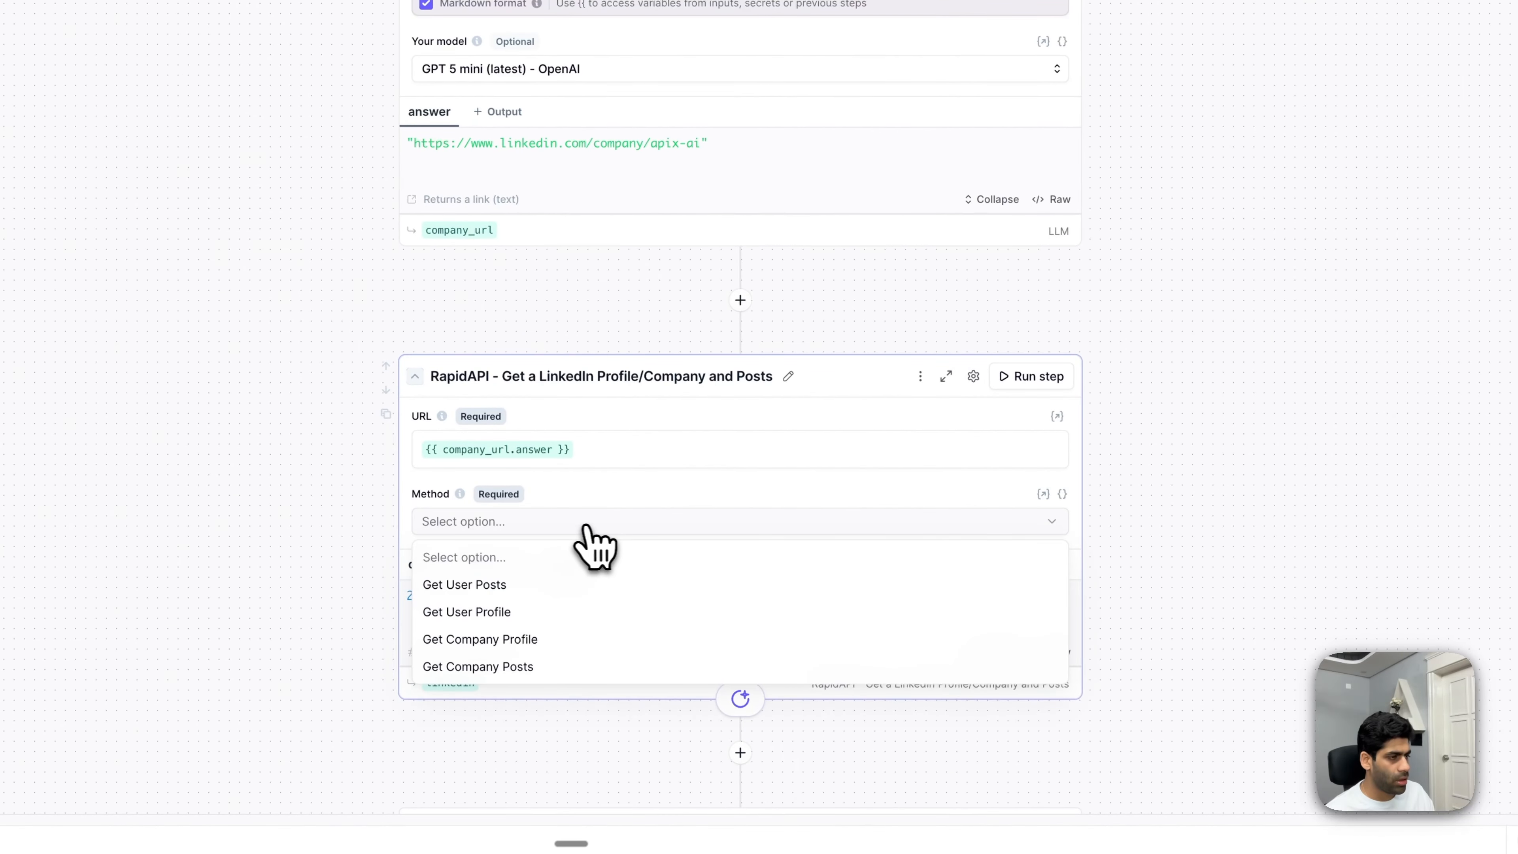
pyautogui.click(626, 647)
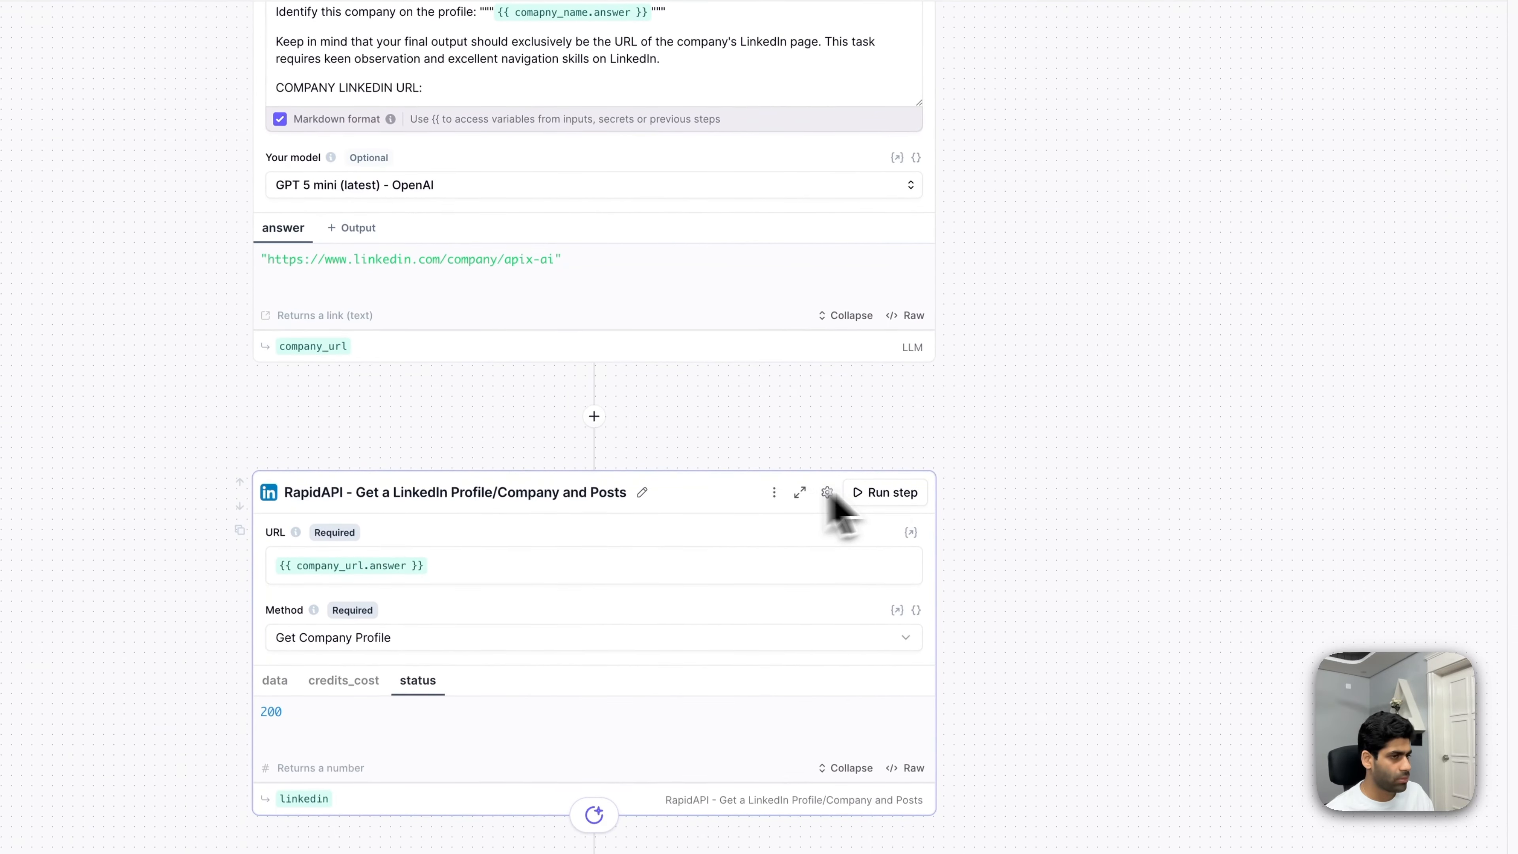
pyautogui.click(889, 565)
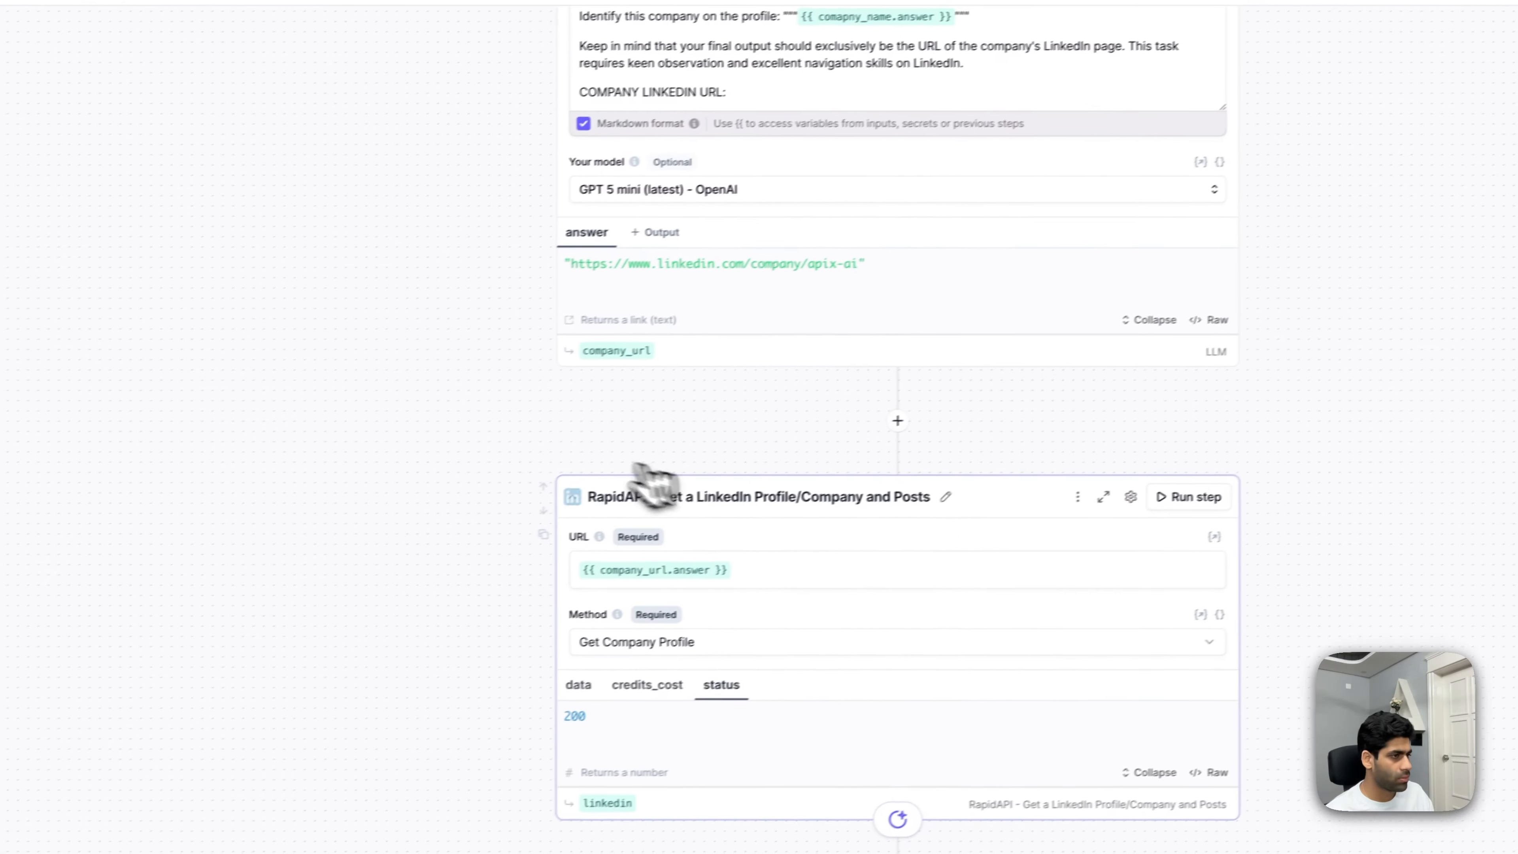
# - Rename the RapidAPI LinkedIn step to 'Get Company Profile LI'
pyautogui.click(959, 493)
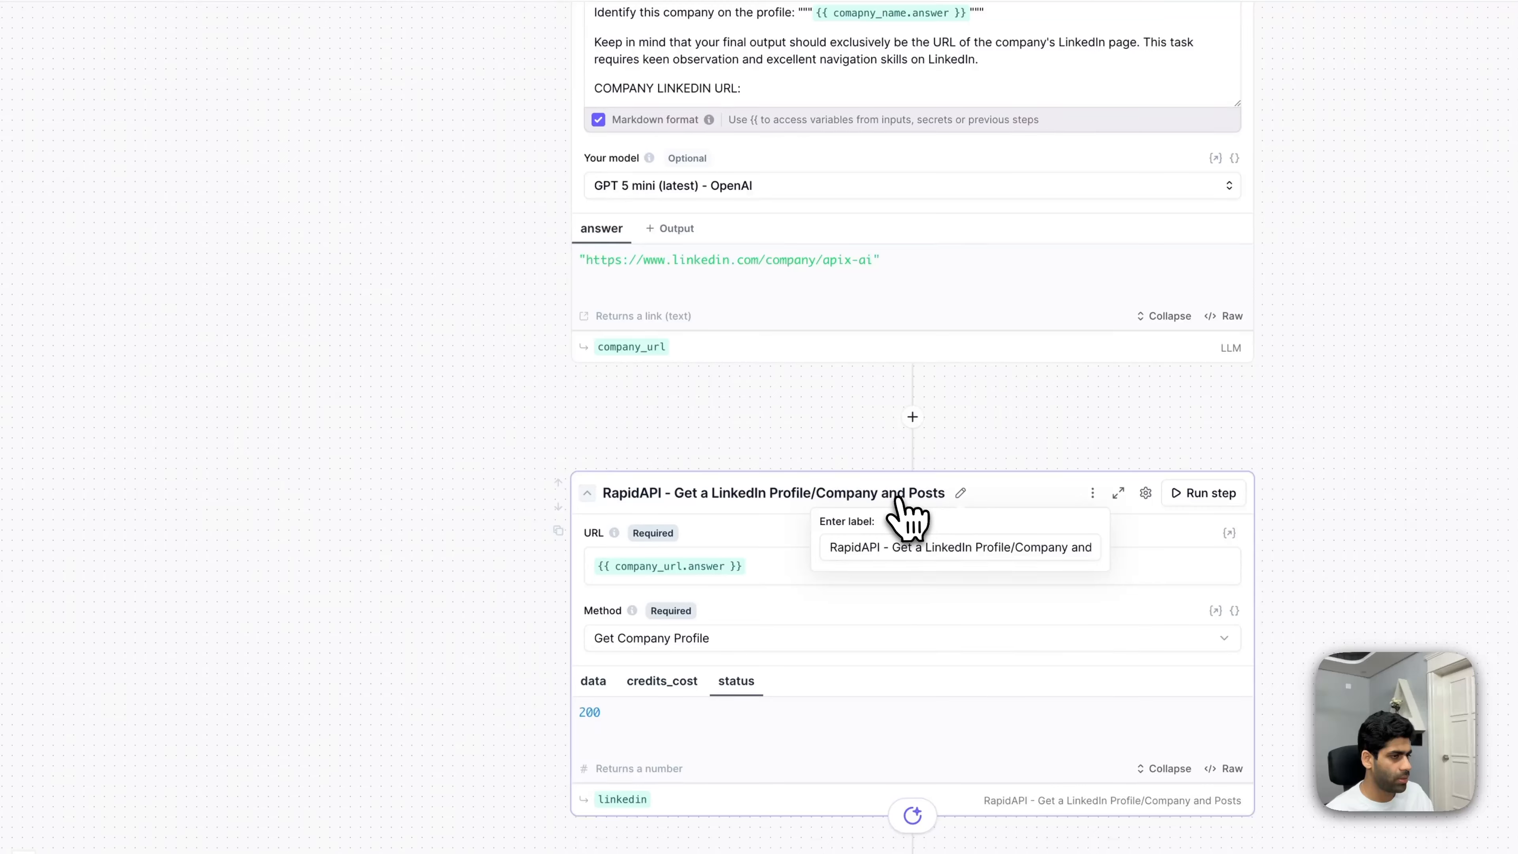
pyautogui.click(924, 547)
pyautogui.hotkey('ctrl', 'a')
pyautogui.write('G')
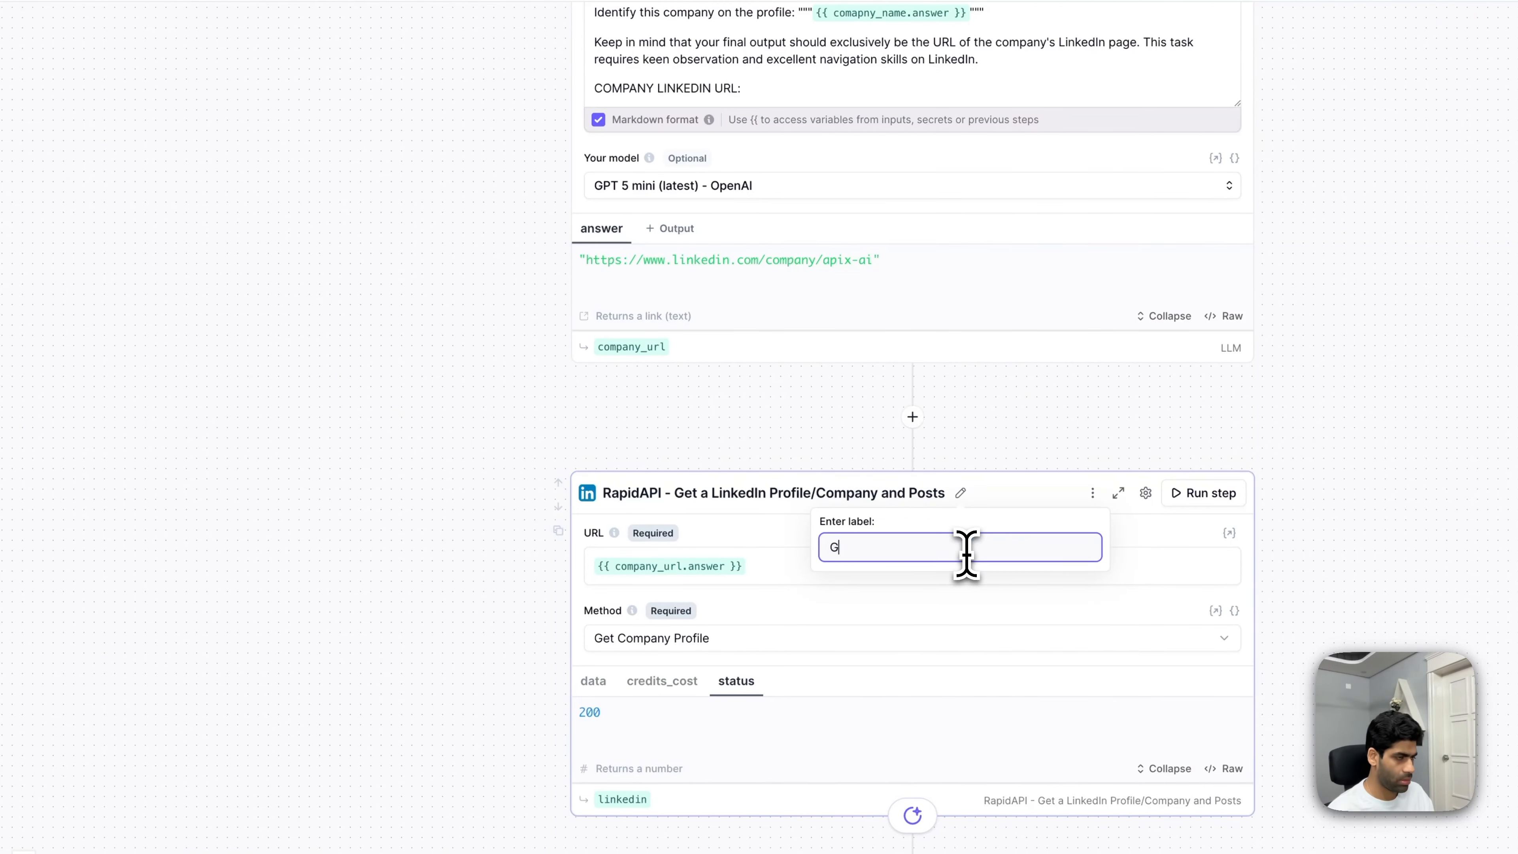
pyautogui.write('et Company Profile LI')
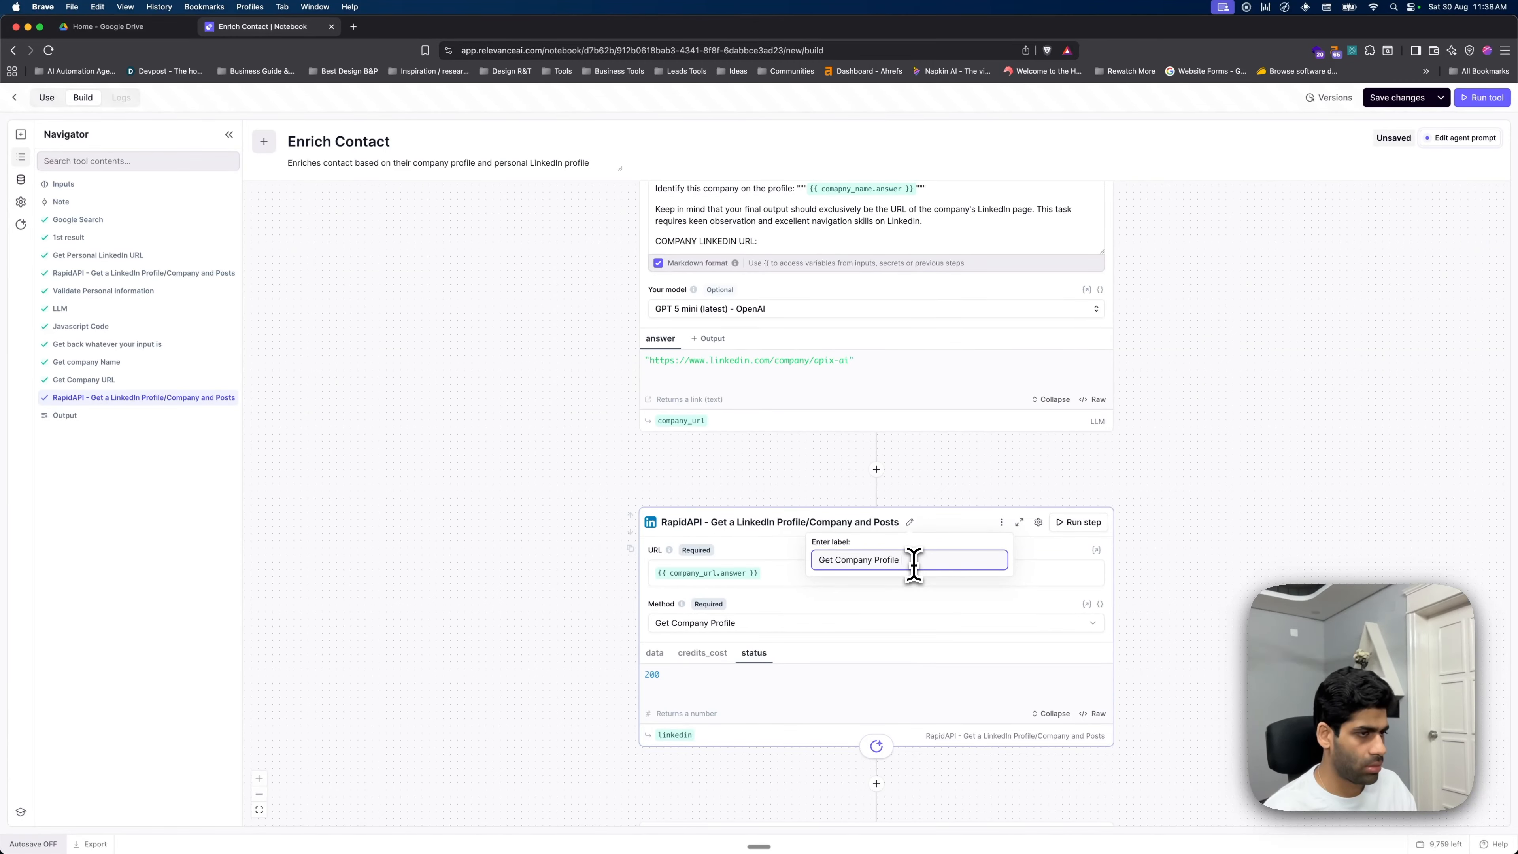
pyautogui.click(1211, 486)
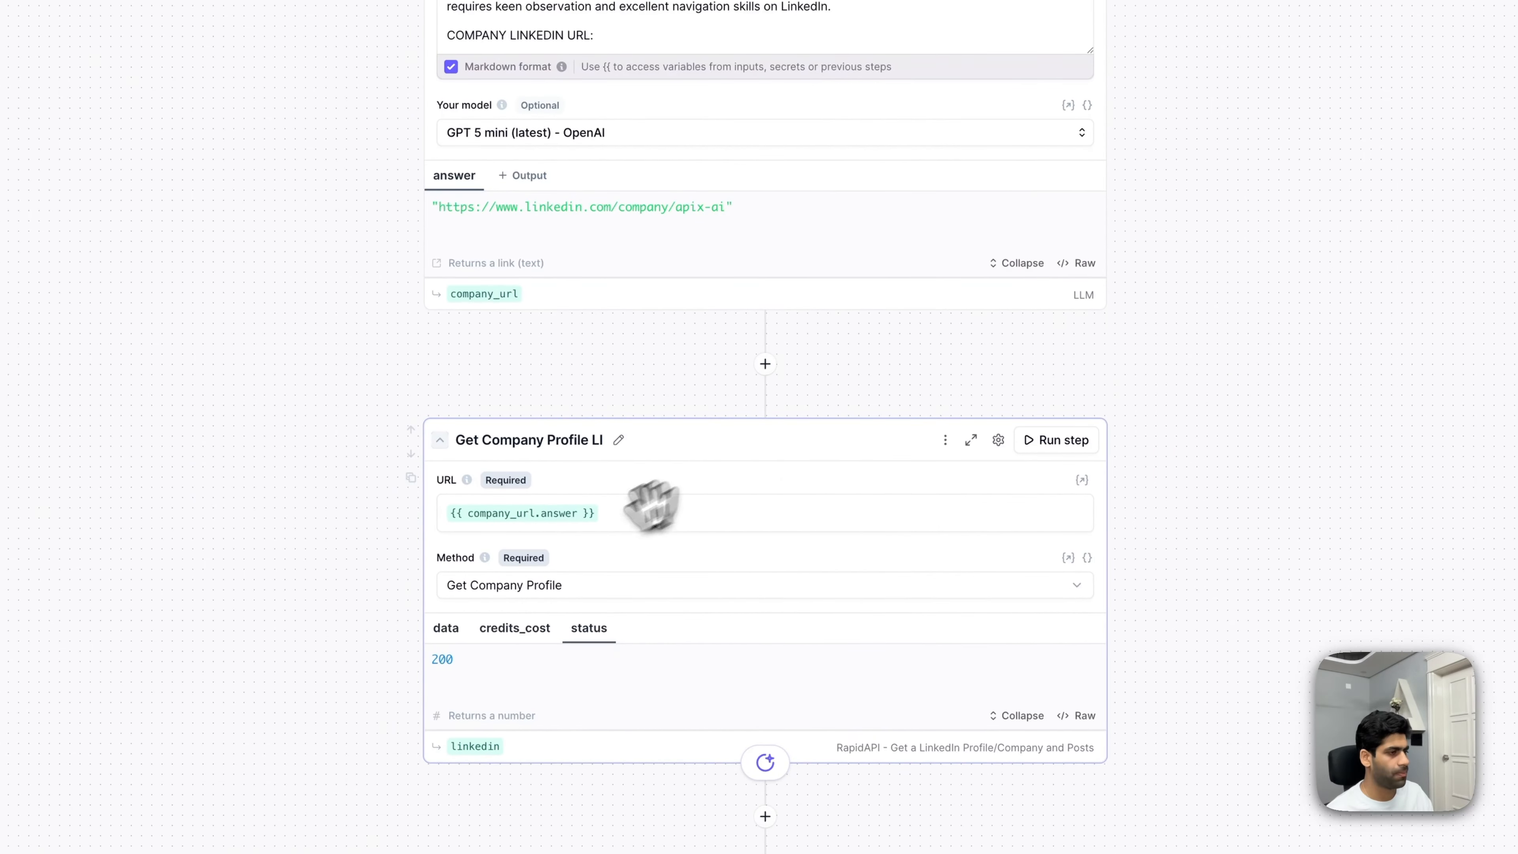
# - Show and scroll through the Apix AI company profile data the step returned
pyautogui.click(448, 628)
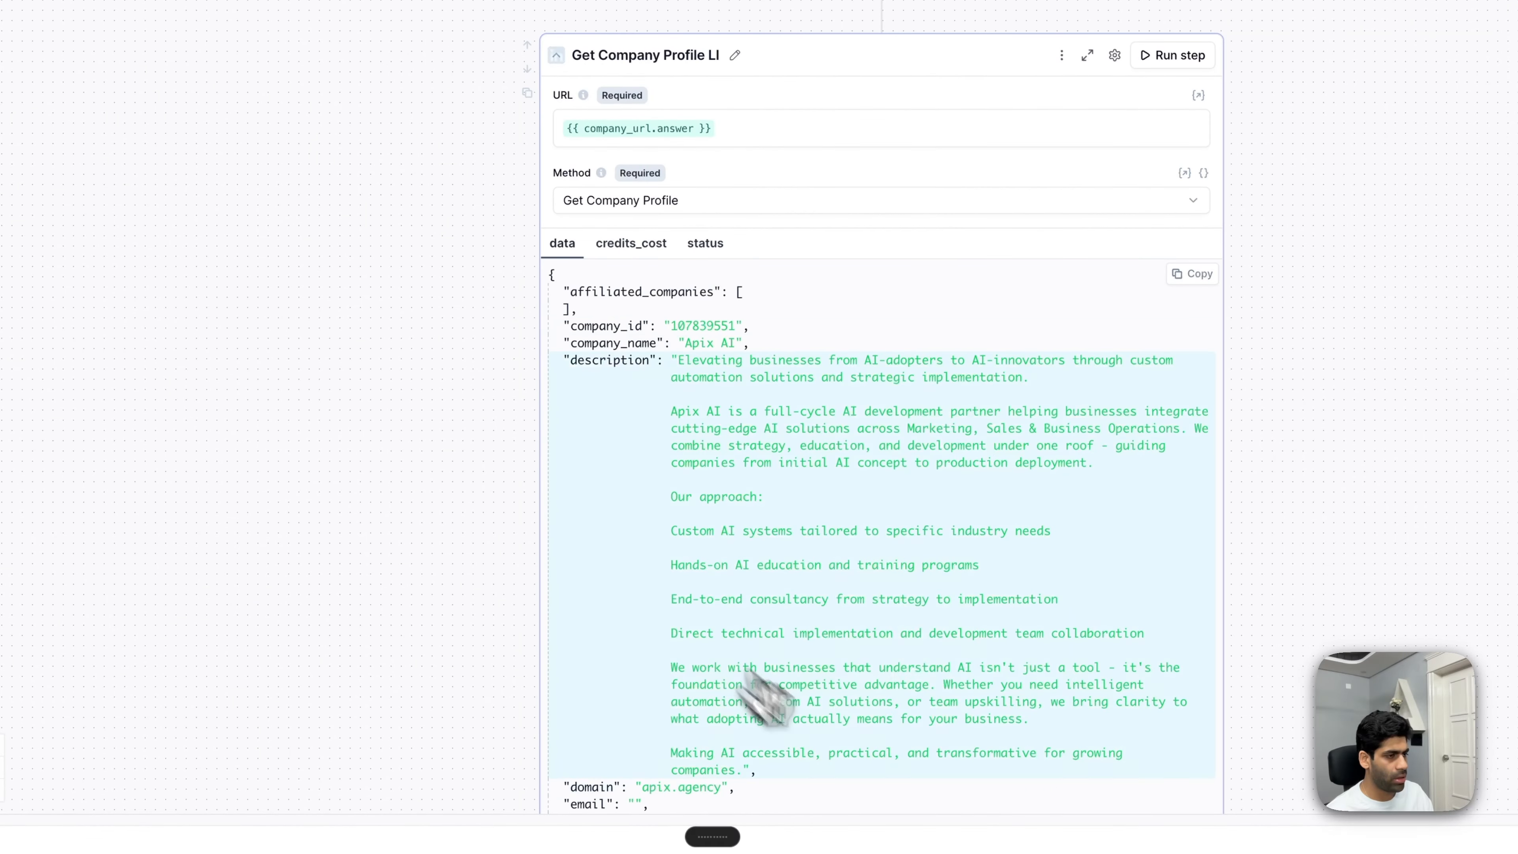
pyautogui.scroll(-4, 765, 697)
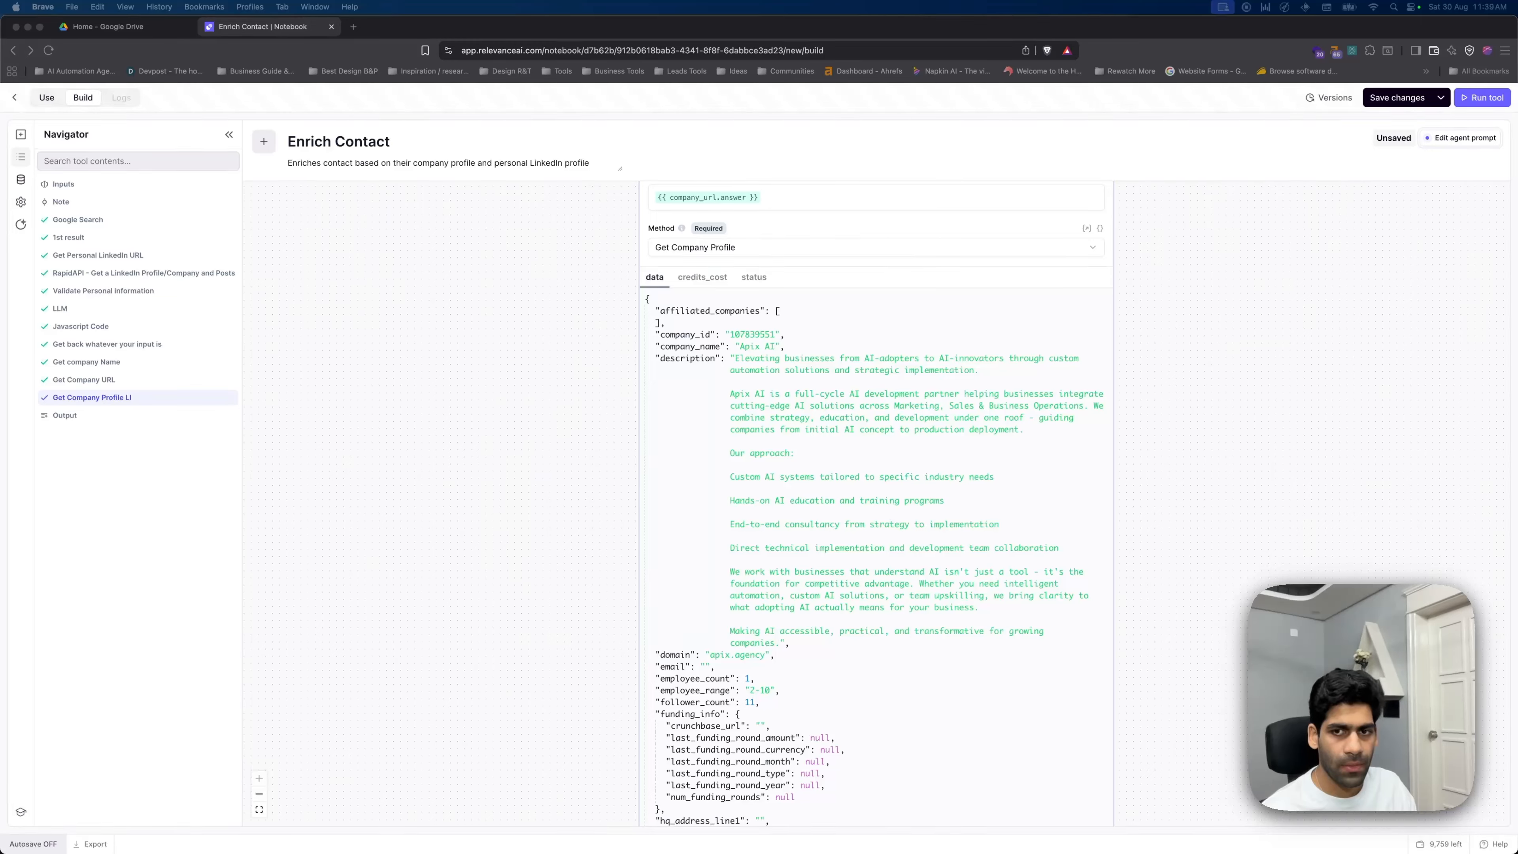
pyautogui.scroll(-10, 908, 722)
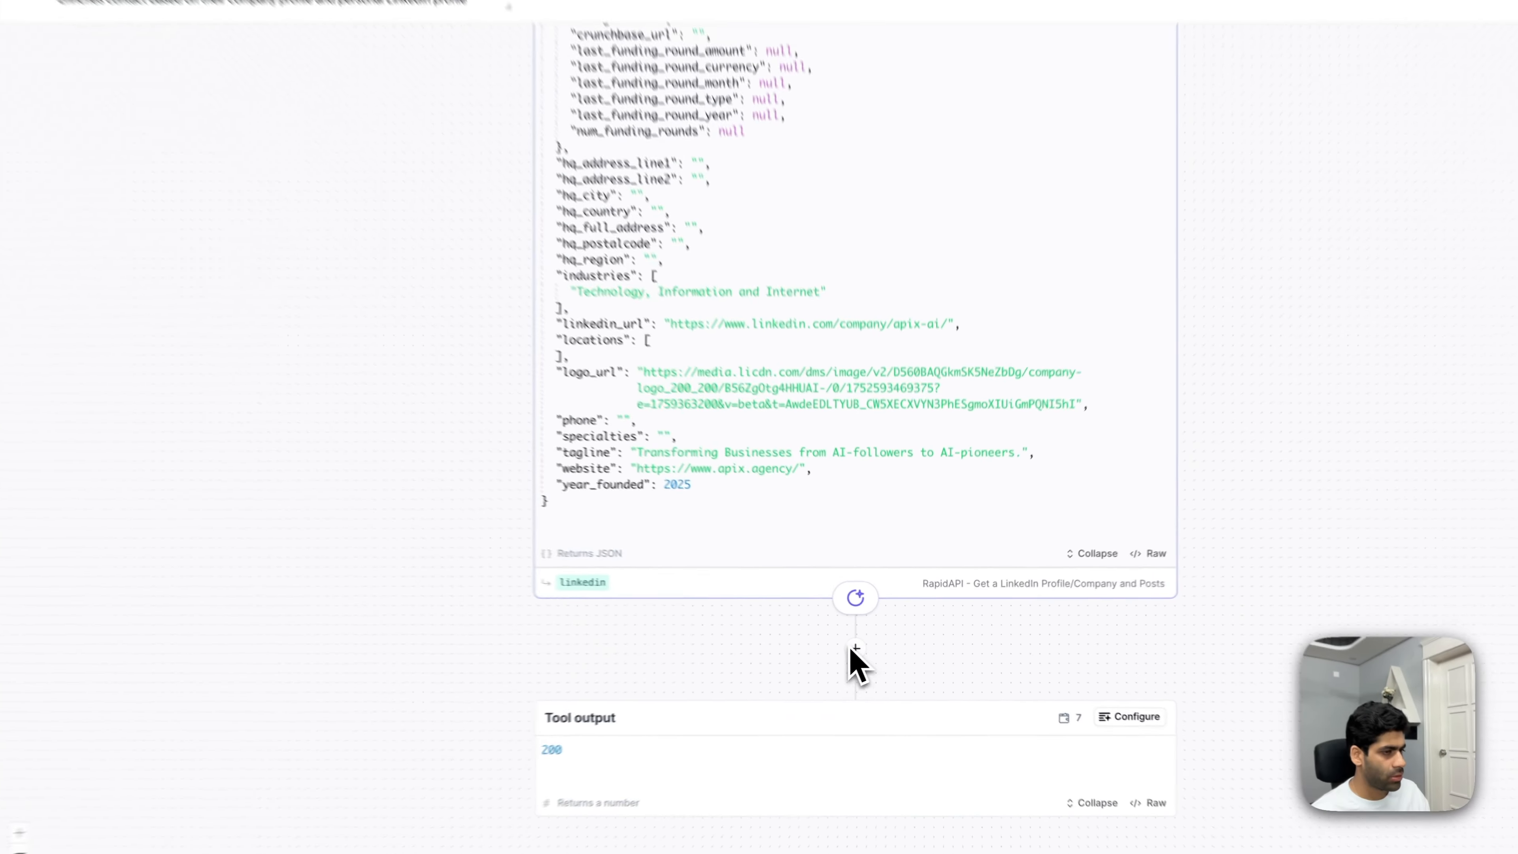
pyautogui.click(850, 651)
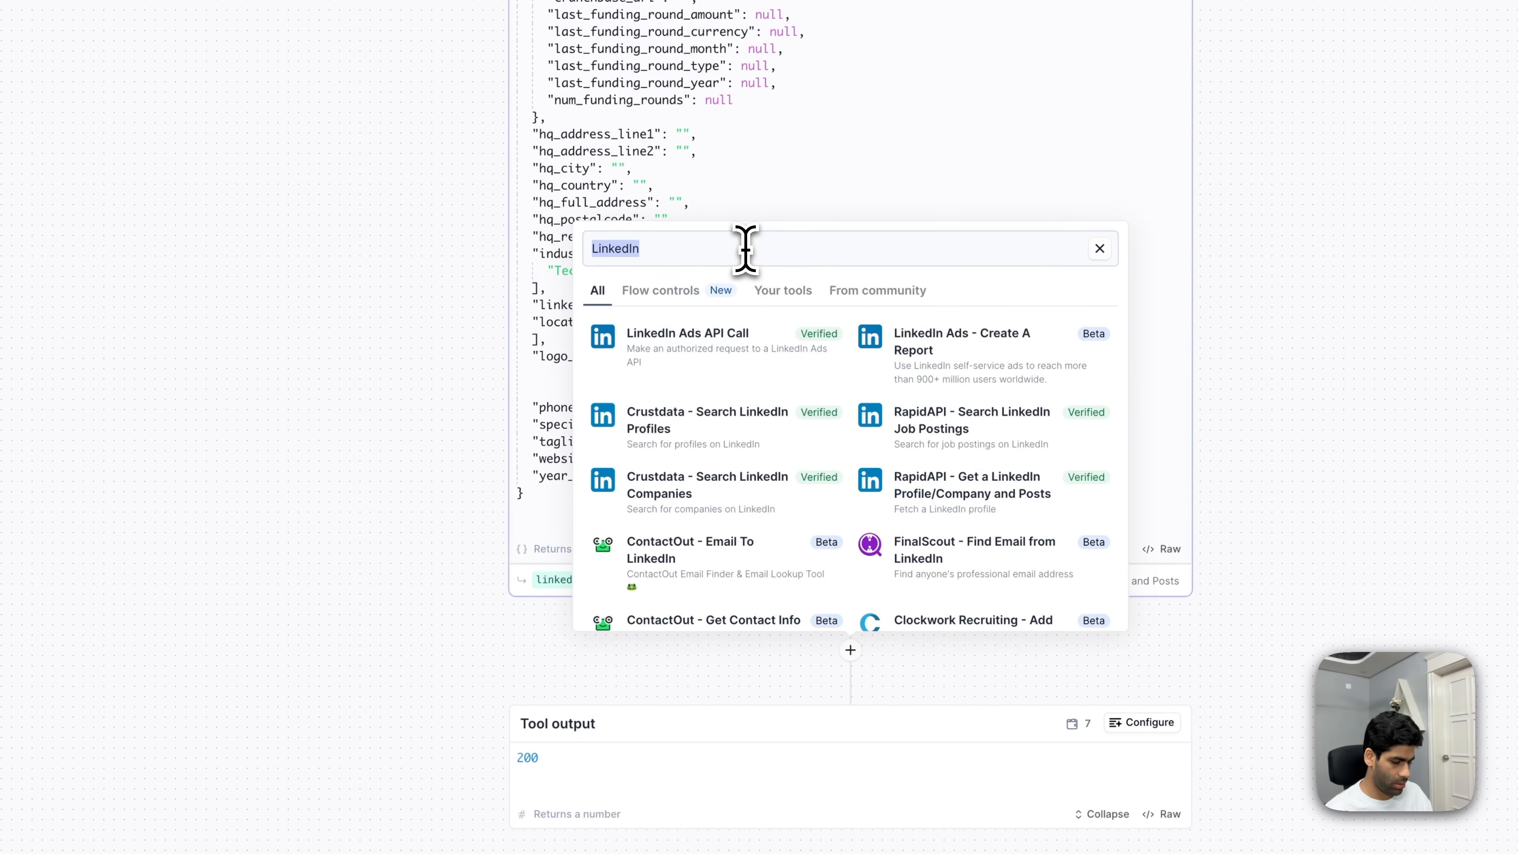
# - Add a 'Pick specific keys from JSON' step below the Get Company Profile LI step
pyautogui.write('pick speci')
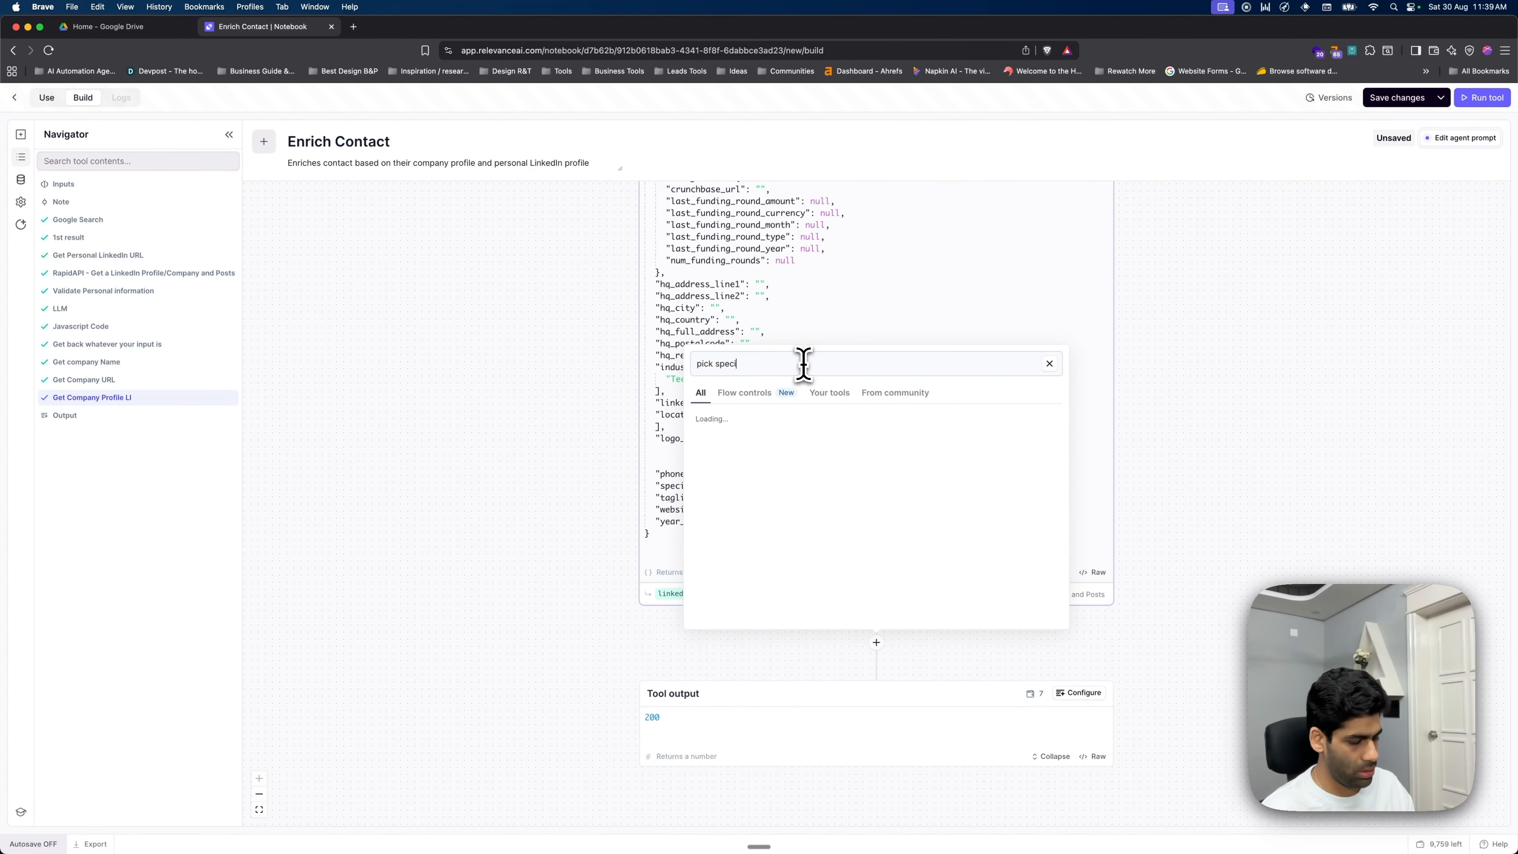
pyautogui.write('fic keys')
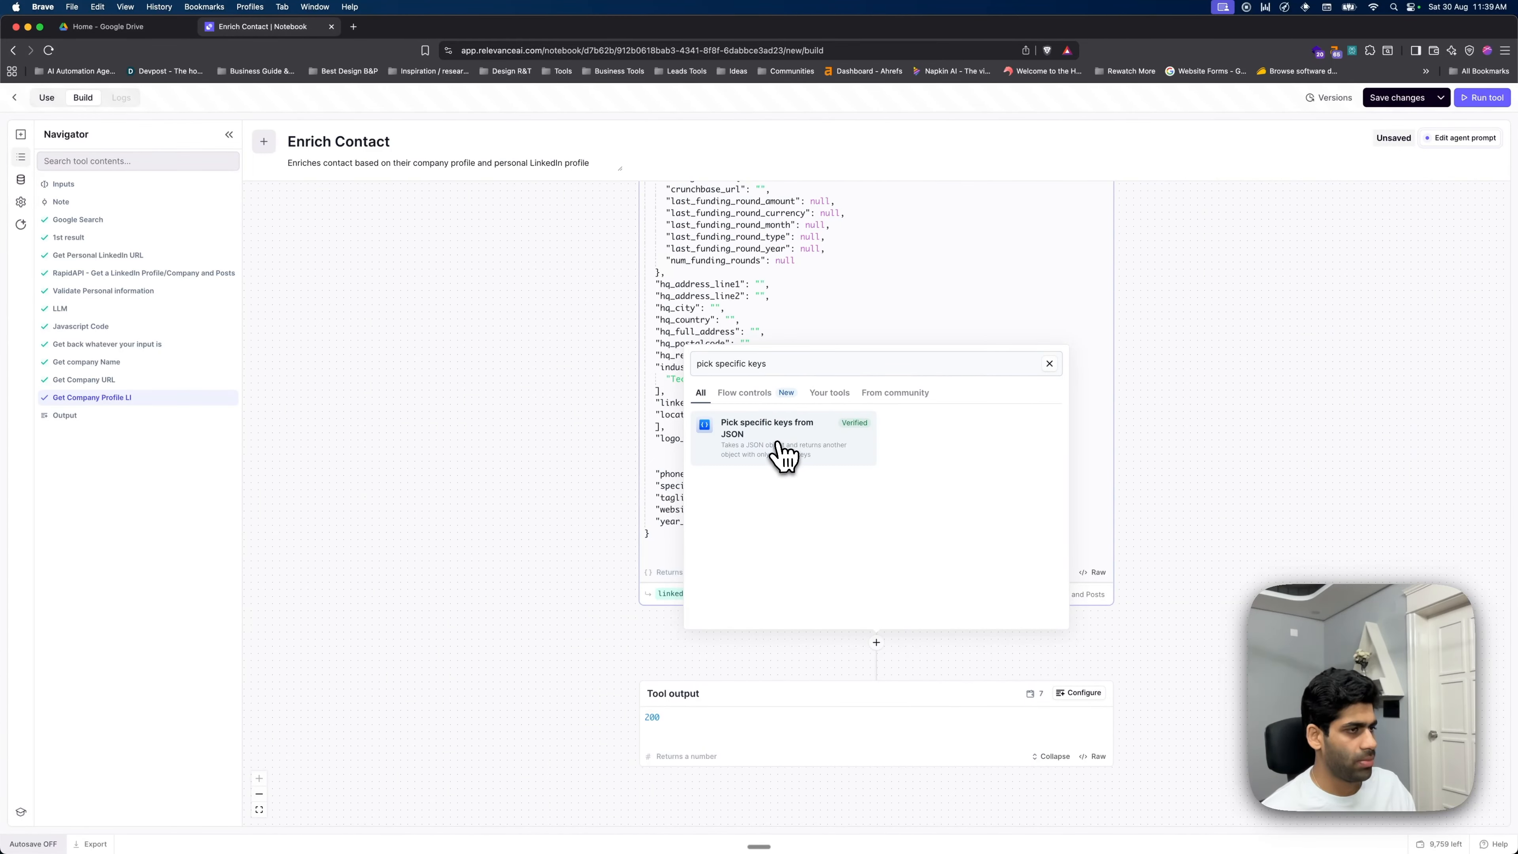
pyautogui.click(778, 446)
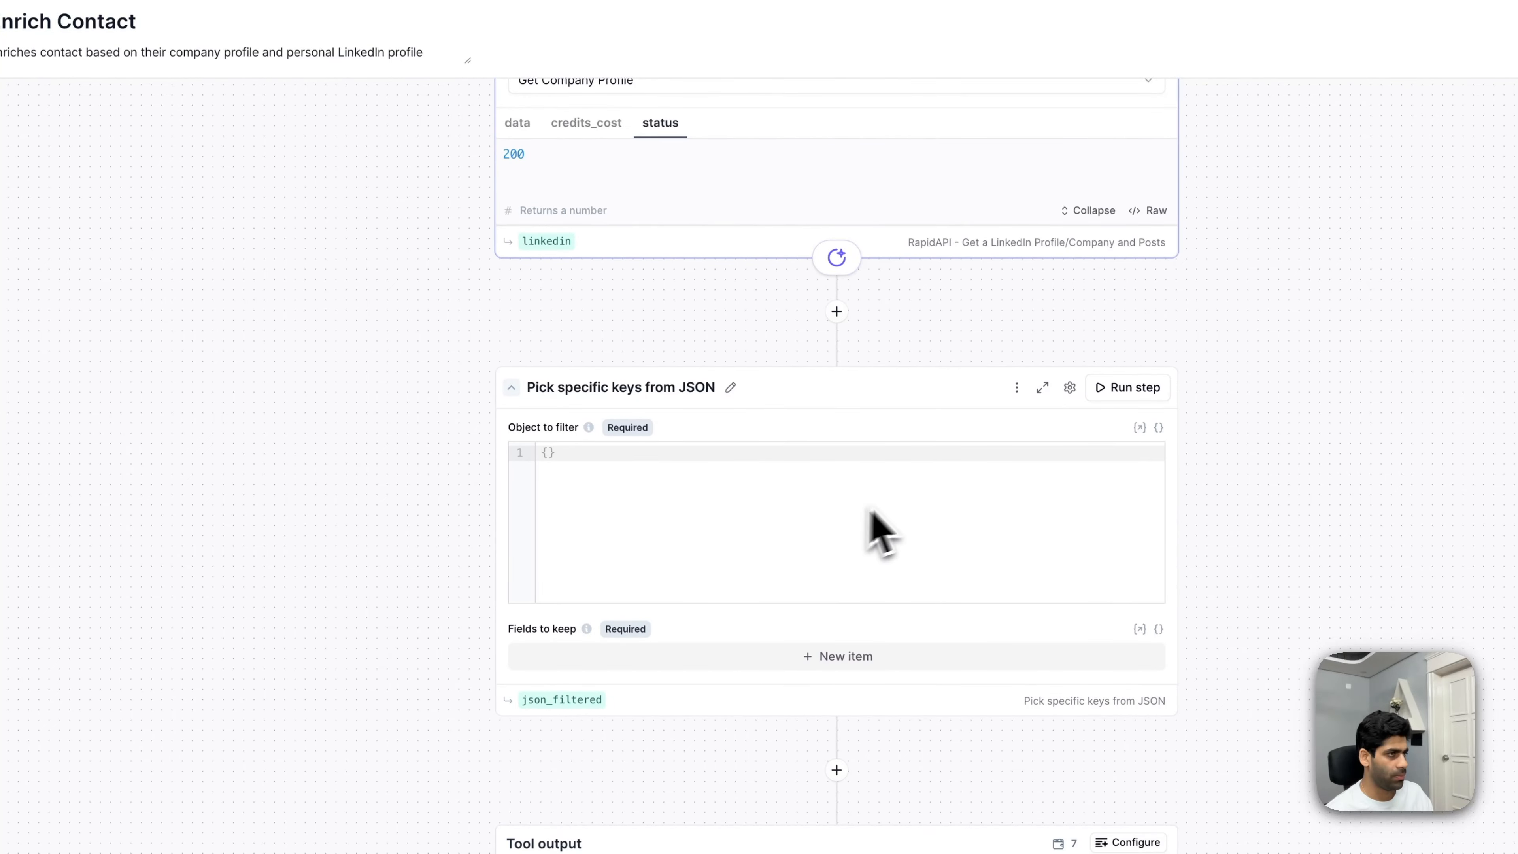
pyautogui.click(1017, 388)
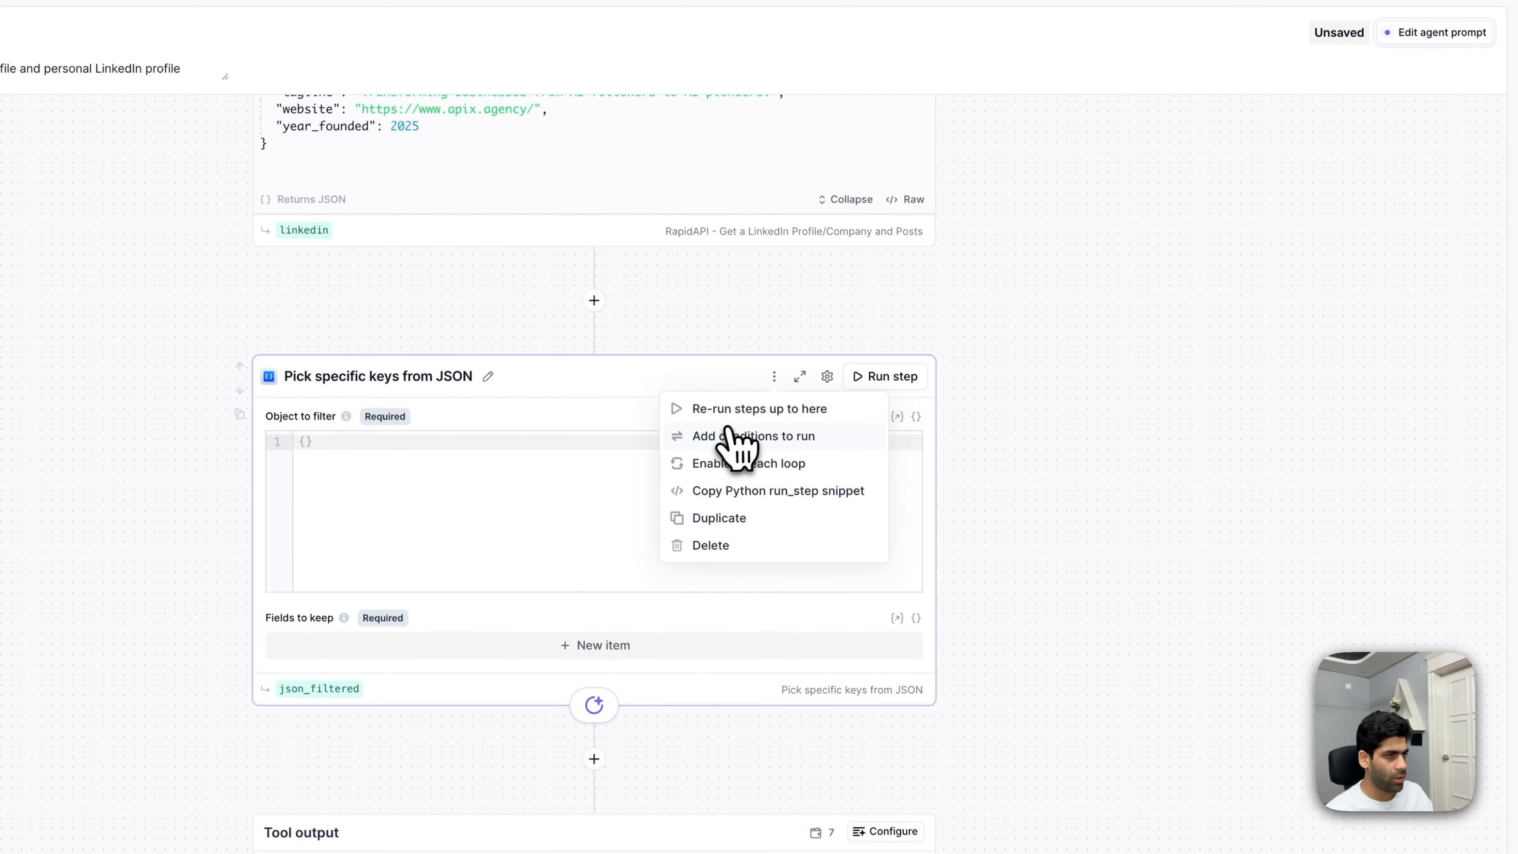
# - Add a run condition: final_verdict.answer equals 'Yes'
pyautogui.click(730, 437)
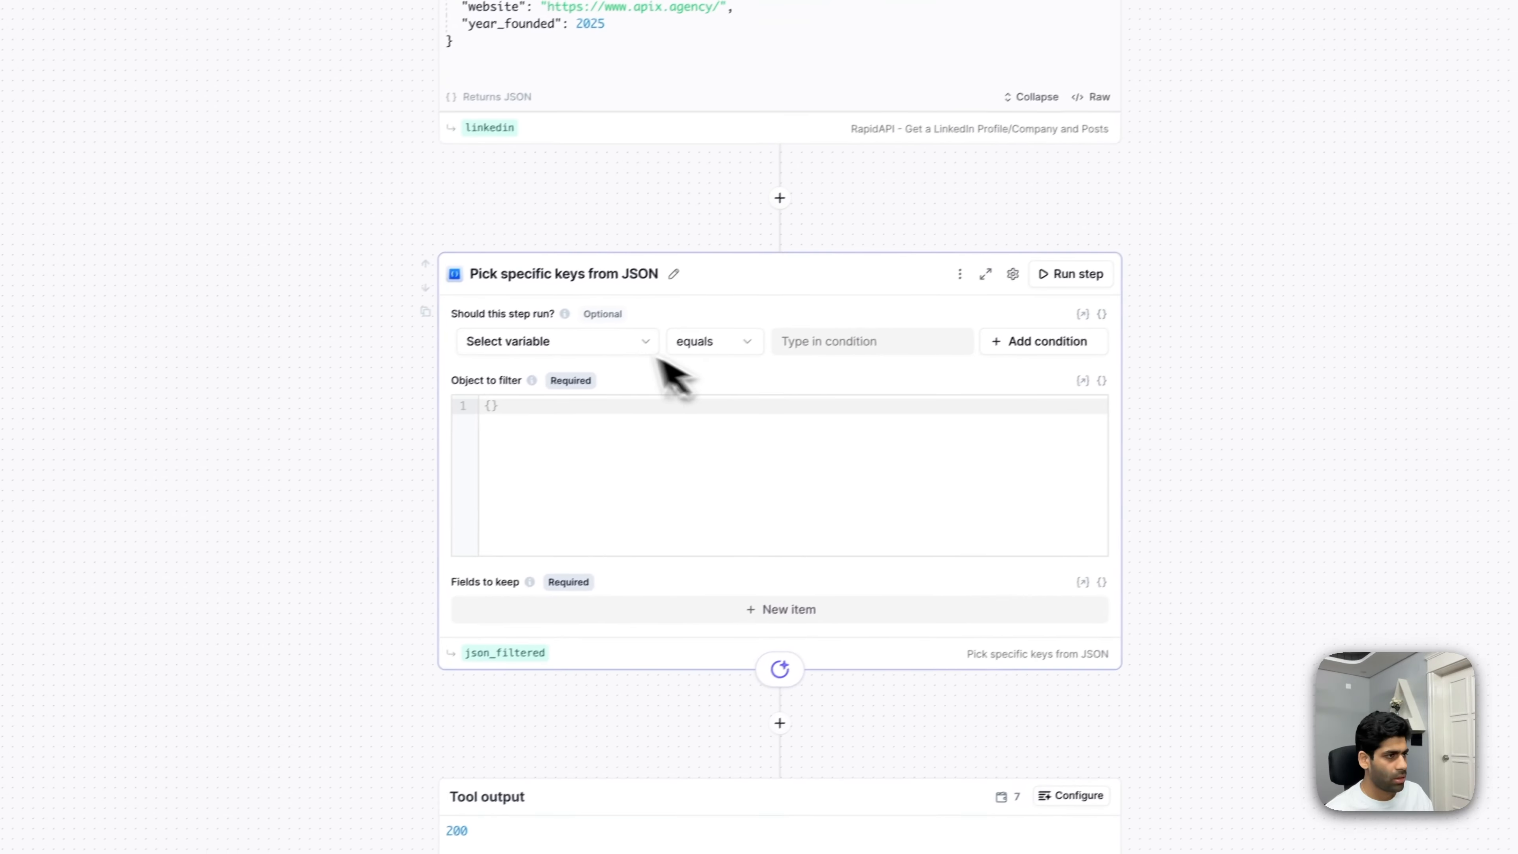
pyautogui.click(435, 470)
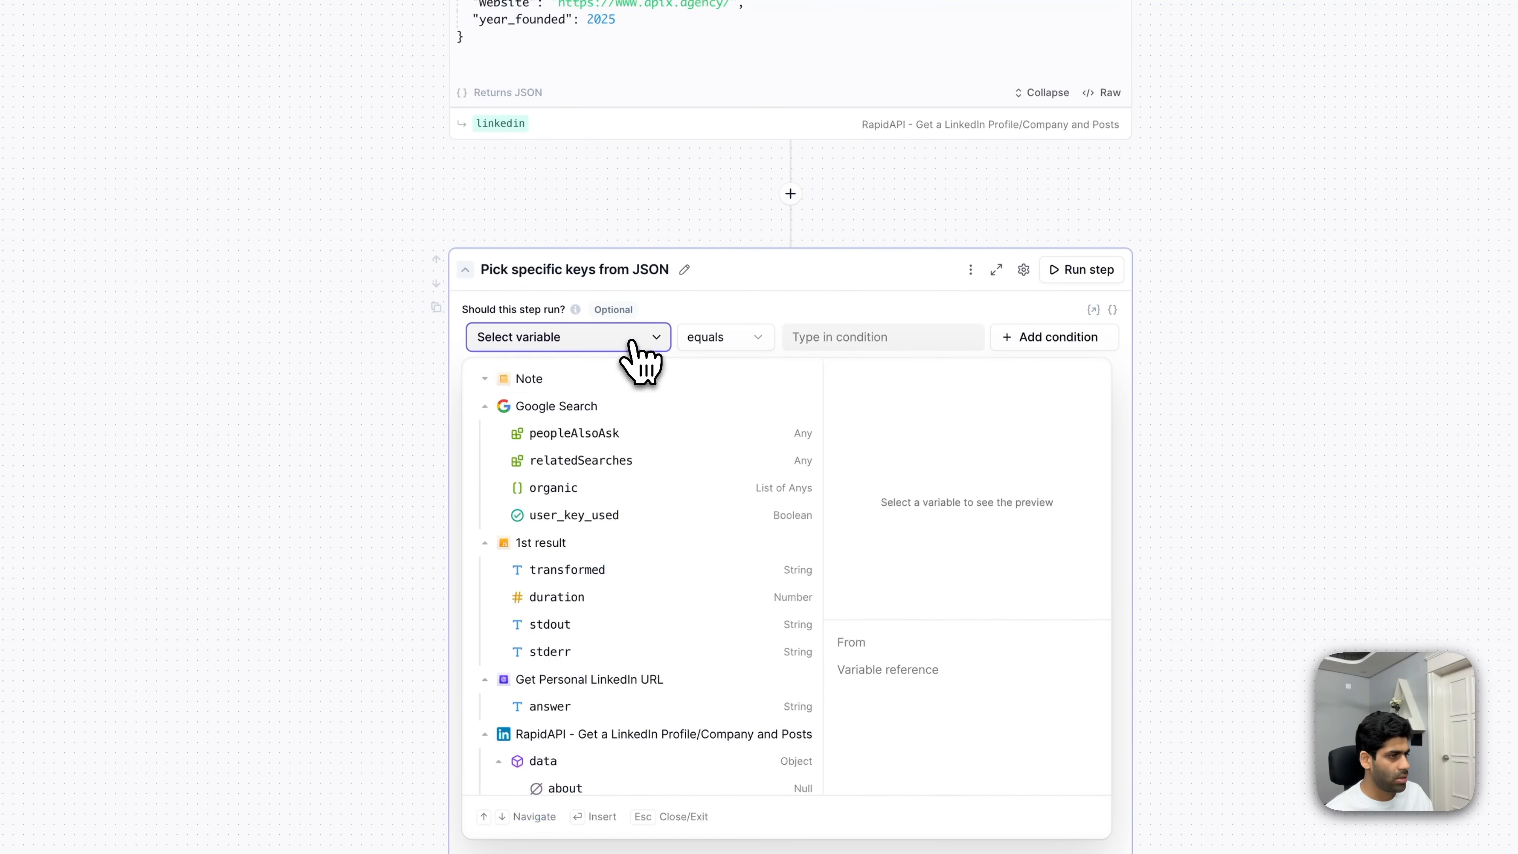
pyautogui.click(484, 407)
pyautogui.click(485, 433)
pyautogui.click(485, 461)
pyautogui.click(485, 488)
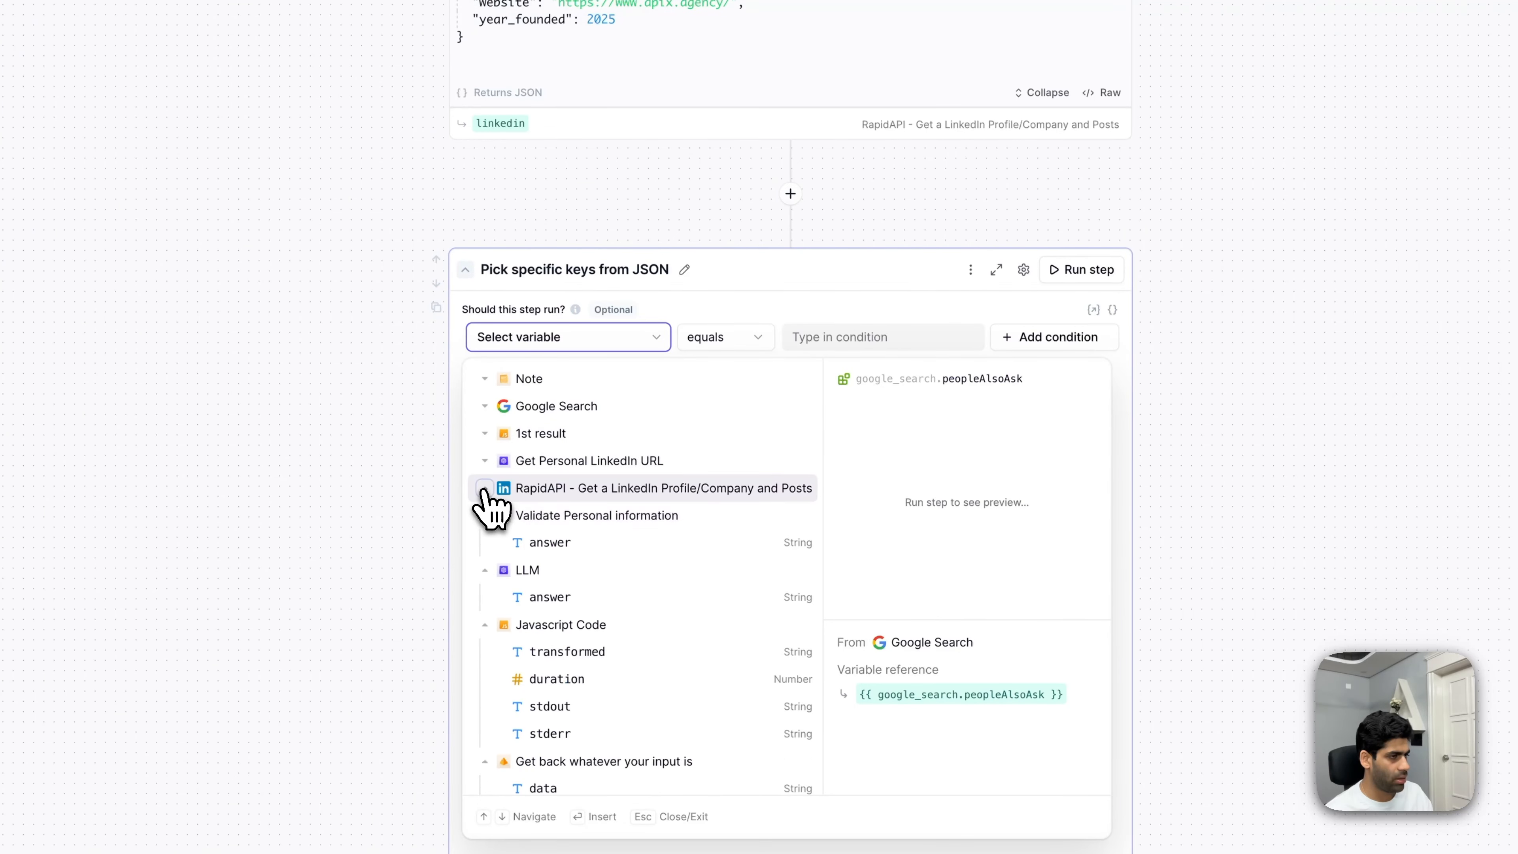
pyautogui.click(584, 595)
pyautogui.click(878, 335)
pyautogui.write('Ye')
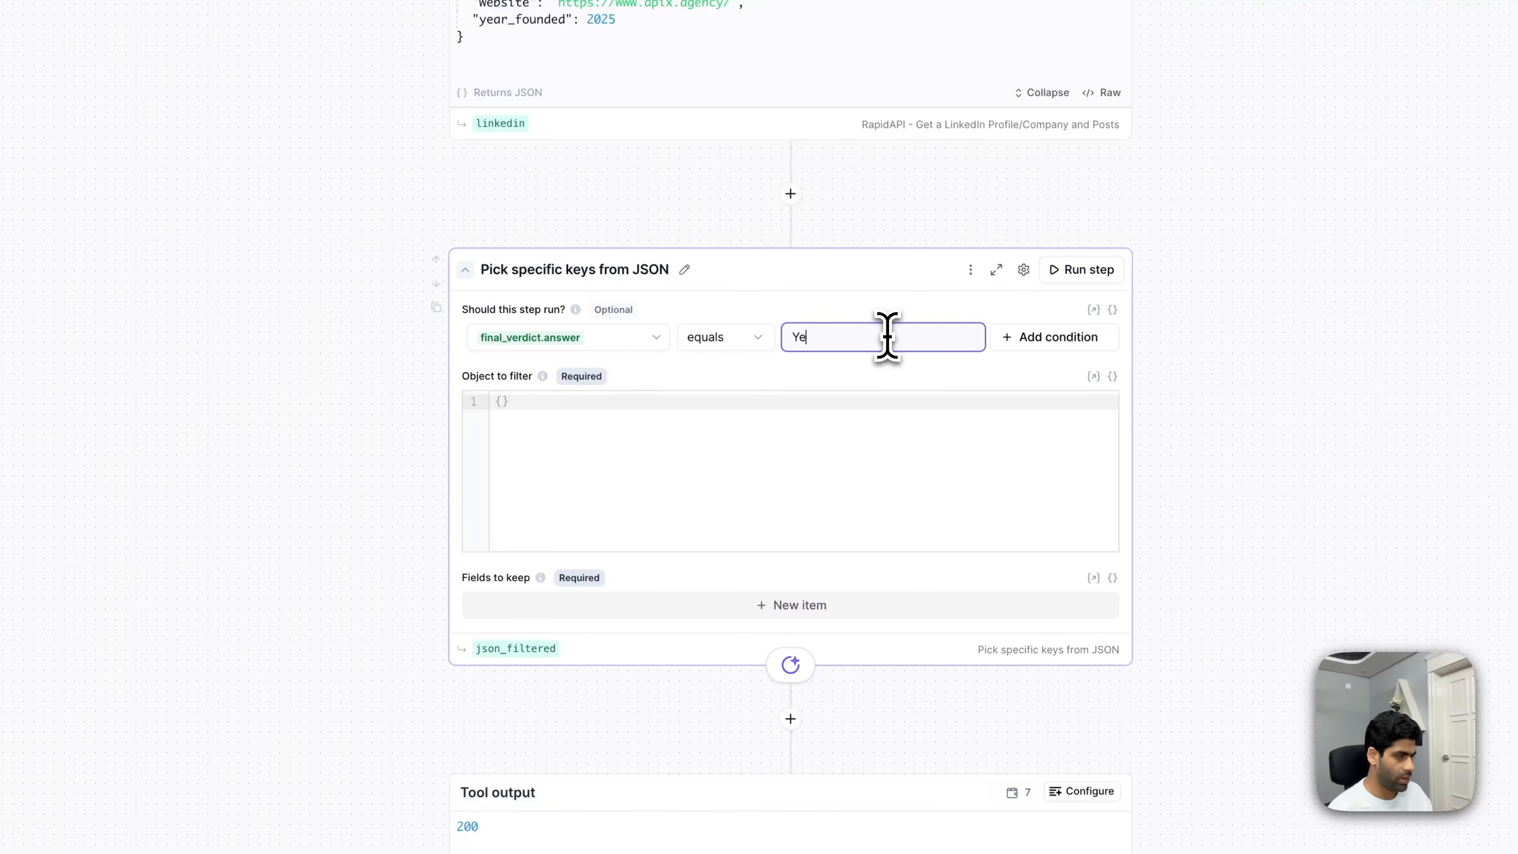
pyautogui.write('s')
# - Add a second condition, joined with 'or', where final_verdict.answer equals 'yes'
pyautogui.click(1055, 337)
pyautogui.click(1064, 369)
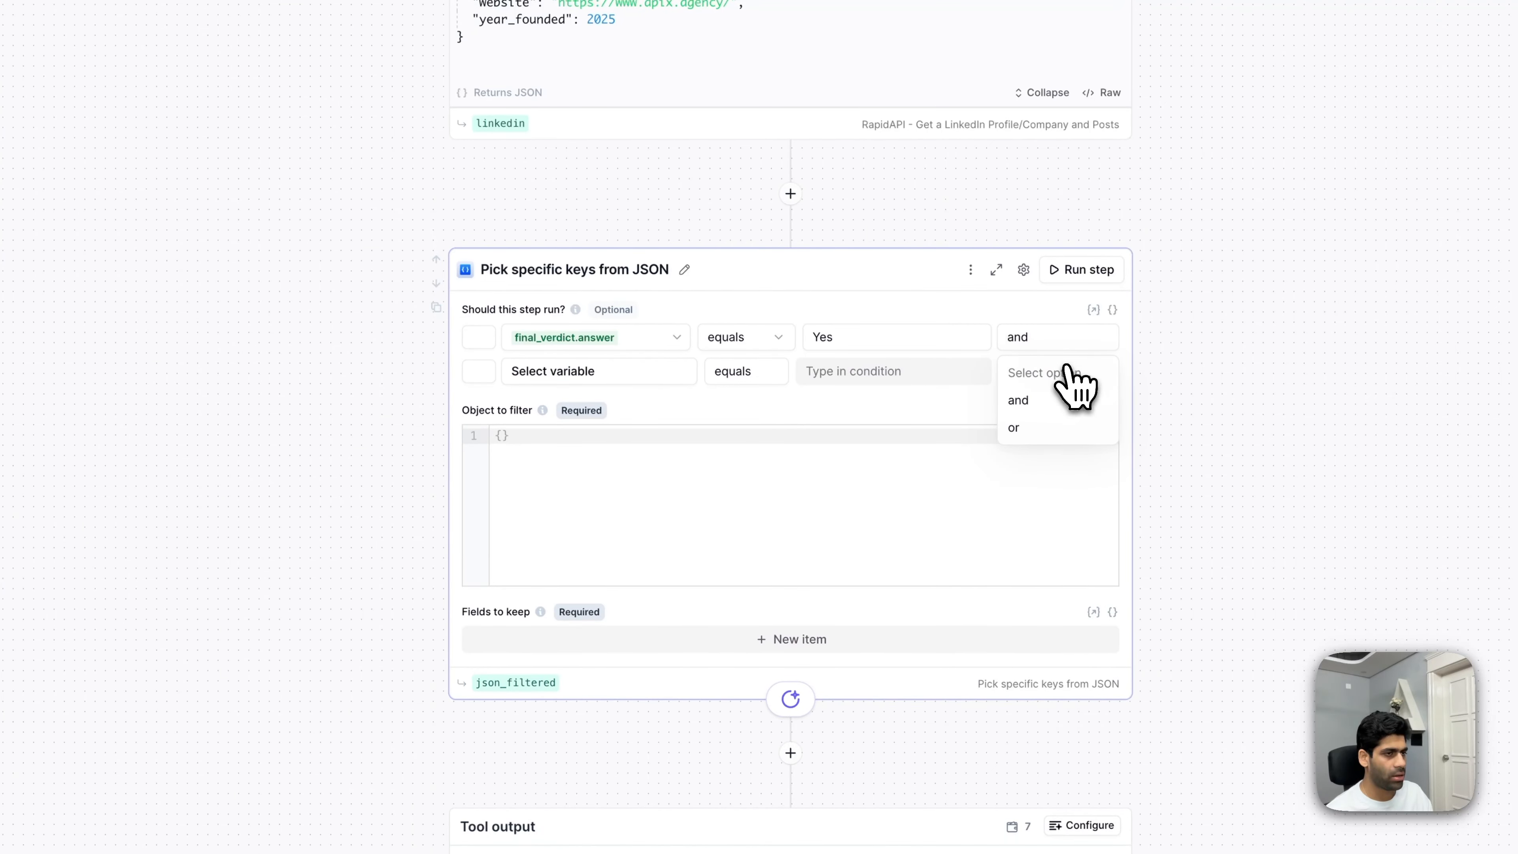
pyautogui.click(1055, 427)
pyautogui.click(657, 373)
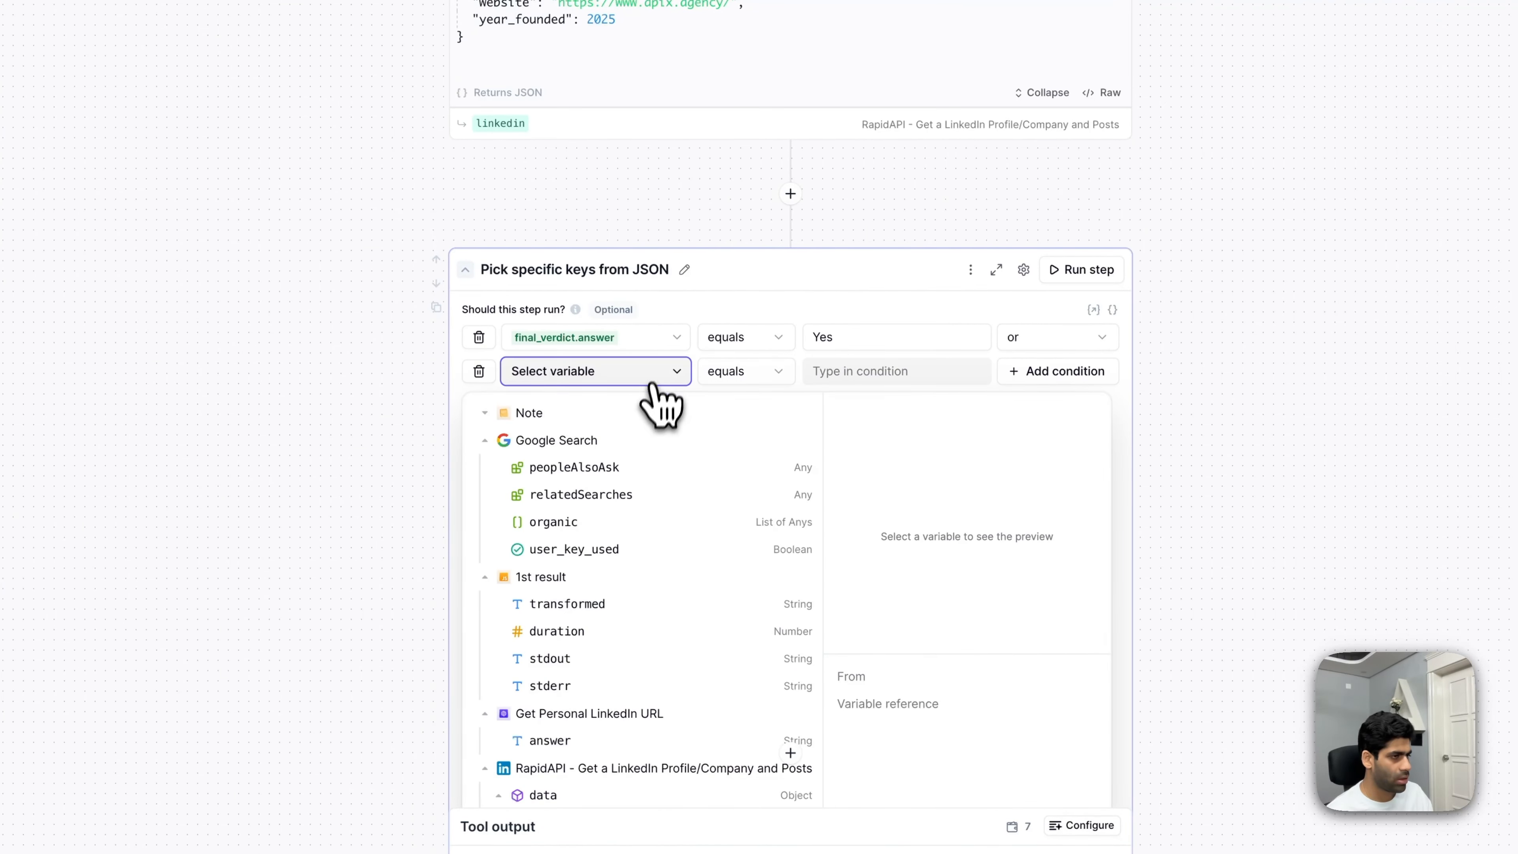
pyautogui.click(484, 440)
pyautogui.click(485, 467)
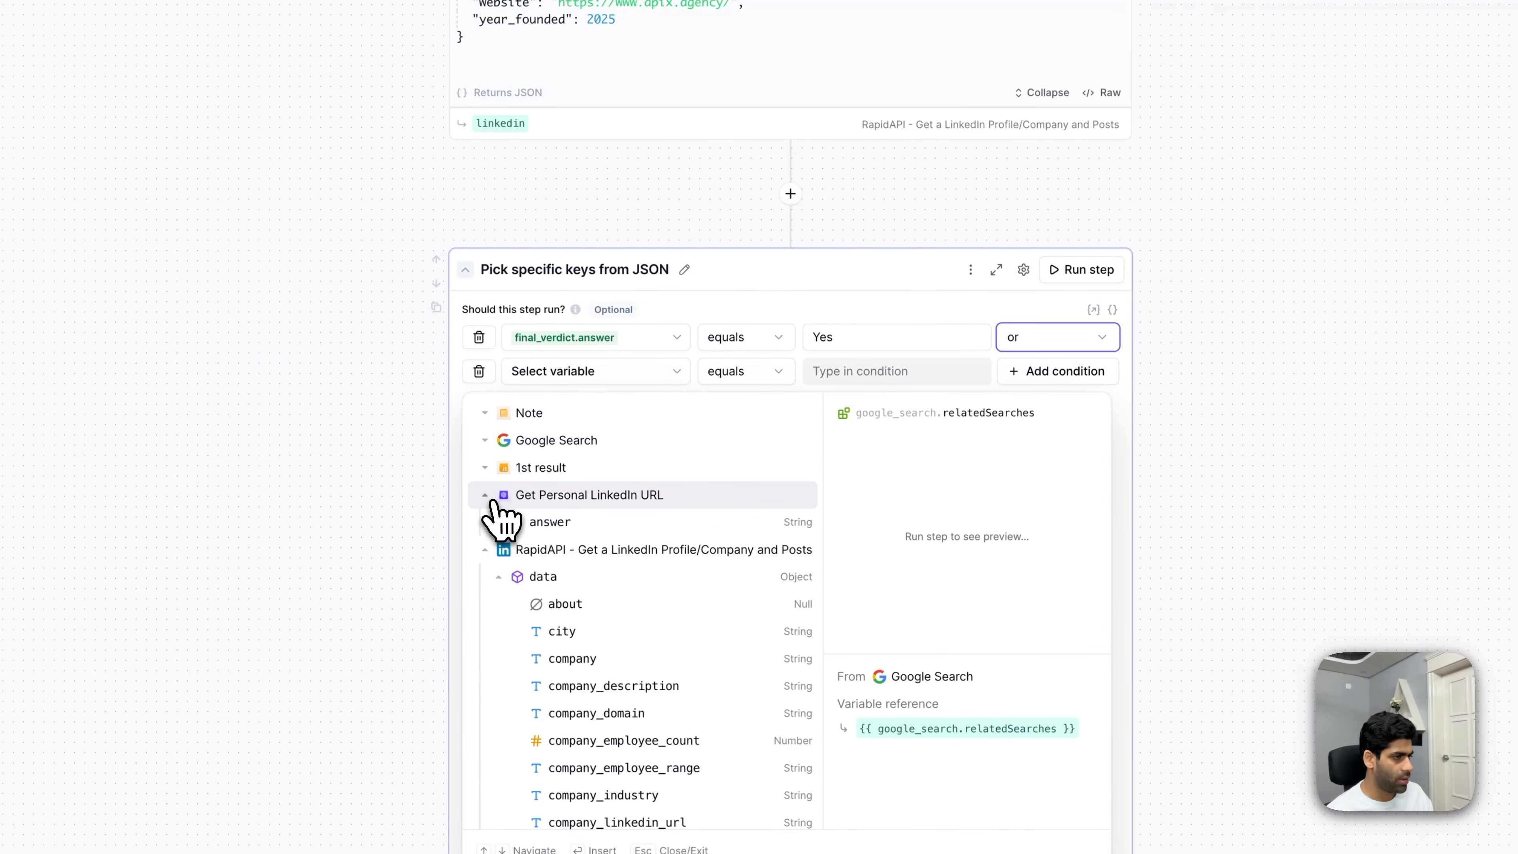
pyautogui.click(486, 495)
pyautogui.click(486, 522)
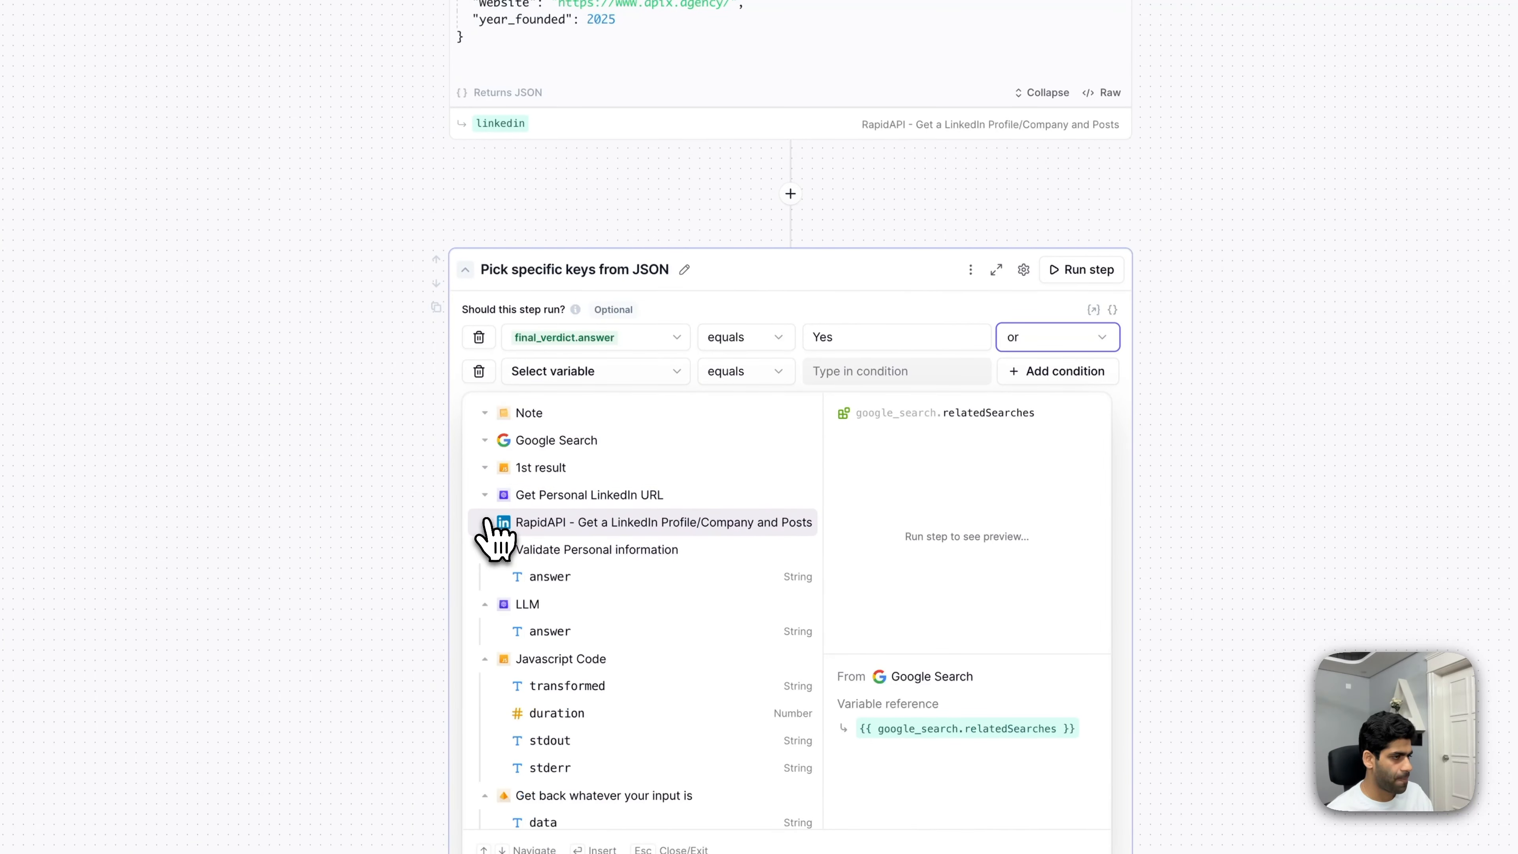
pyautogui.click(574, 634)
pyautogui.click(881, 372)
pyautogui.write('yes')
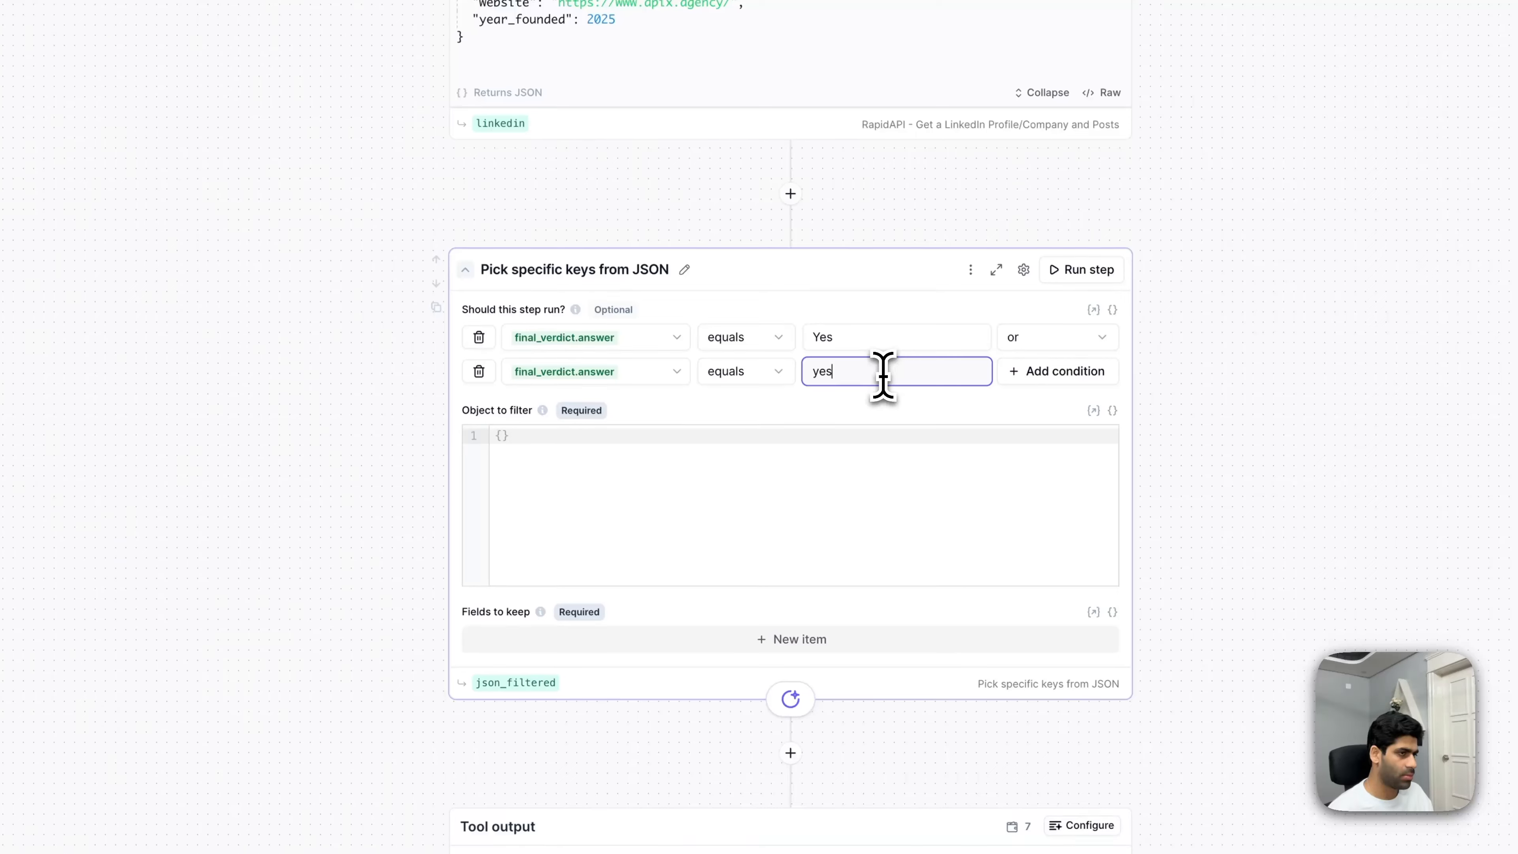
# - Switch Object to filter to accept a variable and bring up its variable list
pyautogui.click(1112, 413)
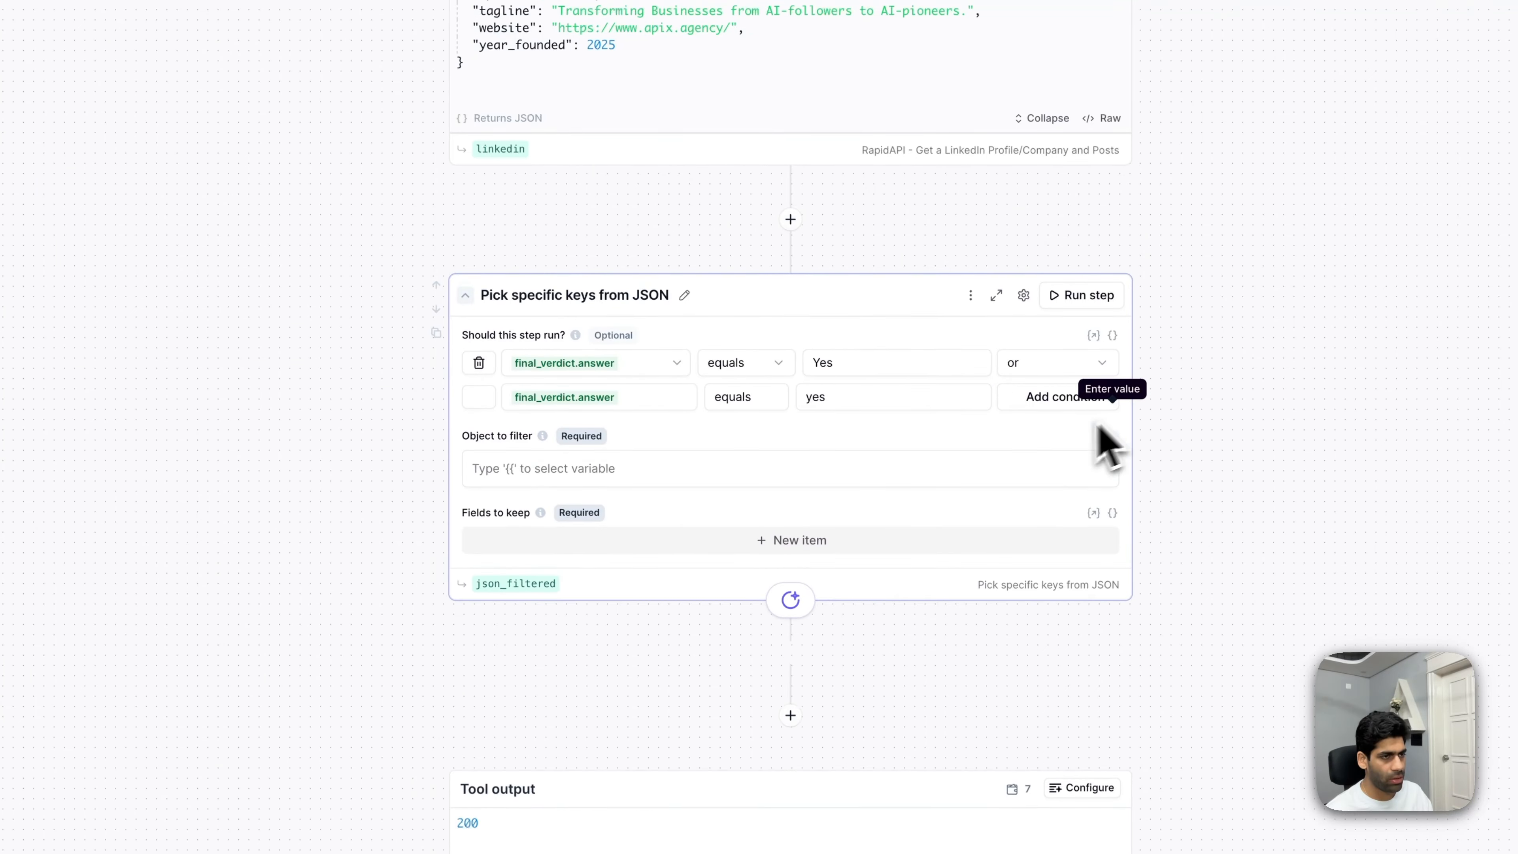
pyautogui.click(591, 477)
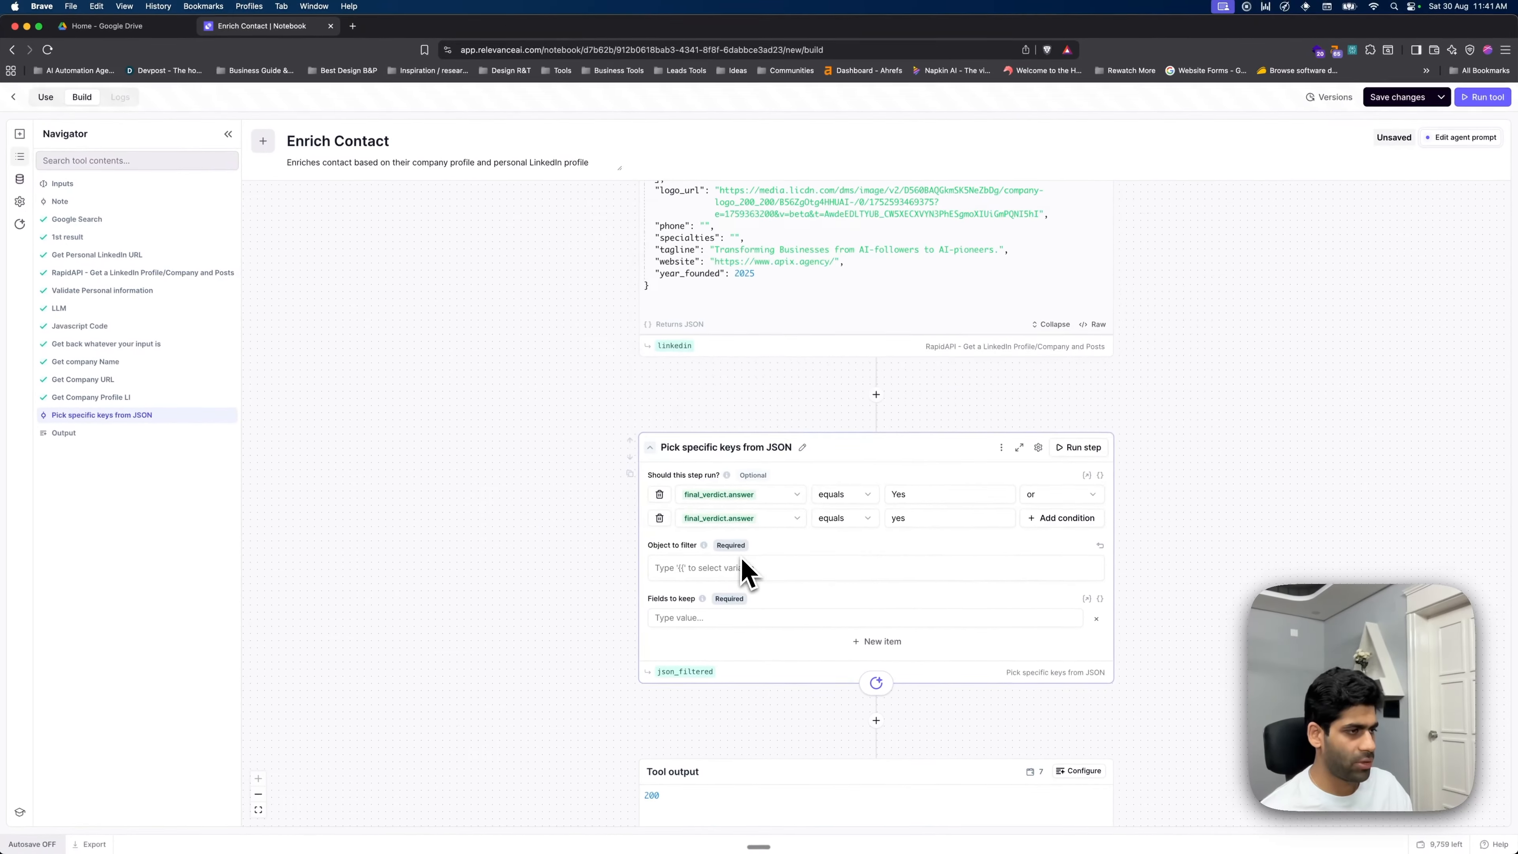
pyautogui.click(758, 571)
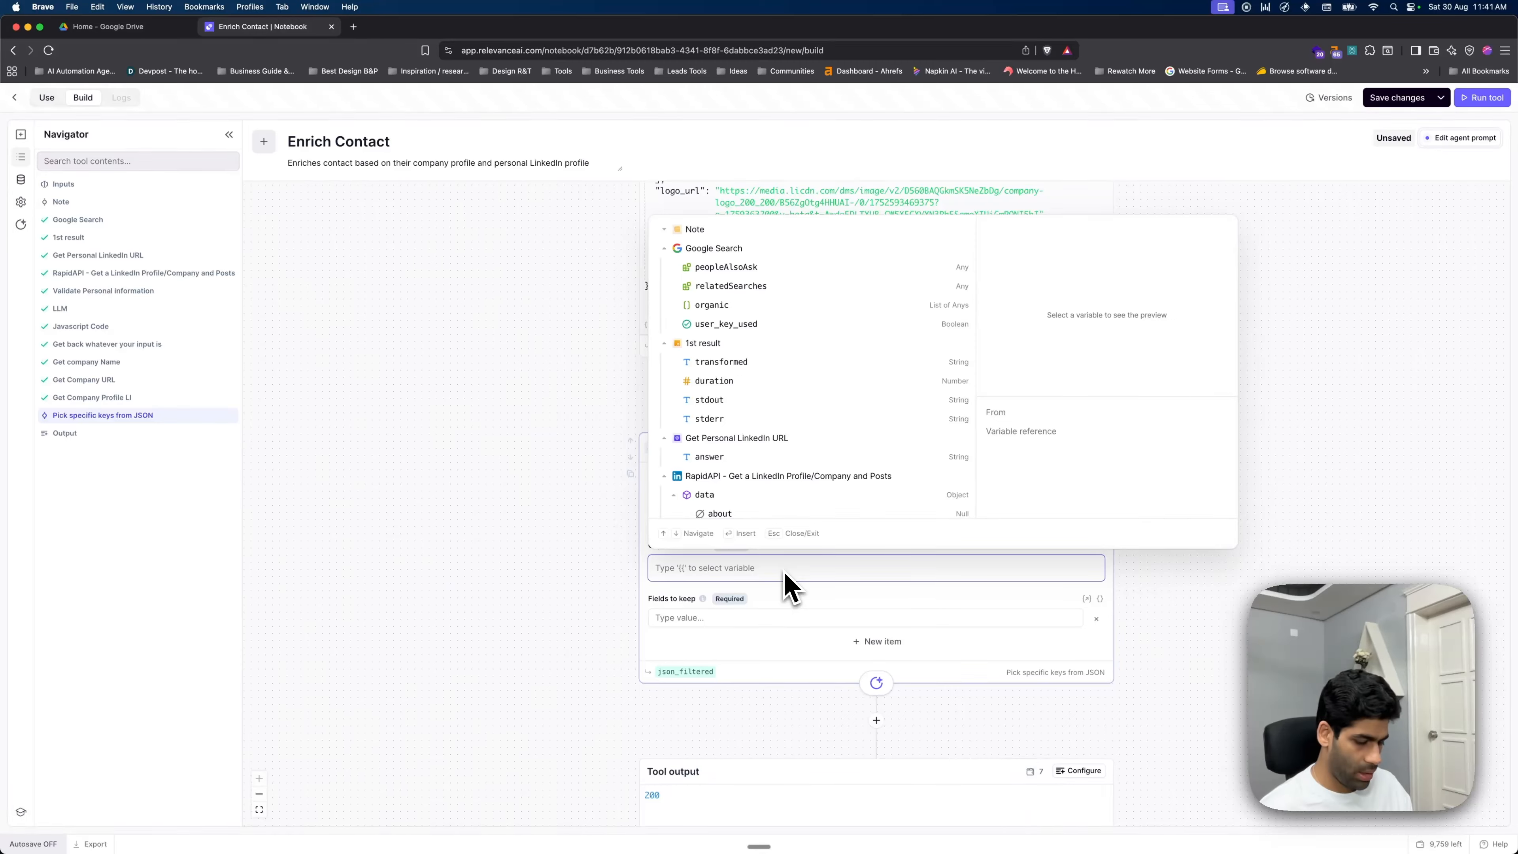
# - Run Get Personal Data and review its profile JSON, including company Apix AI and its description
pyautogui.write('{{pers')
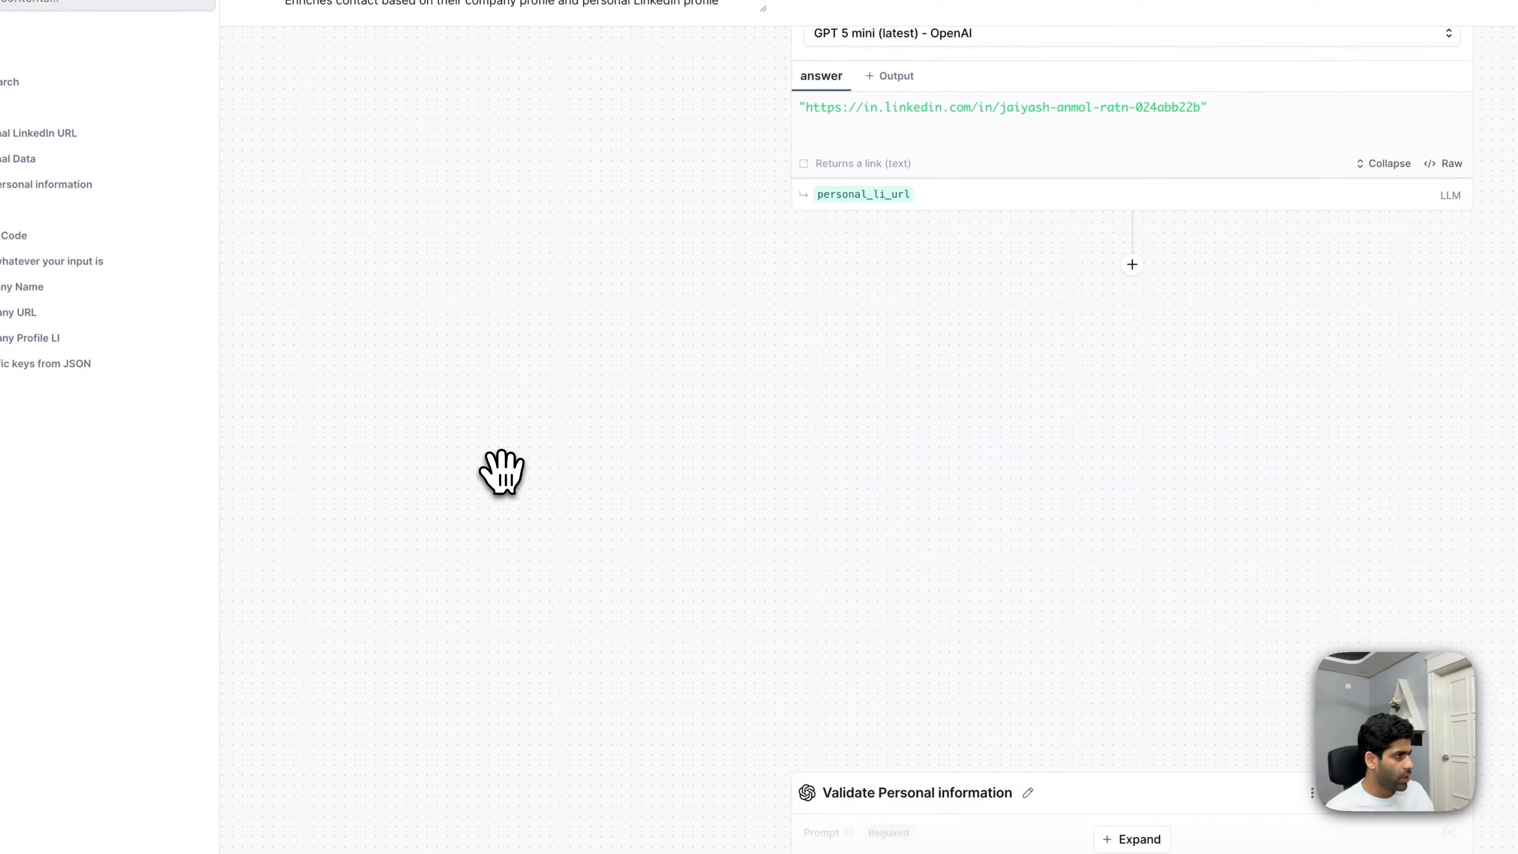
pyautogui.click(136, 278)
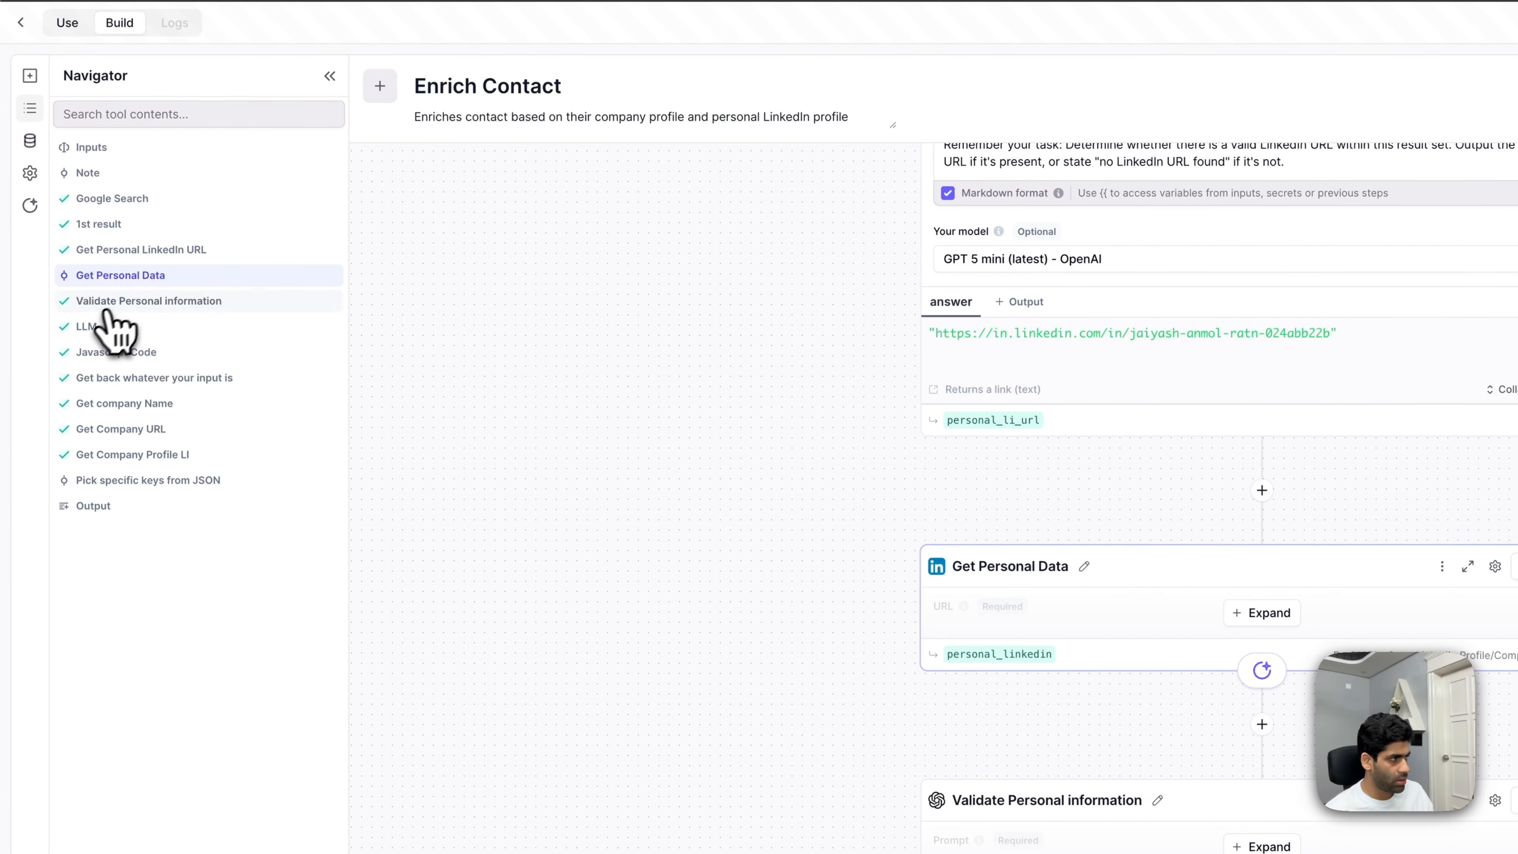
pyautogui.click(1134, 488)
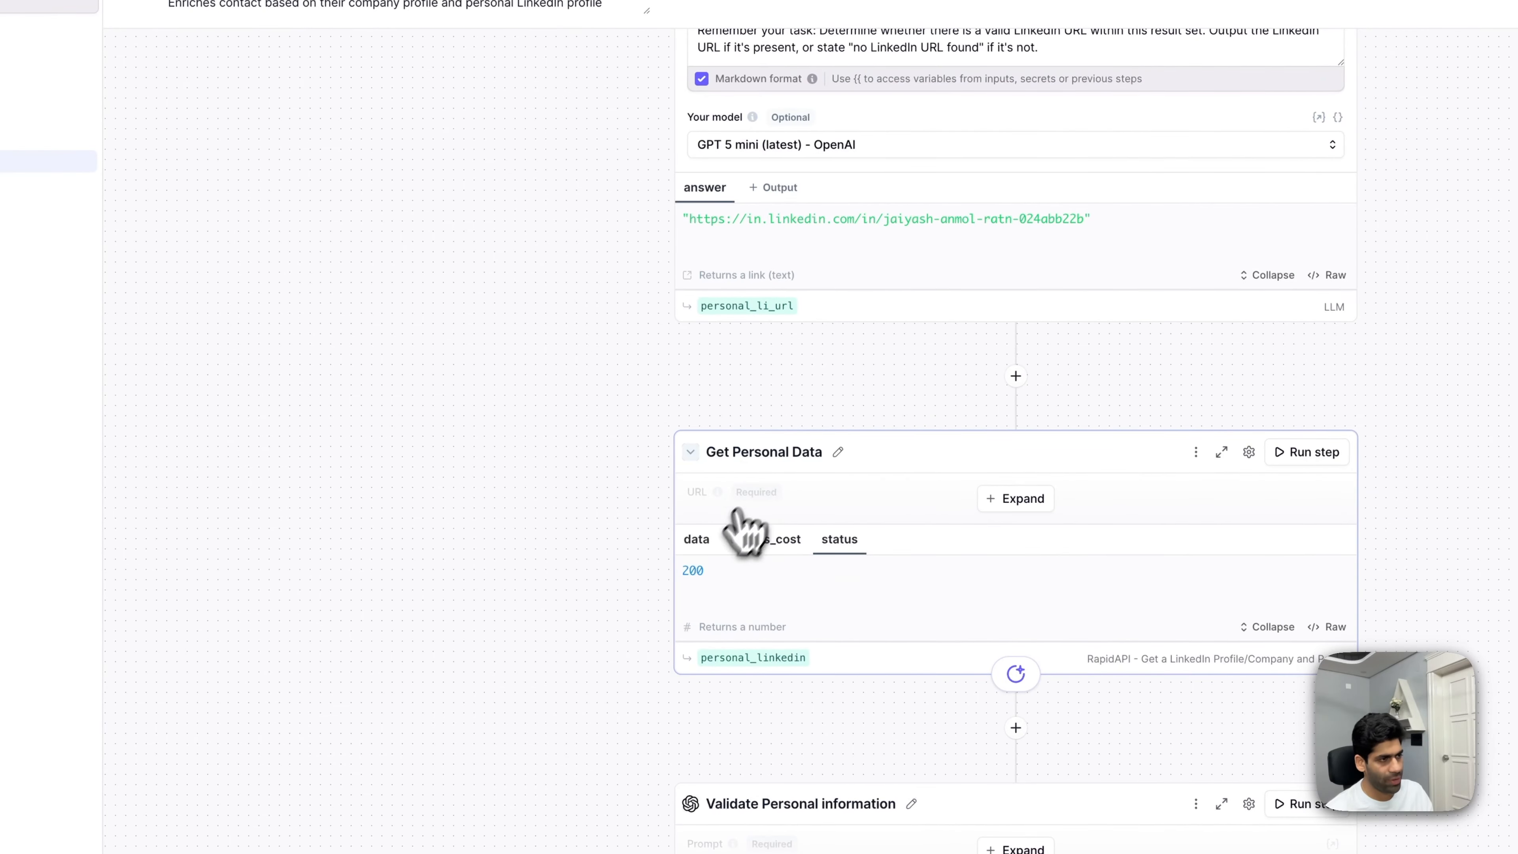
pyautogui.click(698, 540)
pyautogui.scroll(-20, 780, 577)
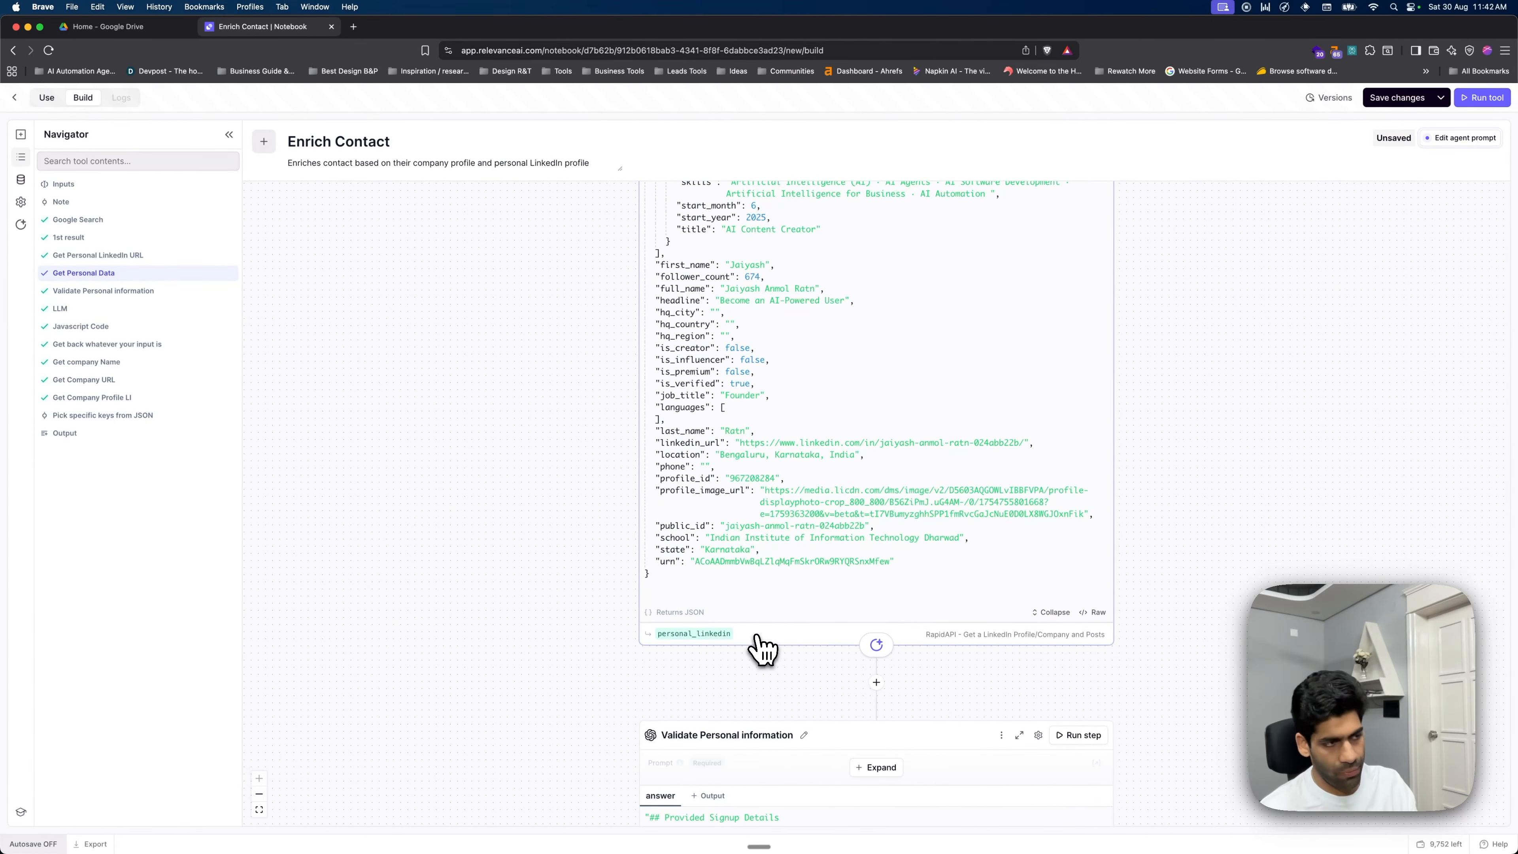
pyautogui.moveTo(729, 641)
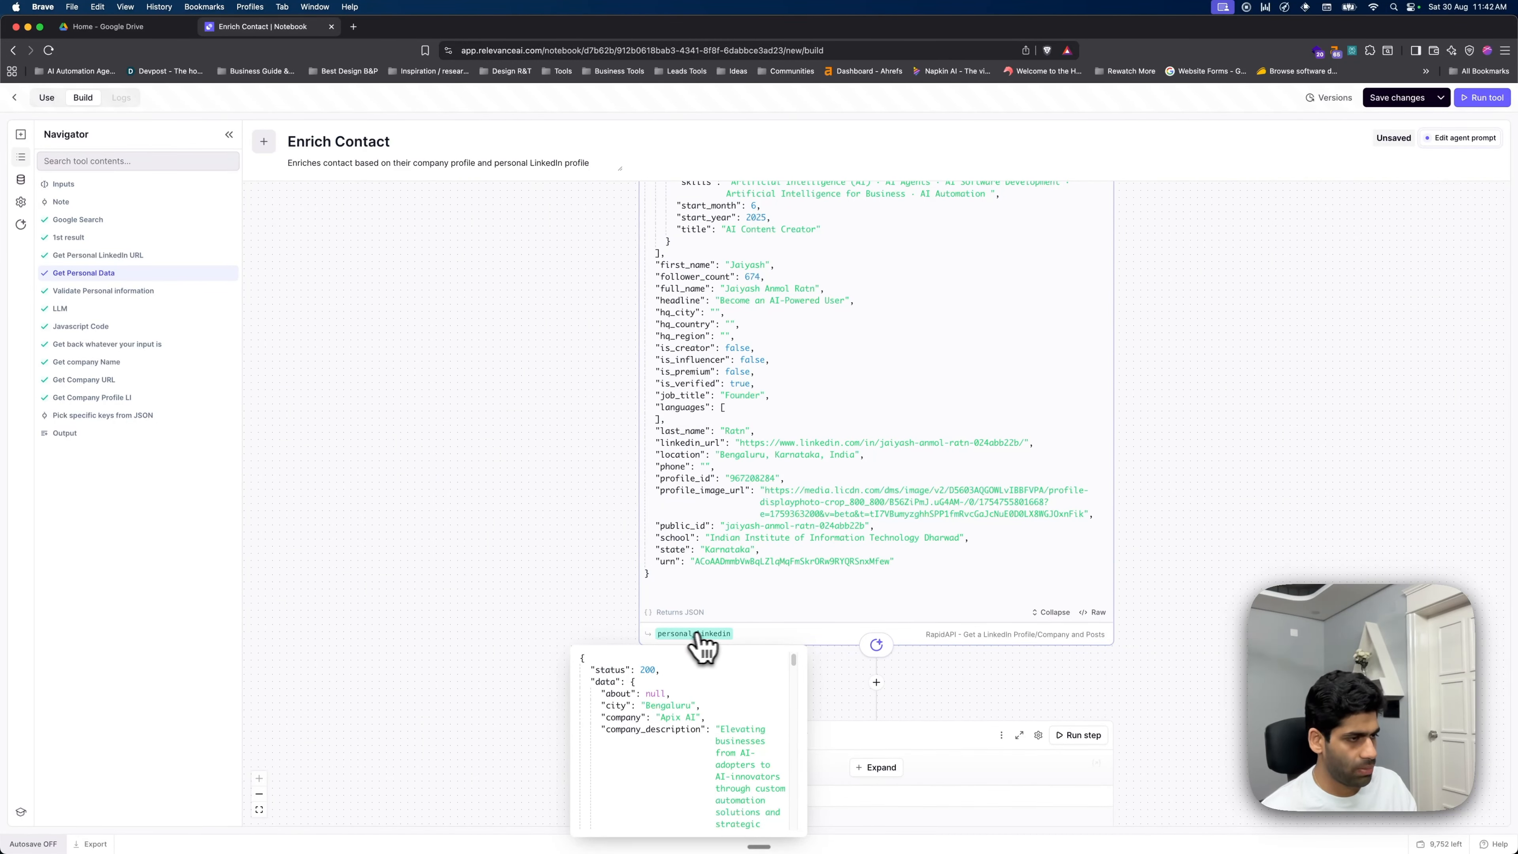
pyautogui.scroll(10, 861, 472)
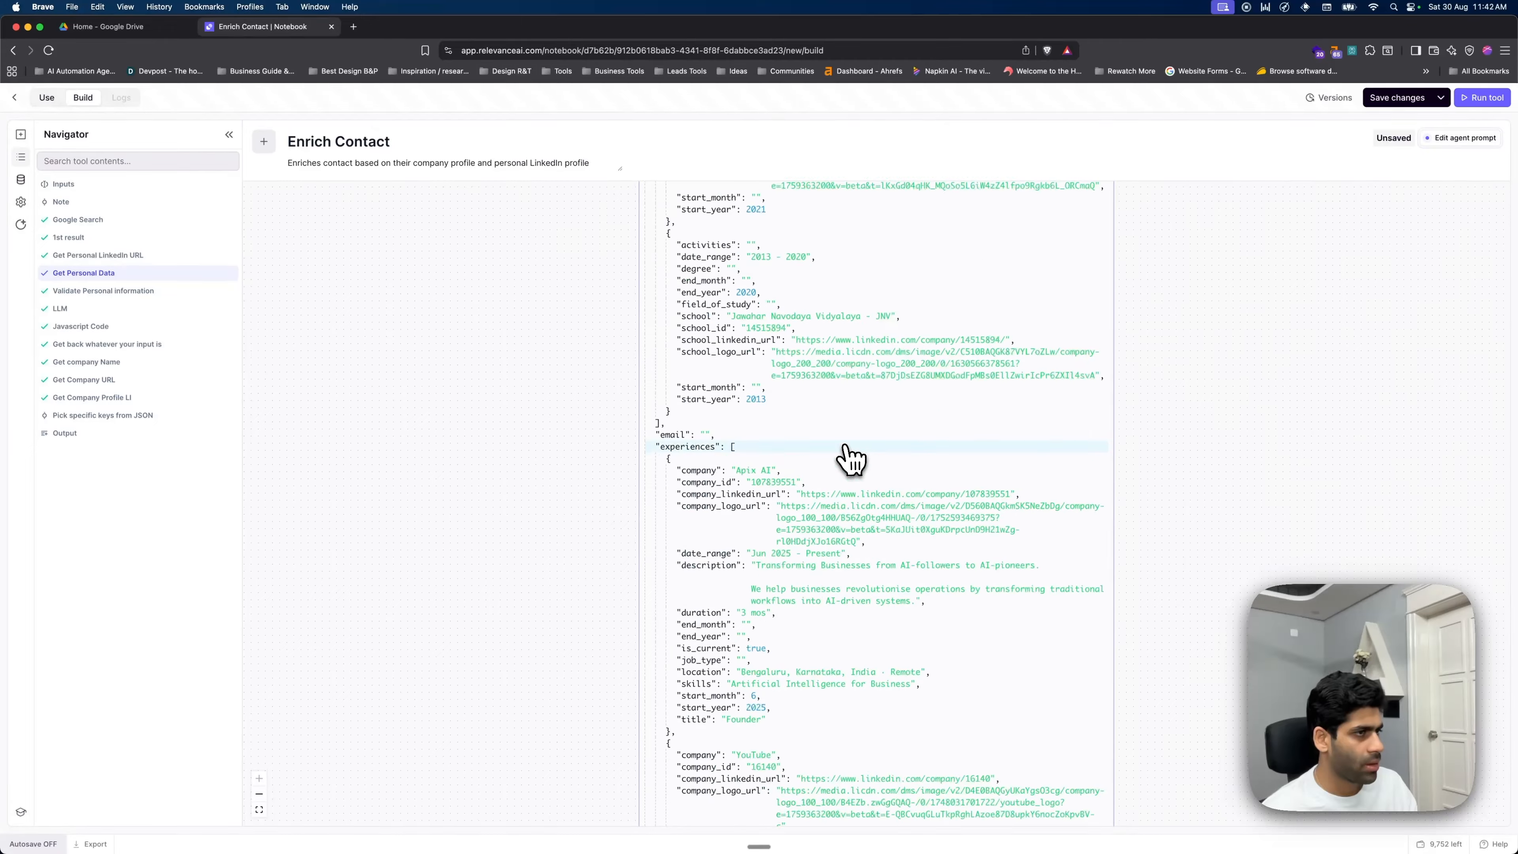
pyautogui.scroll(5, 852, 461)
pyautogui.scroll(5, 777, 400)
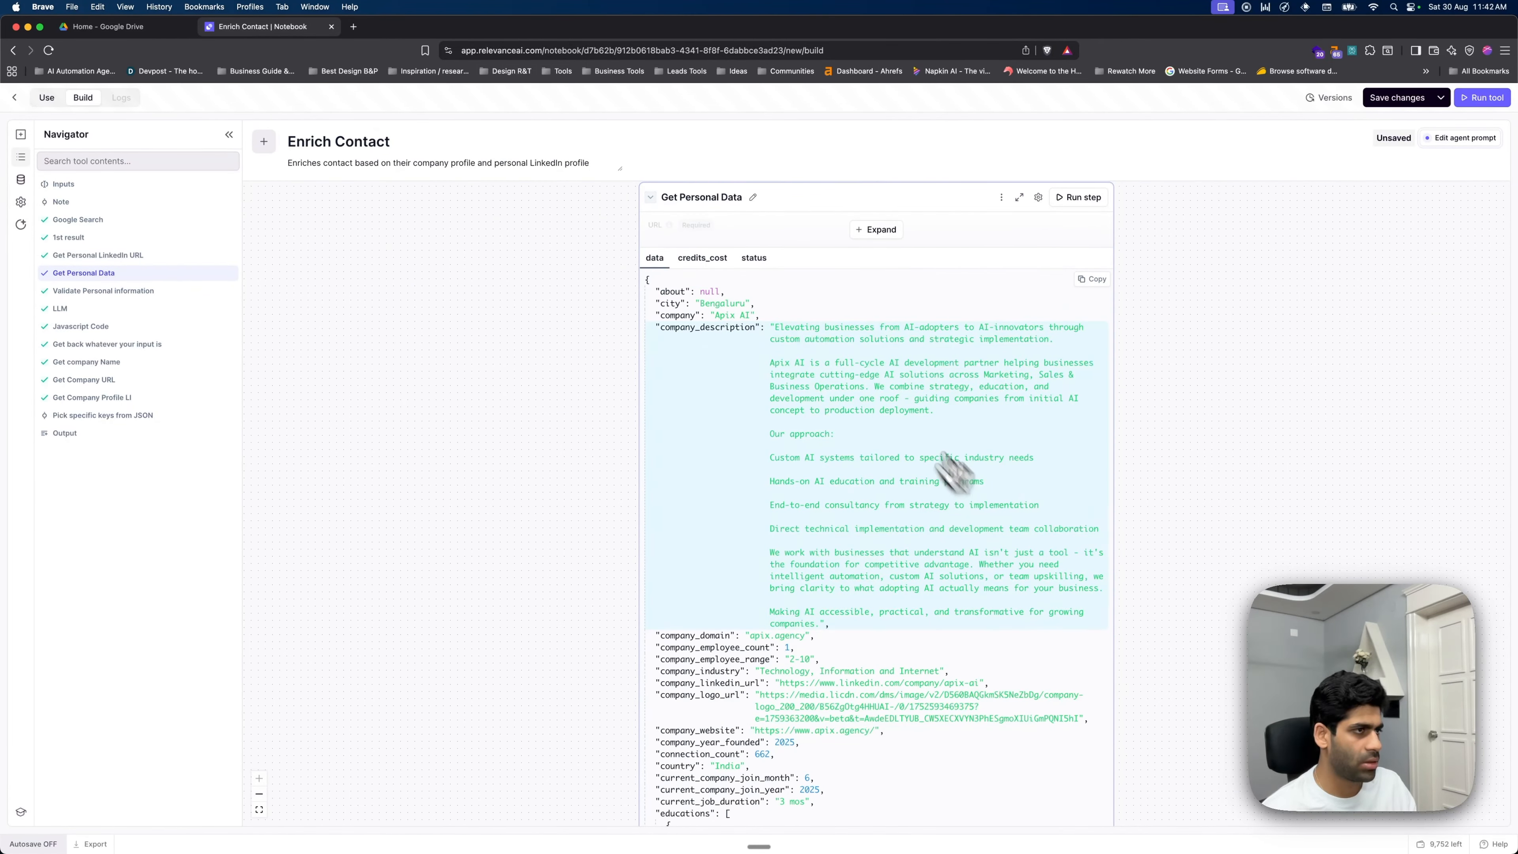
pyautogui.click(106, 415)
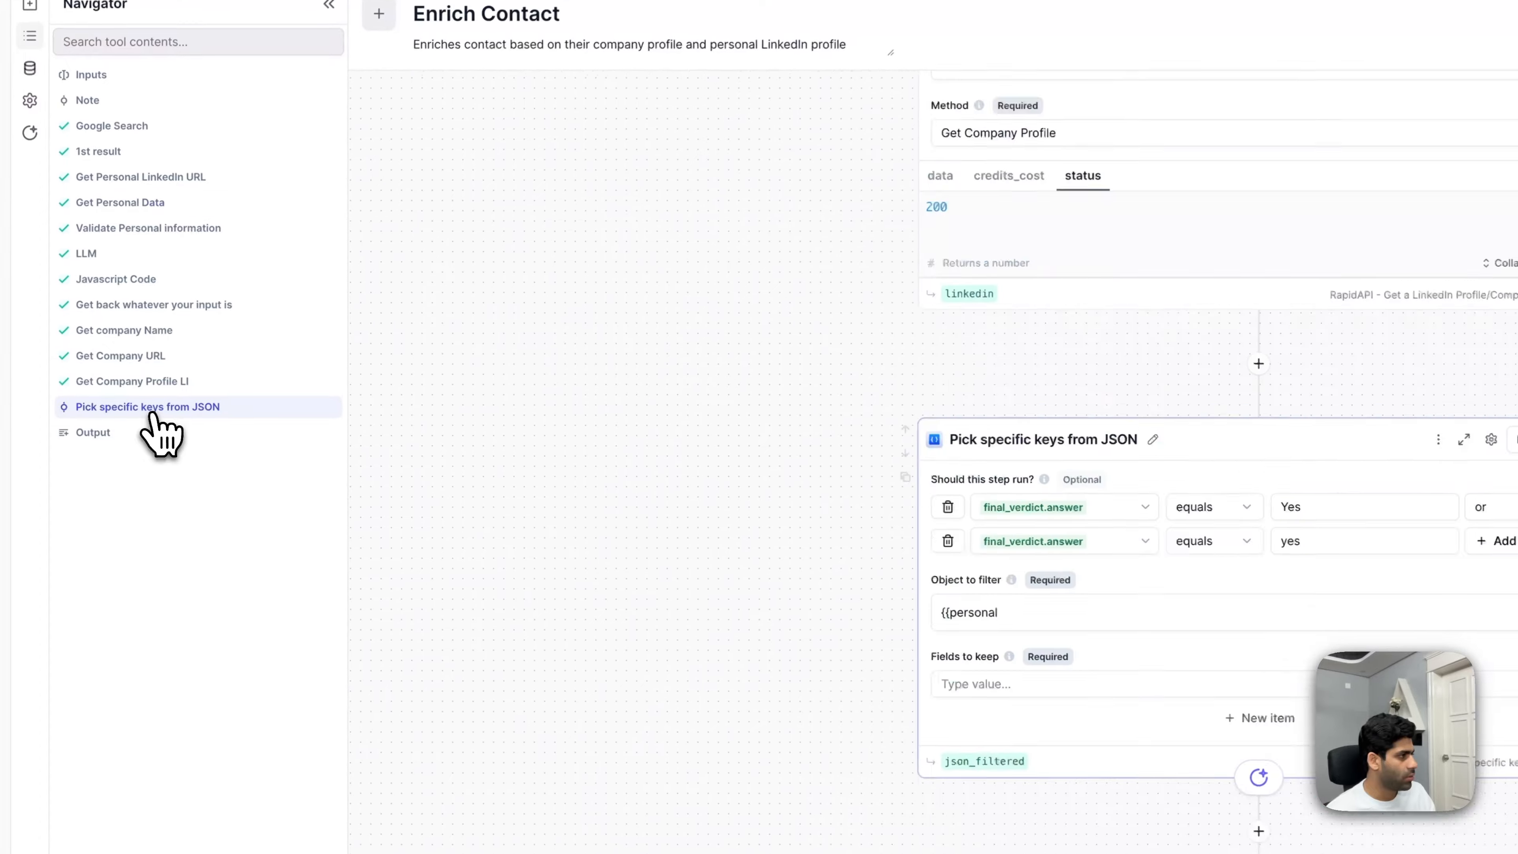
# - Set Object to filter to {{ personal_linkedin.data }} and begin entering job_title as a kept field
pyautogui.click(1065, 616)
pyautogui.press('BackSpace')
pyautogui.press('BackSpace')
pyautogui.press('BackSpace')
pyautogui.press('BackSpace')
pyautogui.press('BackSpace')
pyautogui.press('BackSpace')
pyautogui.press('BackSpace')
pyautogui.press('BackSpace')
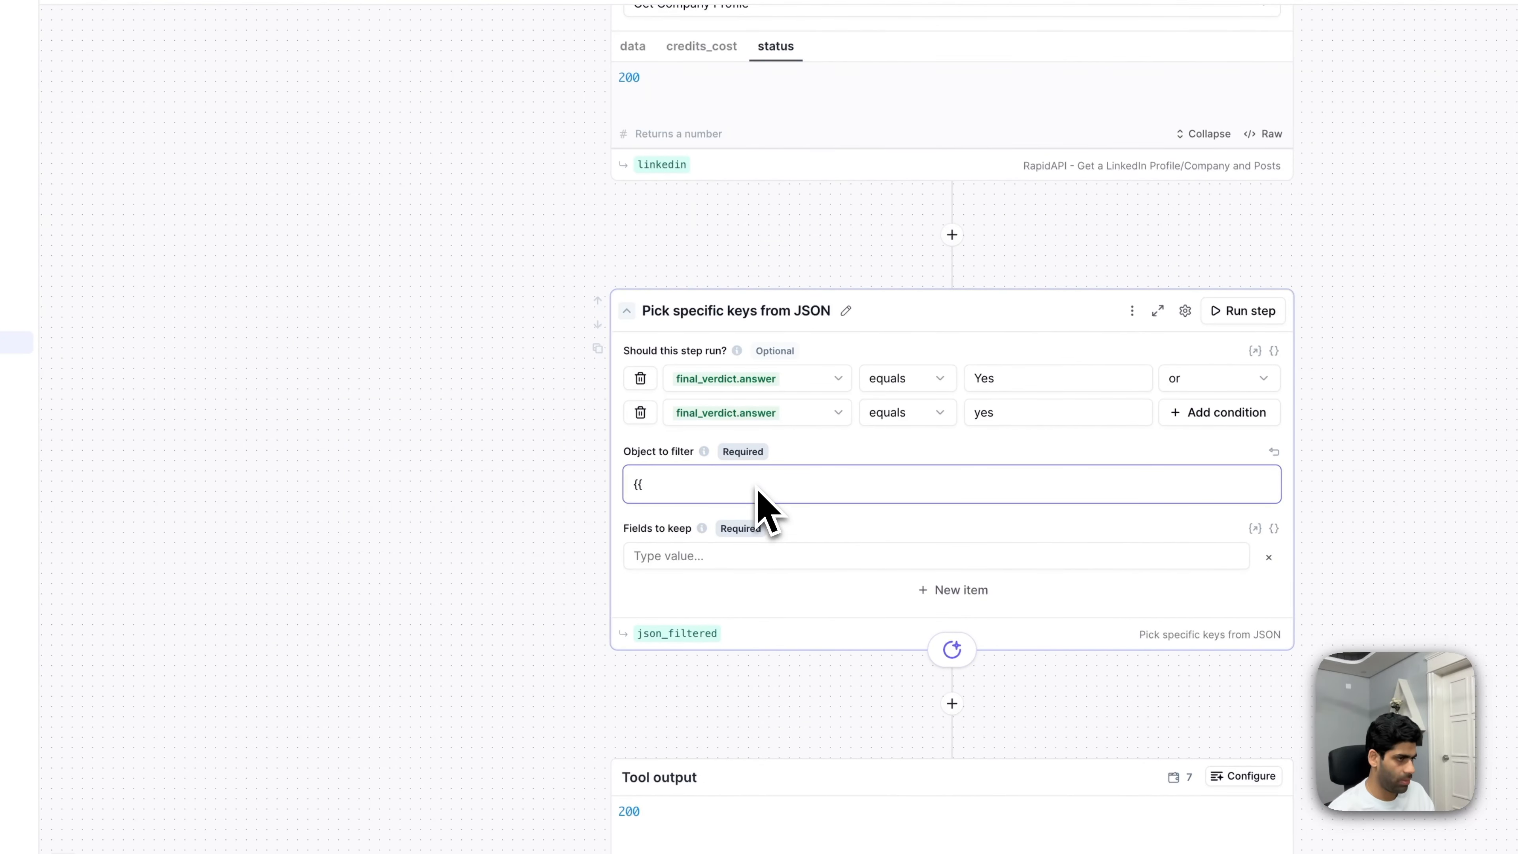
pyautogui.write('peros')
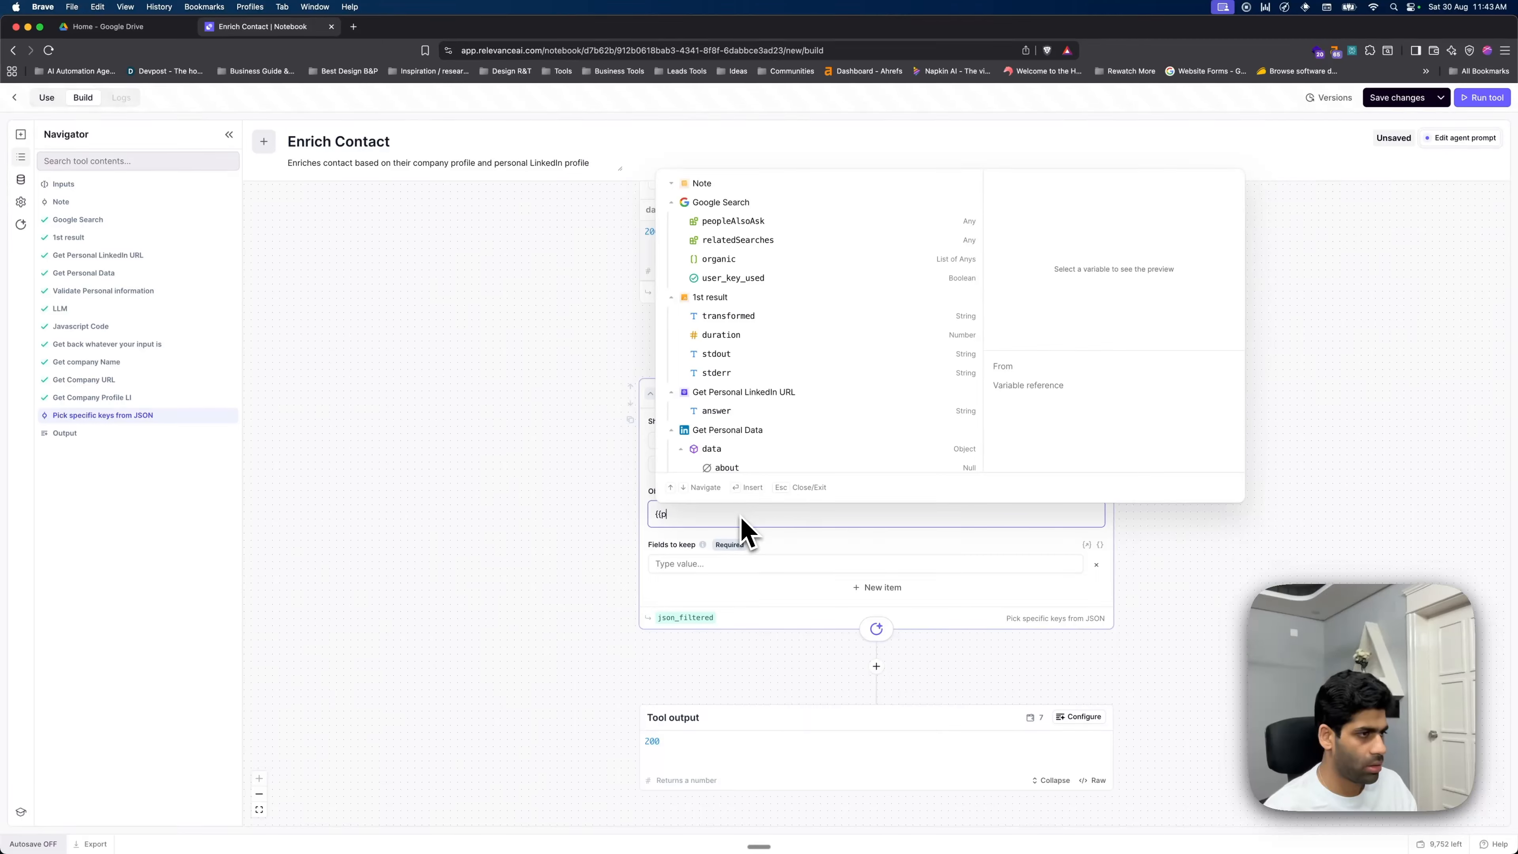
pyautogui.press('BackSpace')
pyautogui.write('sonal')
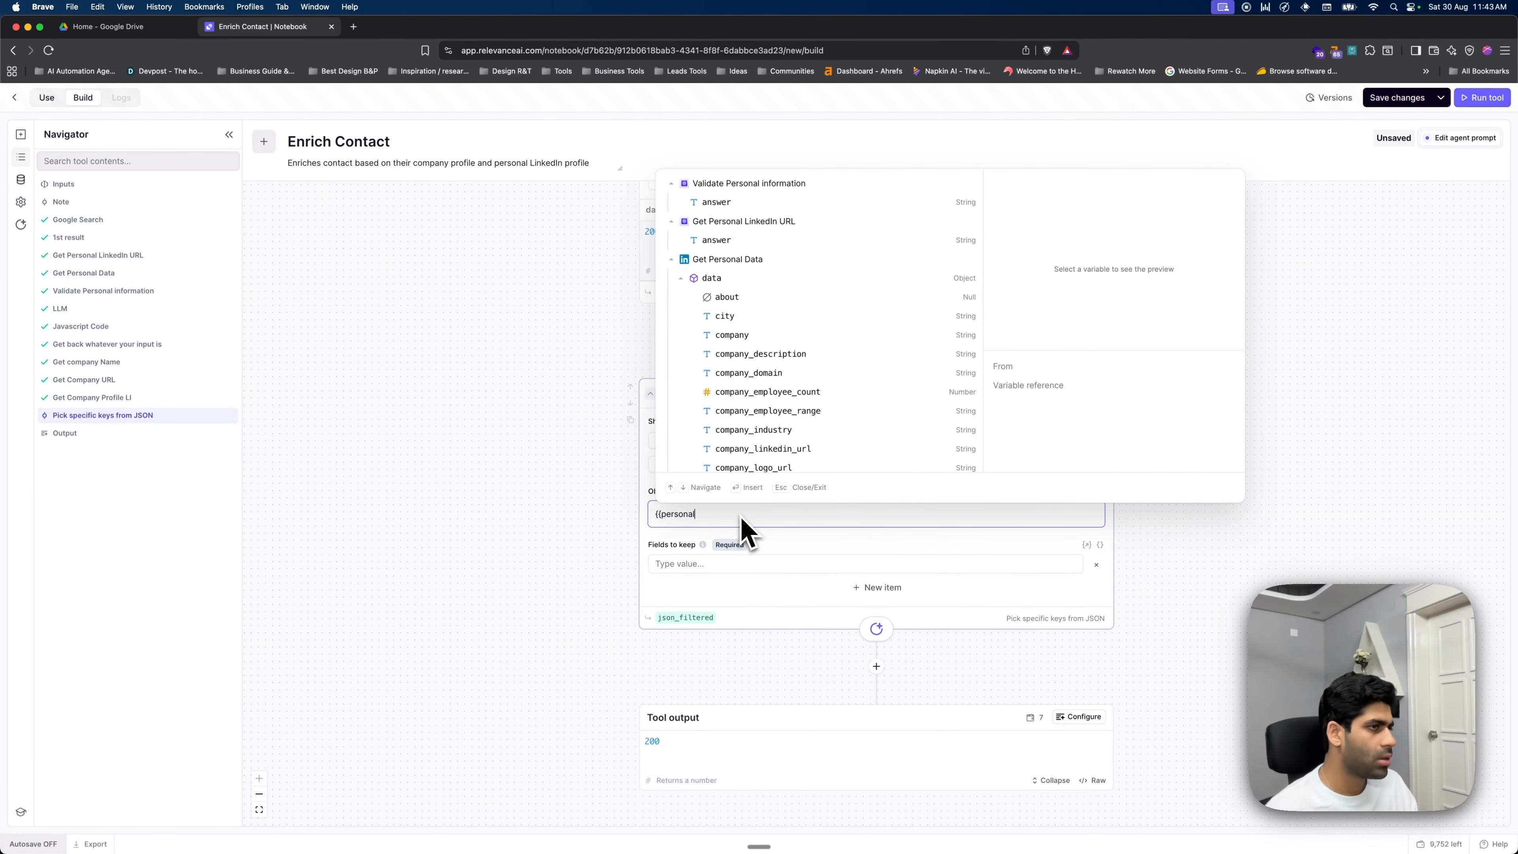
pyautogui.click(783, 279)
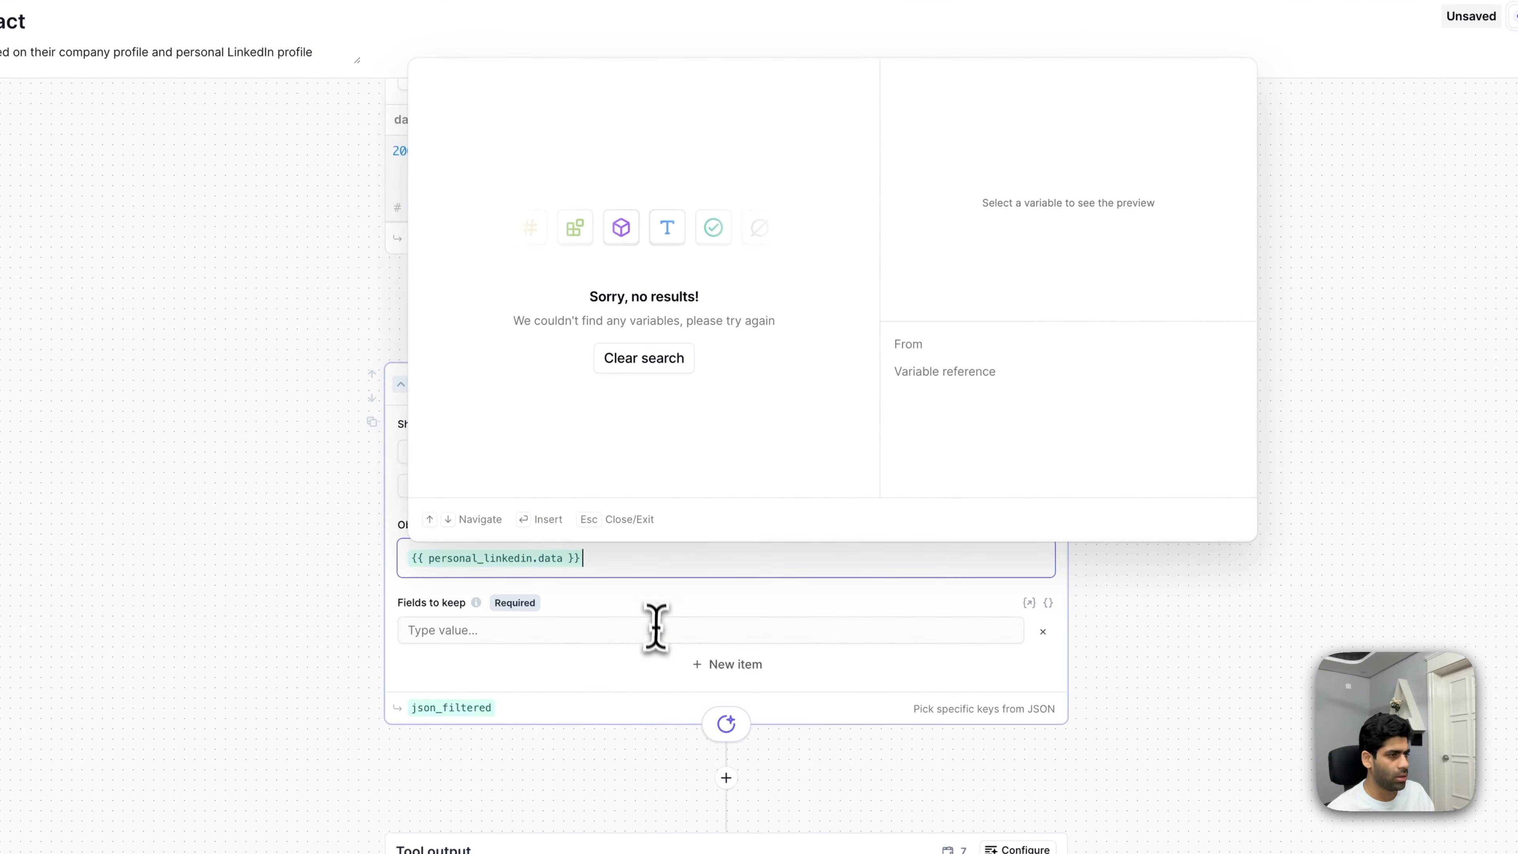
pyautogui.click(828, 563)
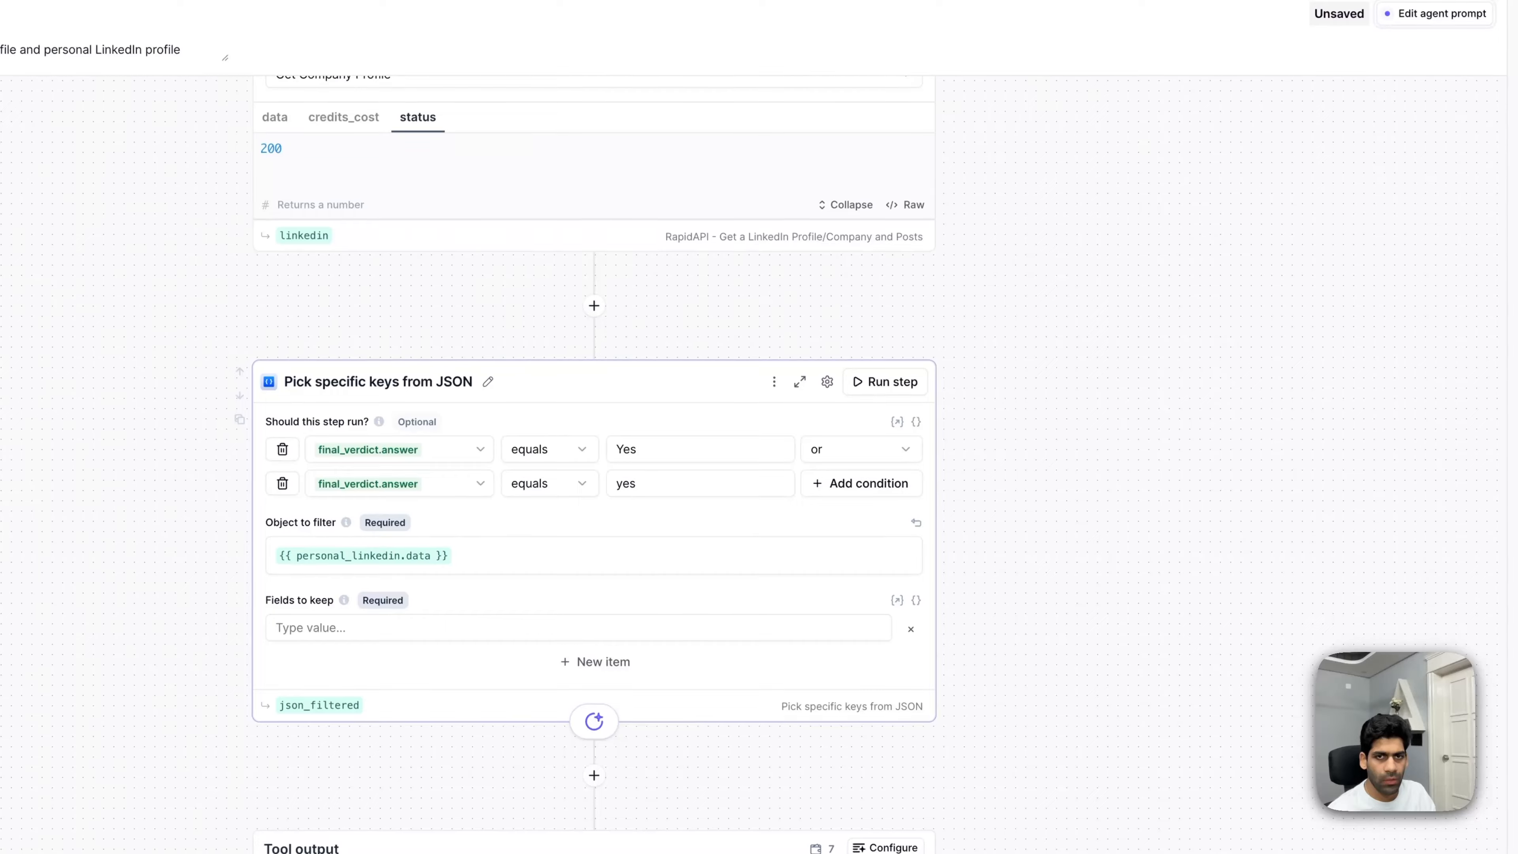
pyautogui.click(437, 632)
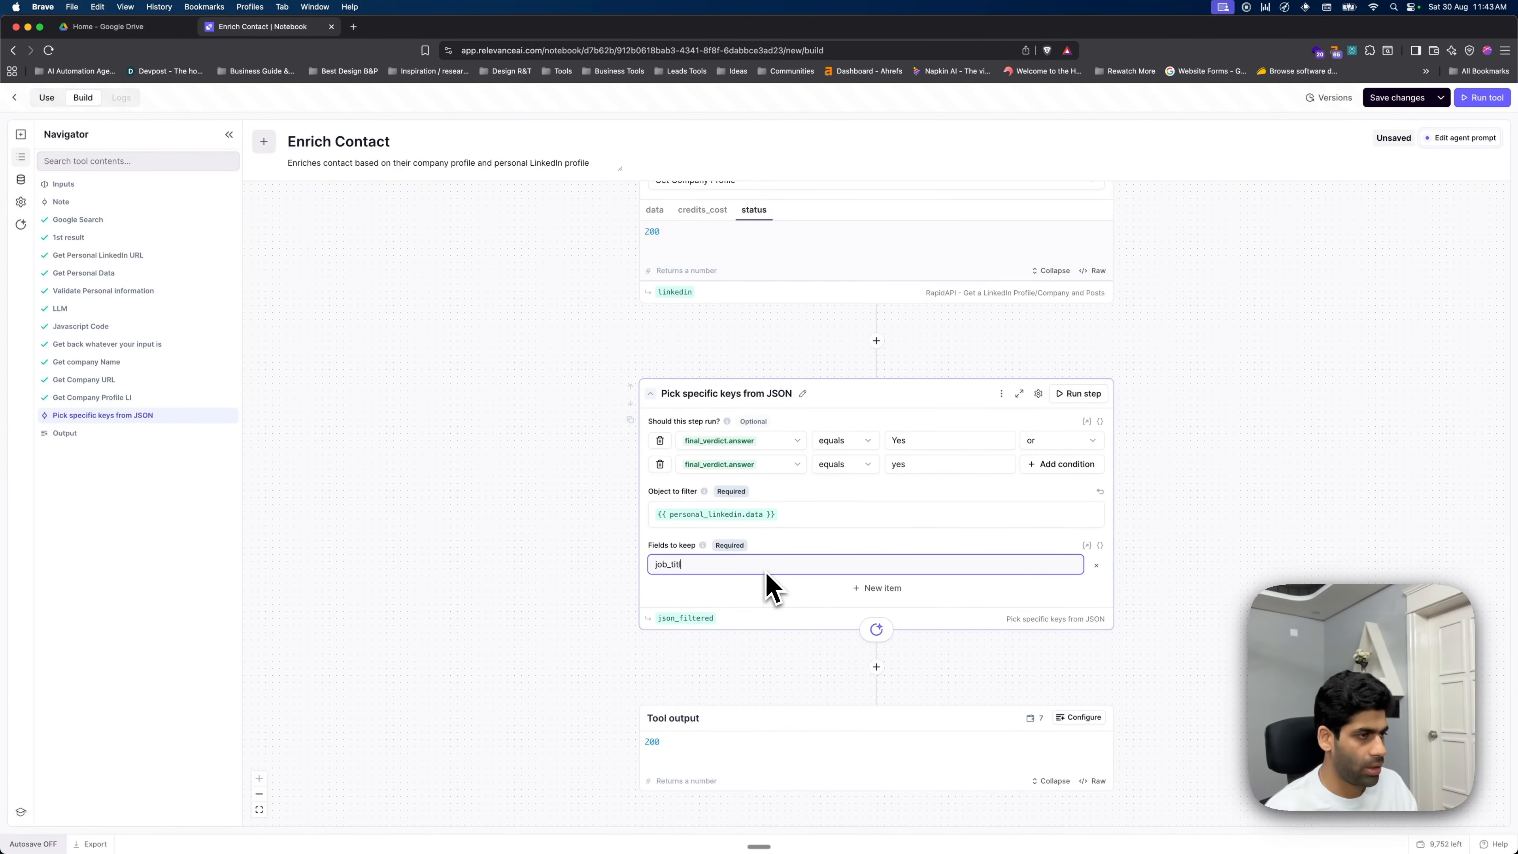
# - Keep job_title, hq_country, city and state, then run the step to get Founder, Bengaluru, Karnataka
pyautogui.click(890, 588)
pyautogui.write('0')
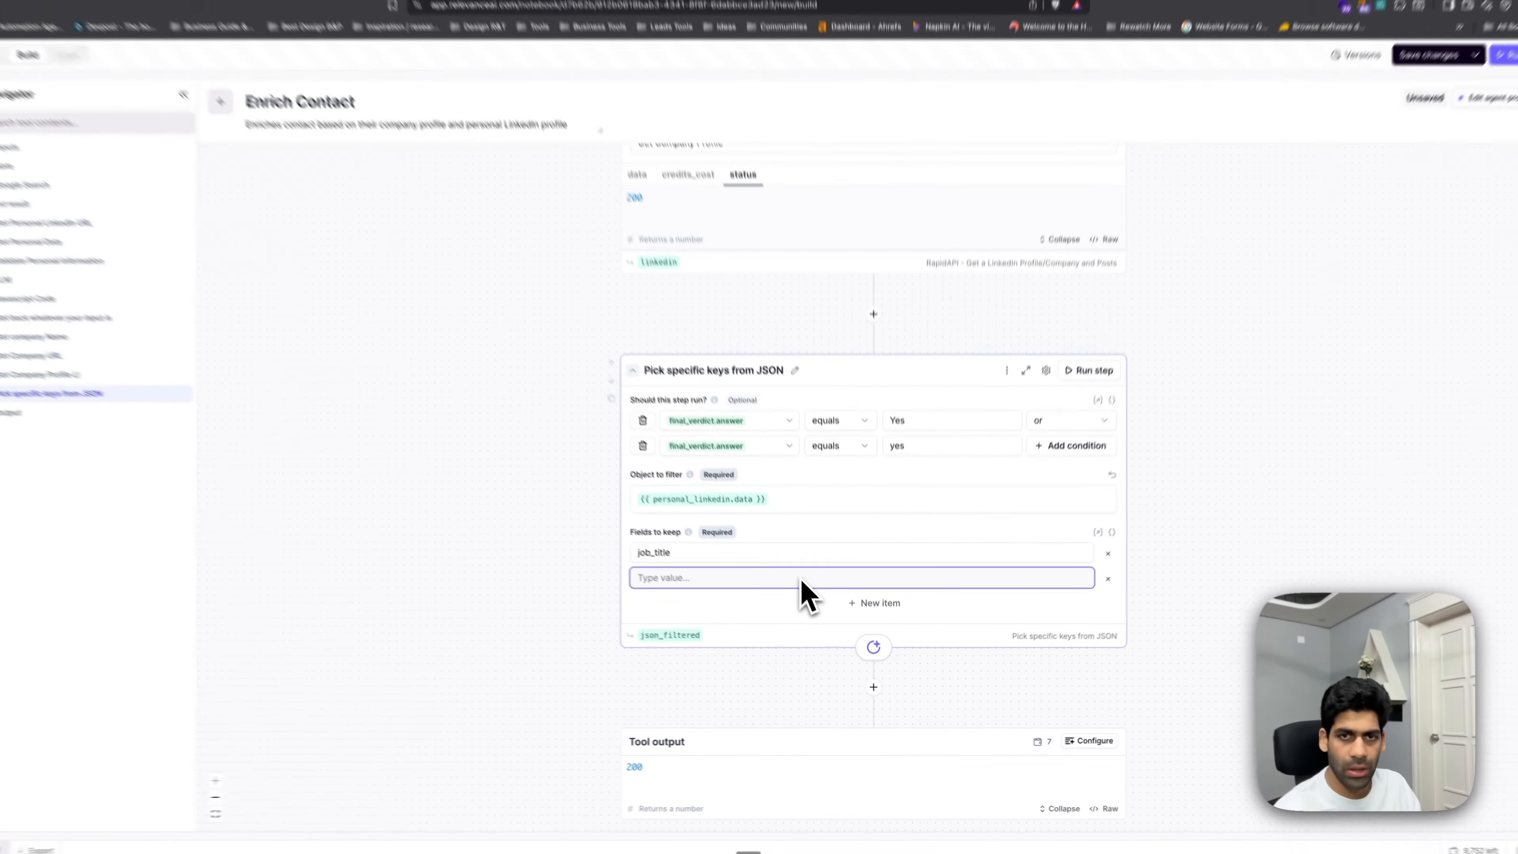
pyautogui.write('hq_country')
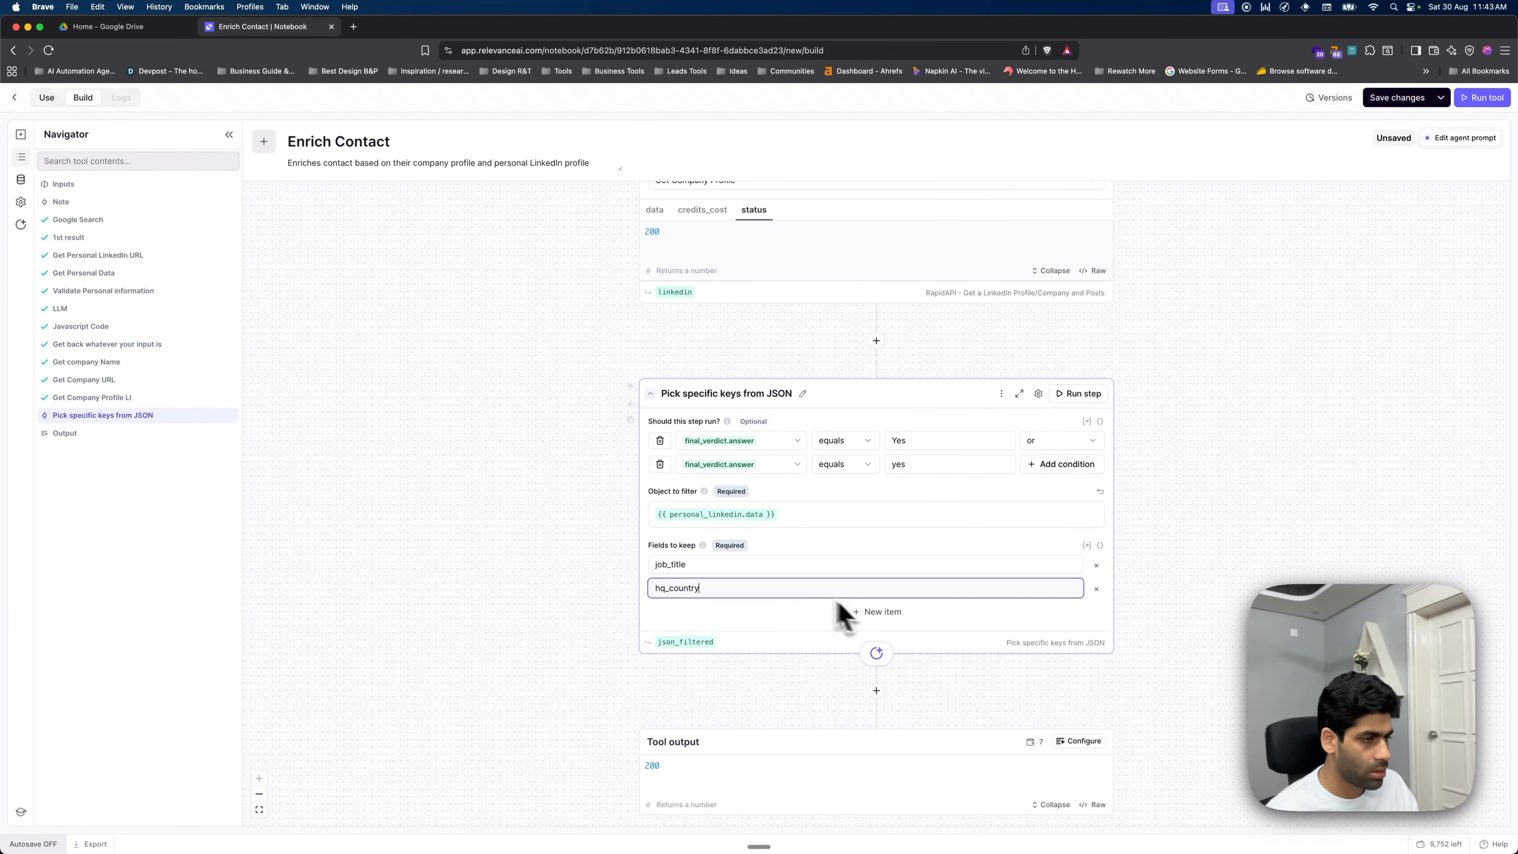
pyautogui.click(861, 612)
pyautogui.write('0')
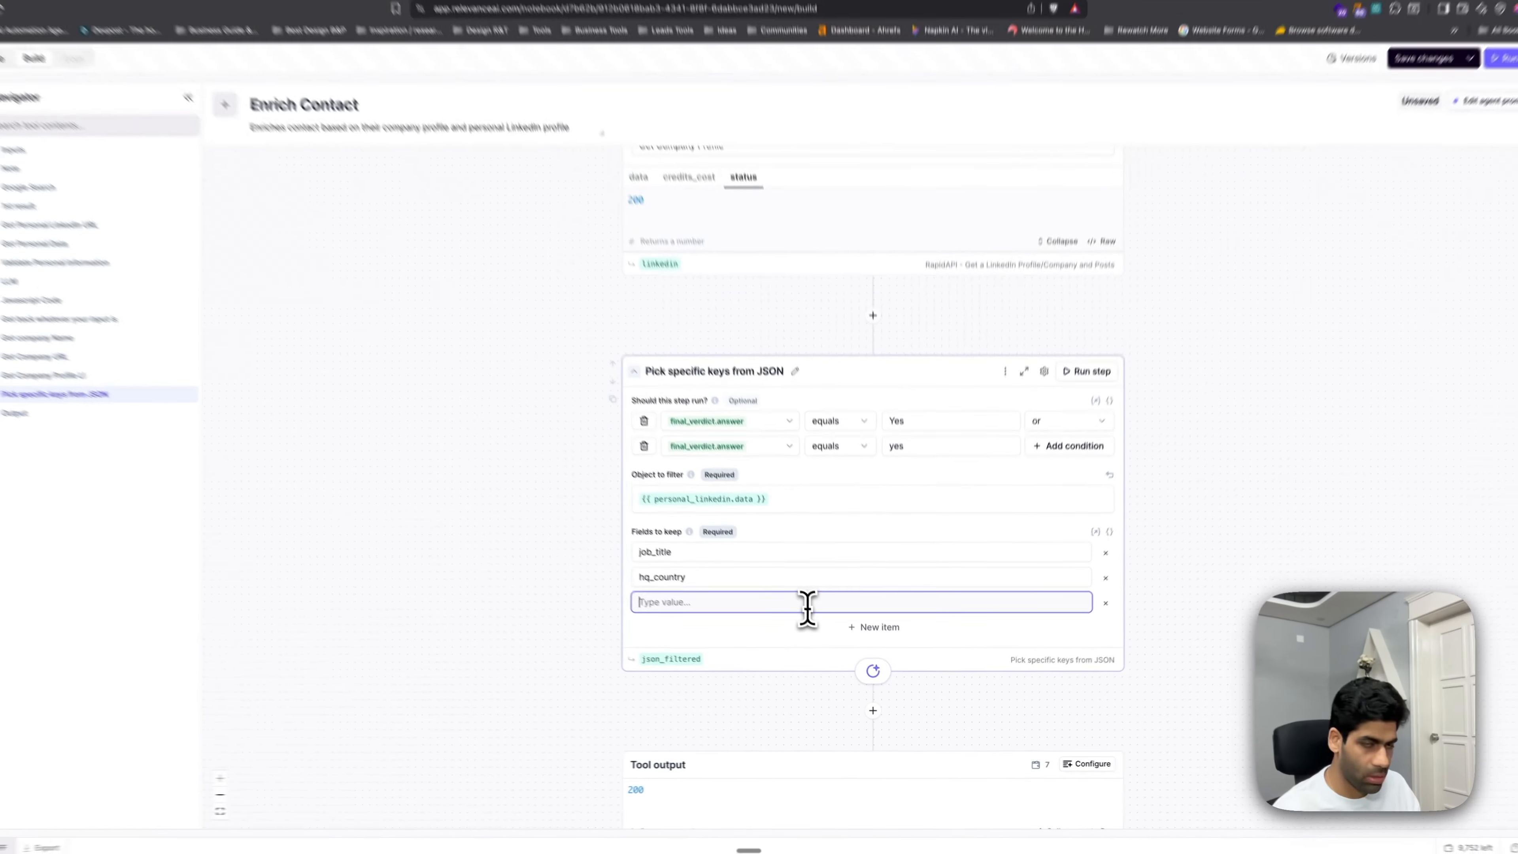
pyautogui.write('job')
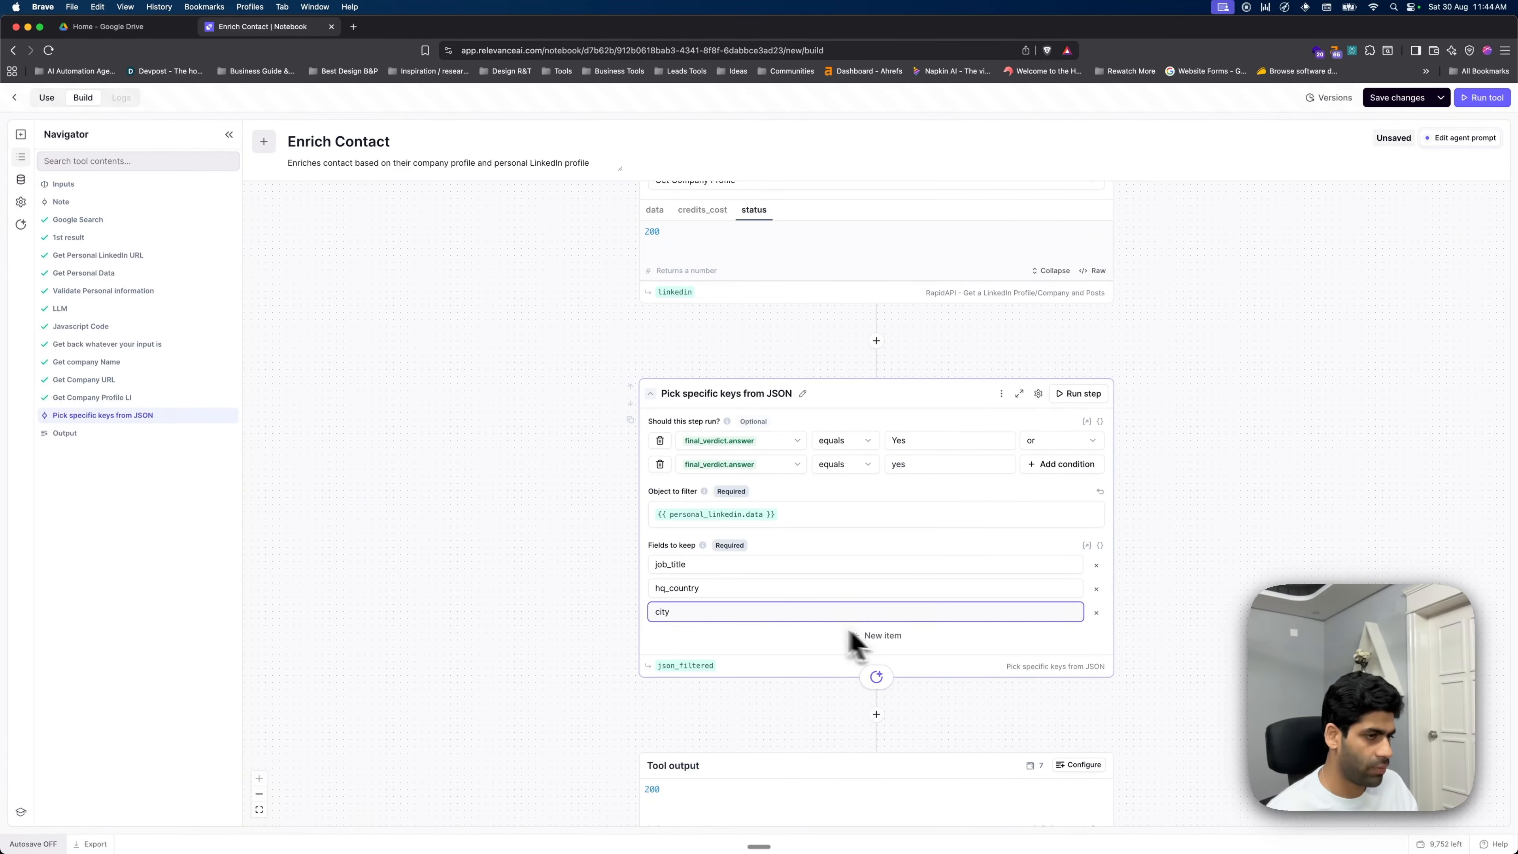
pyautogui.click(891, 637)
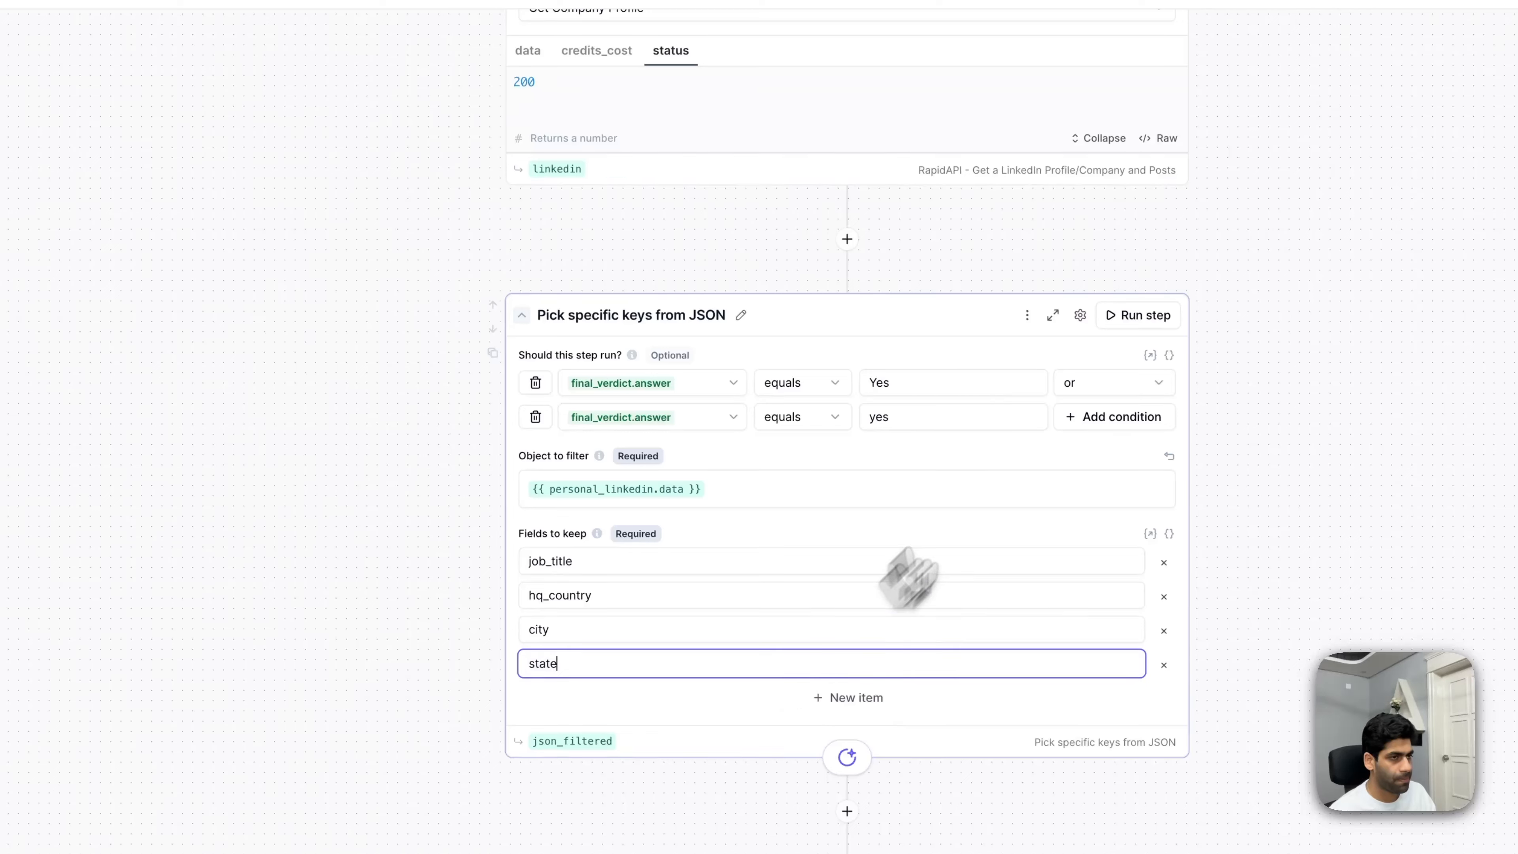
pyautogui.click(1143, 323)
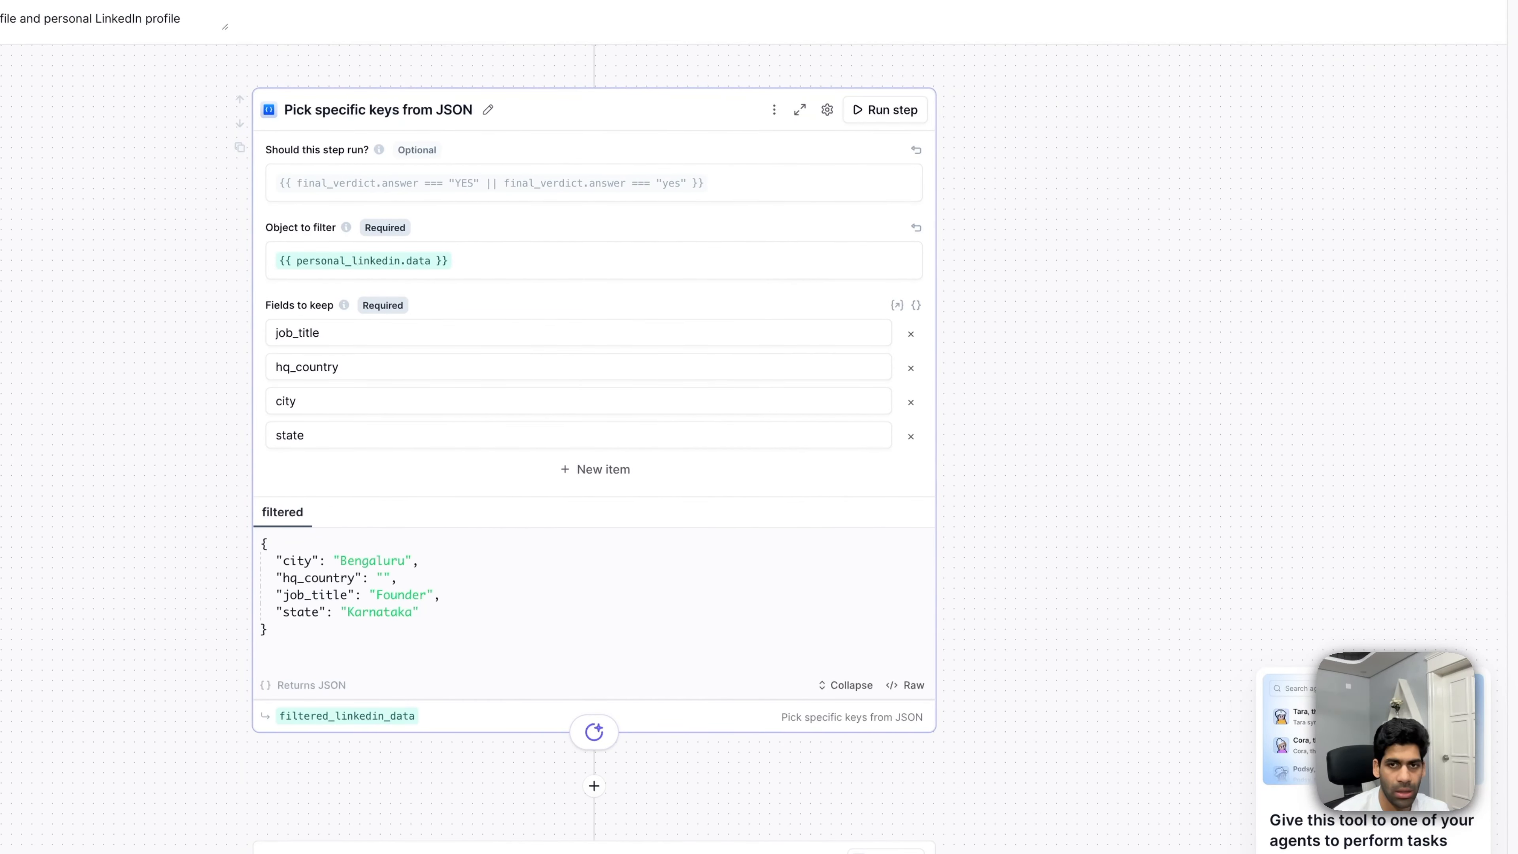
# - Insert an LLM step after the filtered_linkedin_data step and name it 'Qualify'
pyautogui.click(593, 786)
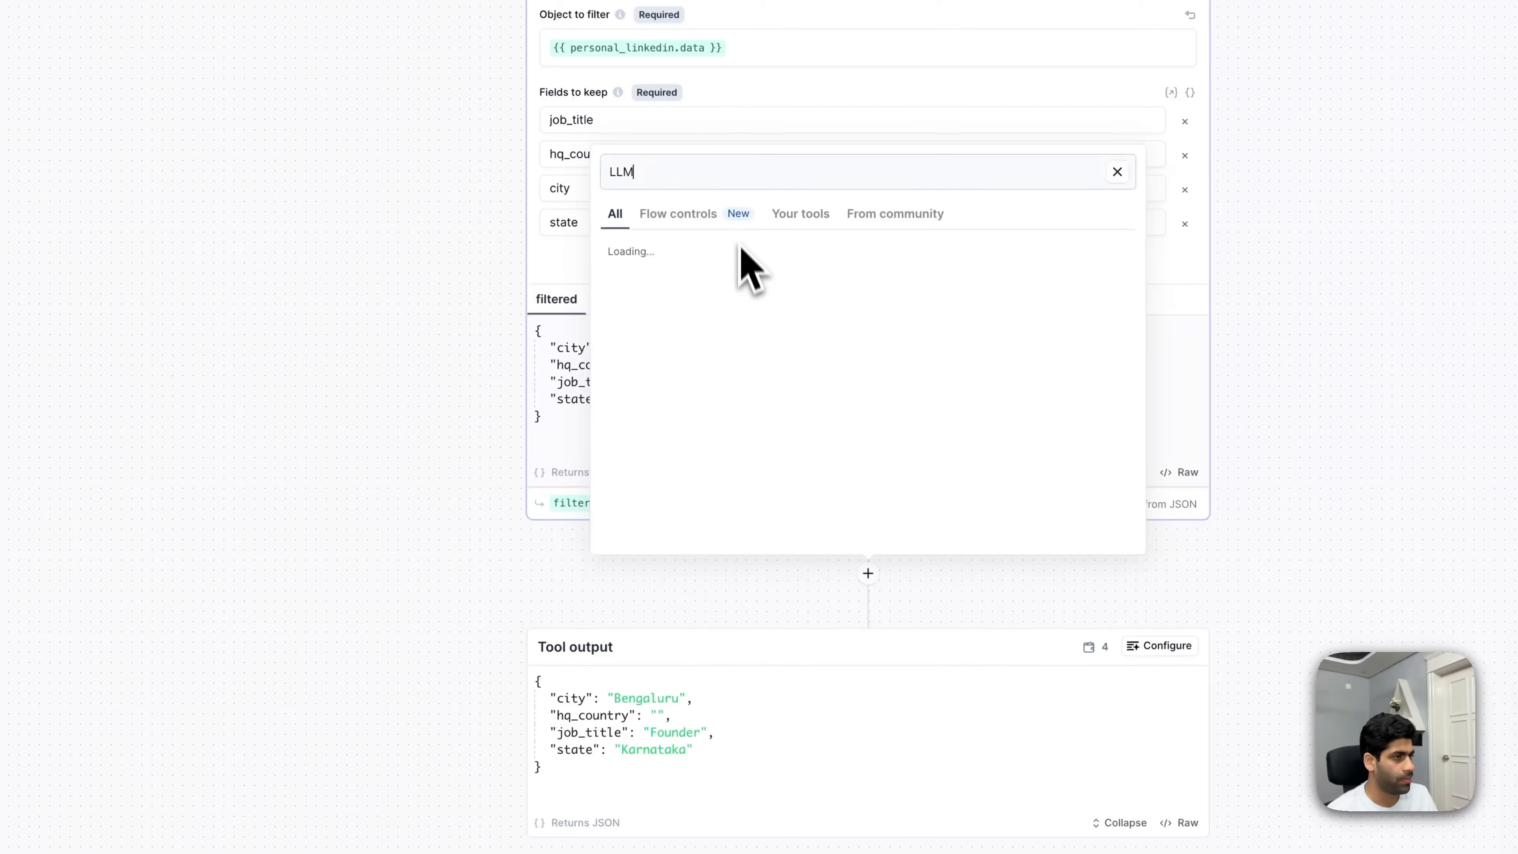
pyautogui.click(1042, 285)
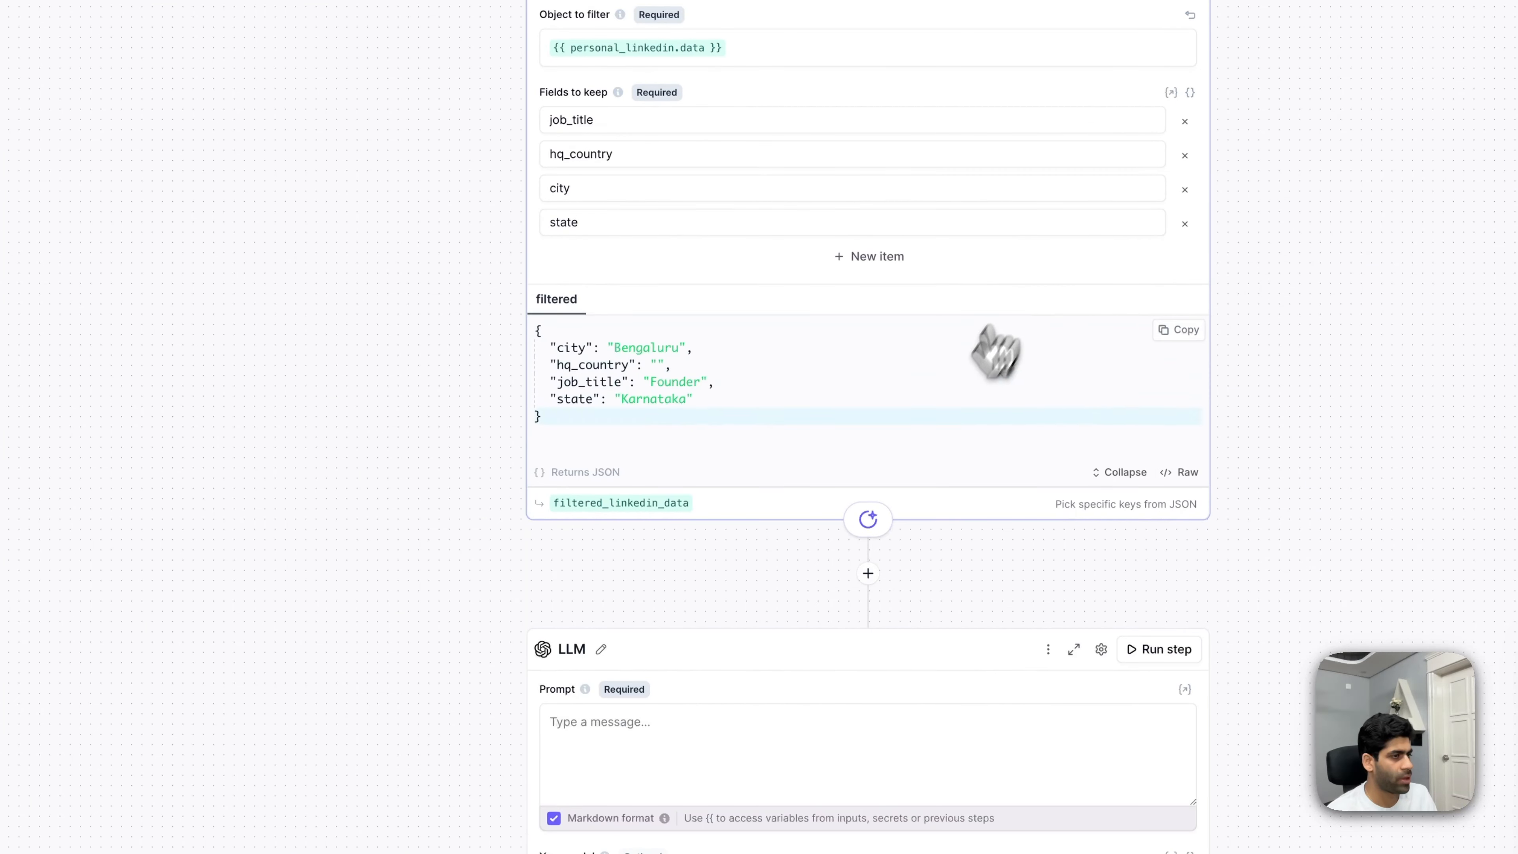
pyautogui.click(600, 650)
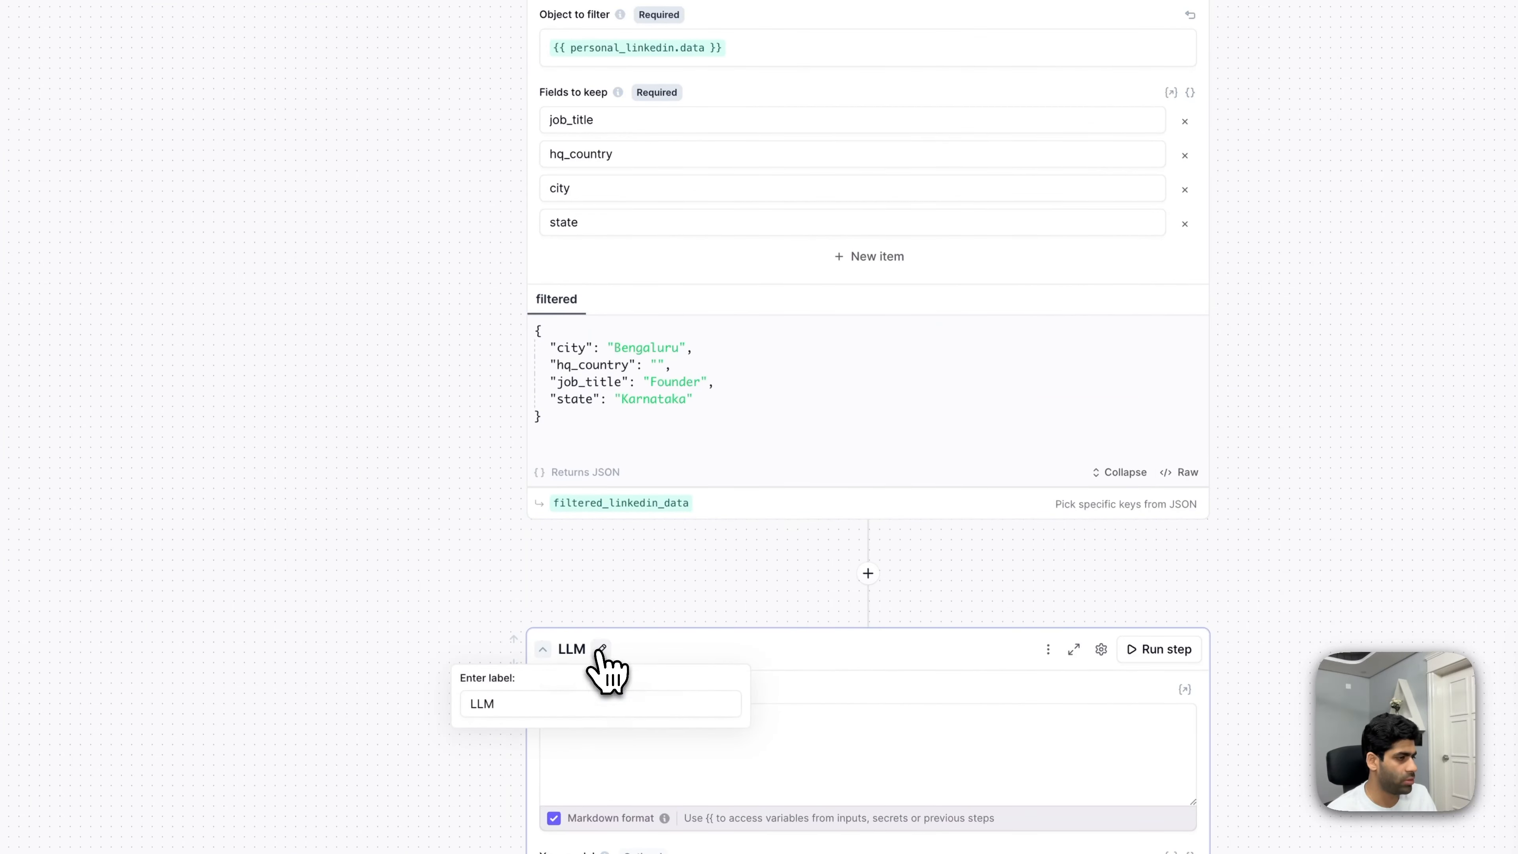
pyautogui.doubleClick(562, 703)
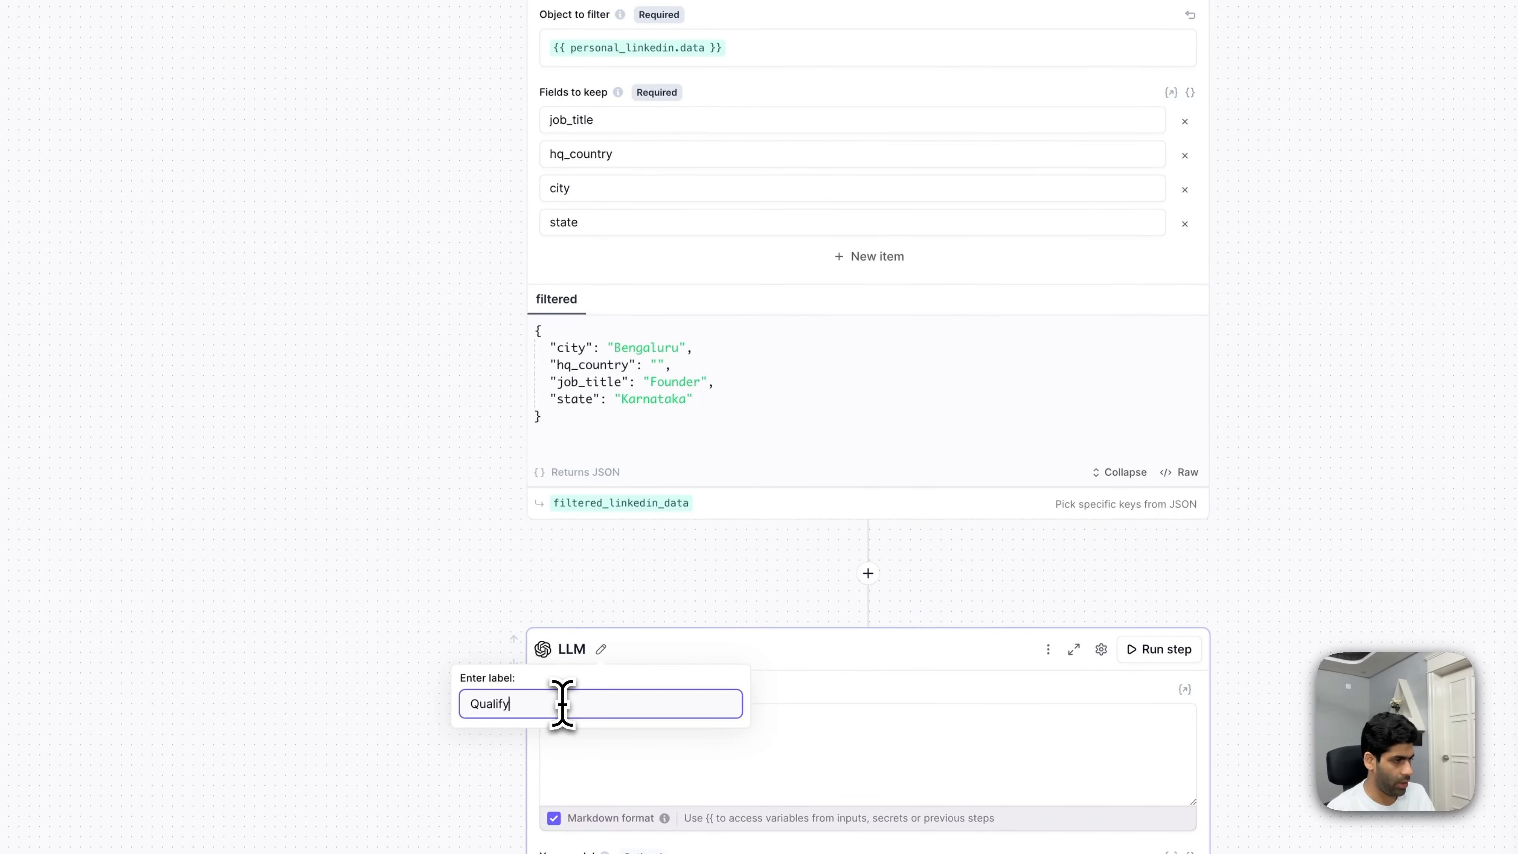
pyautogui.press('Return')
pyautogui.click(775, 752)
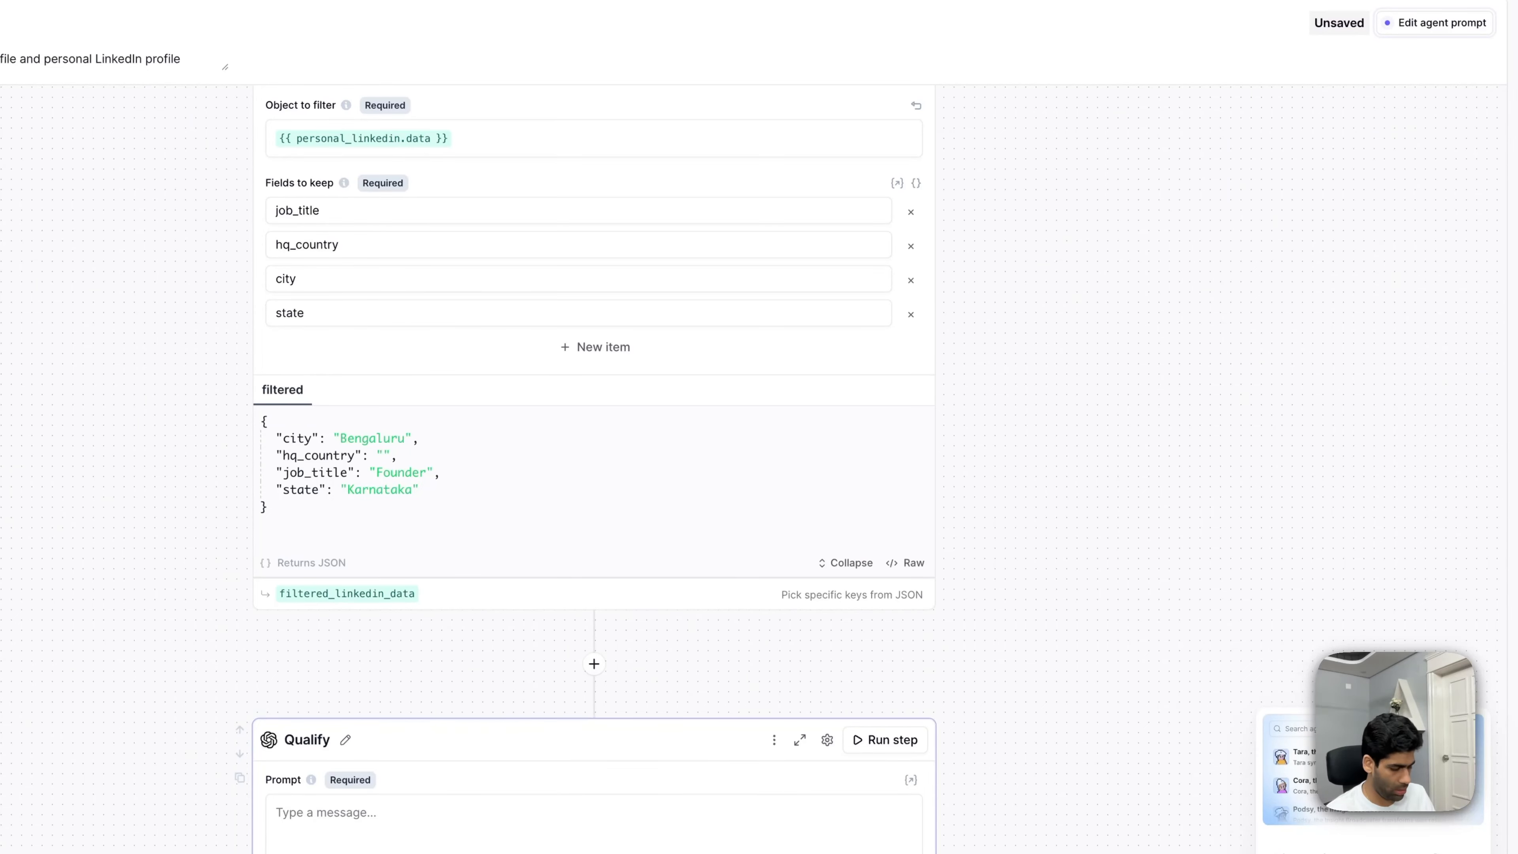
# - Paste the lead-qualifier prompt using filtered_linkedin_data.filtered.city and personal_linkedin.data.company_employee_count
pyautogui.hotkey('ctrl', 'v')
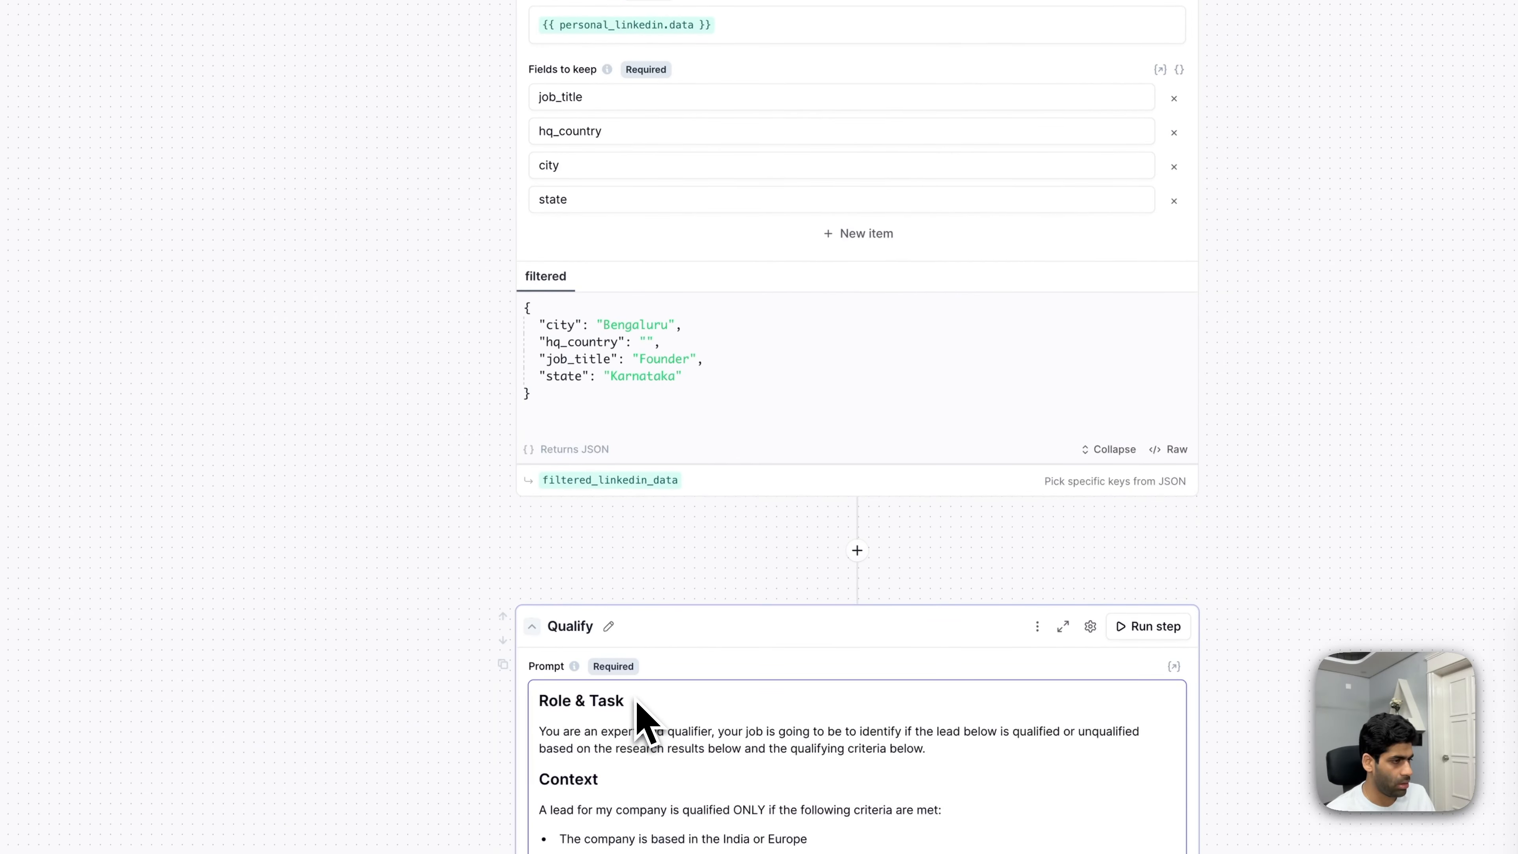
pyautogui.scroll(-7, 638, 705)
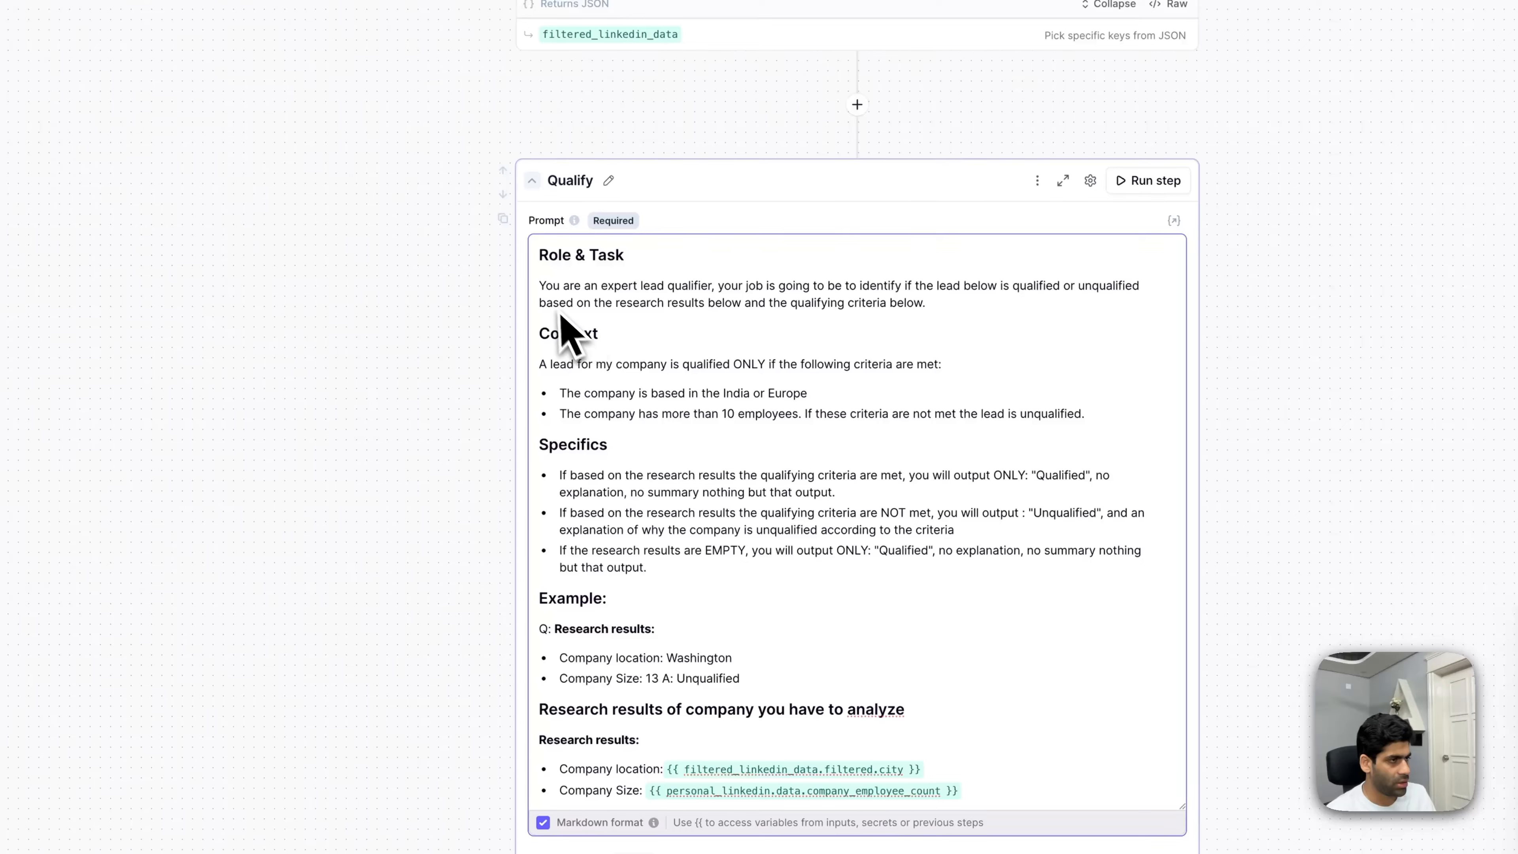
pyautogui.scroll(-3, 834, 329)
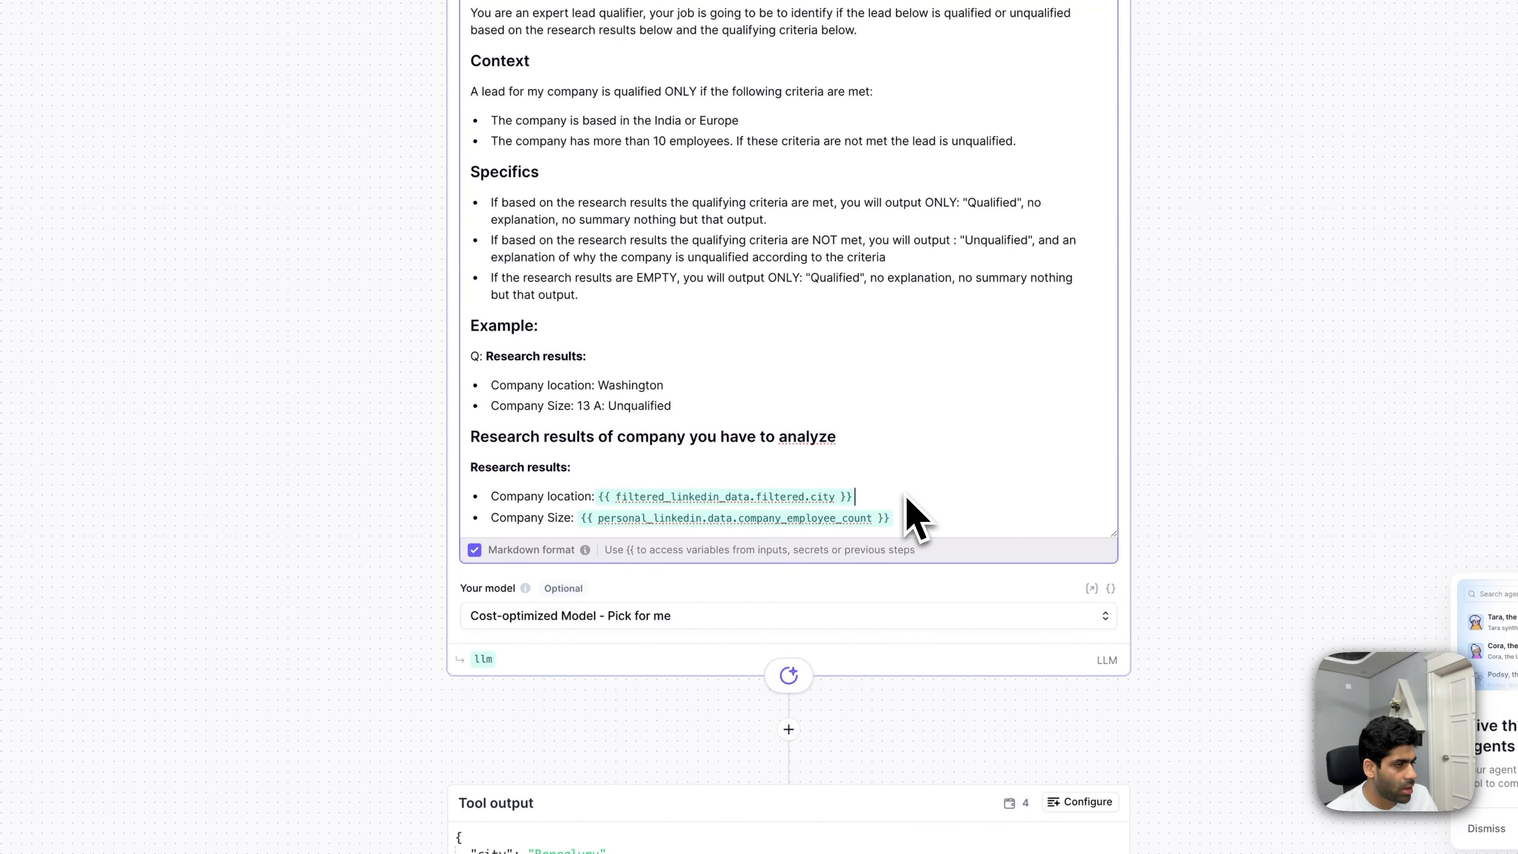
pyautogui.scroll(5, 942, 538)
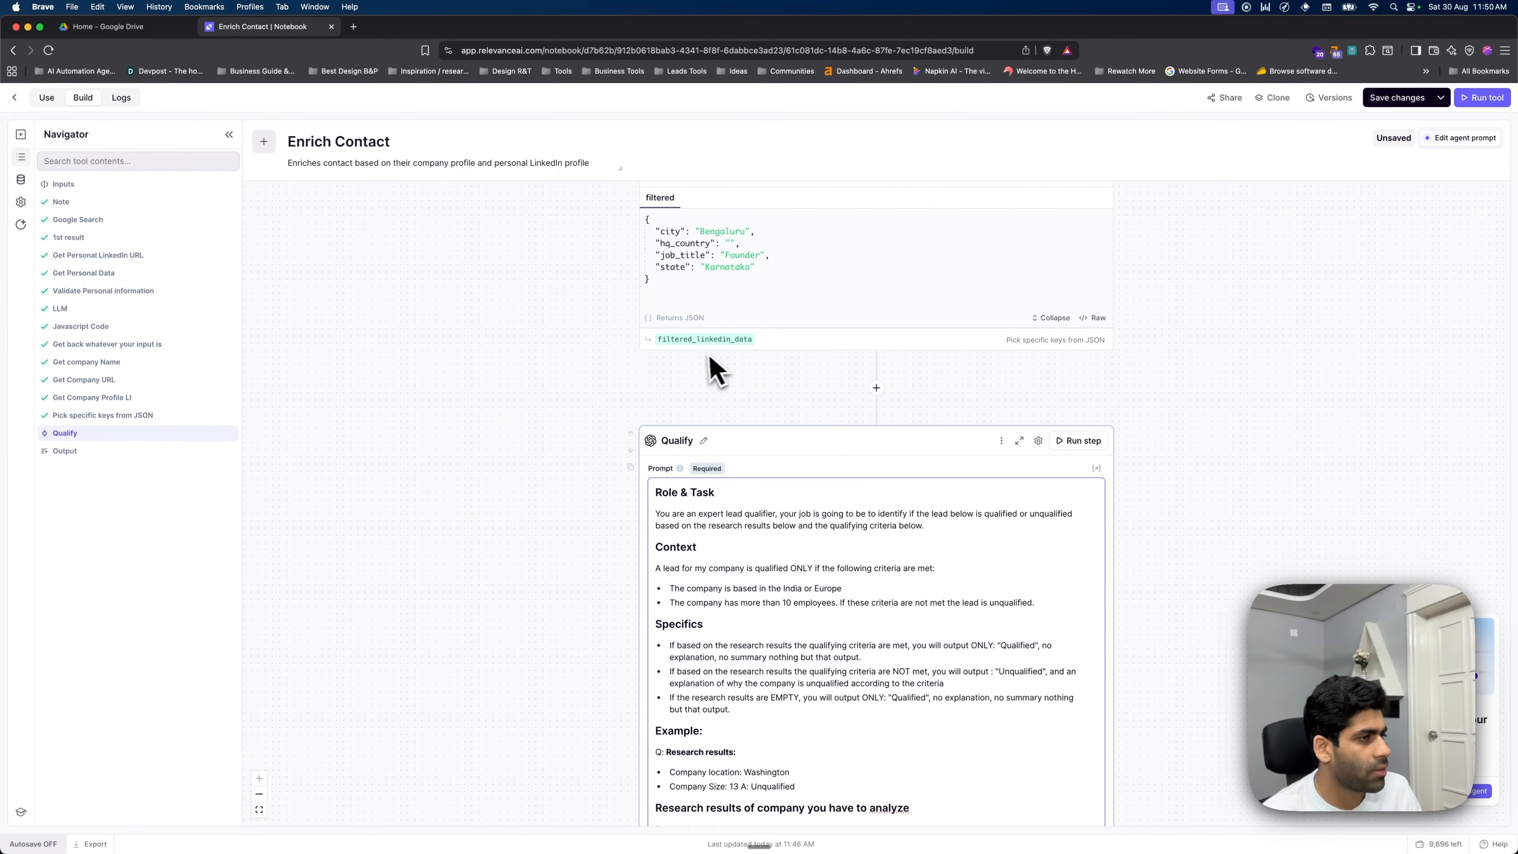
pyautogui.scroll(3, 715, 368)
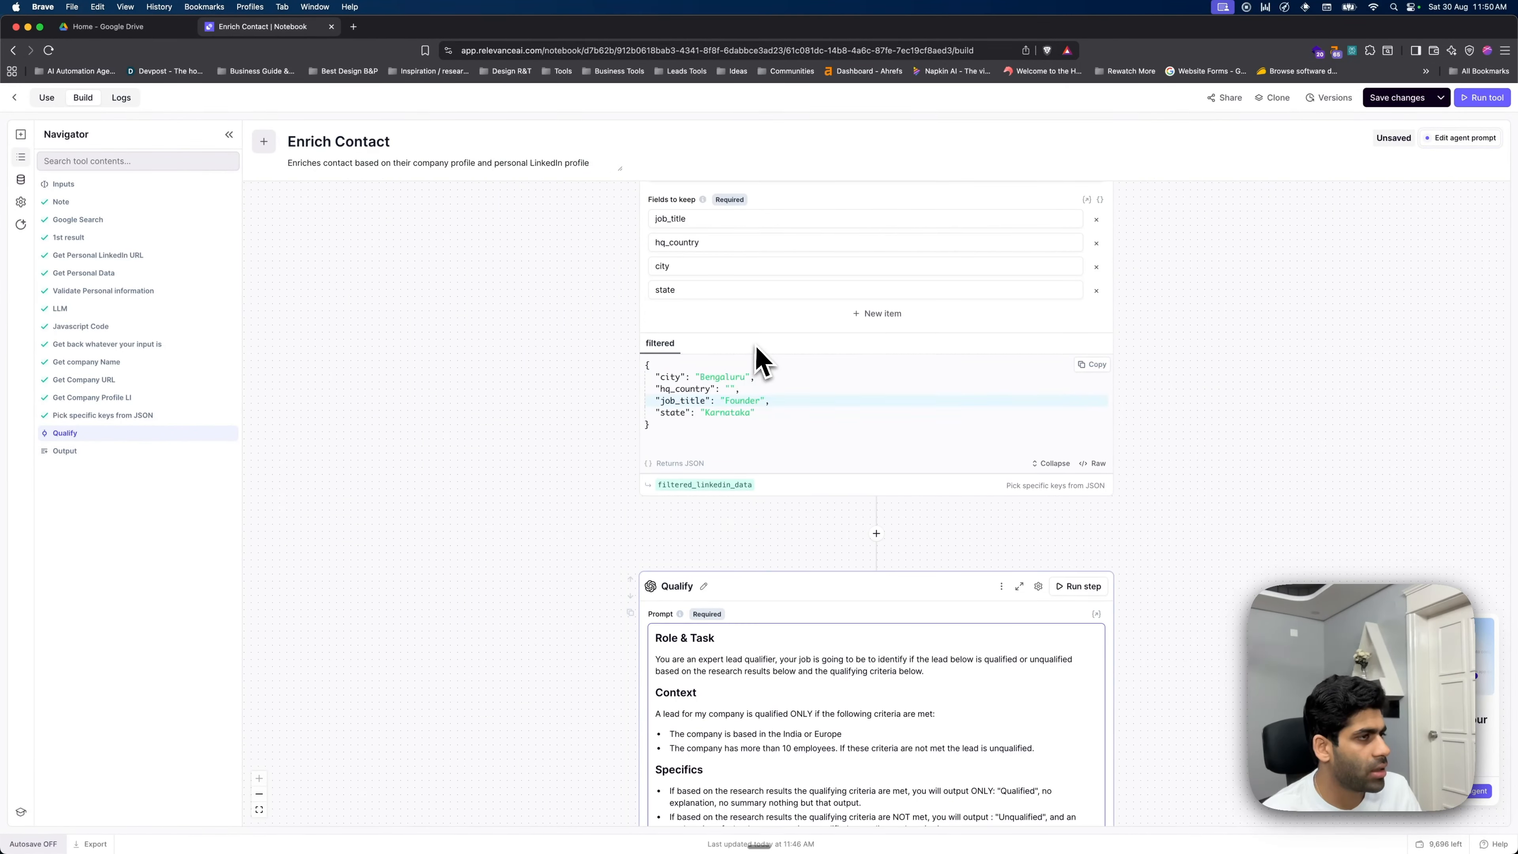
pyautogui.scroll(-5, 759, 419)
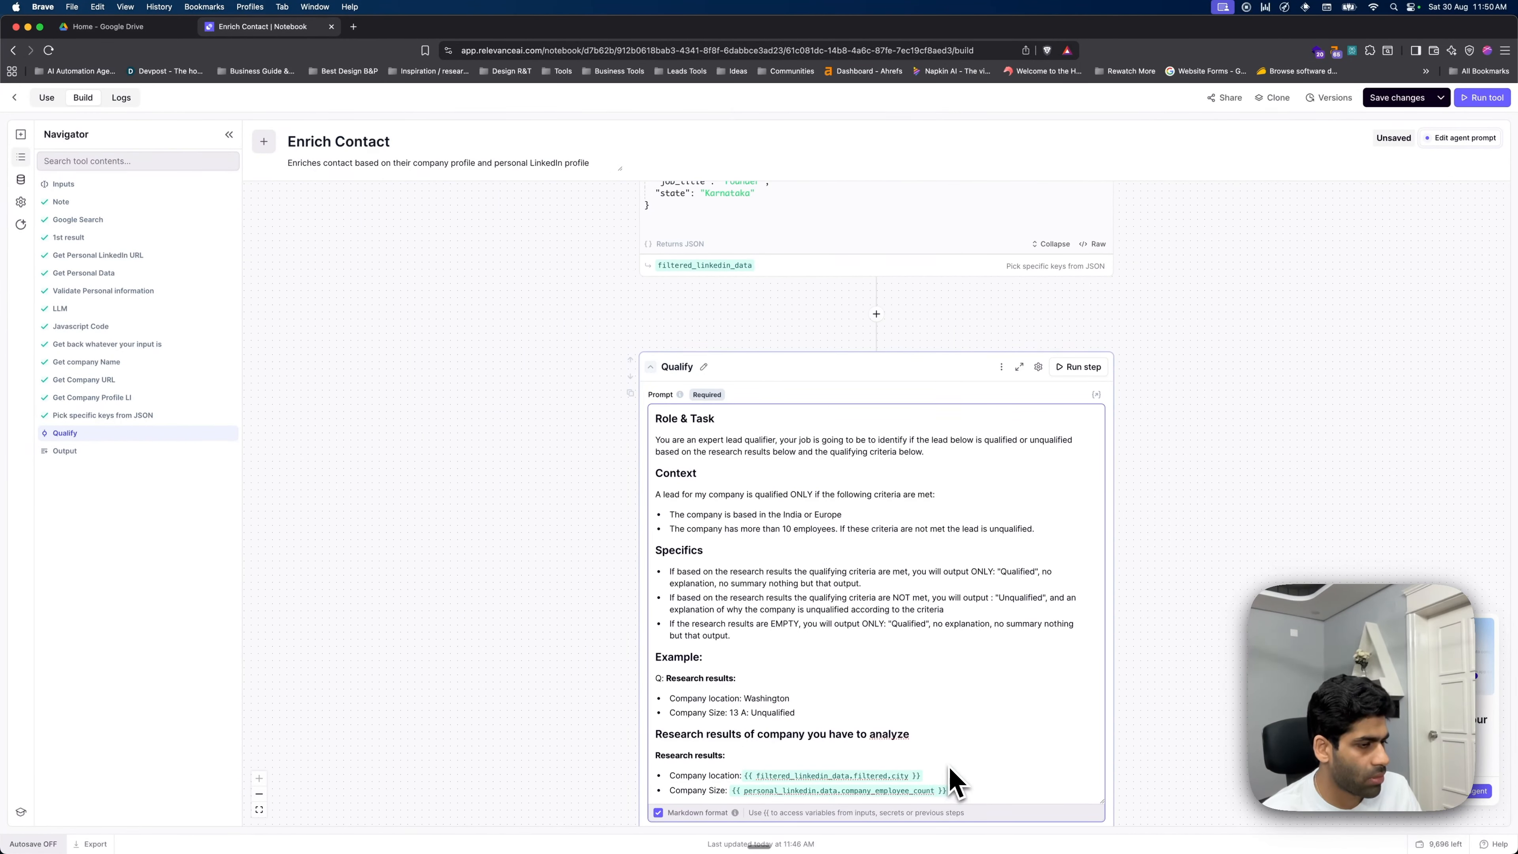
pyautogui.scroll(4, 779, 543)
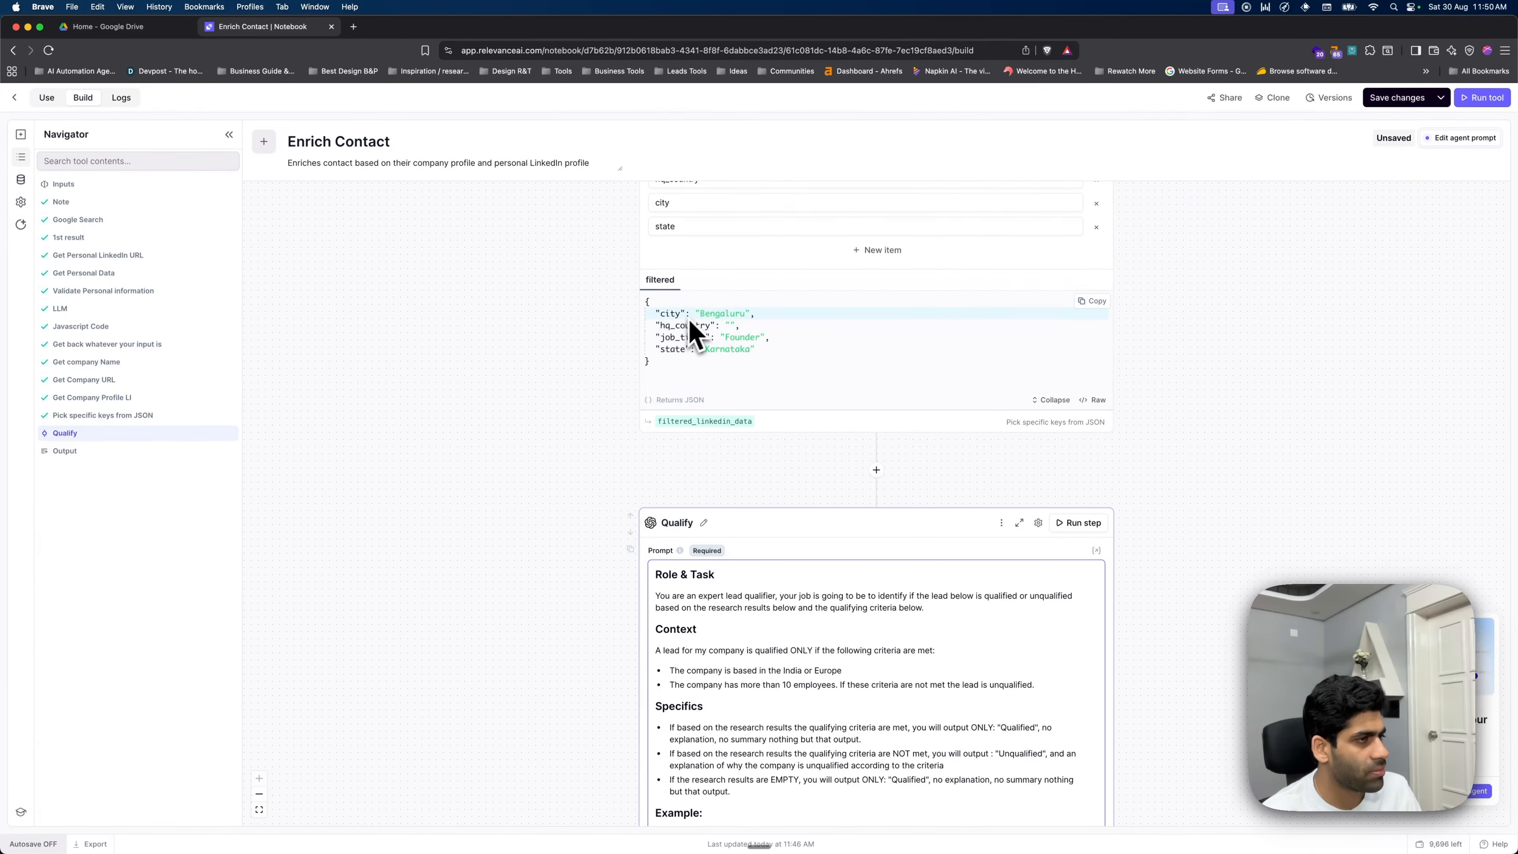
pyautogui.scroll(-5, 695, 334)
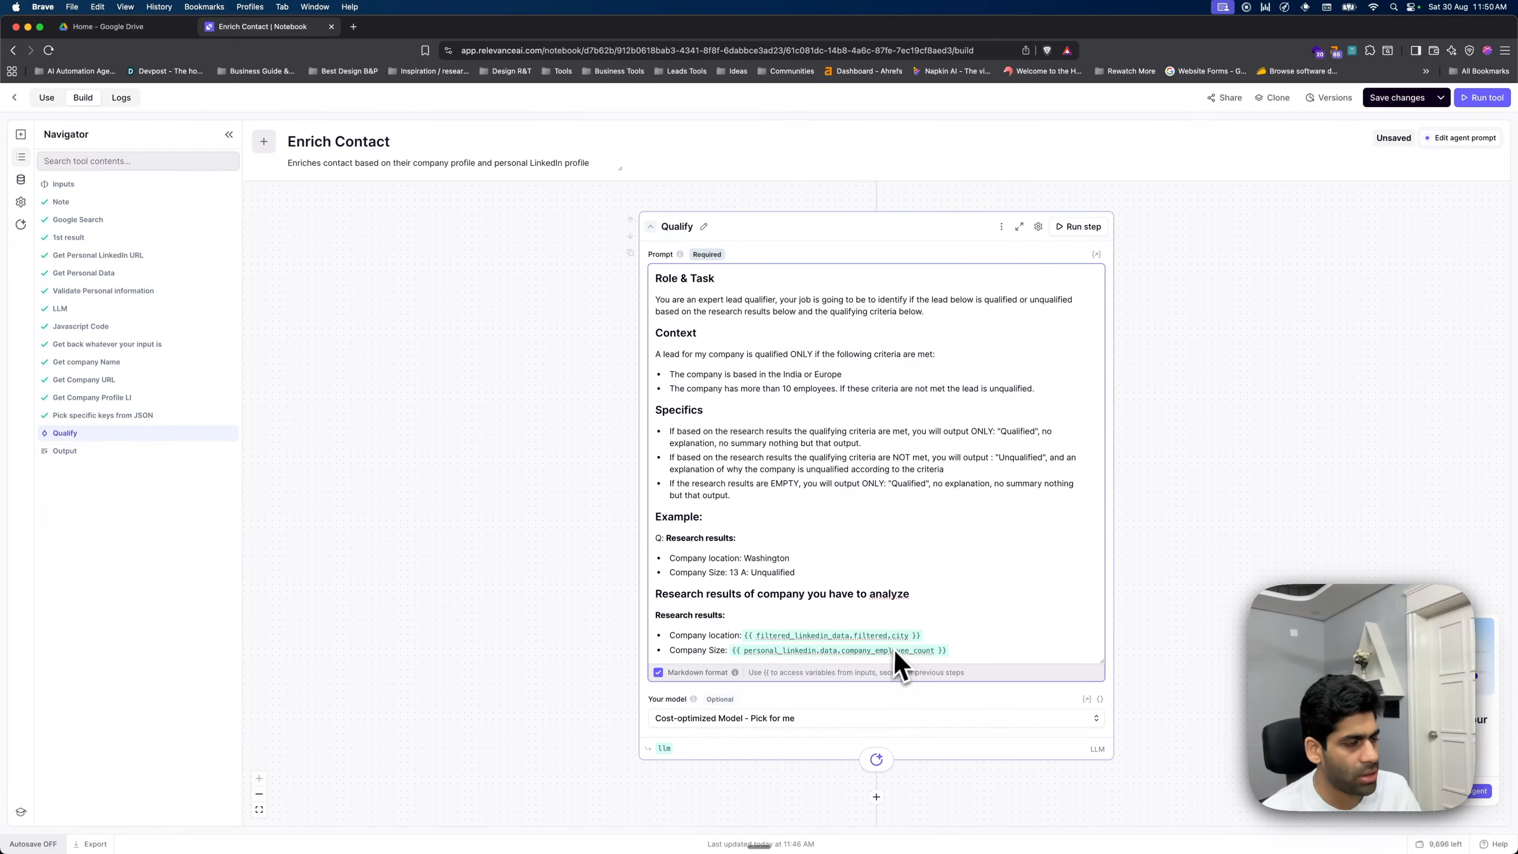
# - Run the Qualify step, returning 'Unqualified' since the India-based company has only 1 employee
pyautogui.click(150, 273)
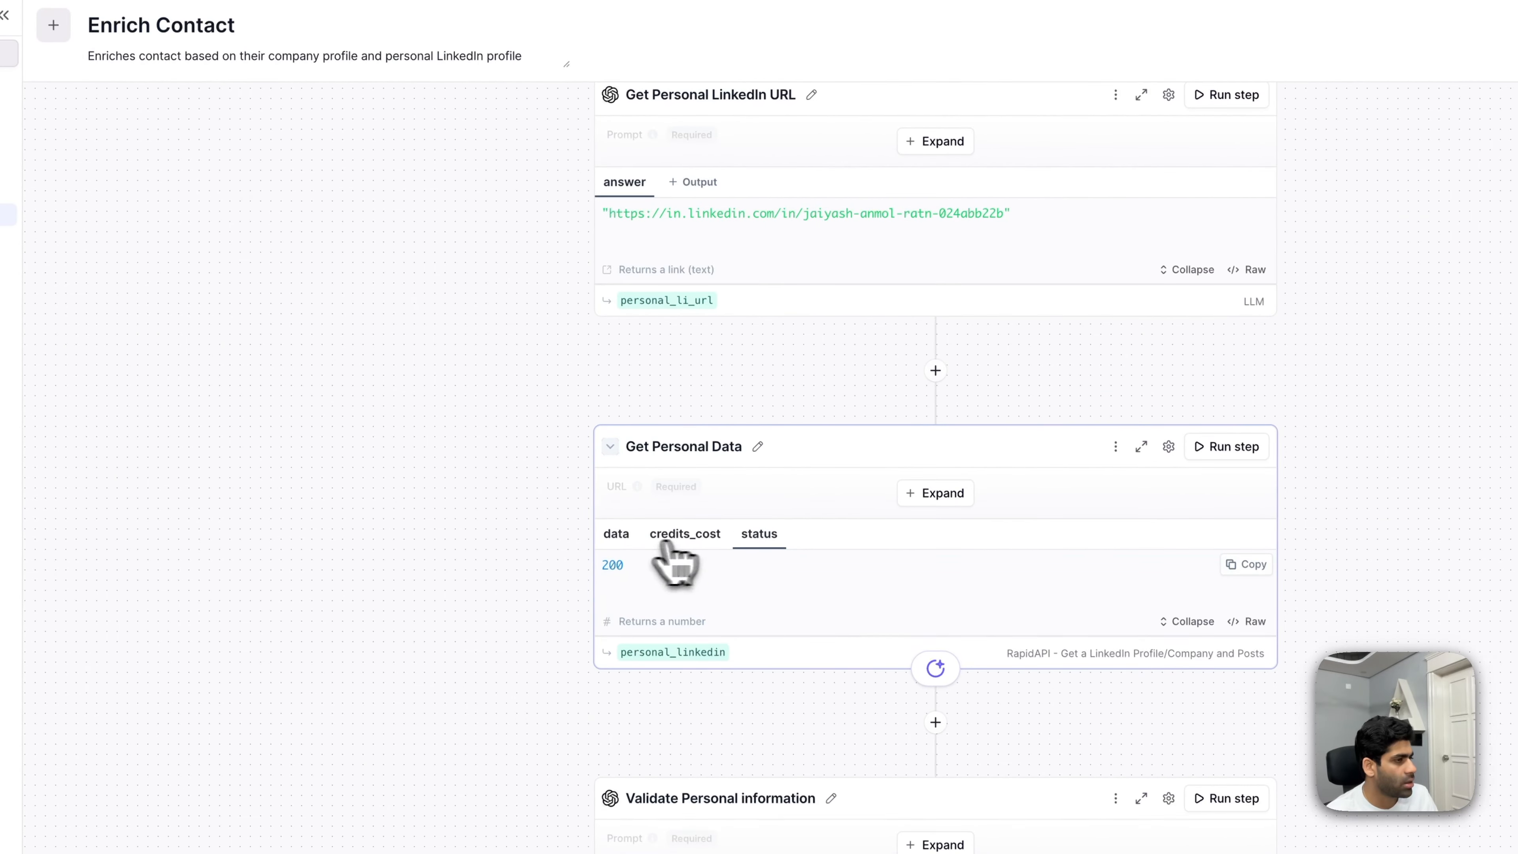
pyautogui.click(625, 538)
pyautogui.scroll(-10, 898, 672)
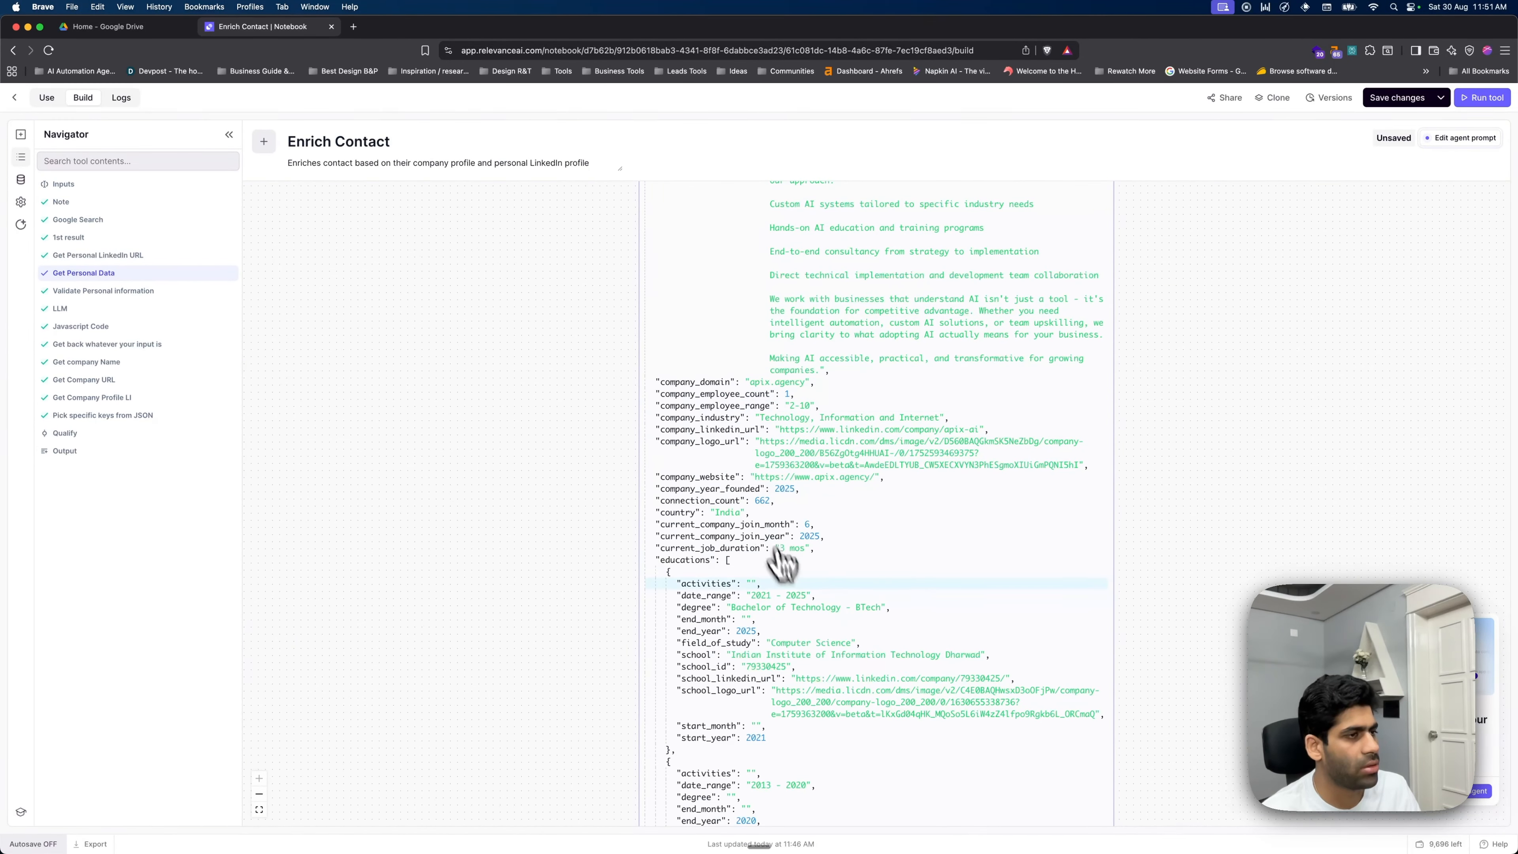
pyautogui.click(180, 415)
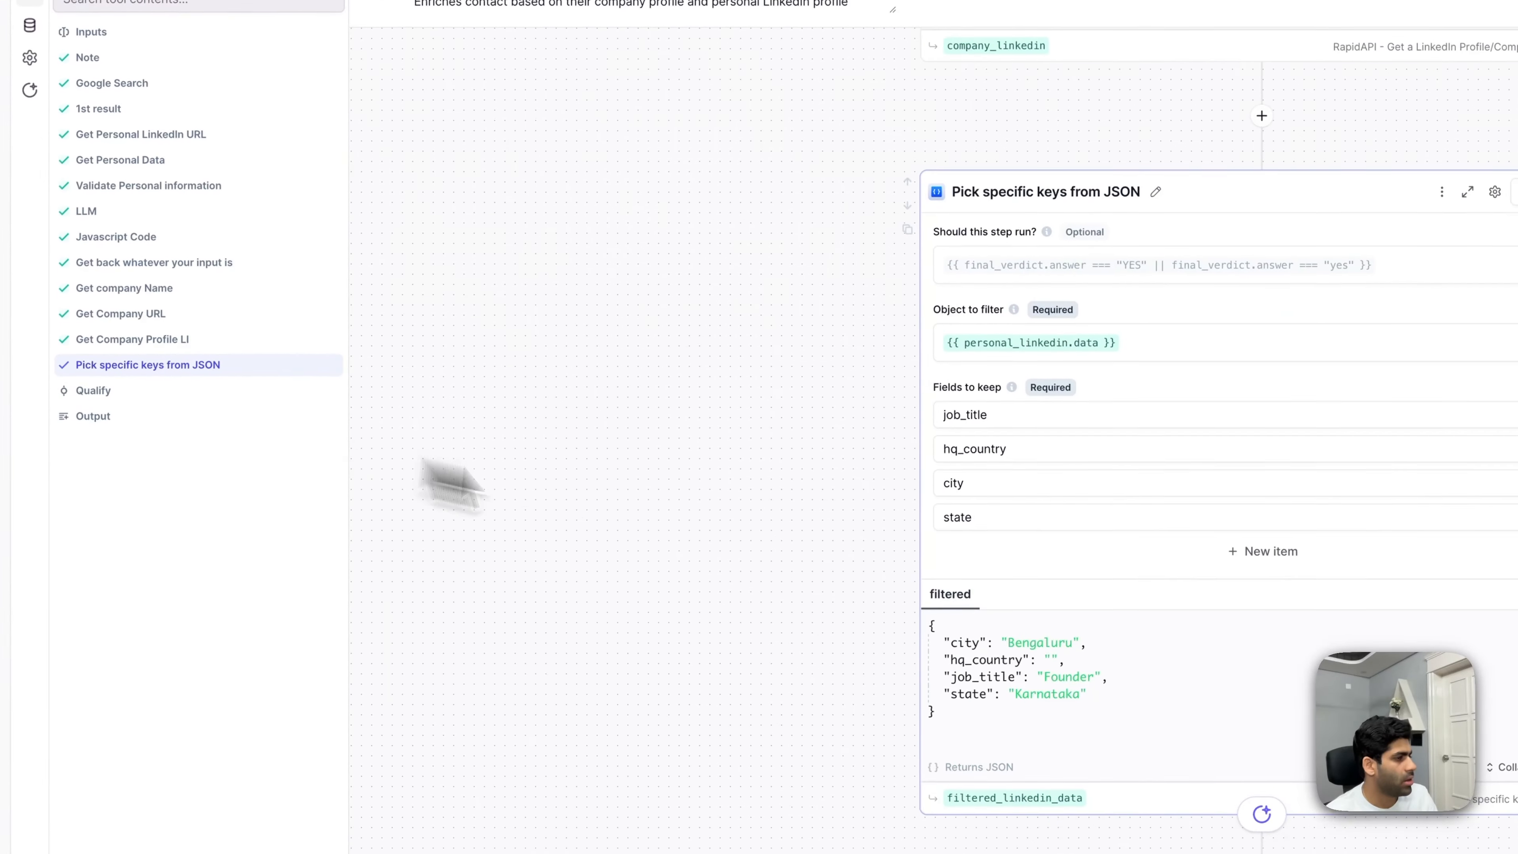
pyautogui.click(150, 393)
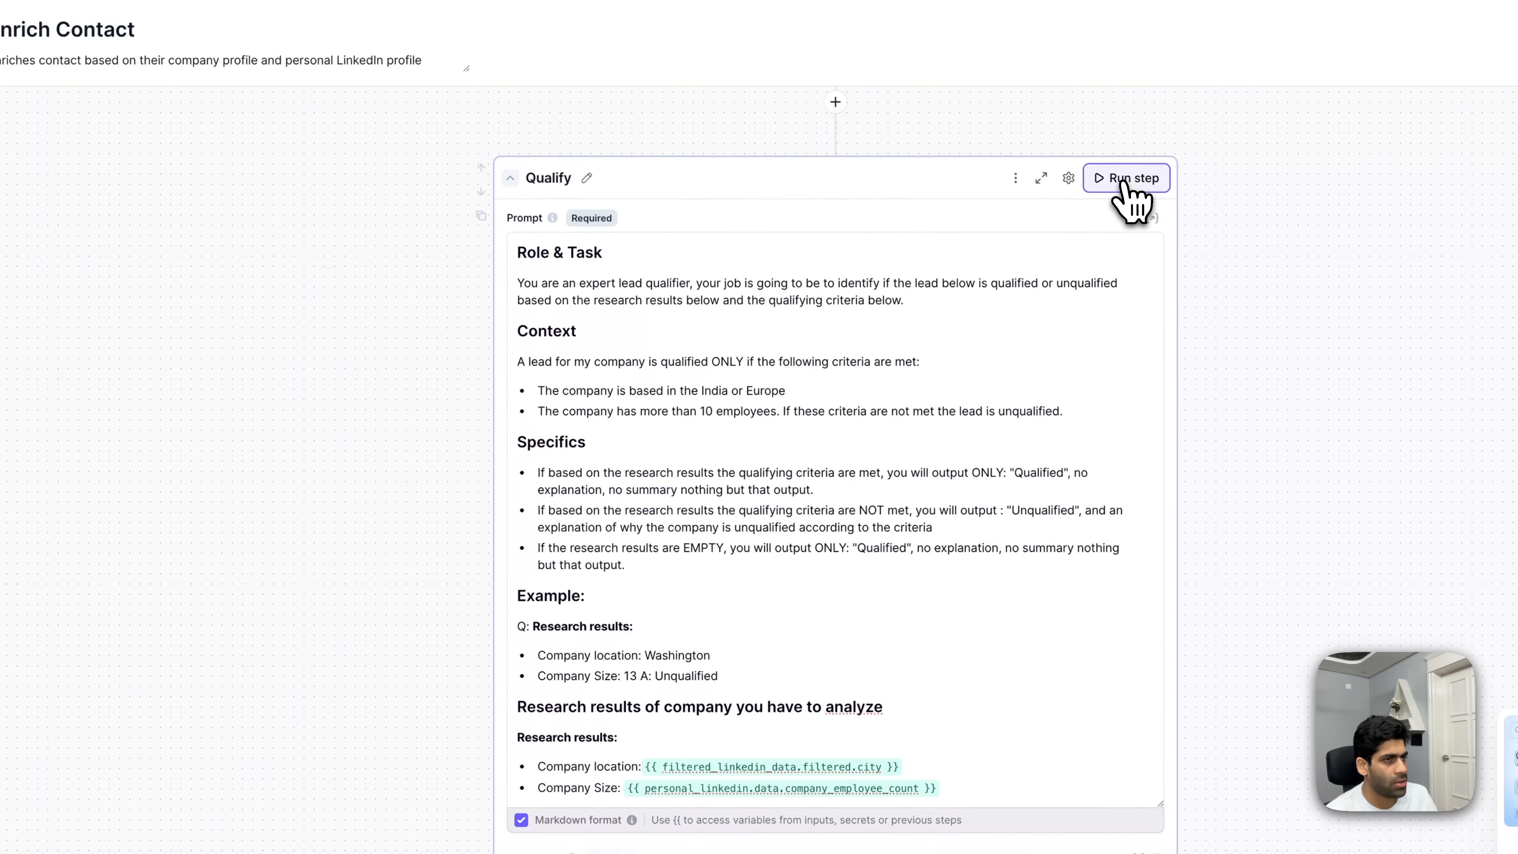
pyautogui.click(1122, 182)
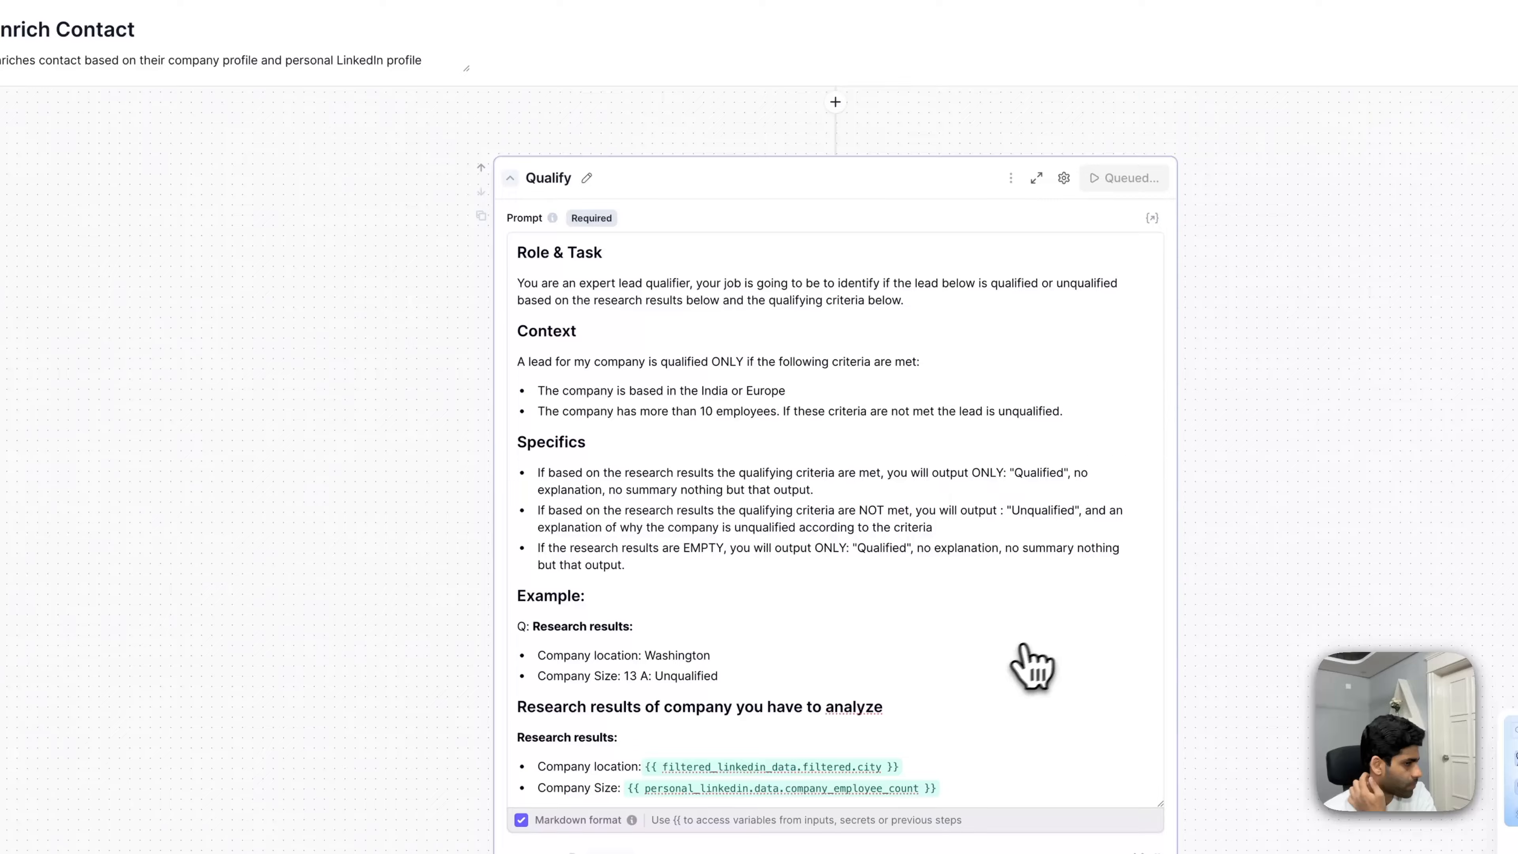
pyautogui.scroll(-5, 1029, 649)
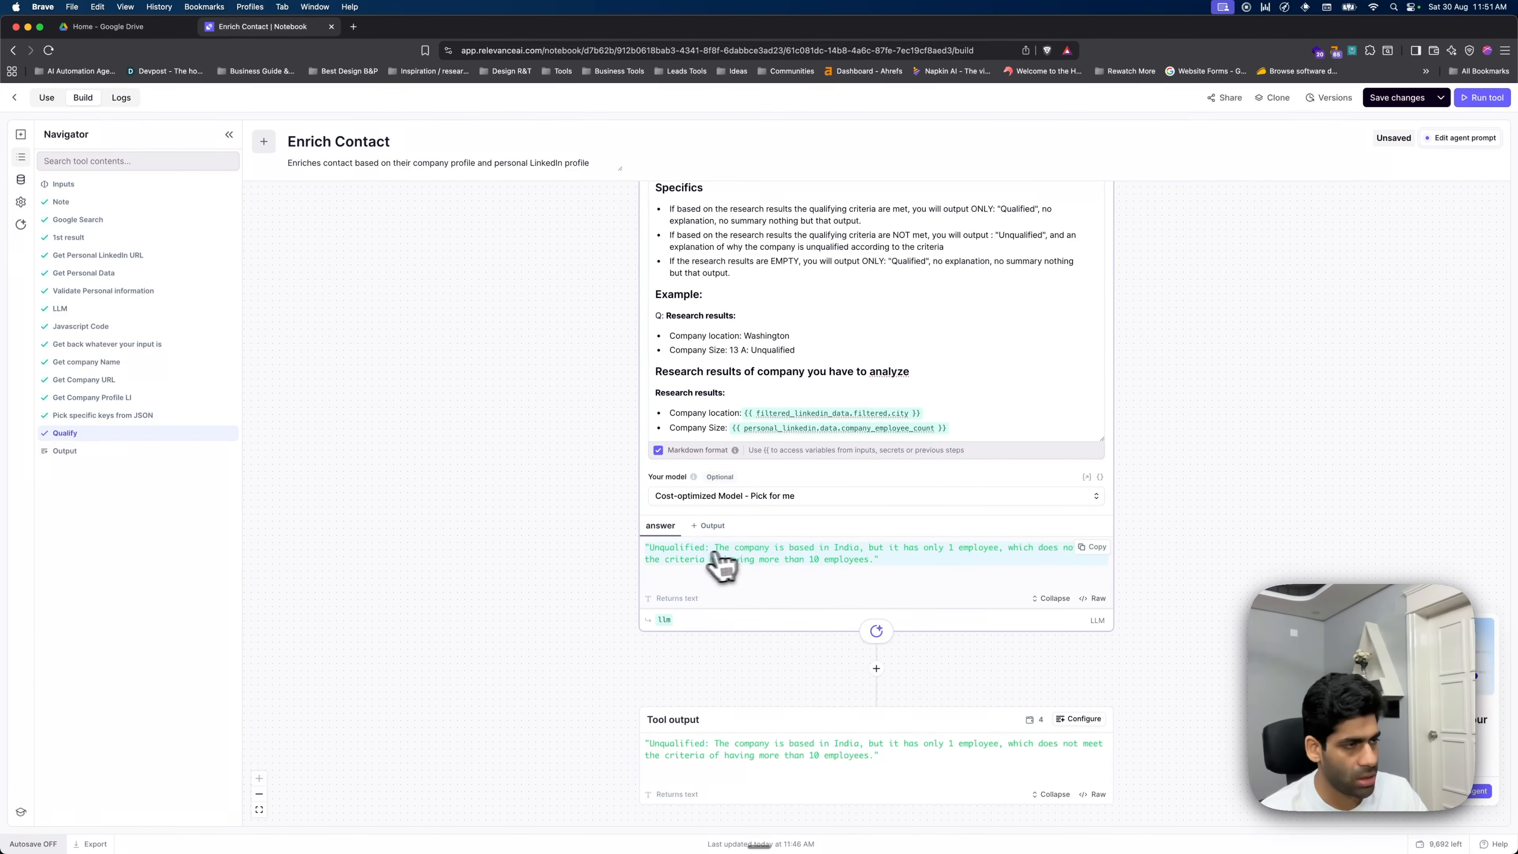
pyautogui.scroll(-1, 876, 658)
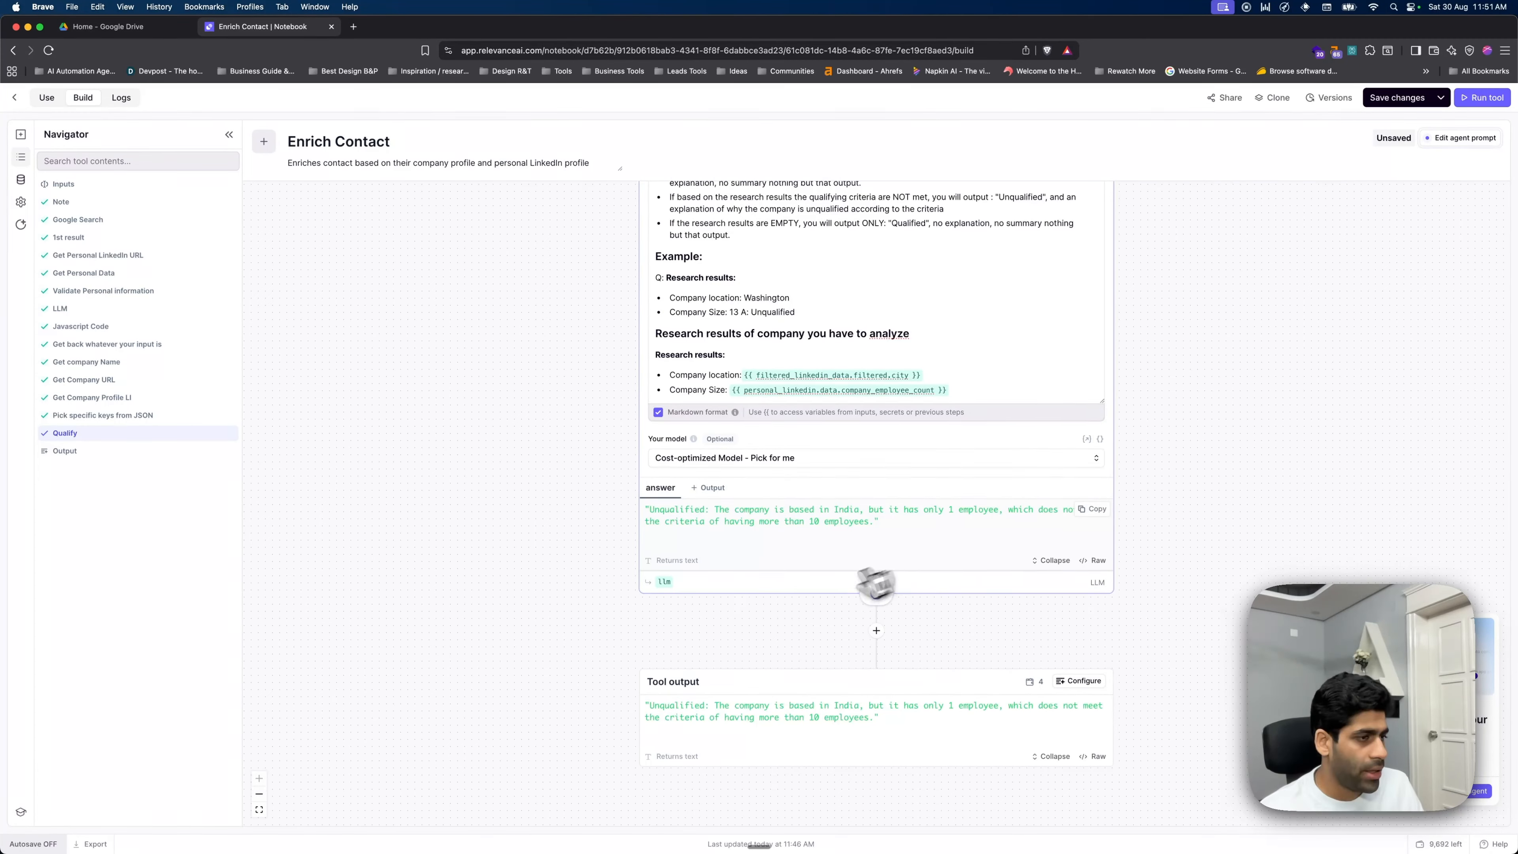
pyautogui.click(876, 668)
# - Add a 'Google Sheets - Add Single Row' step after Qualify using the connected Google Sheets account
pyautogui.write('LLM')
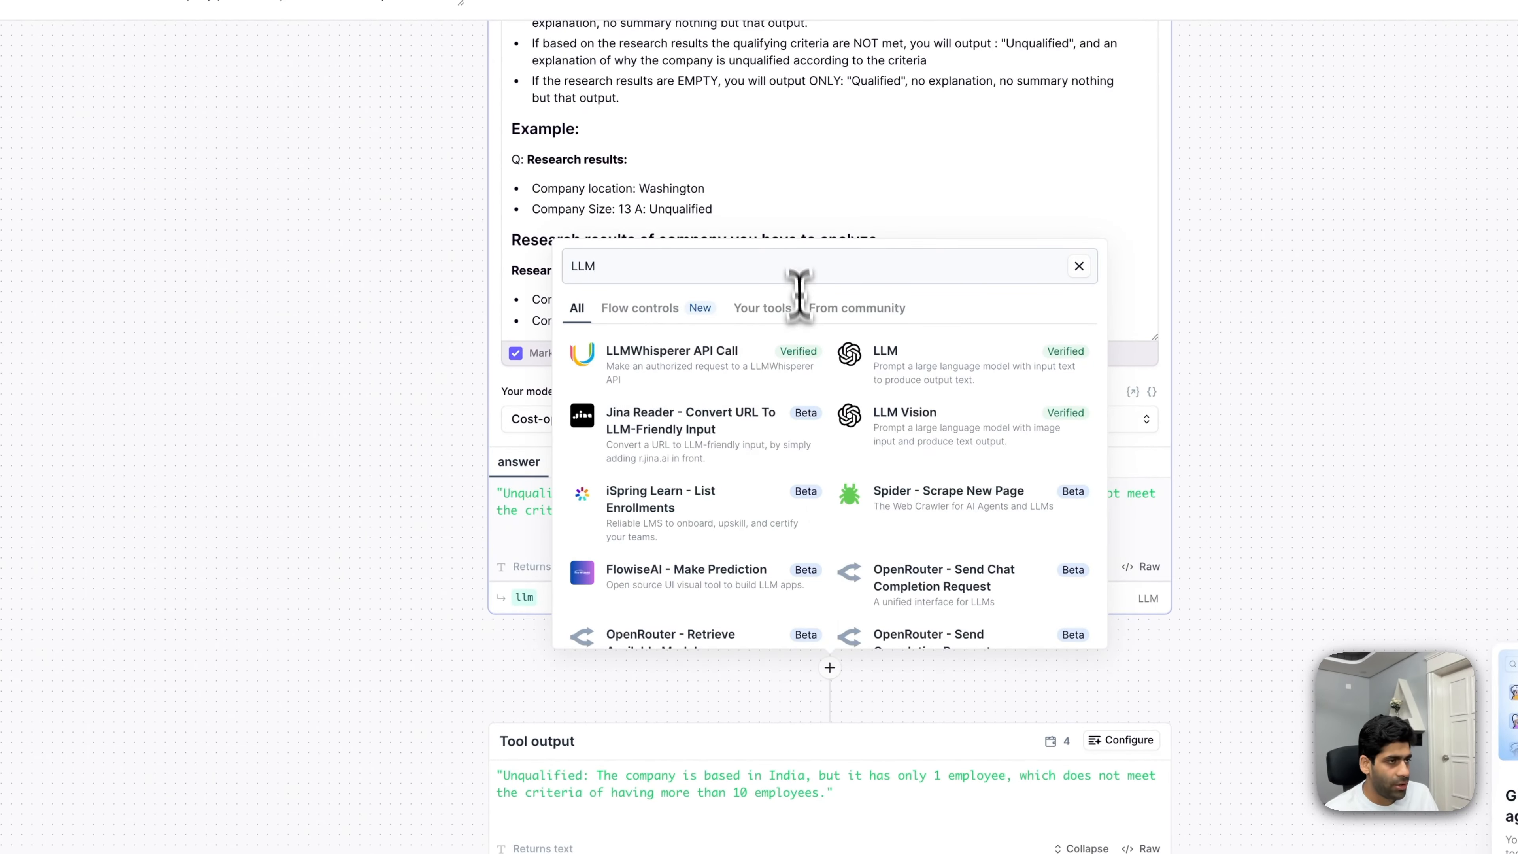
pyautogui.press('BackSpace')
pyautogui.press('BackSpace')
pyautogui.press('BackSpace')
pyautogui.write('add row google')
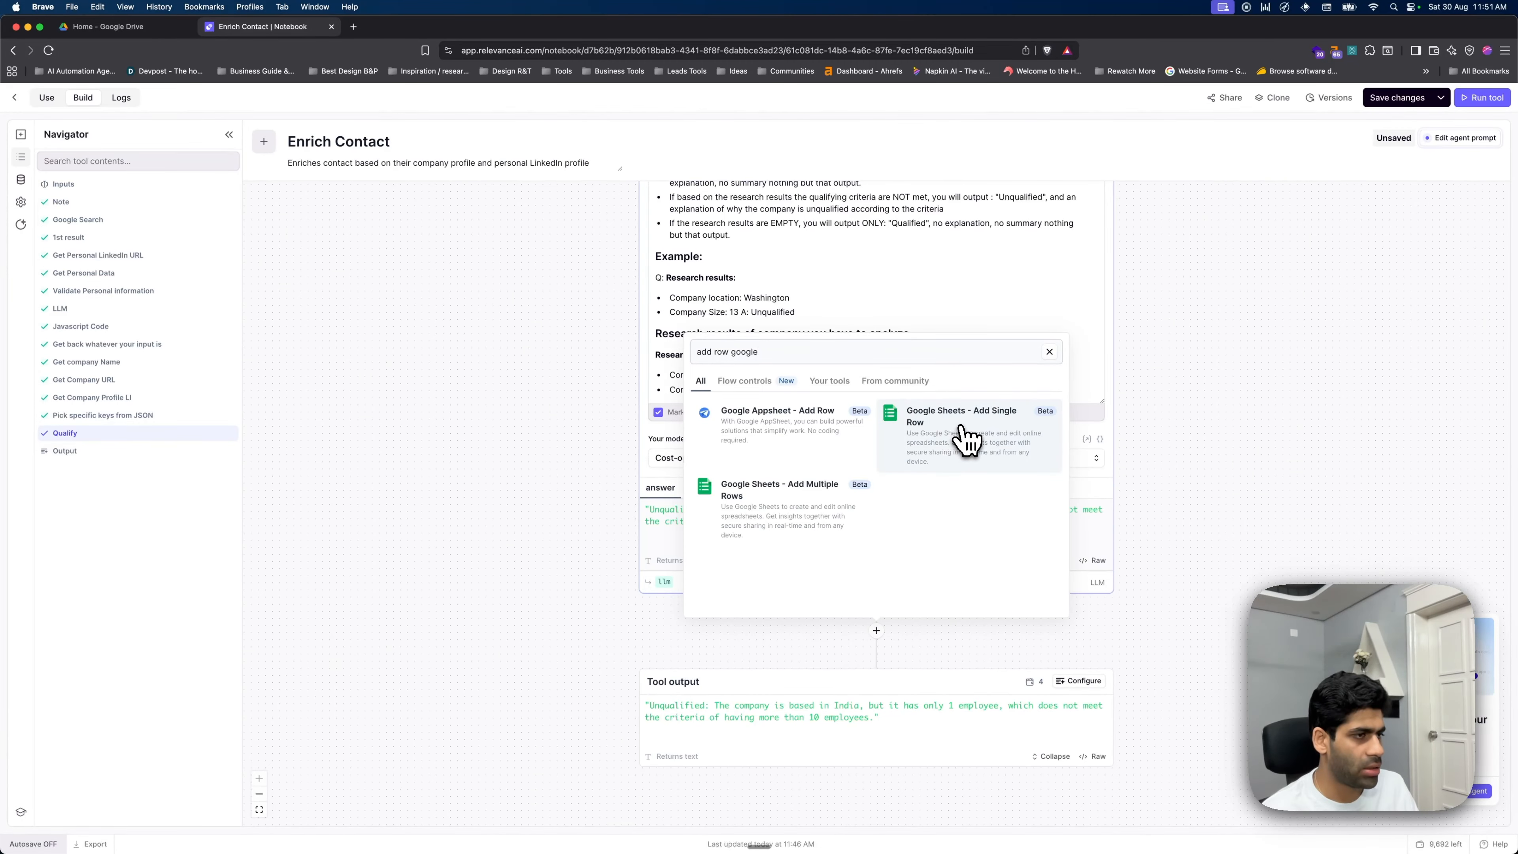
pyautogui.click(964, 439)
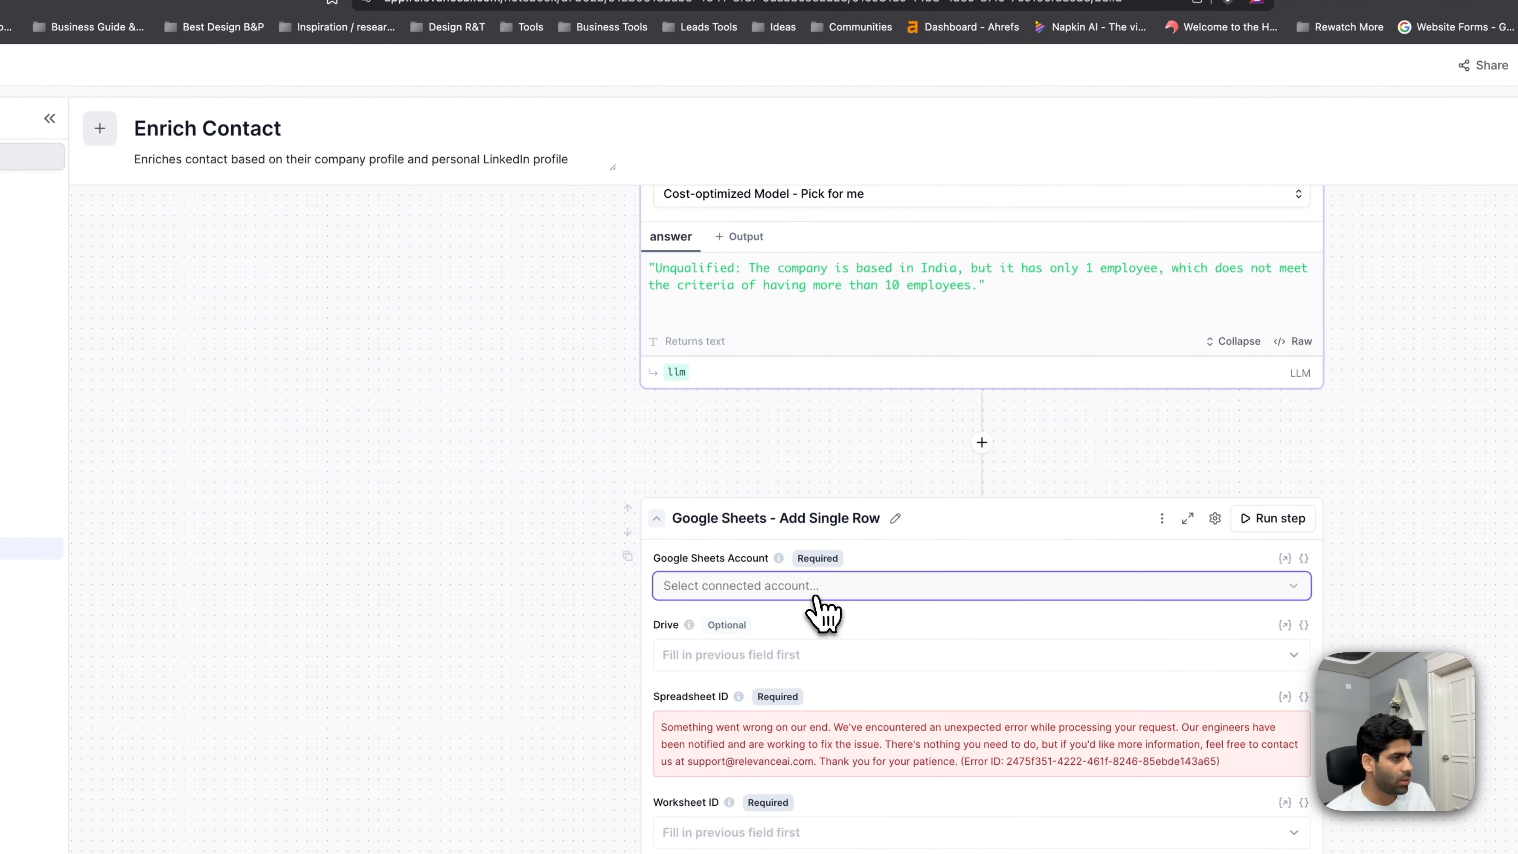
pyautogui.click(816, 591)
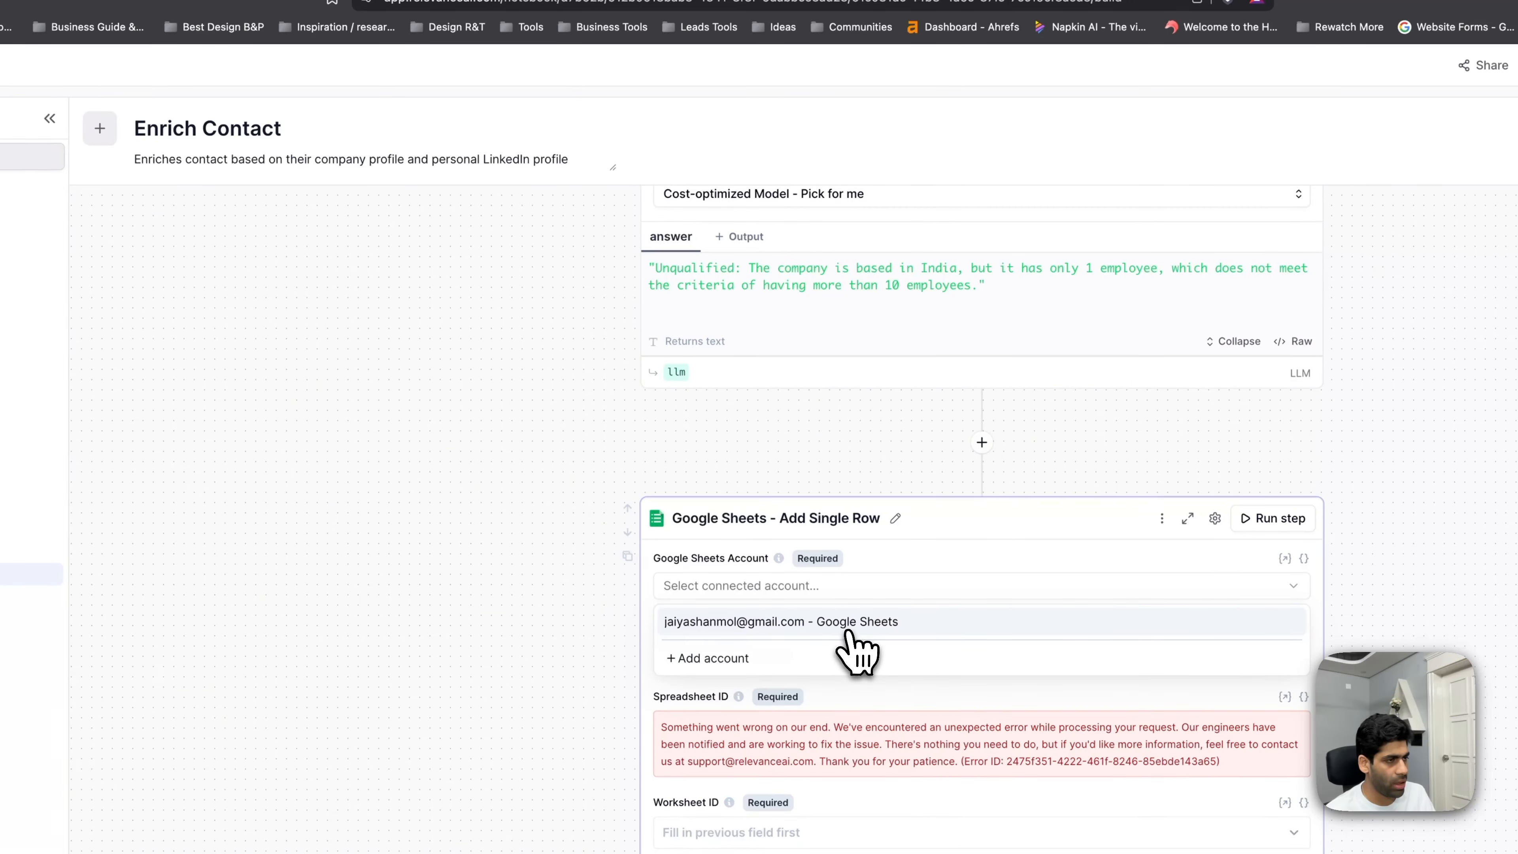
pyautogui.click(840, 628)
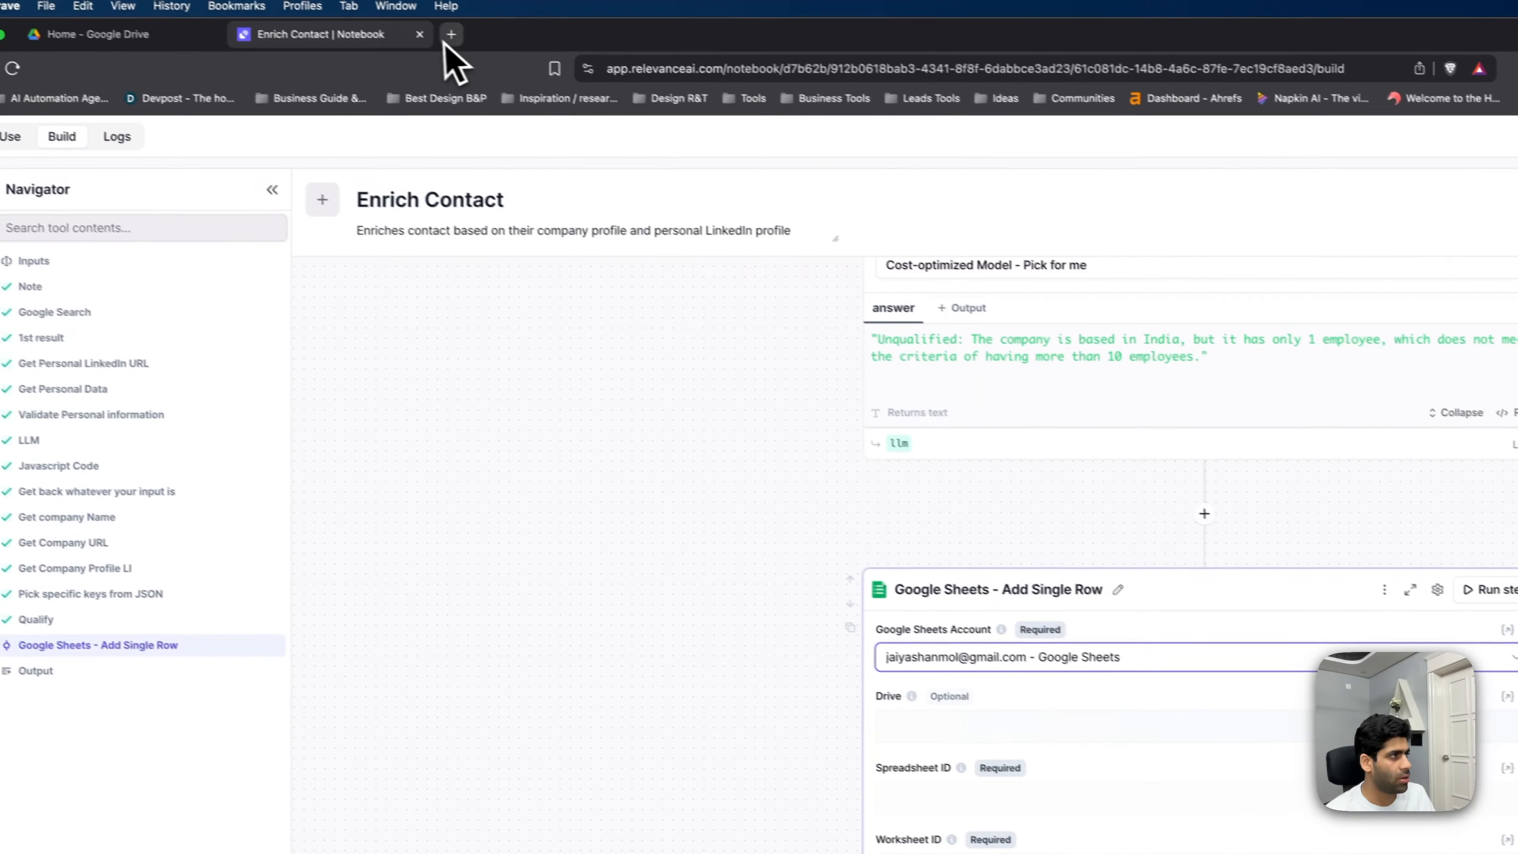
# - Load Google Drive in a new browser tab
pyautogui.click(446, 40)
pyautogui.write('drive')
pyautogui.press('Return')
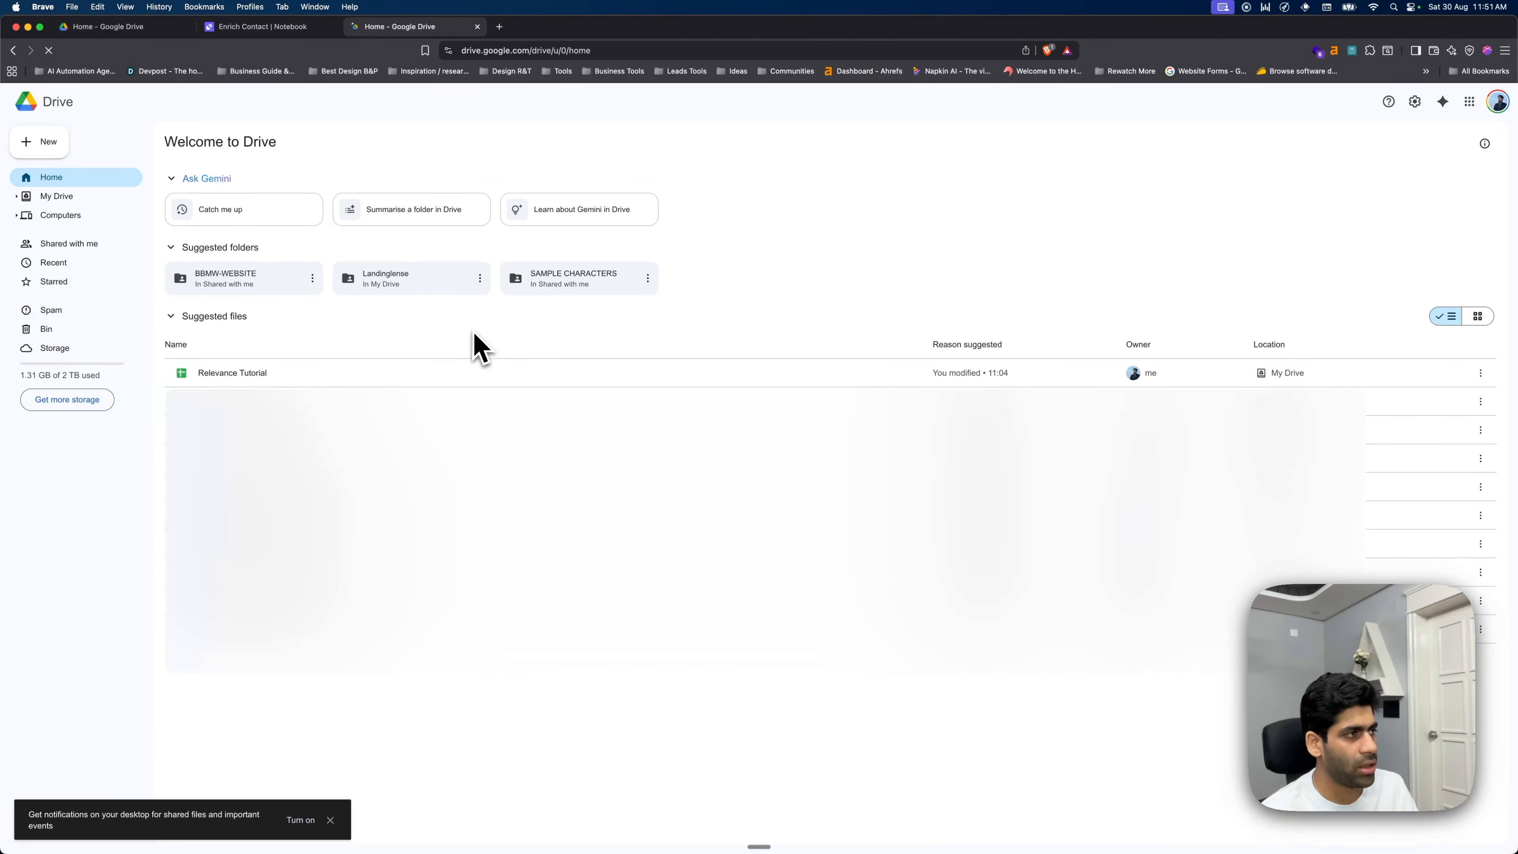
# - Open the Relevance Tutorial spreadsheet and review headers Last Name through Industry in row 1
pyautogui.click(236, 375)
pyautogui.doubleClick(311, 533)
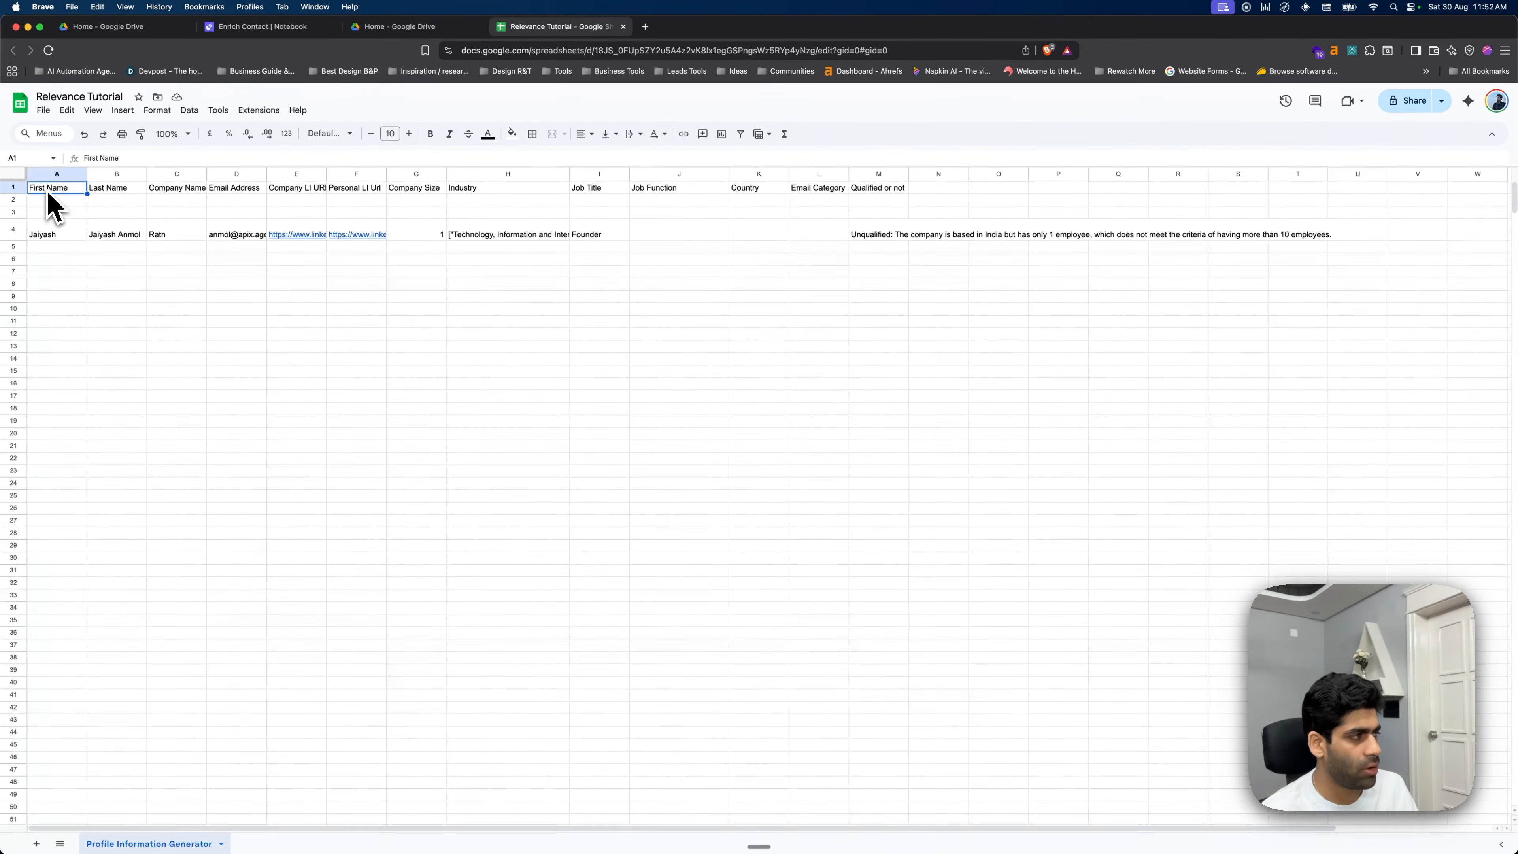
pyautogui.click(116, 189)
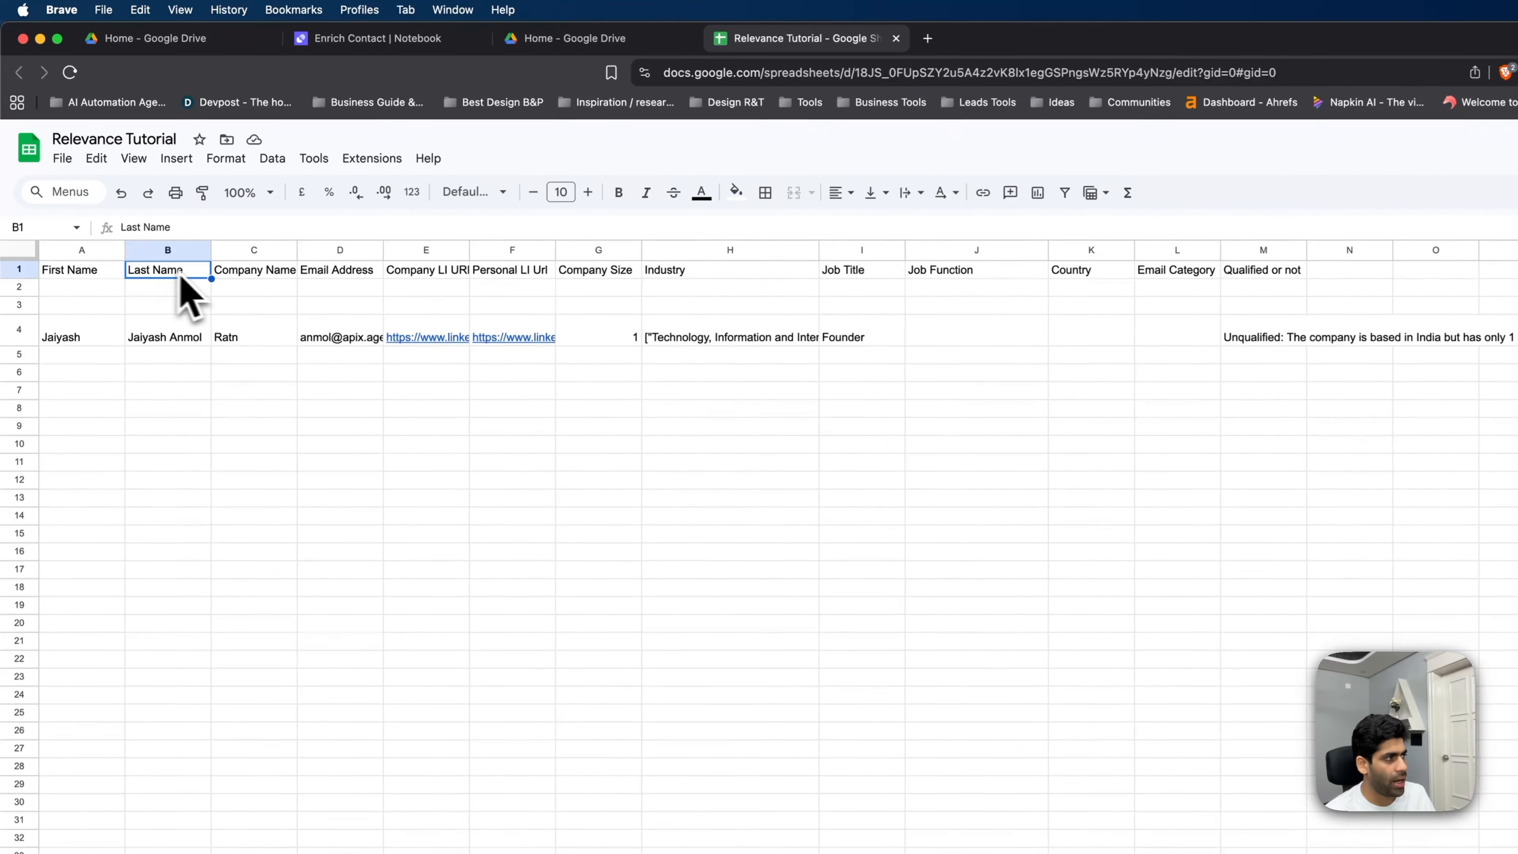
pyautogui.click(246, 275)
pyautogui.click(338, 274)
pyautogui.click(398, 275)
pyautogui.click(505, 276)
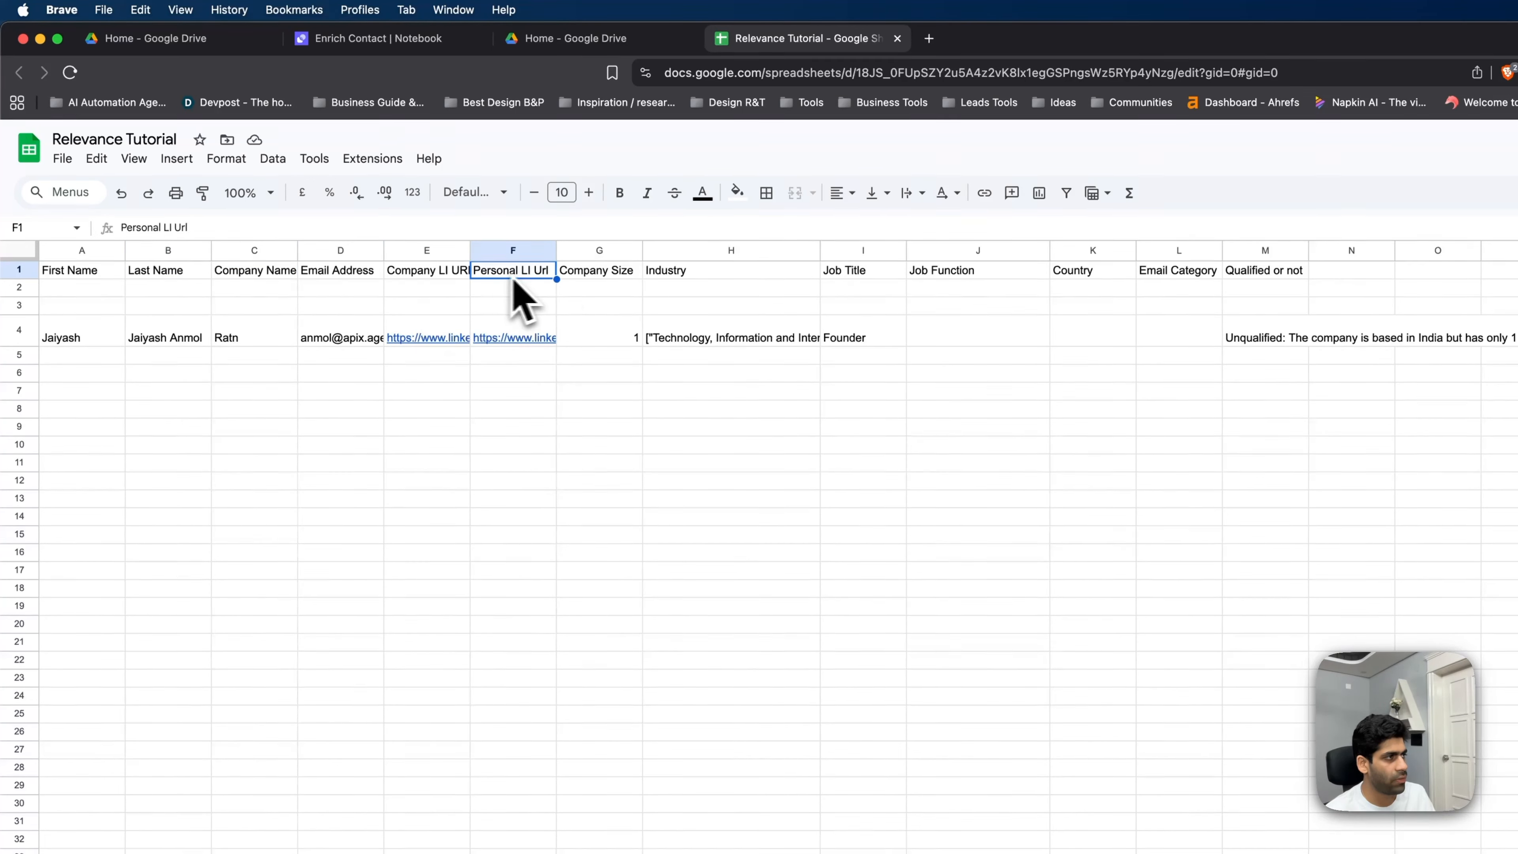
pyautogui.click(610, 276)
pyautogui.click(714, 276)
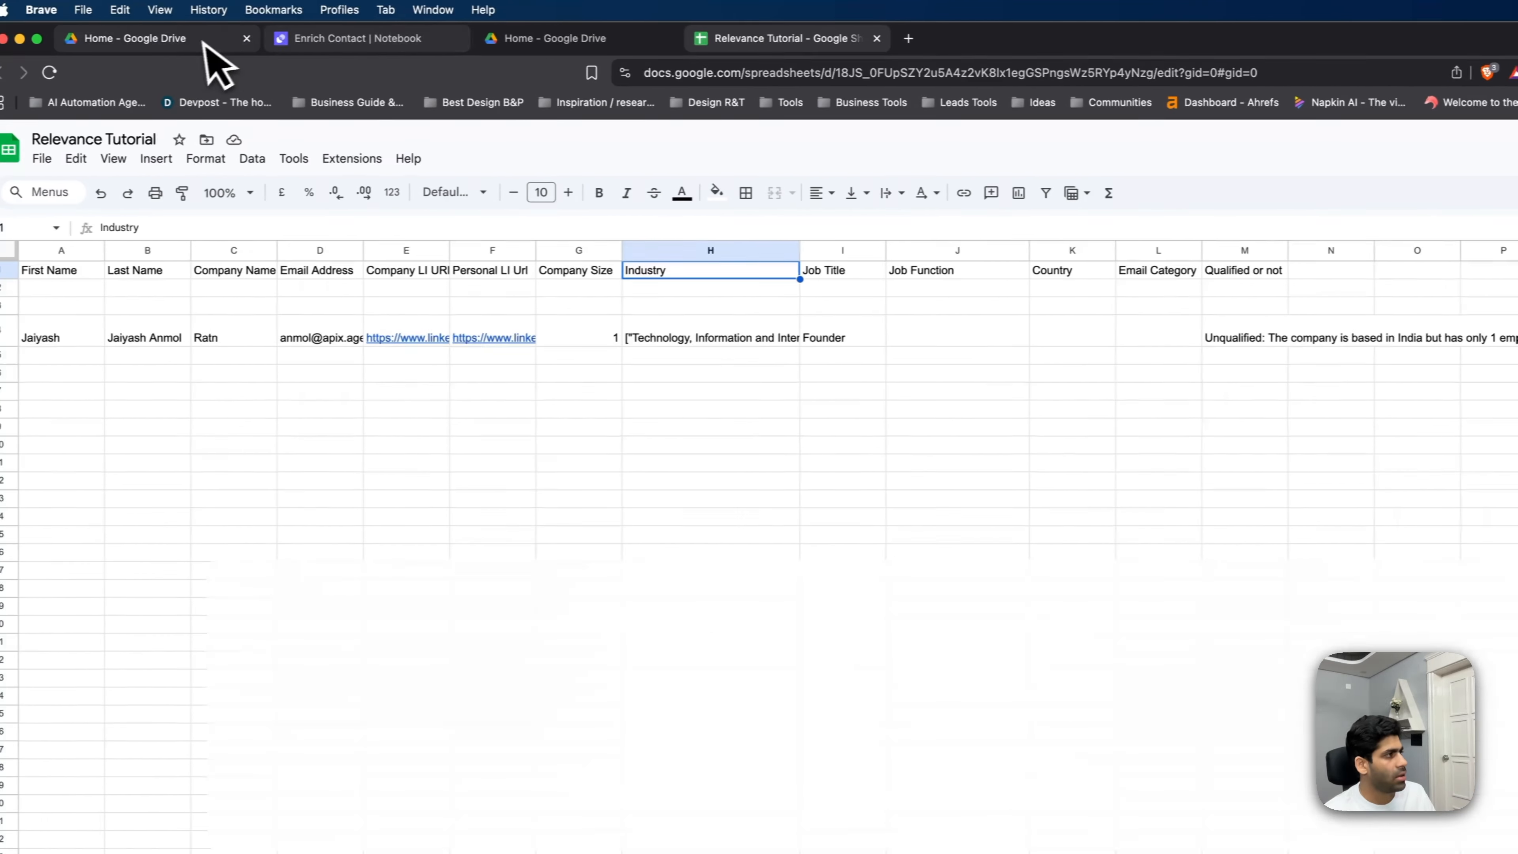
# - Close the spreadsheet and Google Drive tabs, returning to the Relevance AI workflow
pyautogui.click(206, 41)
pyautogui.click(371, 38)
pyautogui.click(774, 38)
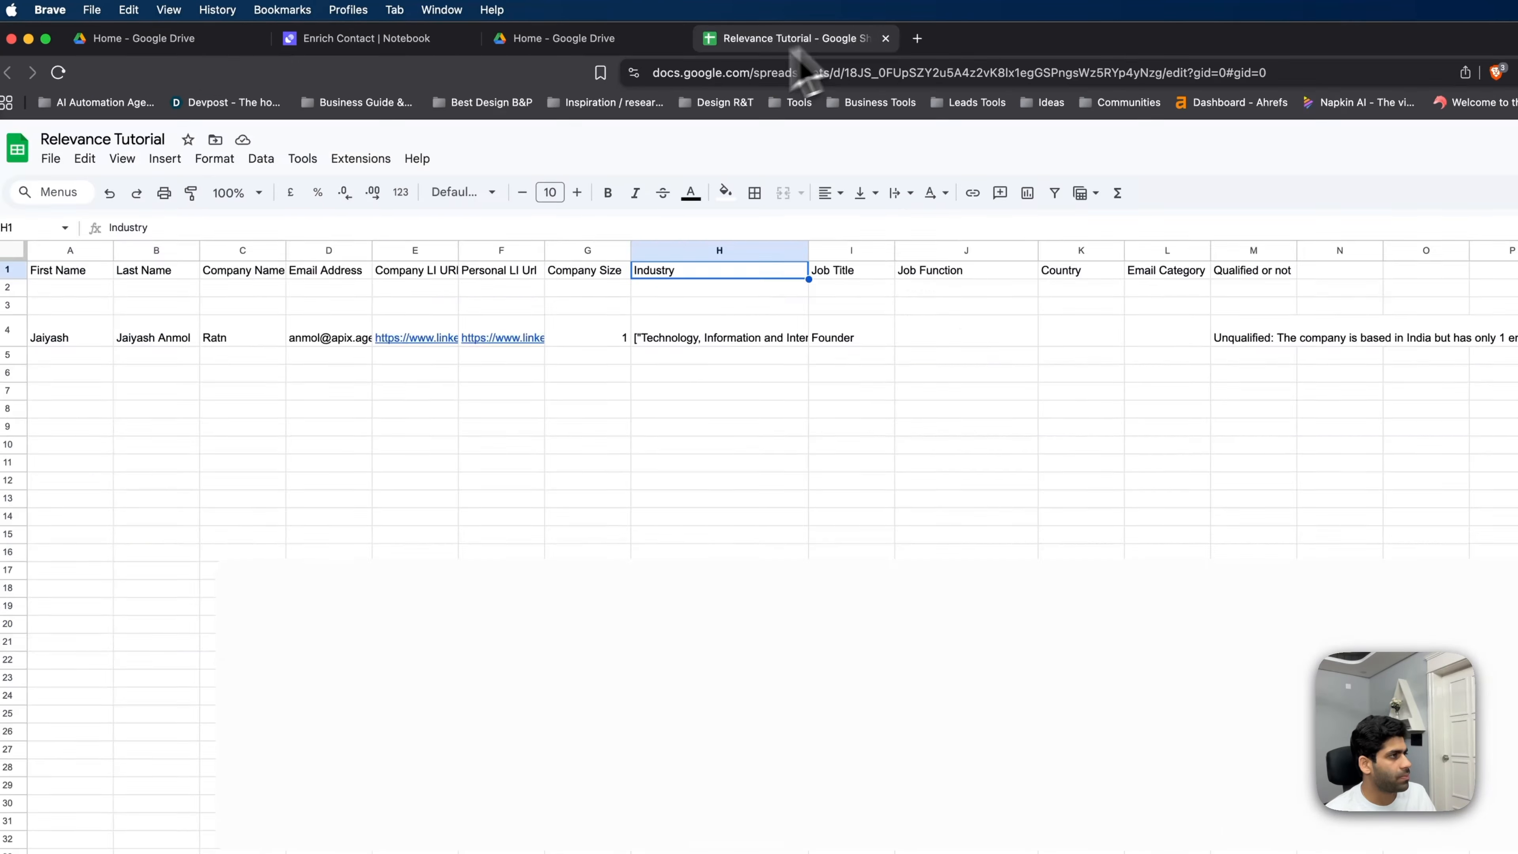
pyautogui.press('super+w')
pyautogui.press('super+w')
pyautogui.click(236, 39)
# - Close the leftover Google Drive tab and select the existing Google Sheets account instead of connecting a new one
pyautogui.click(256, 39)
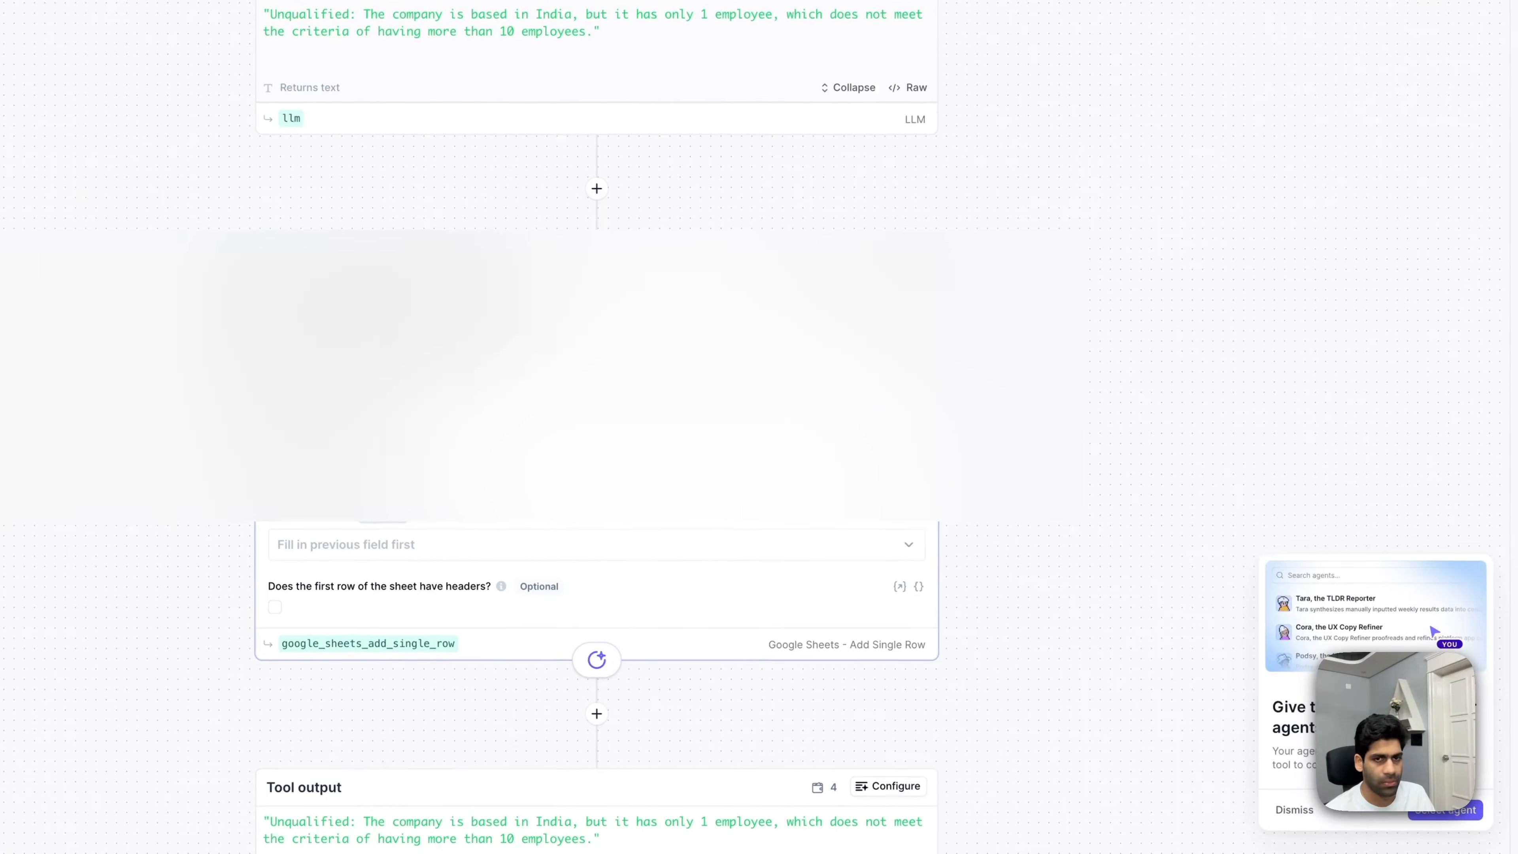
pyautogui.scroll(-1, 890, 420)
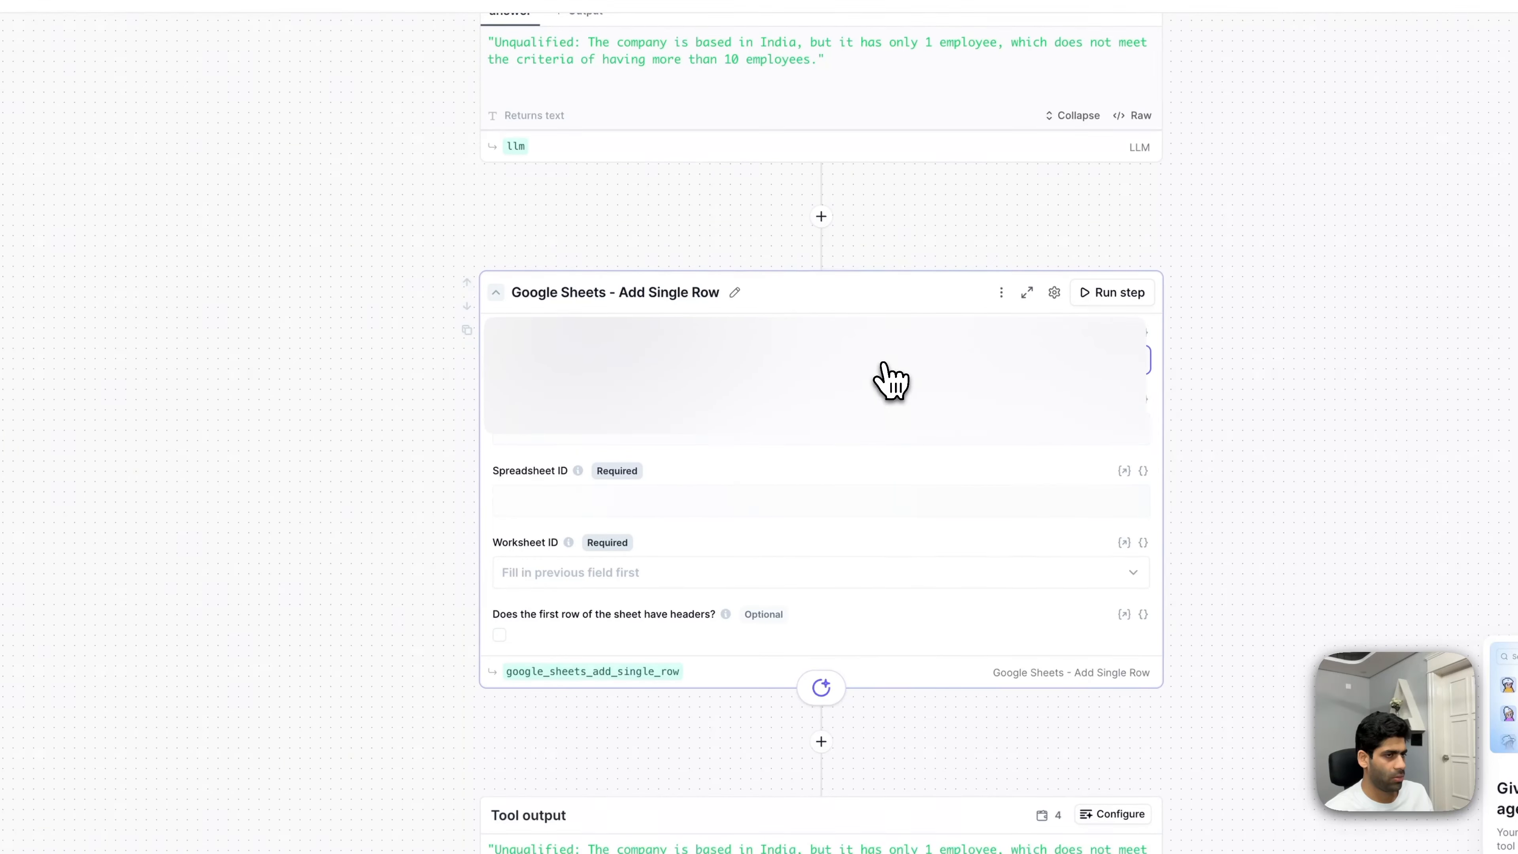
pyautogui.click(737, 437)
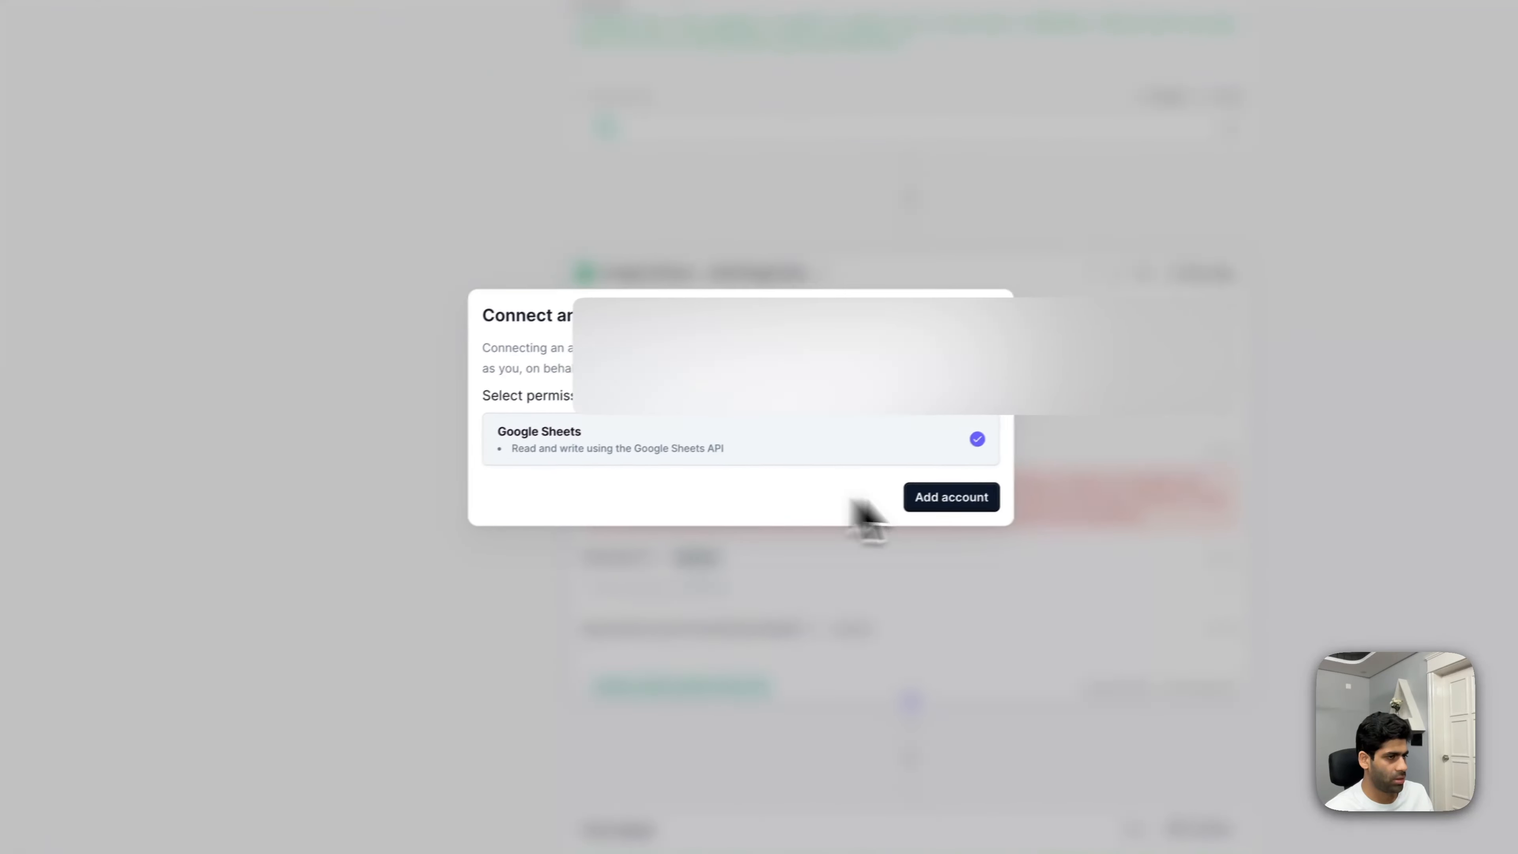
pyautogui.click(983, 504)
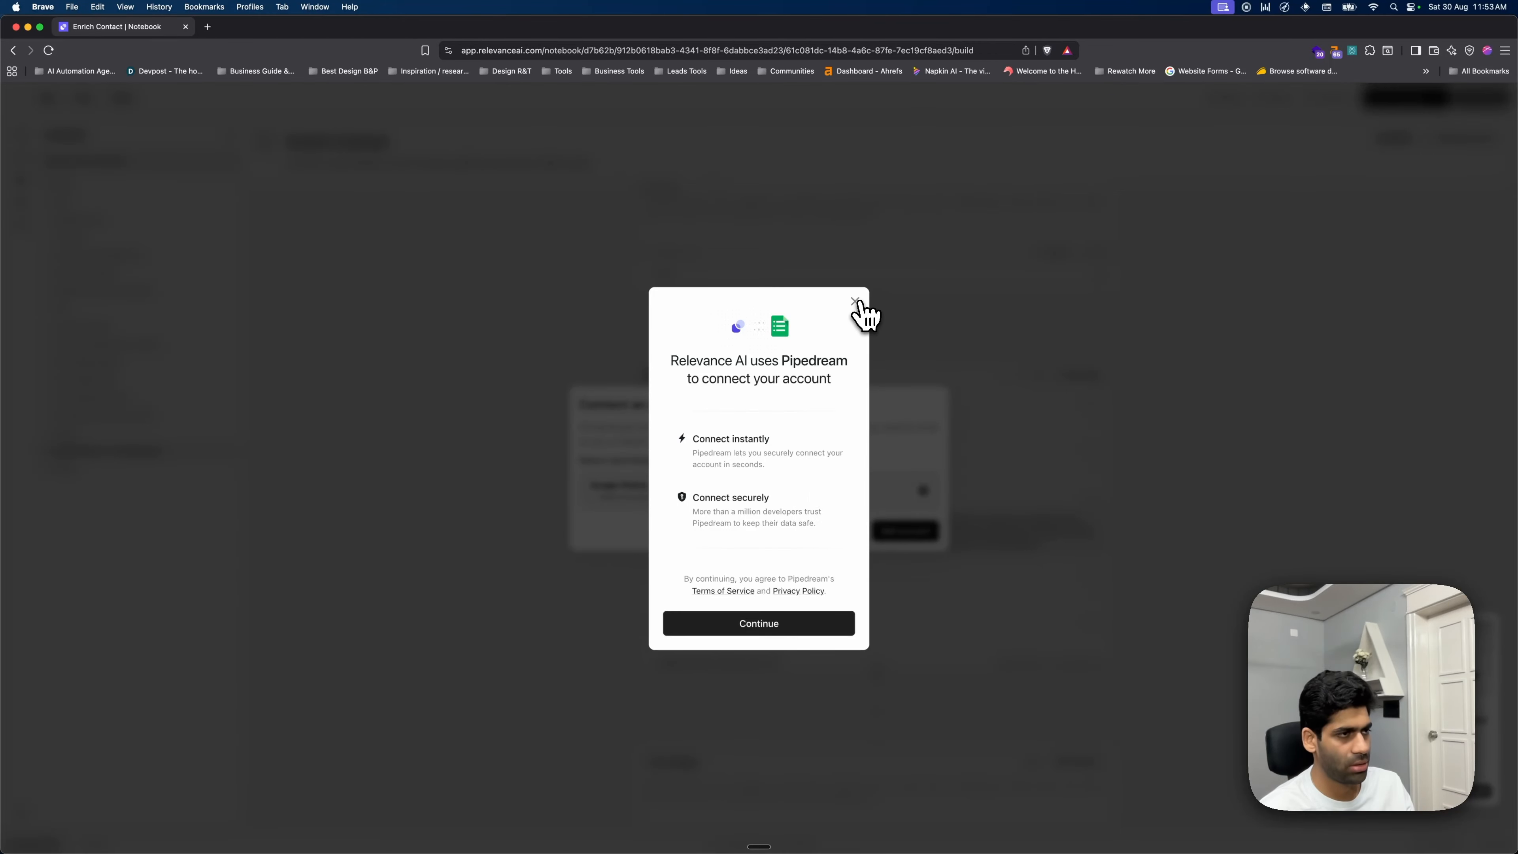
pyautogui.click(859, 303)
pyautogui.click(1094, 440)
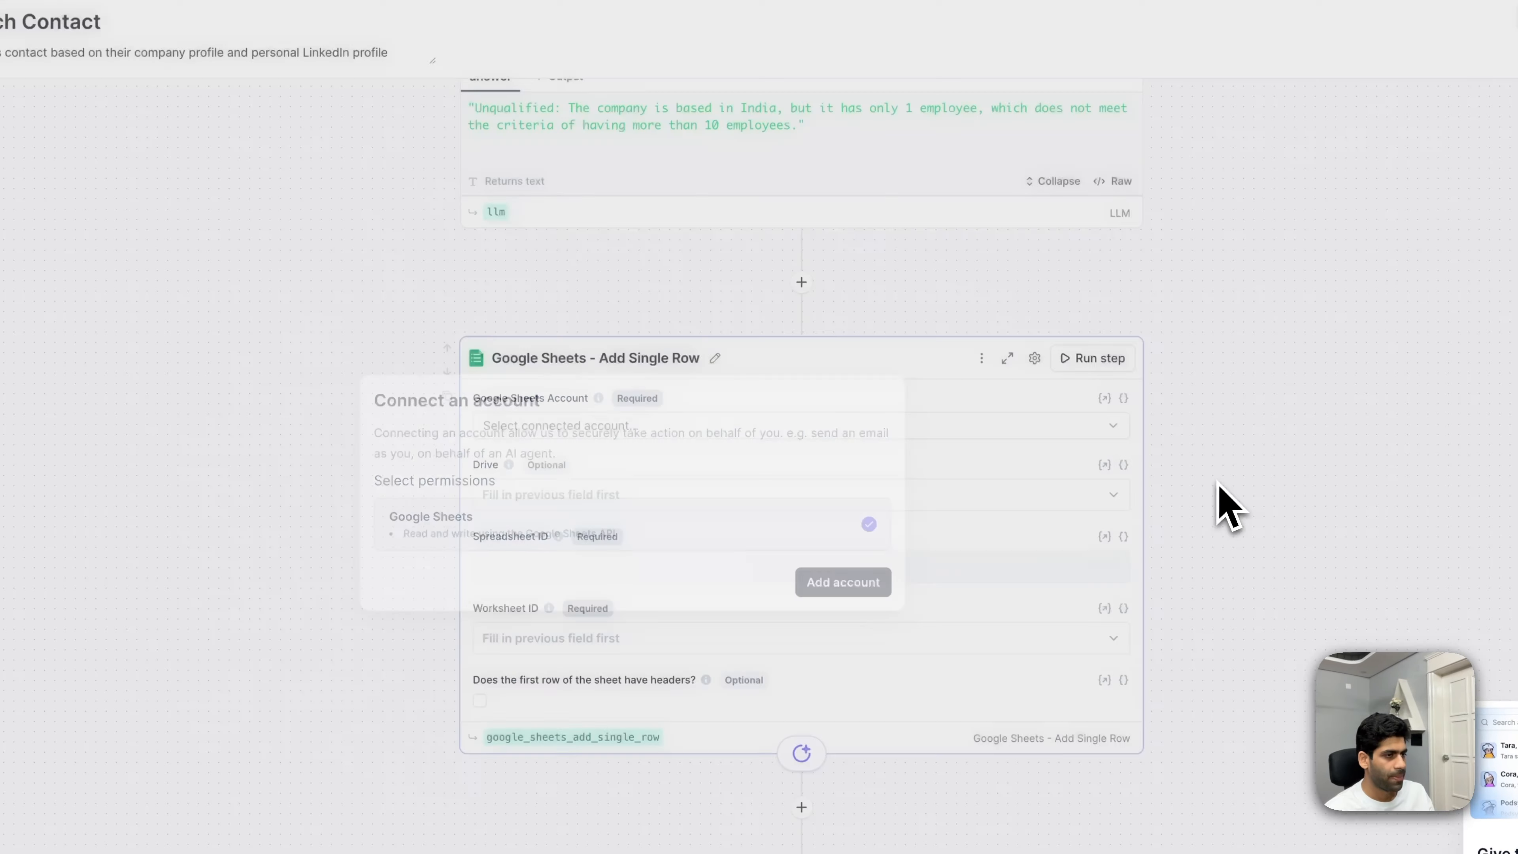
pyautogui.click(694, 428)
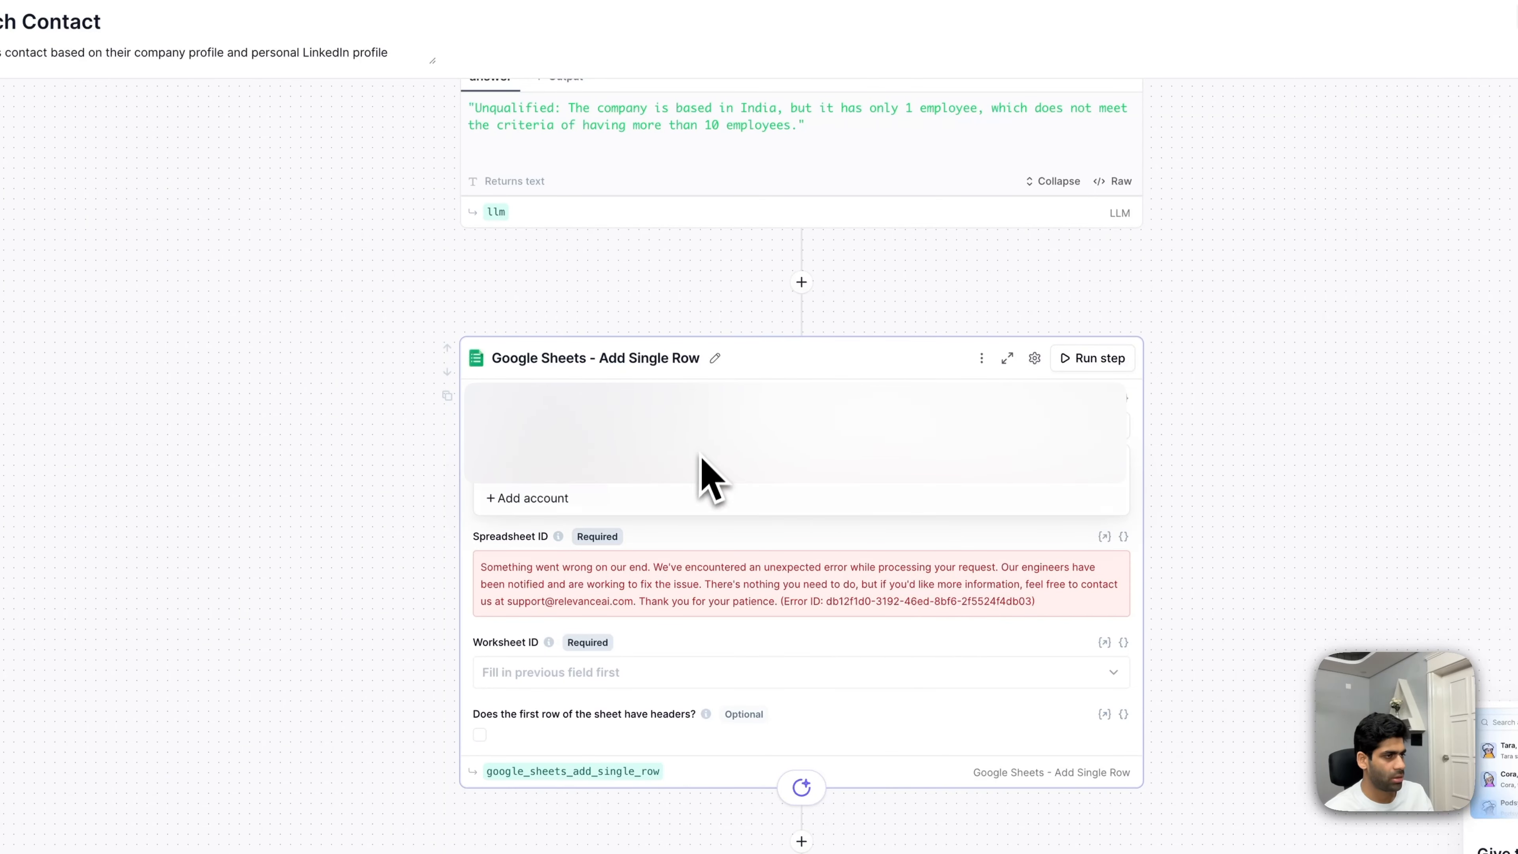
pyautogui.click(699, 461)
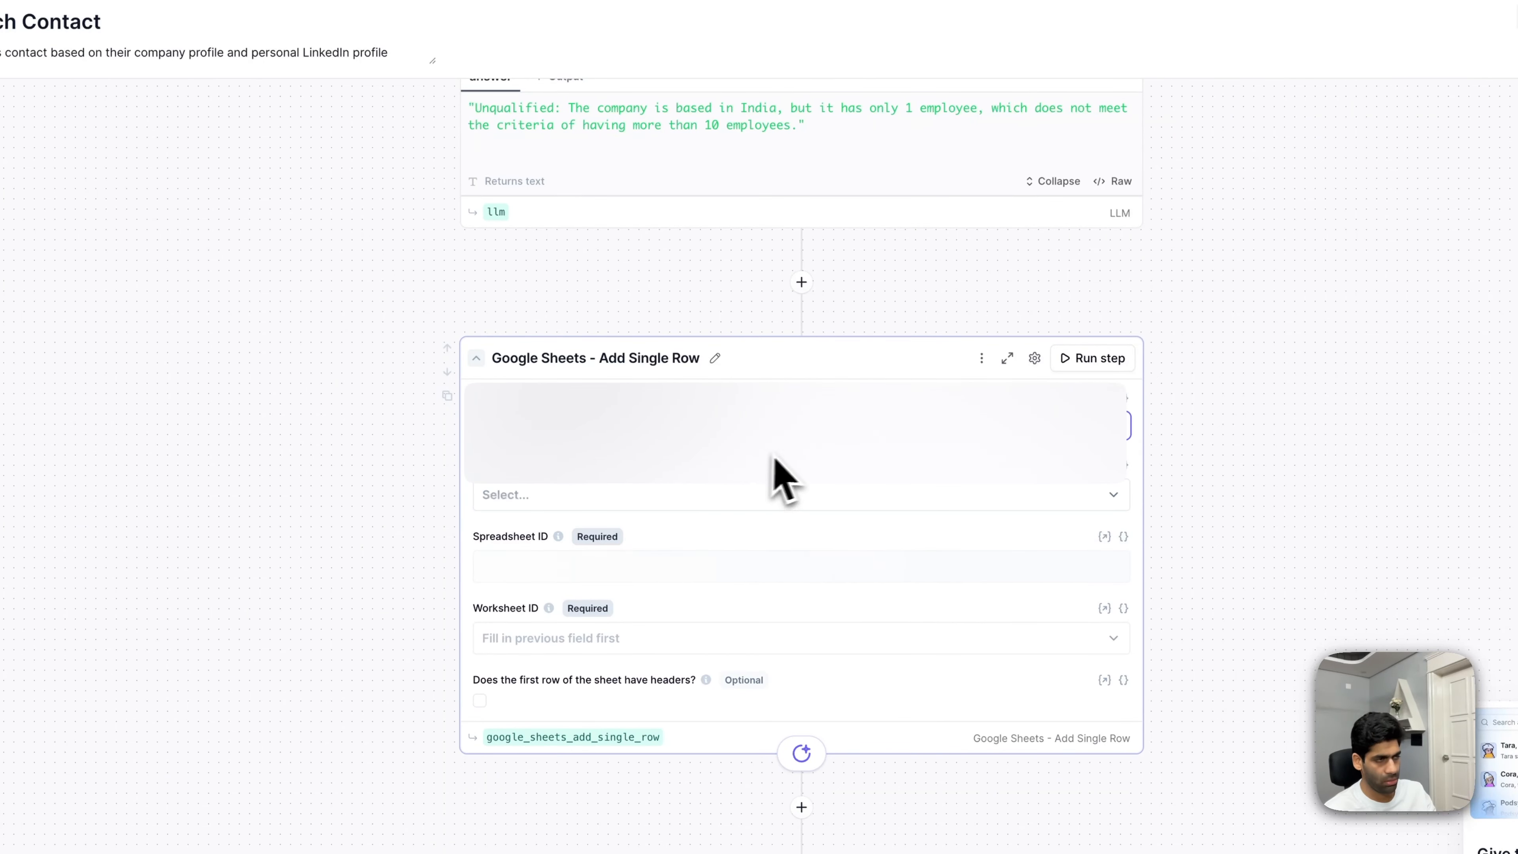
# - Target My Drive, the Relevance Tutorial spreadsheet and its Profile Information Generator worksheet, with first-row headers enabled
pyautogui.click(811, 499)
pyautogui.click(810, 500)
pyautogui.click(808, 571)
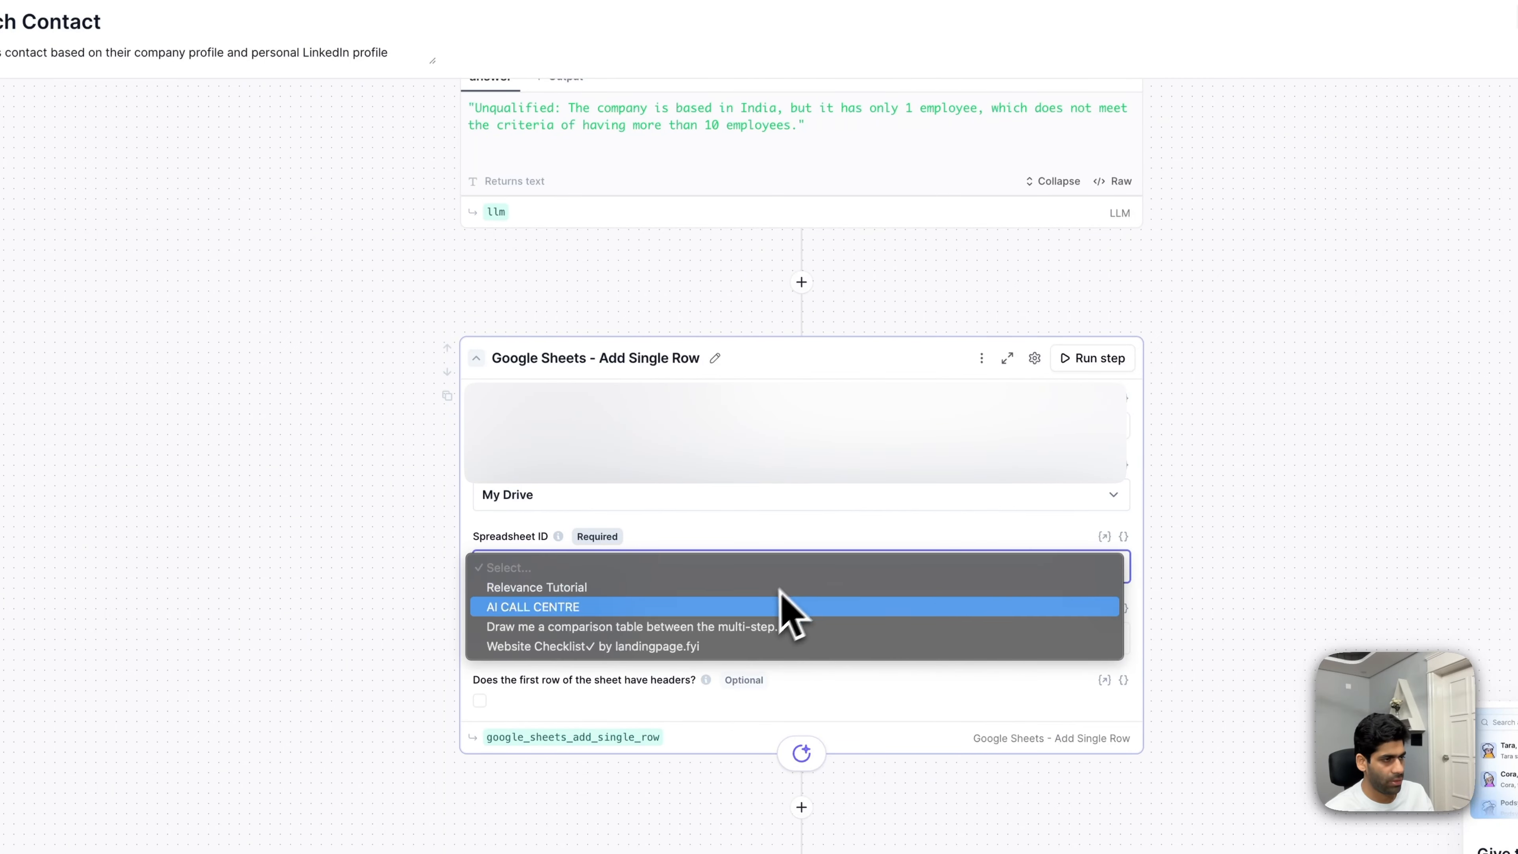
pyautogui.click(754, 591)
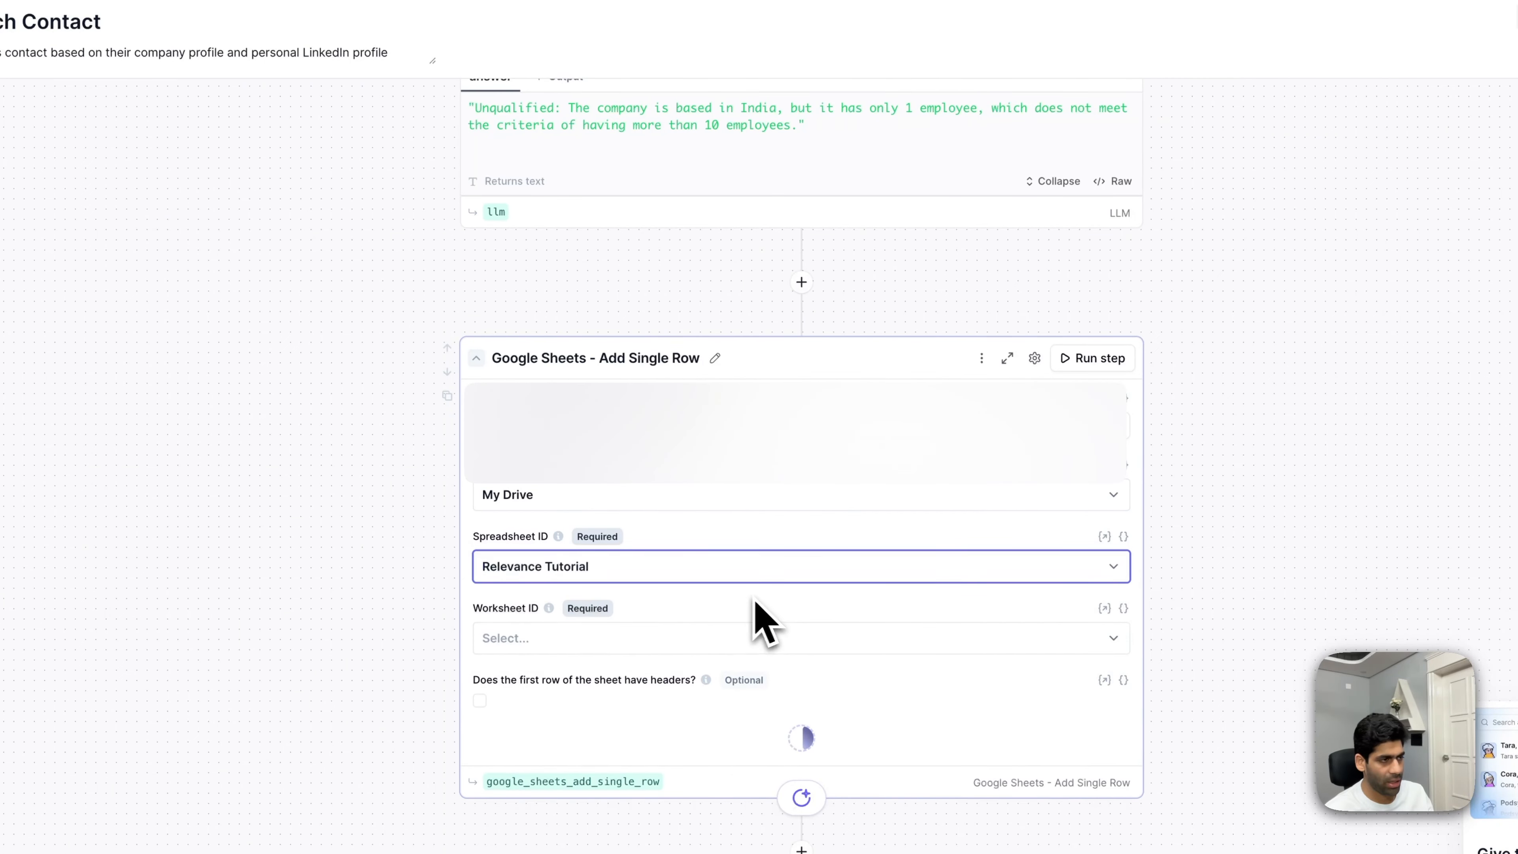
pyautogui.scroll(-3, 485, 515)
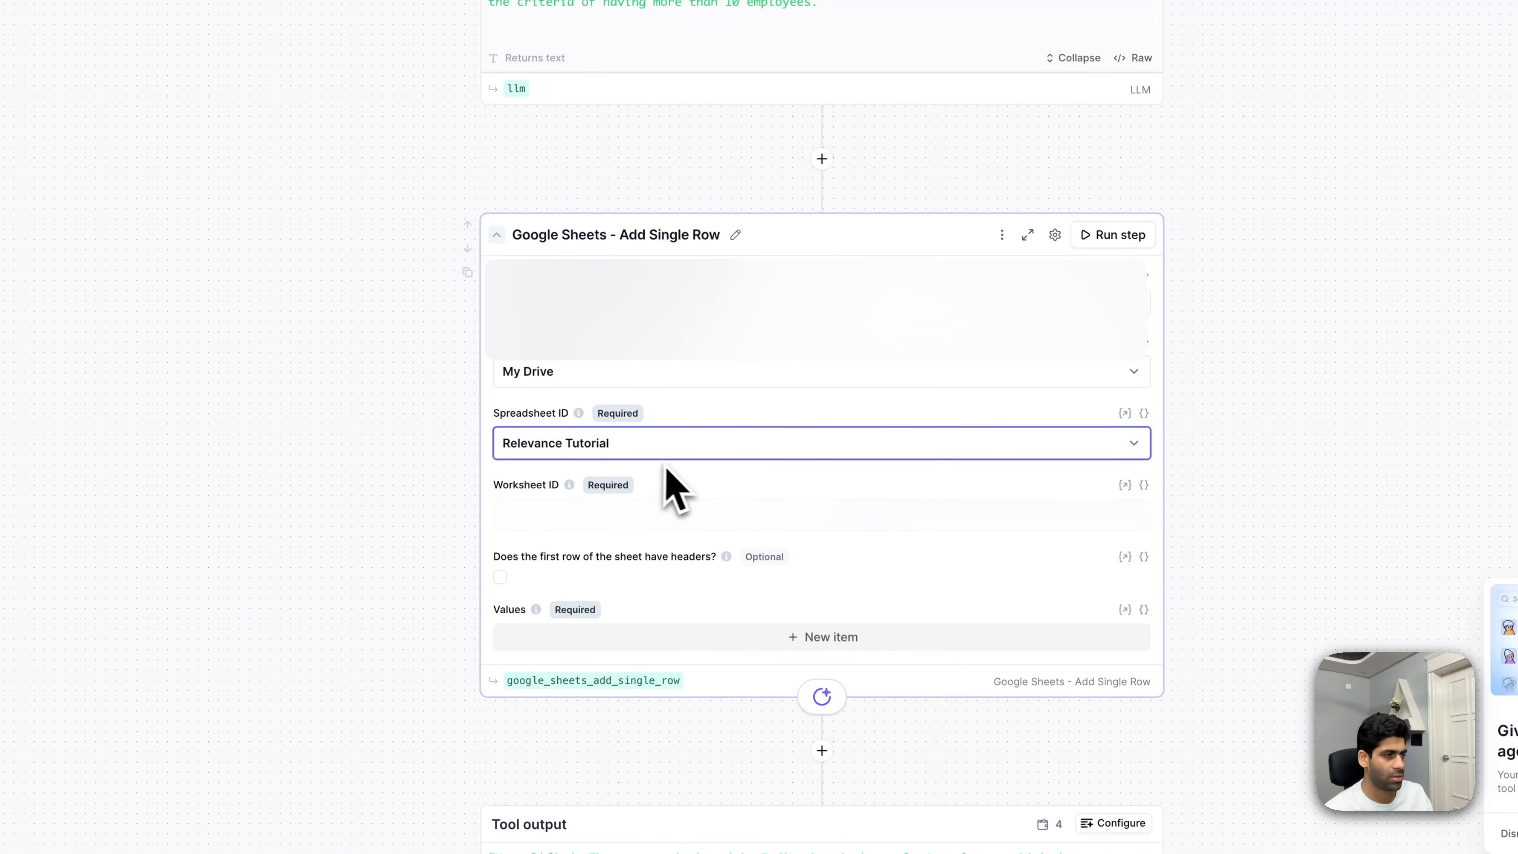
pyautogui.click(801, 524)
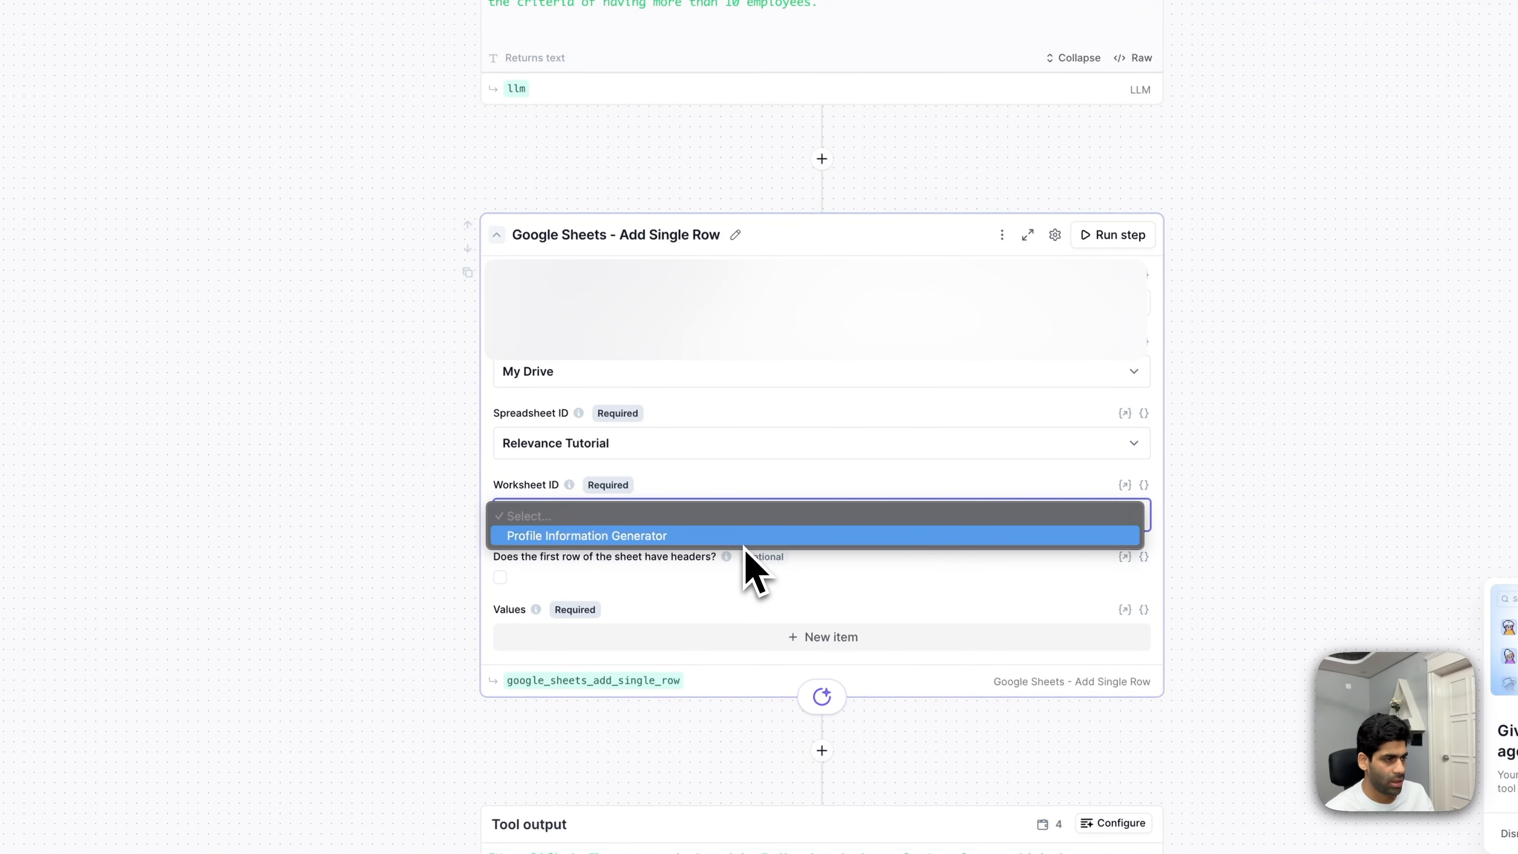
pyautogui.click(588, 537)
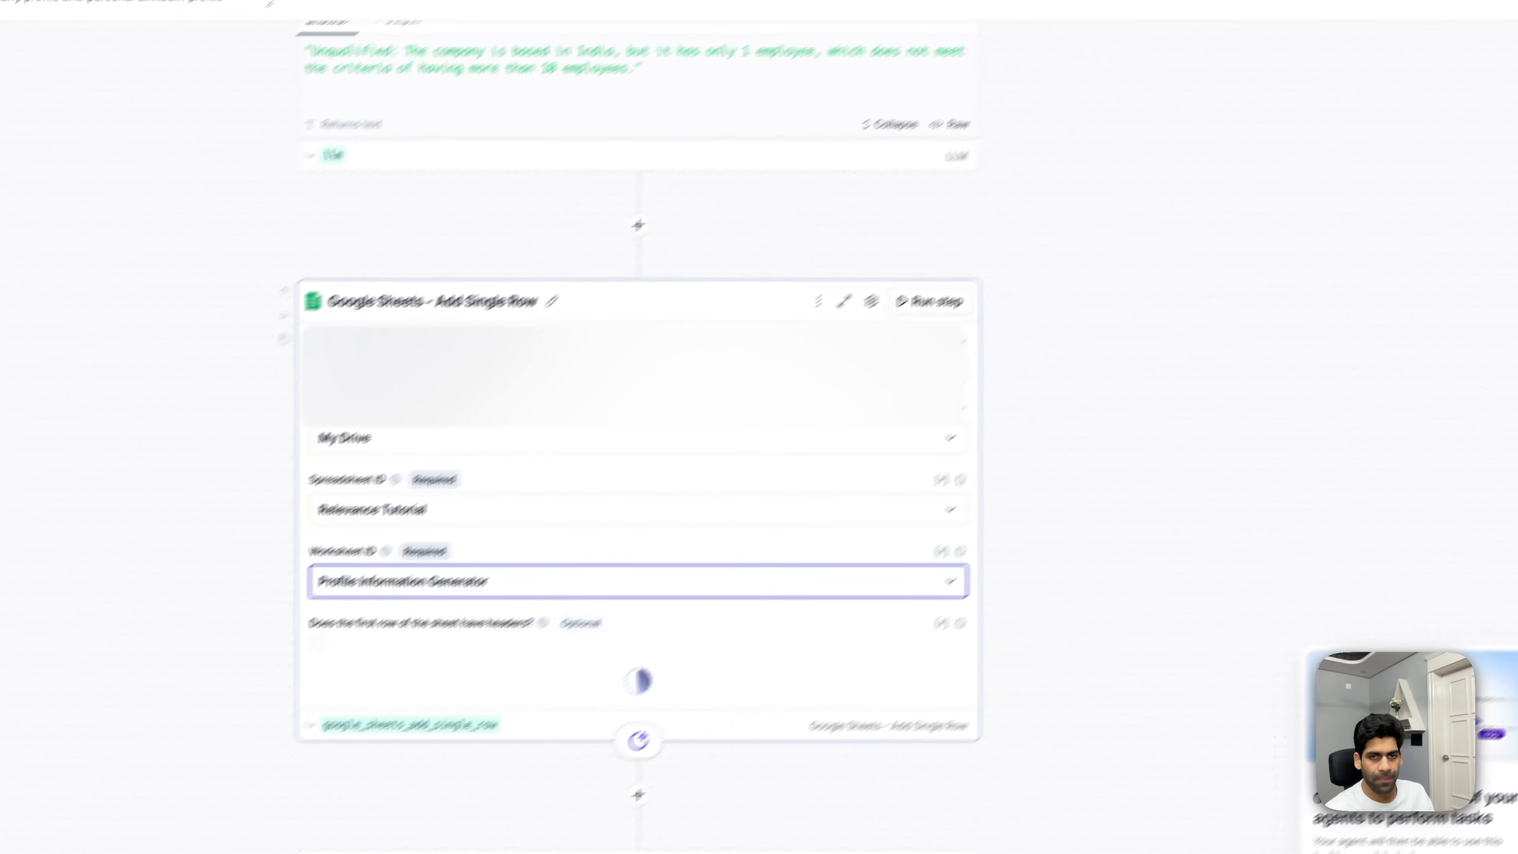
pyautogui.click(564, 582)
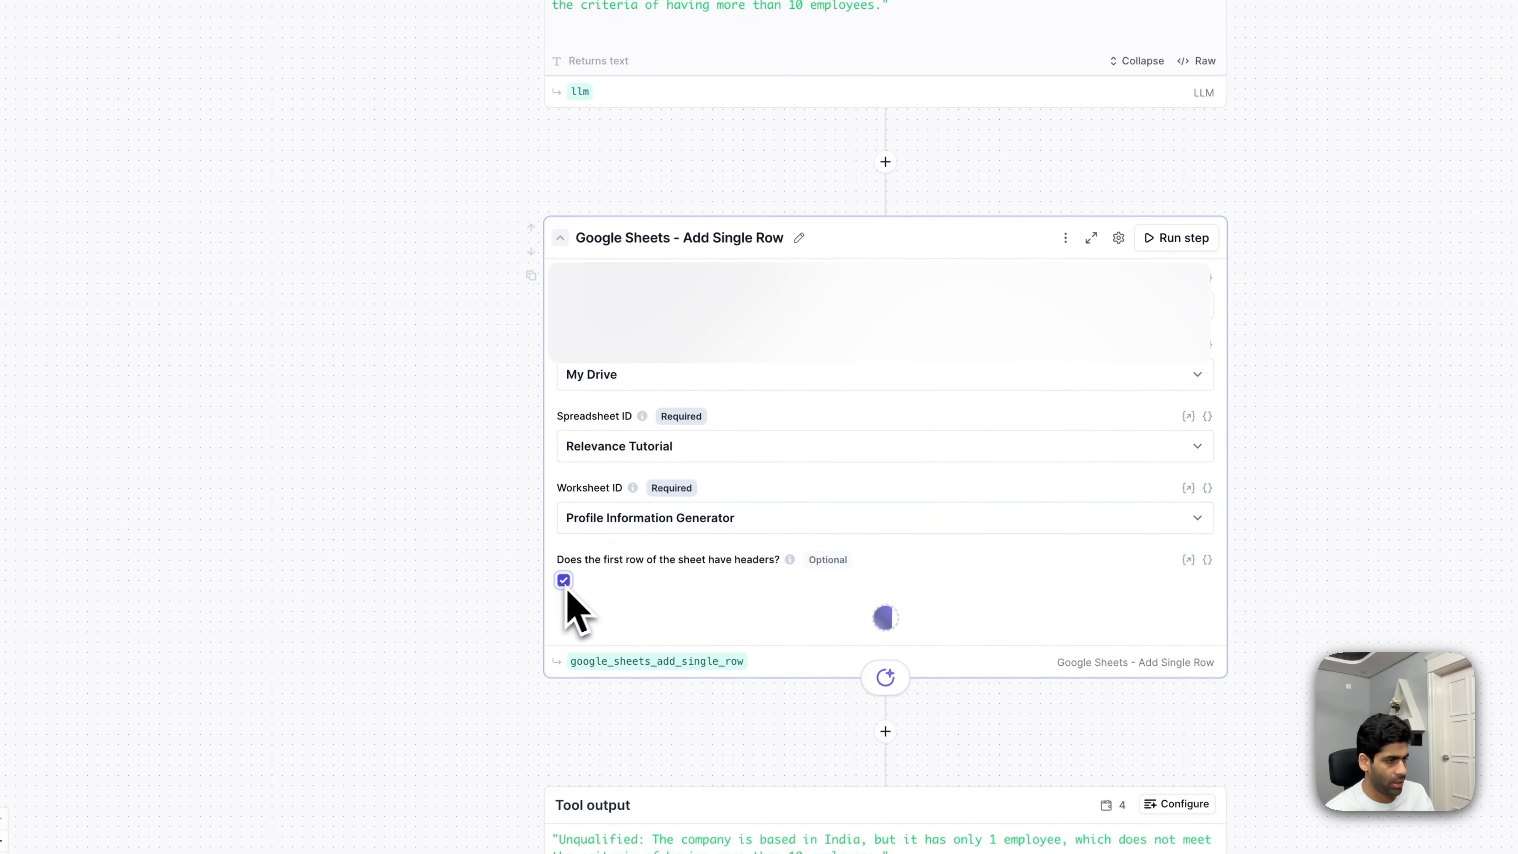
# - Map First Name to the LinkedIn first_name variable and Last Name to the LinkedIn last_name variable
pyautogui.scroll(-4, 680, 581)
pyautogui.click(761, 427)
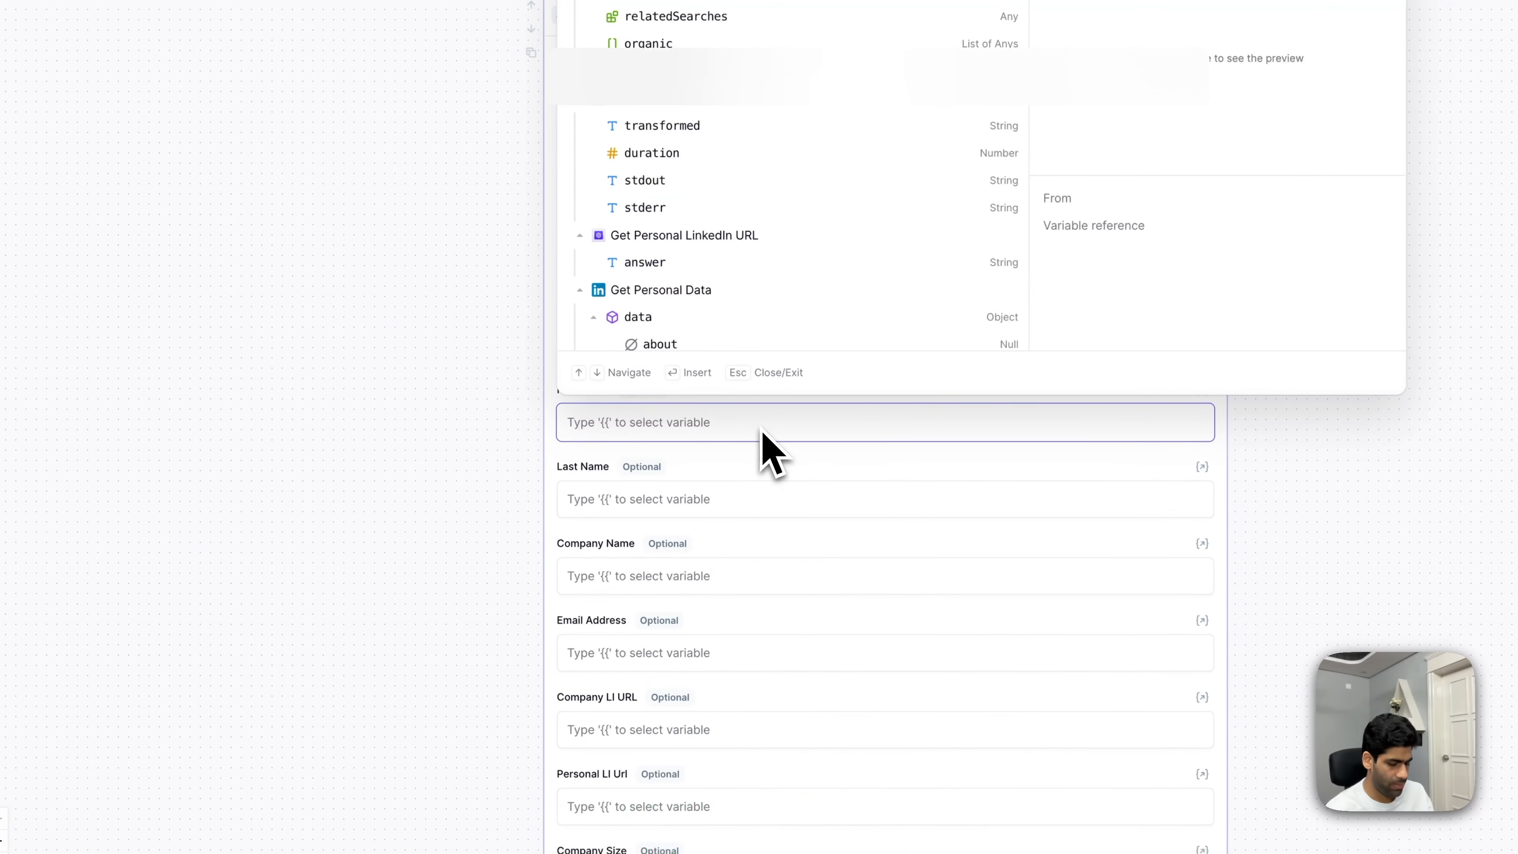
pyautogui.write('{{')
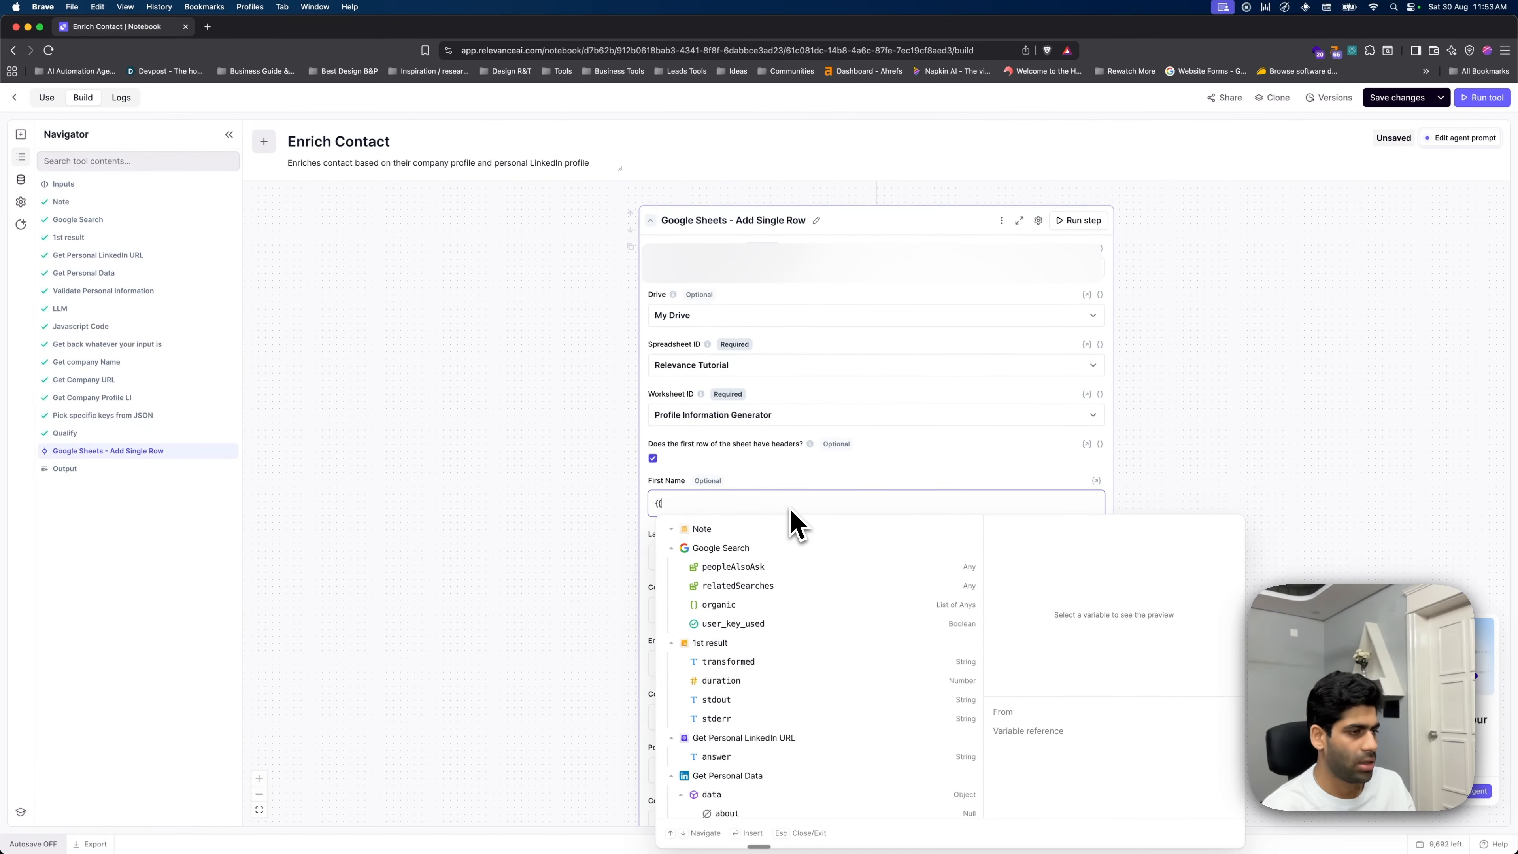
pyautogui.write('name')
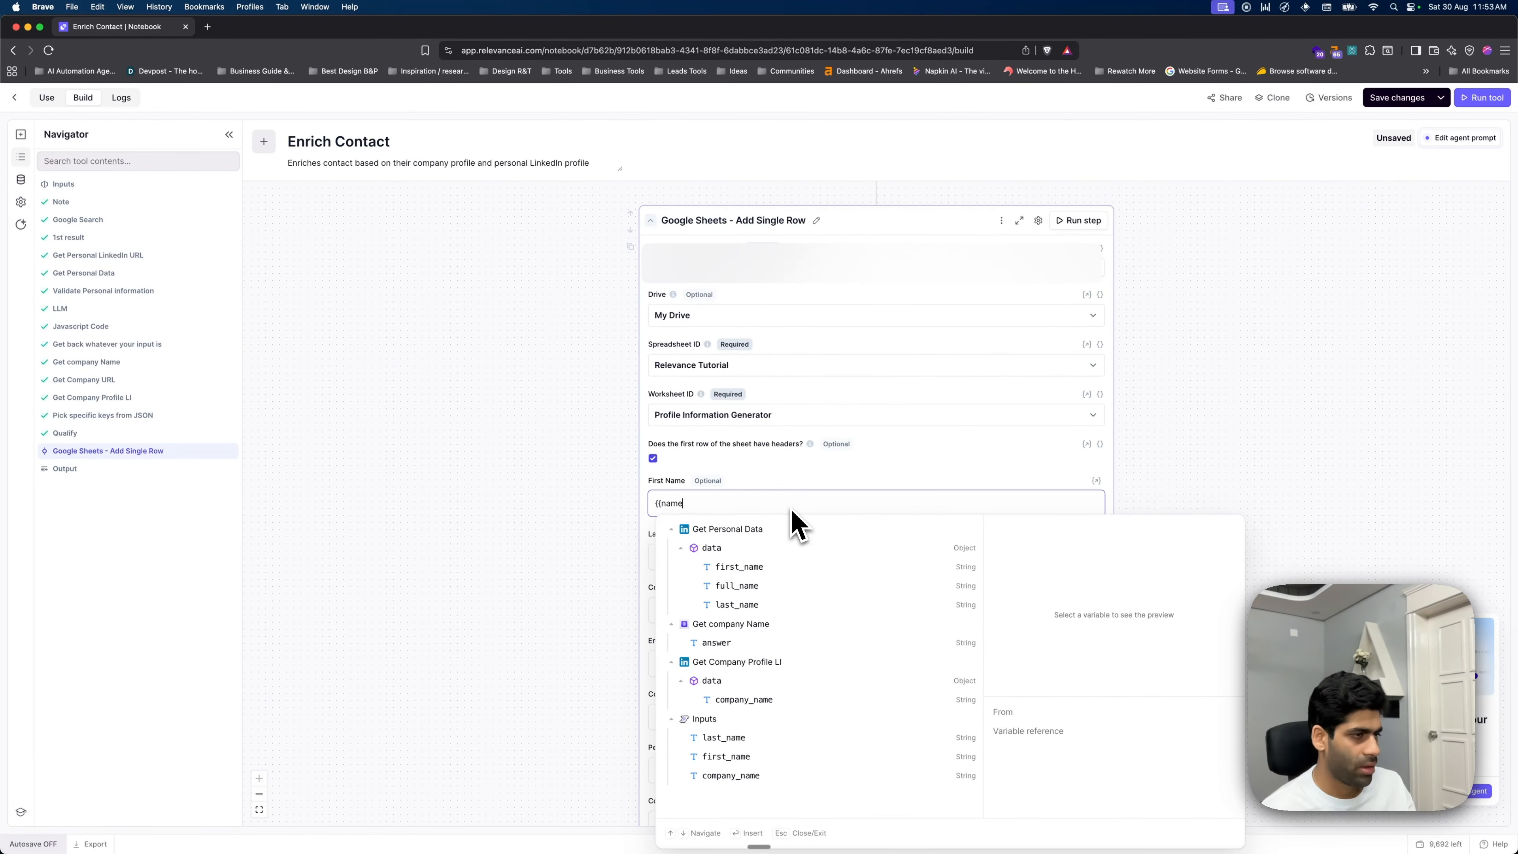
pyautogui.click(814, 568)
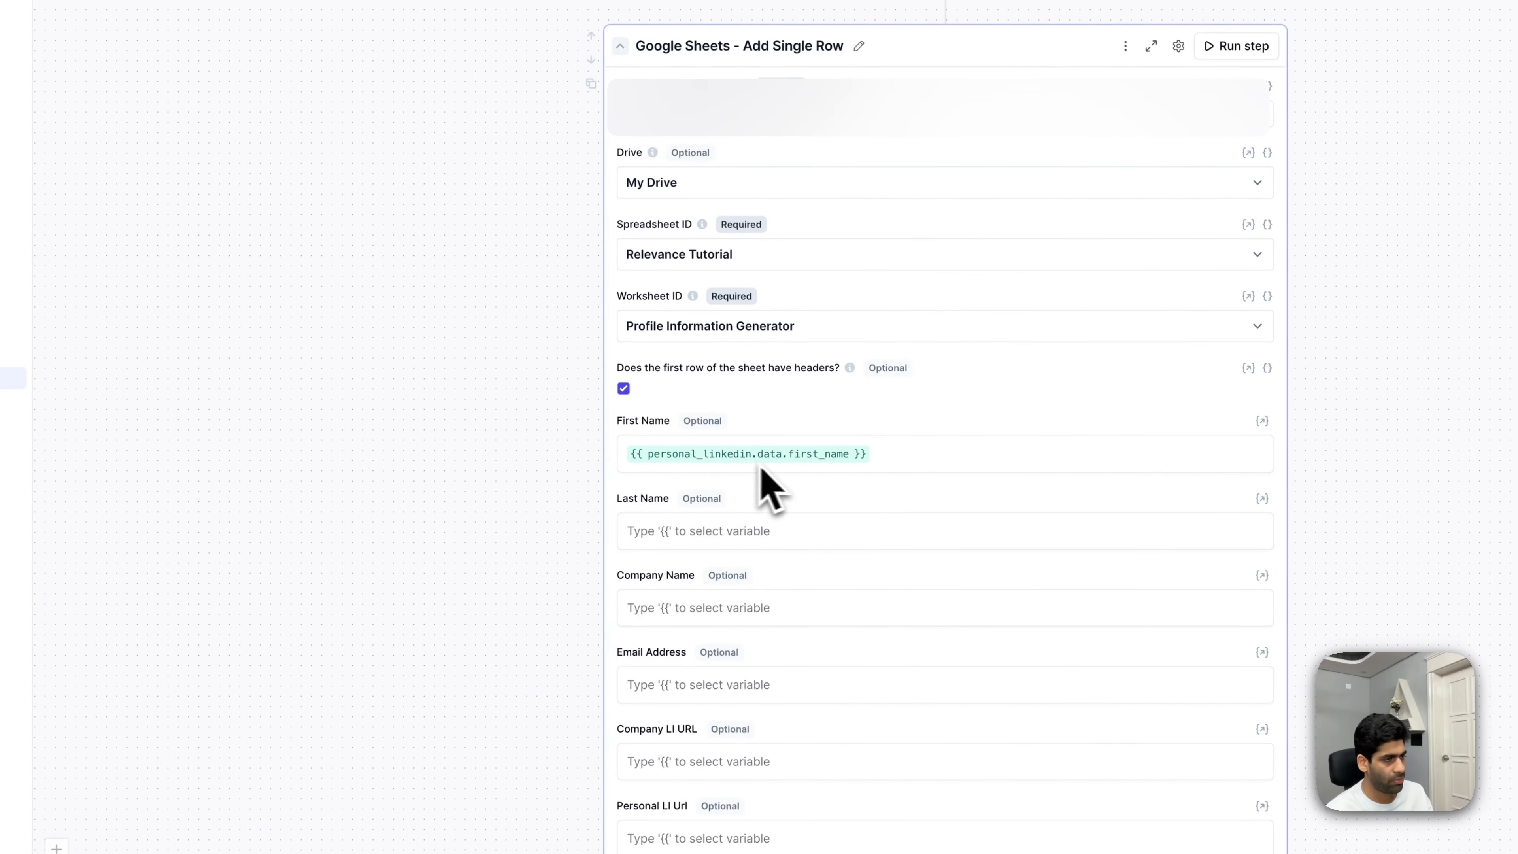
pyautogui.click(878, 541)
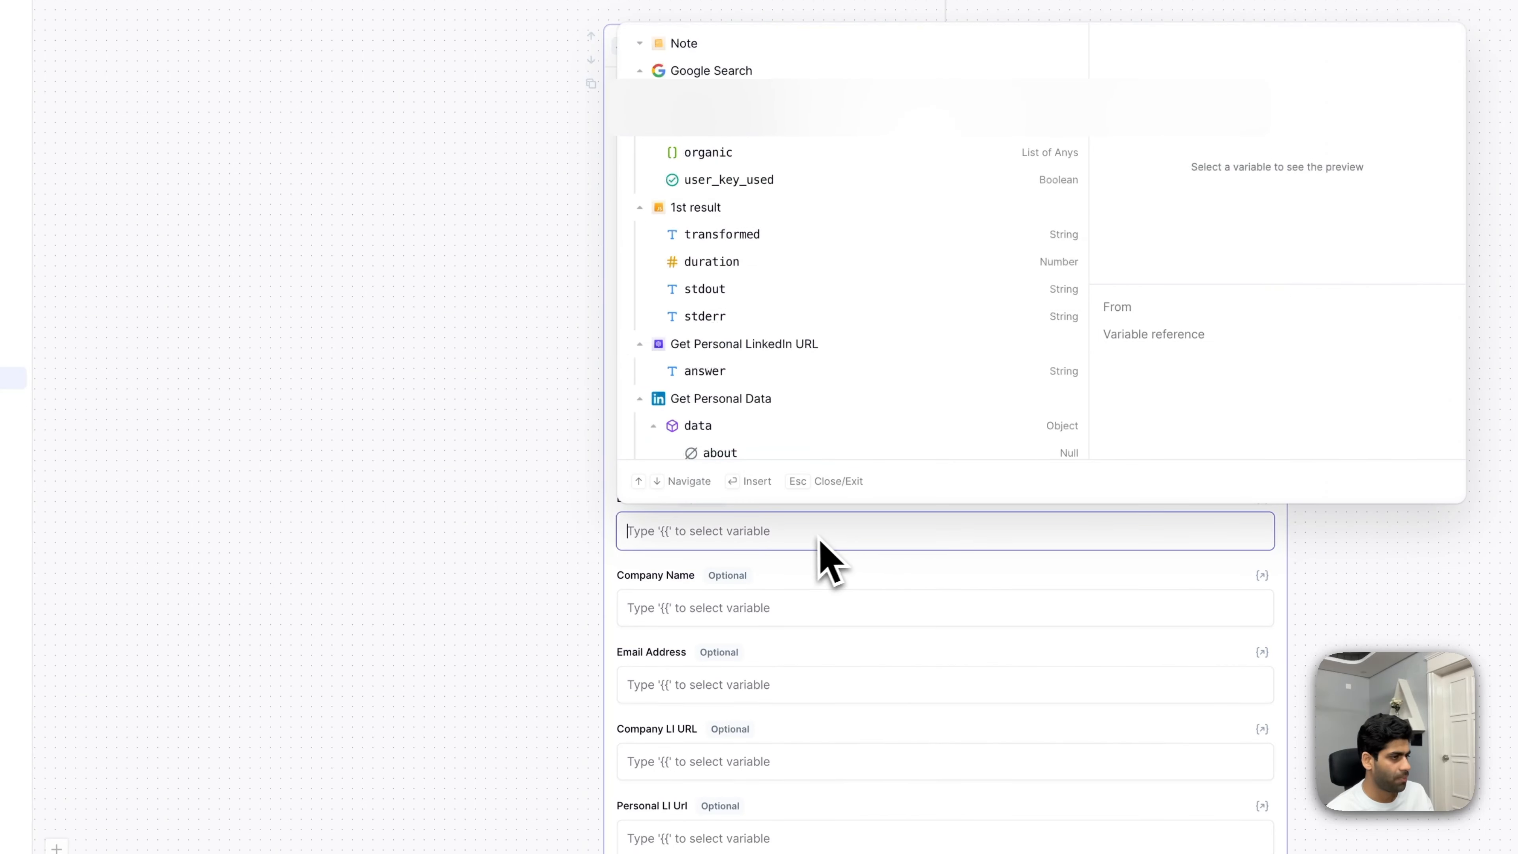
pyautogui.press('Escape')
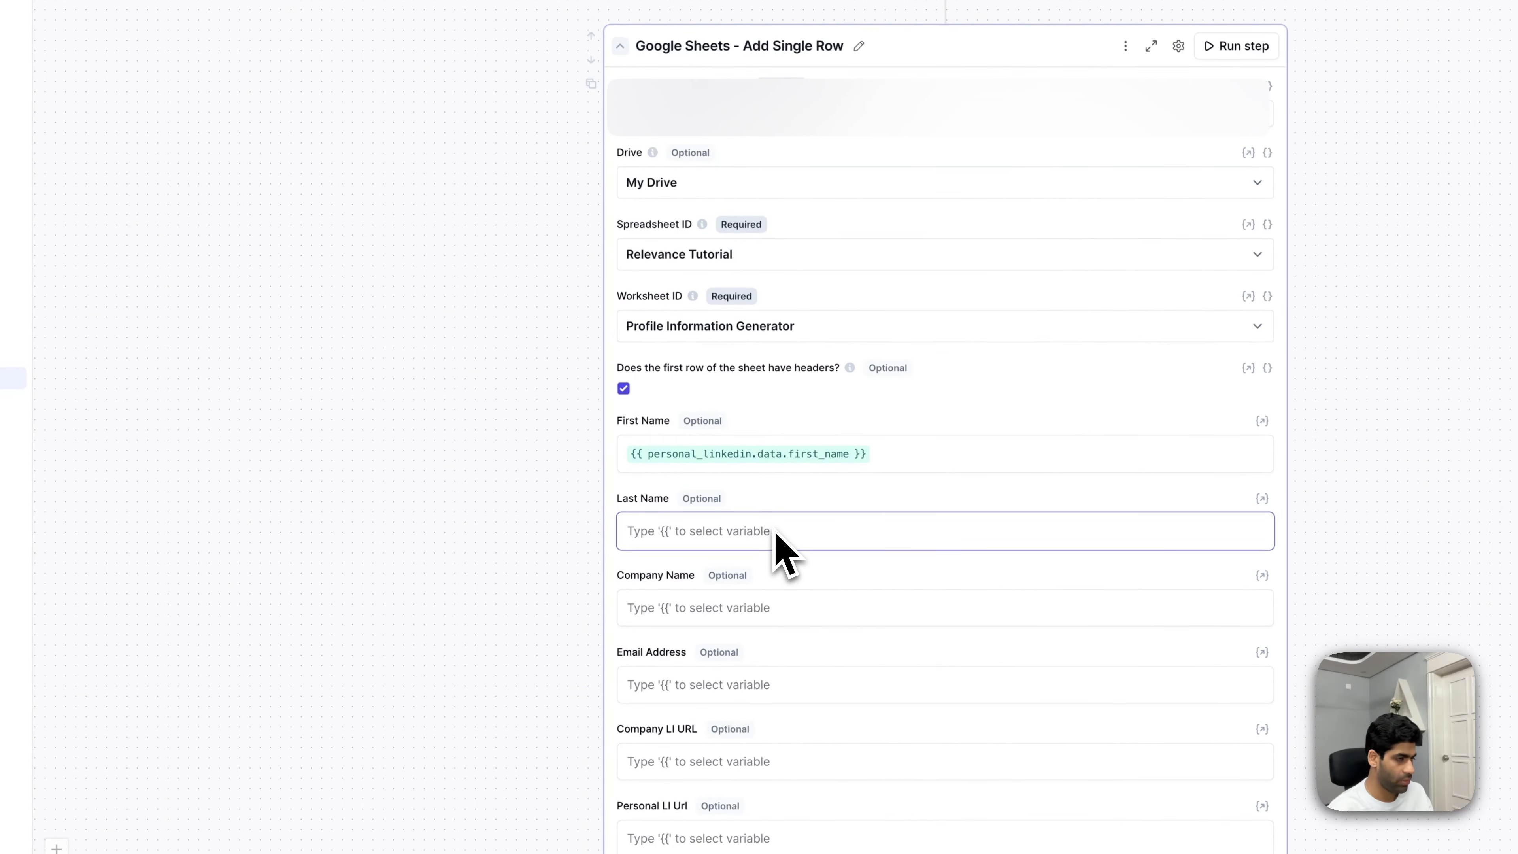
pyautogui.write('{{la')
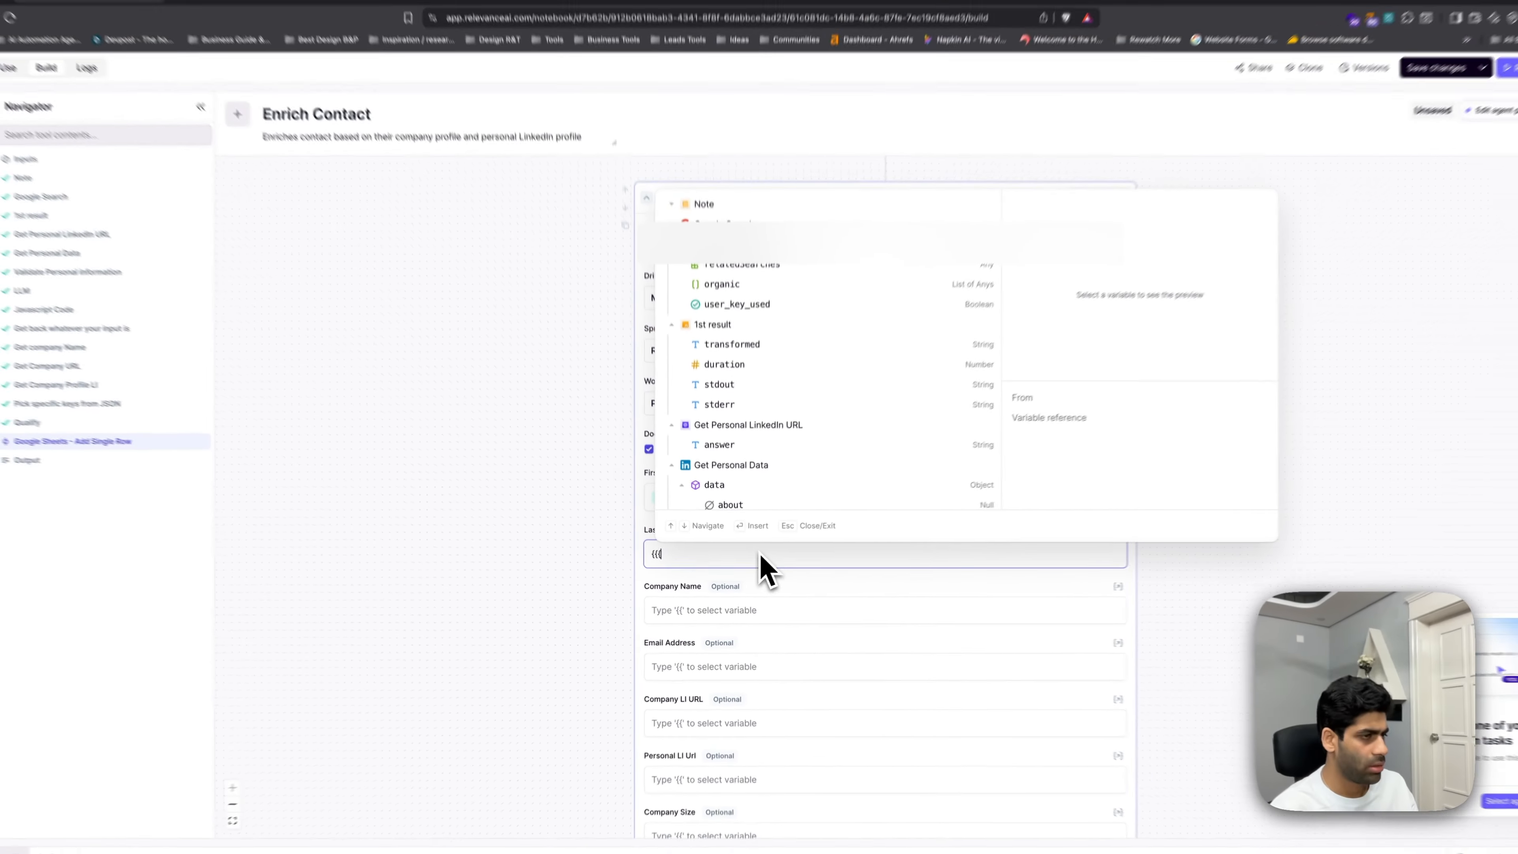
pyautogui.press('Escape')
pyautogui.write('last')
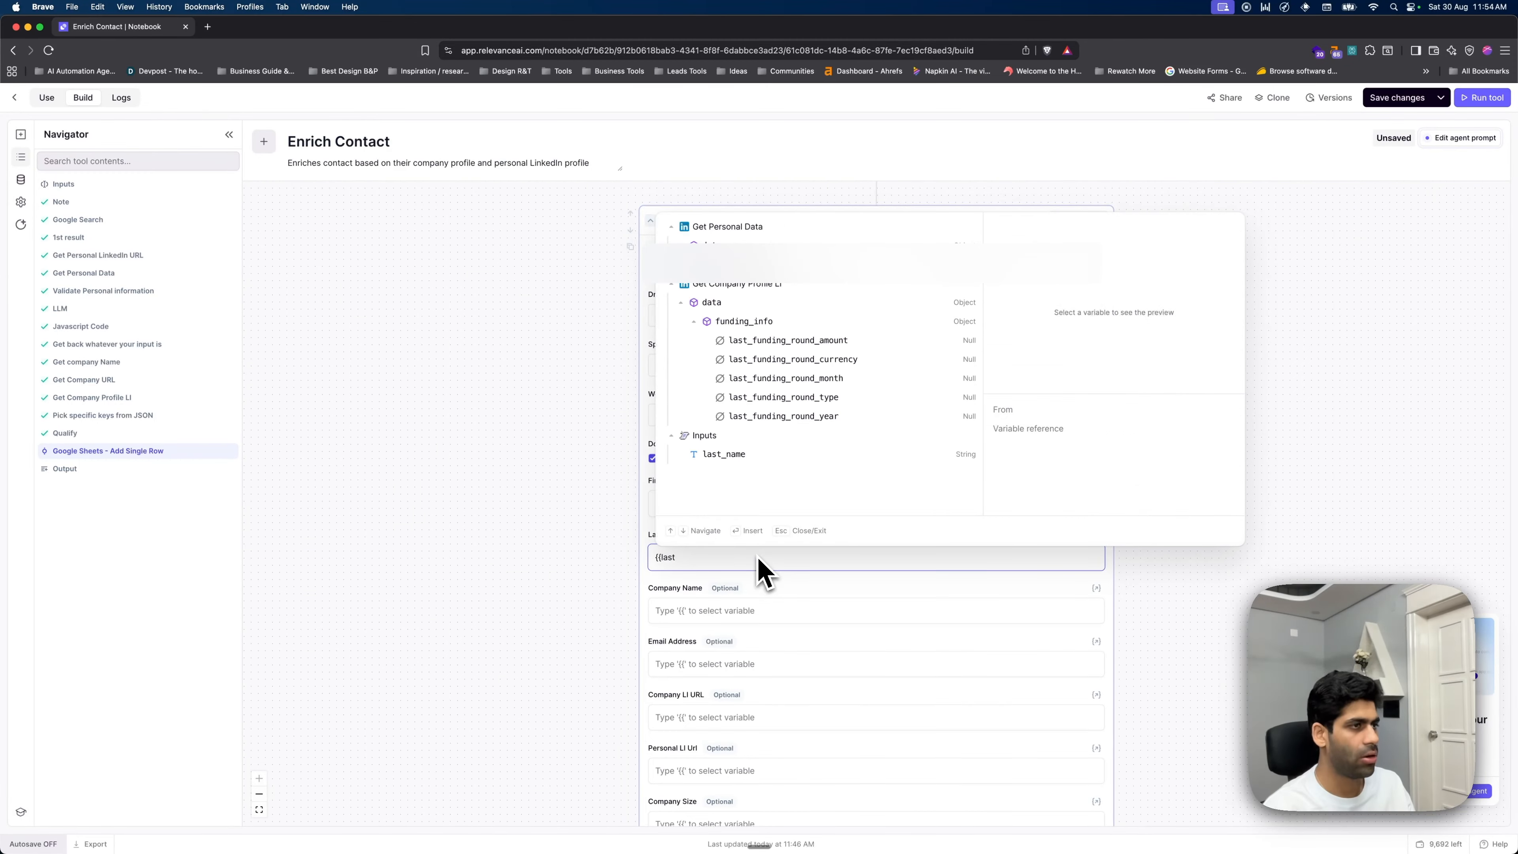
pyautogui.click(800, 282)
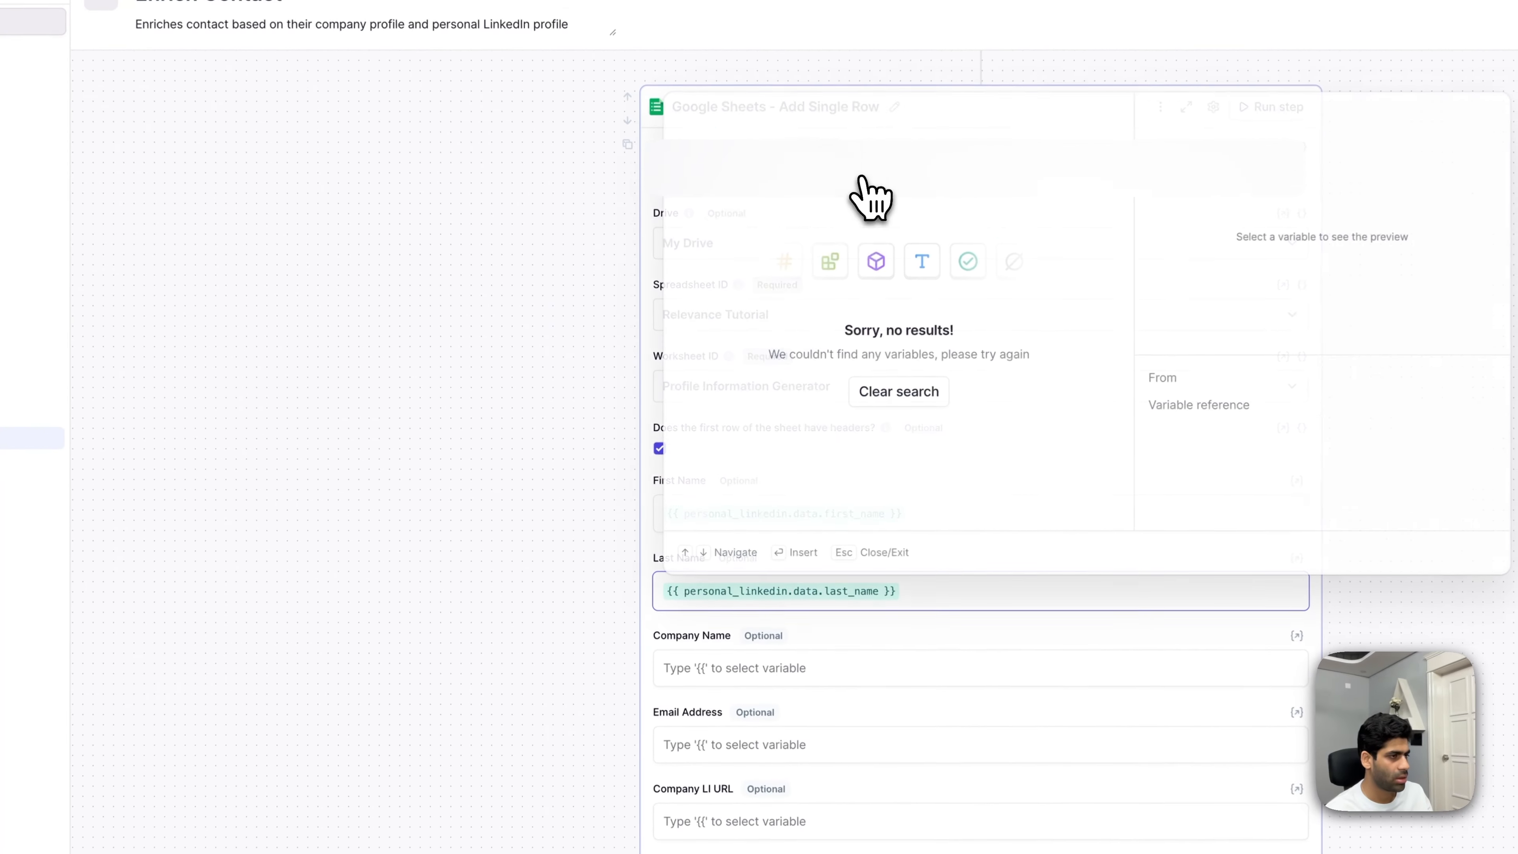
pyautogui.click(478, 592)
# - Replace the First Name mapping with the input first_name variable
pyautogui.click(956, 518)
pyautogui.click(954, 516)
pyautogui.click(927, 519)
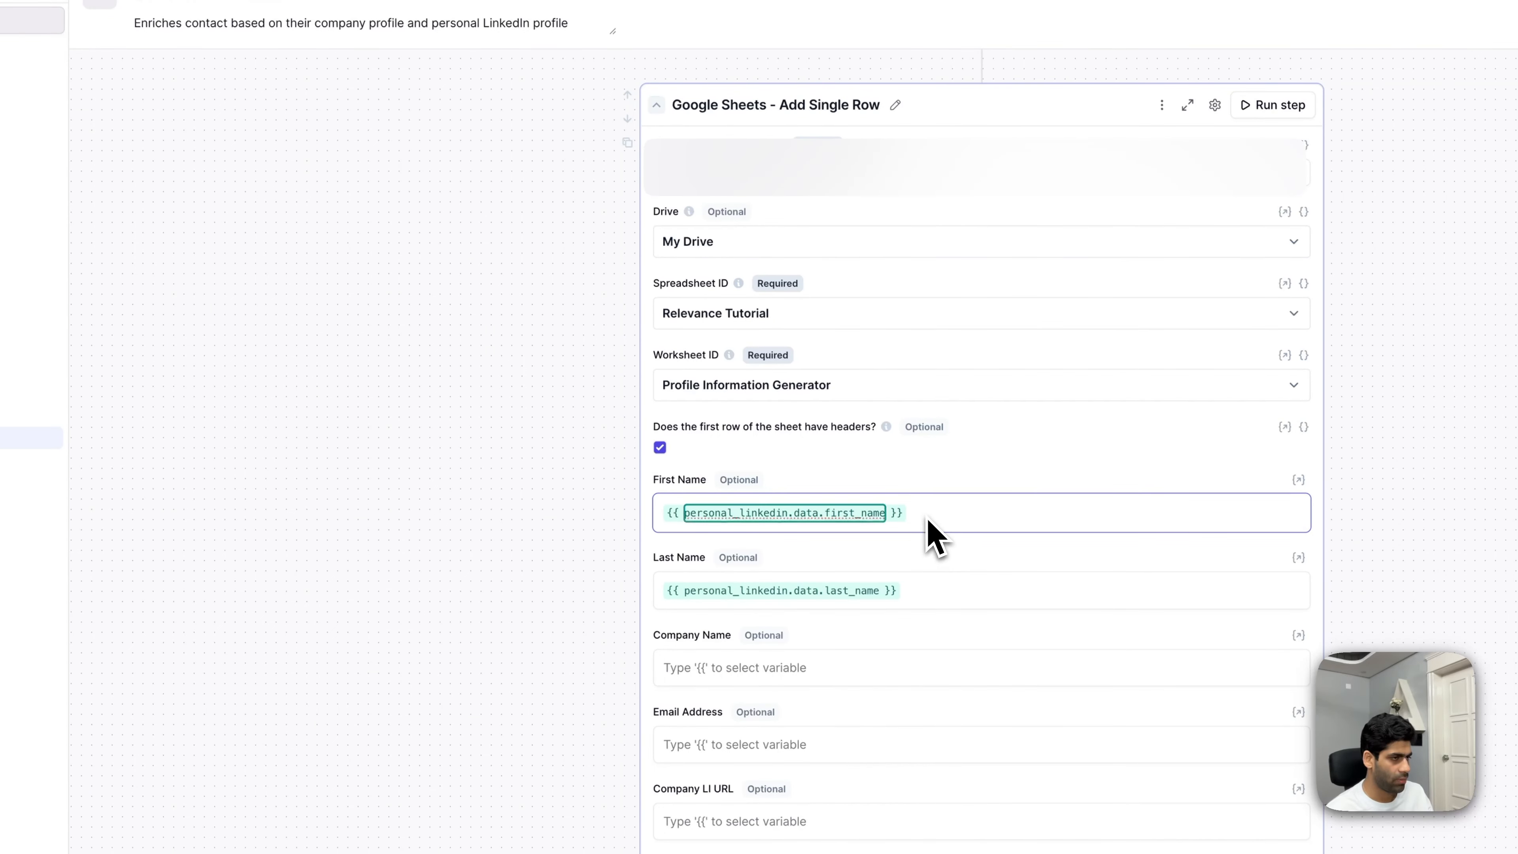
pyautogui.click(952, 521)
pyautogui.click(951, 520)
pyautogui.click(952, 520)
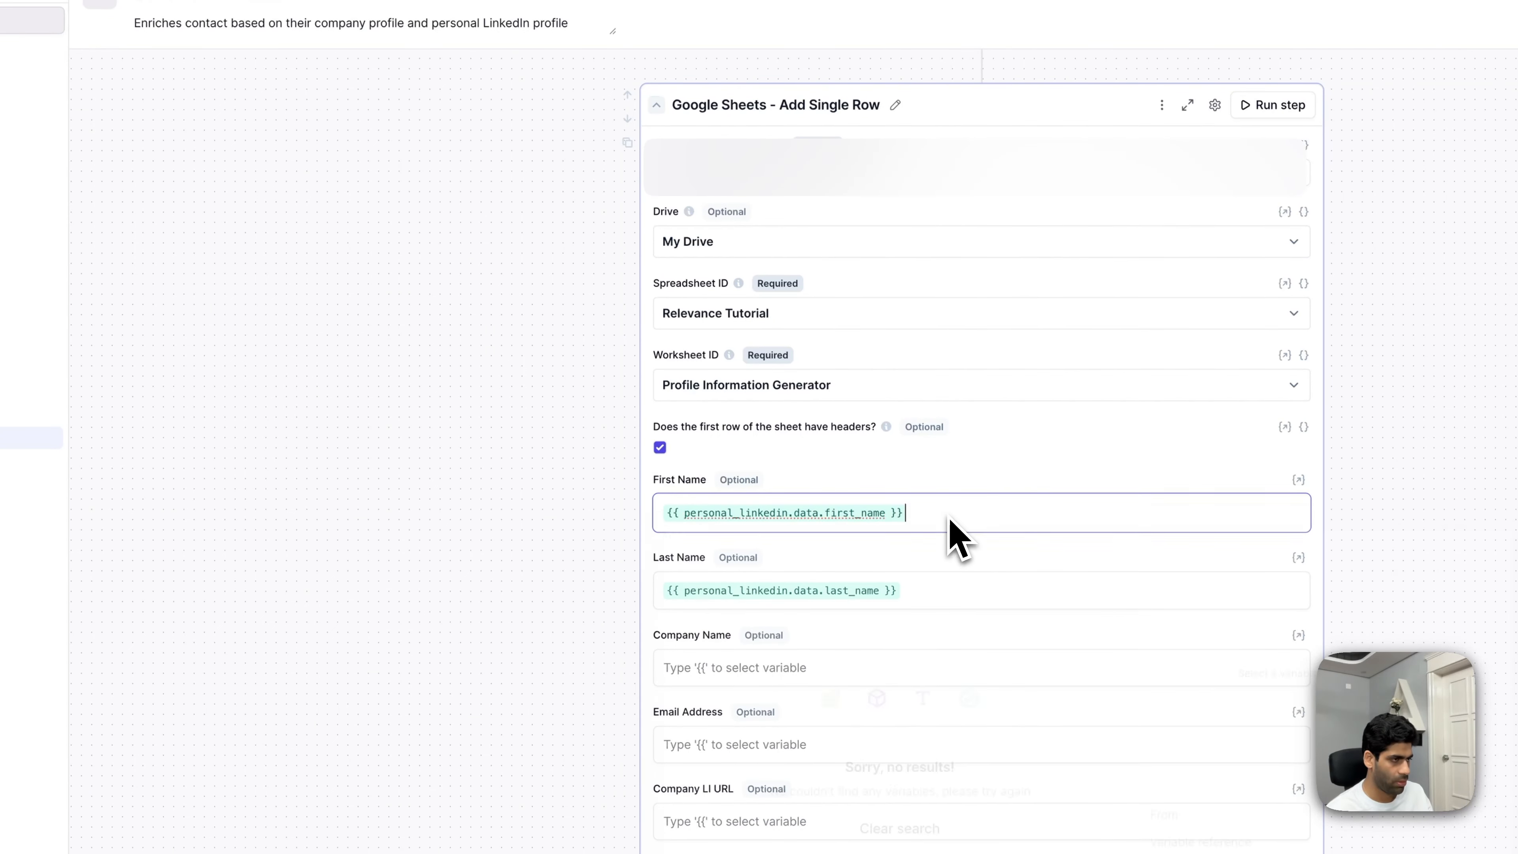
pyautogui.press('BackSpace')
pyautogui.write('{{first')
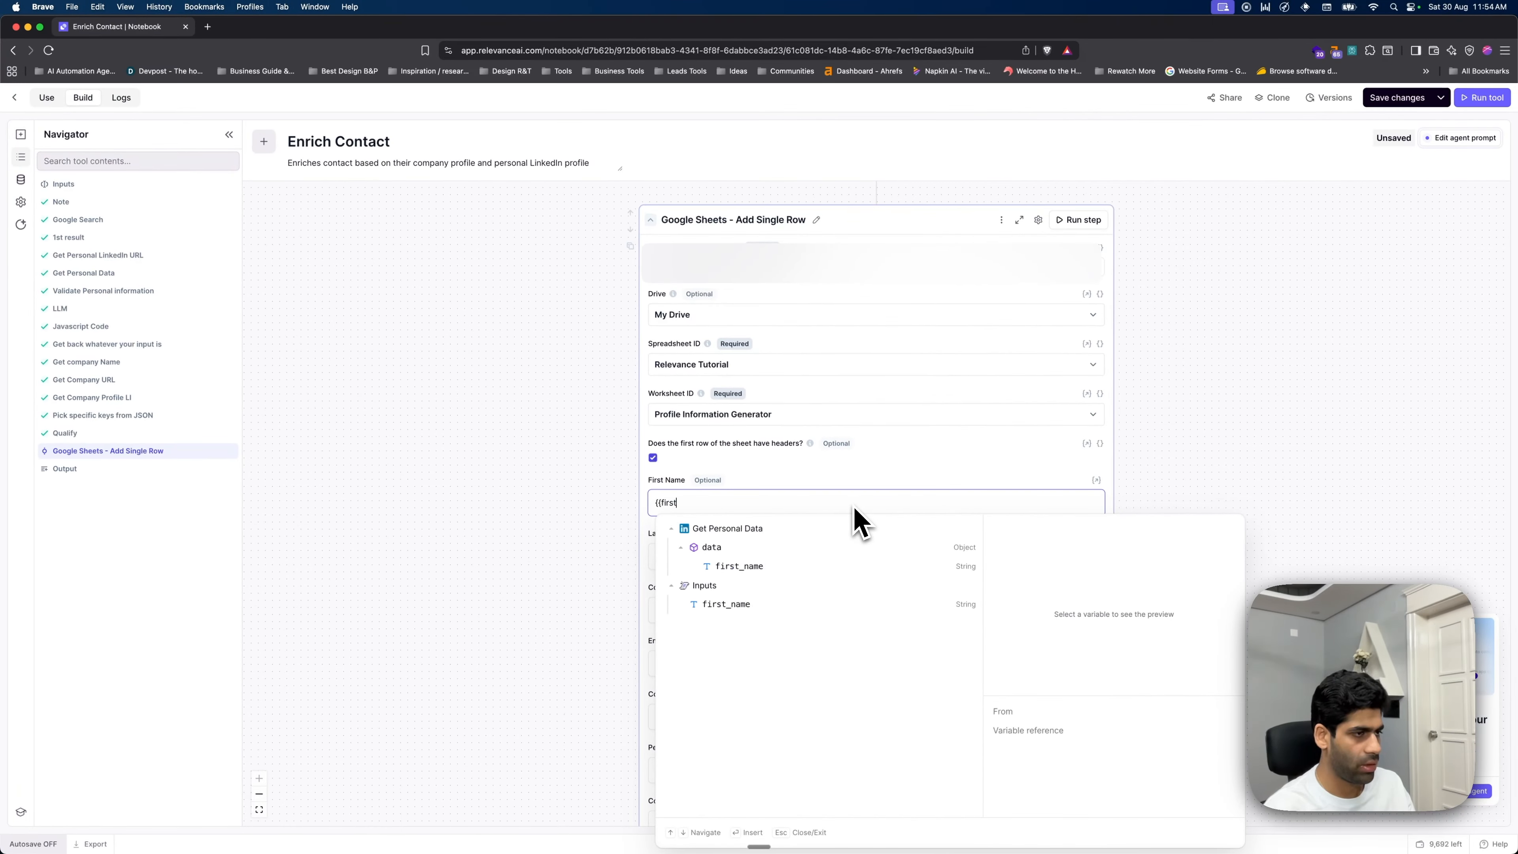
pyautogui.press('Down')
pyautogui.press('Down')
pyautogui.press('Return')
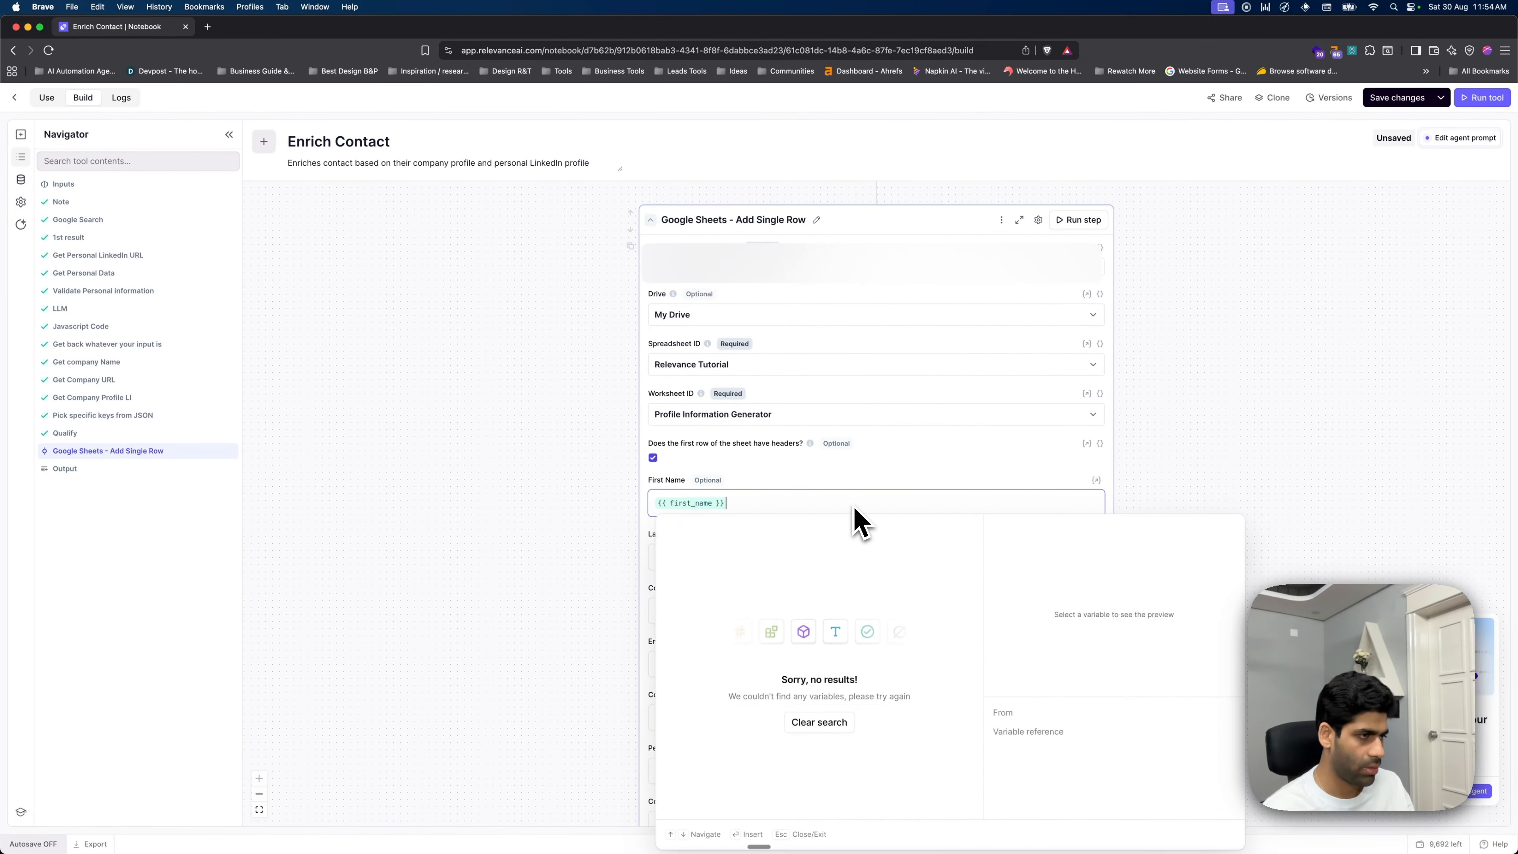
pyautogui.click(1284, 477)
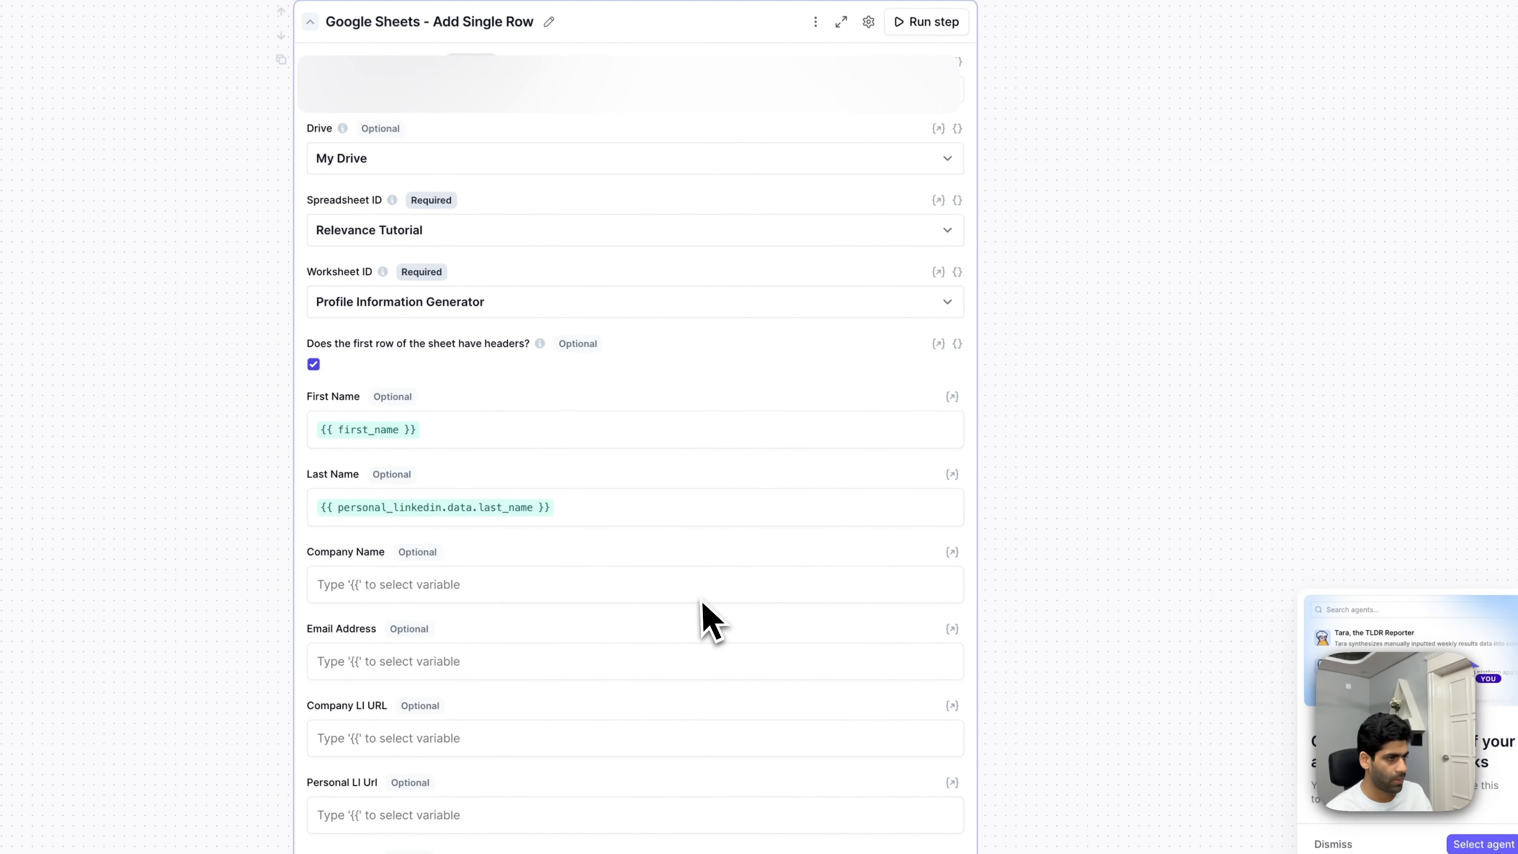
# - Map Company Name to the company name answer variable and Email Address to the input email_address variable
pyautogui.click(672, 593)
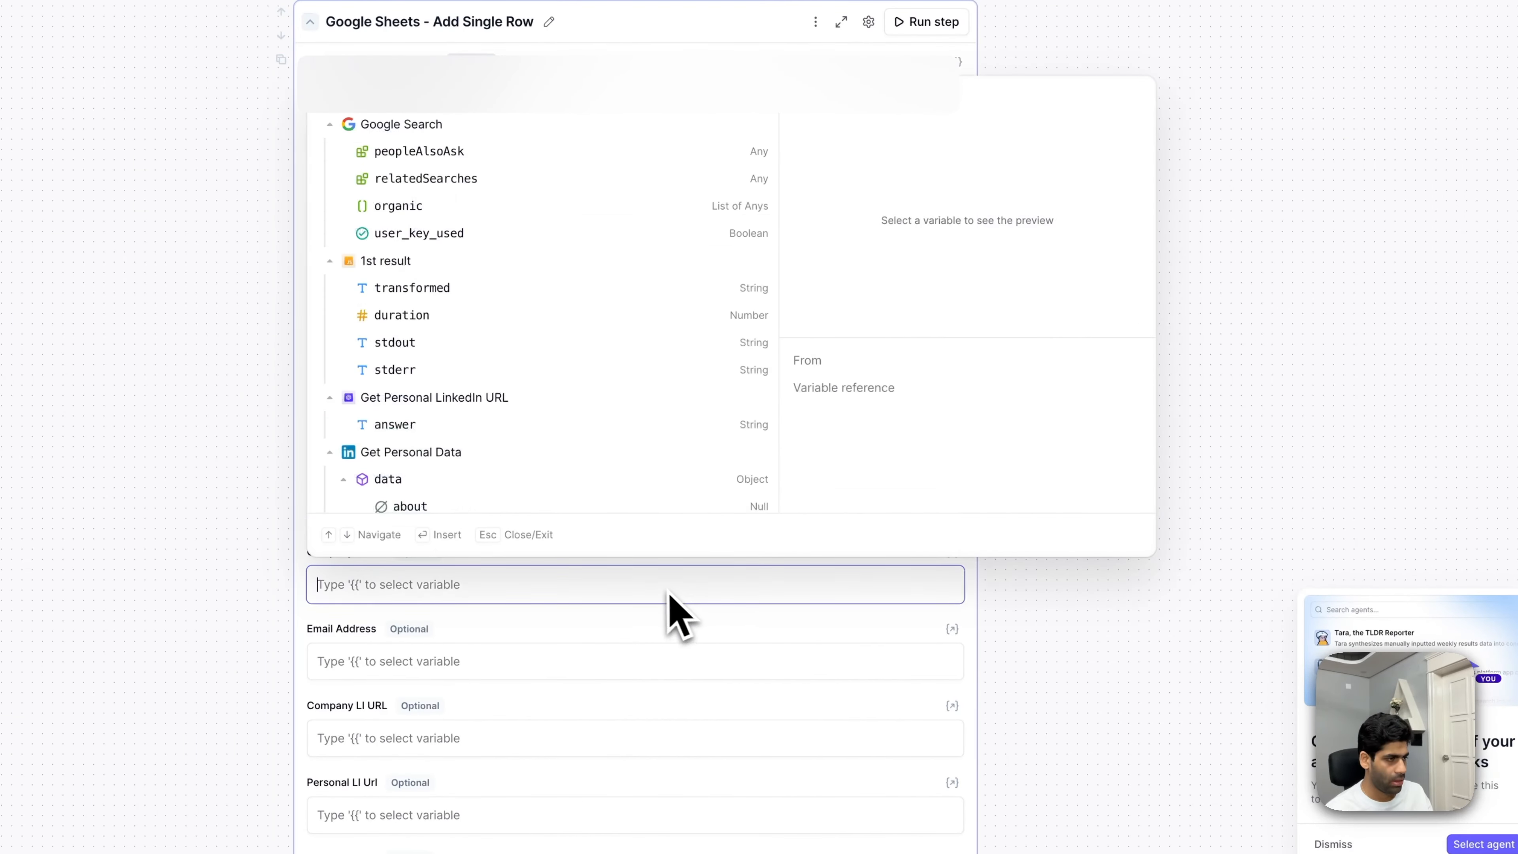
pyautogui.write('{{copmany')
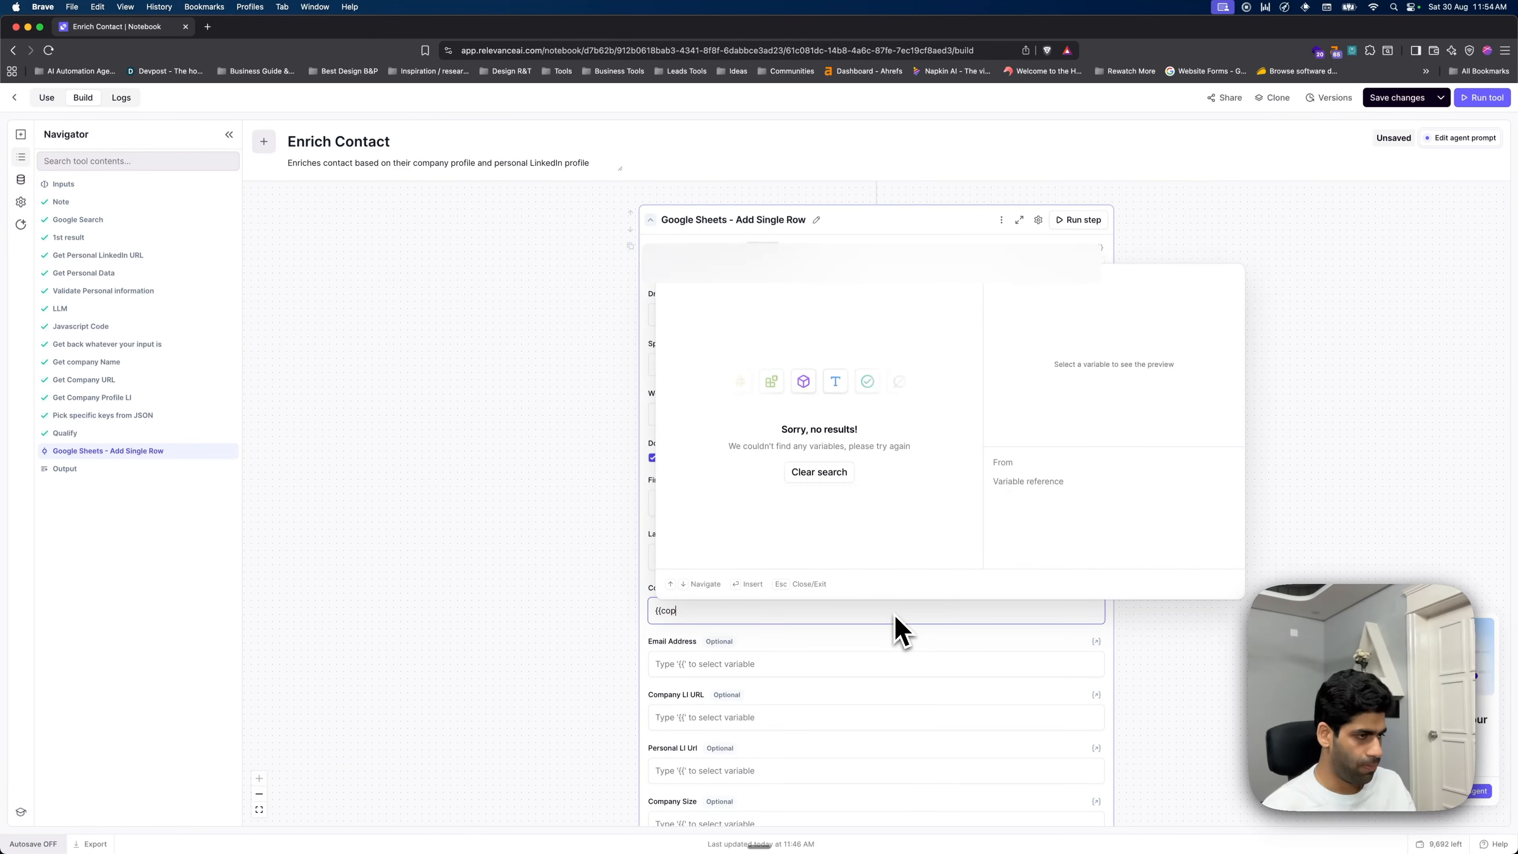
pyautogui.press('BackSpace')
pyautogui.write('mpany')
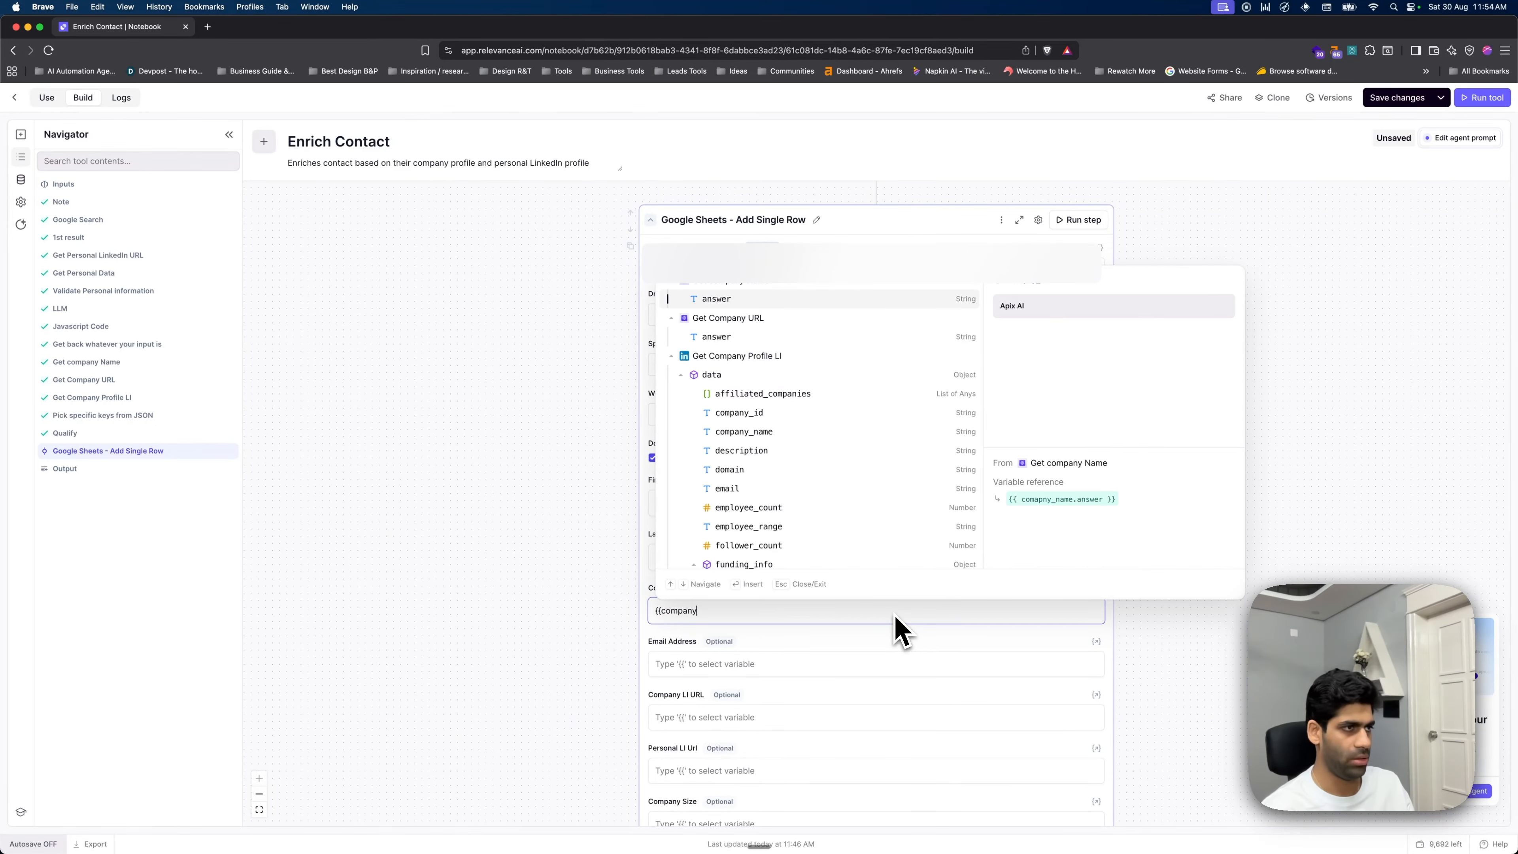
pyautogui.press('Return')
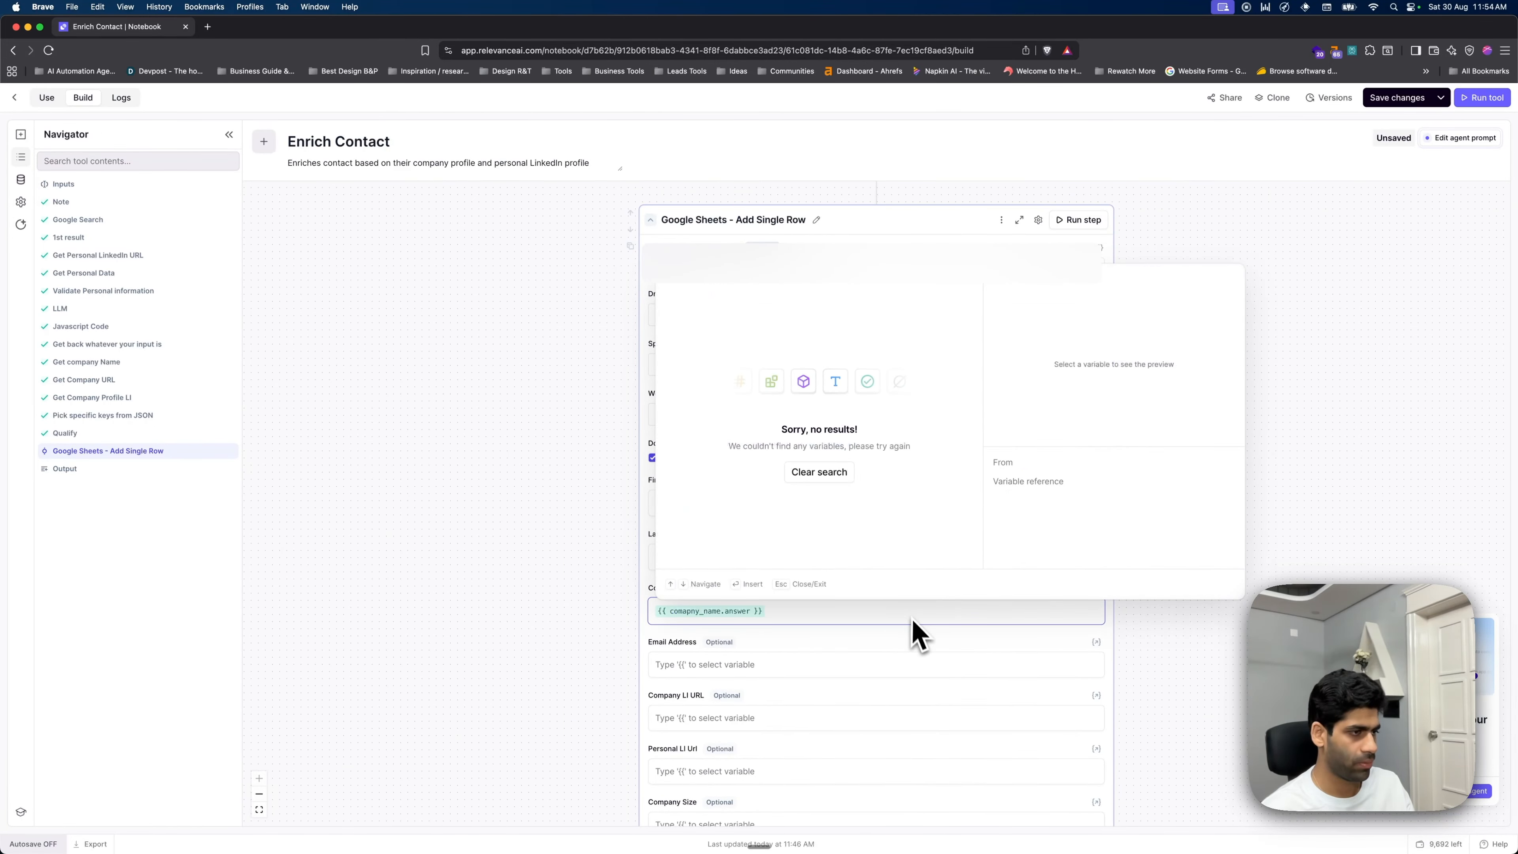
pyautogui.click(994, 667)
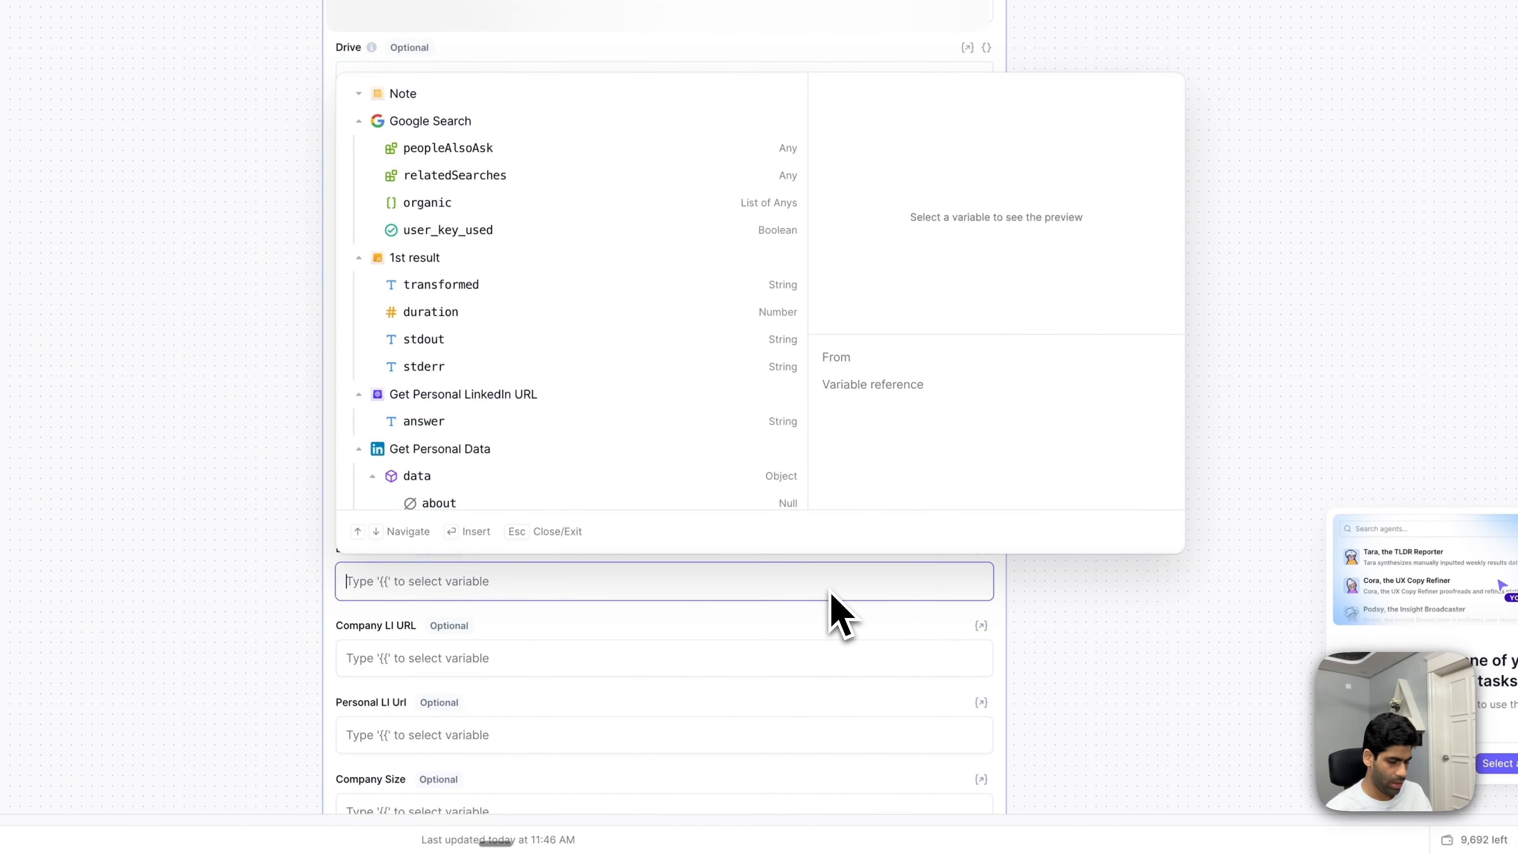
pyautogui.write('{{')
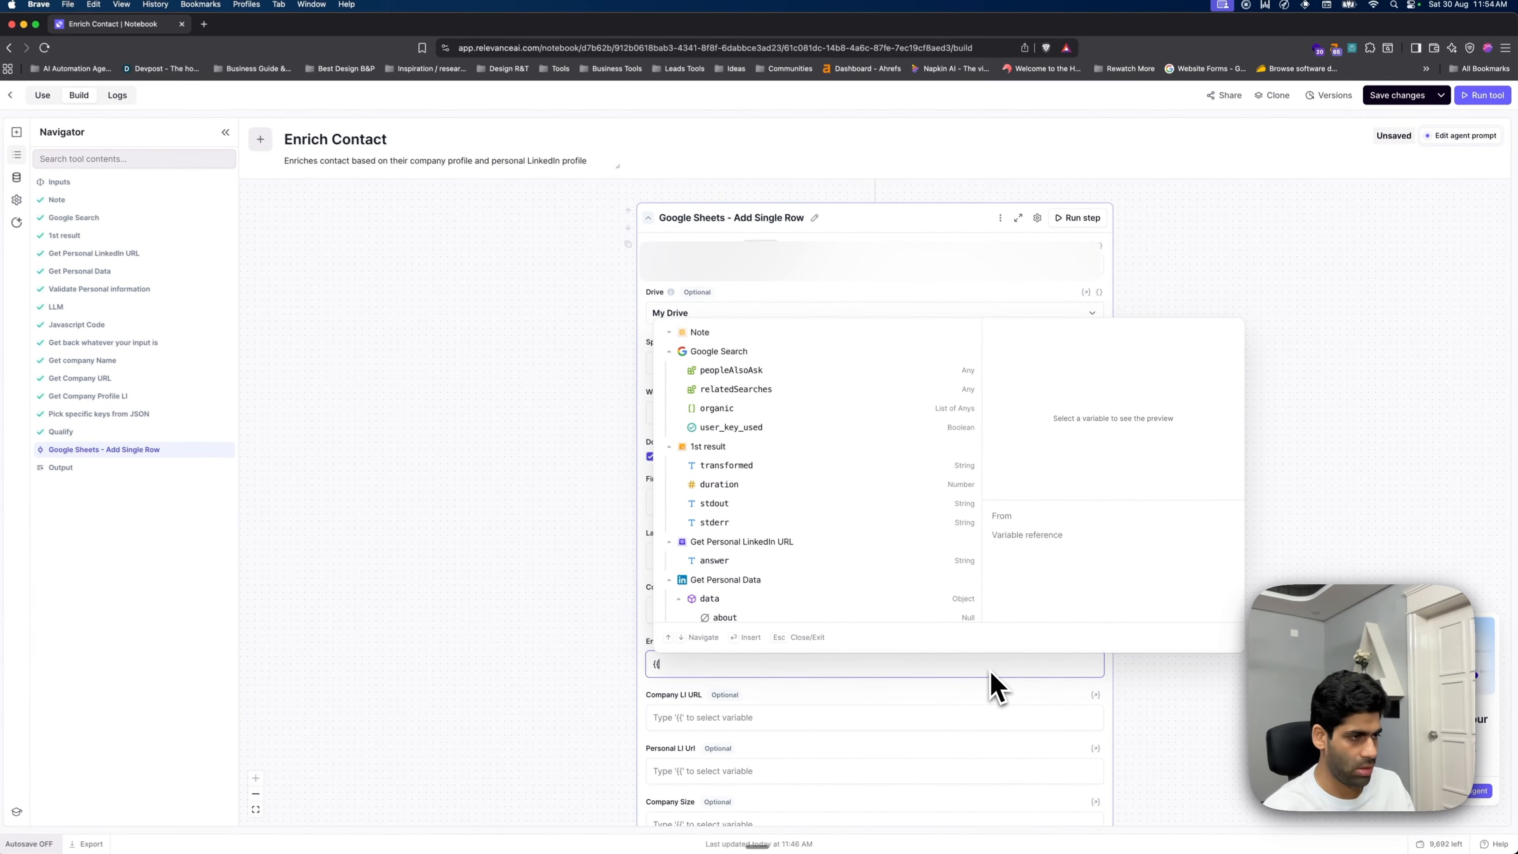
pyautogui.write('email')
pyautogui.press('Down')
pyautogui.press('Down')
pyautogui.press('Down')
pyautogui.press('Down')
pyautogui.press('Return')
# - Start a {{ variable in Company LI URL and scroll through the available variables
pyautogui.click(783, 720)
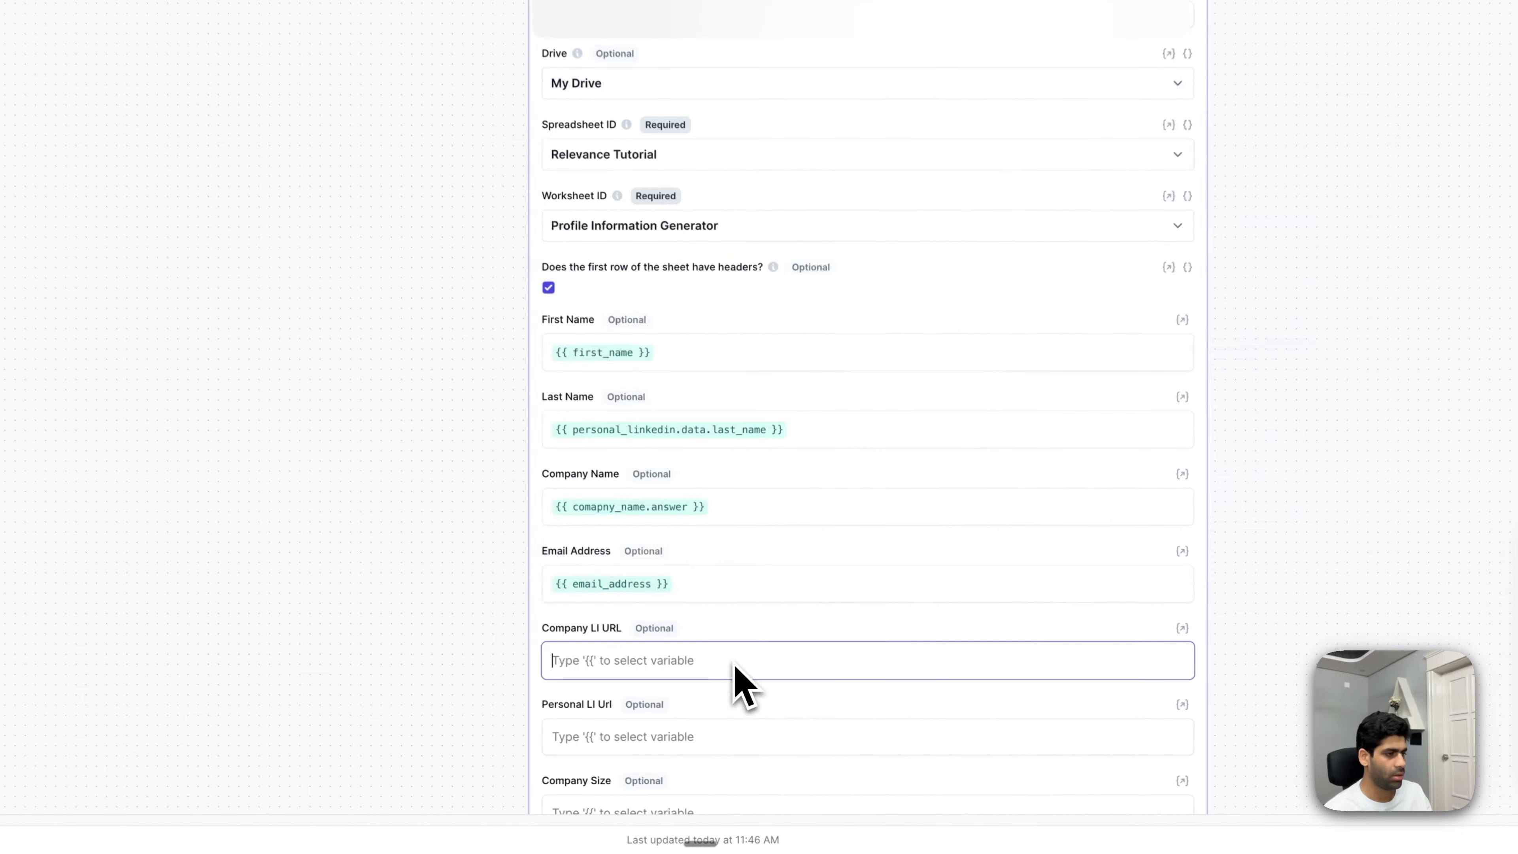
pyautogui.write('{{')
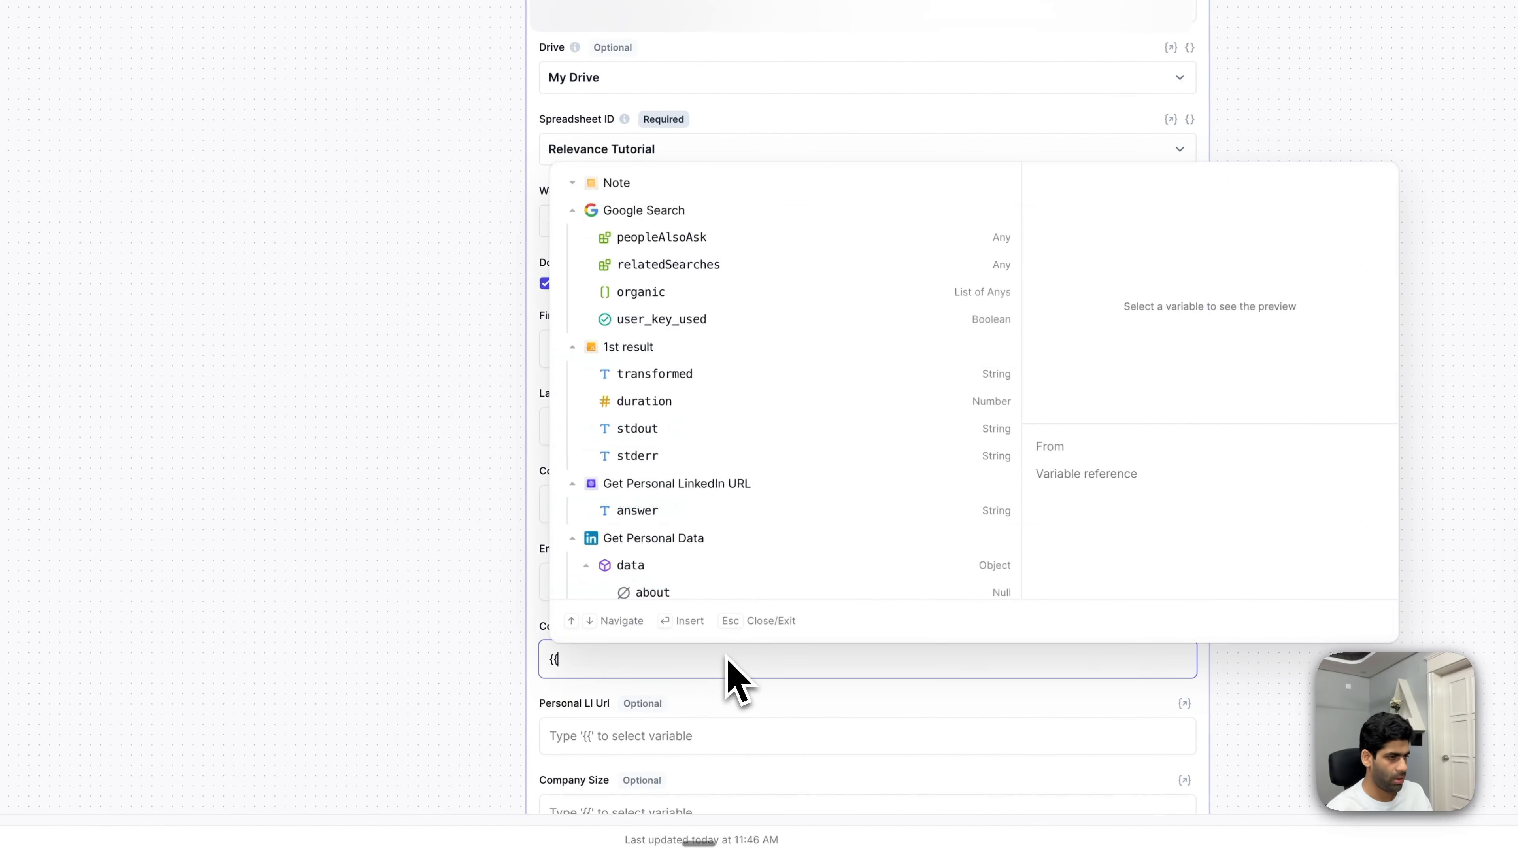
pyautogui.scroll(-4, 429, 540)
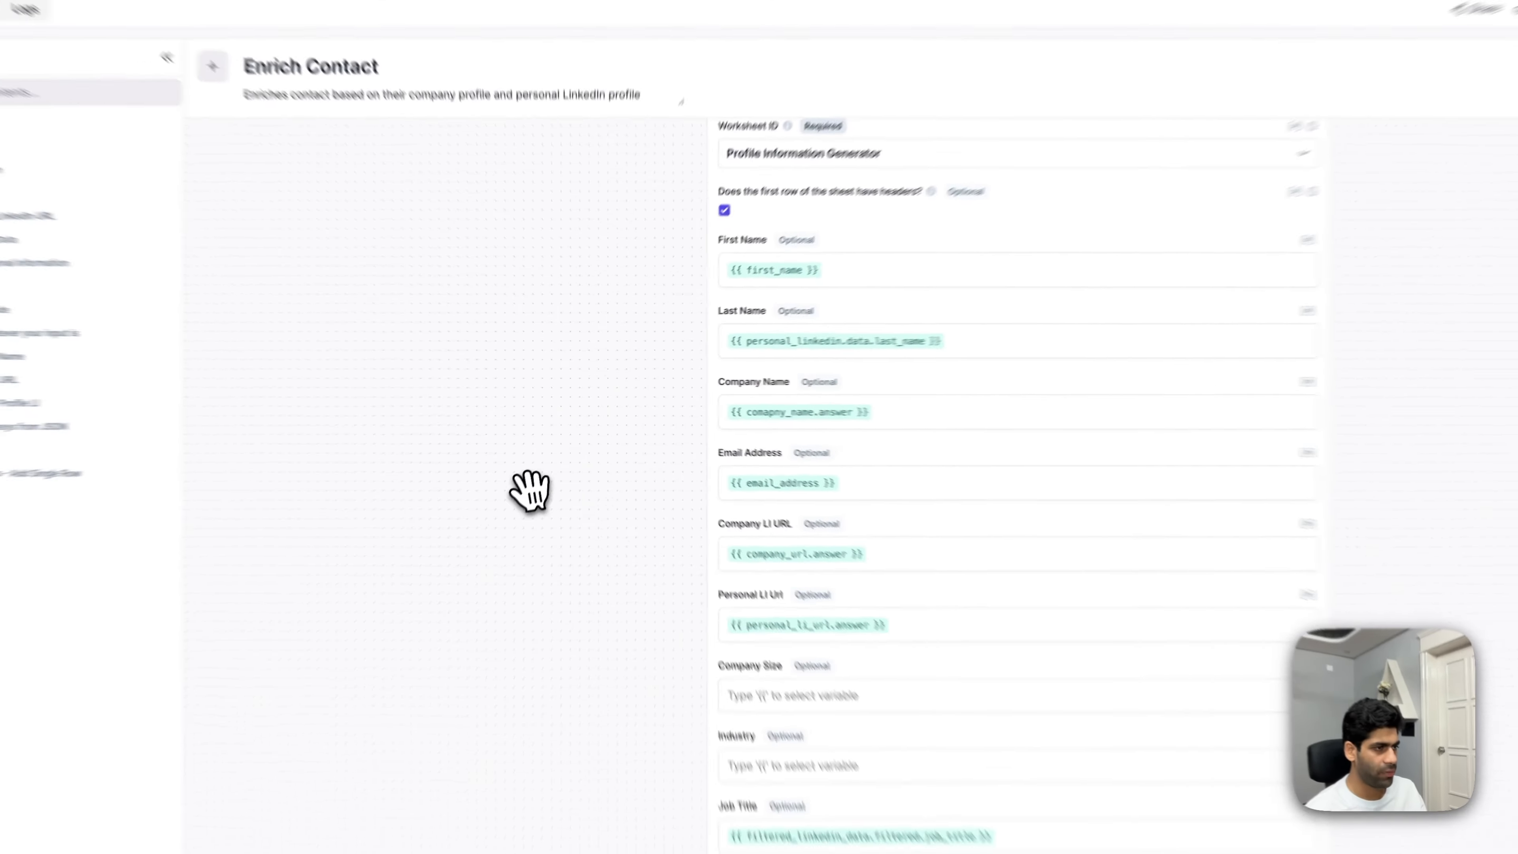
pyautogui.scroll(-3, 994, 439)
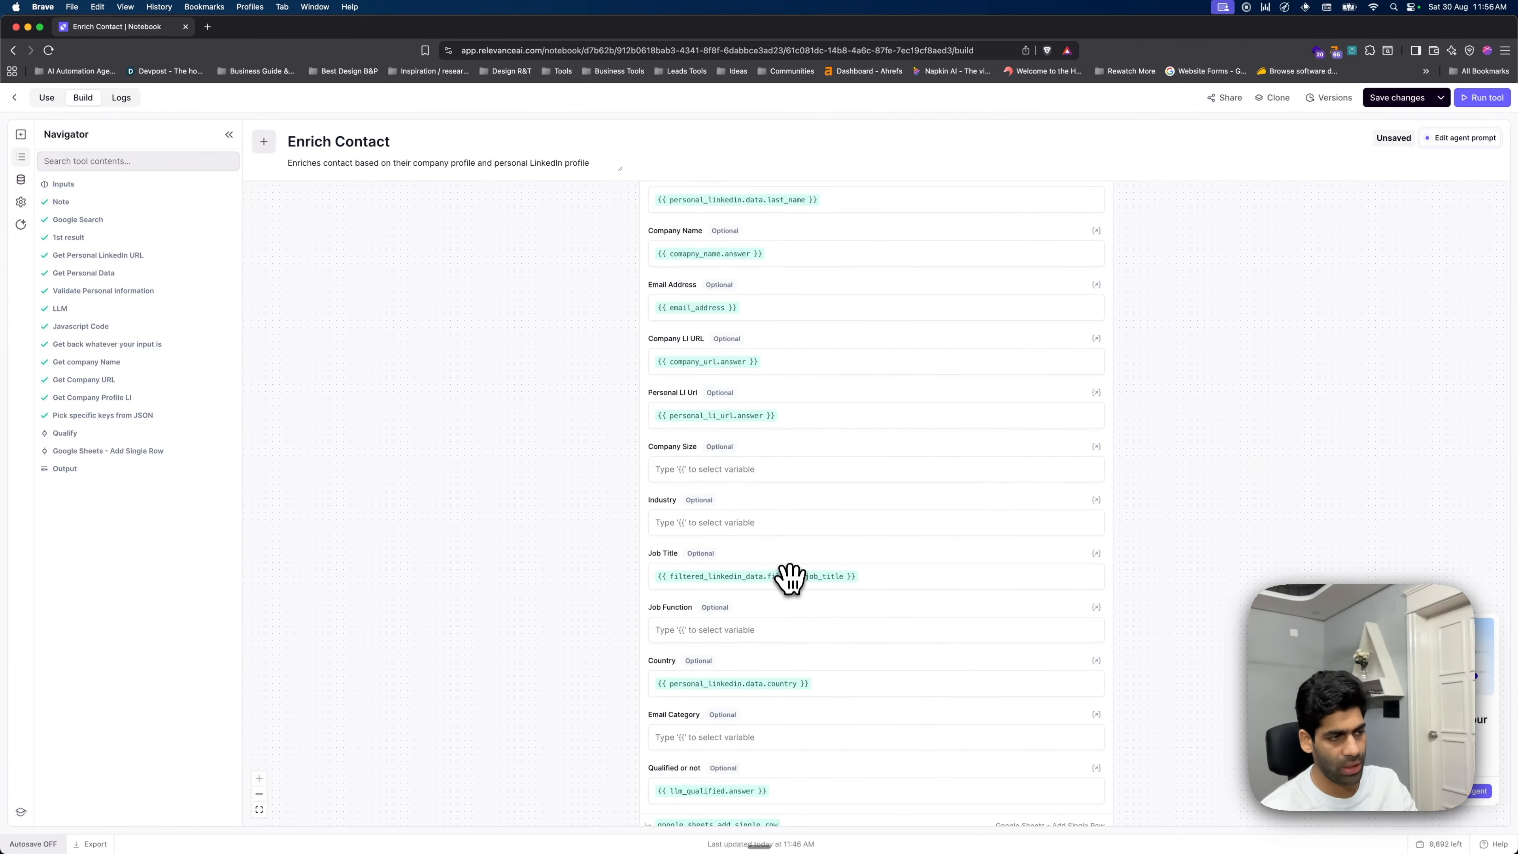
pyautogui.scroll(-2, 807, 591)
pyautogui.scroll(6, 792, 589)
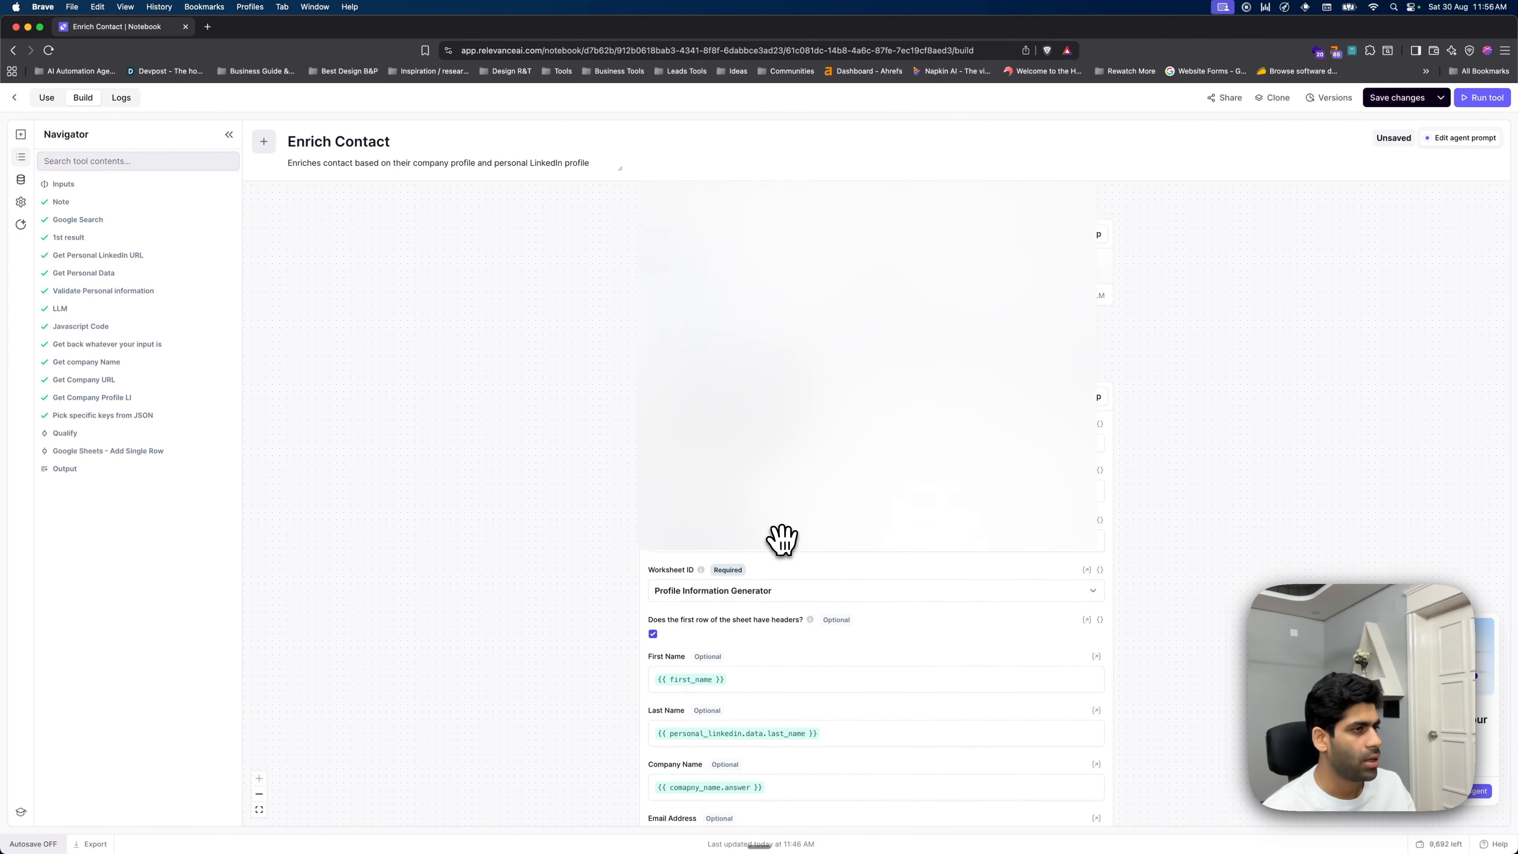
pyautogui.scroll(-5, 834, 531)
pyautogui.scroll(-3, 834, 531)
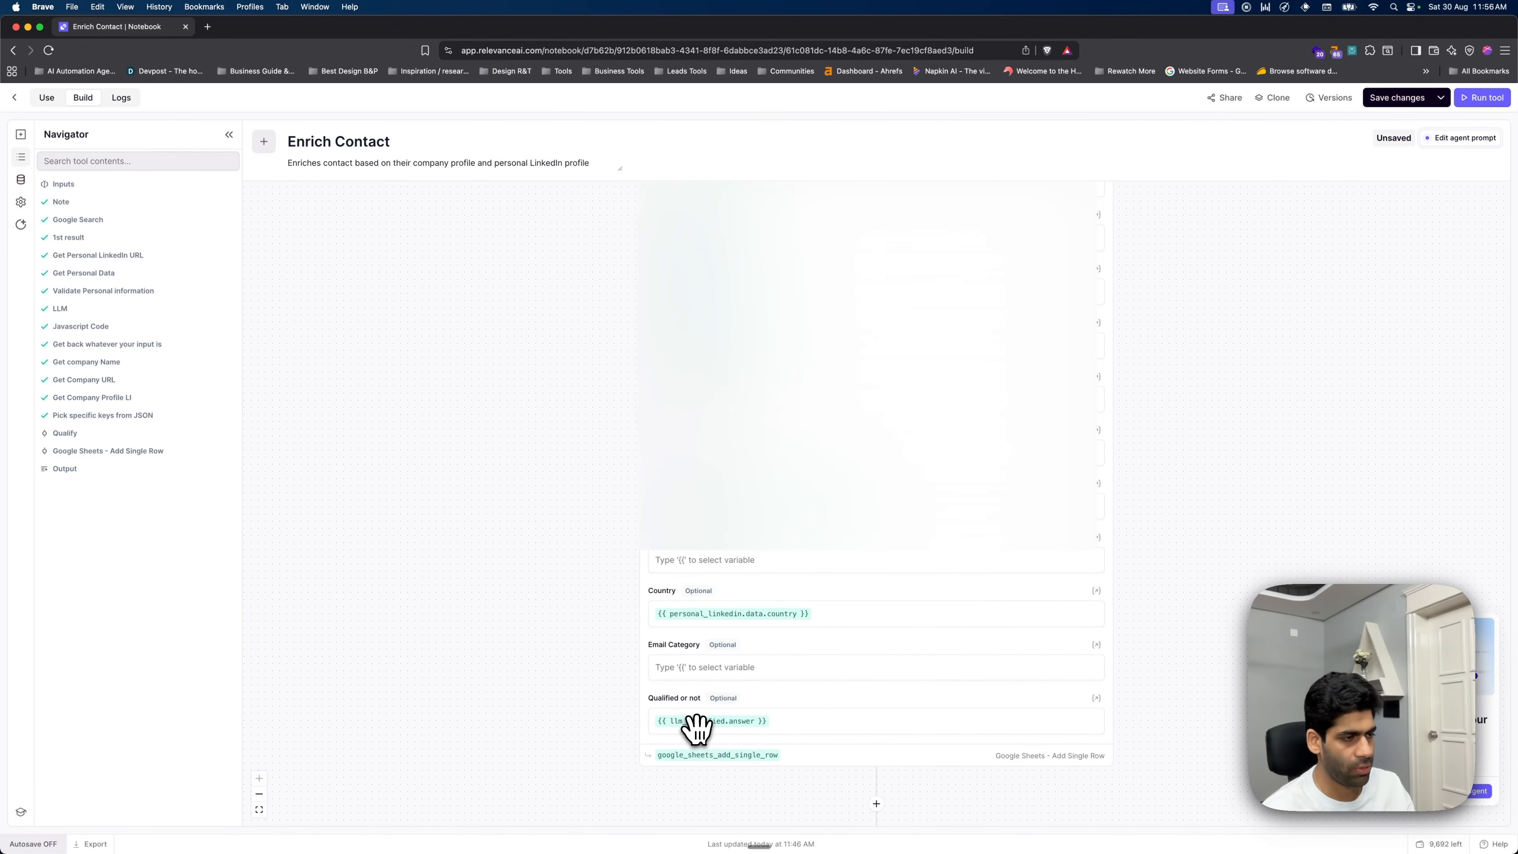
pyautogui.scroll(-5, 824, 688)
pyautogui.scroll(12, 867, 598)
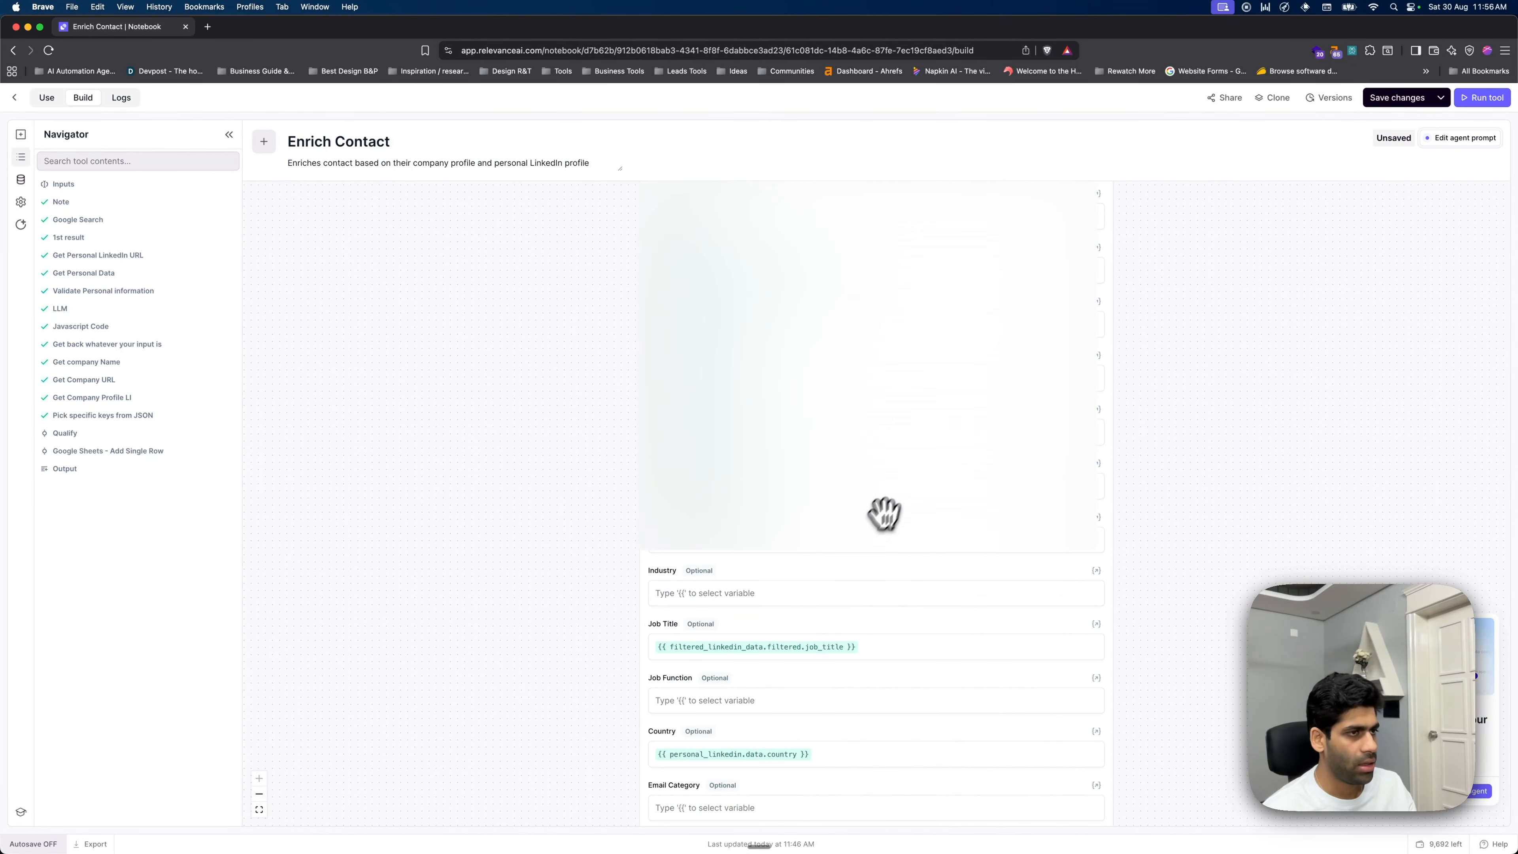
pyautogui.scroll(5, 1014, 396)
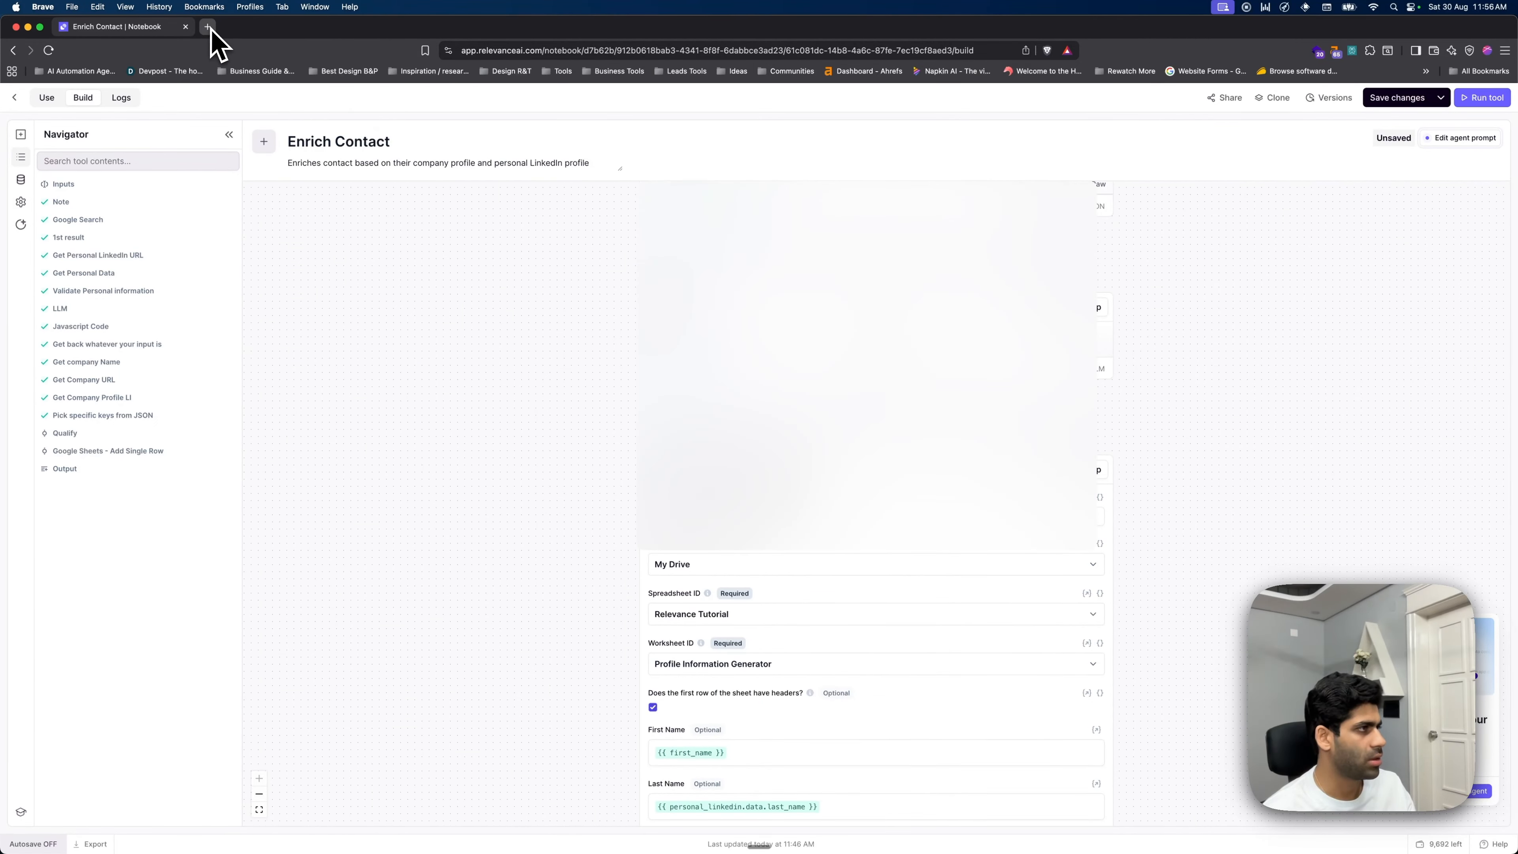
# - Clear the old test data in row 4 of the Relevance Tutorial sheet, then return to Enrich Contact
pyautogui.click(207, 27)
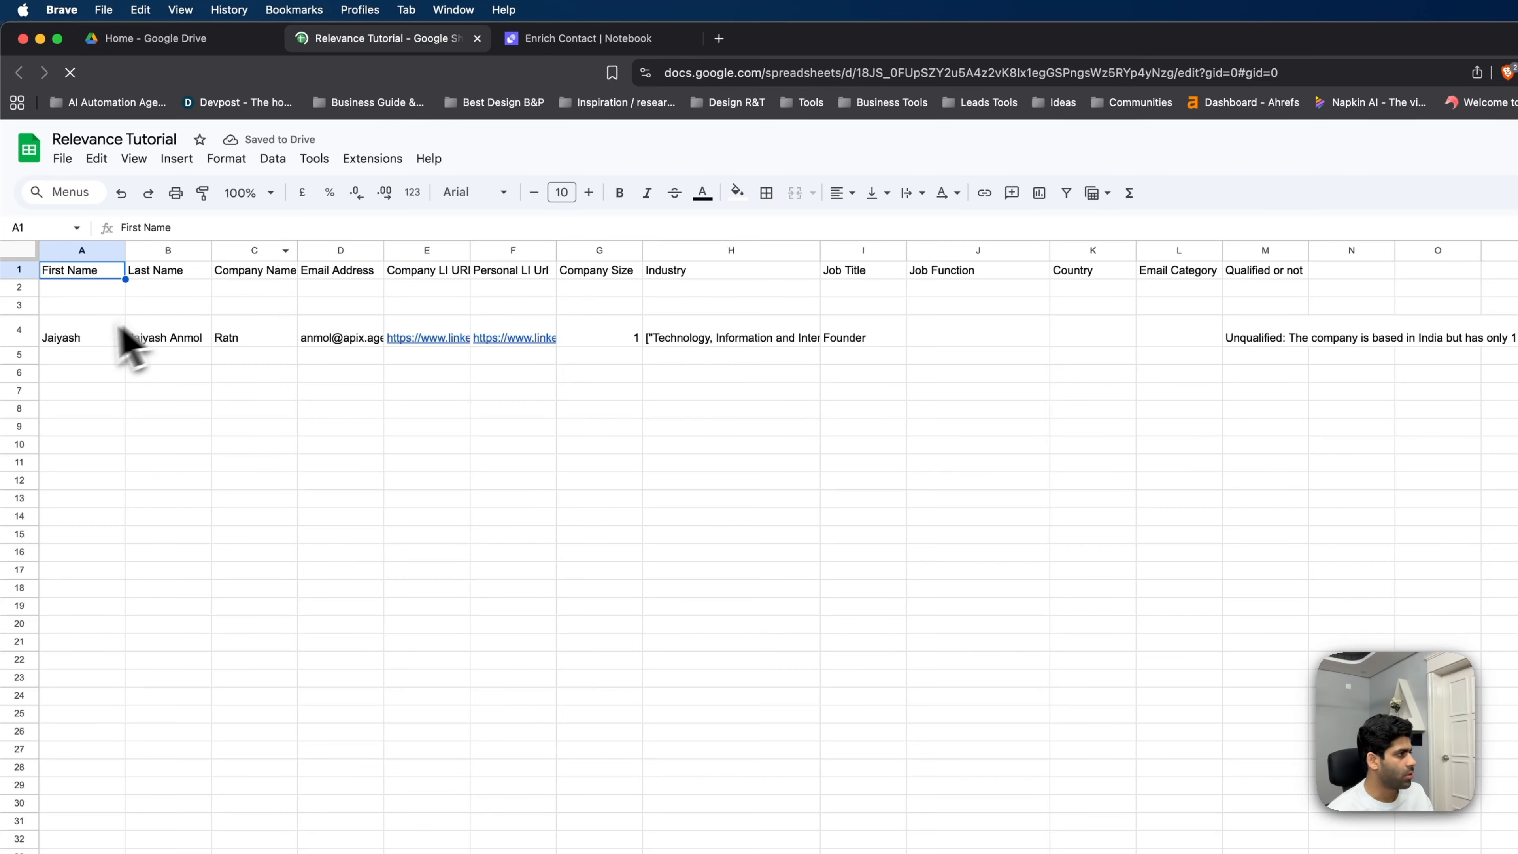
pyautogui.click(22, 335)
pyautogui.press('Delete')
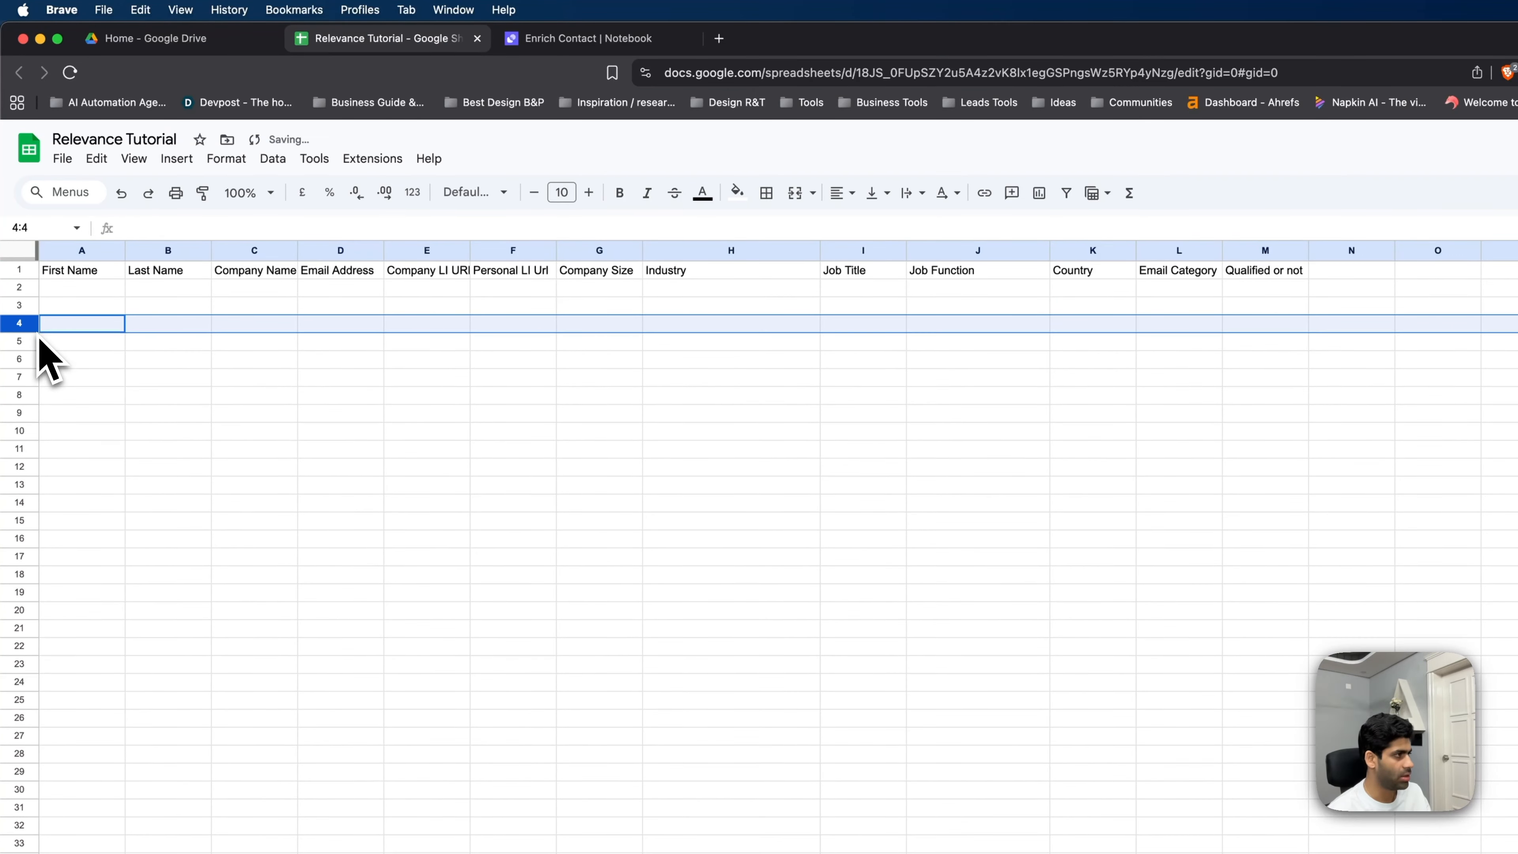
pyautogui.click(213, 42)
pyautogui.click(349, 42)
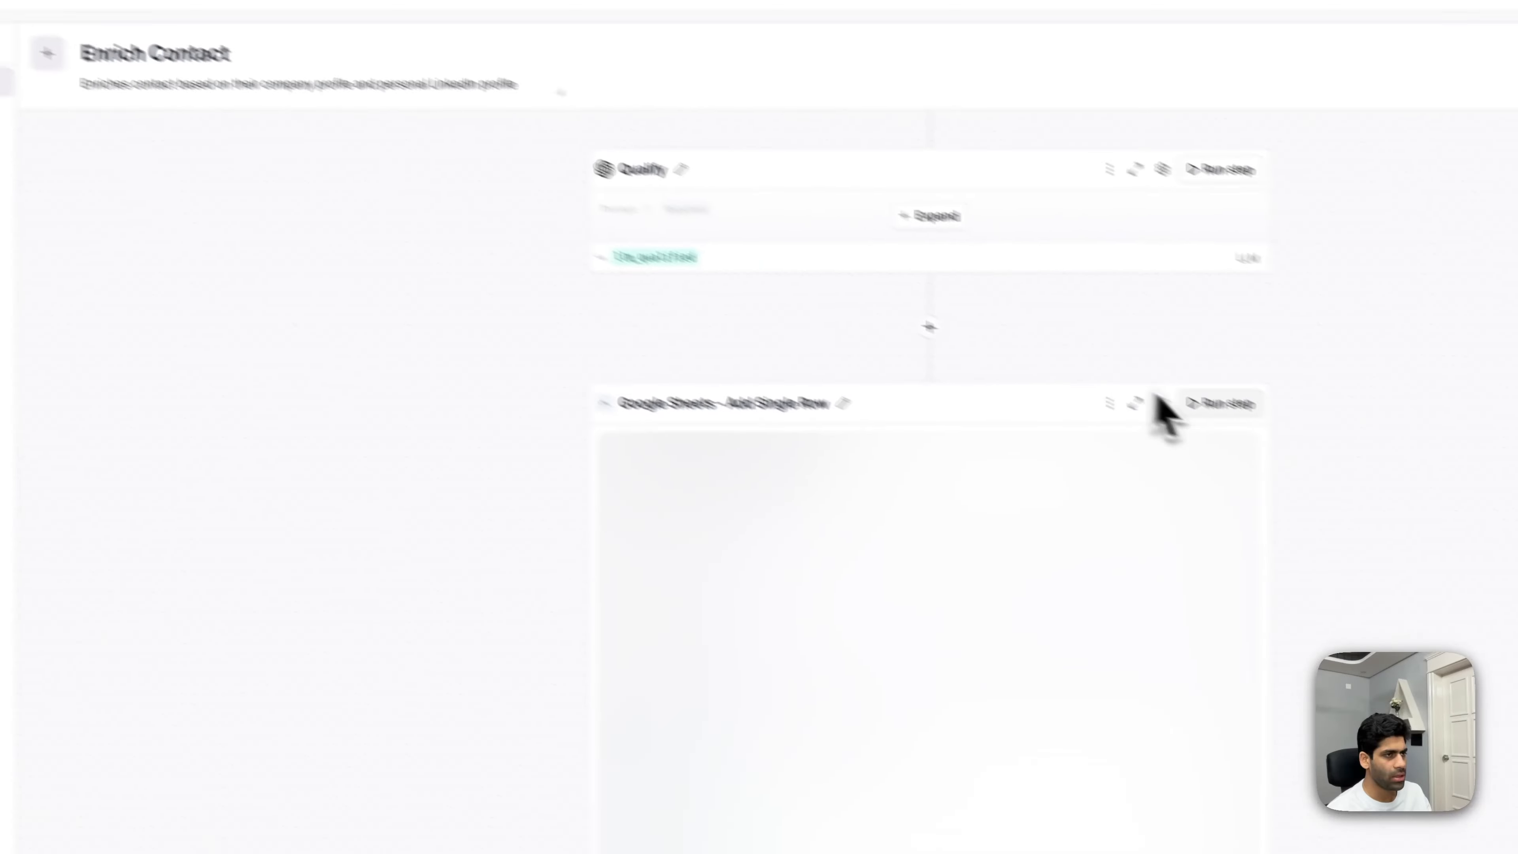
pyautogui.scroll(3, 1157, 281)
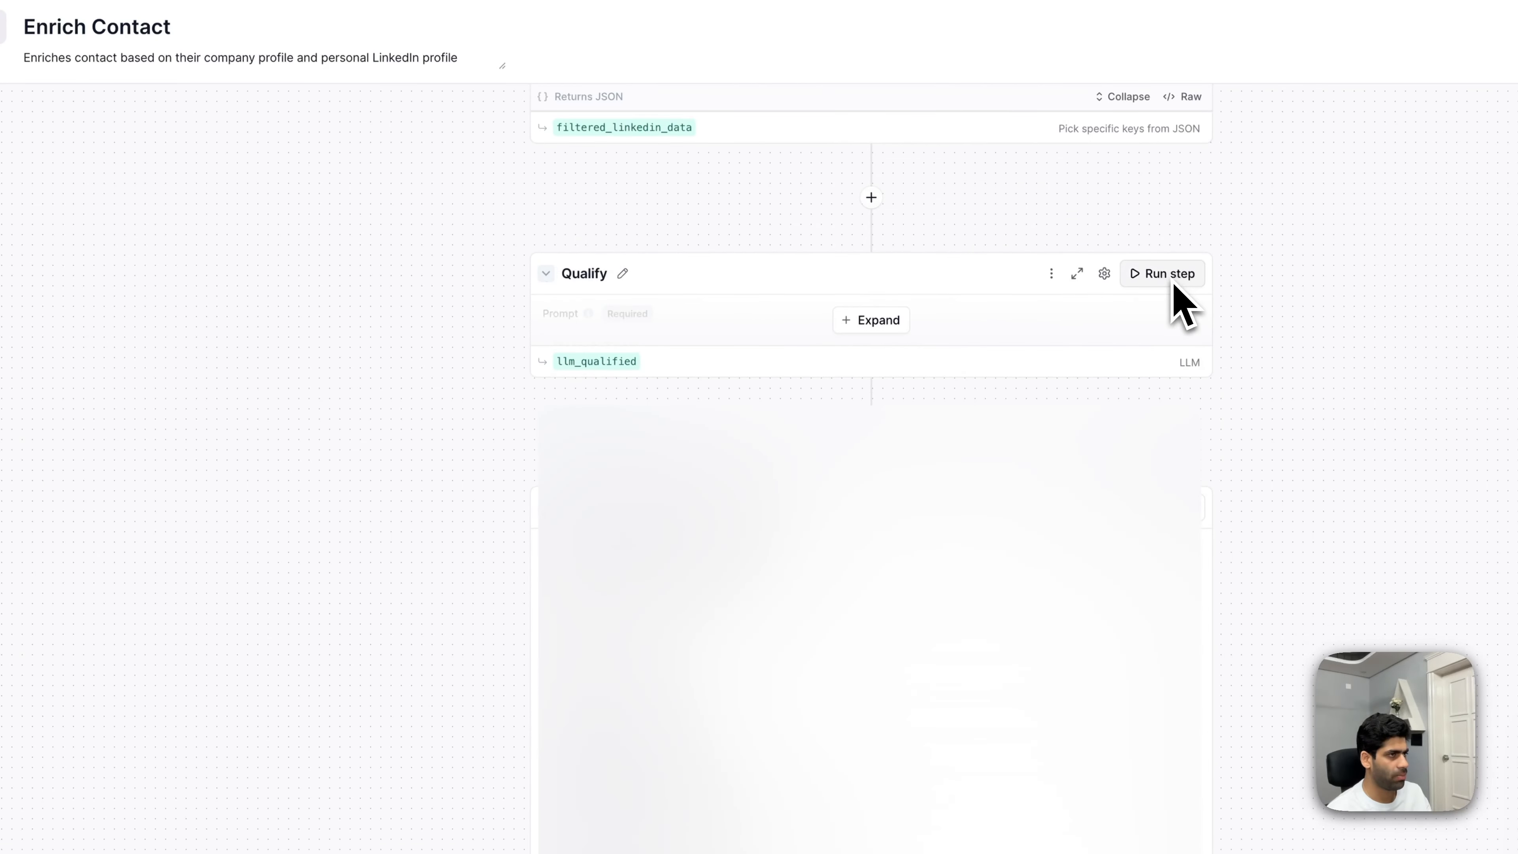
# - Verify the new row 2 in the Relevance Tutorial sheet, then review the step's response_body in Enrich Contact
pyautogui.scroll(4, 1170, 290)
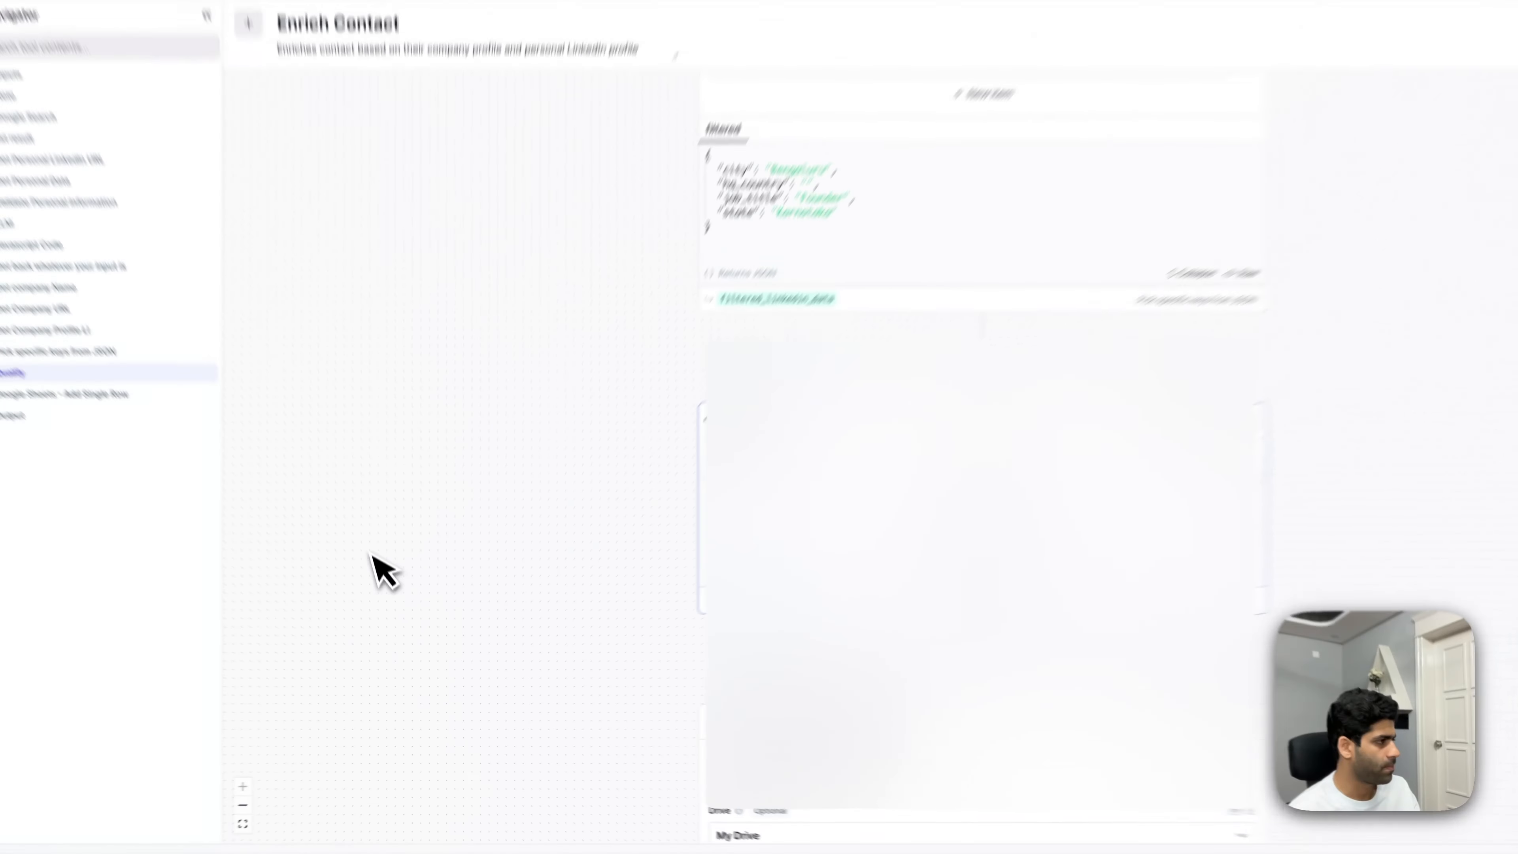
pyautogui.scroll(-15, 951, 697)
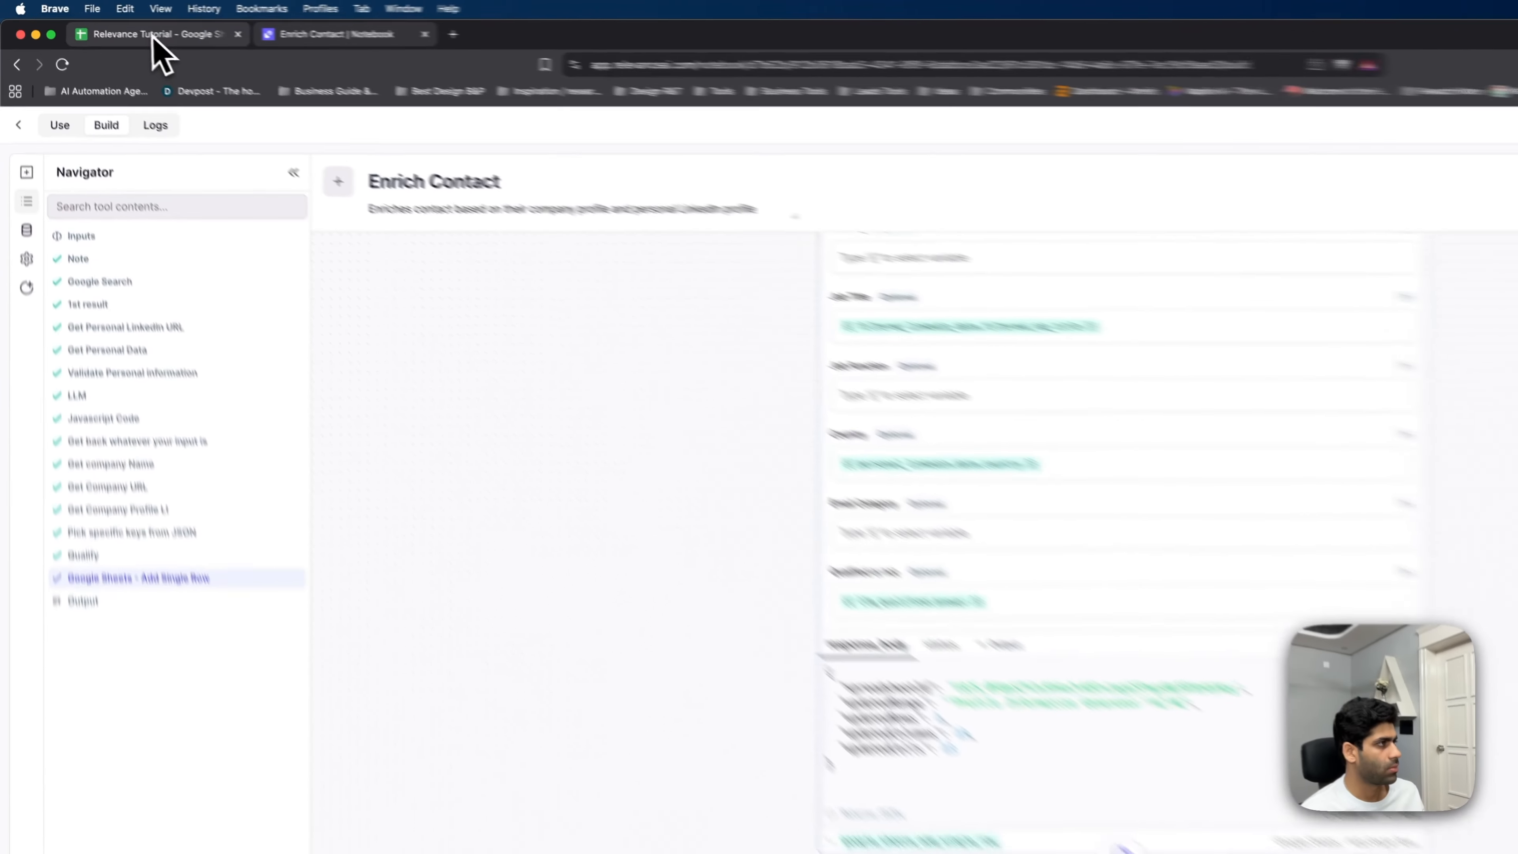
pyautogui.click(153, 37)
pyautogui.click(22, 337)
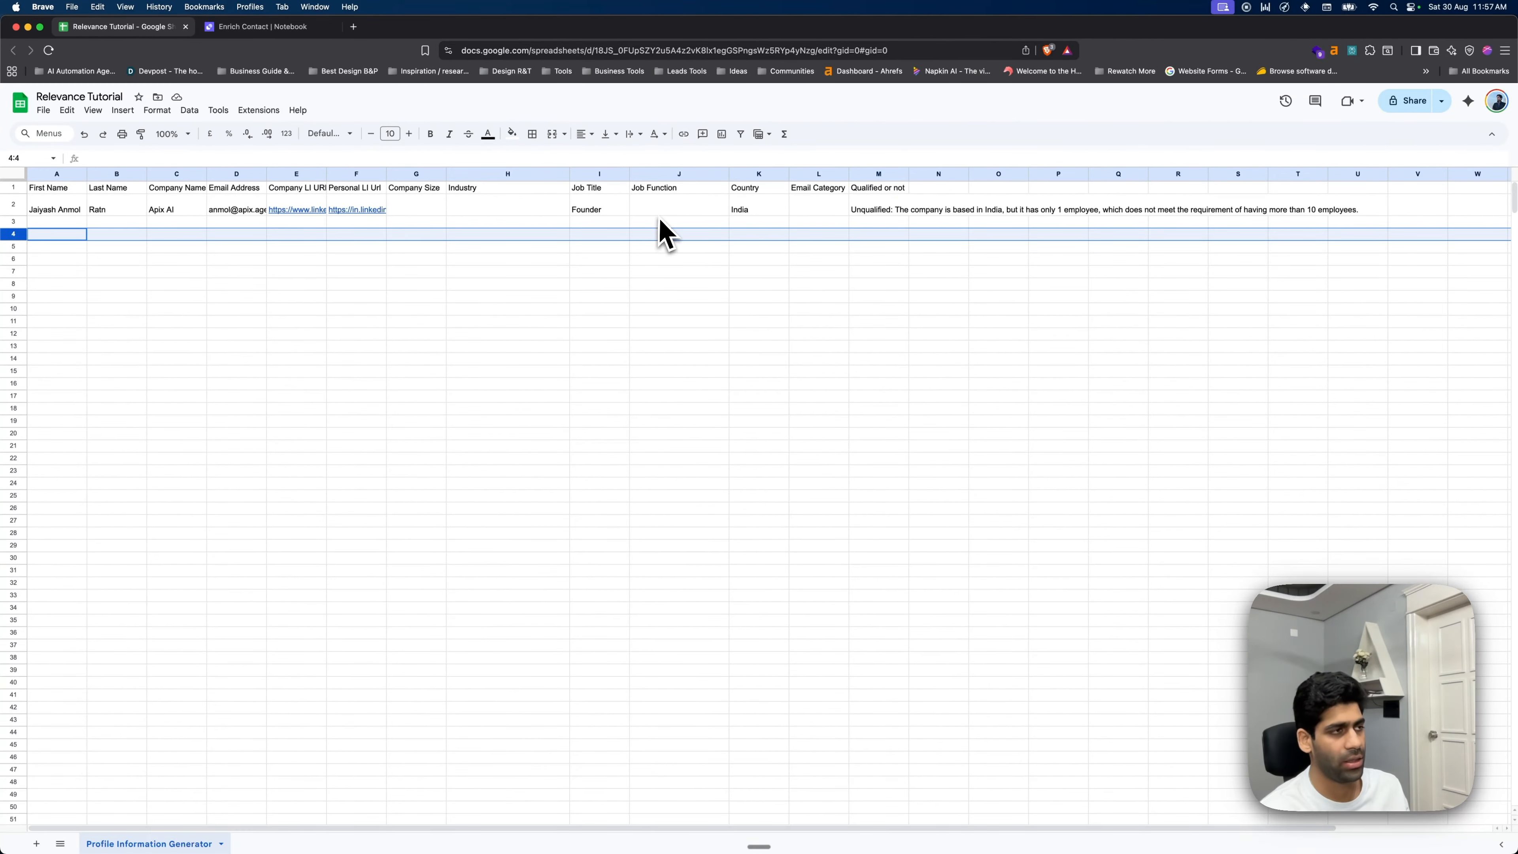
pyautogui.click(275, 27)
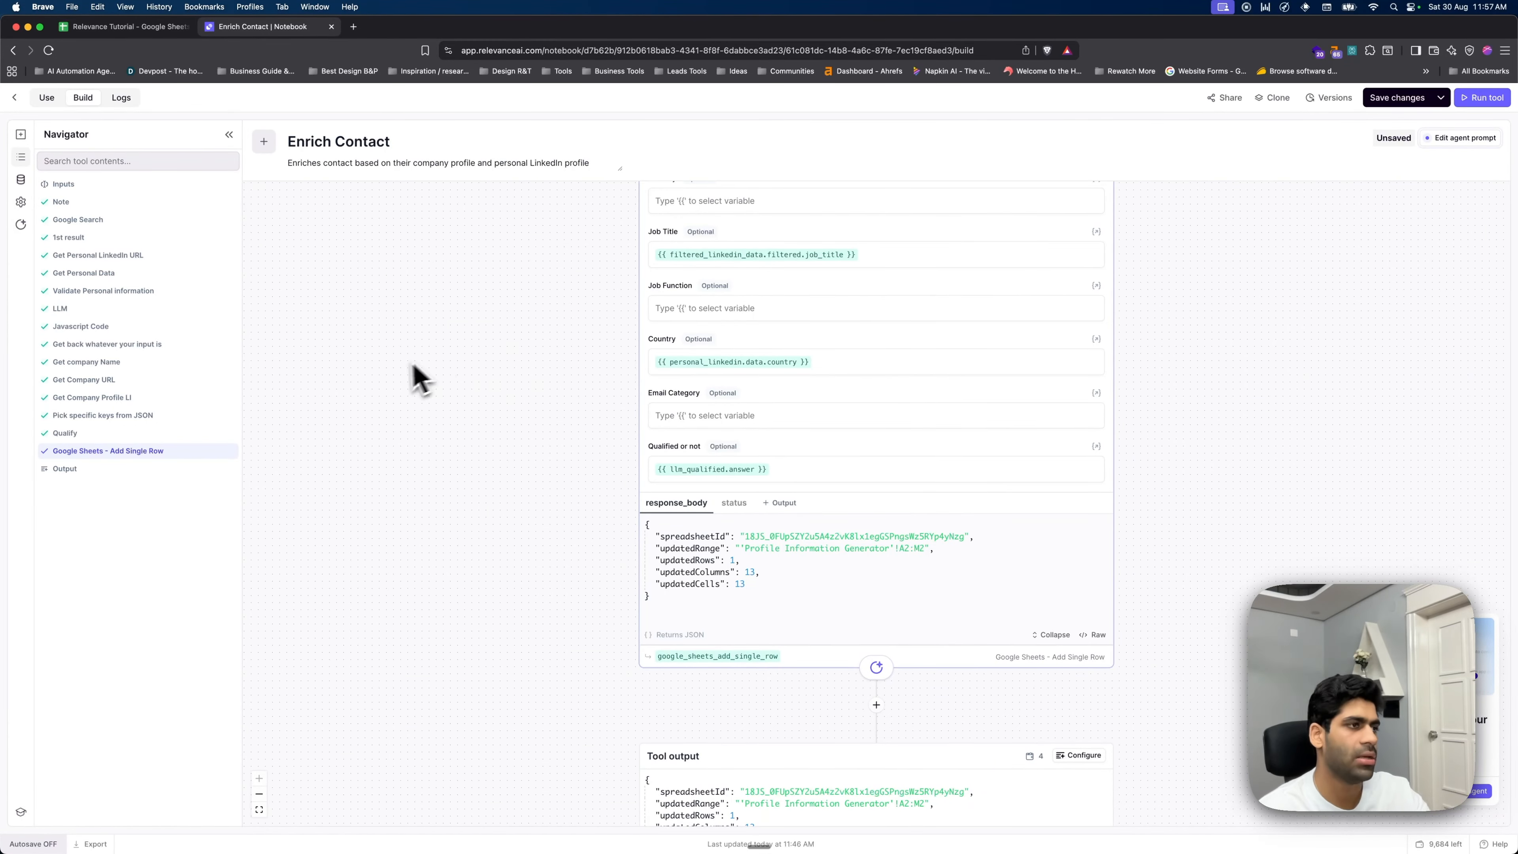
pyautogui.scroll(-3, 478, 371)
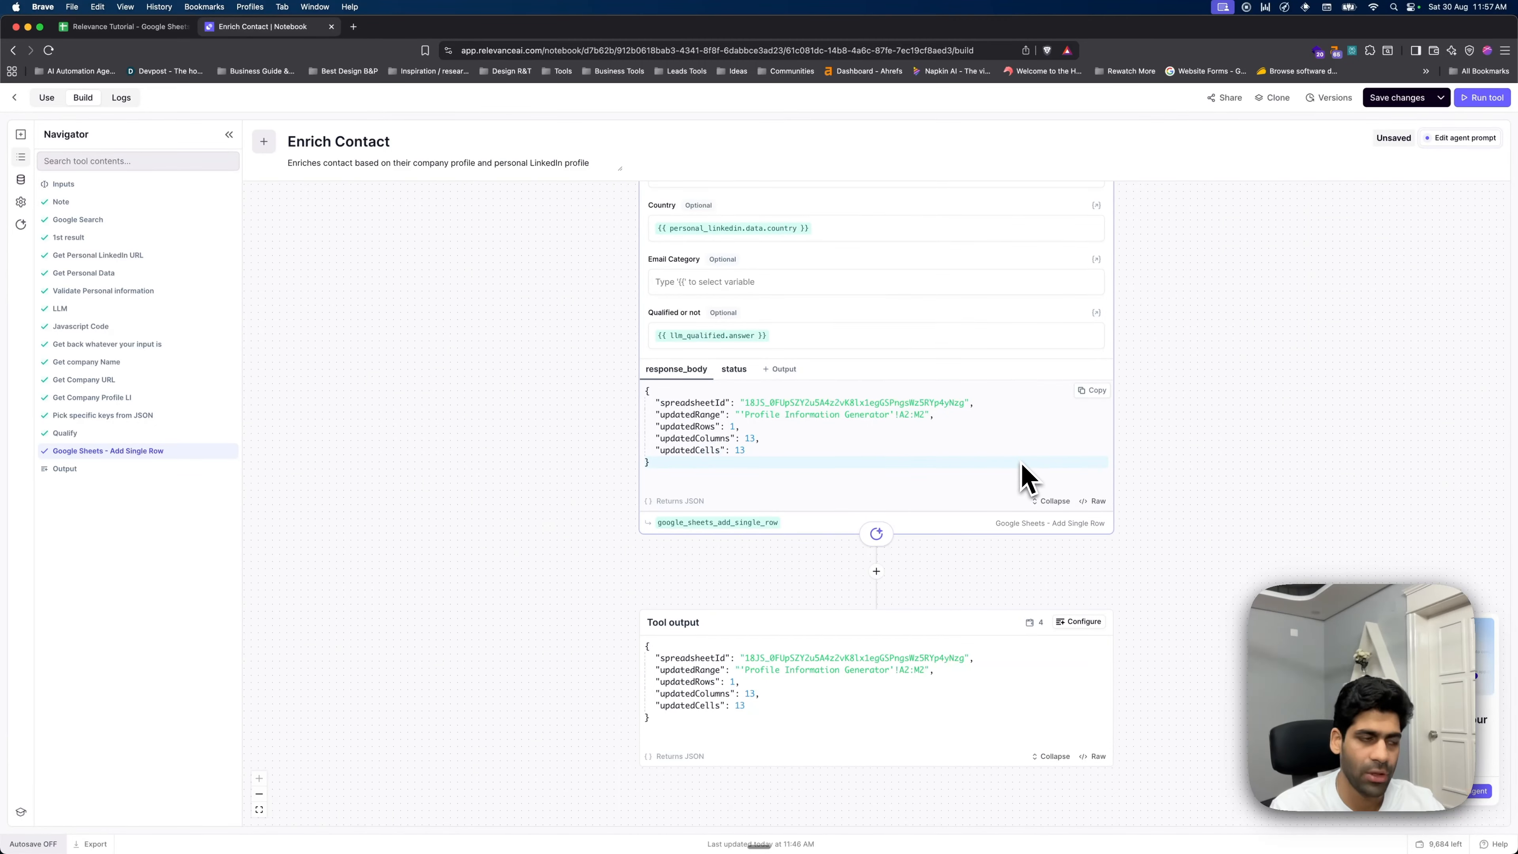